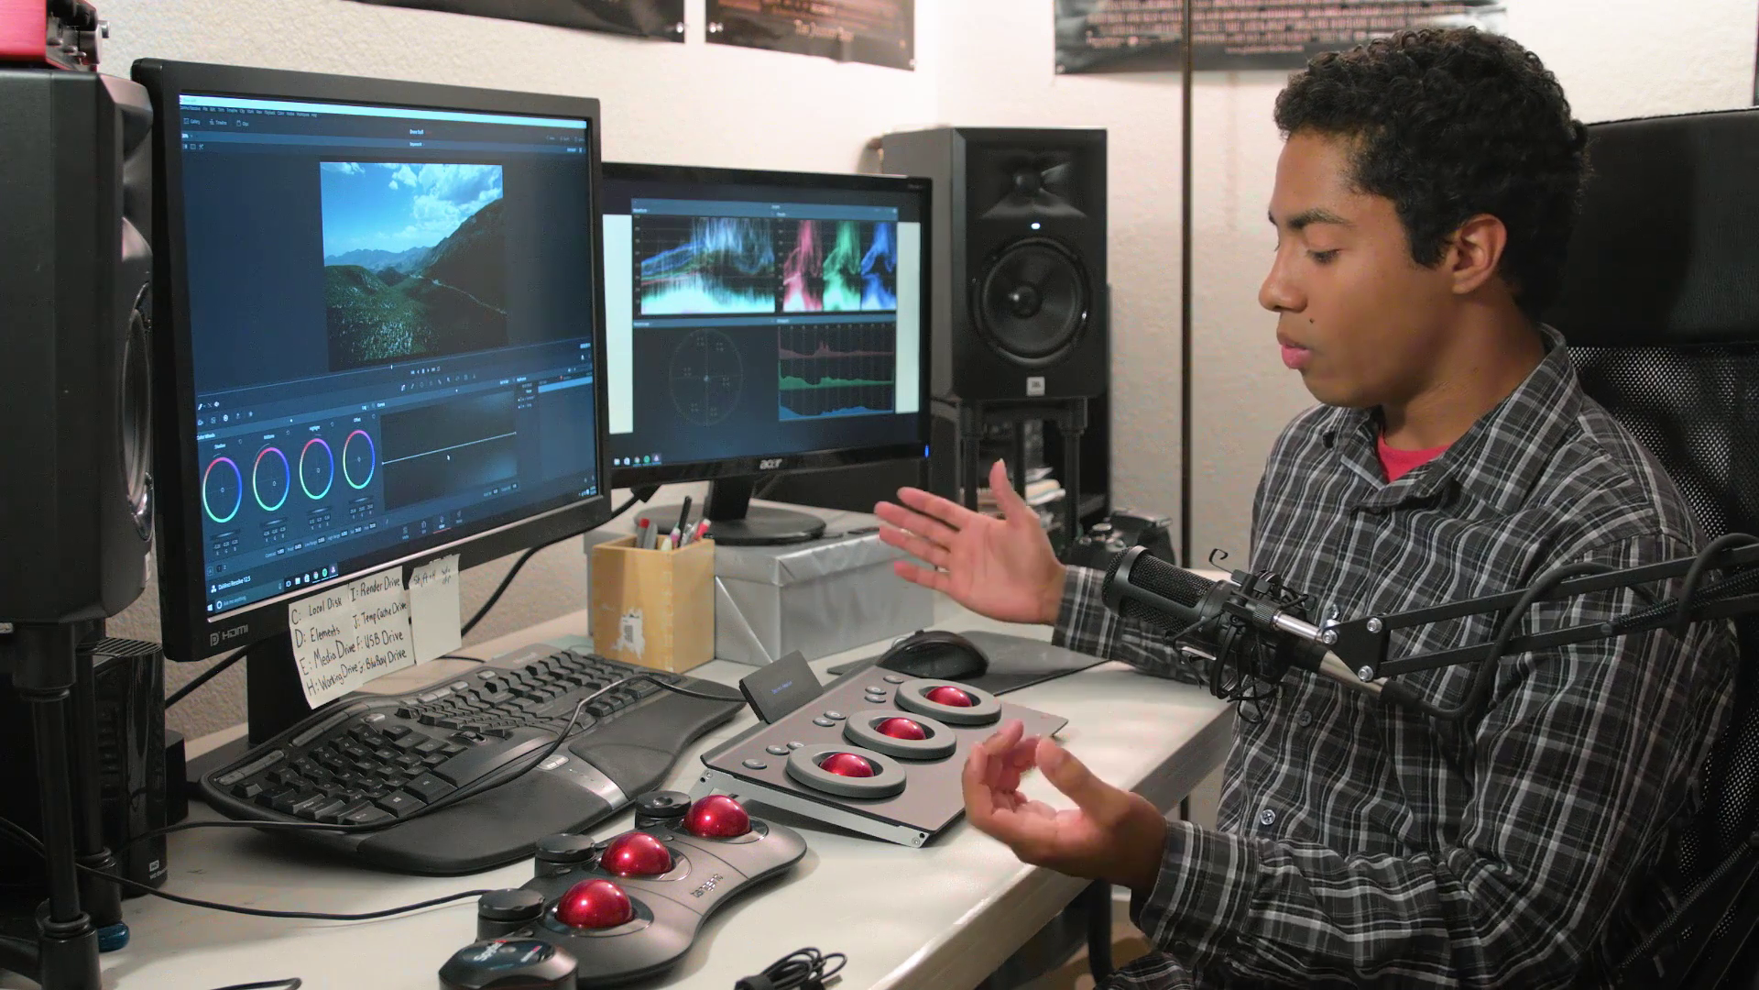
pyautogui.hotkey('shift', 'd')
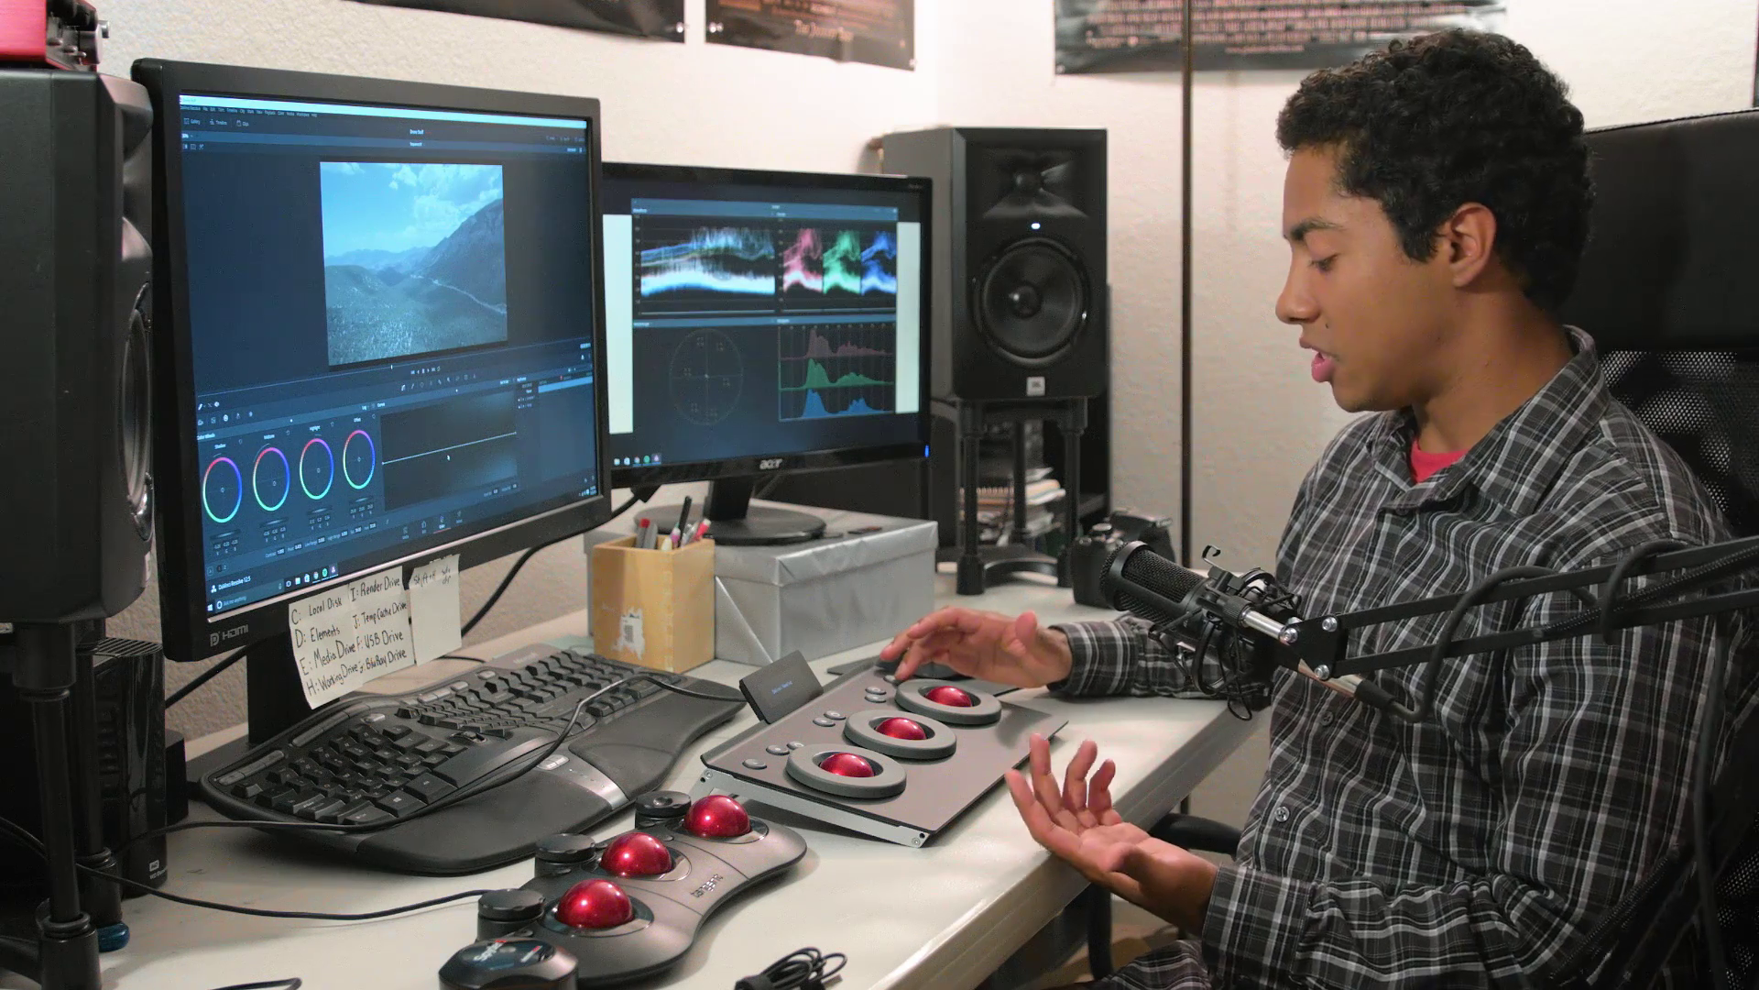
pyautogui.hotkey('shift', 'd')
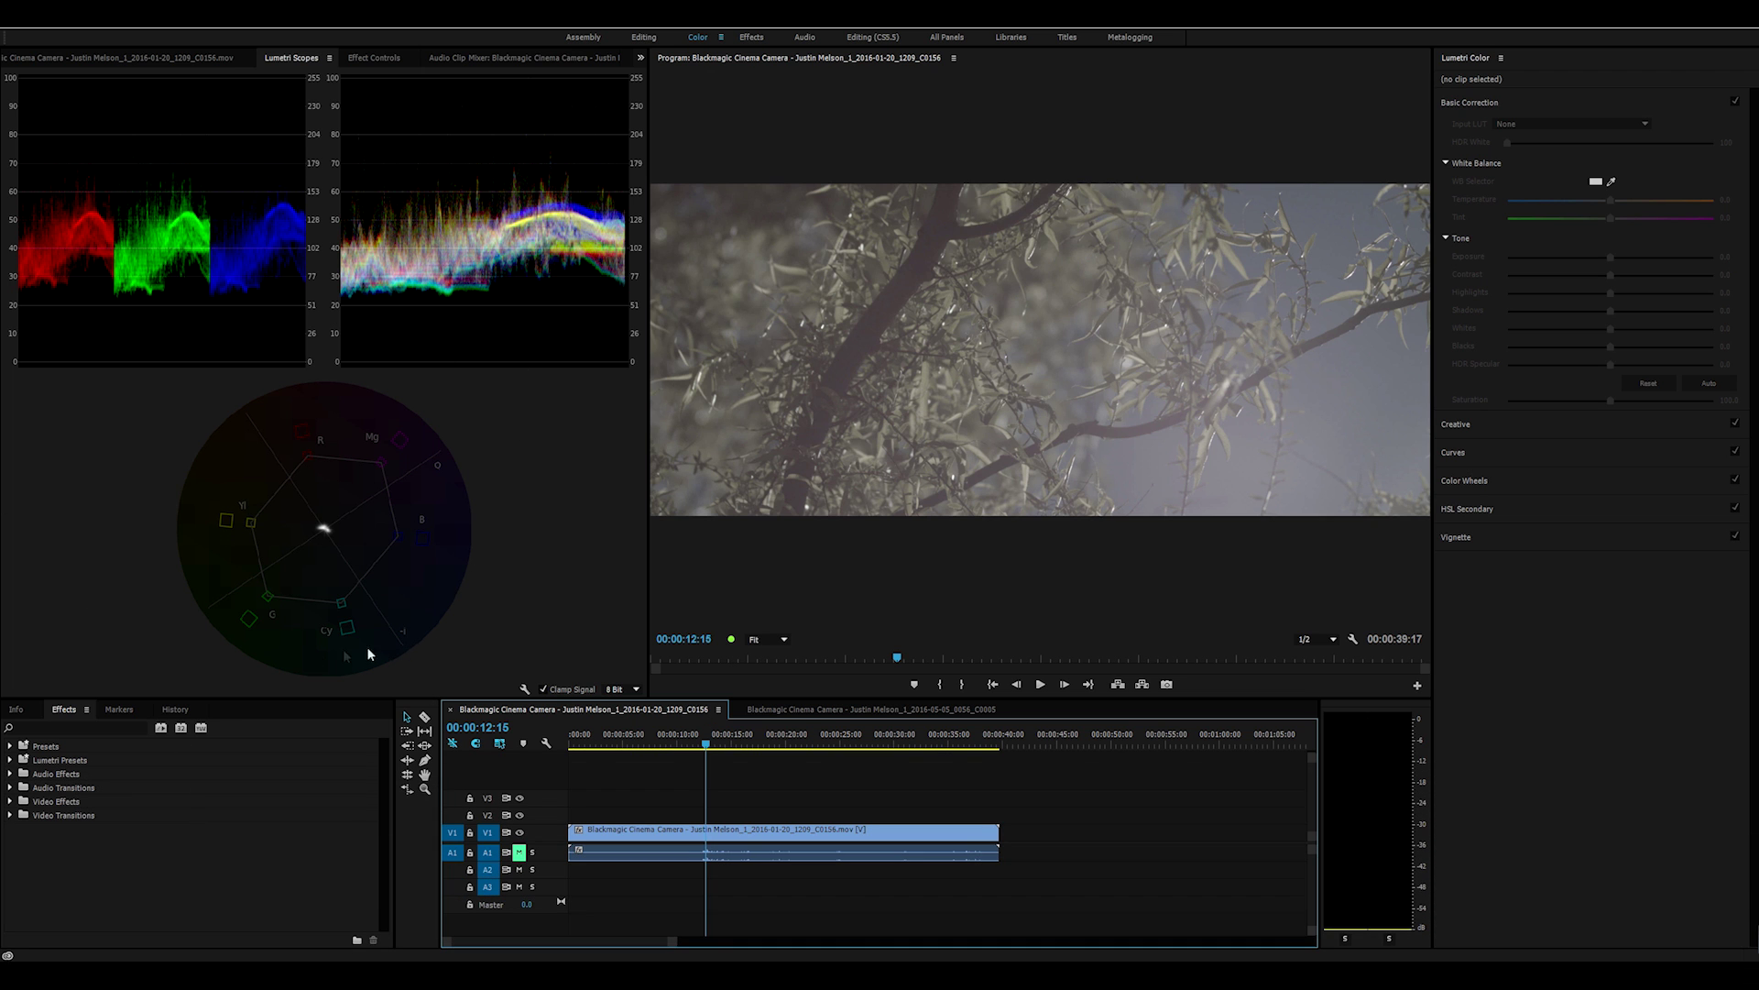
# Open the tree clip's Curves and Color Wheels sections and try a slight colour shift on the Midtones wheel.
pyautogui.click(745, 739)
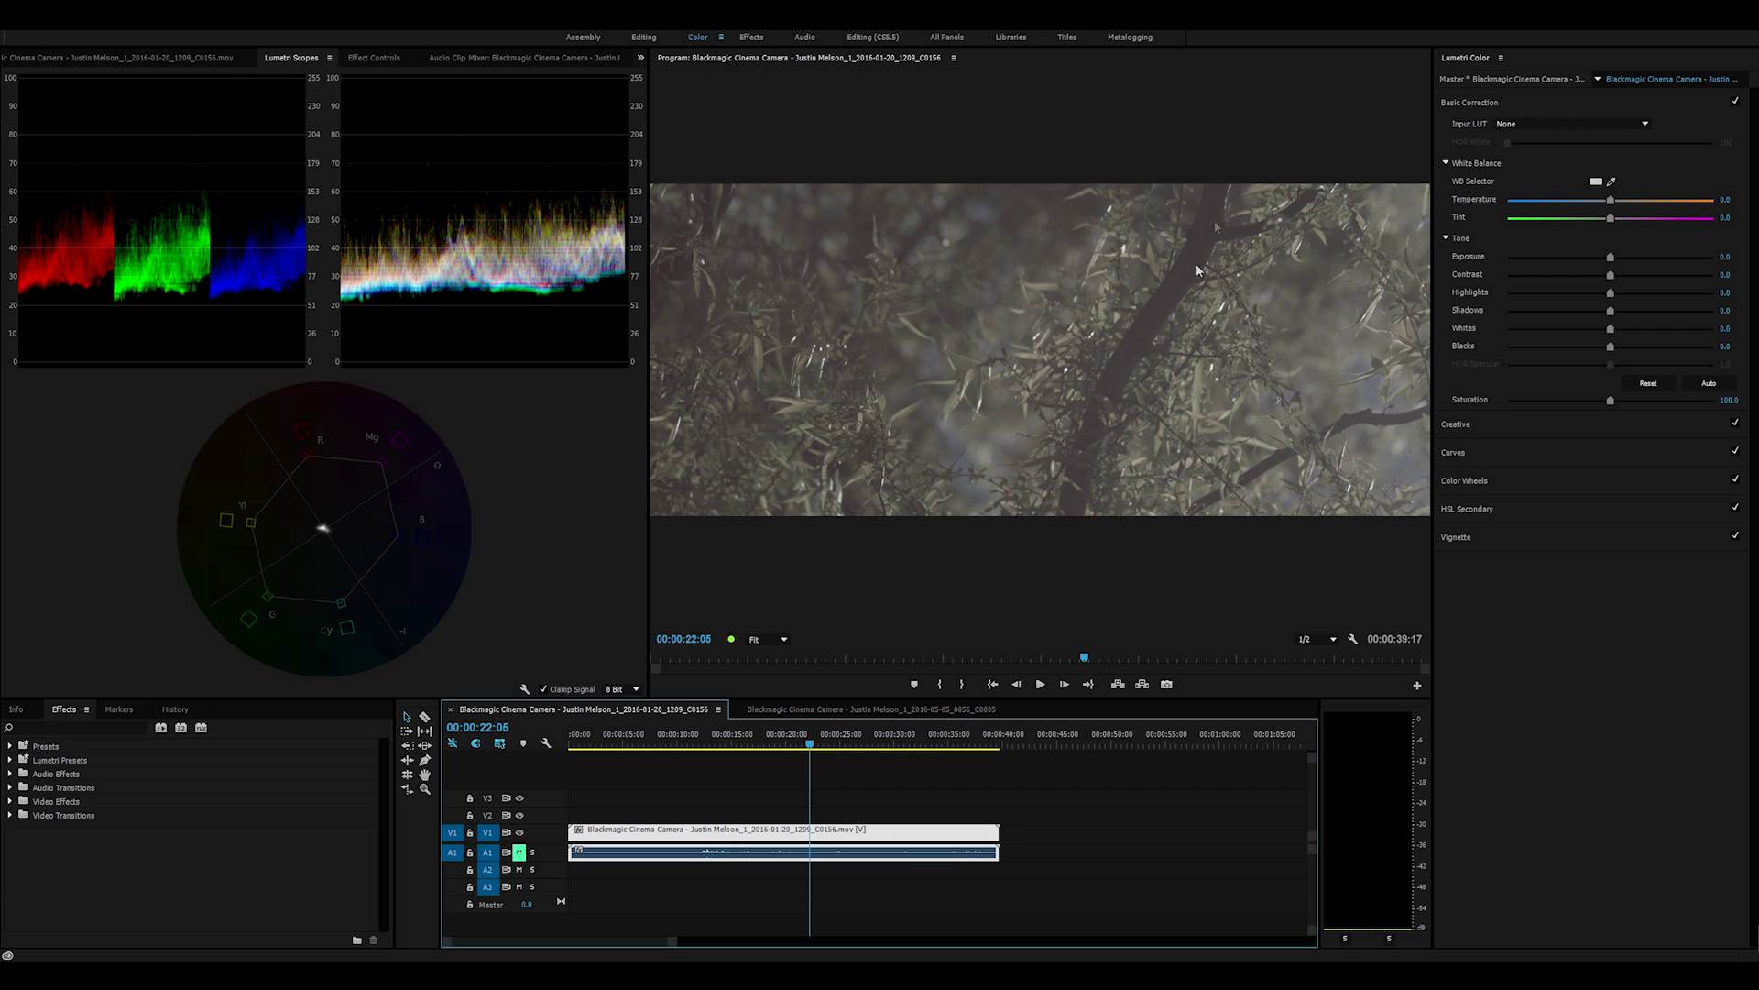
pyautogui.click(1484, 455)
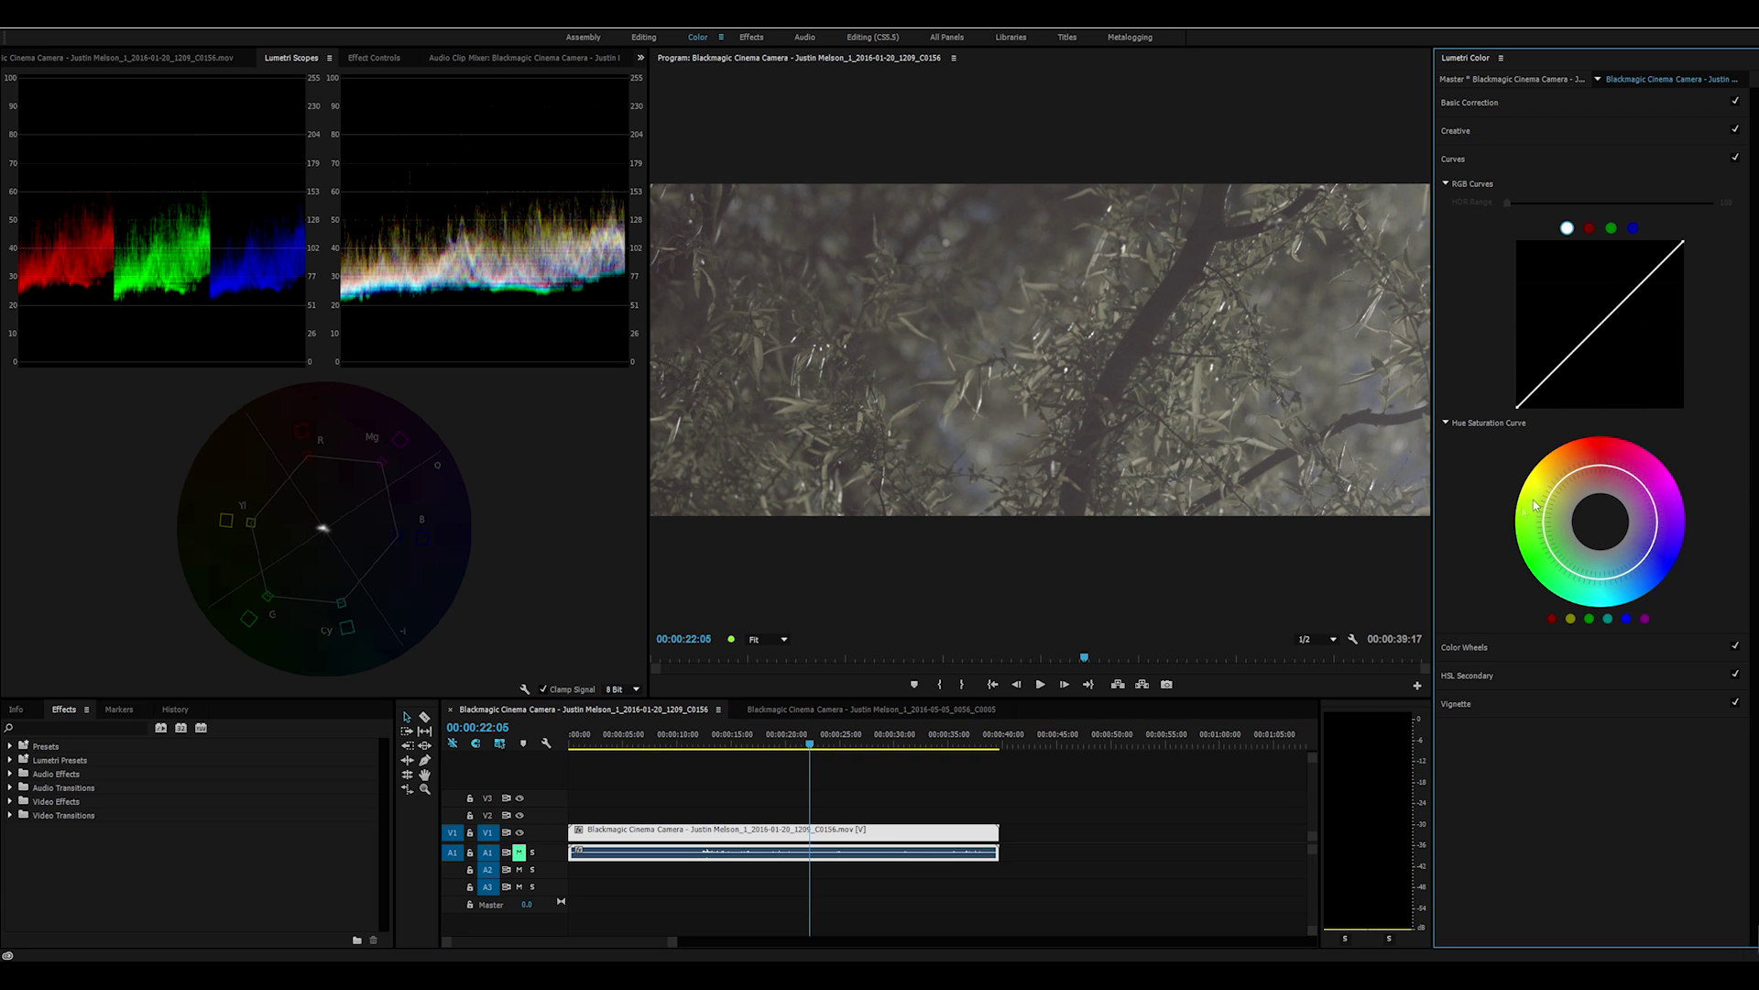
pyautogui.click(1477, 653)
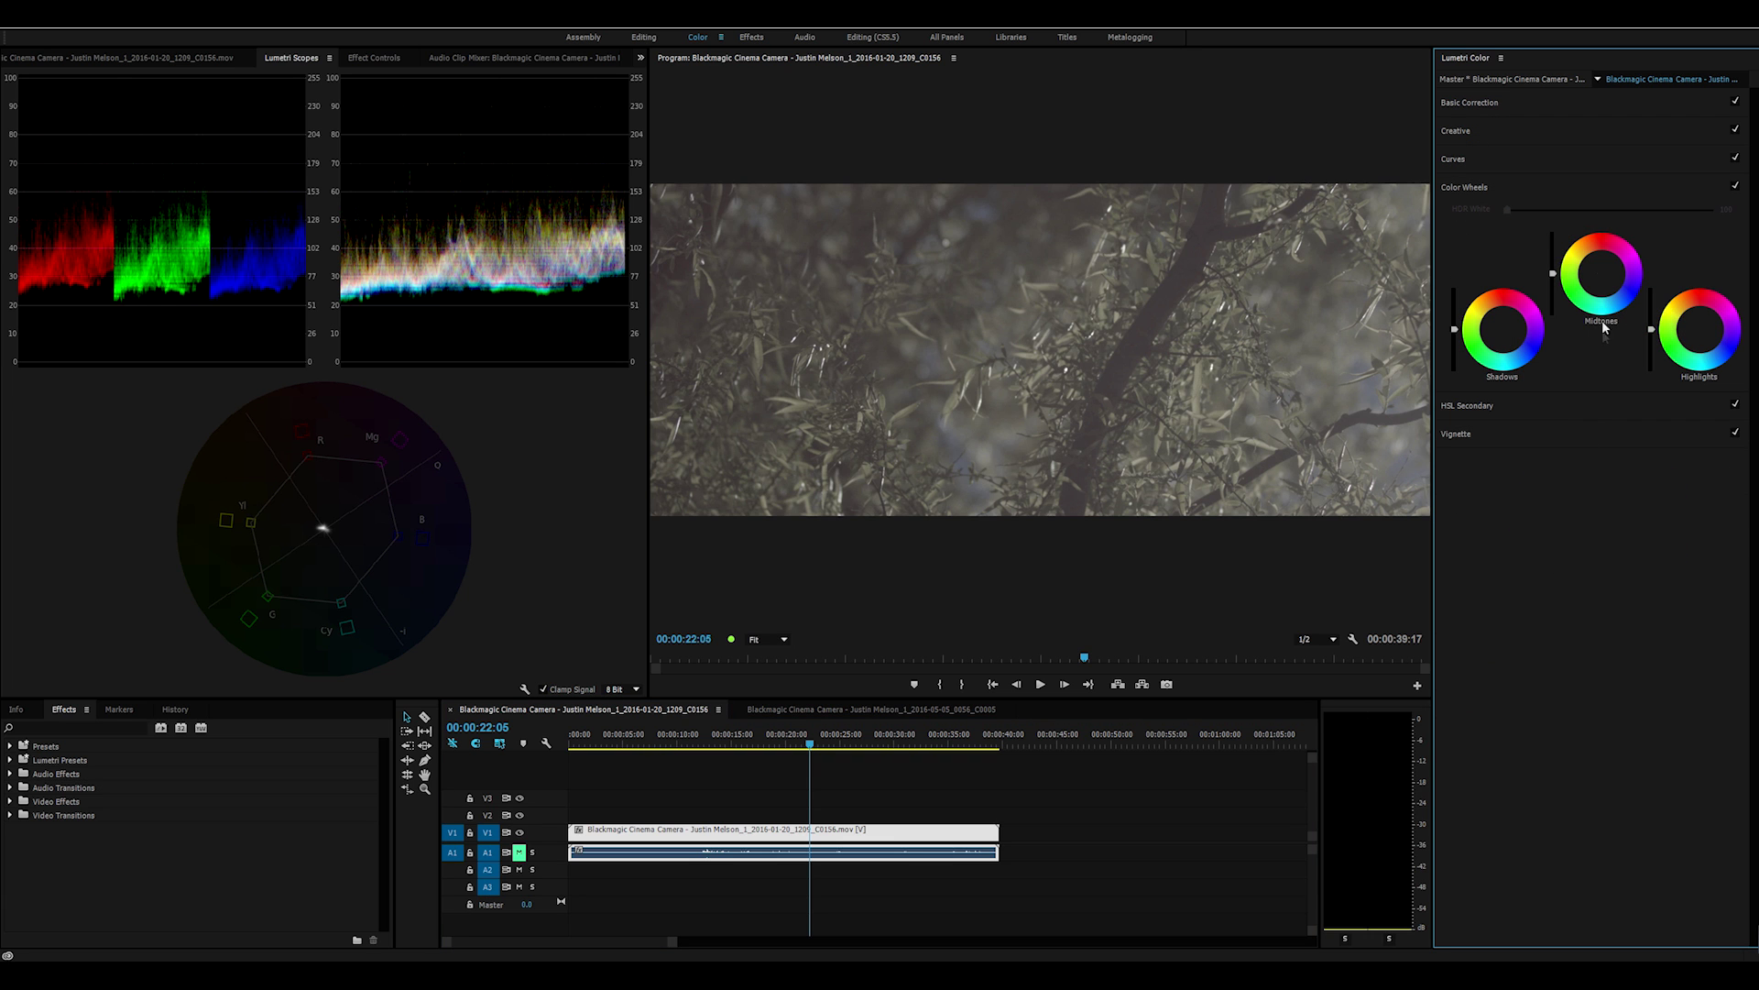
pyautogui.moveTo(1604, 277); pyautogui.dragTo(1629, 277)
# Scrub through the clip to compare its darker and brighter frames on the scopes, and park at 00:00:16:09.
pyautogui.click(777, 744)
pyautogui.moveTo(779, 745); pyautogui.dragTo(804, 741)
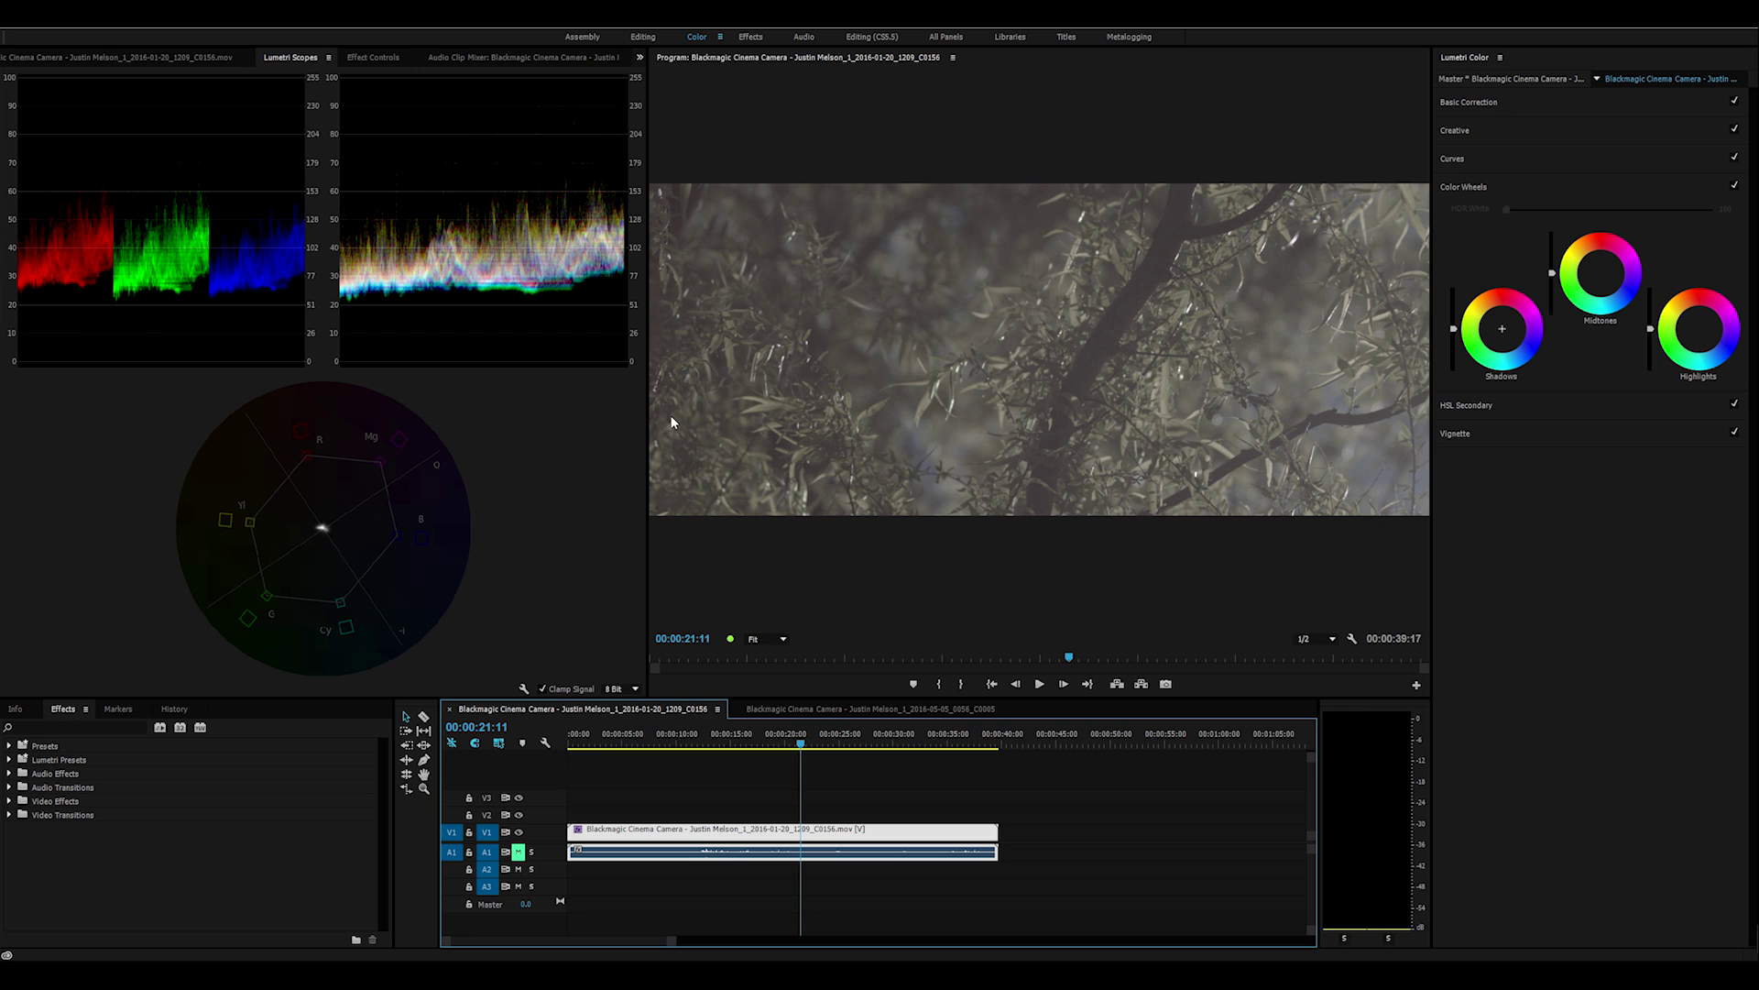
pyautogui.press('Left')
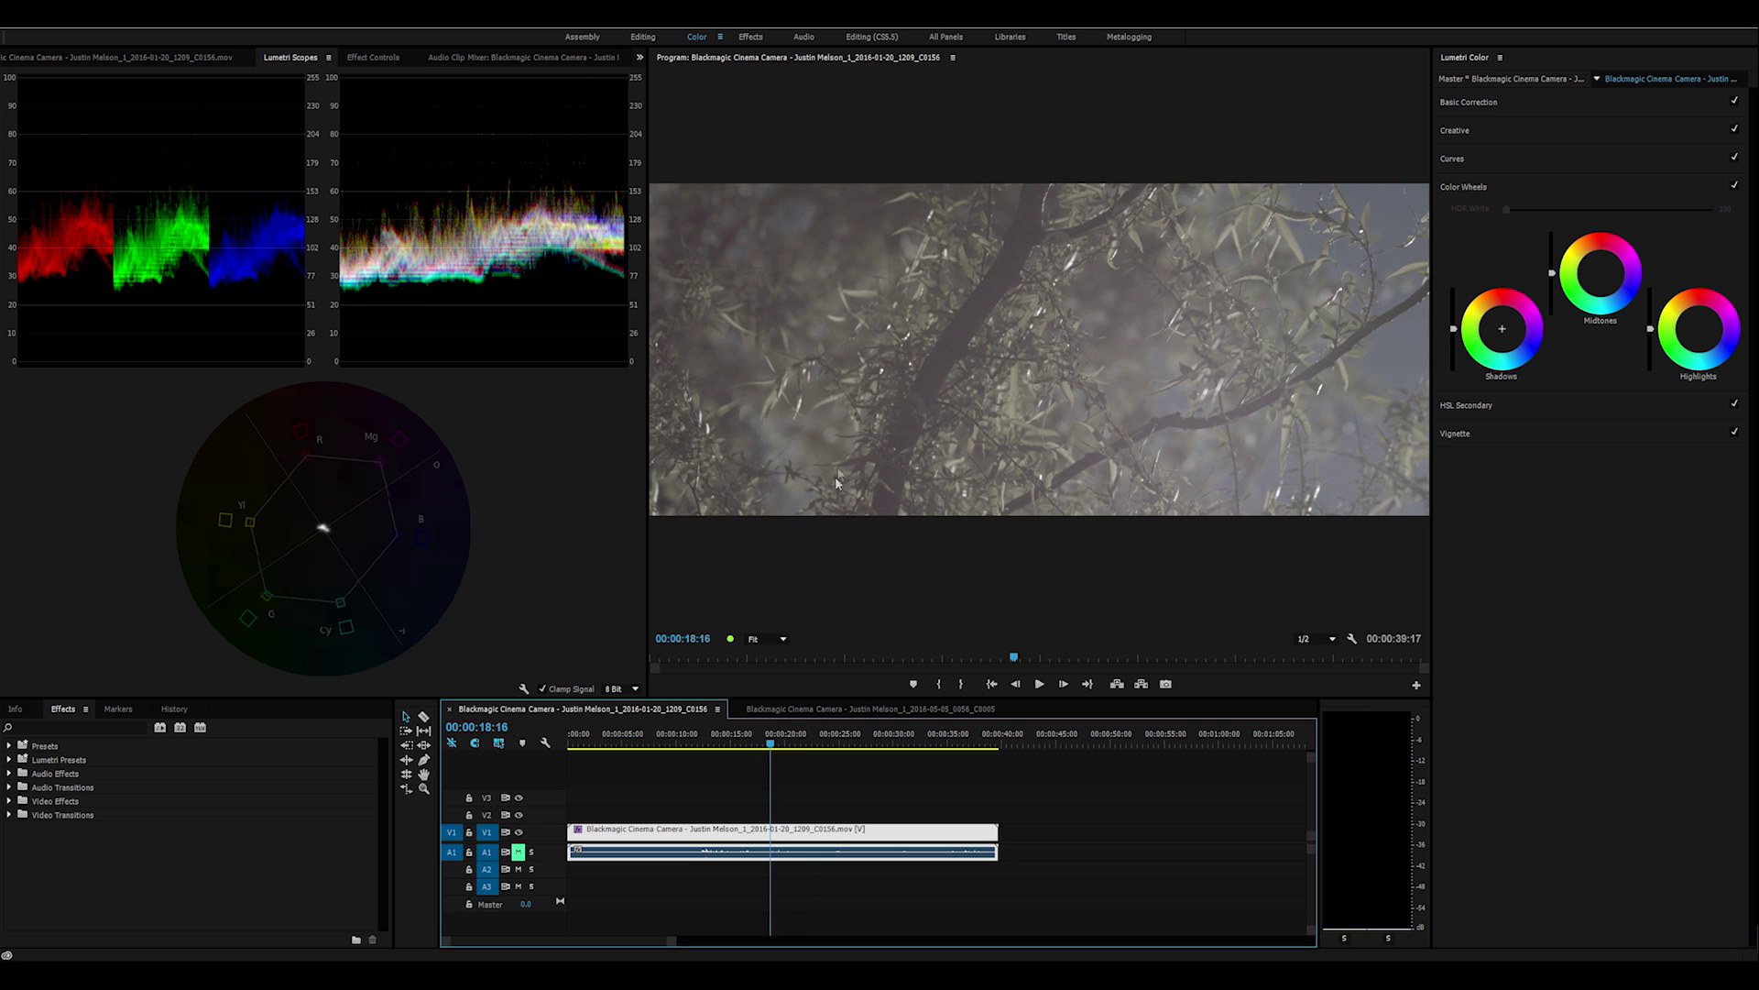
pyautogui.moveTo(770, 743); pyautogui.dragTo(668, 773)
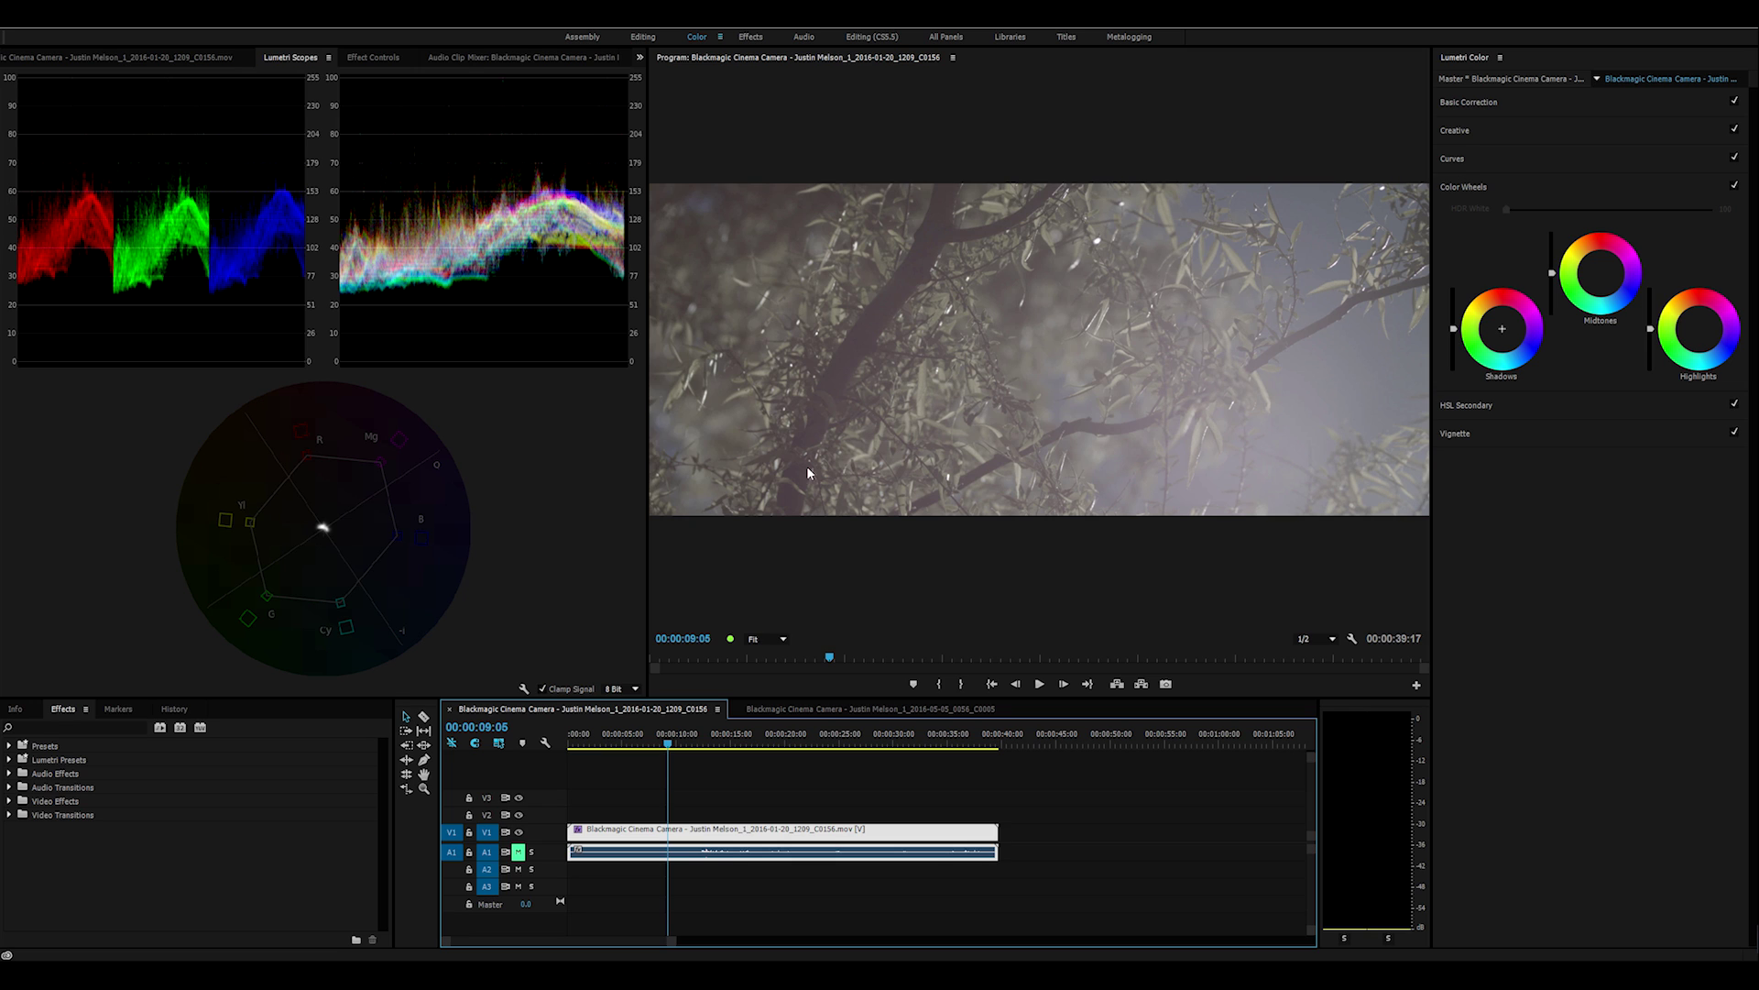
pyautogui.click(918, 745)
pyautogui.moveTo(918, 745); pyautogui.dragTo(747, 747)
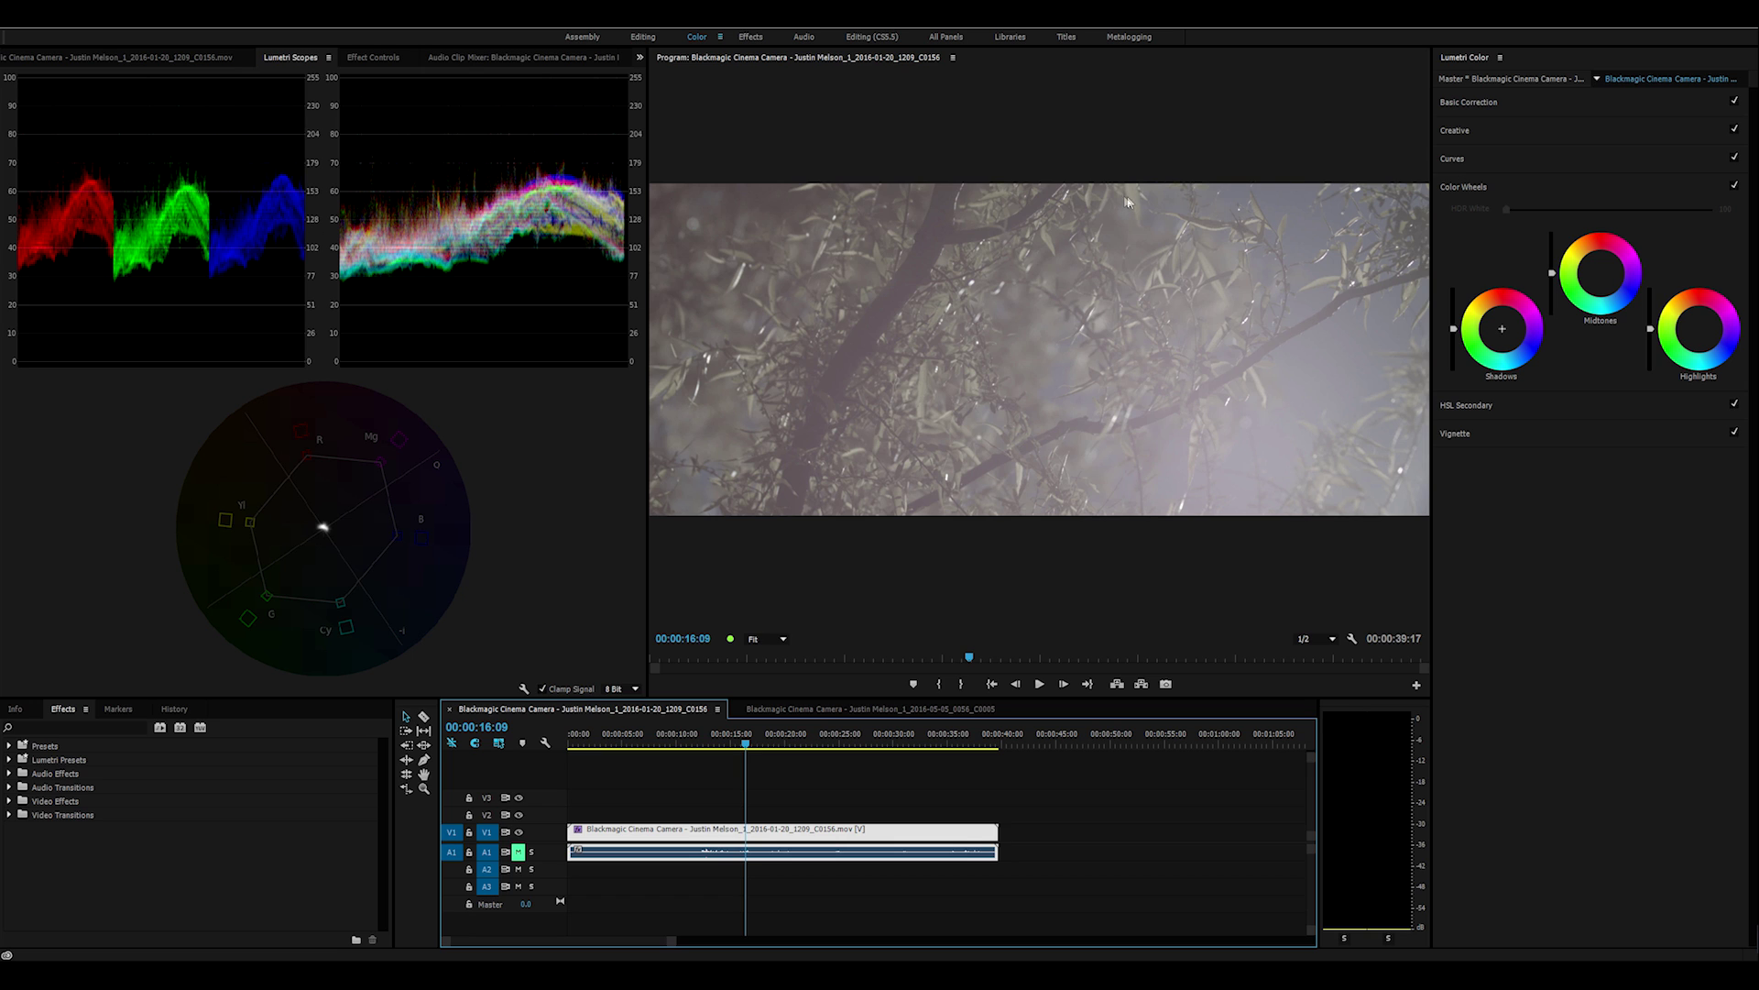
# Try lowering the Midtones luminance on the color wheels, and undo the change.
pyautogui.moveTo(1552, 274); pyautogui.dragTo(1552, 298)
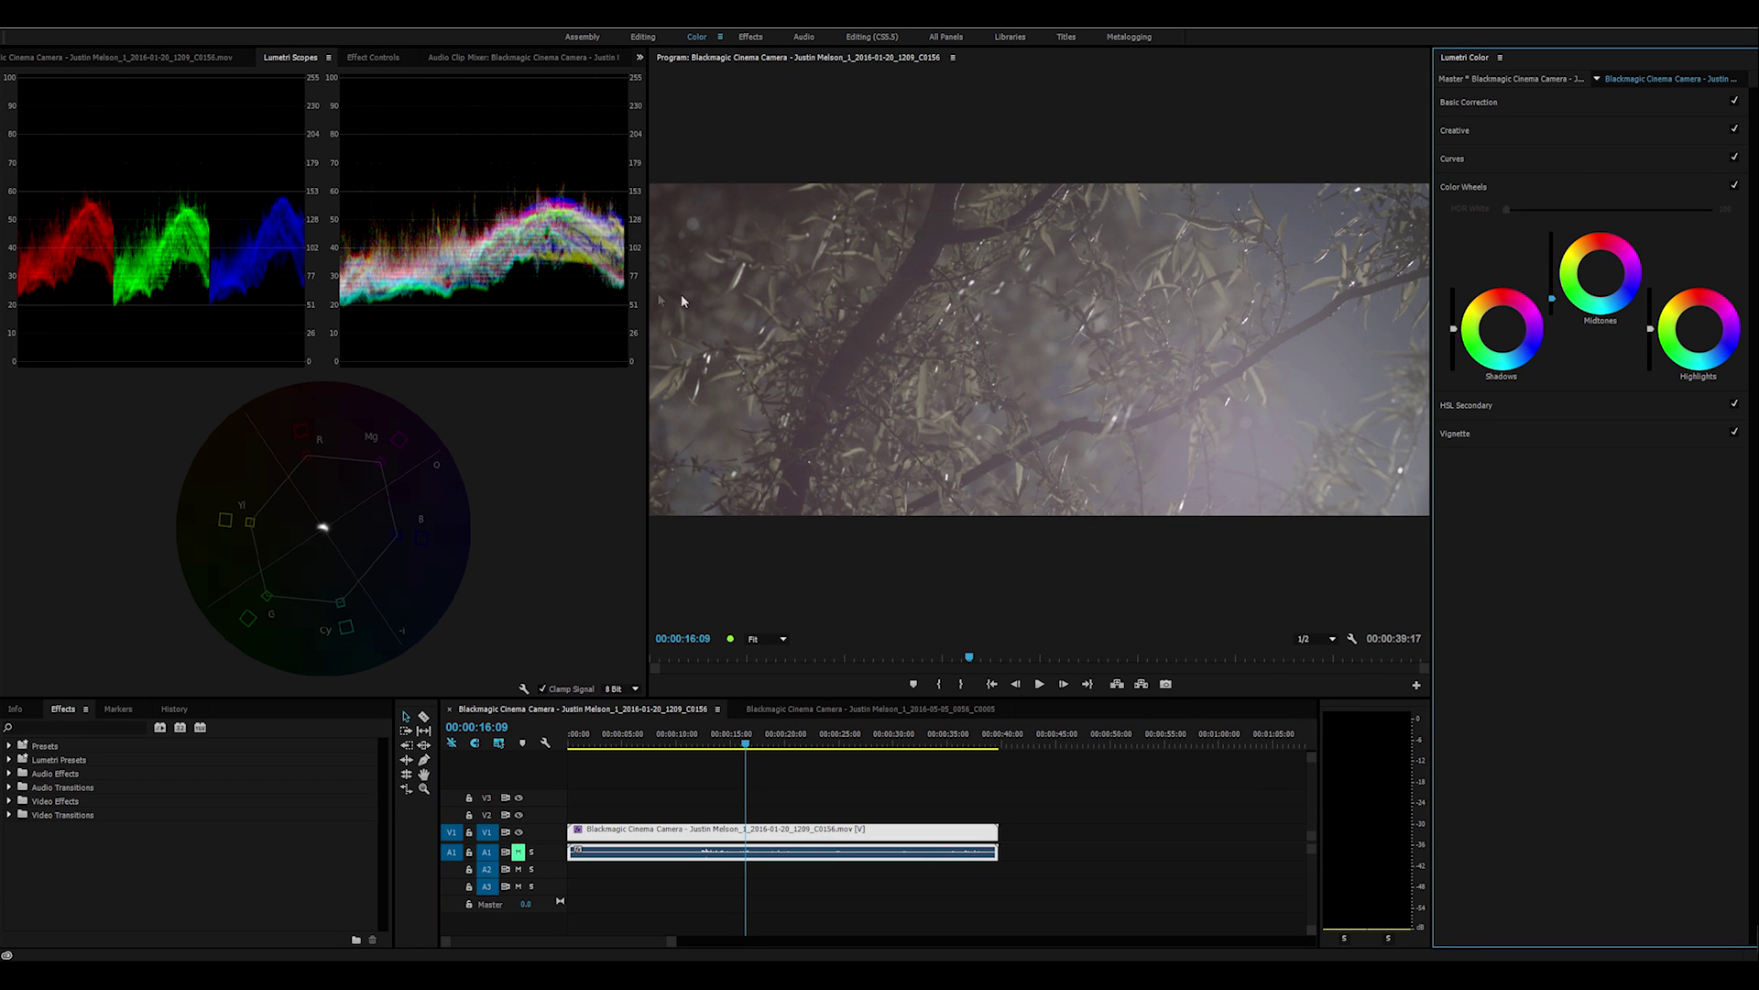
pyautogui.hotkey('ctrl', 'z')
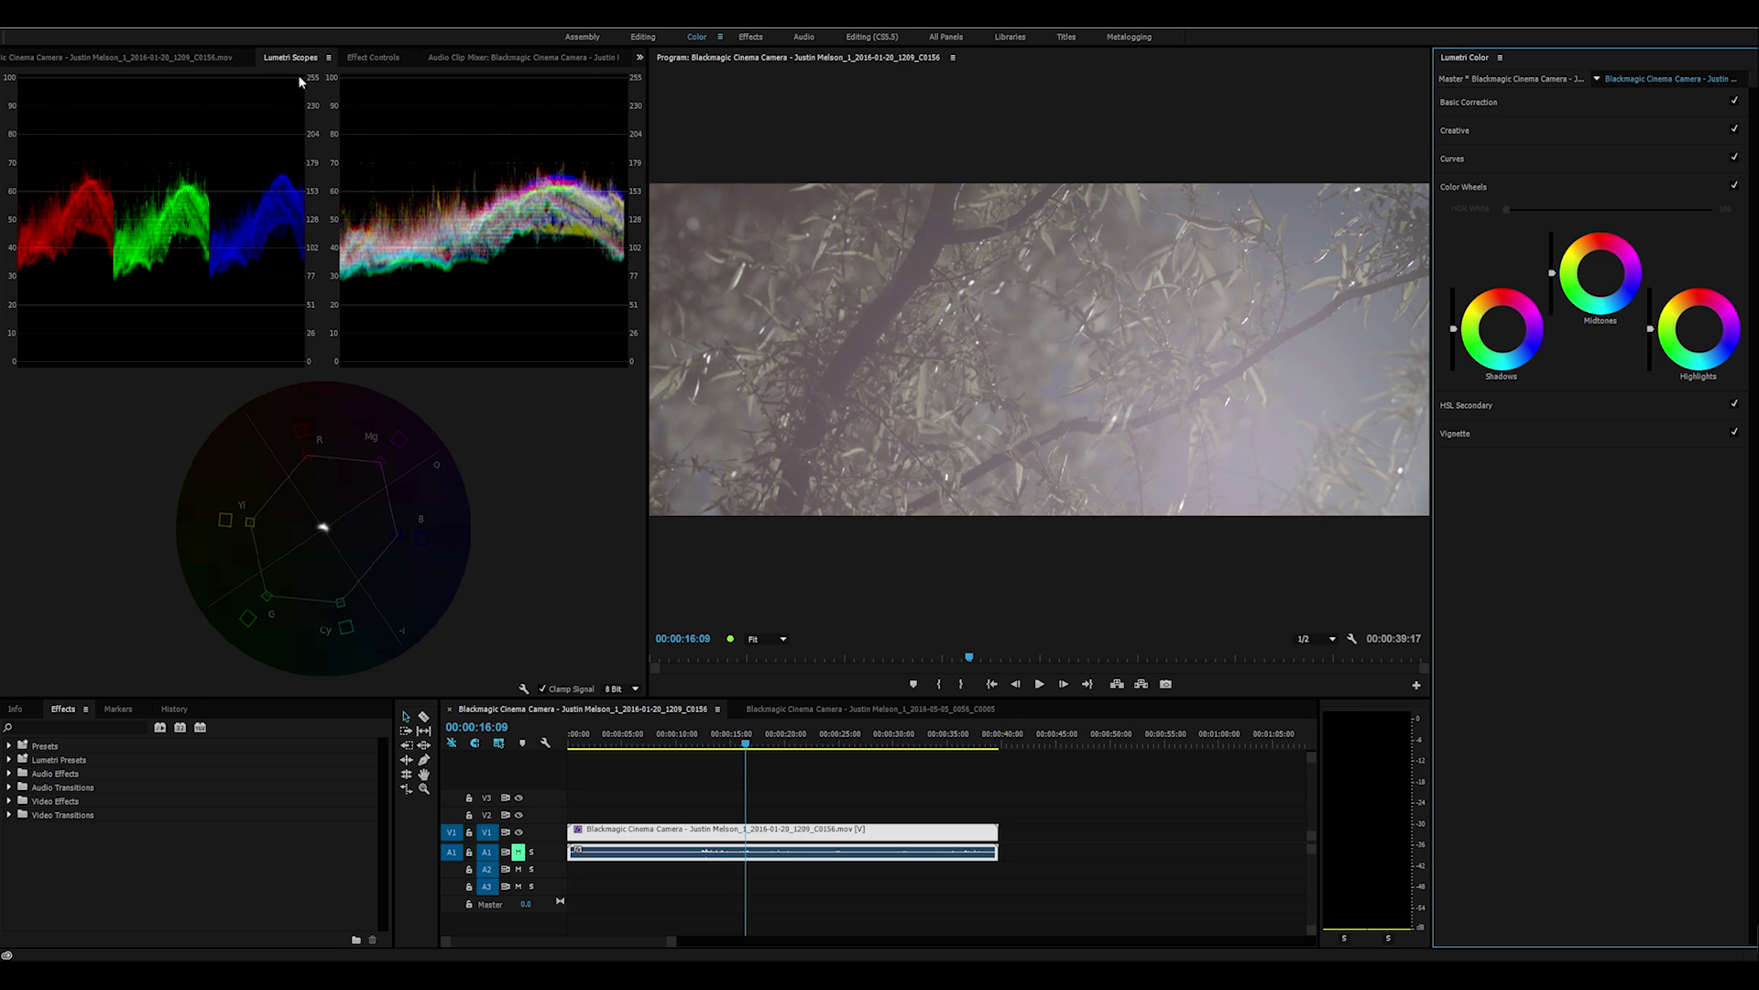
# Try the HDR option for the Lumetri Scopes and return the scale to 8 Bit.
pyautogui.click(635, 689)
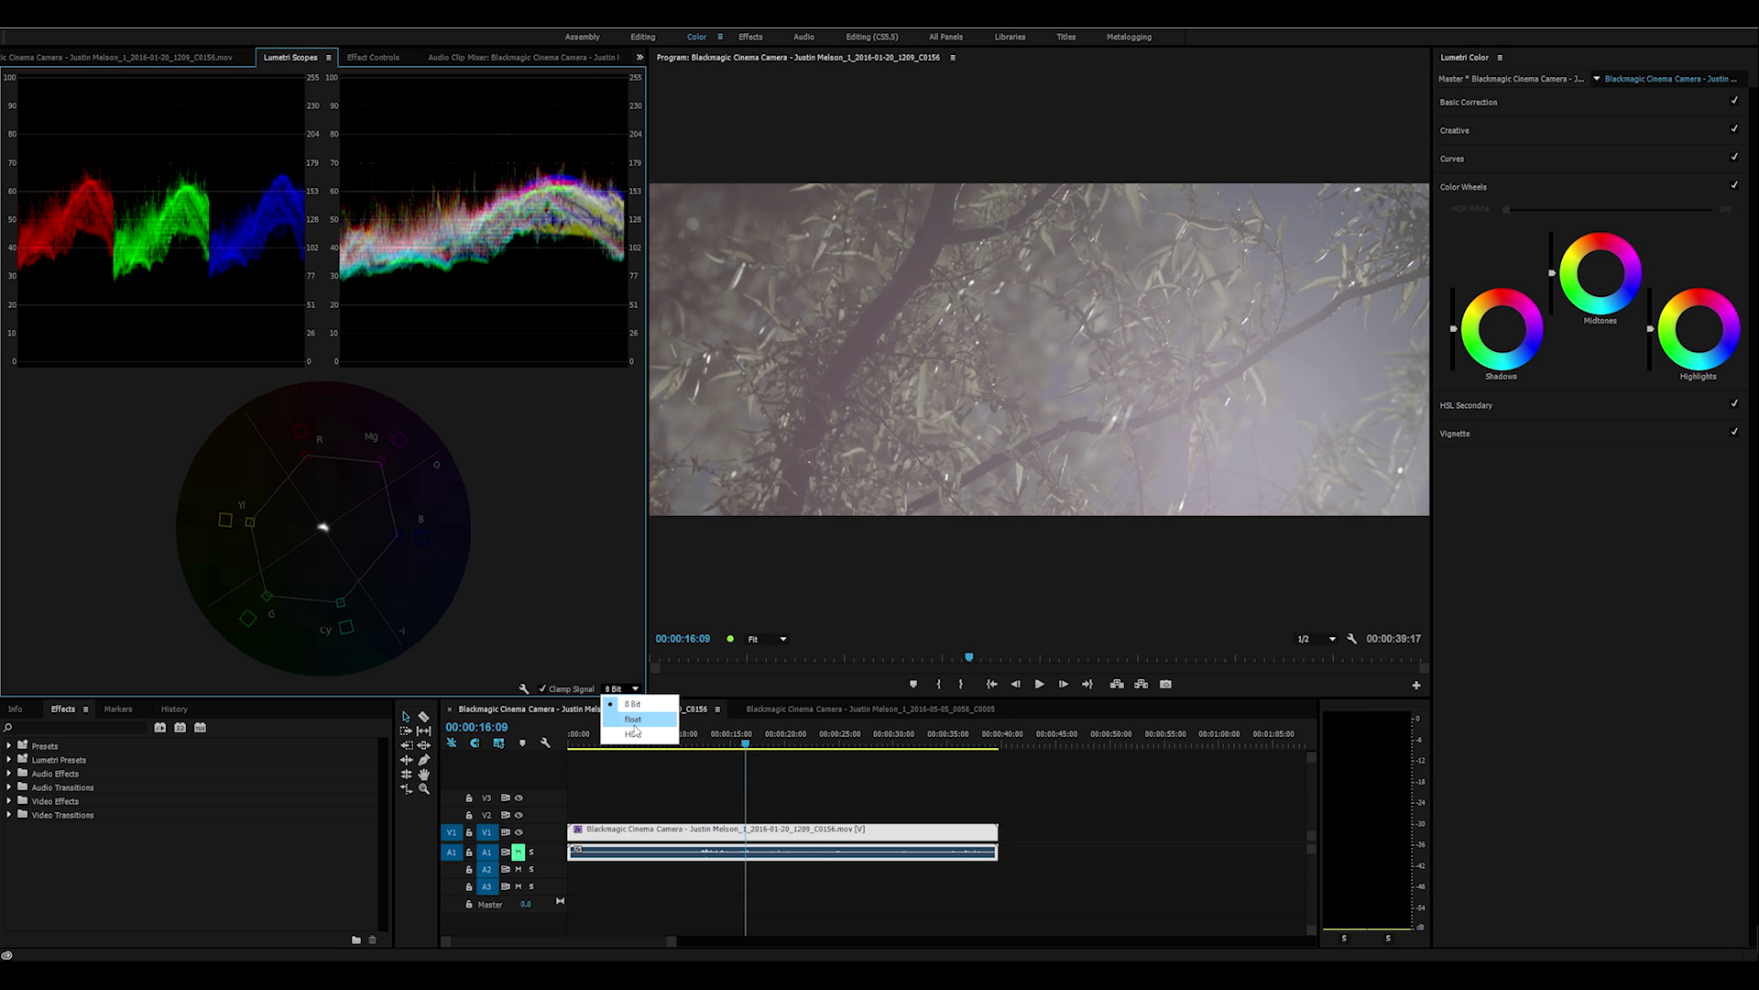
pyautogui.click(634, 732)
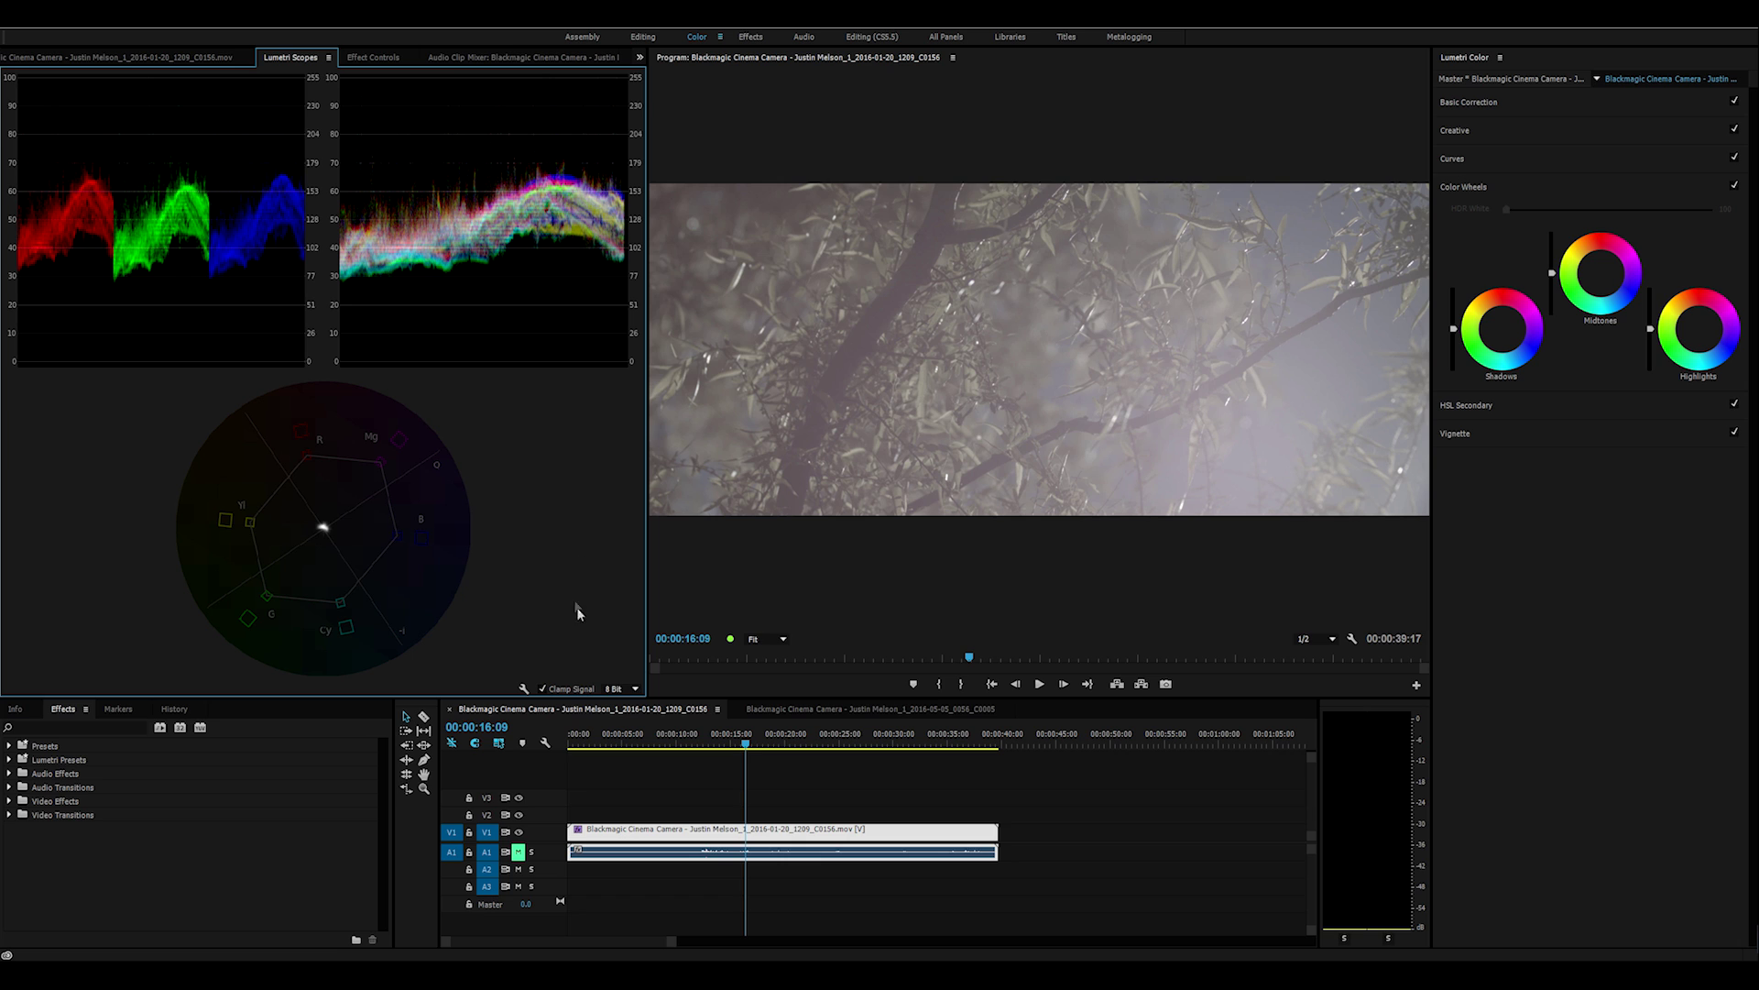
pyautogui.click(623, 687)
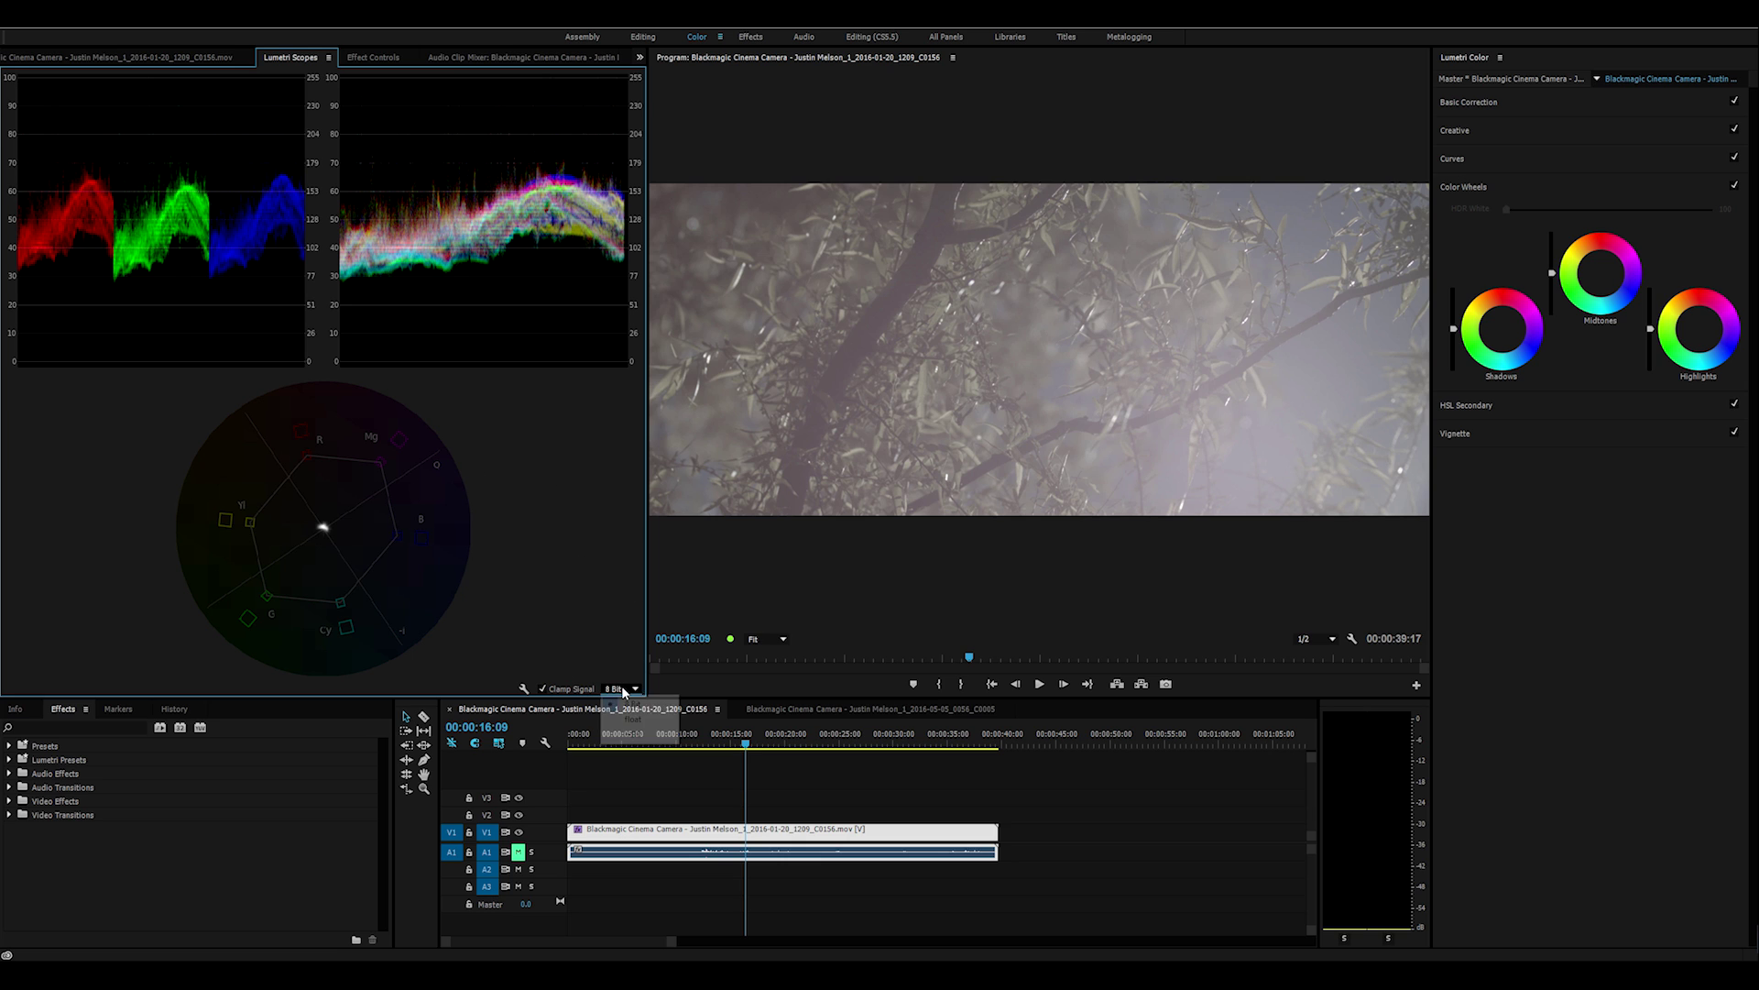
pyautogui.click(632, 705)
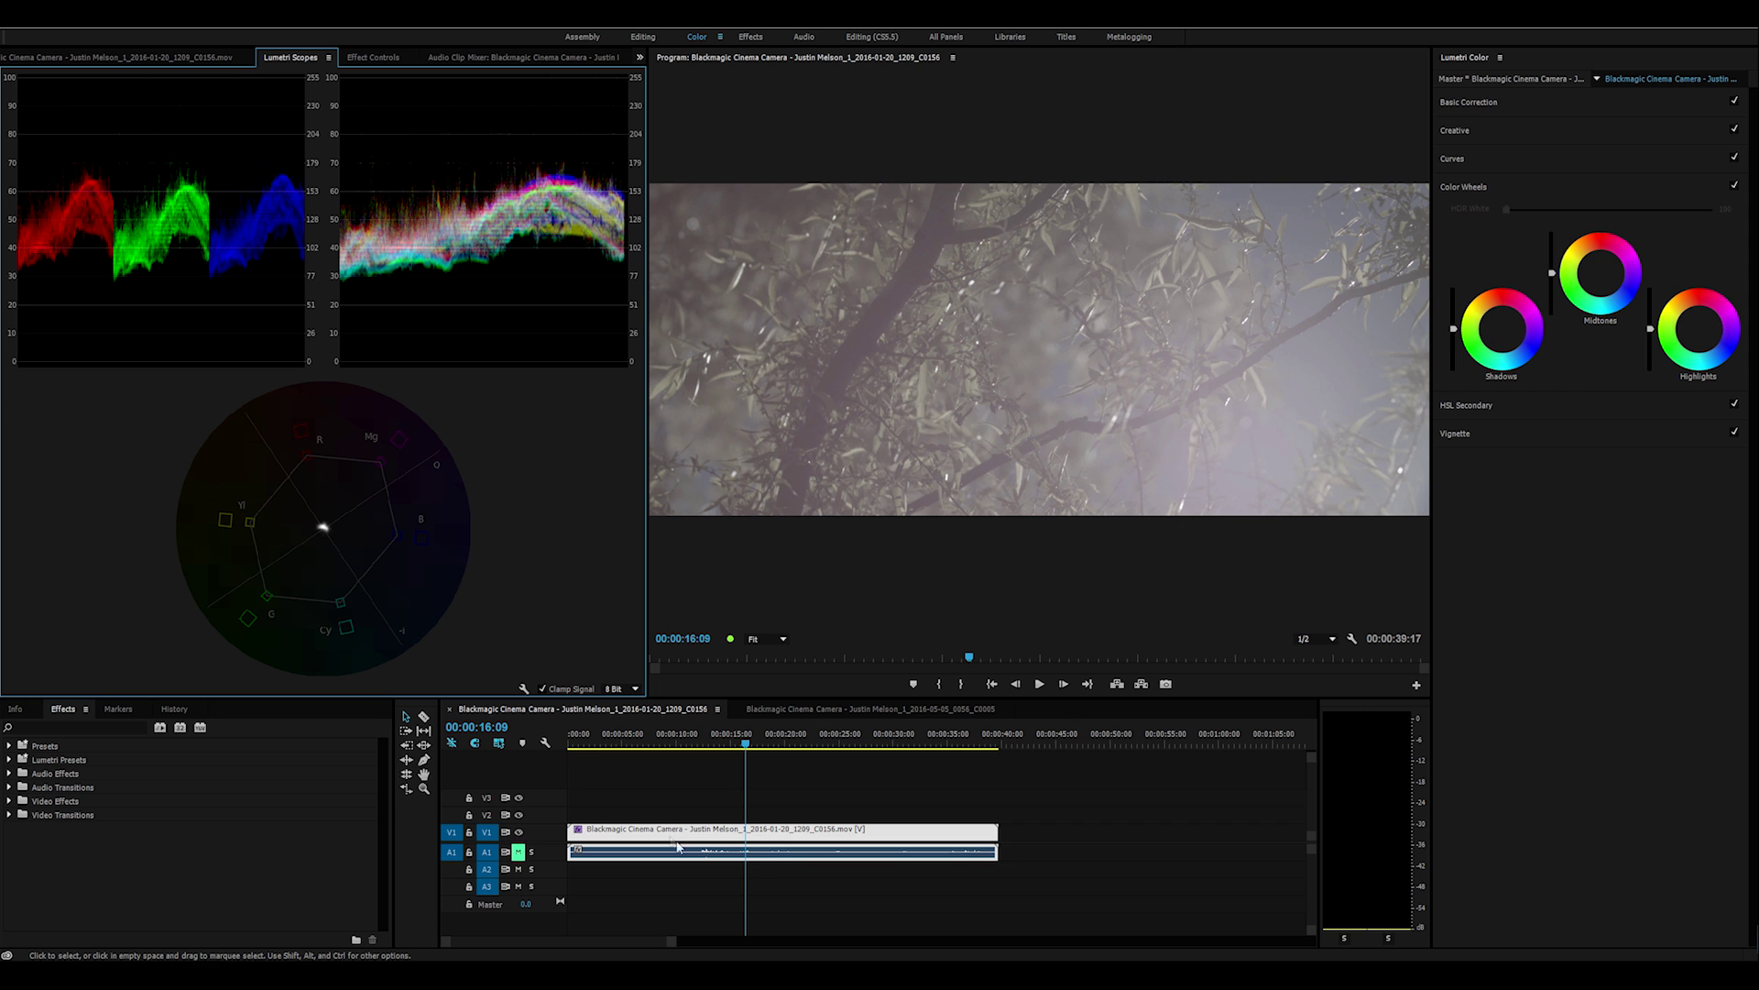
# Move the playhead to 00:00:16:18 and deselect the clip.
pyautogui.click(764, 744)
pyautogui.moveTo(764, 744); pyautogui.dragTo(751, 744)
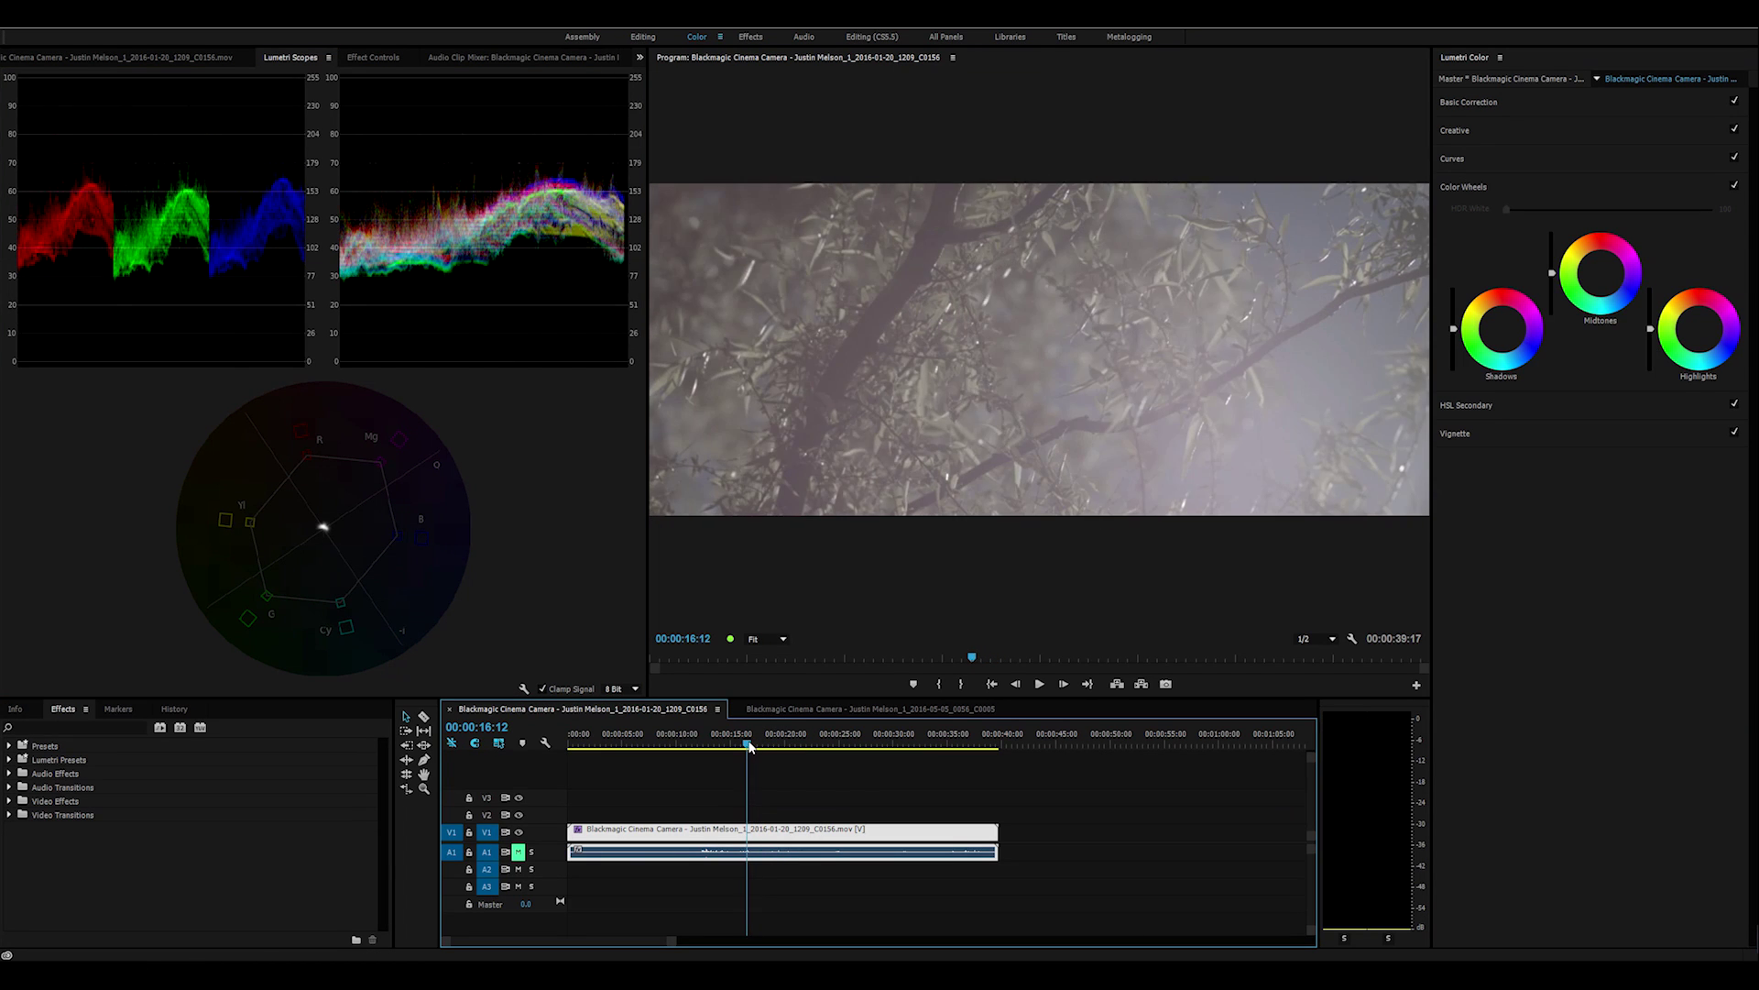
pyautogui.click(787, 794)
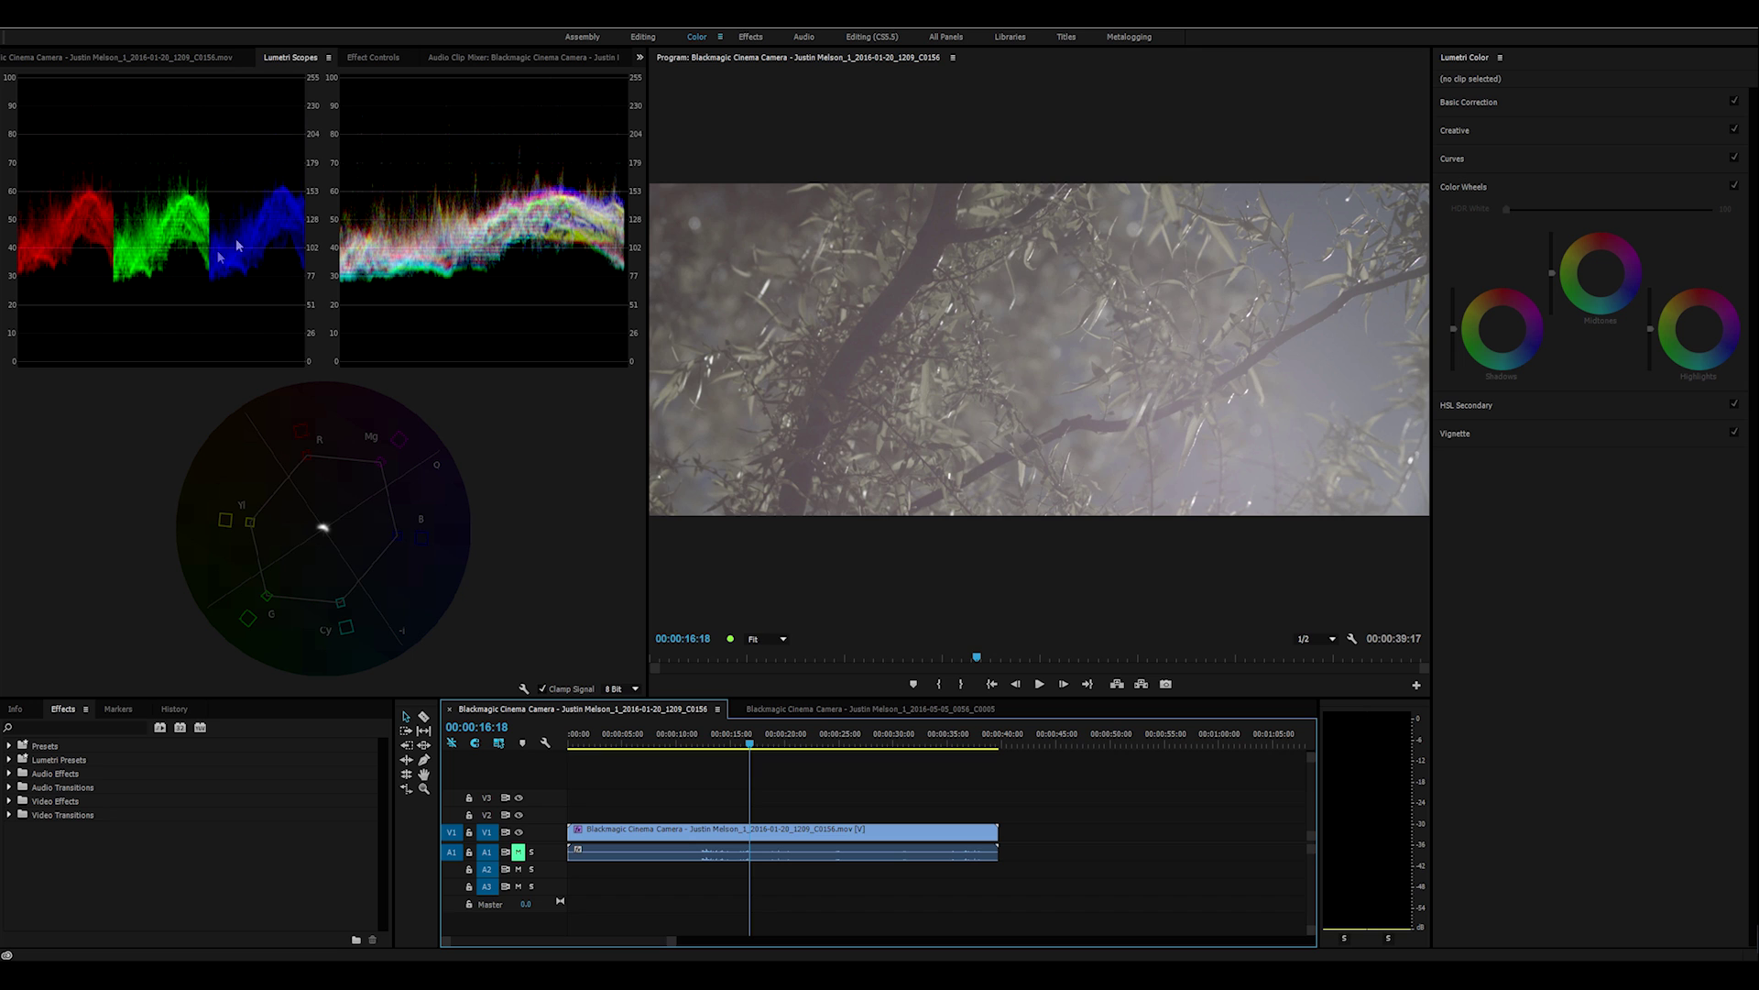
pyautogui.click(1054, 314)
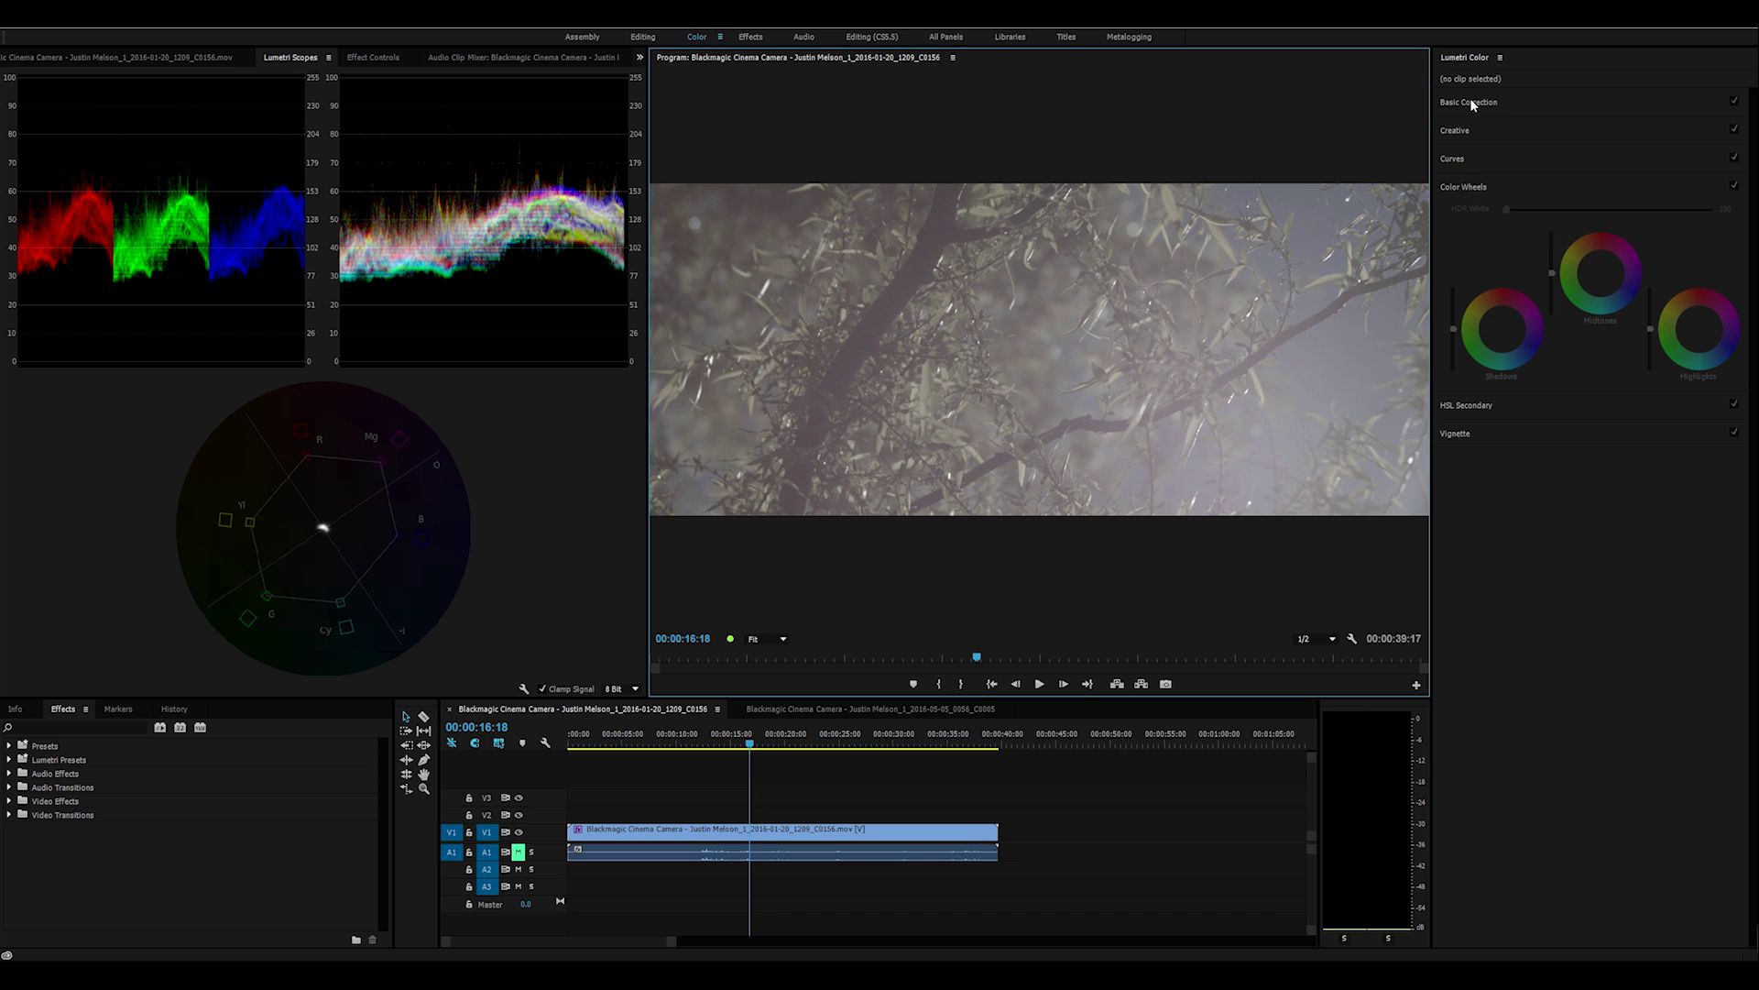
# Reselect the video clip on V1 and show its RGB Curves for grading.
pyautogui.click(1472, 157)
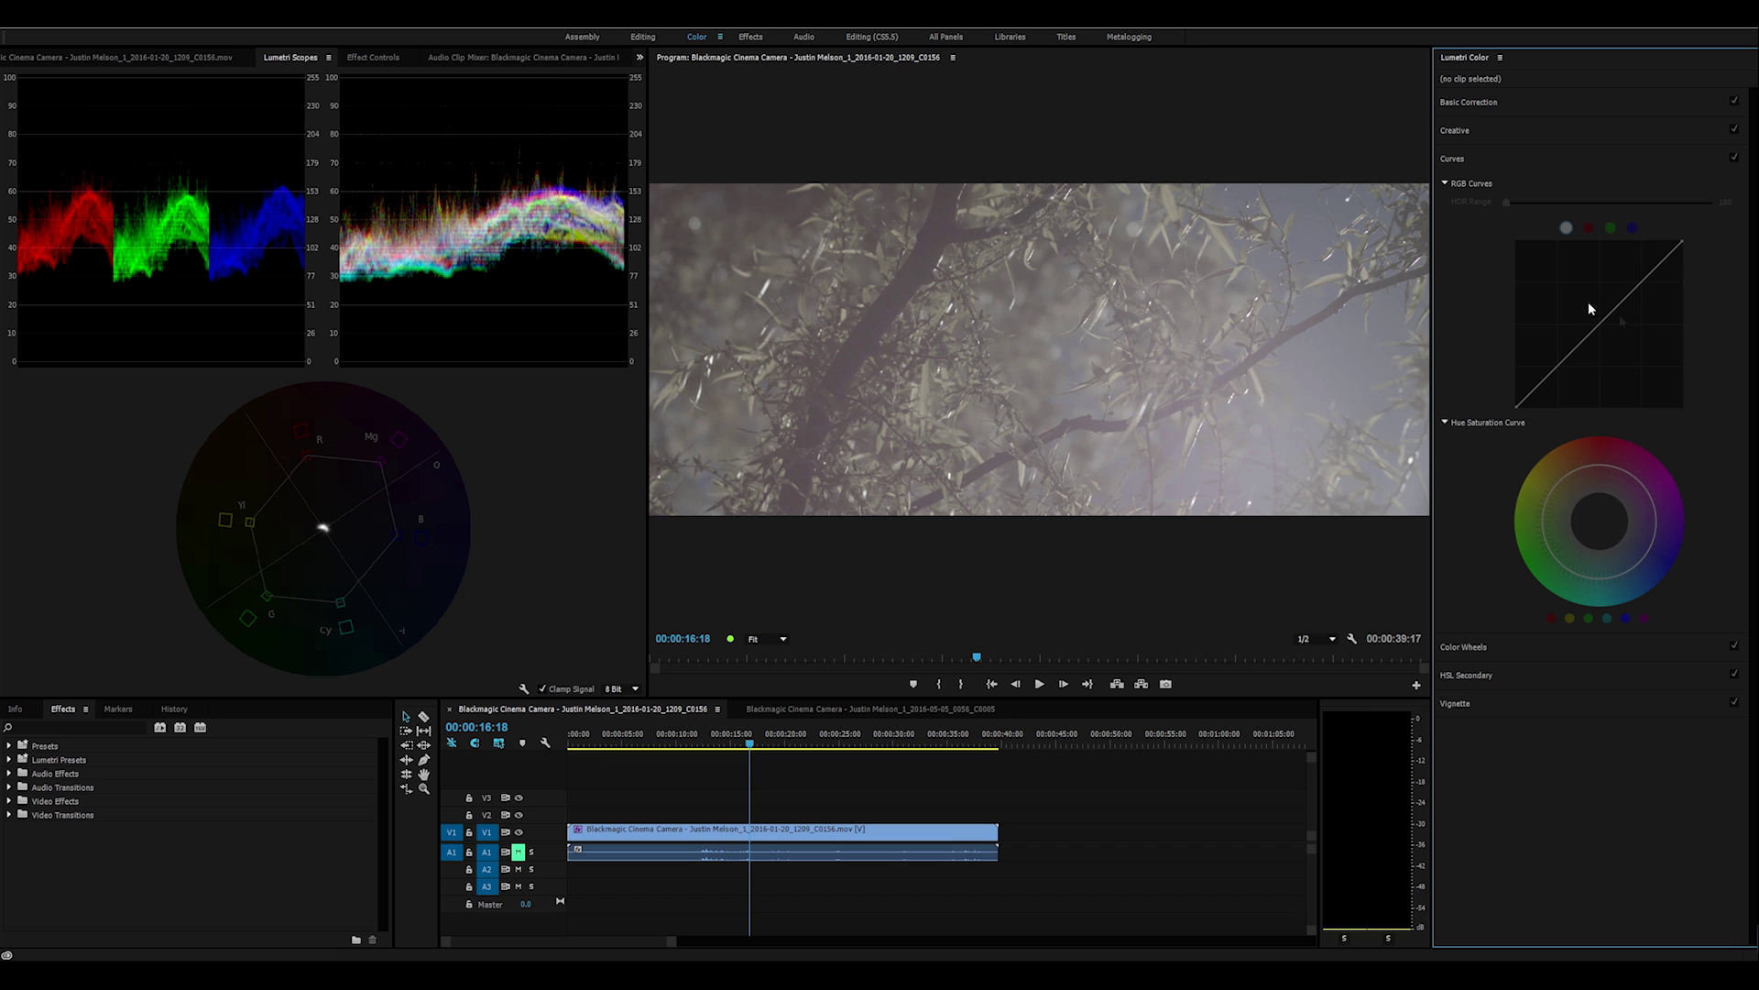
pyautogui.click(1569, 166)
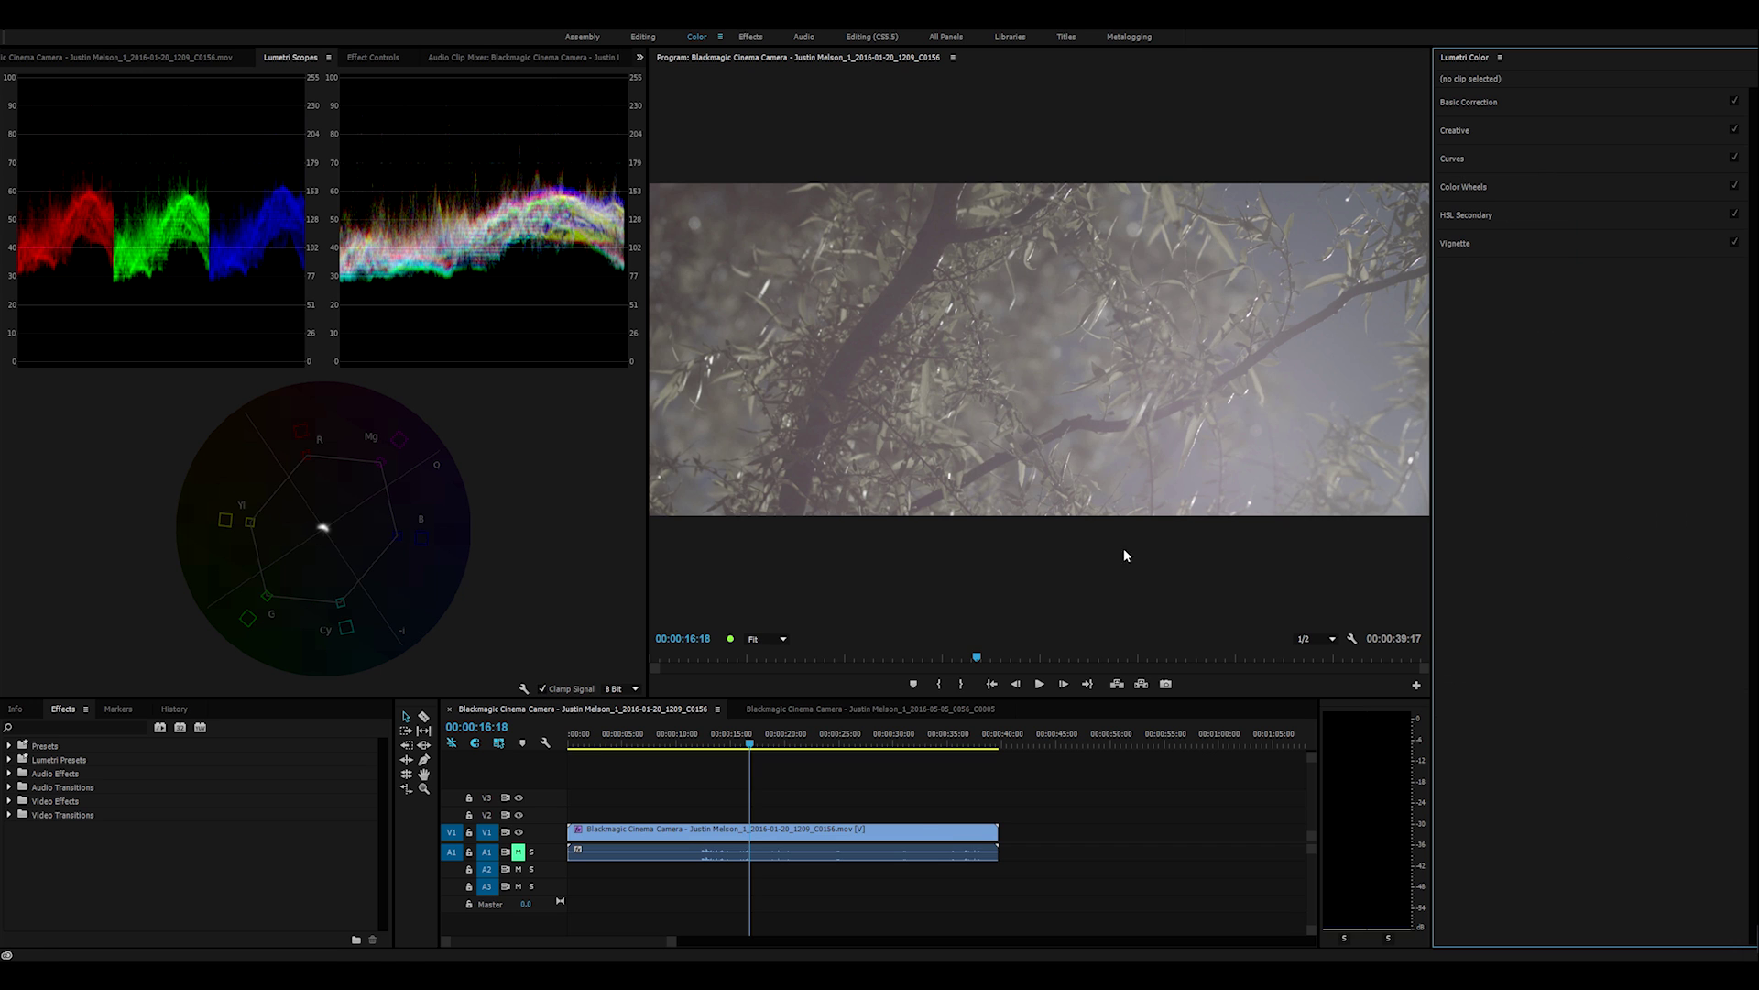
pyautogui.click(901, 829)
pyautogui.click(1477, 163)
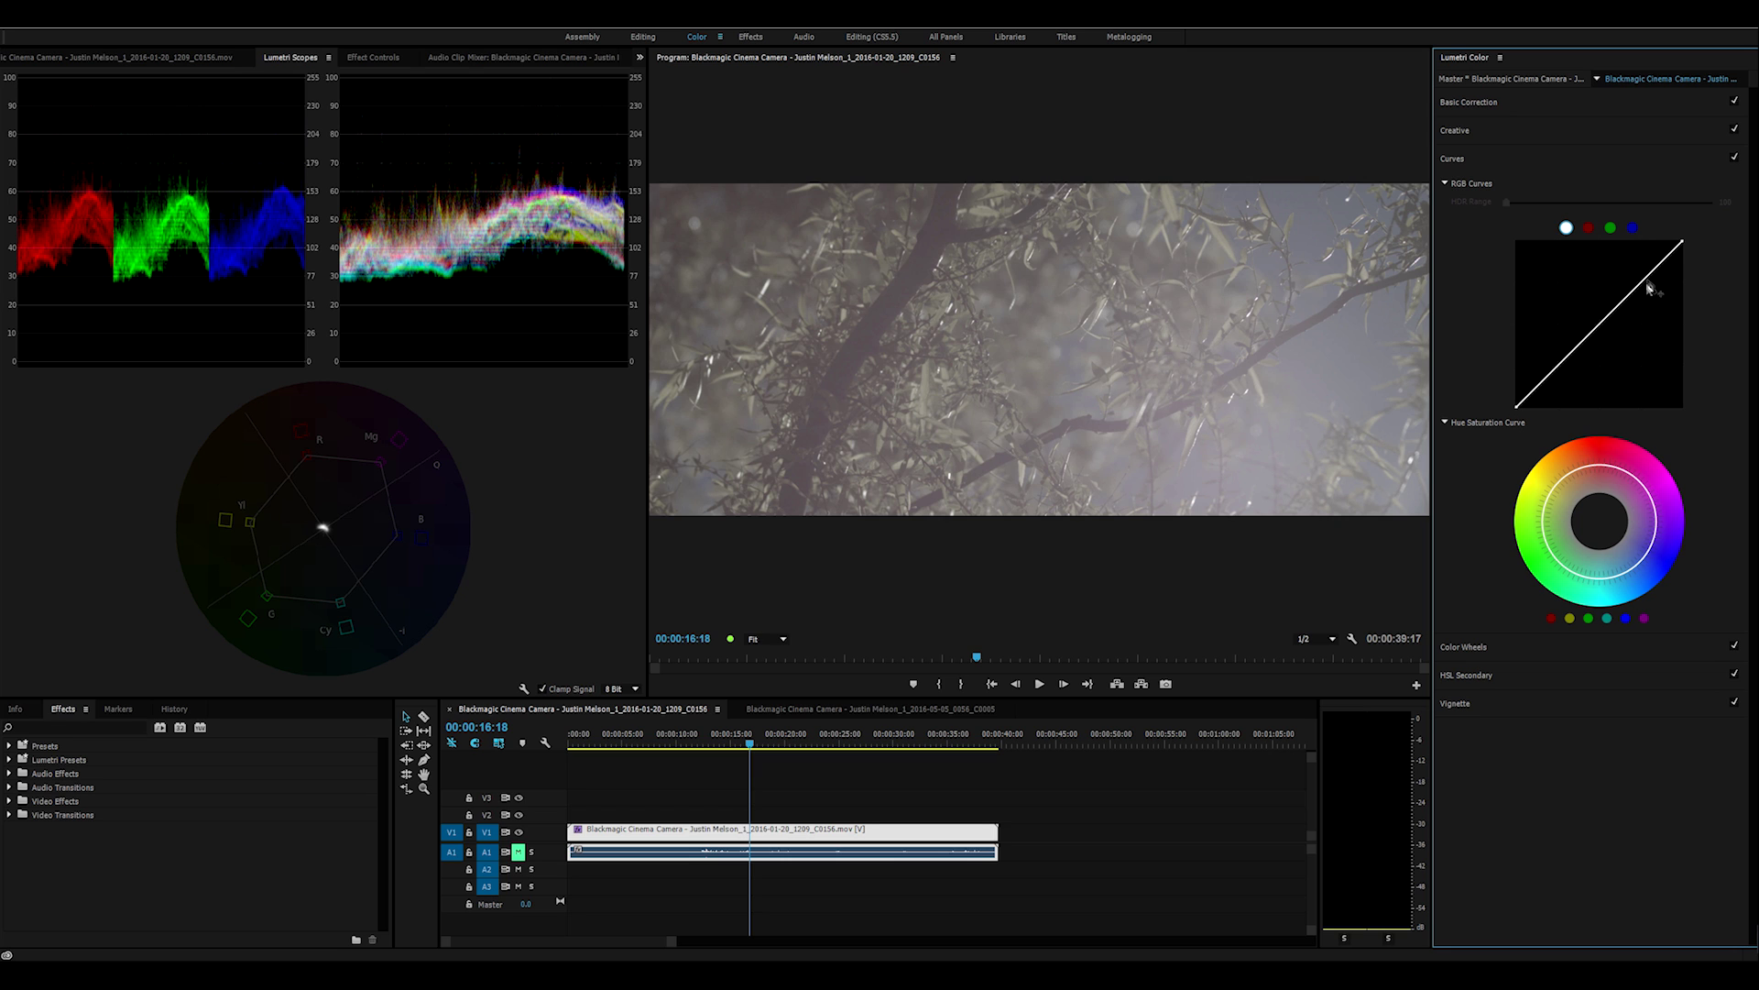
# View the red, green and blue curves, and raise the highlights of the master RGB curve with a new point.
pyautogui.click(1589, 228)
pyautogui.click(1611, 229)
pyautogui.click(1632, 229)
pyautogui.click(1567, 229)
pyautogui.moveTo(1657, 271); pyautogui.dragTo(1632, 265)
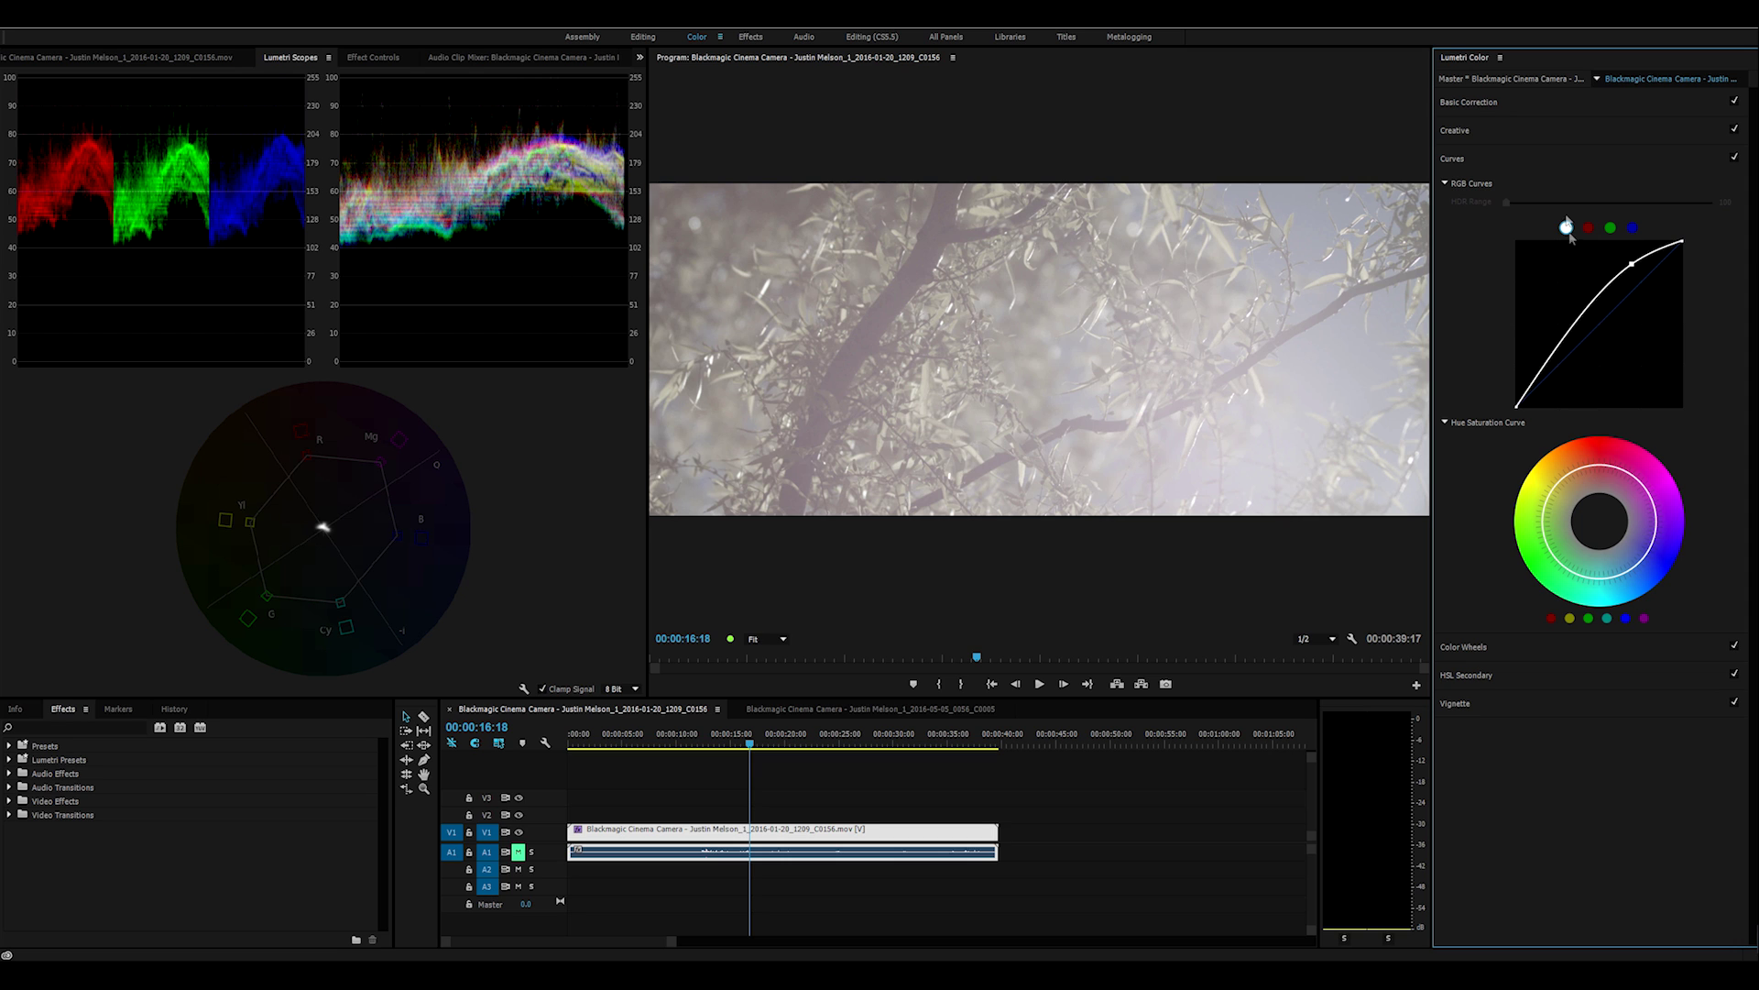
# Add midtone and shadow points to the master curve, pulling the shadow point down to the bottom edge for strong contrast.
pyautogui.moveTo(1581, 328); pyautogui.dragTo(1595, 346)
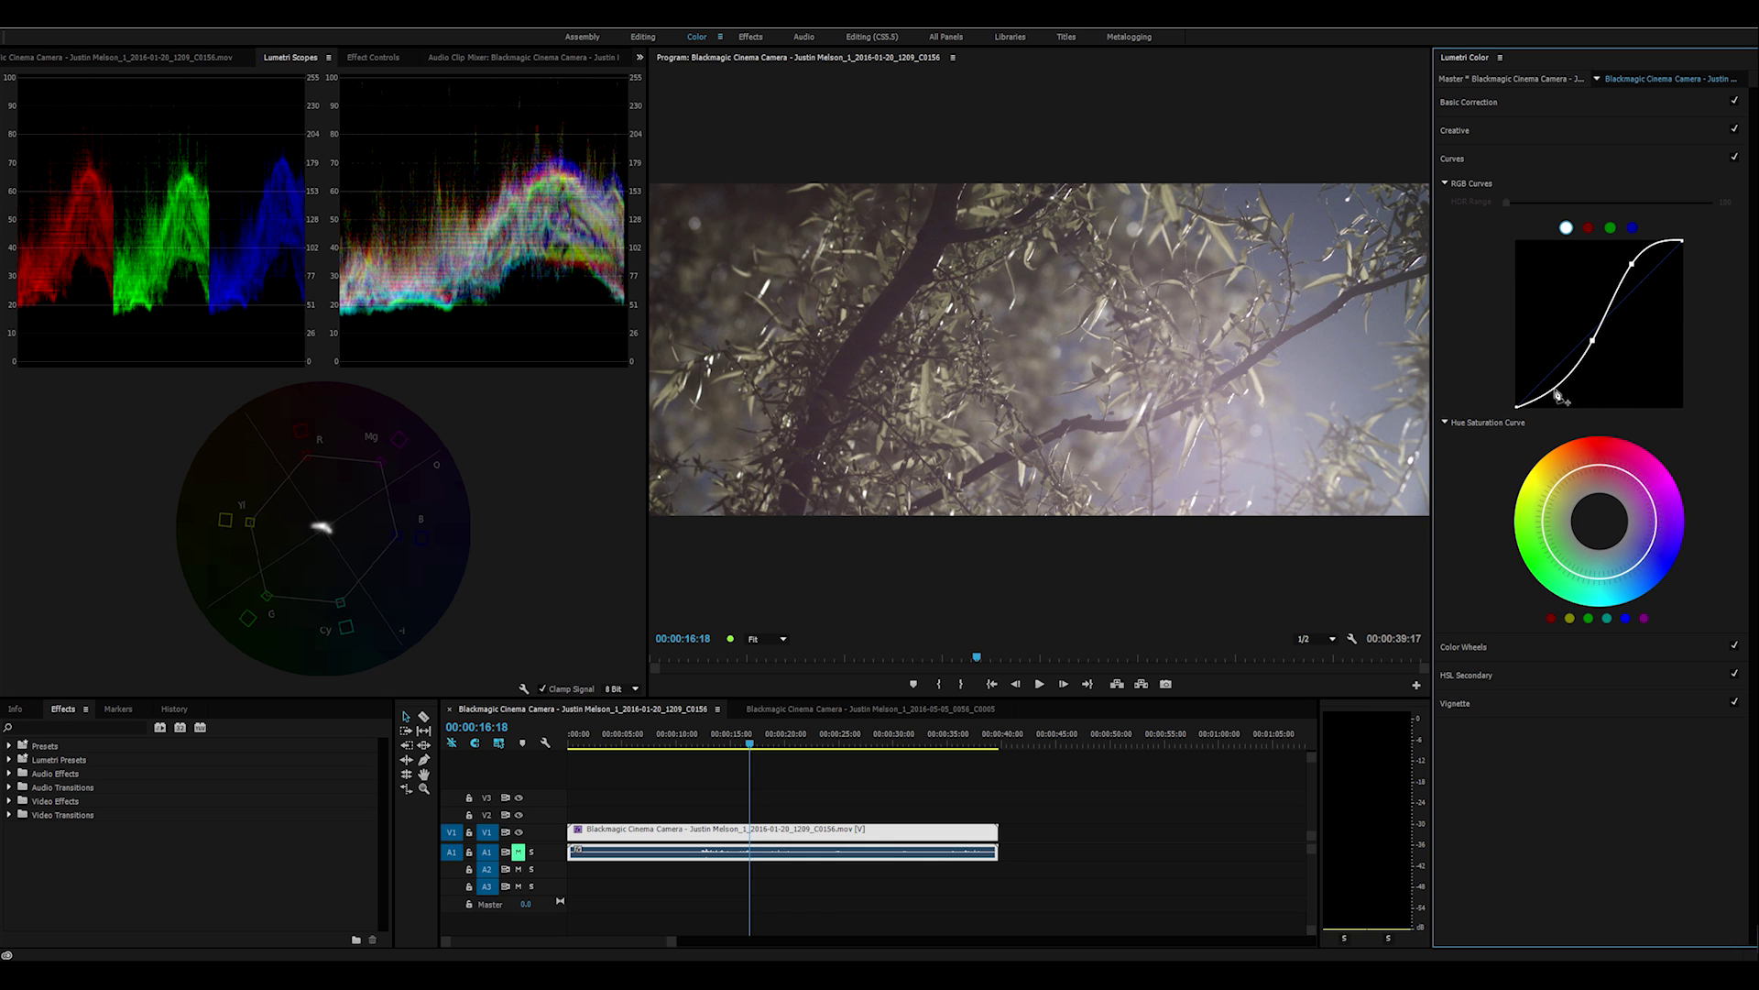
pyautogui.moveTo(1557, 395); pyautogui.dragTo(1552, 398)
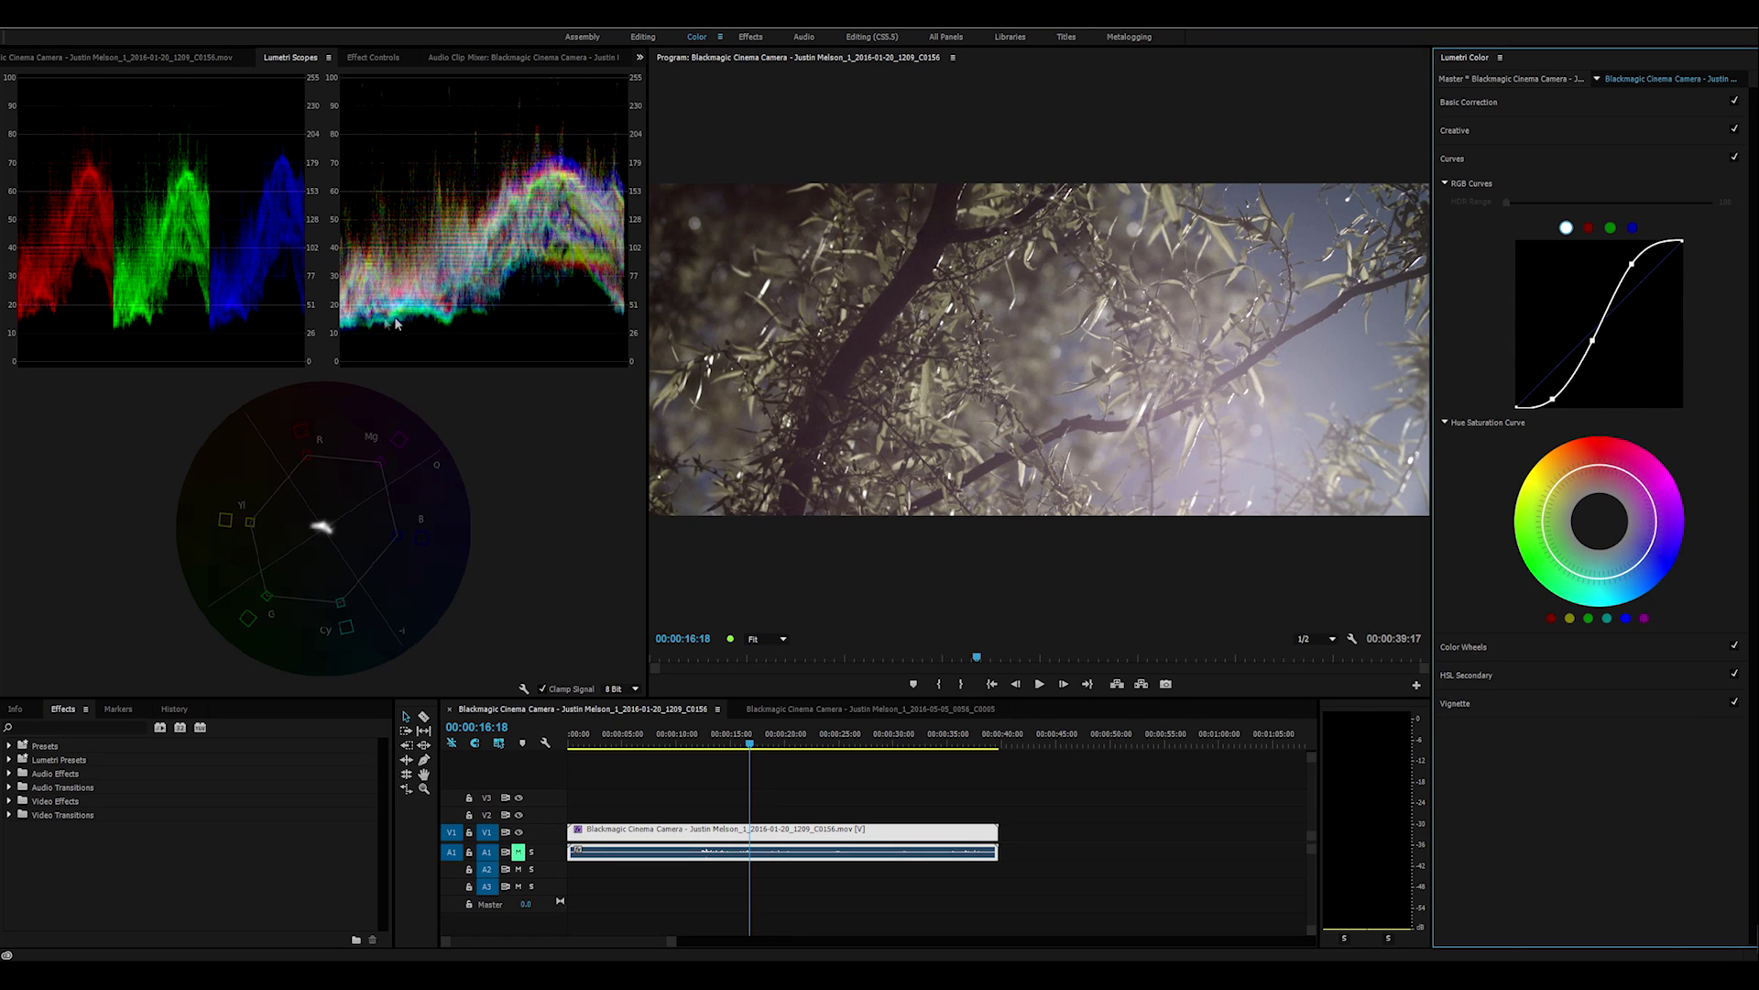
pyautogui.moveTo(1552, 400); pyautogui.dragTo(1568, 408)
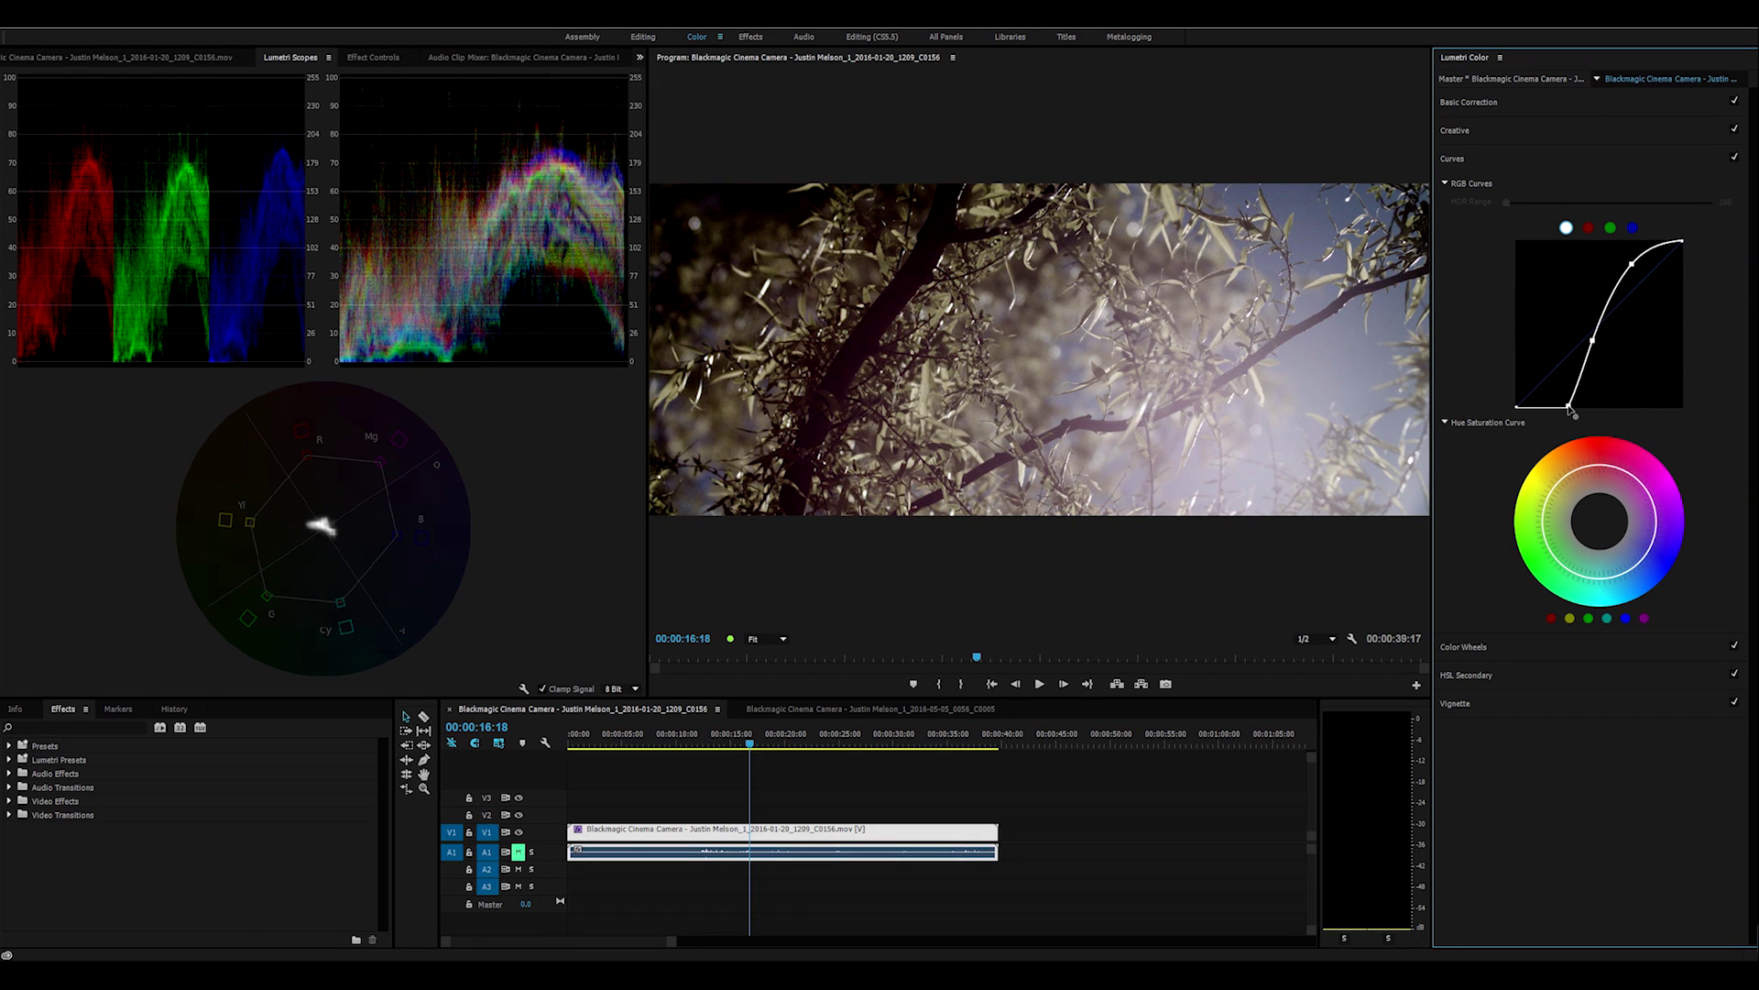
# Play the graded clip from 00:00:17:11 and park on the darker passage at 00:00:23:23 to examine the shadows.
pyautogui.click(758, 741)
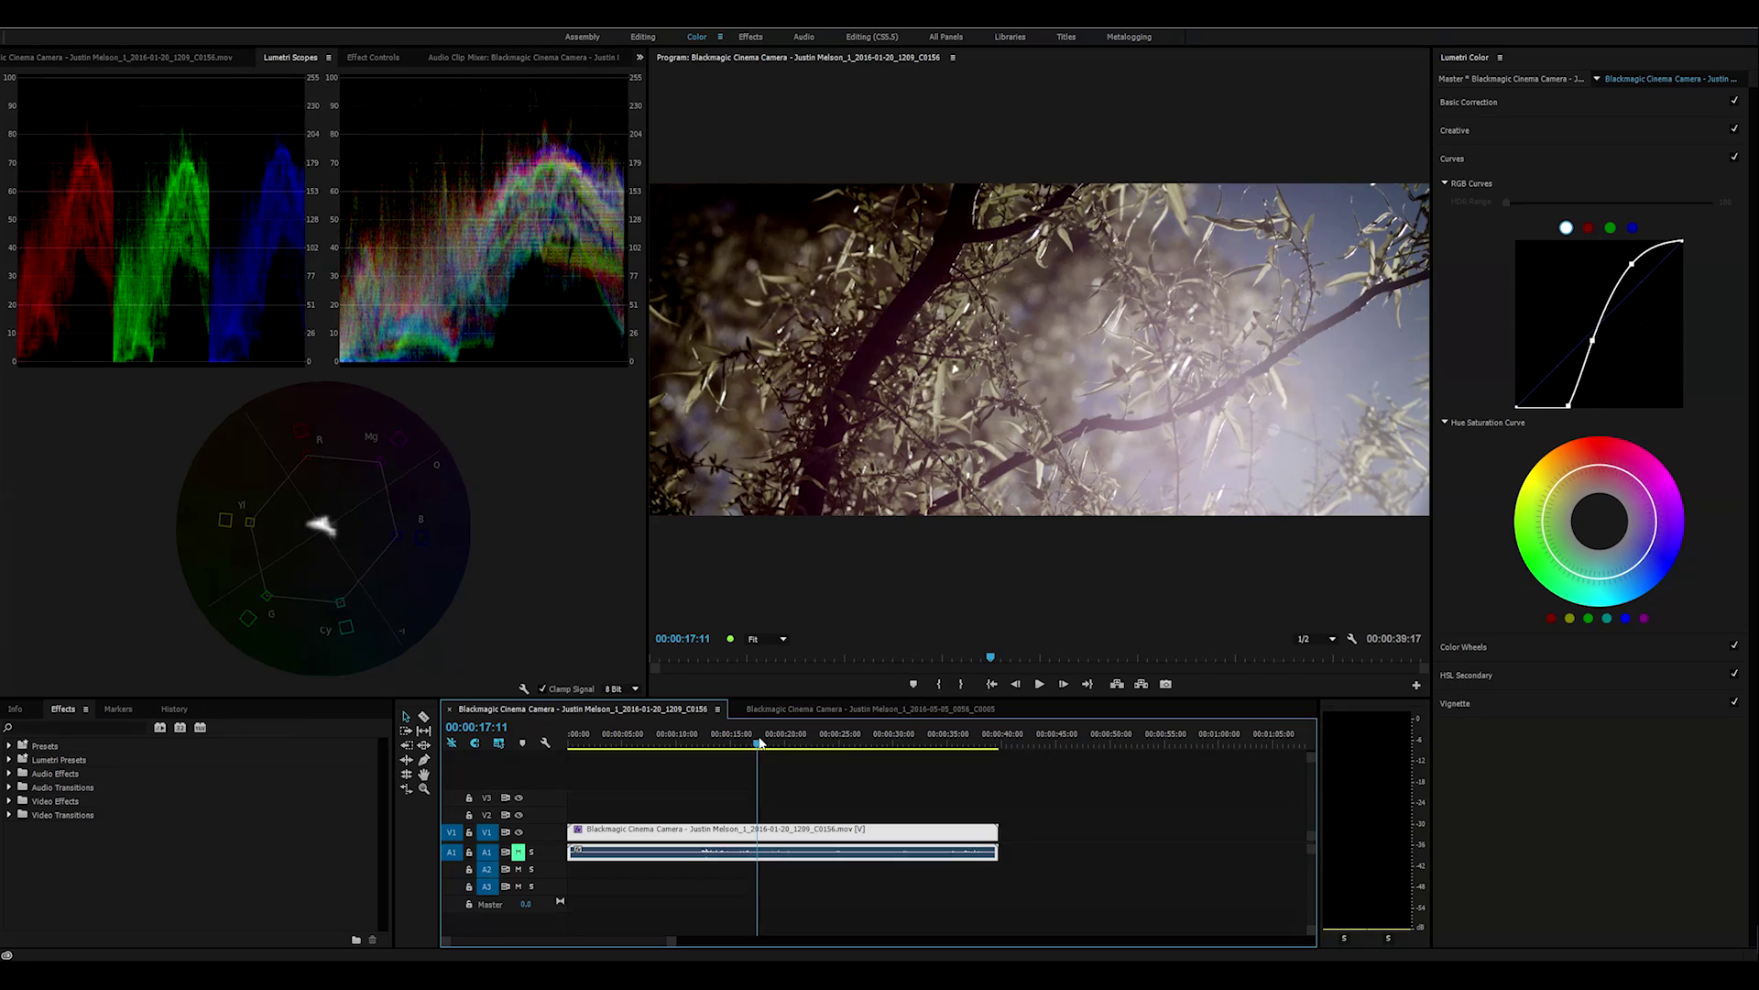
pyautogui.press('space')
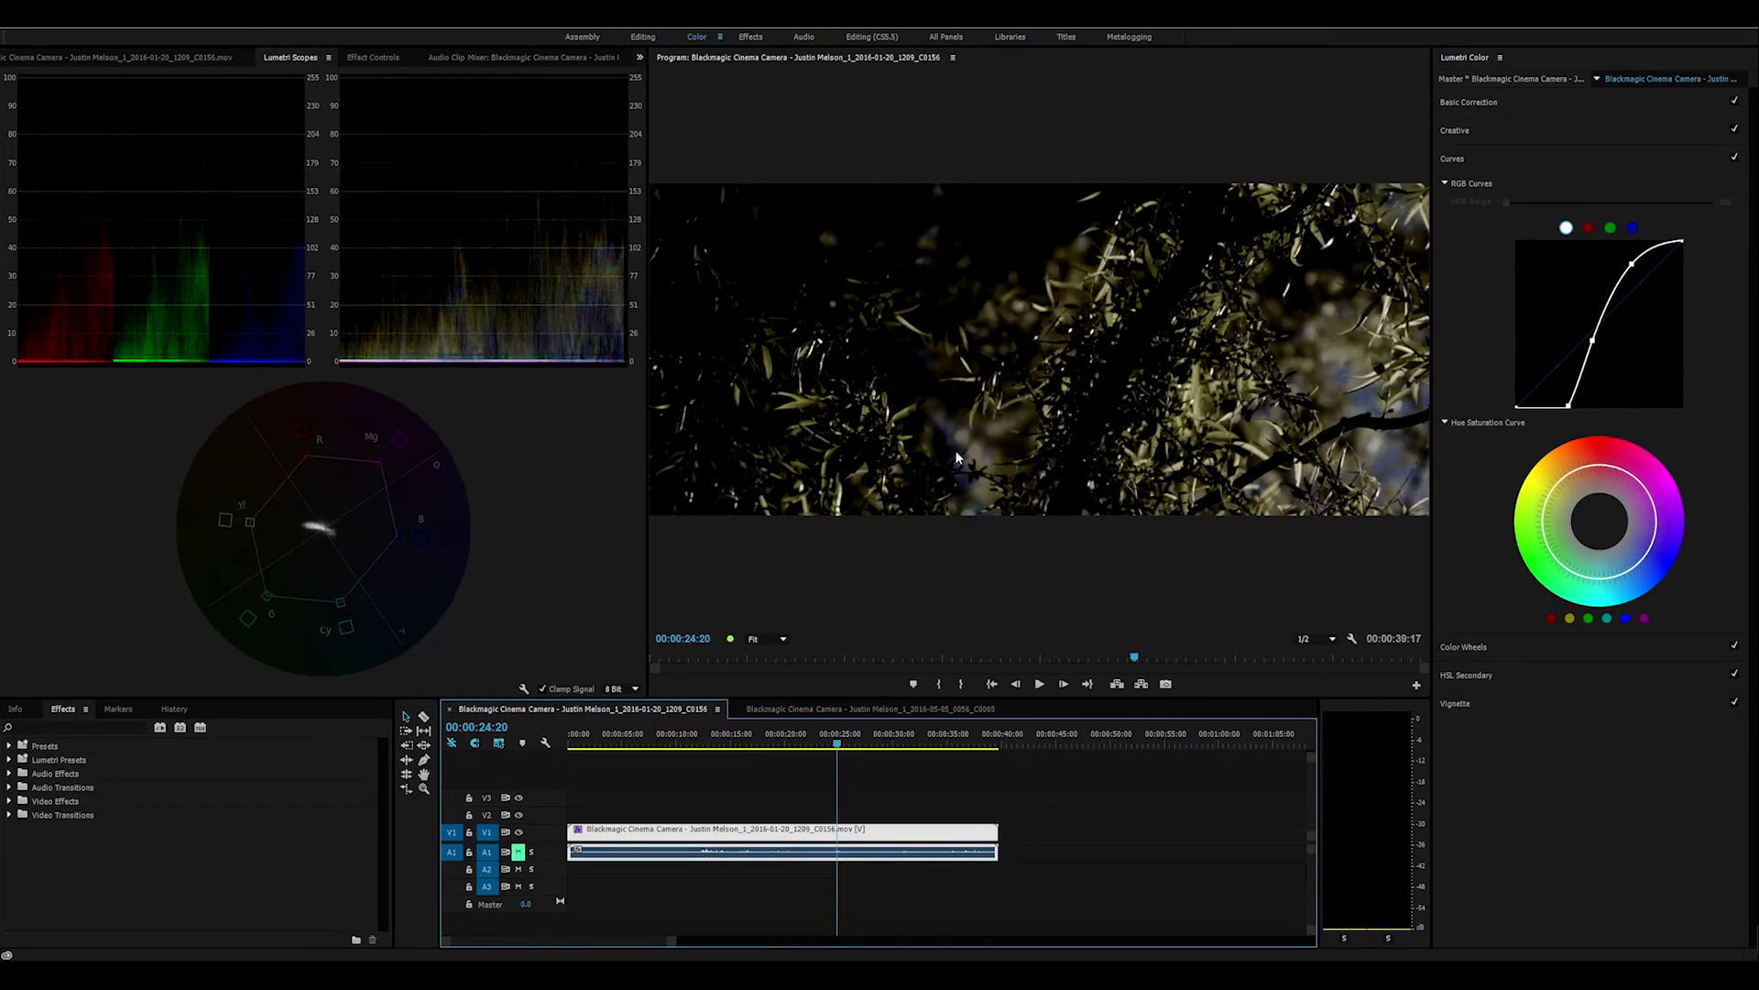
pyautogui.press('space')
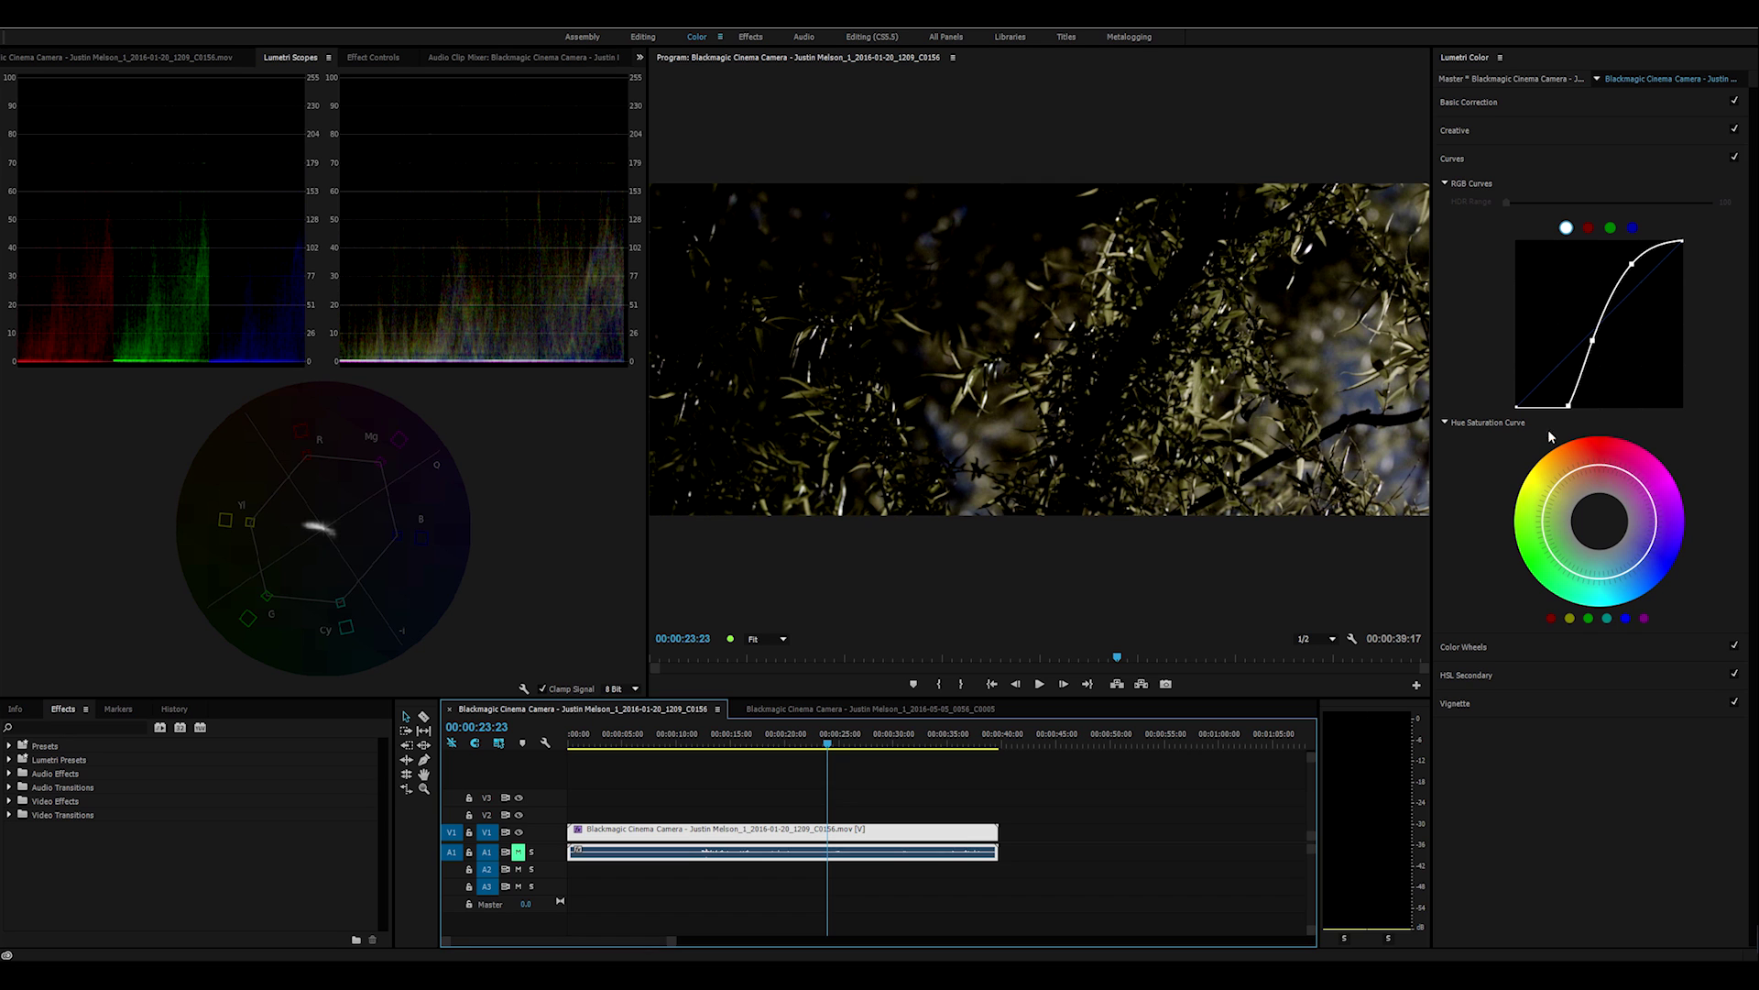
# Ease the crushed shadows by moving the master curve's shadow point toward the black corner and shaping a lower-midtone point.
pyautogui.moveTo(1569, 405); pyautogui.dragTo(1527, 403)
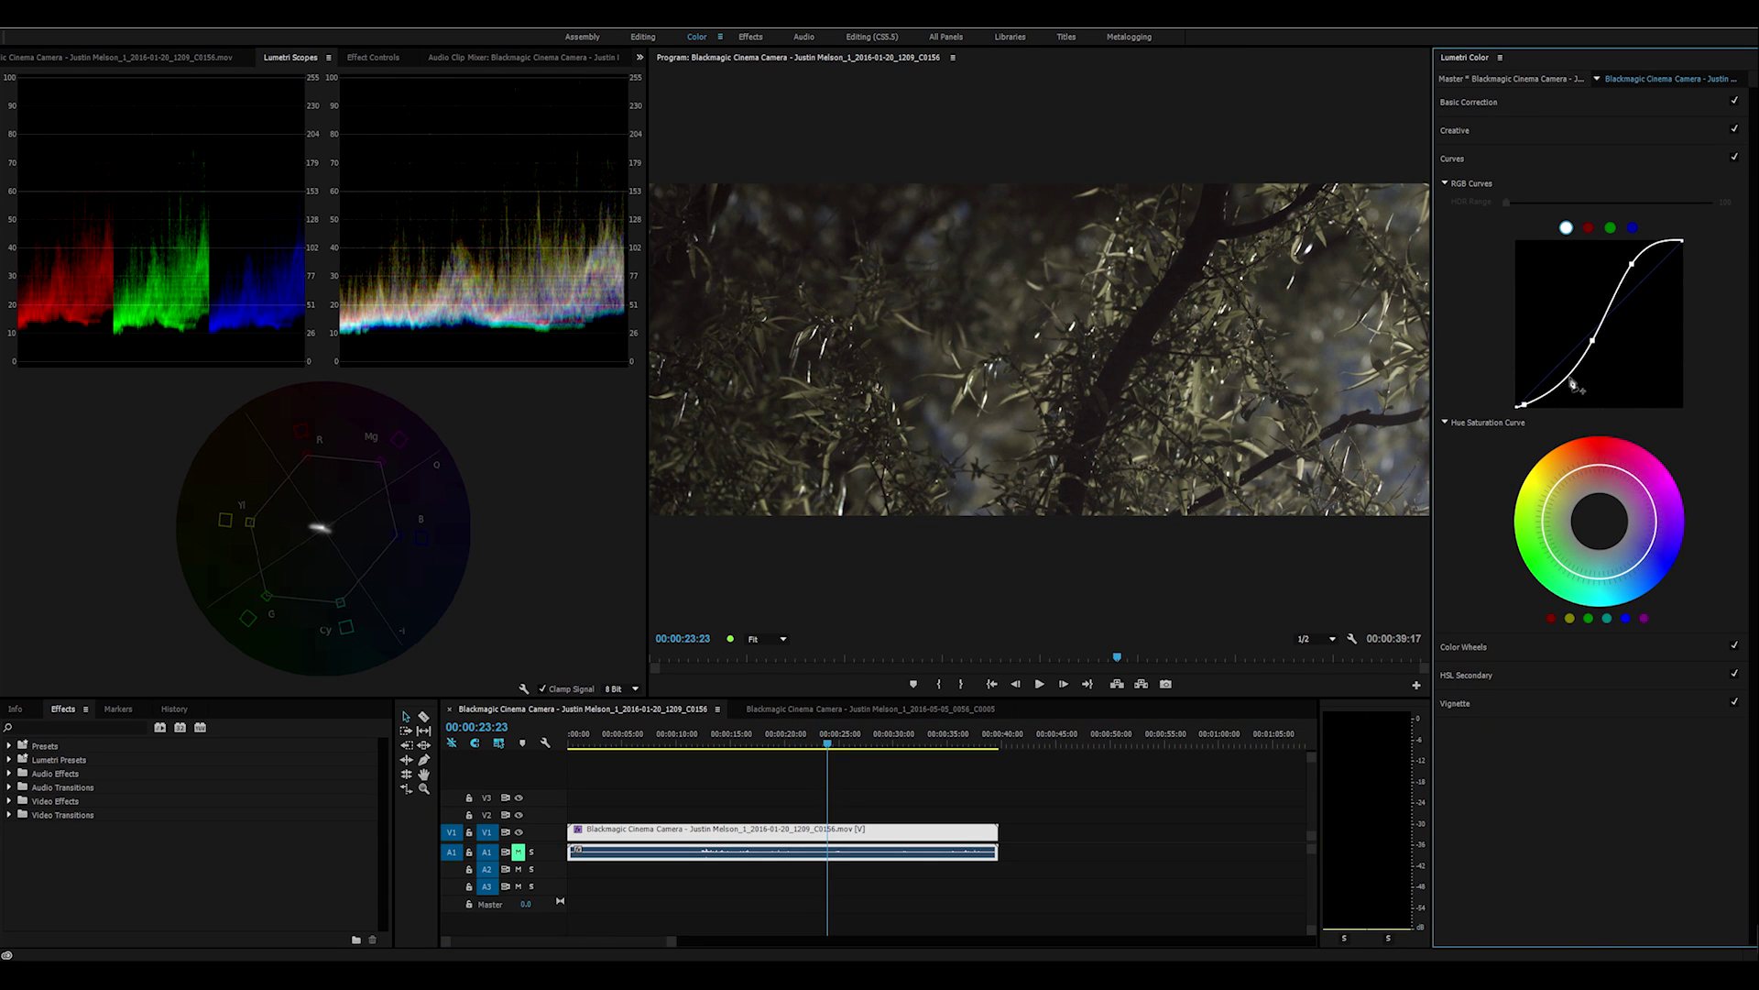
pyautogui.moveTo(1571, 389); pyautogui.dragTo(1535, 401)
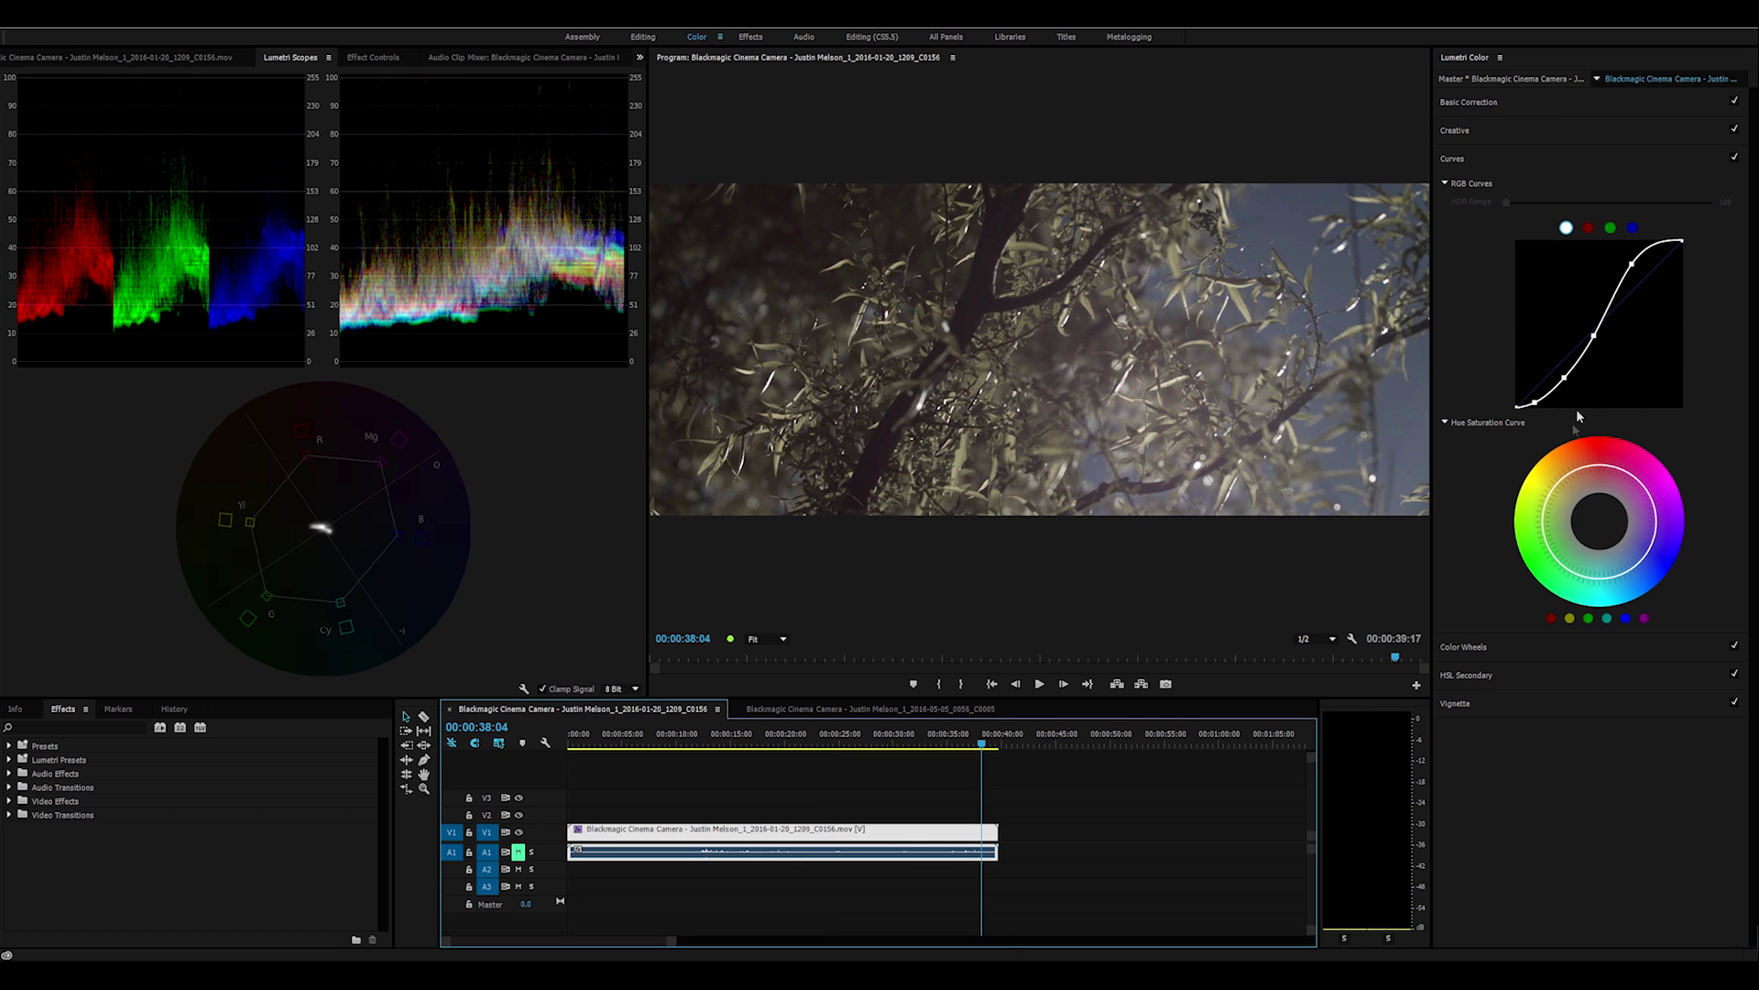
pyautogui.moveTo(1536, 409); pyautogui.dragTo(1570, 380)
# Move the playhead to 00:00:39:02 and nudge the Highlights color wheel slightly toward blue.
pyautogui.moveTo(981, 745); pyautogui.dragTo(966, 751)
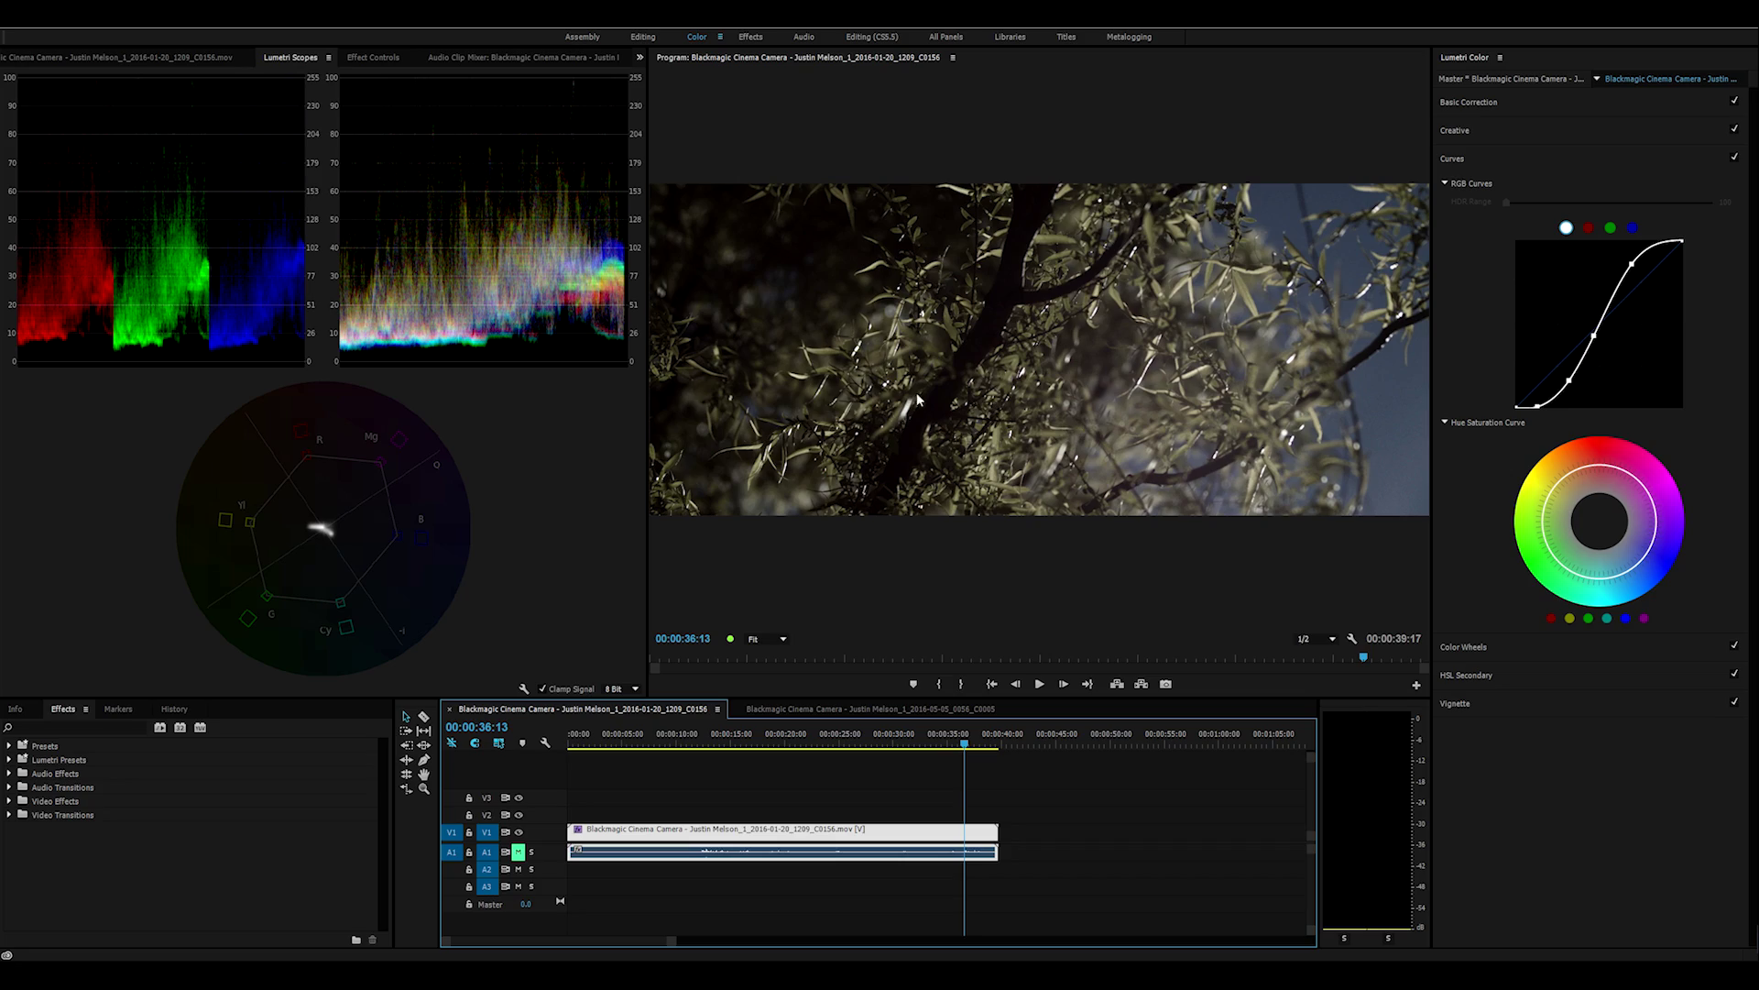
pyautogui.moveTo(964, 745)
pyautogui.mouseDown()
pyautogui.moveTo(685, 745)
pyautogui.moveTo(992, 747)
pyautogui.mouseUp()
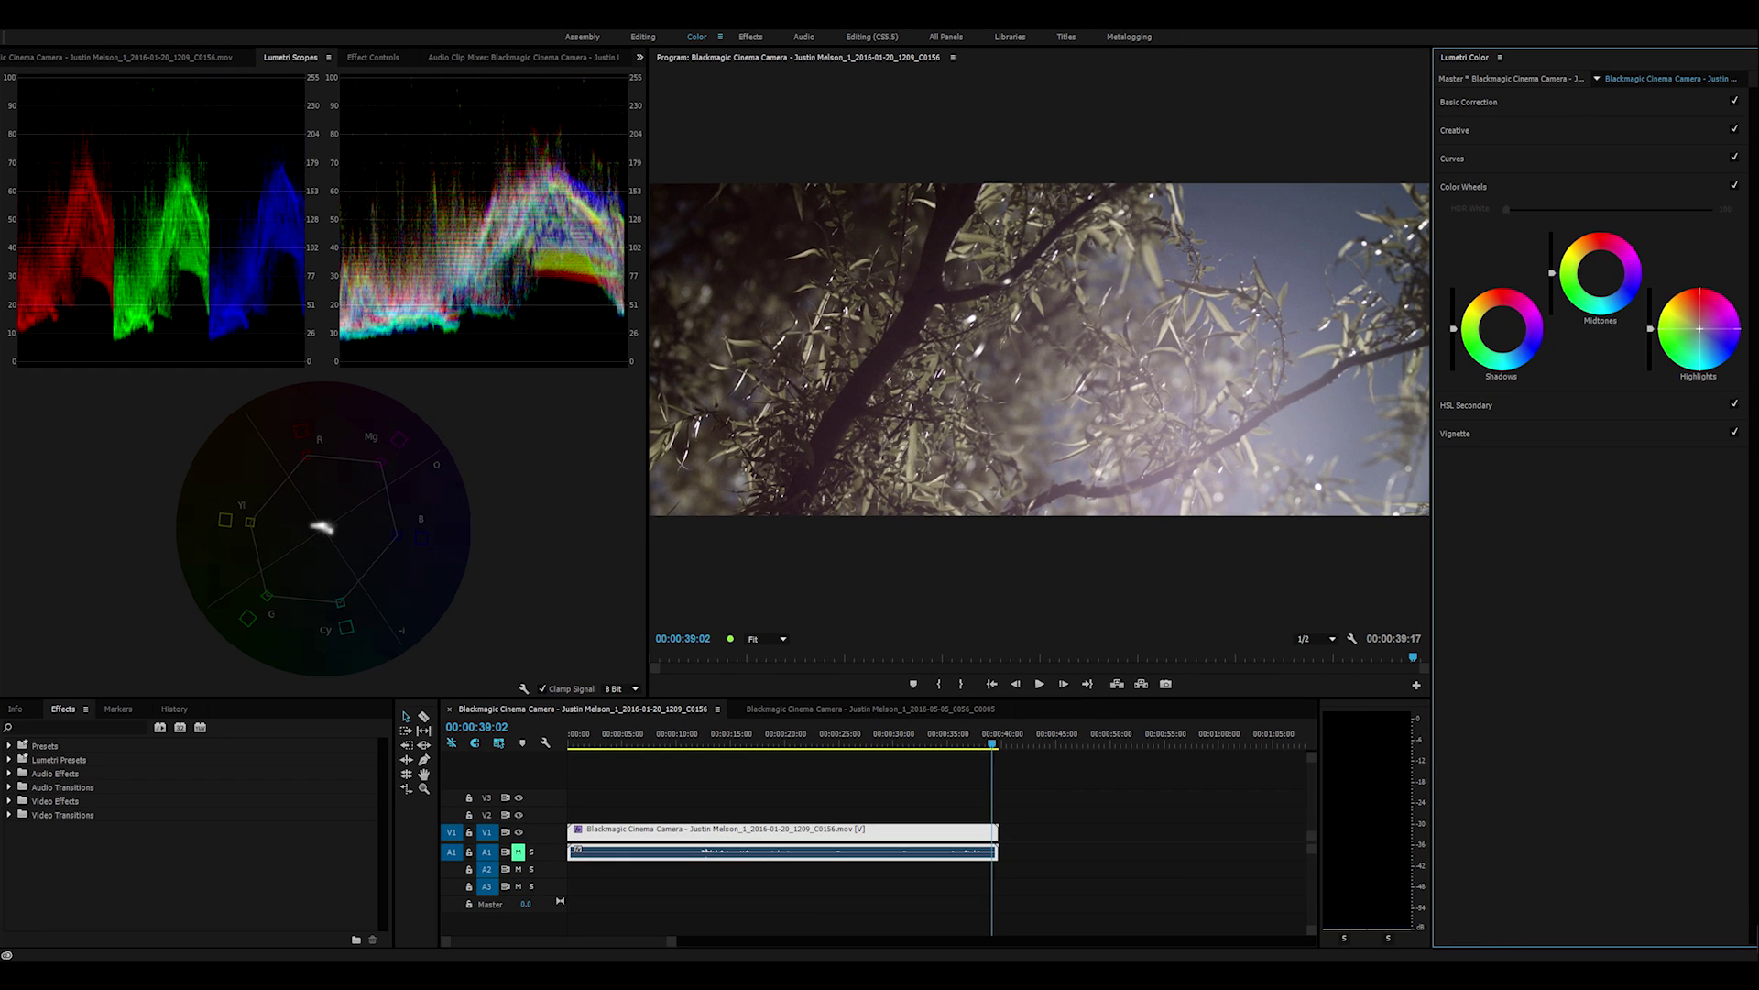
pyautogui.moveTo(1701, 330); pyautogui.dragTo(1703, 331)
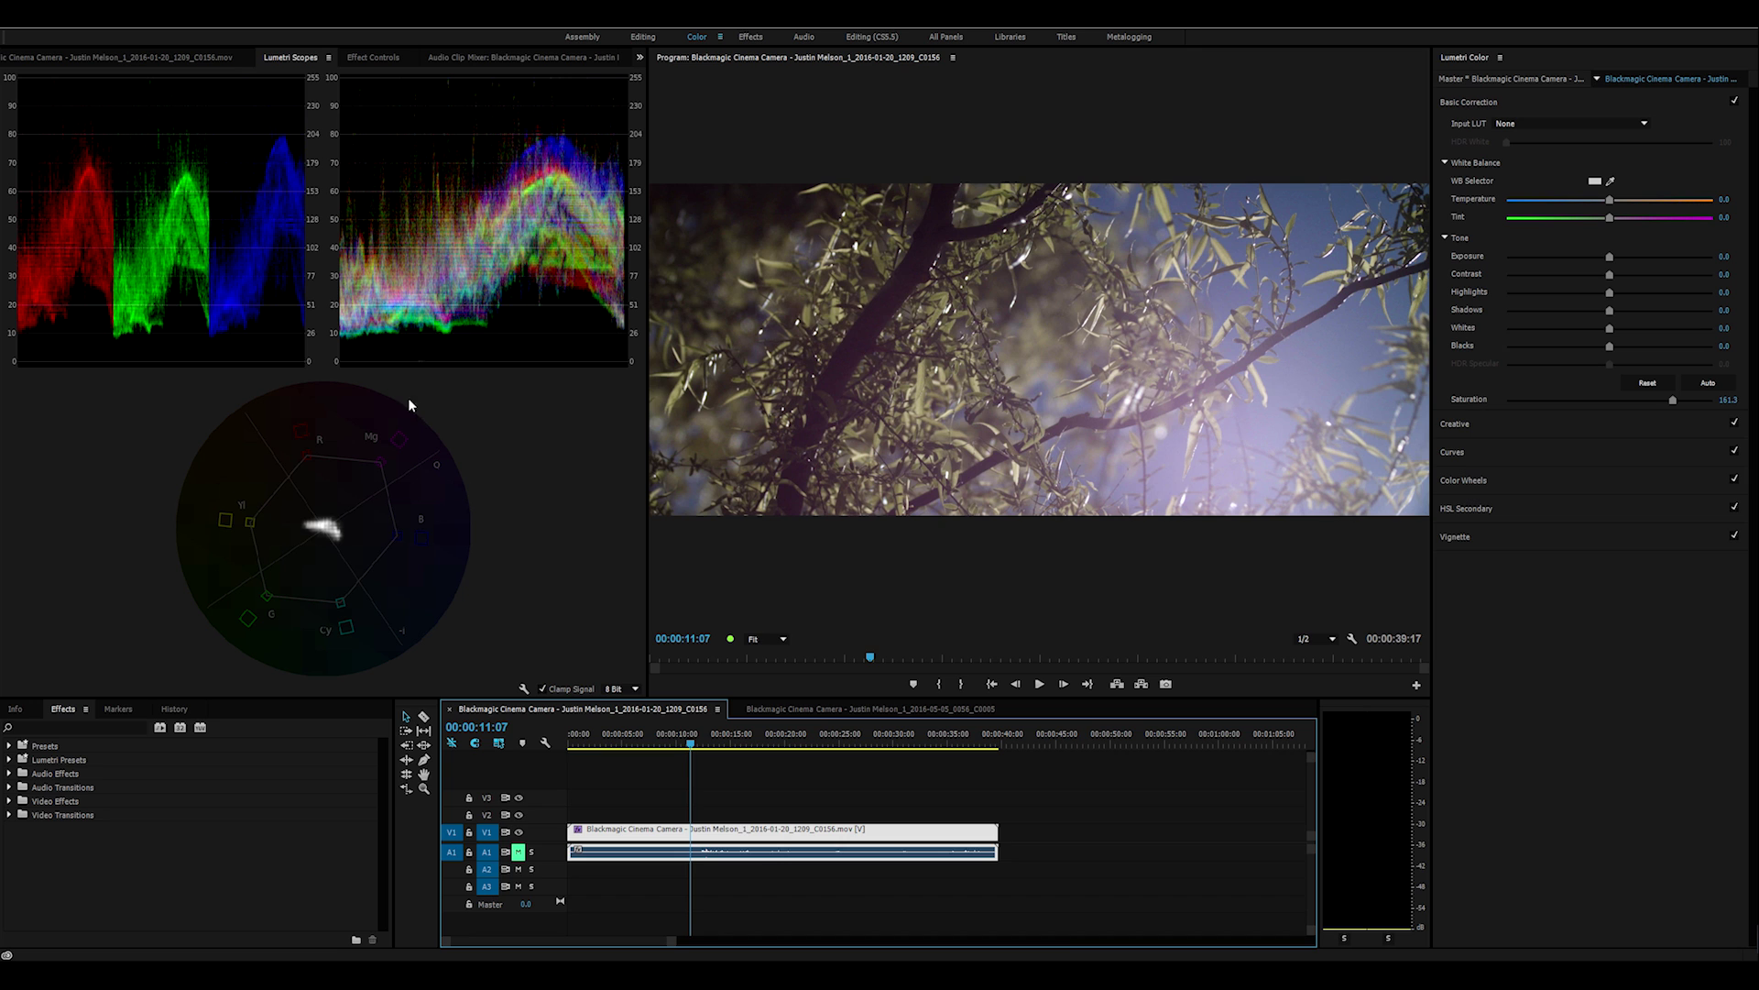
# Reopen the Curves section with the graded clip selected to show its finished master curve.
pyautogui.click(912, 804)
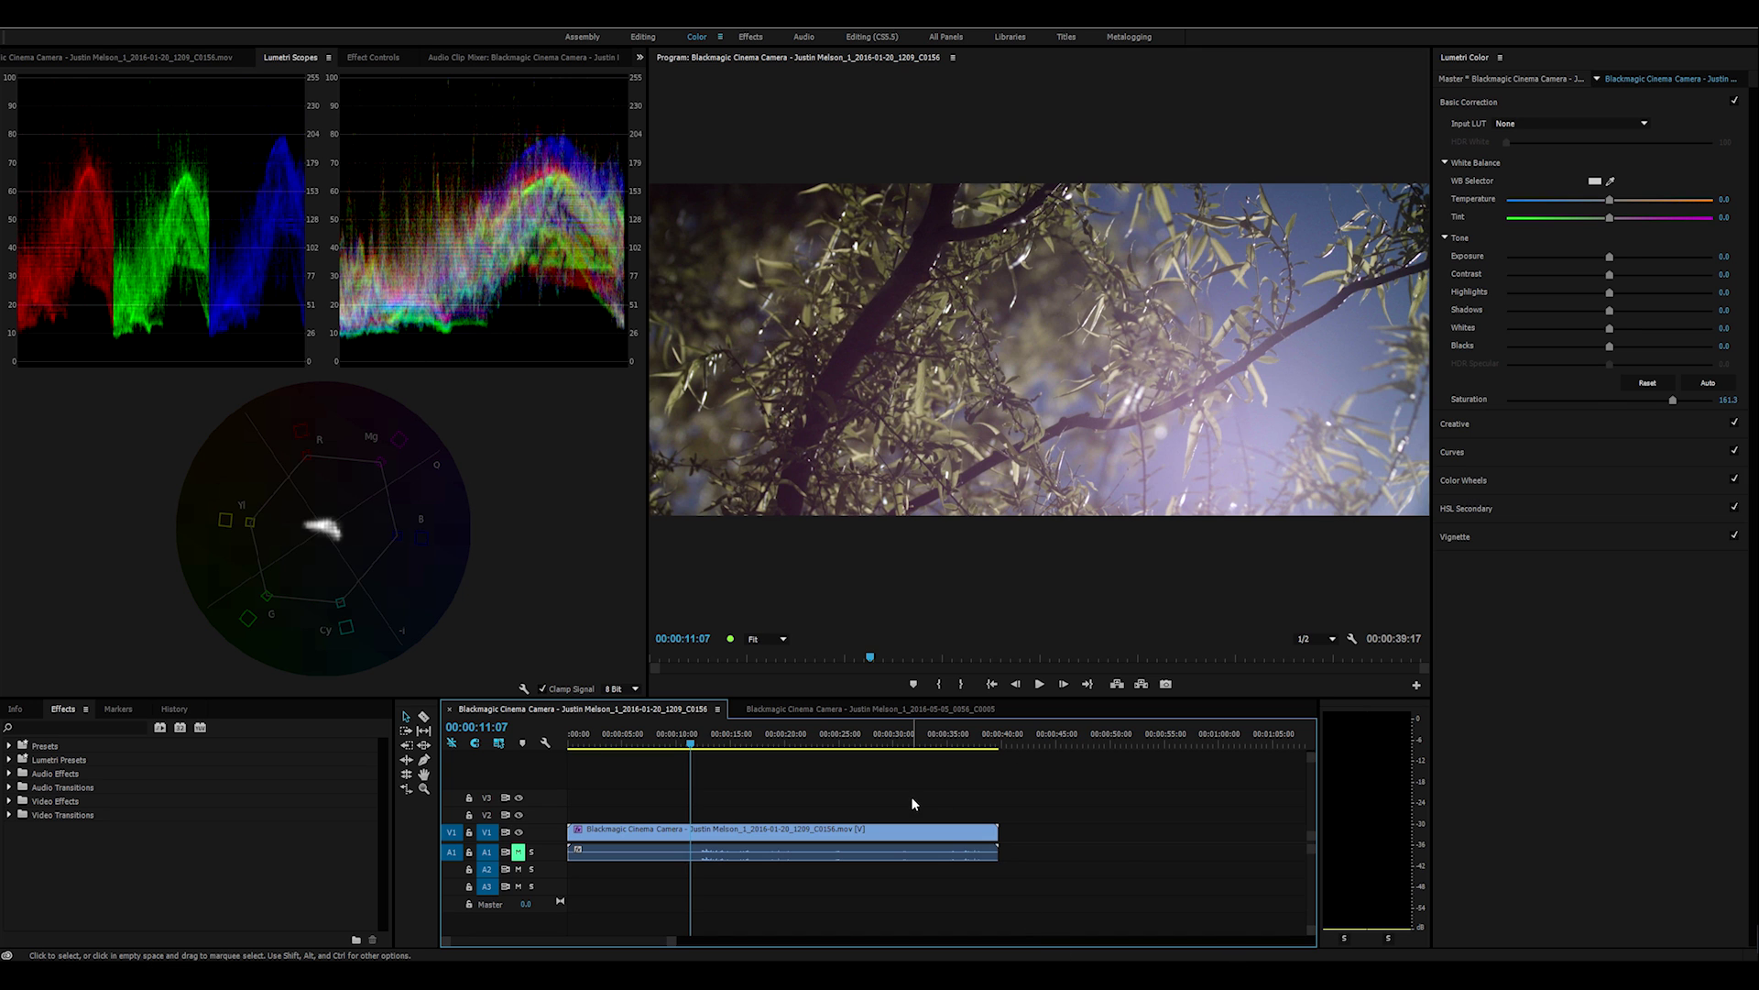
pyautogui.click(1511, 456)
pyautogui.click(838, 831)
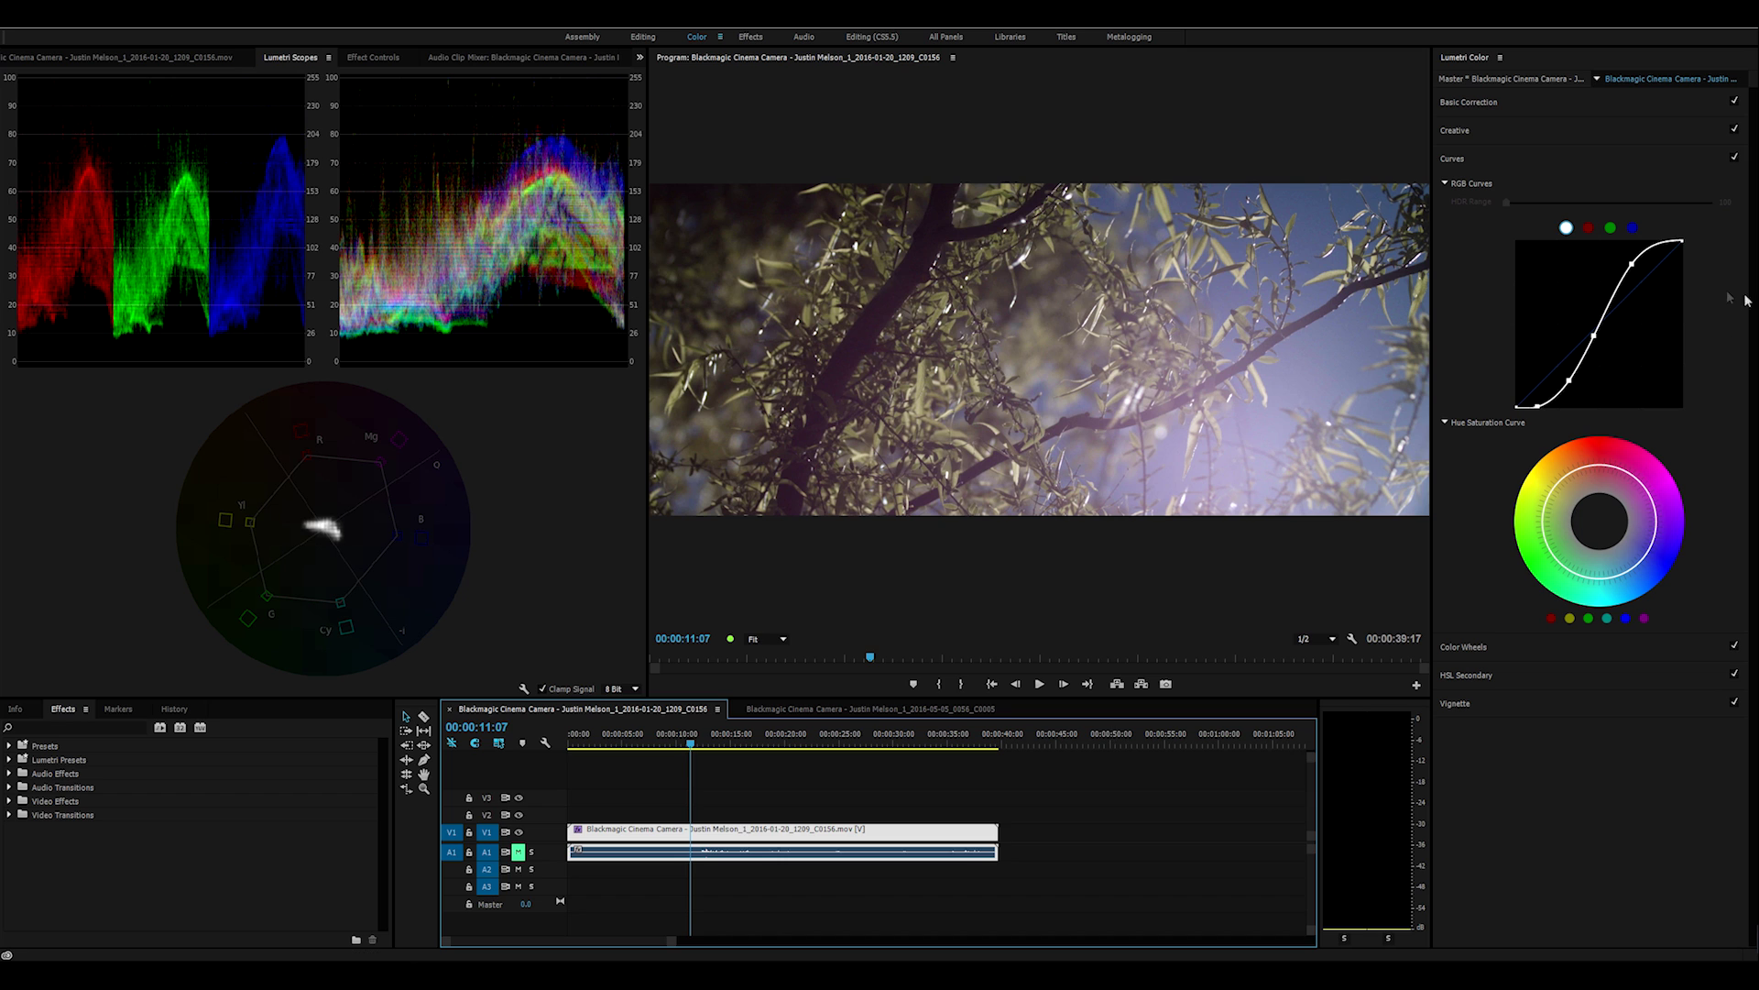
# Lower the master curve's white point slightly and move the playhead to 00:00:17:05 to check the image.
pyautogui.moveTo(1684, 243); pyautogui.dragTo(1683, 246)
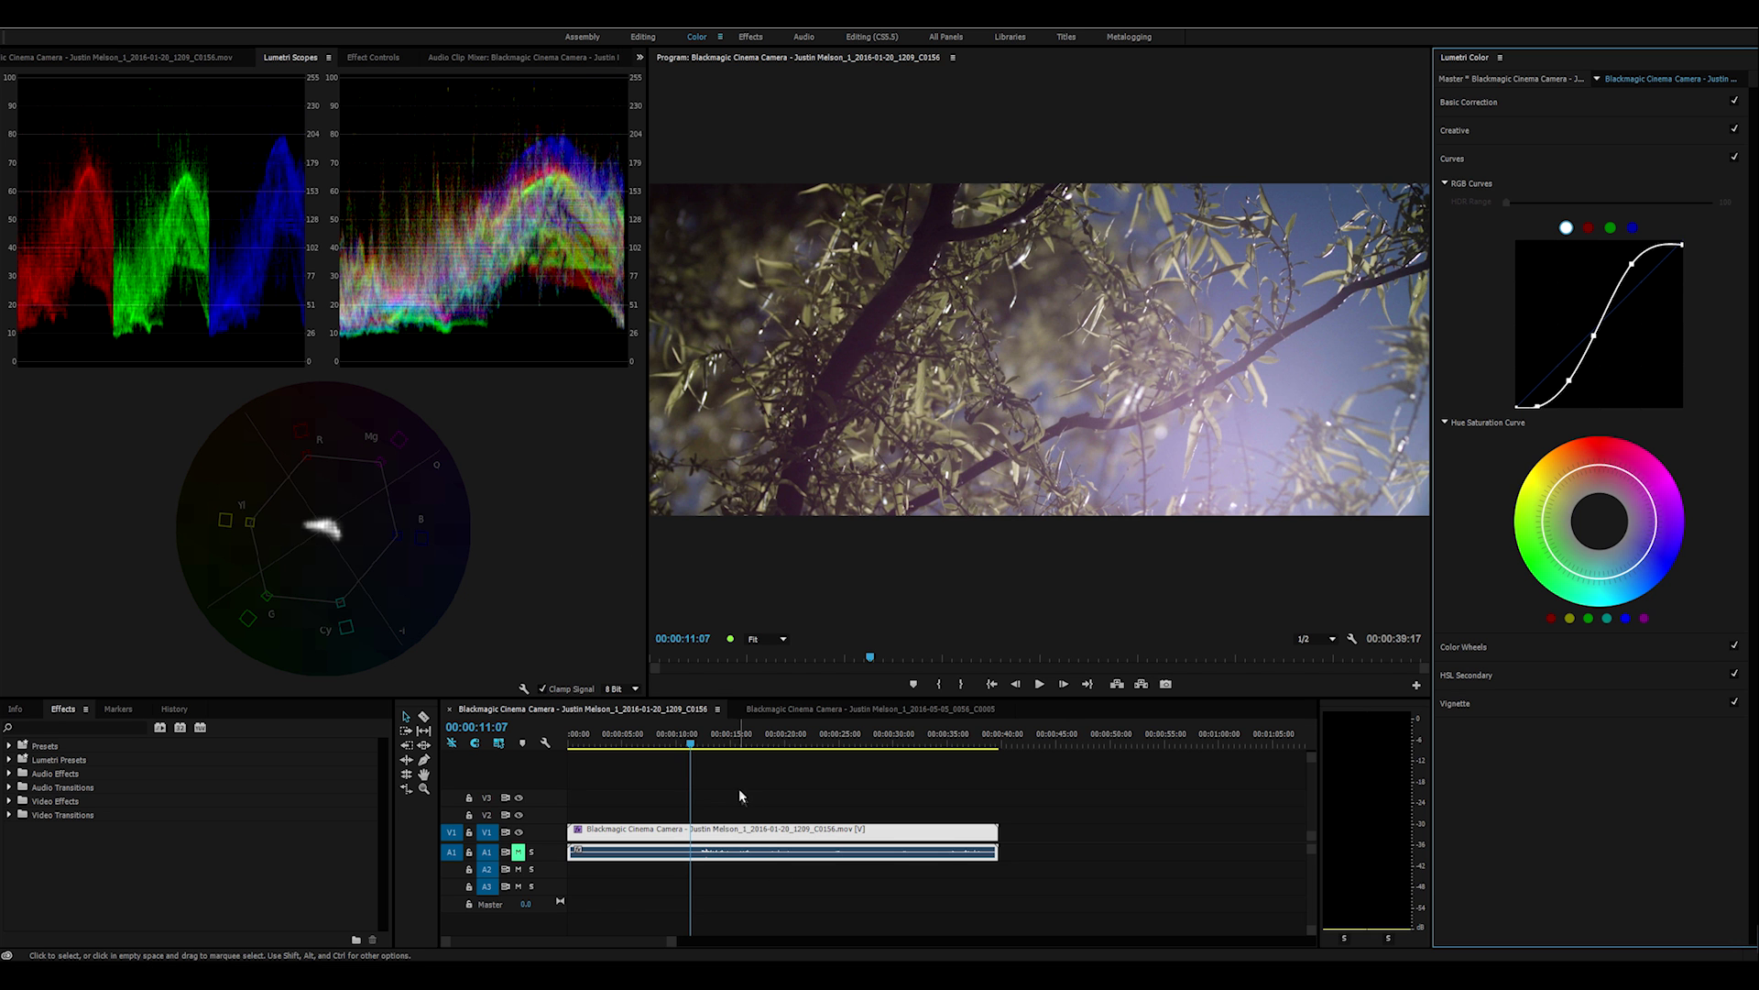
pyautogui.moveTo(738, 731); pyautogui.dragTo(779, 733)
pyautogui.moveTo(759, 744)
pyautogui.mouseDown()
pyautogui.moveTo(715, 744)
pyautogui.moveTo(770, 744)
pyautogui.moveTo(754, 744)
pyautogui.mouseUp()
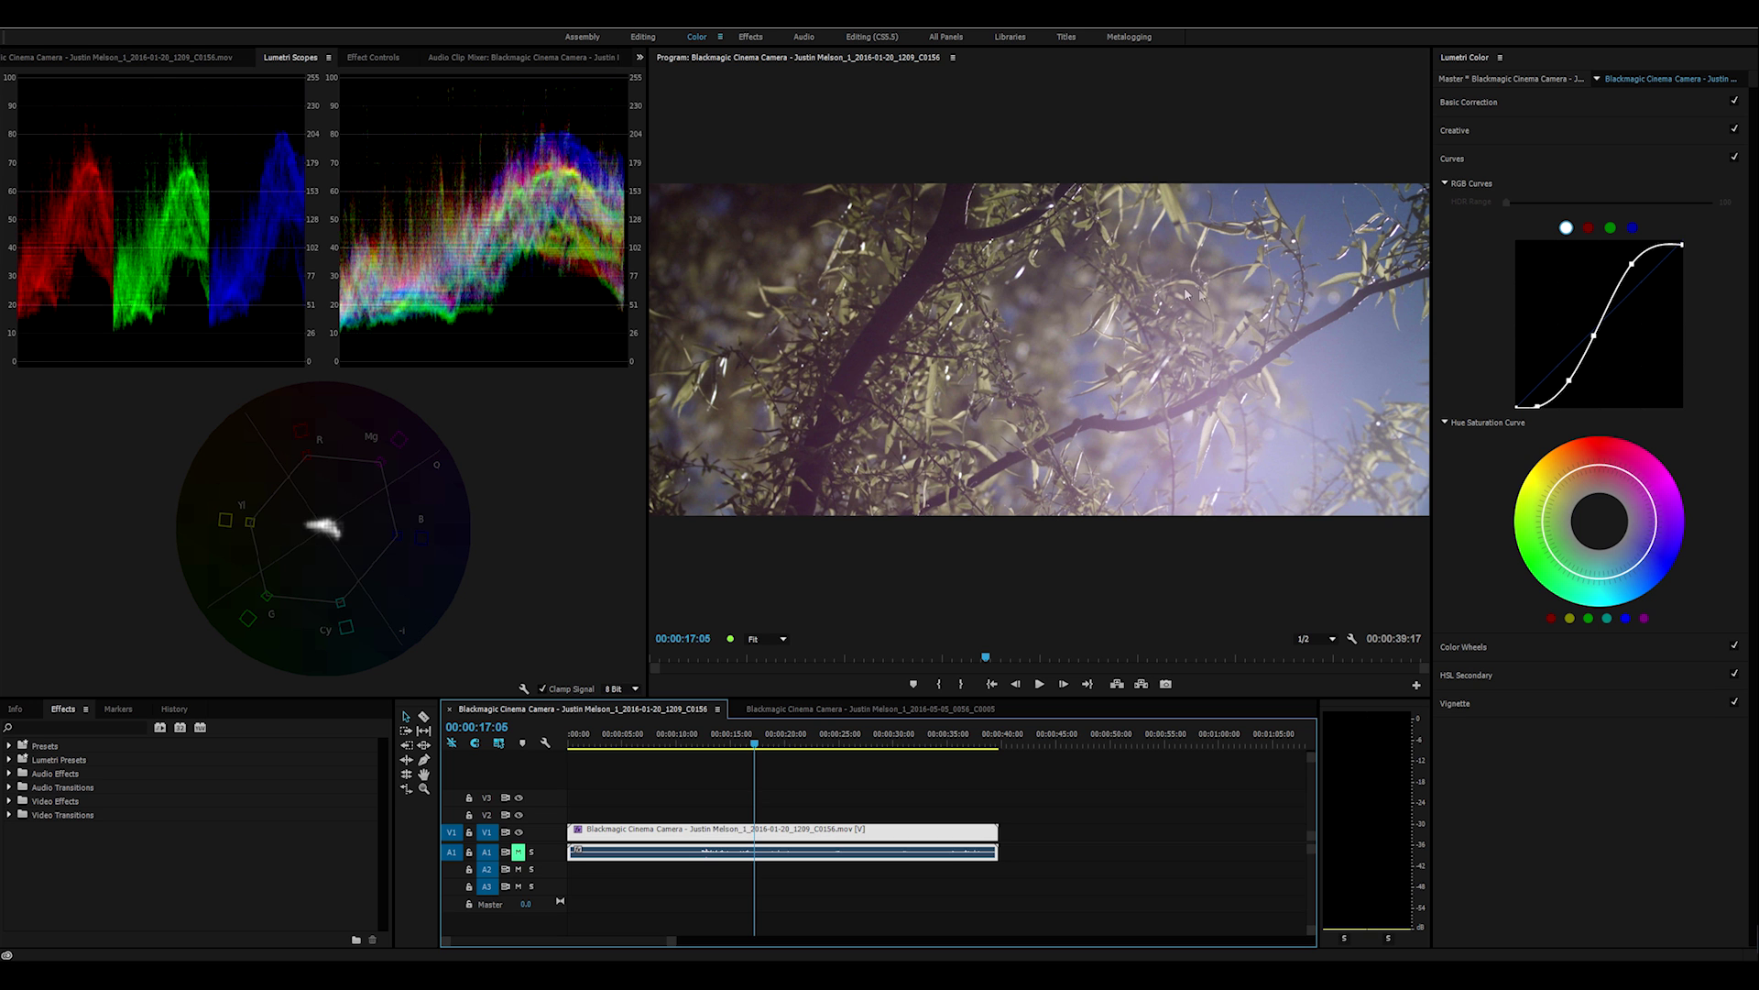
# Park the playhead at 00:00:17:20 and, with the clip selected, warm its white balance temperature slightly in Basic Correction.
pyautogui.click(817, 801)
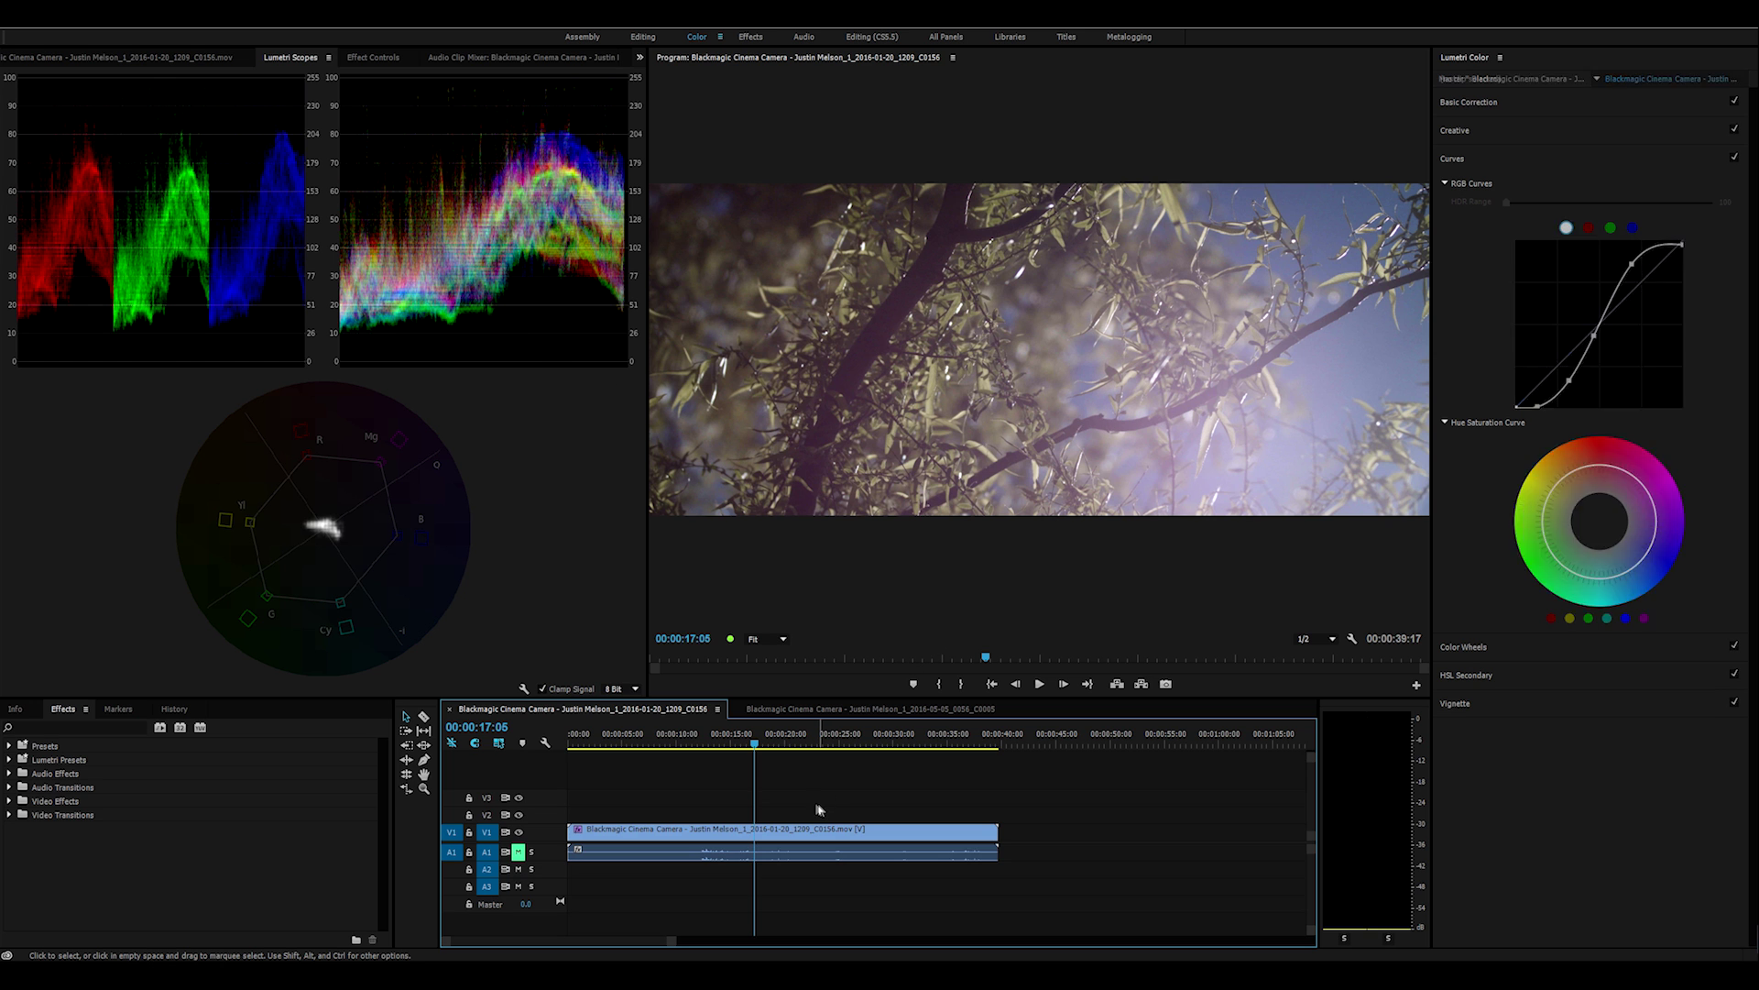
pyautogui.click(763, 750)
pyautogui.click(800, 833)
pyautogui.click(810, 815)
pyautogui.click(810, 832)
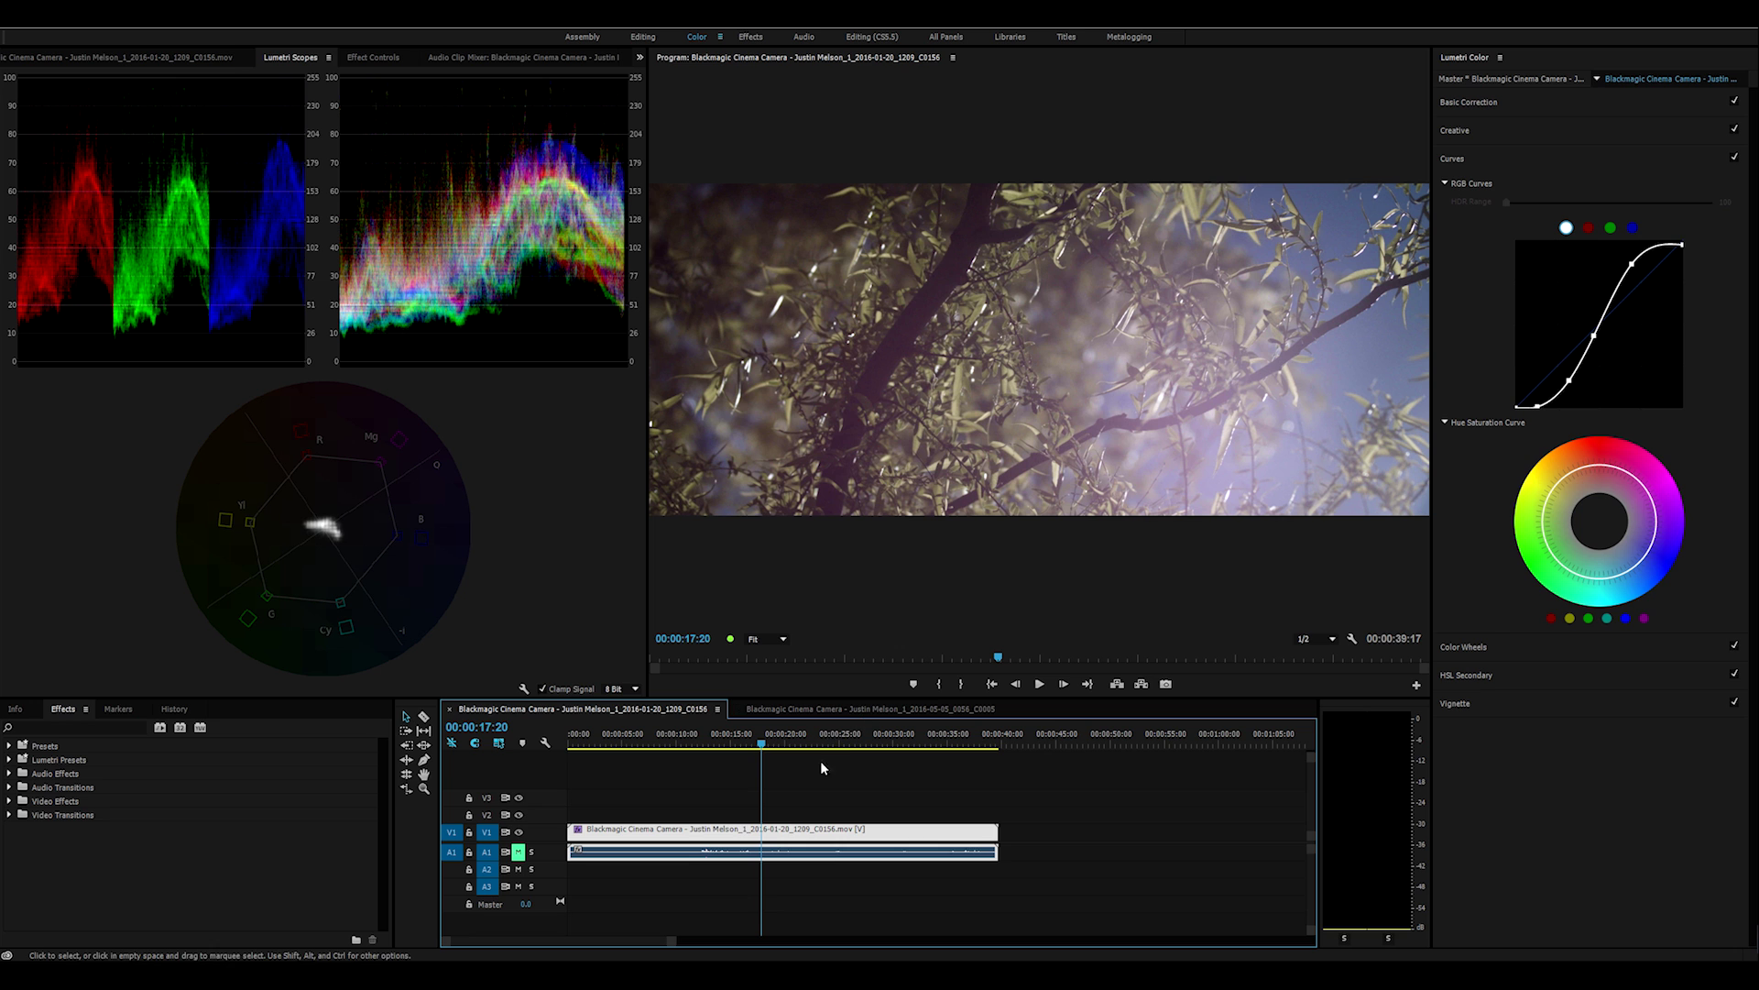
pyautogui.click(1521, 110)
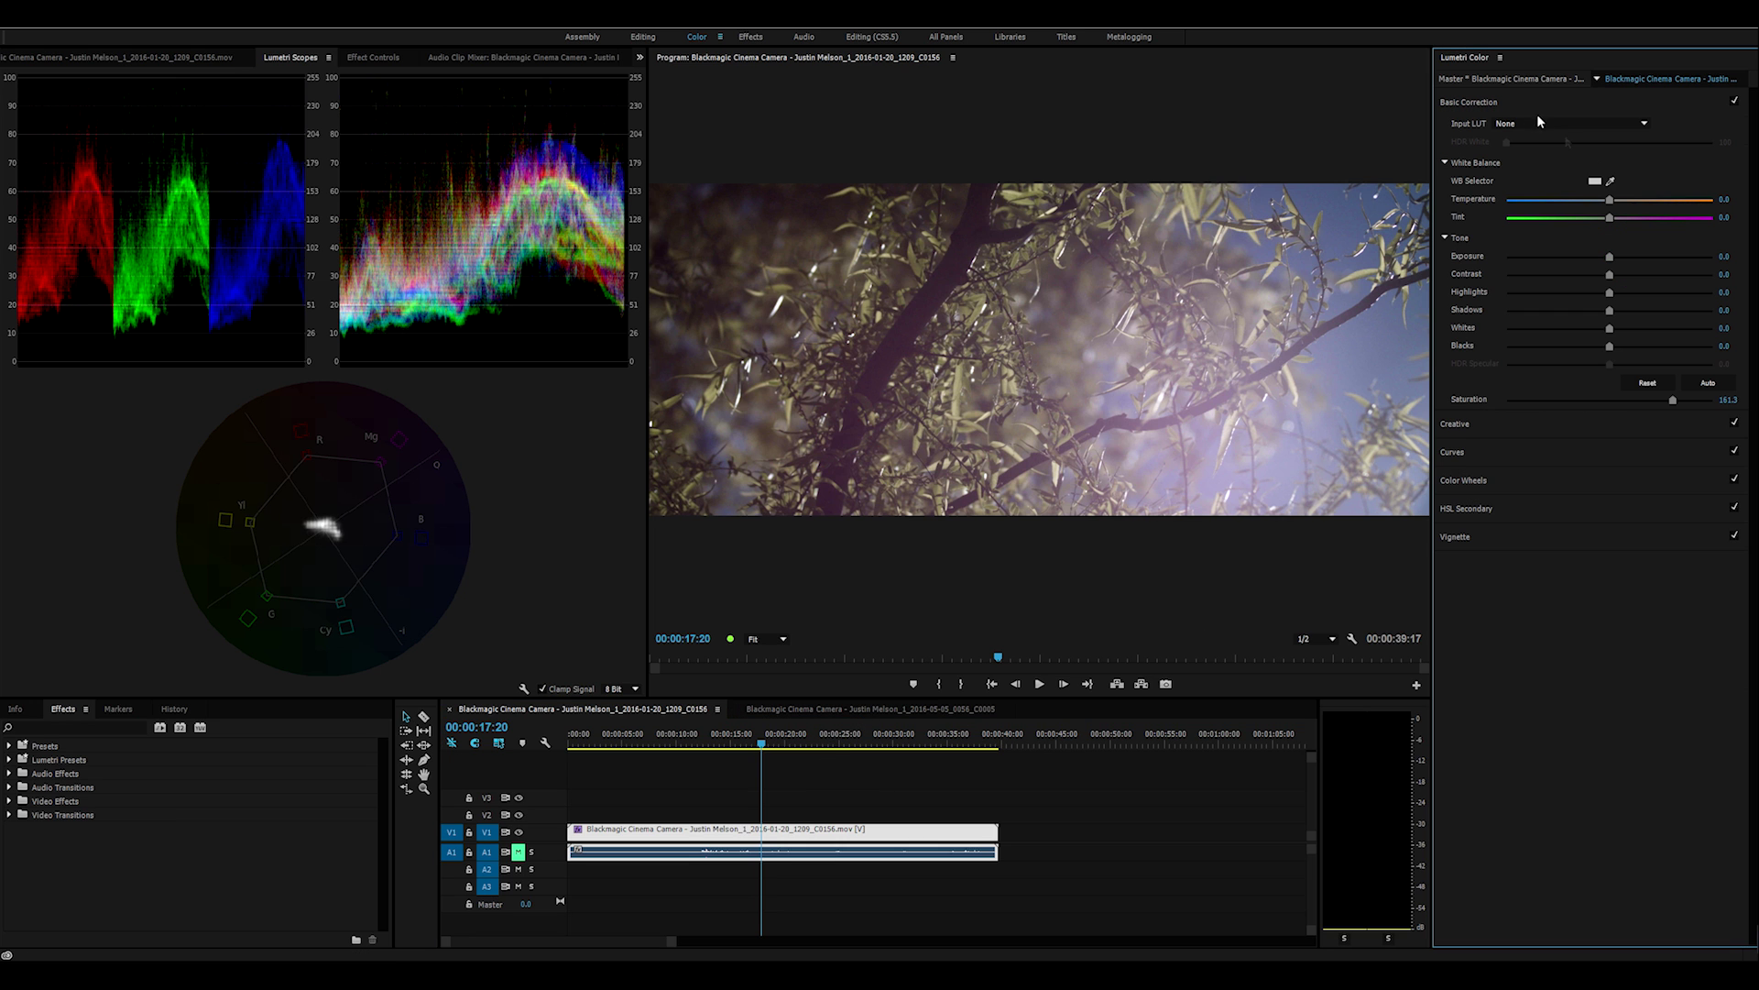
pyautogui.click(1619, 200)
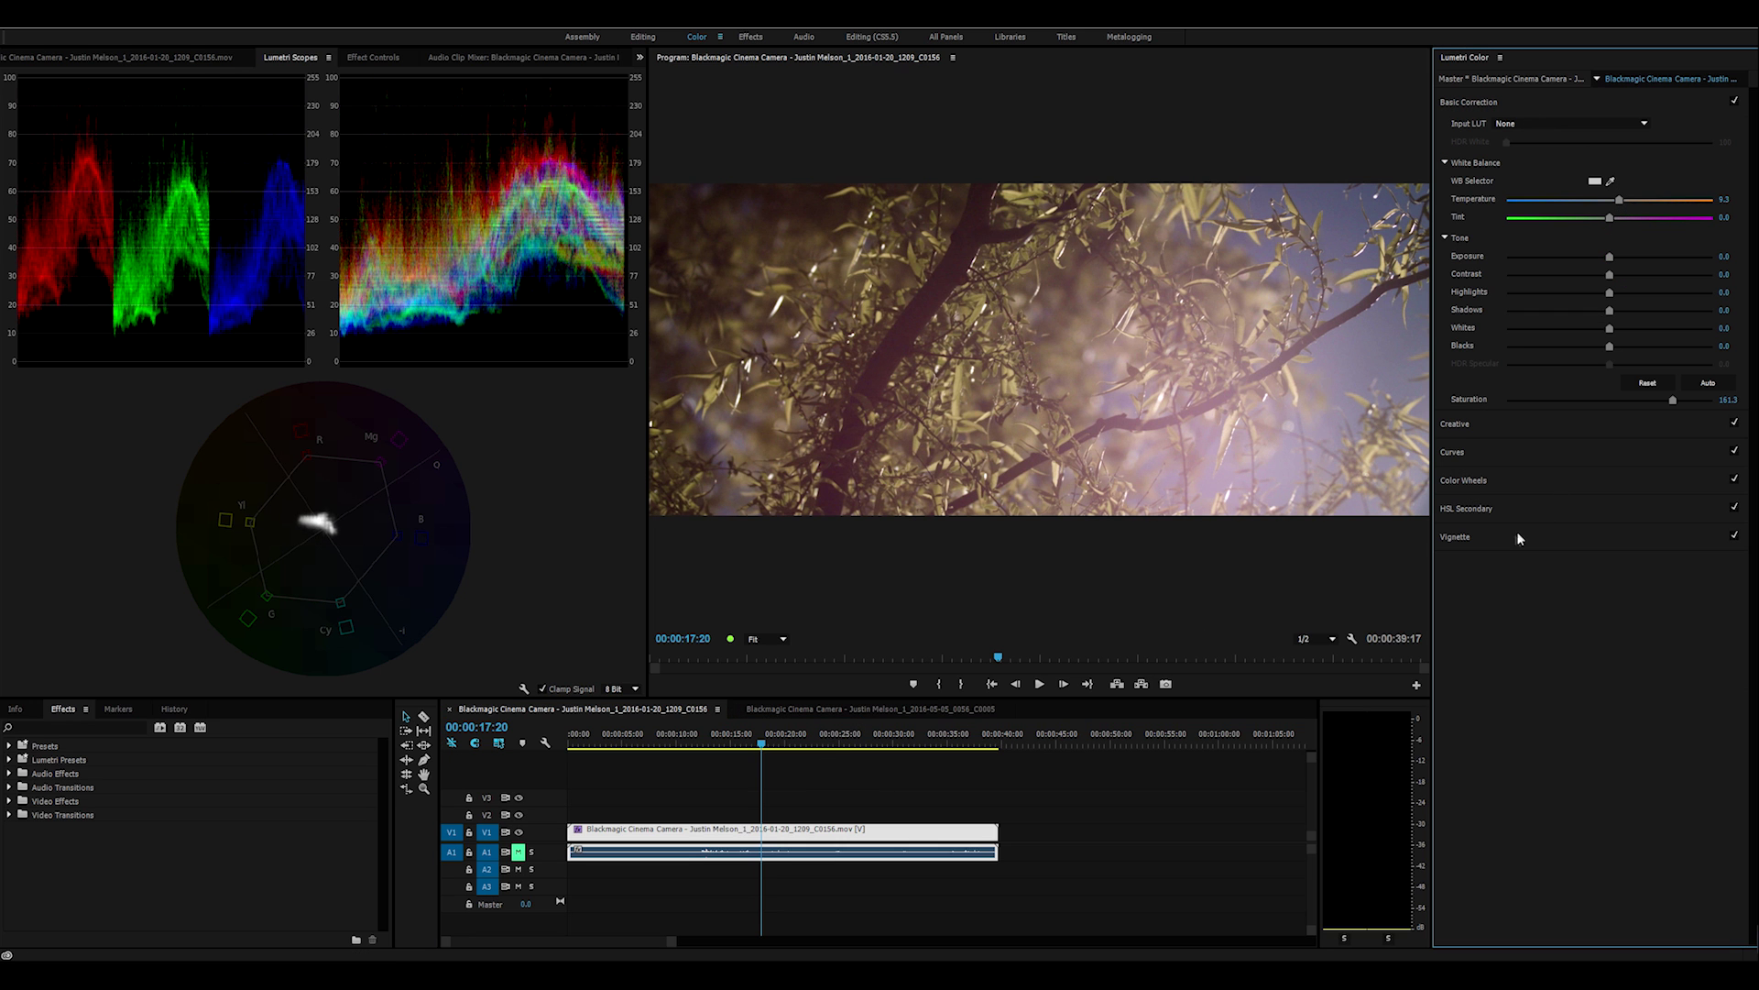
# Lower the Shadows and Midtones color wheel levels slightly and raise the Highlights level.
pyautogui.click(1488, 489)
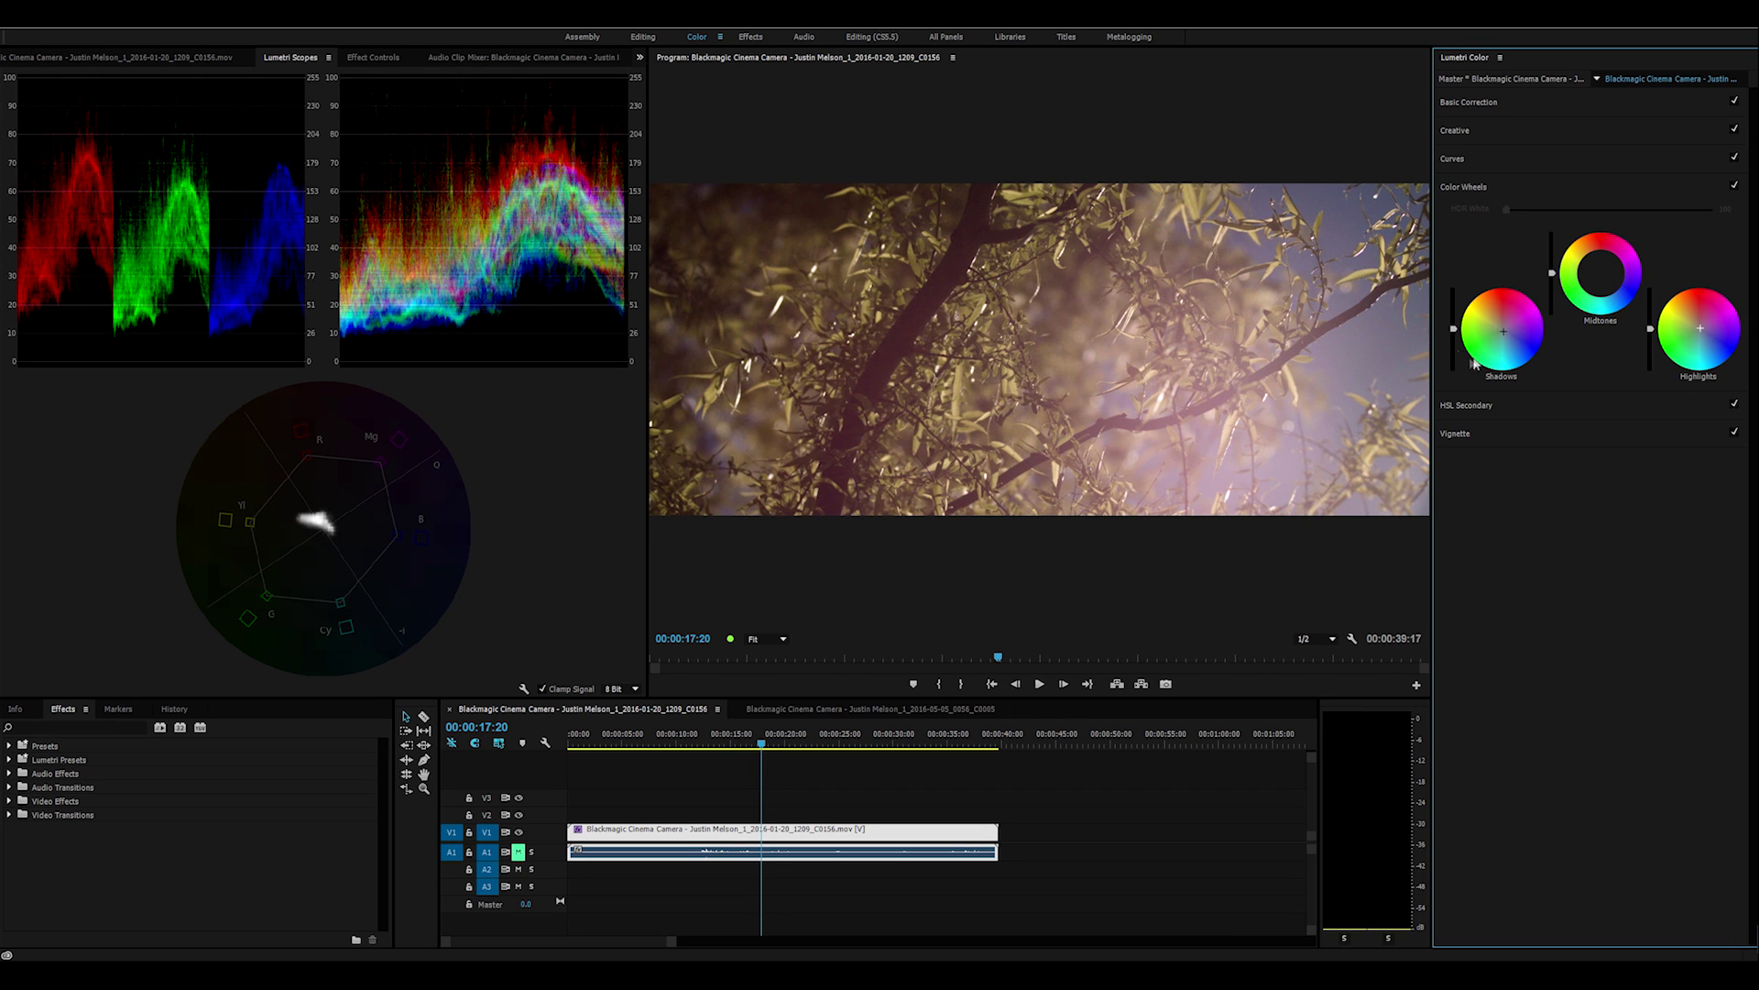
pyautogui.moveTo(1452, 336); pyautogui.dragTo(1453, 341)
pyautogui.moveTo(1552, 272); pyautogui.dragTo(1551, 279)
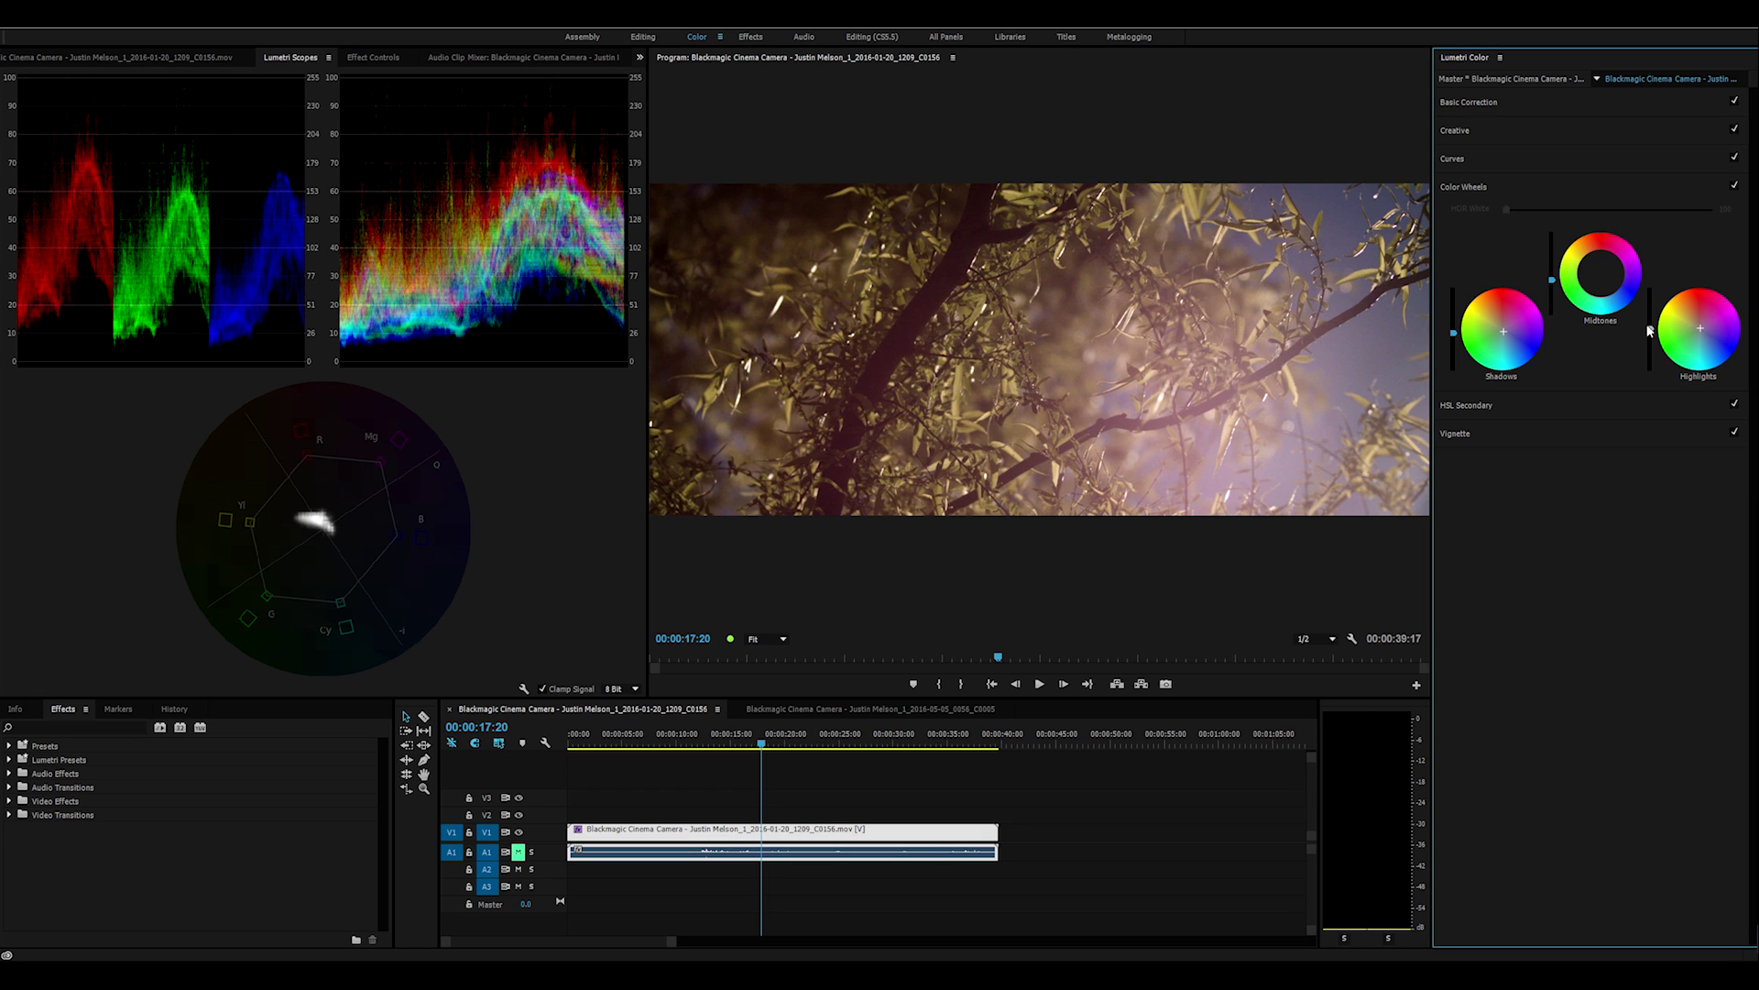
pyautogui.moveTo(1651, 328); pyautogui.dragTo(1650, 303)
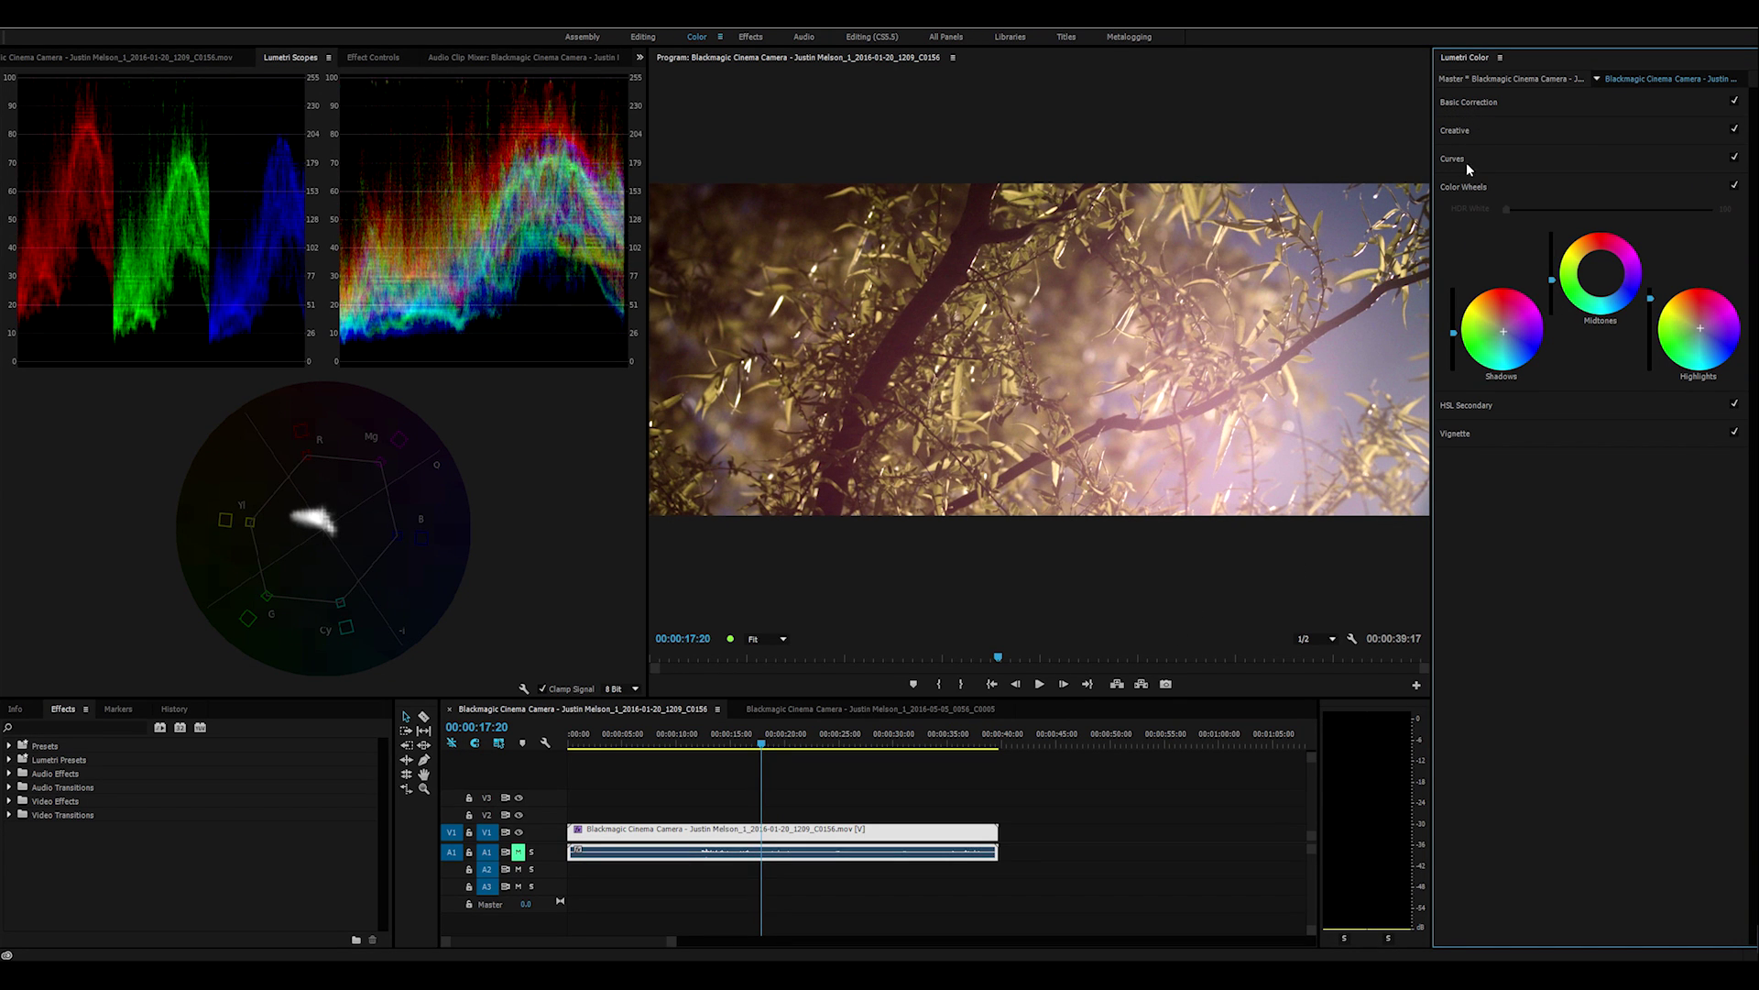
# Reduce the Whites to -25.3 in the Basic Correction tone settings.
pyautogui.click(1483, 101)
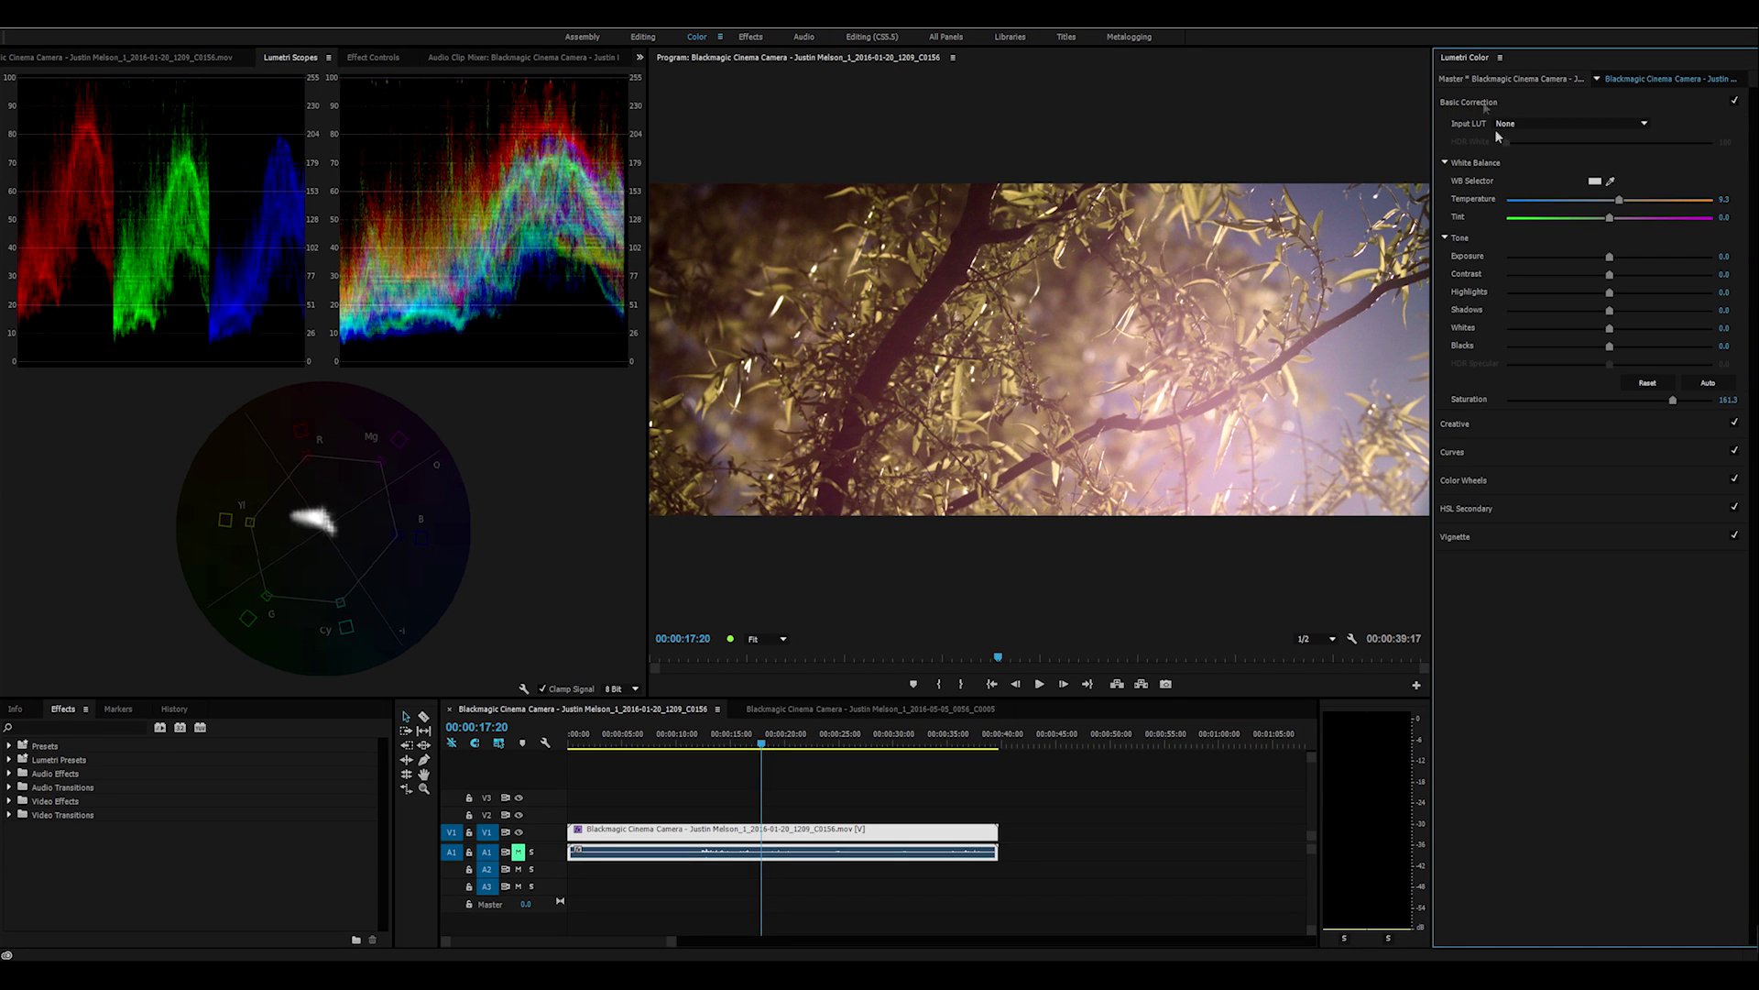
pyautogui.click(1582, 328)
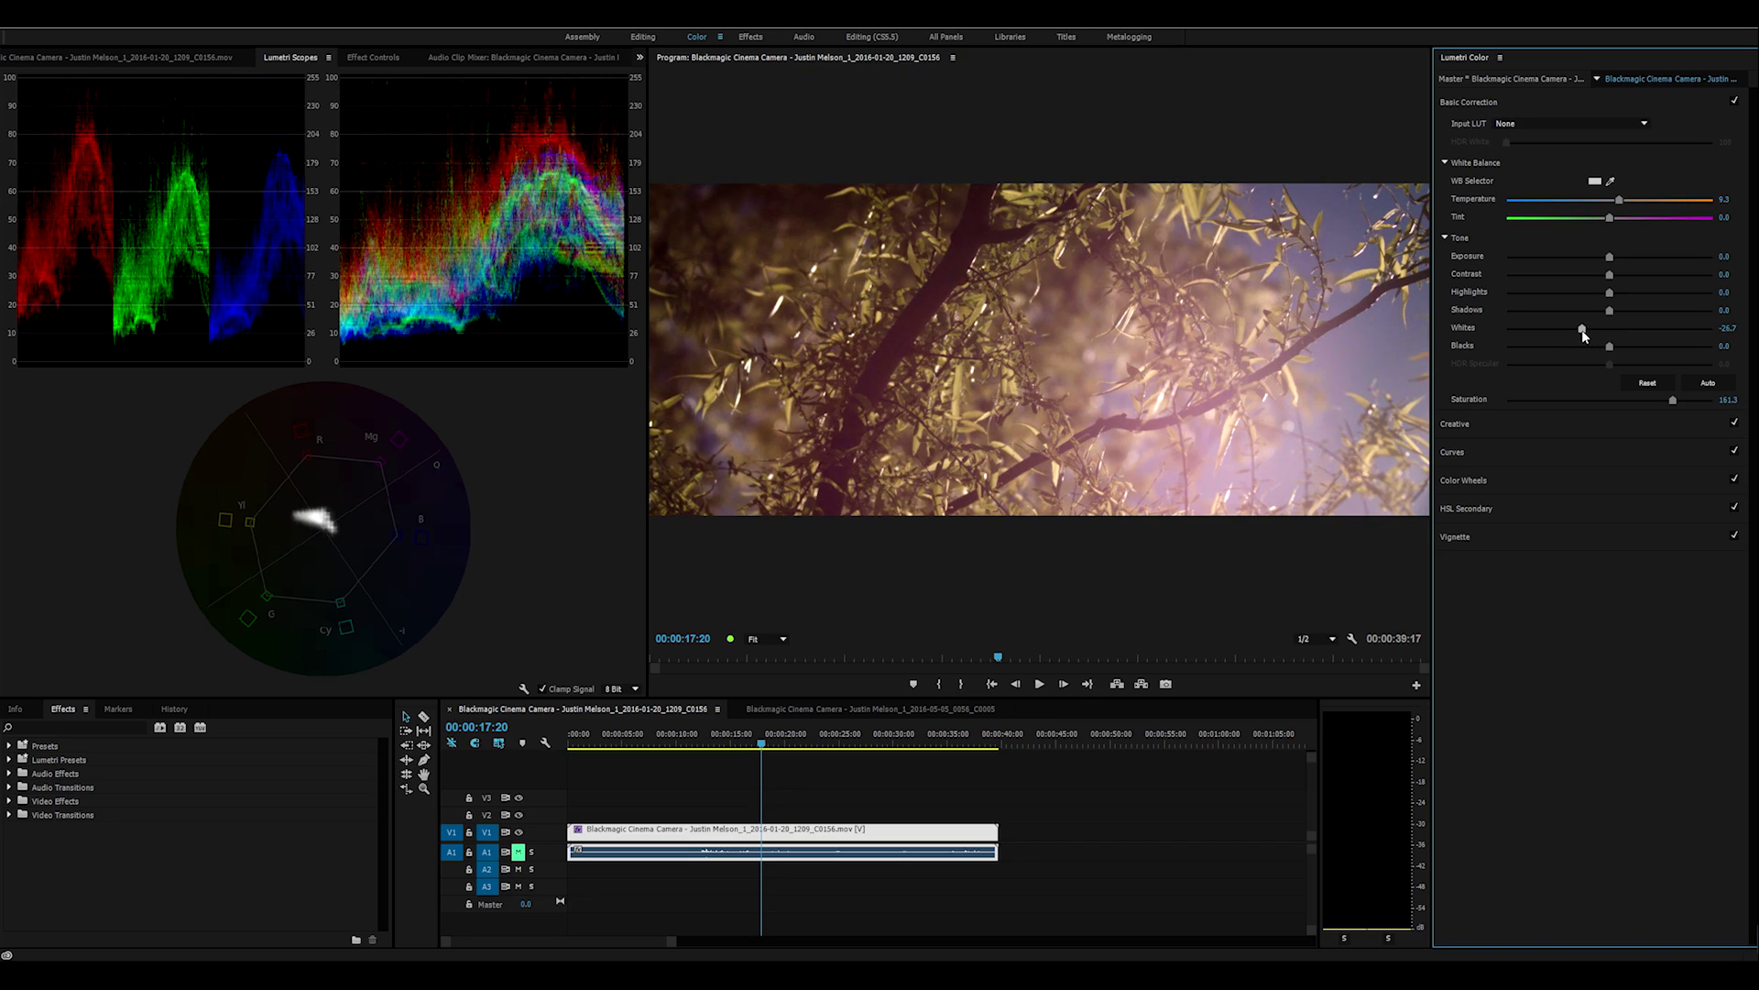
pyautogui.moveTo(1582, 335); pyautogui.dragTo(1584, 335)
# Play the clip in both directions and scrub through it to examine the warmer grade, parking at 00:00:15:04.
pyautogui.click(768, 750)
pyautogui.press('j')
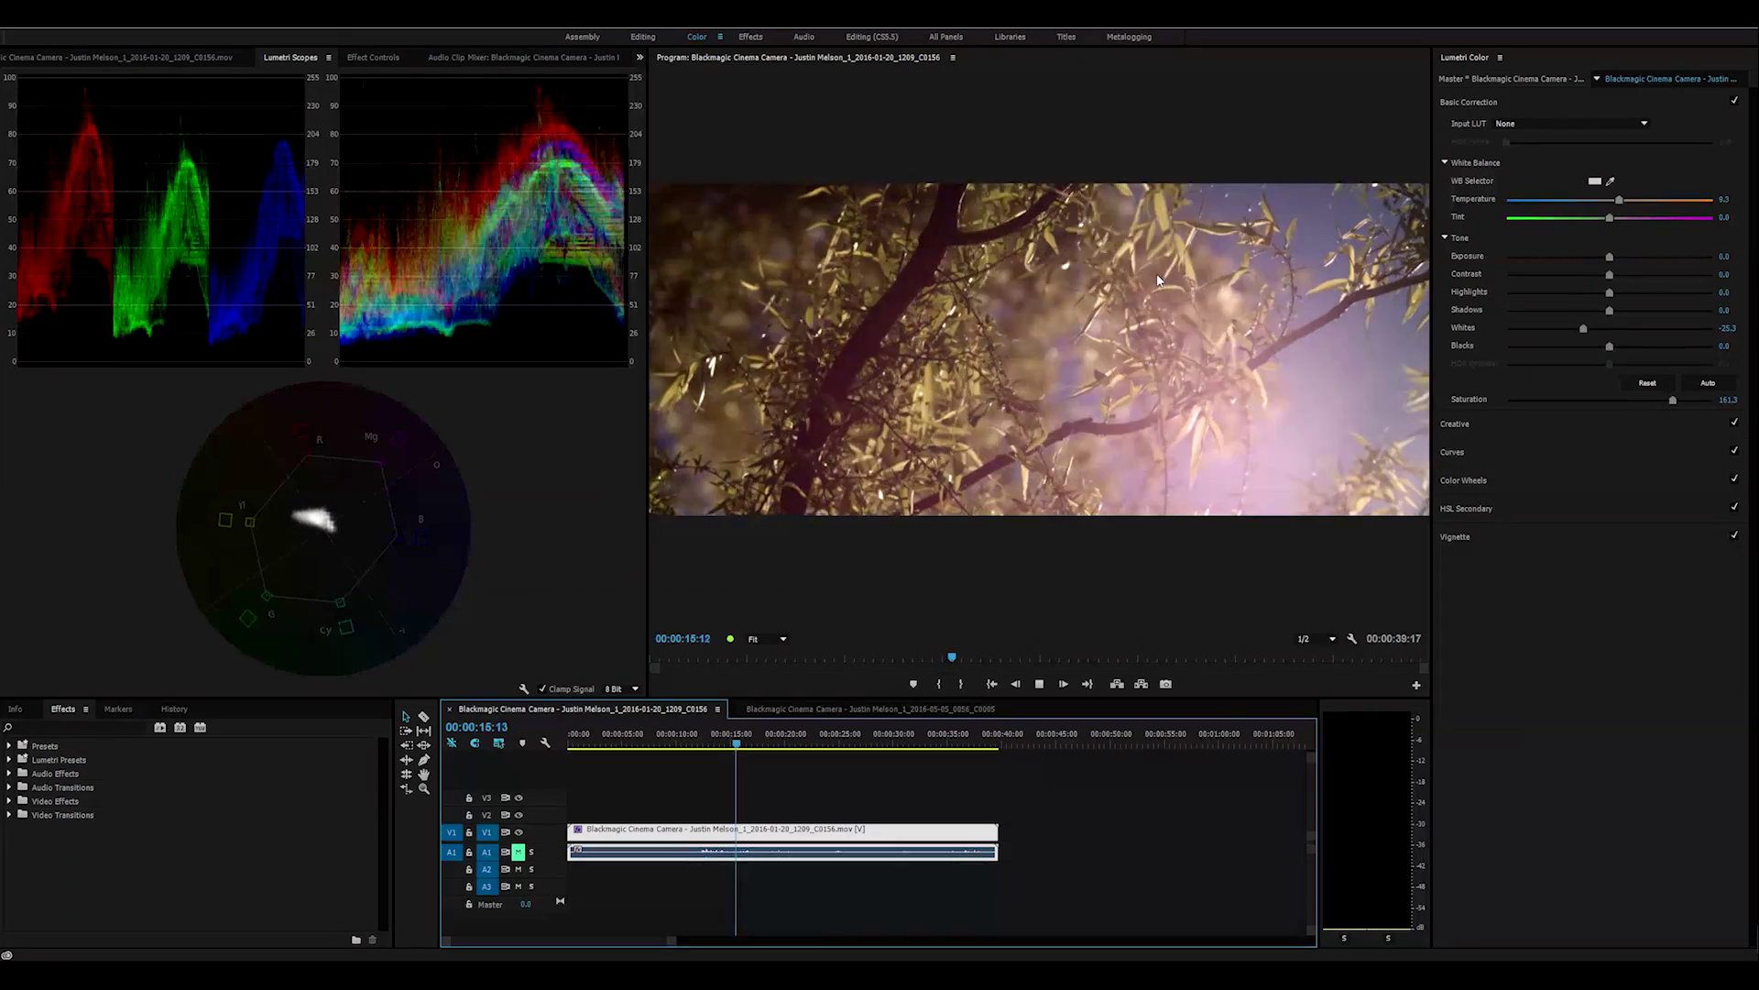
pyautogui.press('l')
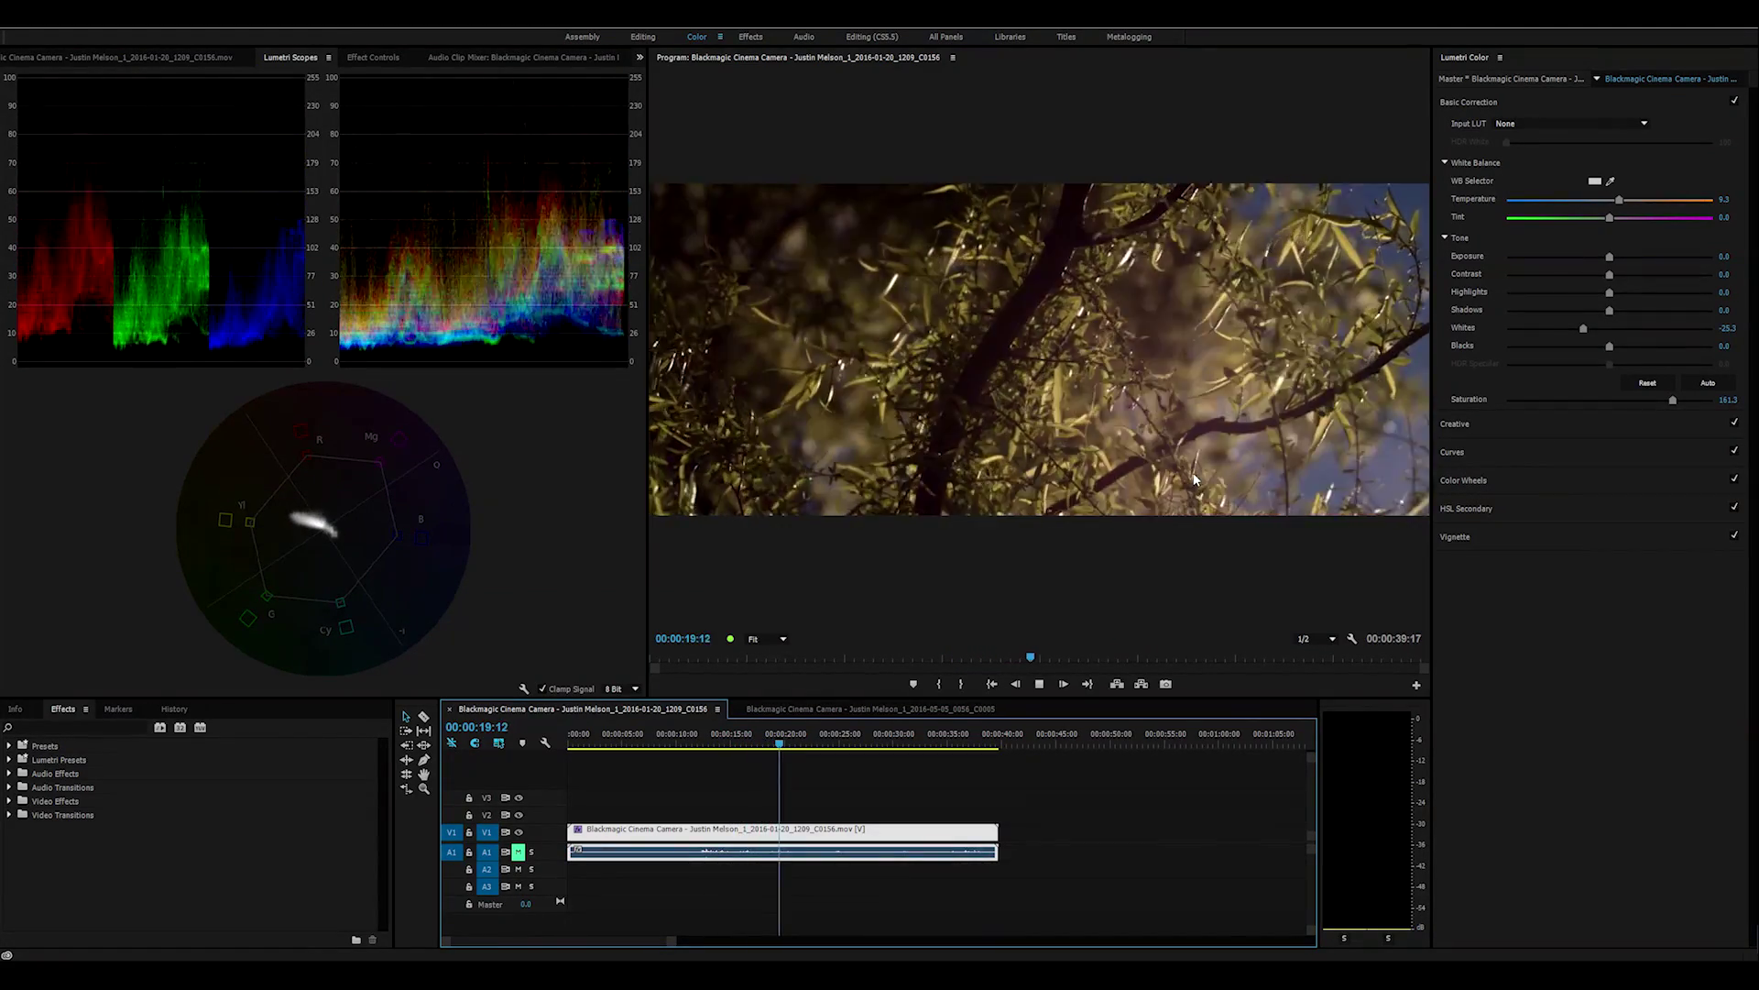
pyautogui.moveTo(778, 765); pyautogui.dragTo(739, 771)
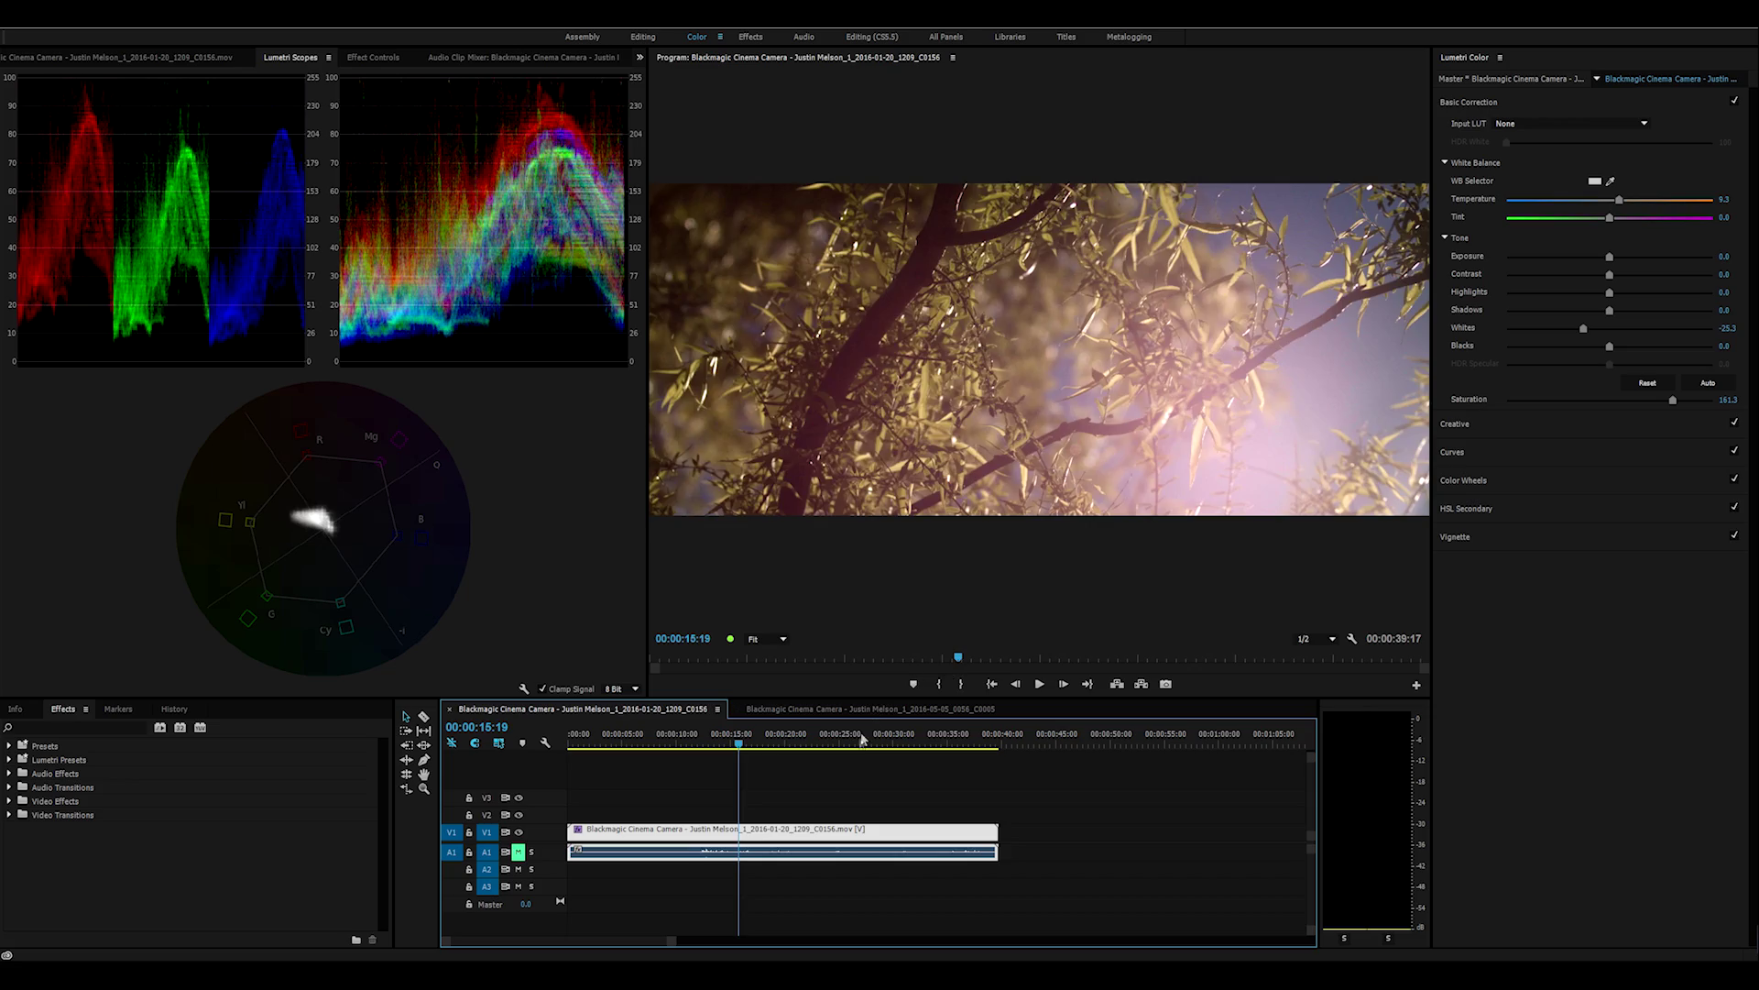
pyautogui.click(904, 744)
pyautogui.moveTo(905, 743); pyautogui.dragTo(735, 772)
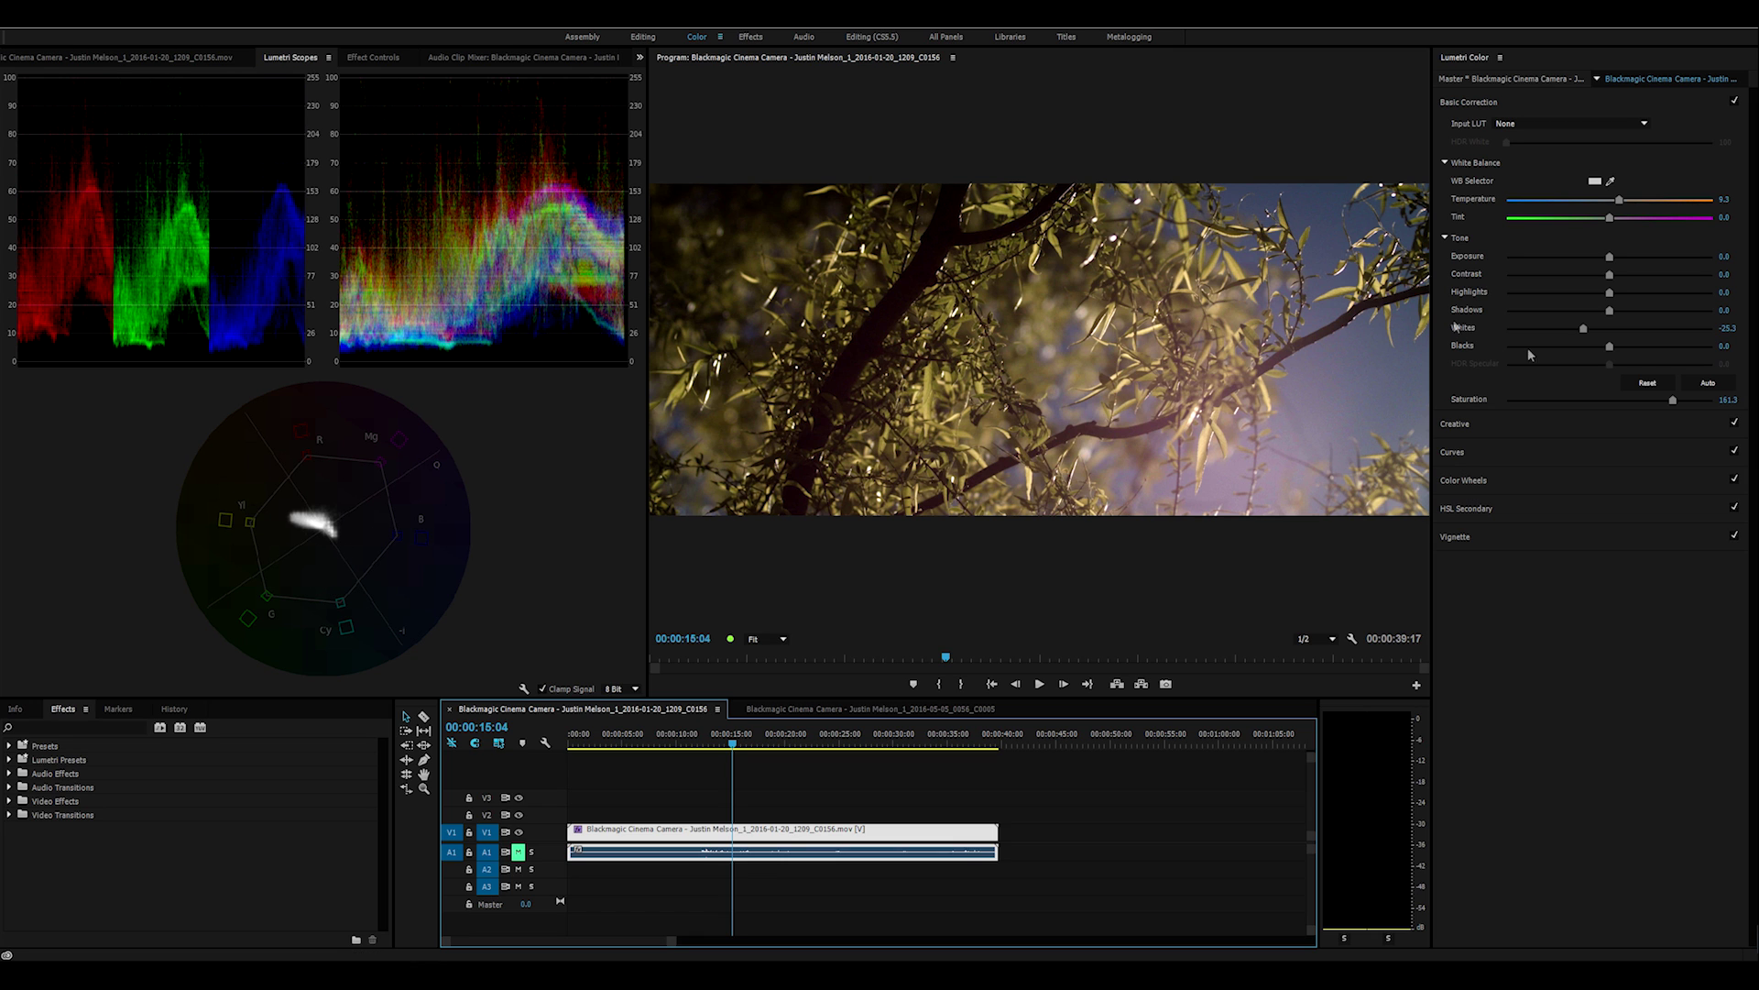
# Add control points on the Hue Saturation Curve and pull the cyan-to-magenta section inward to desaturate the blue sky.
pyautogui.click(1453, 453)
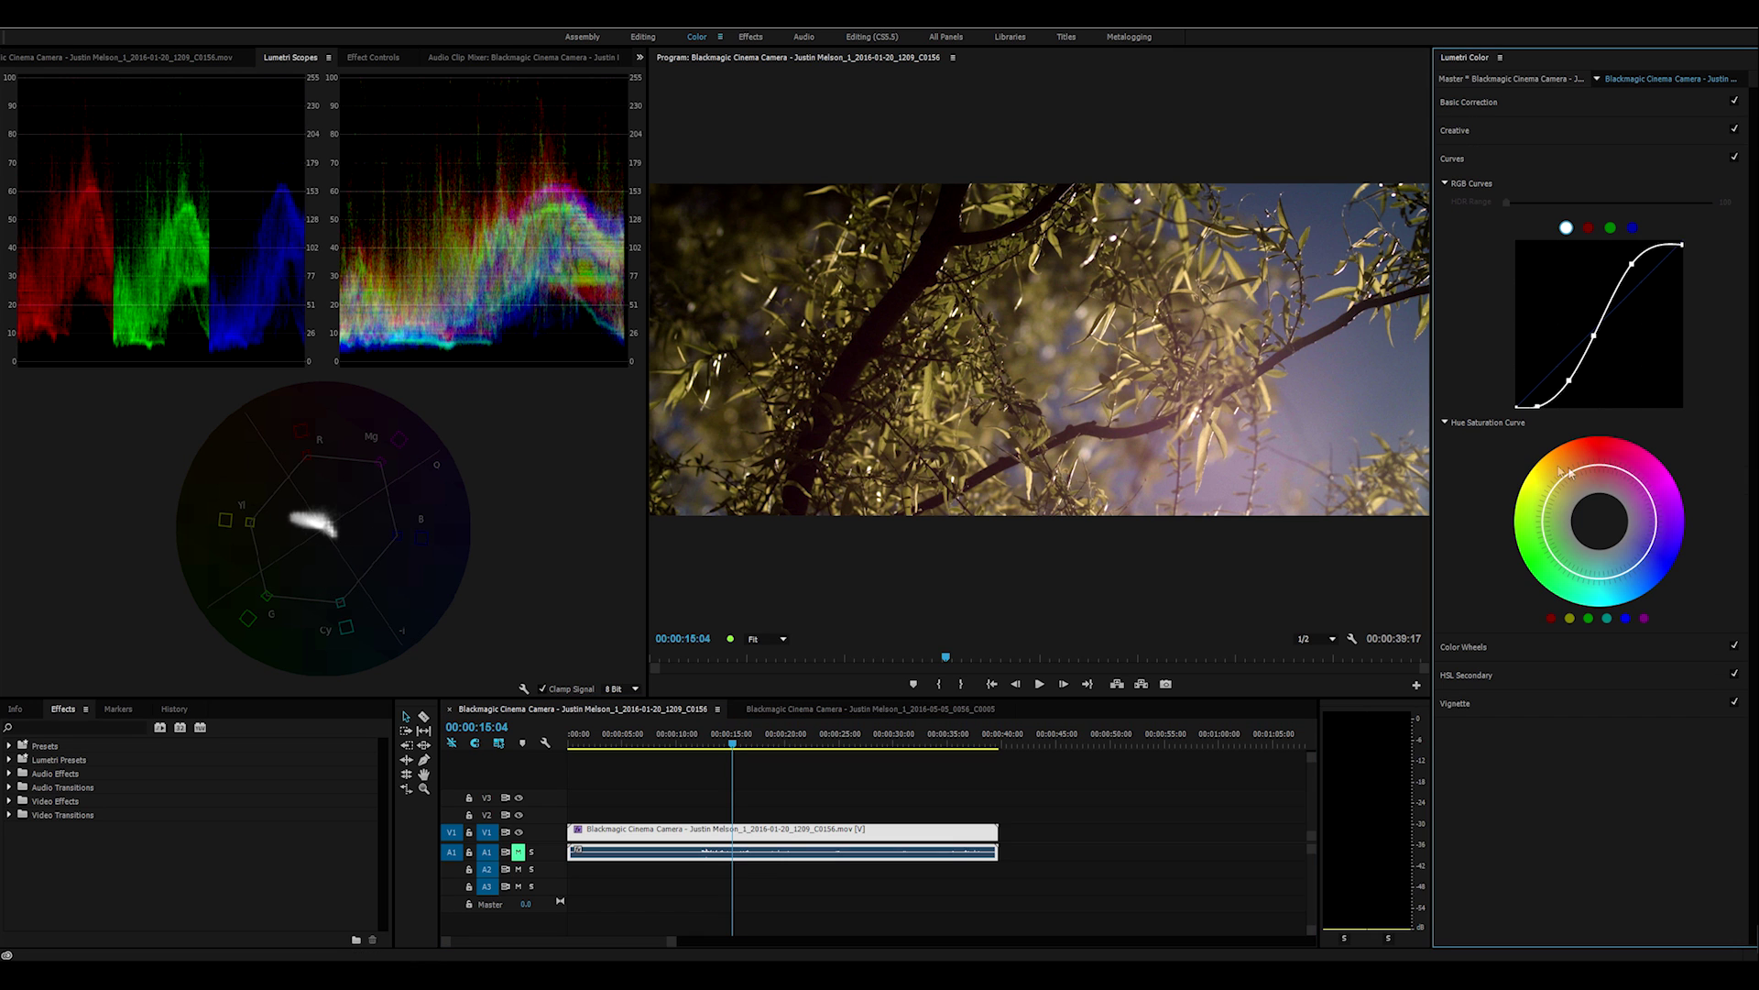
pyautogui.click(1637, 484)
pyautogui.click(1577, 576)
pyautogui.click(1634, 570)
pyautogui.moveTo(1655, 524); pyautogui.dragTo(1598, 544)
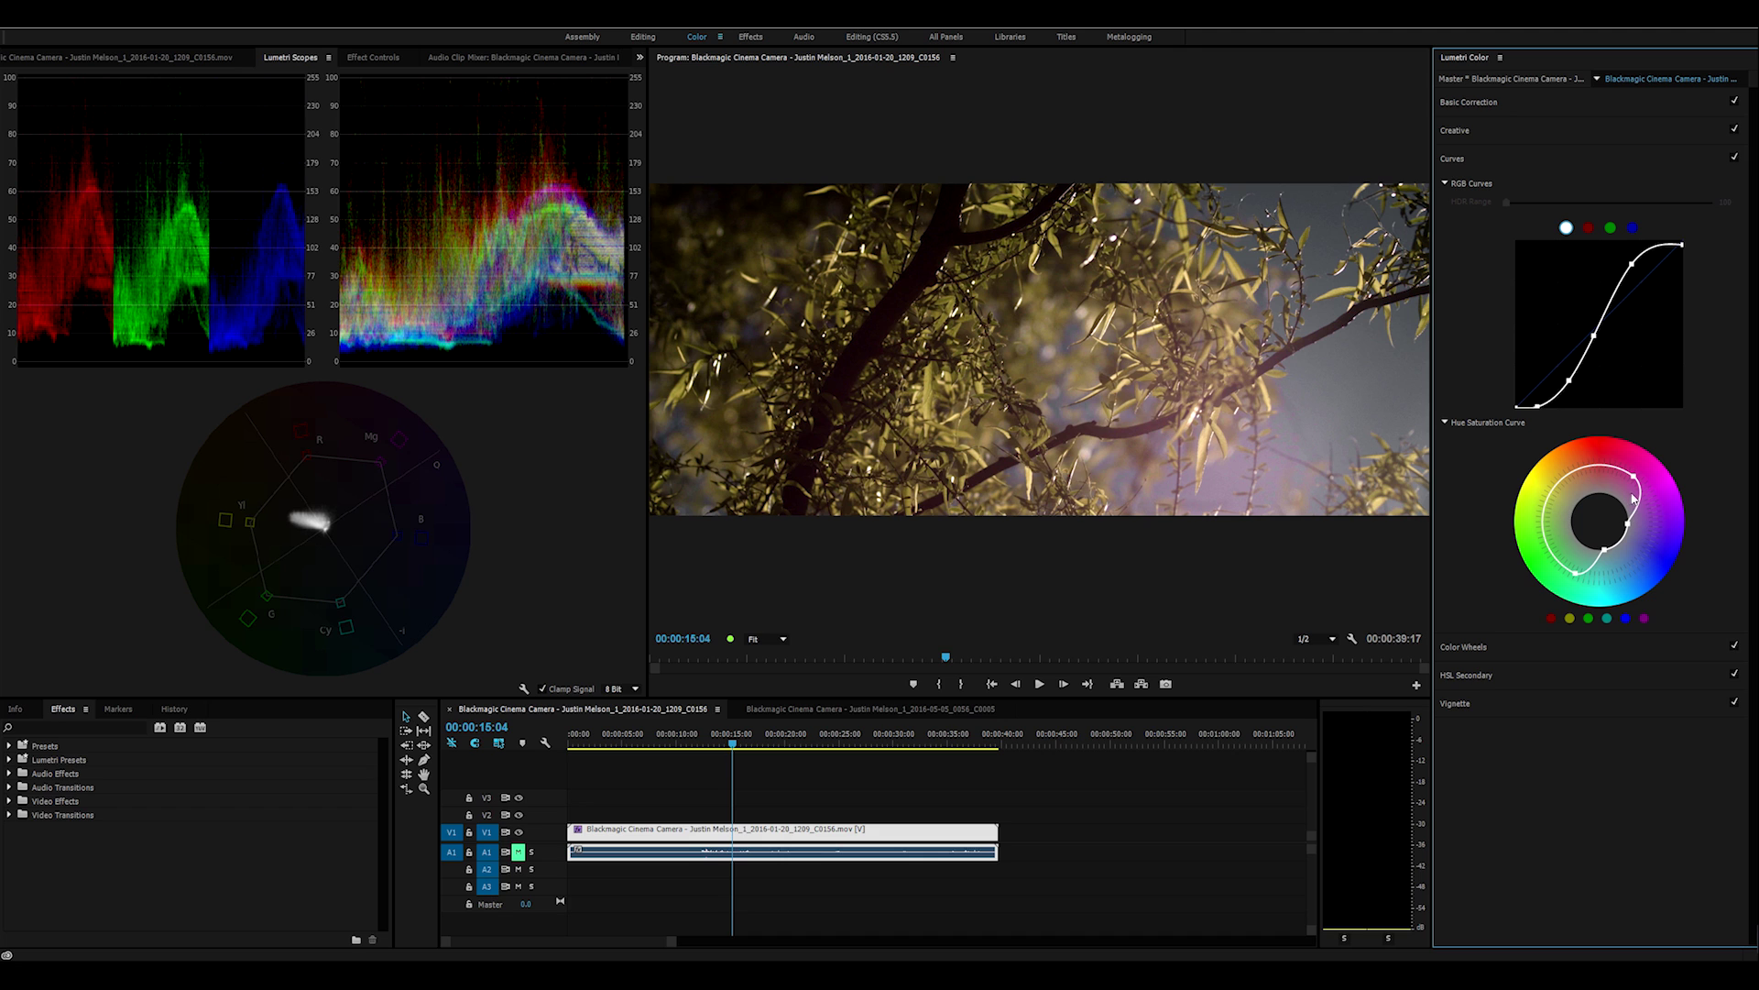
pyautogui.moveTo(1639, 485); pyautogui.dragTo(1624, 487)
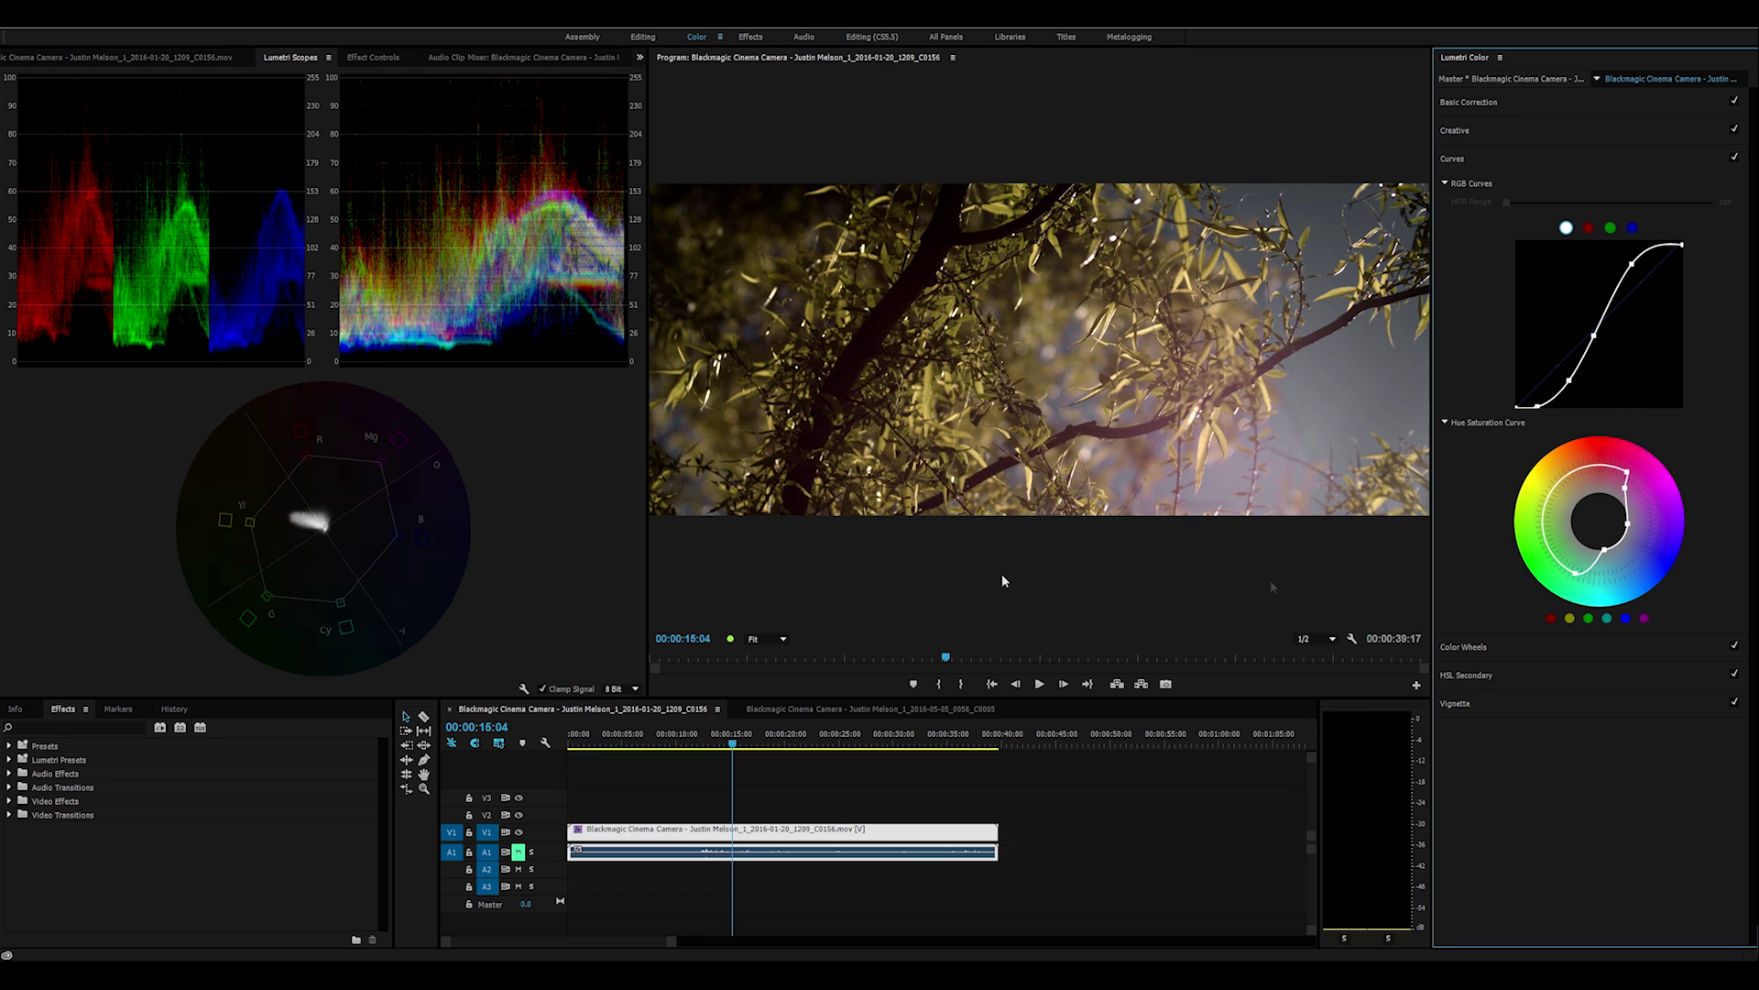
# Push the orange-yellow section of the Hue Saturation Curve outward and set the Creative Vibrance to -53.3.
pyautogui.moveTo(1575, 478); pyautogui.dragTo(1555, 438)
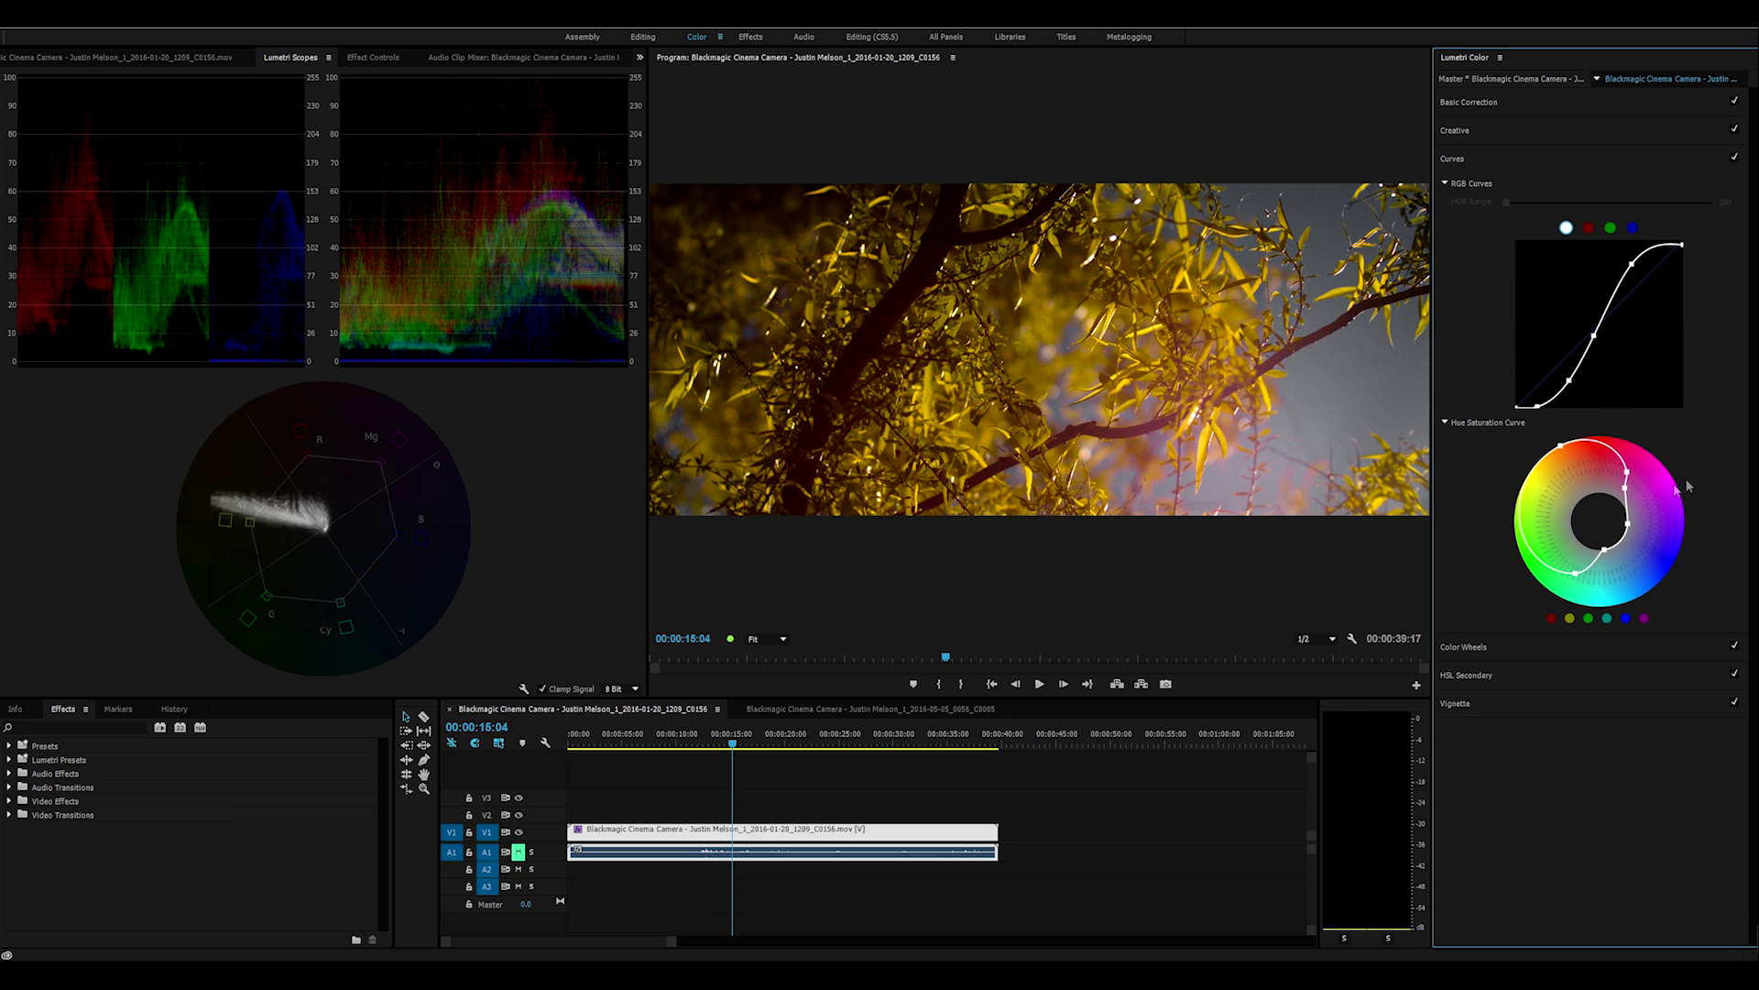
pyautogui.click(1492, 126)
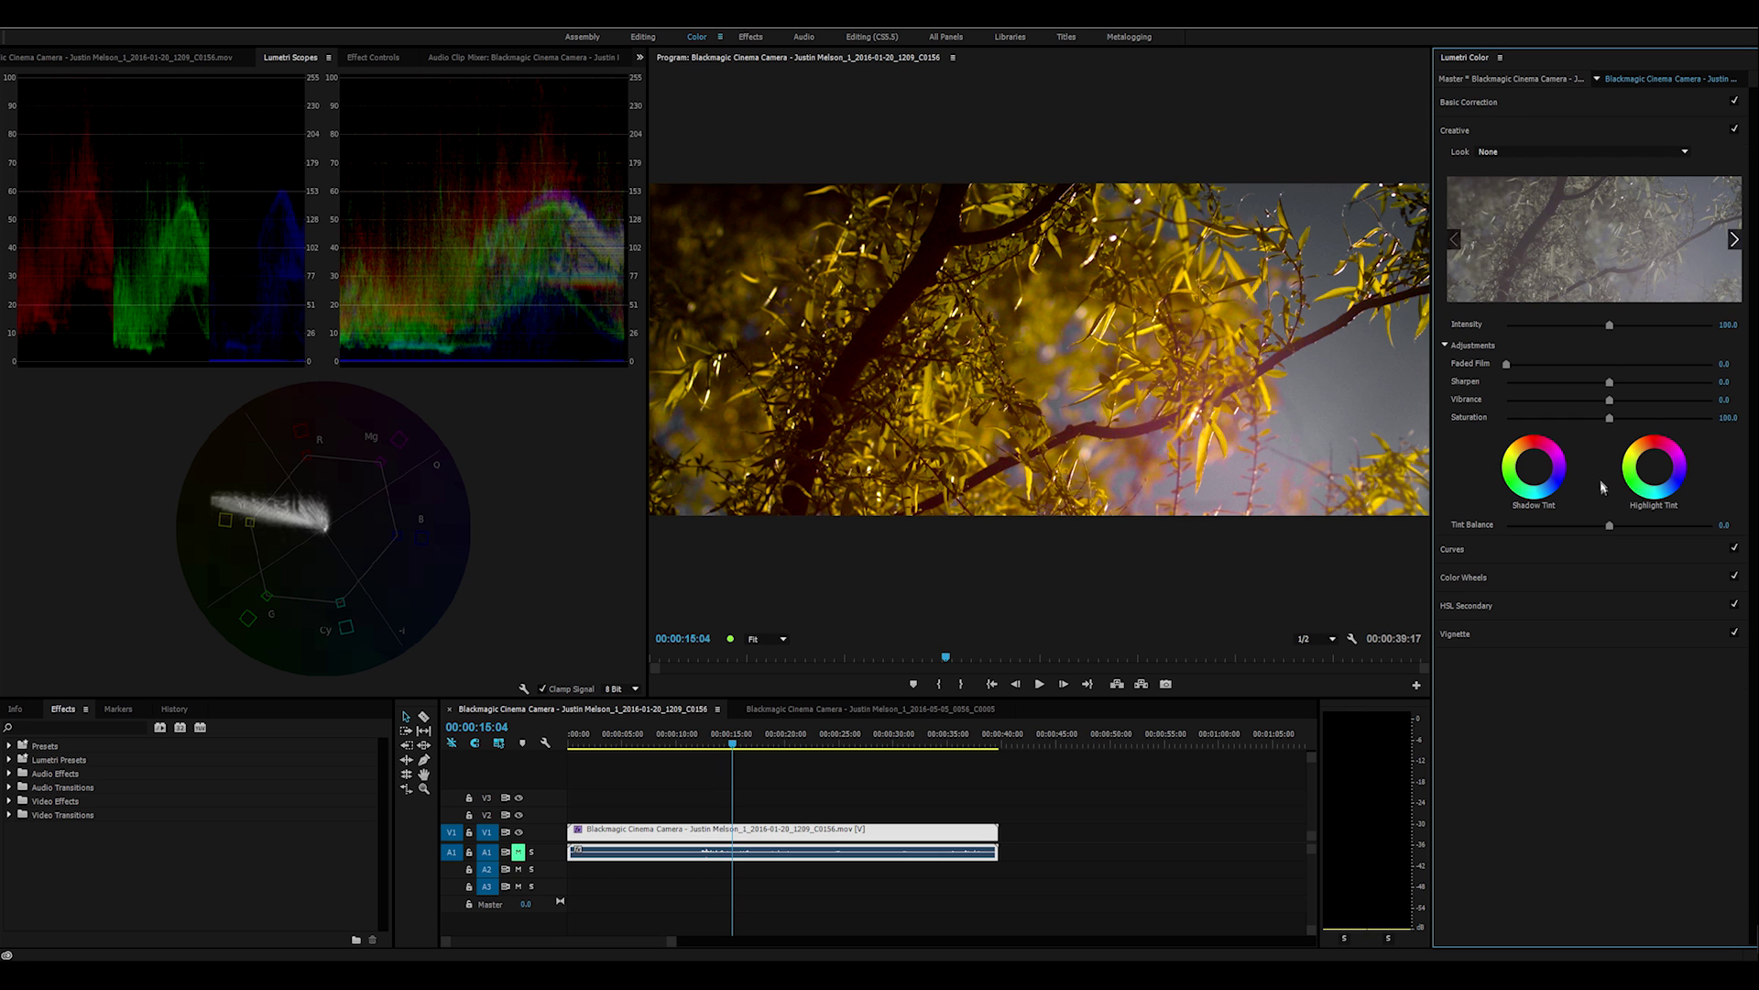
pyautogui.moveTo(1609, 400); pyautogui.dragTo(1556, 399)
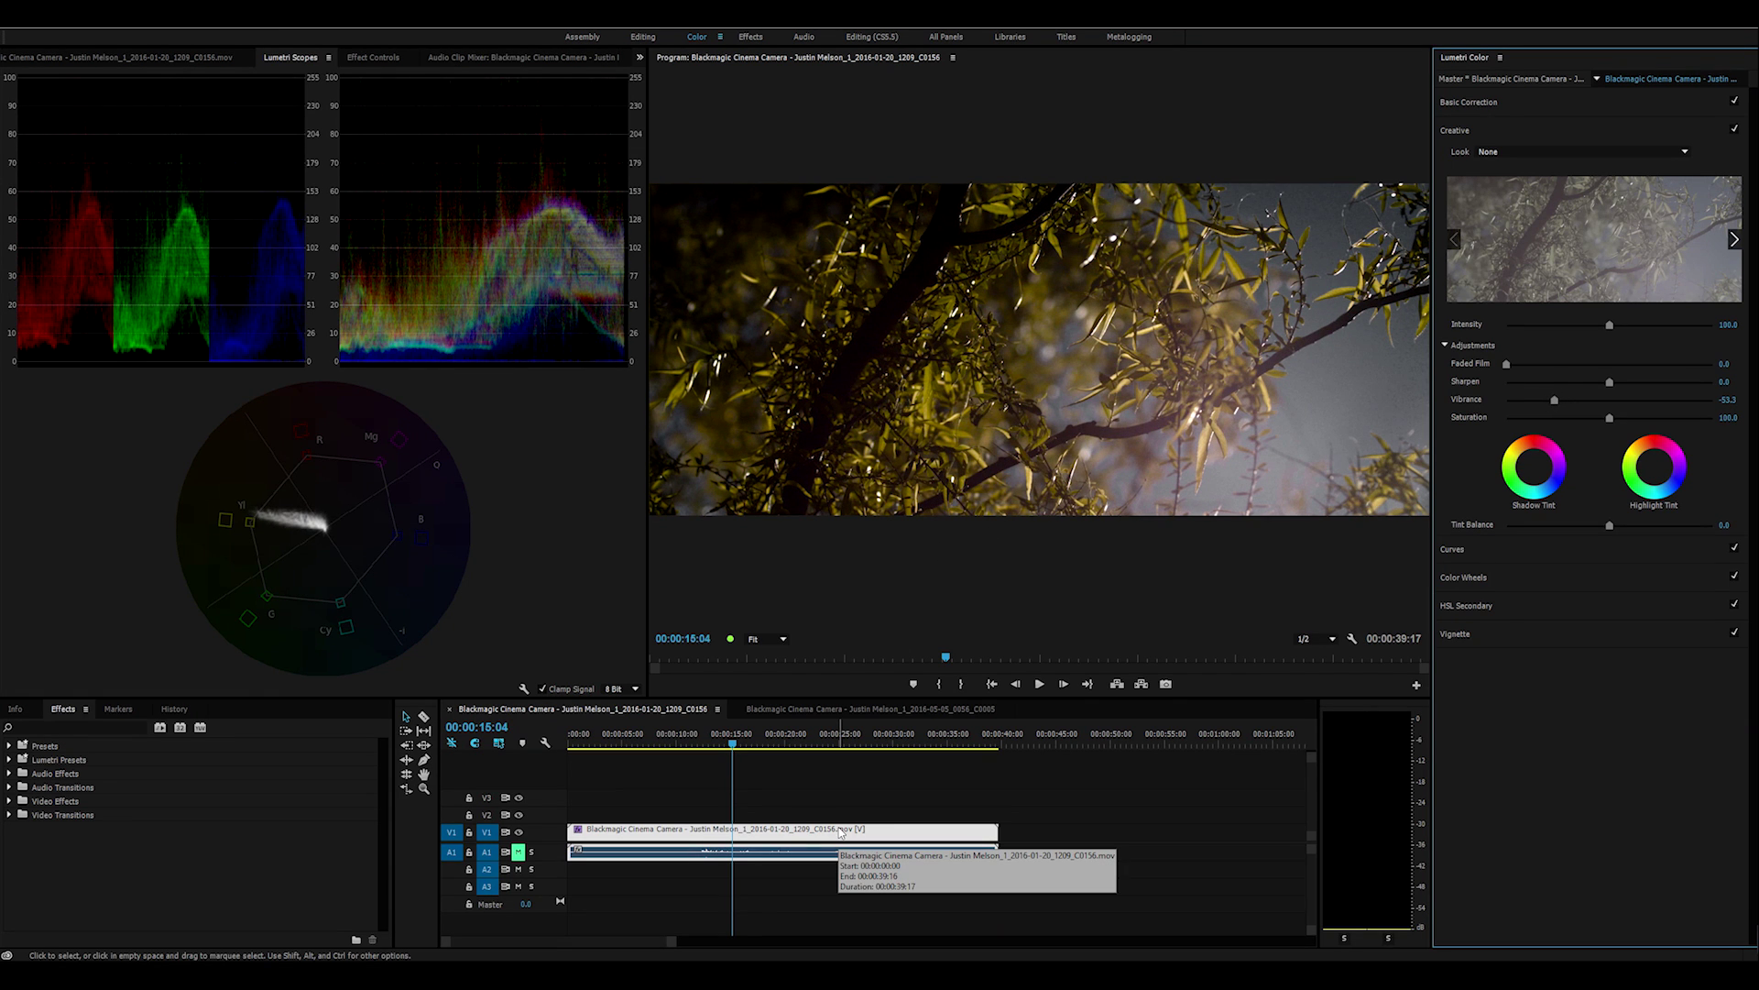
pyautogui.click(780, 786)
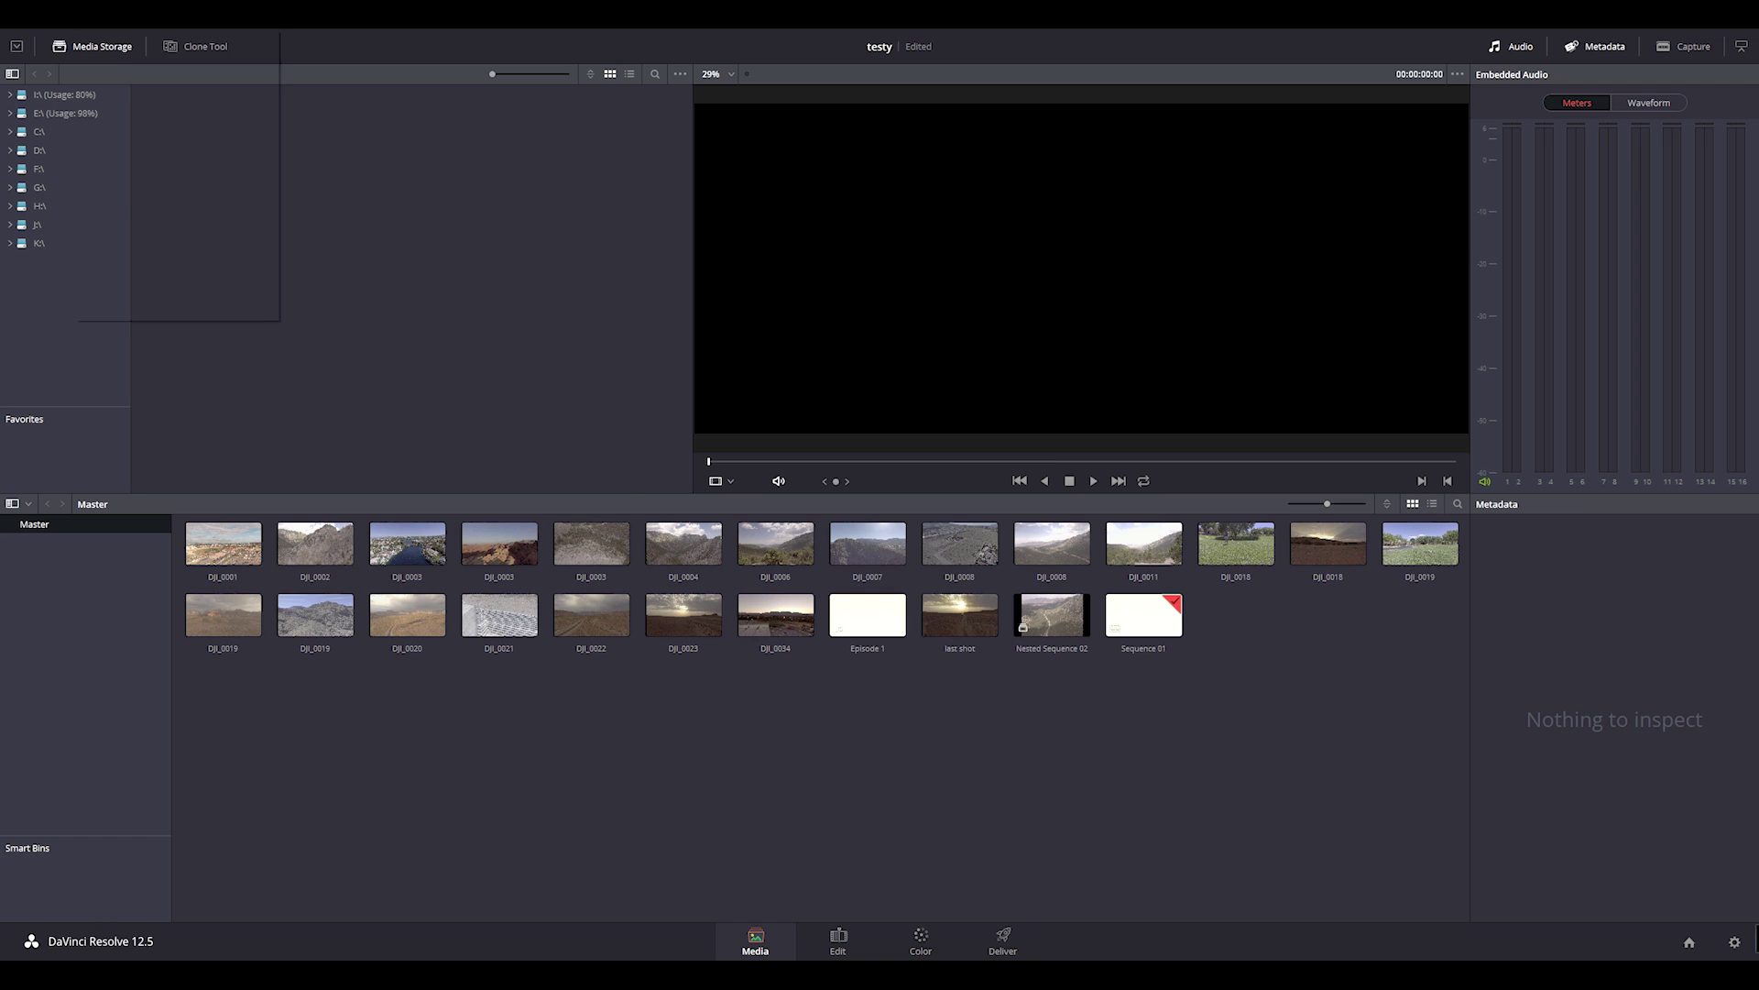
pyautogui.click(87, 14)
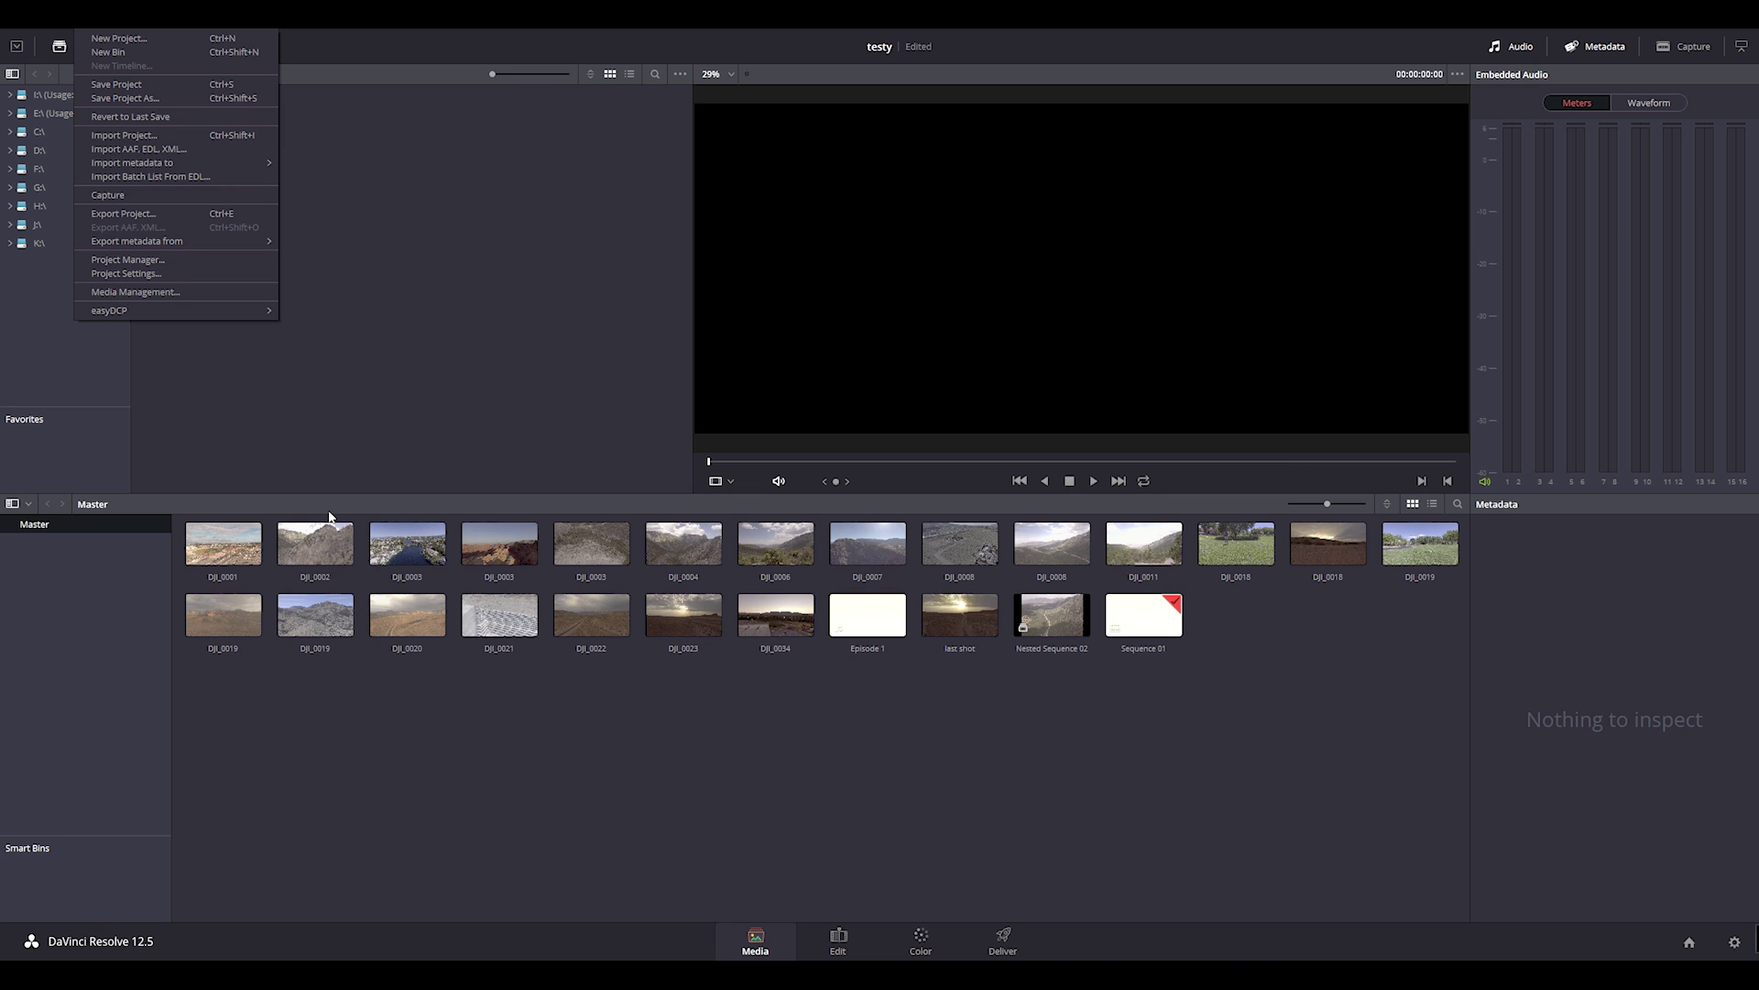
pyautogui.click(172, 403)
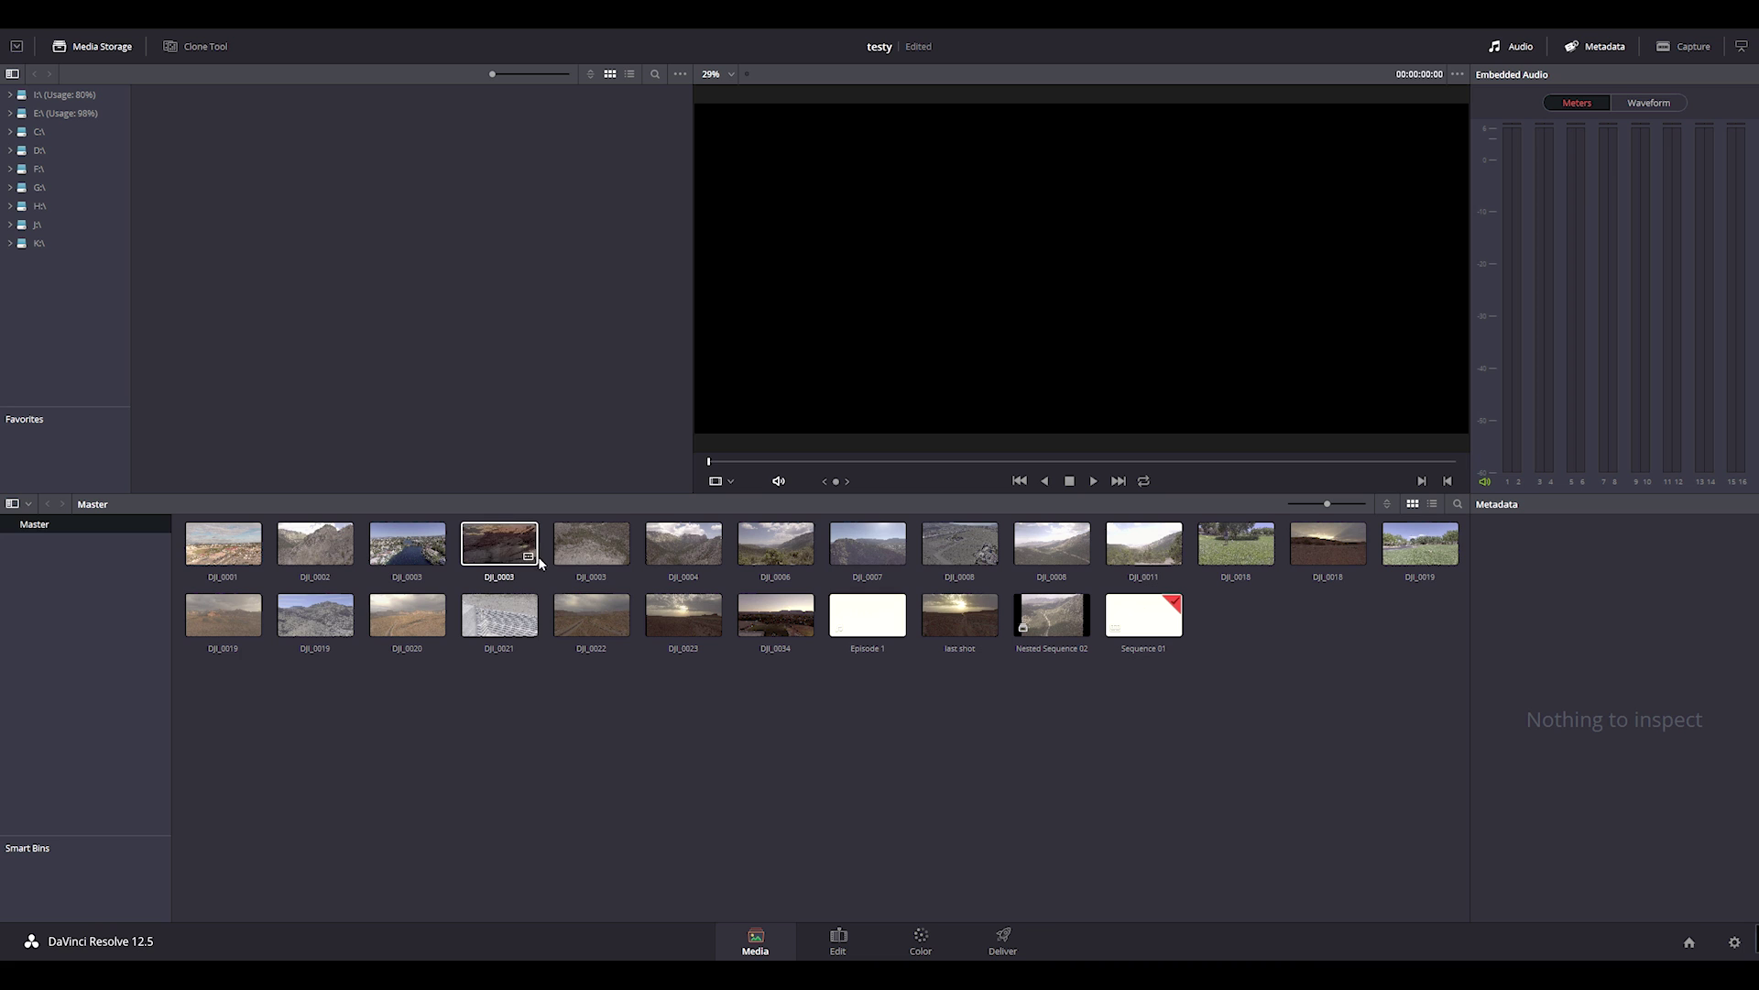
pyautogui.moveTo(532, 560)
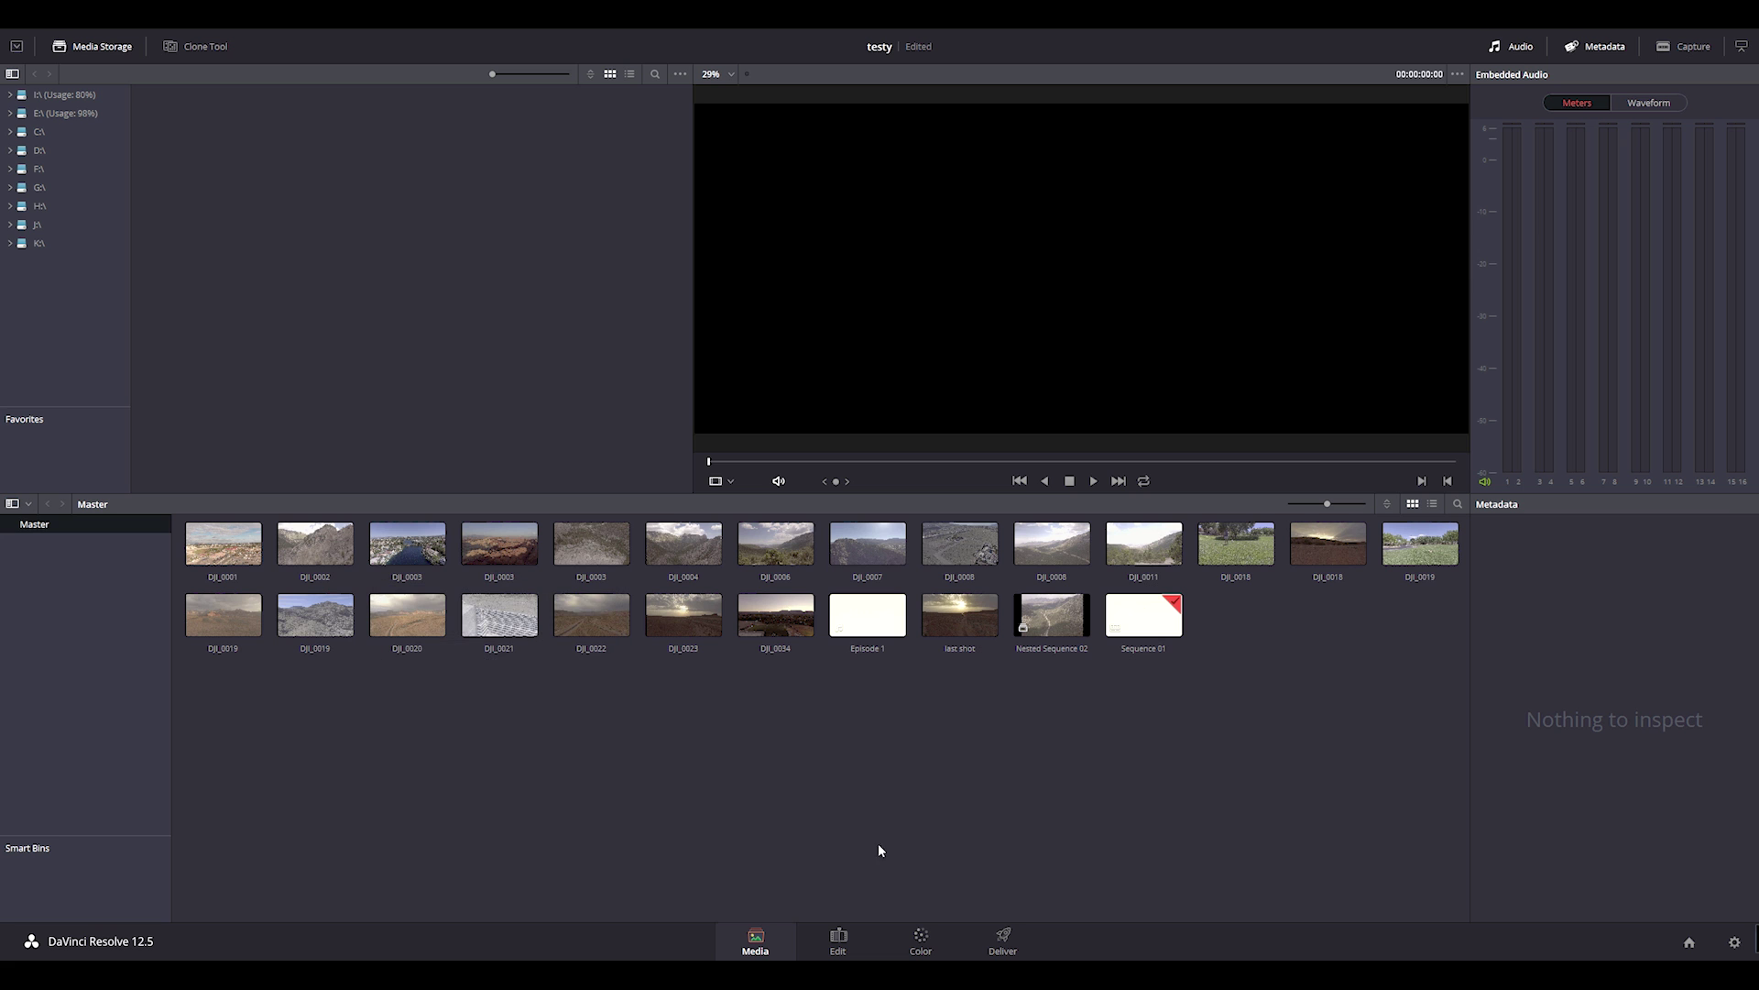
# In DaVinci Resolve, open the Edit page and scrub through Sequence 01 to the sunset desert clip at 00:03:11:06.
pyautogui.click(841, 940)
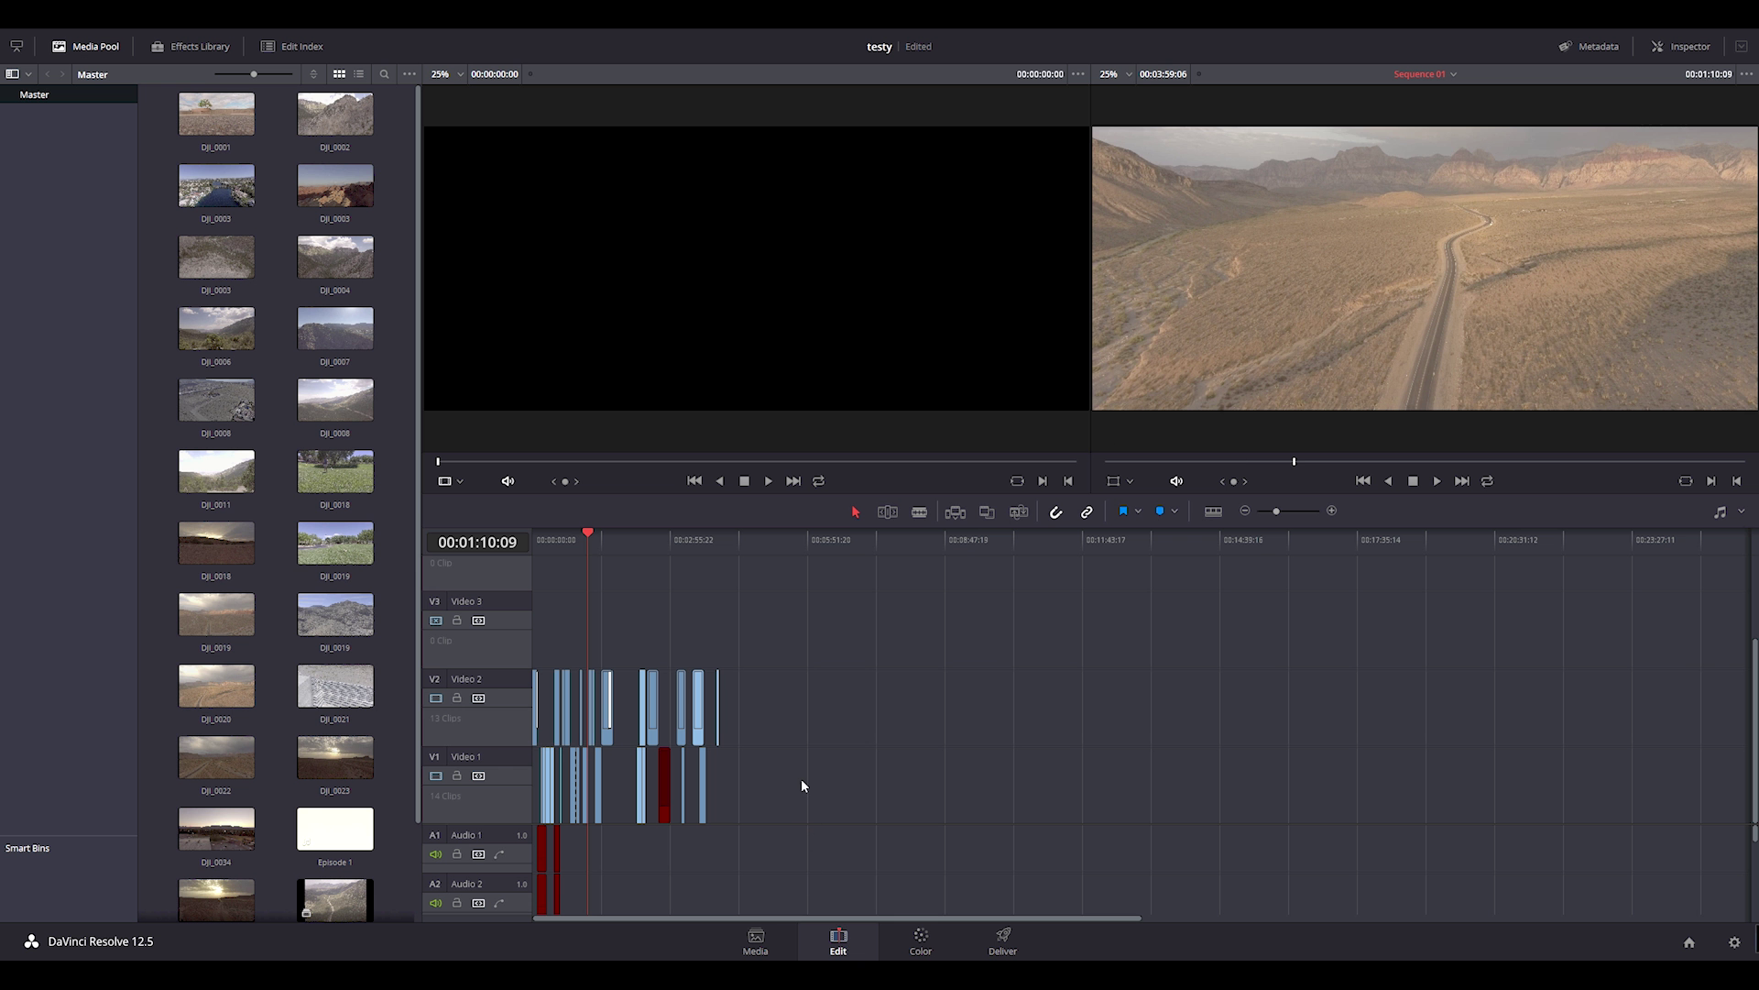
pyautogui.click(560, 541)
pyautogui.press('Down')
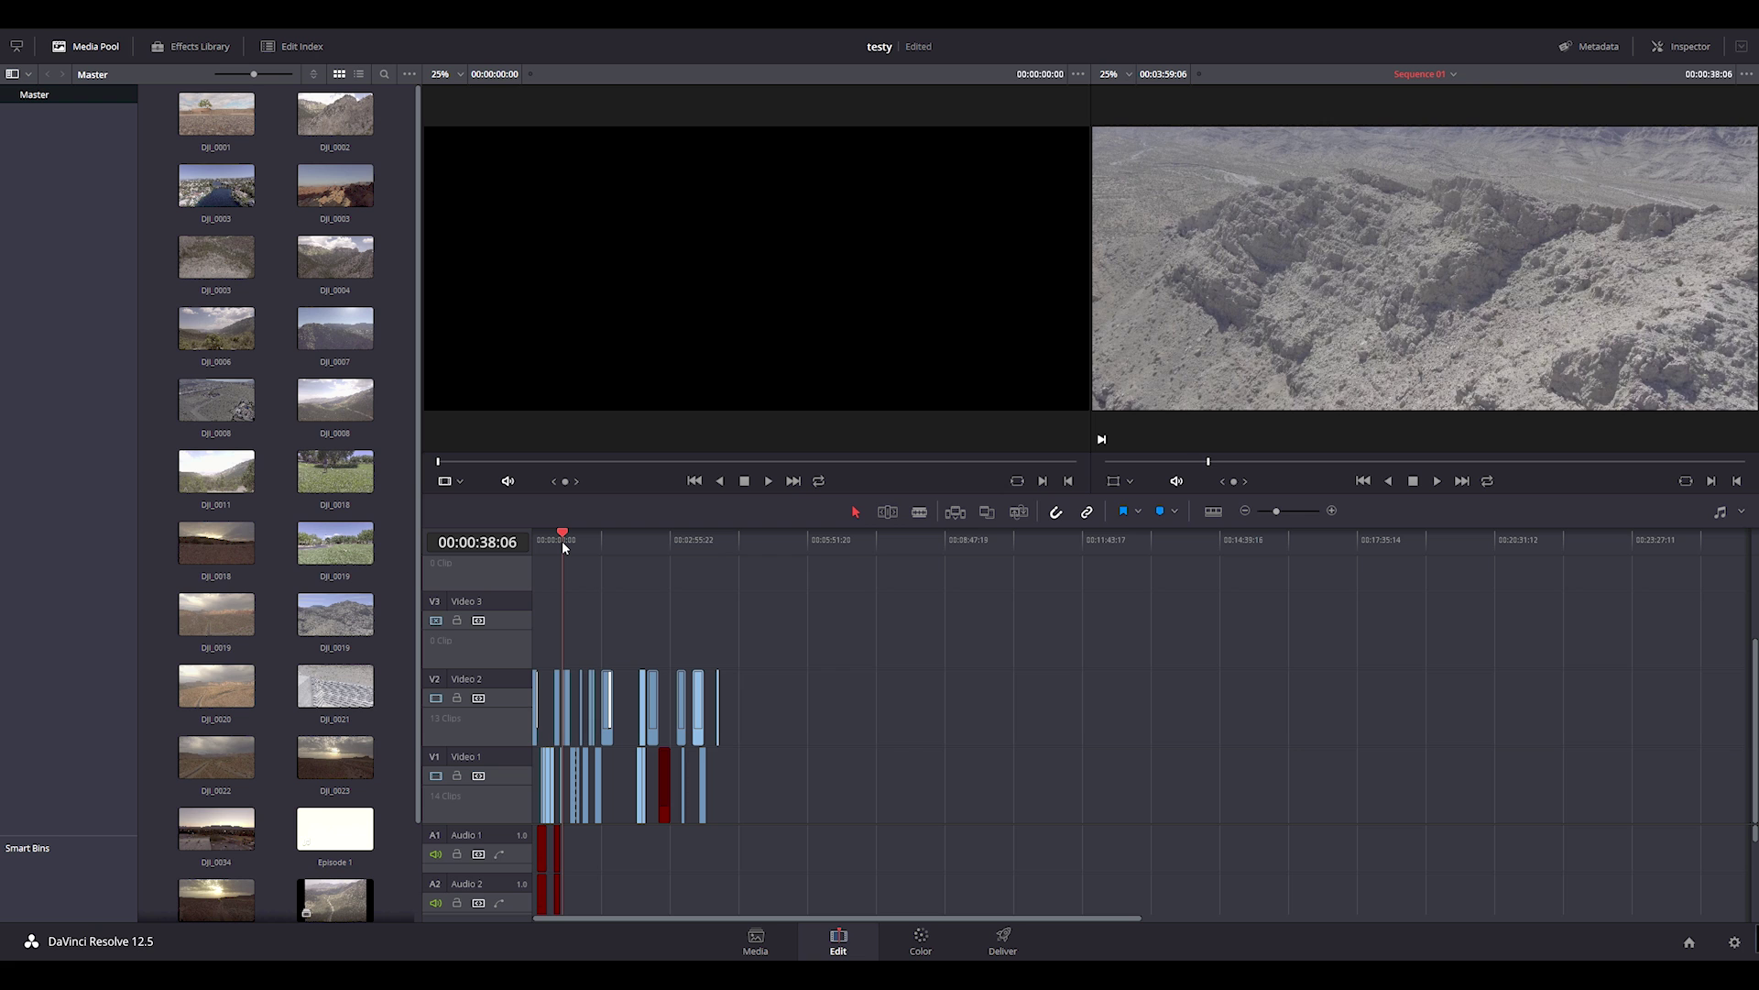
pyautogui.click(557, 544)
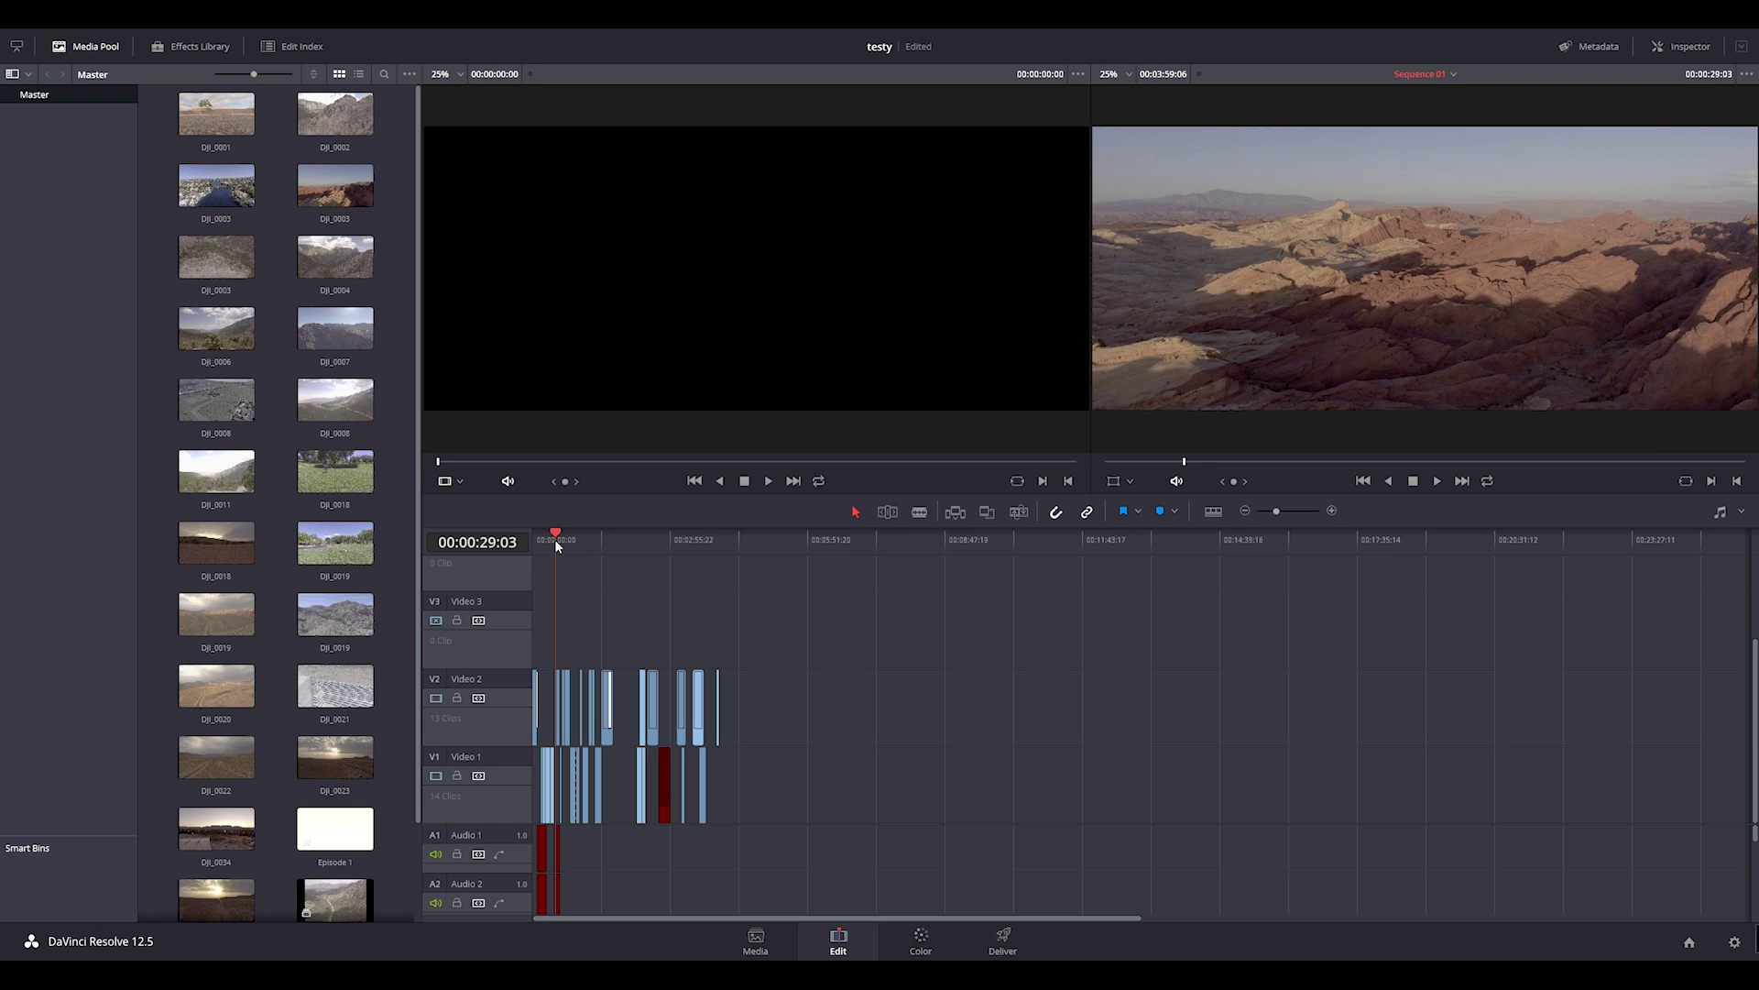
pyautogui.press('space')
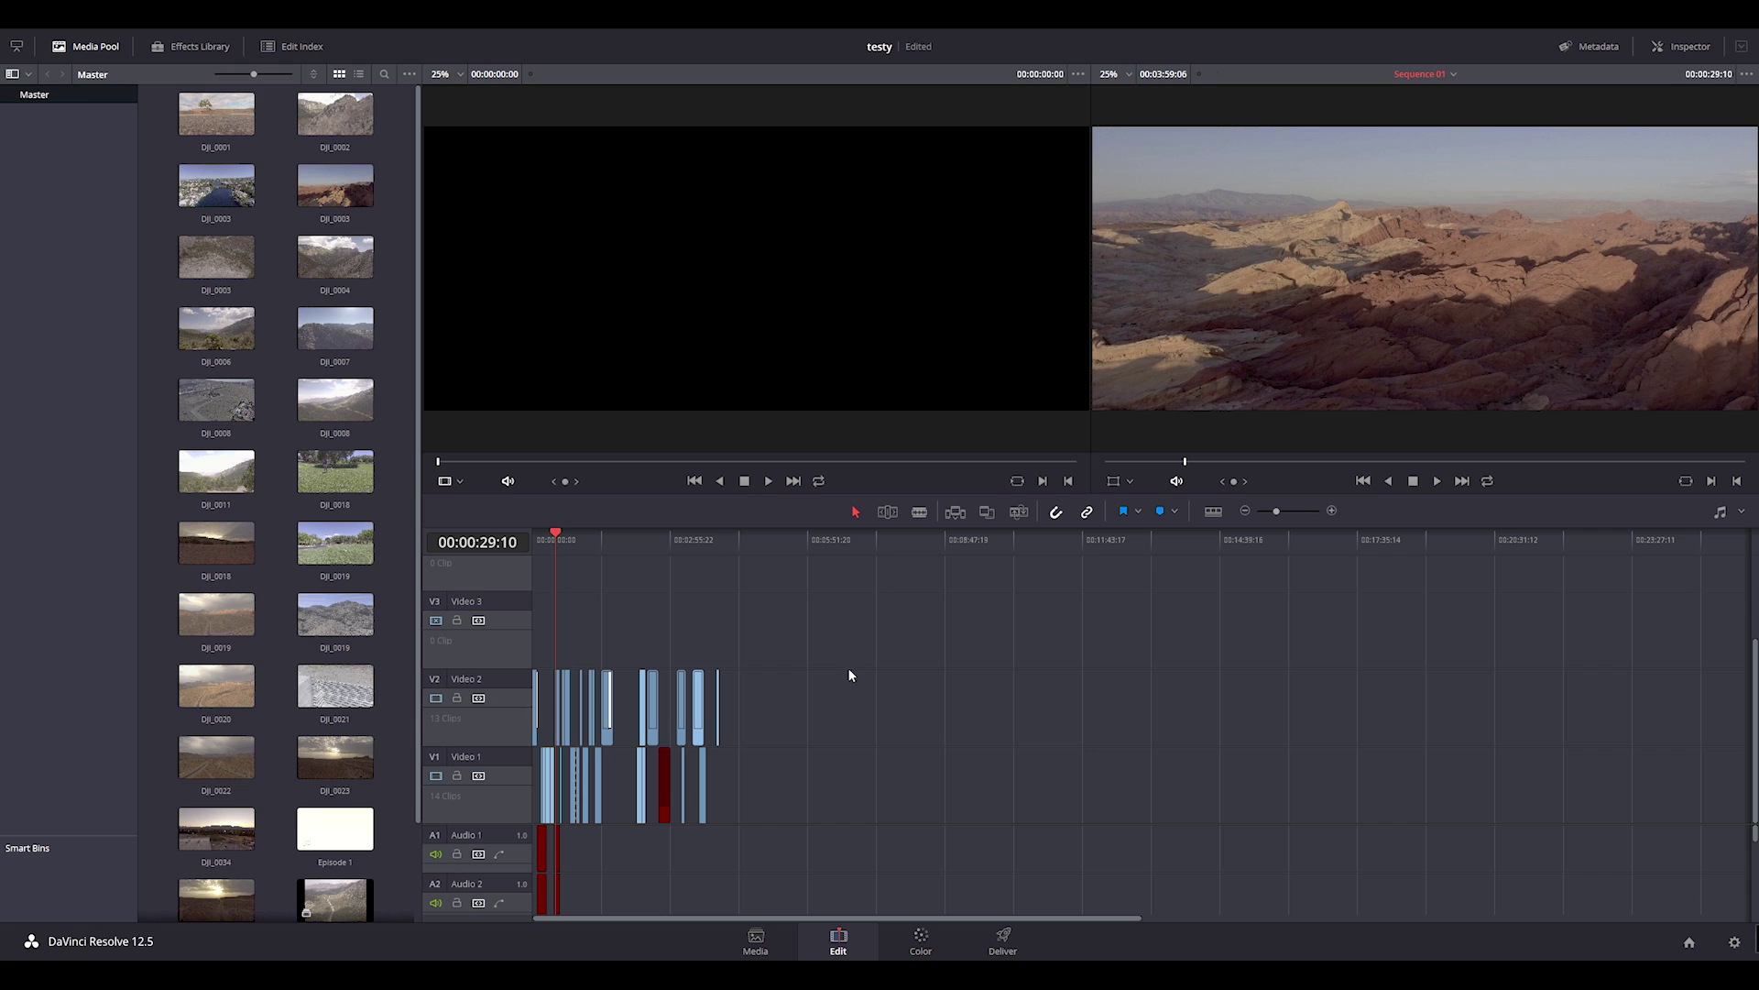
pyautogui.click(595, 541)
pyautogui.click(1283, 516)
pyautogui.moveTo(757, 537)
pyautogui.mouseDown()
pyautogui.moveTo(898, 555)
pyautogui.moveTo(903, 575)
pyautogui.moveTo(981, 536)
pyautogui.mouseUp()
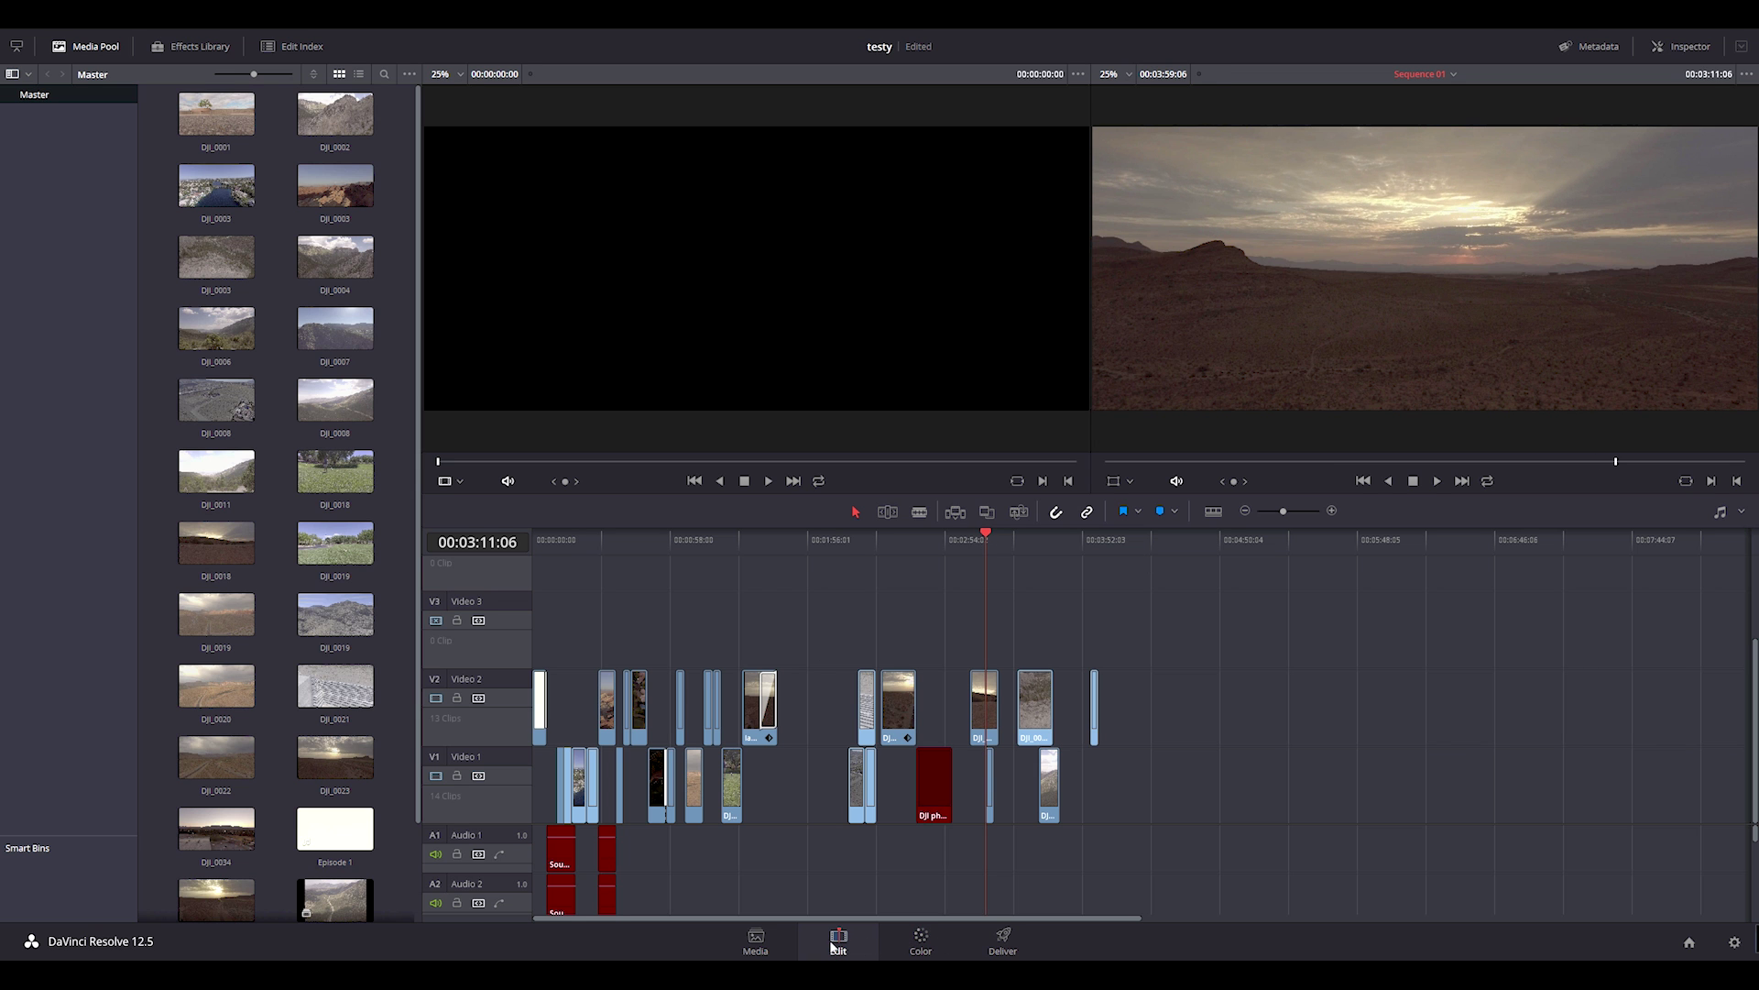
# On the Color page, move node 01 closer to the source input and add a serial node after it.
pyautogui.click(921, 937)
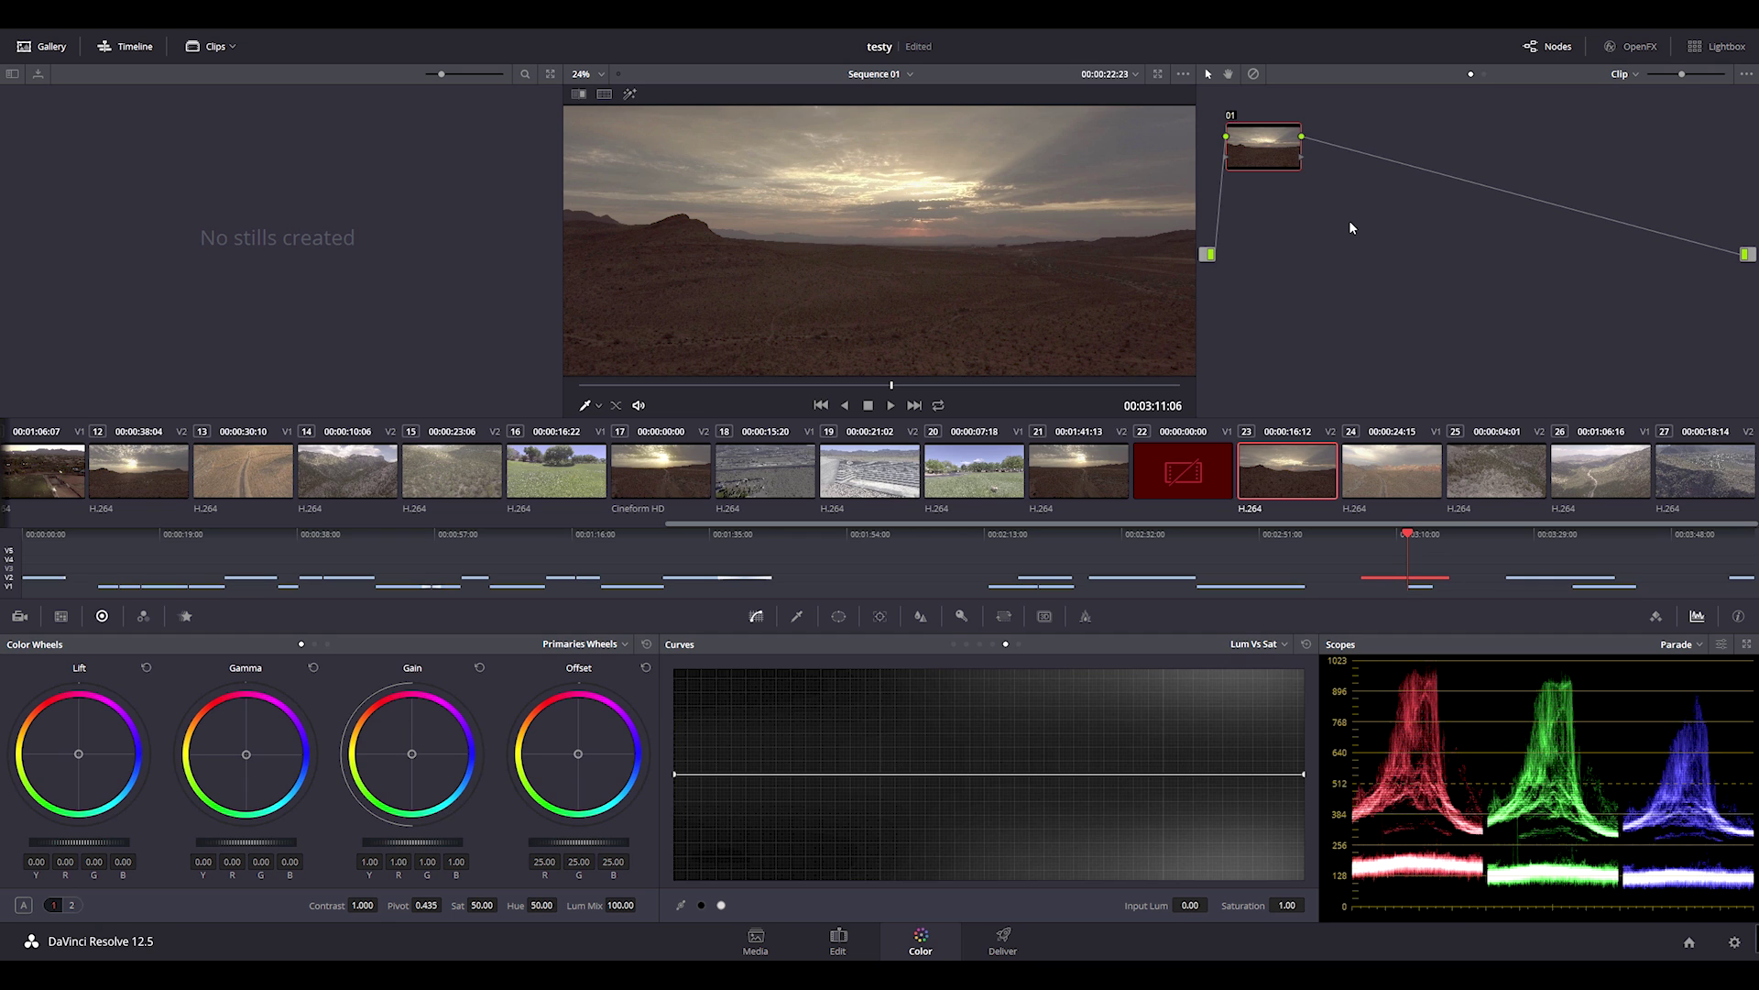
pyautogui.moveTo(1273, 160); pyautogui.dragTo(1310, 223)
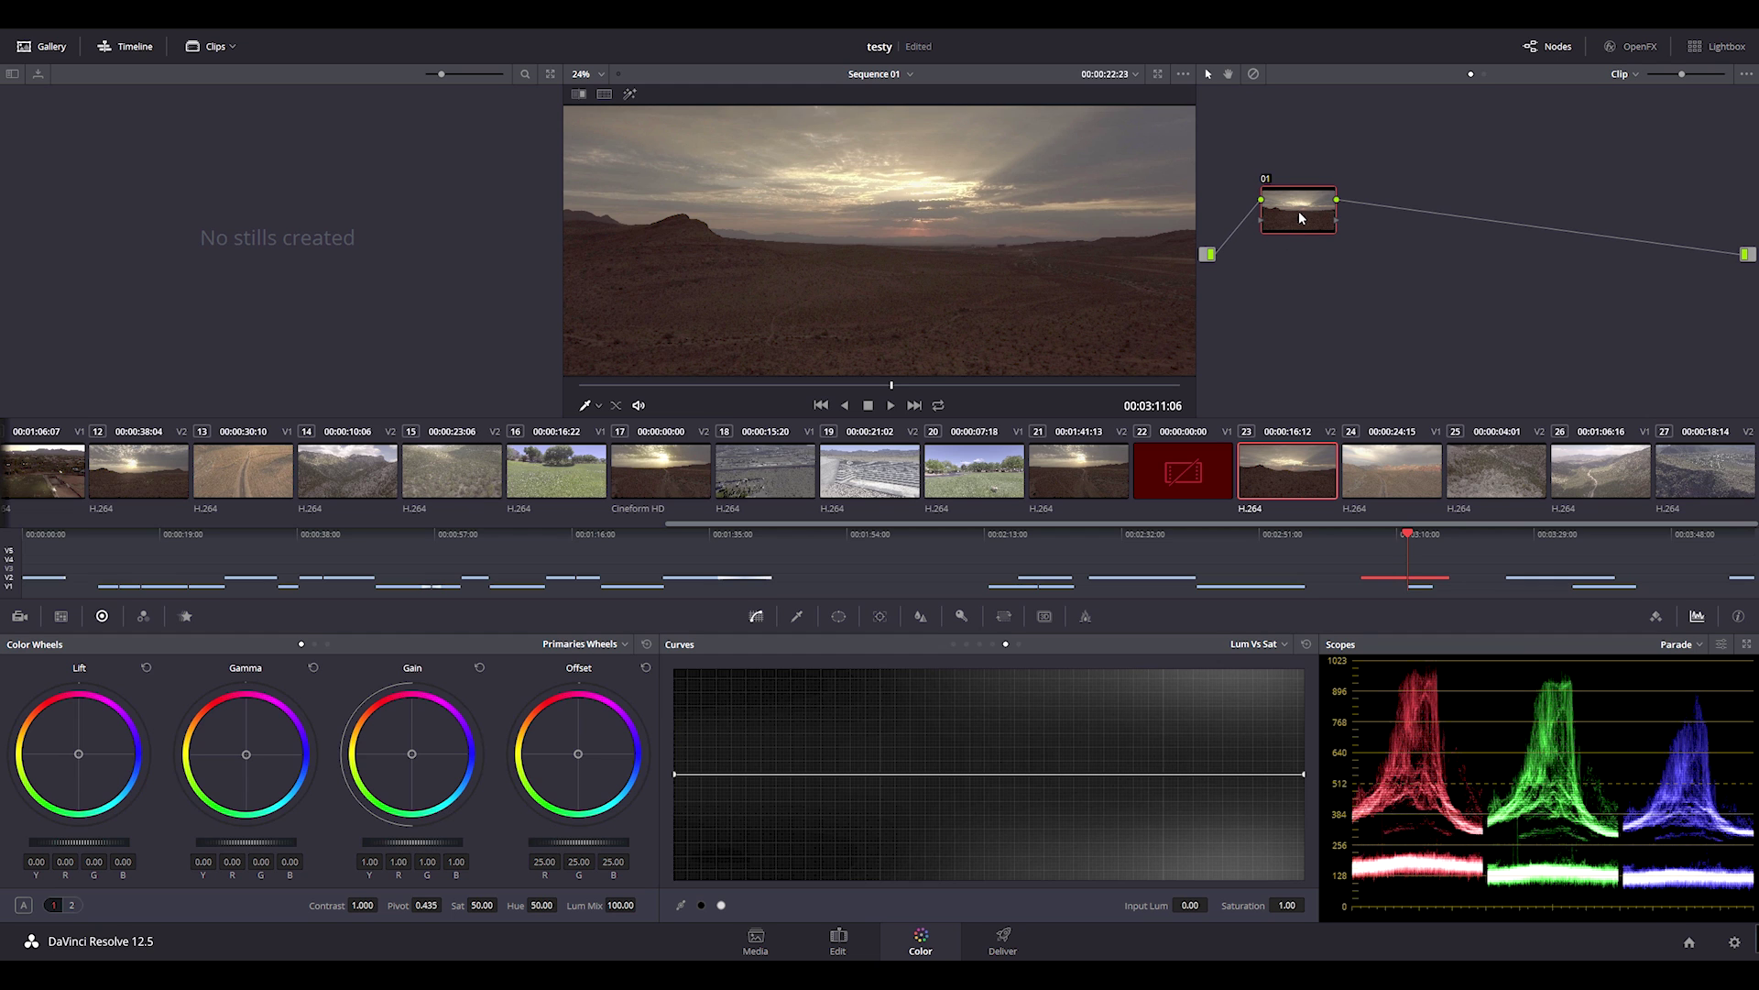
pyautogui.moveTo(1313, 206); pyautogui.dragTo(1300, 191)
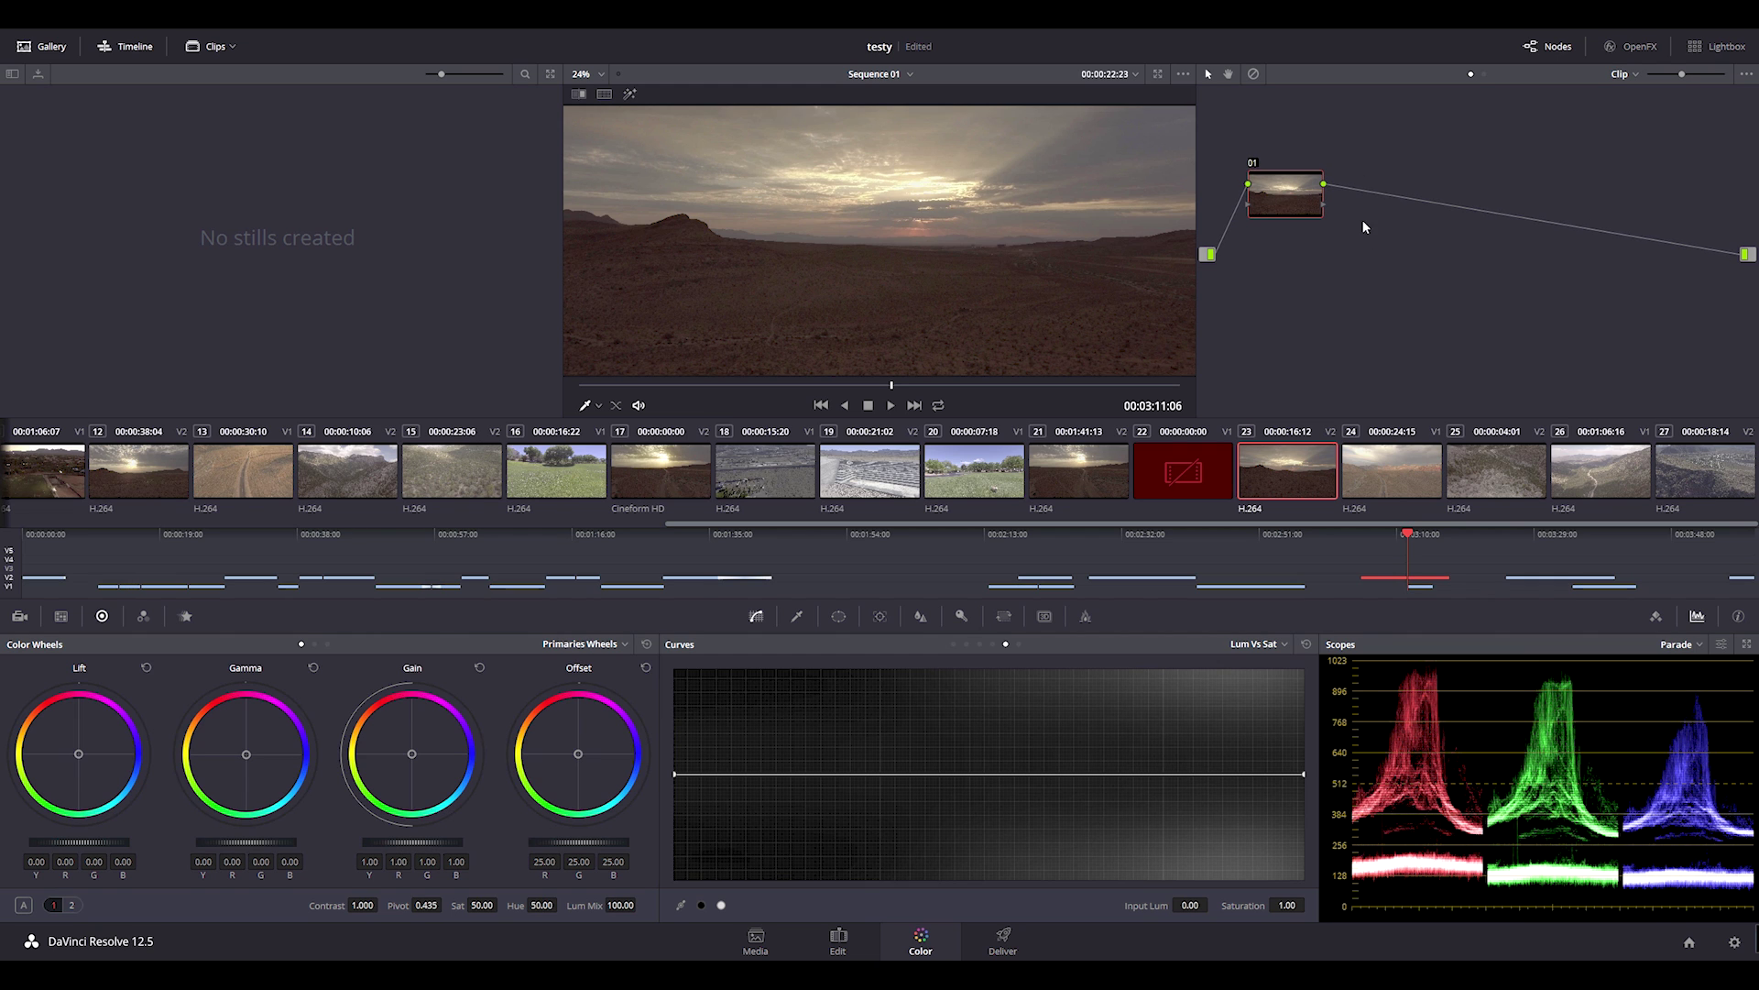
pyautogui.click(374, 13)
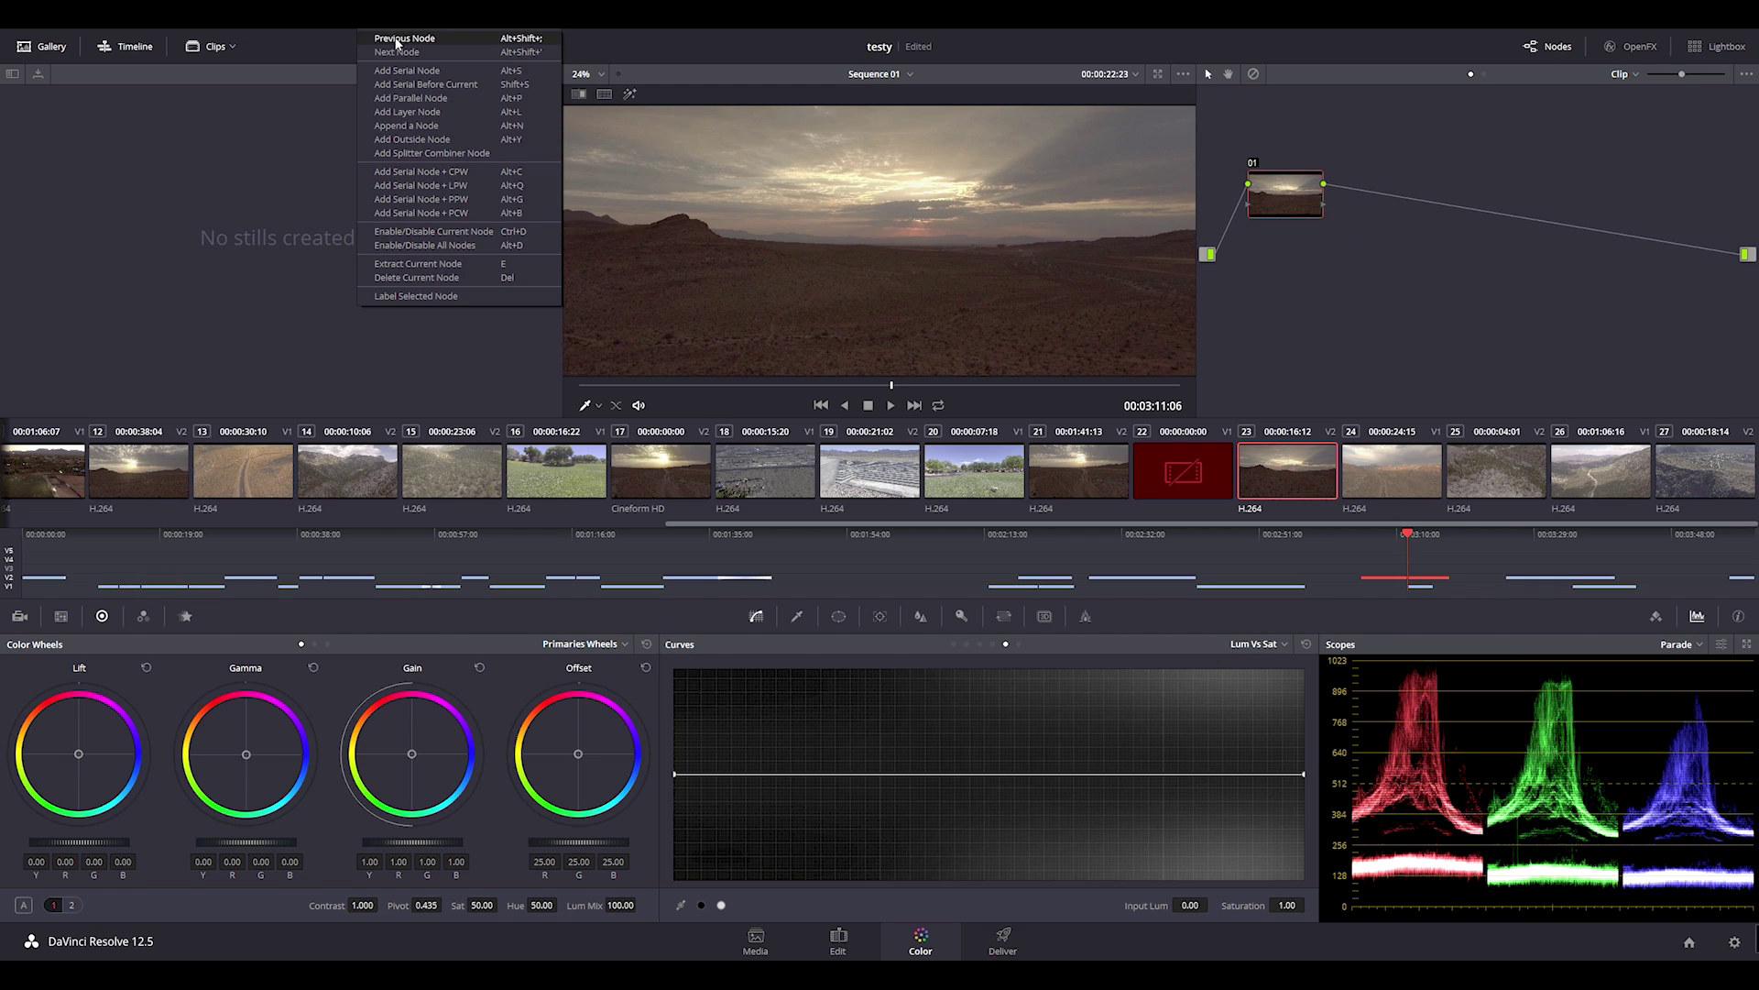
pyautogui.click(415, 73)
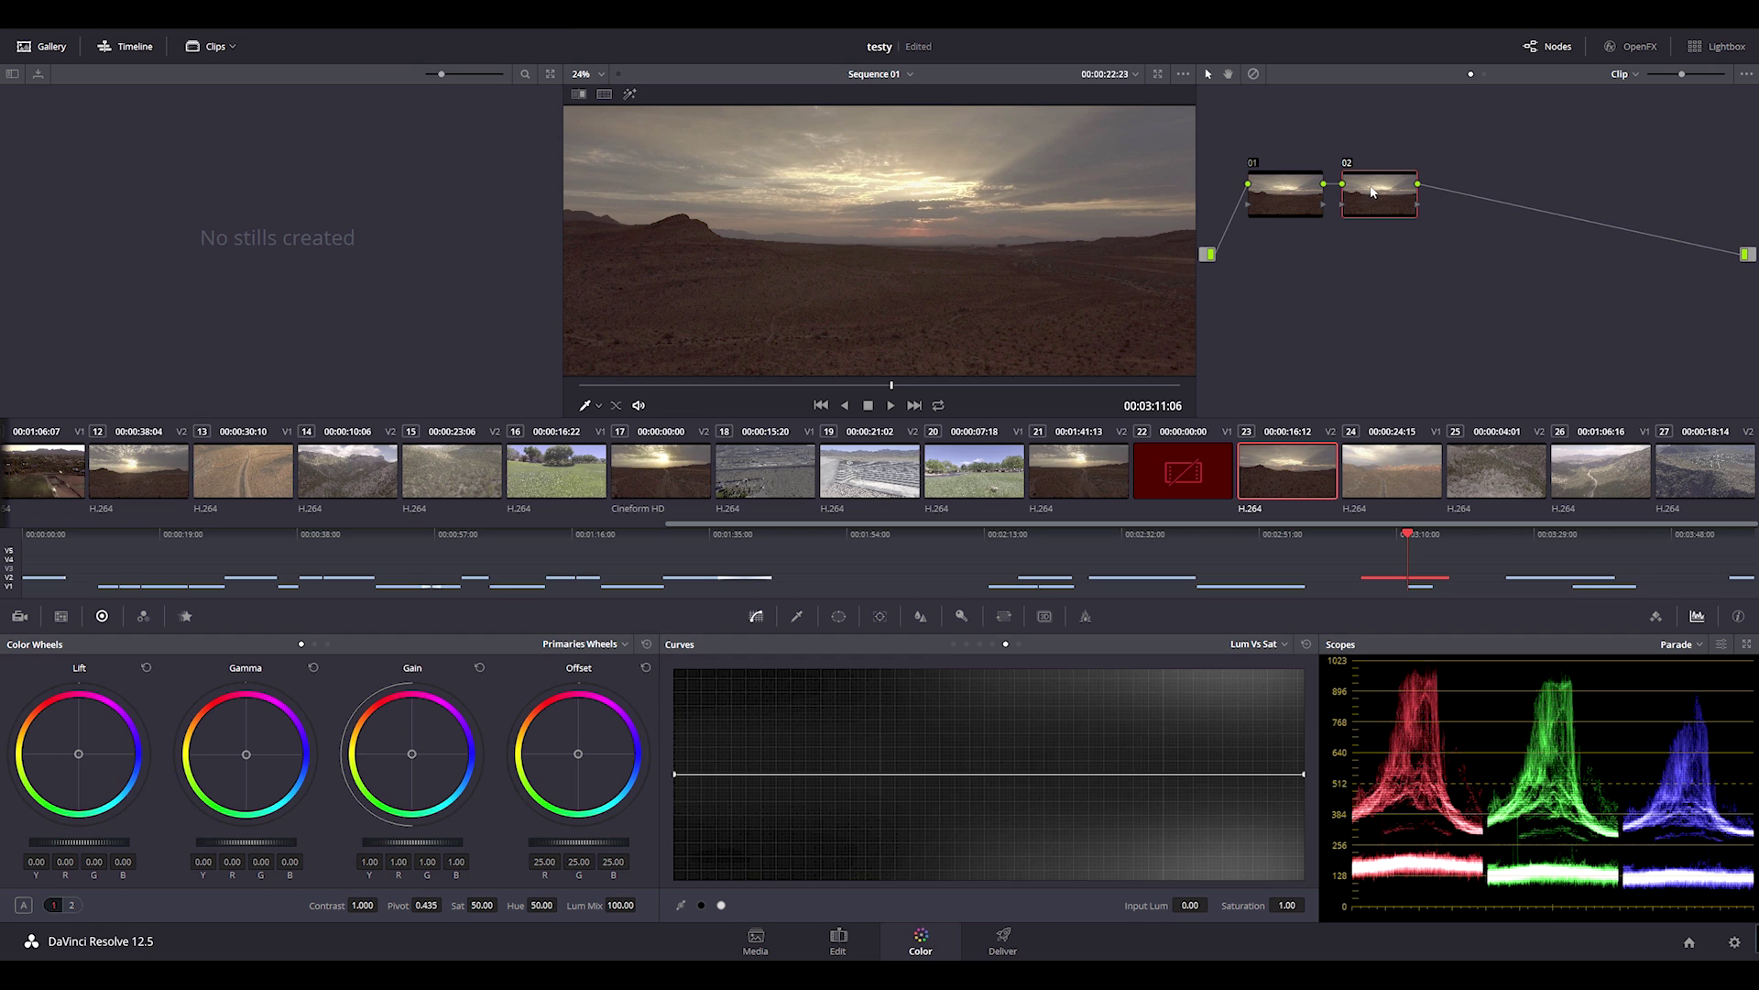
# Delete node 02 and add a new serial node after node 01.
pyautogui.press('Delete')
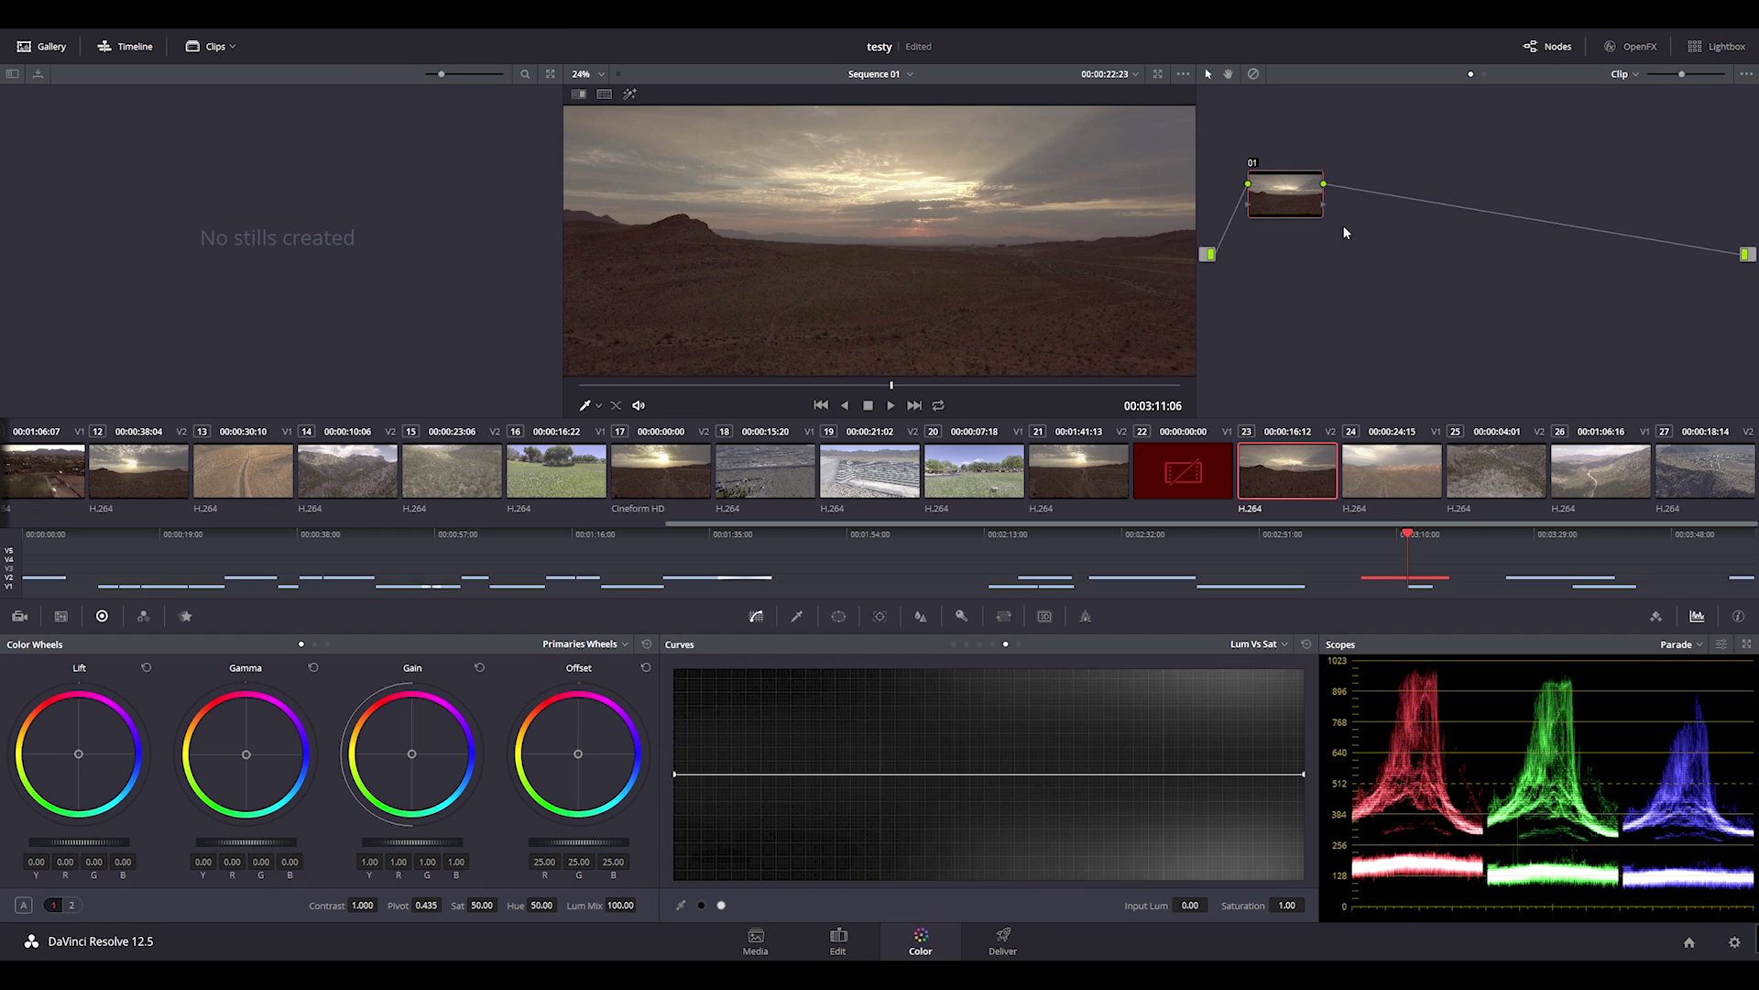
pyautogui.hotkey('alt', 's')
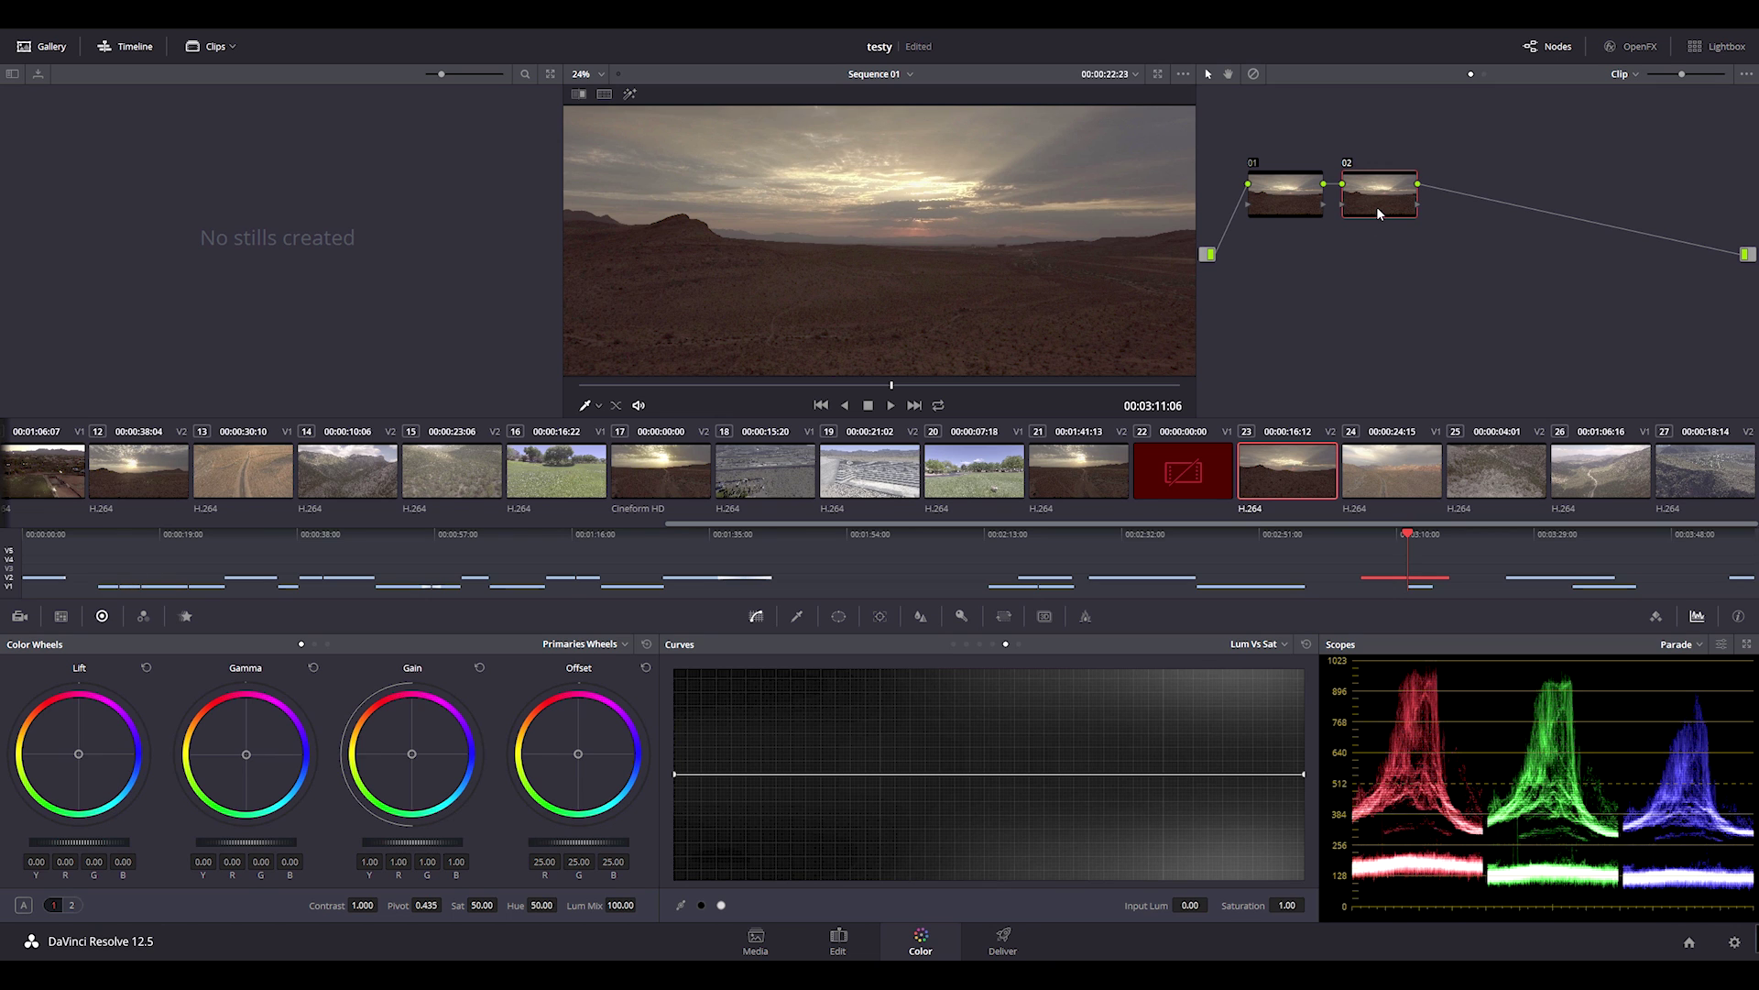
# On node 01, set the master Lift to -0.02, Gamma to -0.04 and Gain to 1.13.
pyautogui.click(1261, 196)
pyautogui.moveTo(79, 841); pyautogui.dragTo(60, 841)
pyautogui.moveTo(271, 841); pyautogui.dragTo(257, 842)
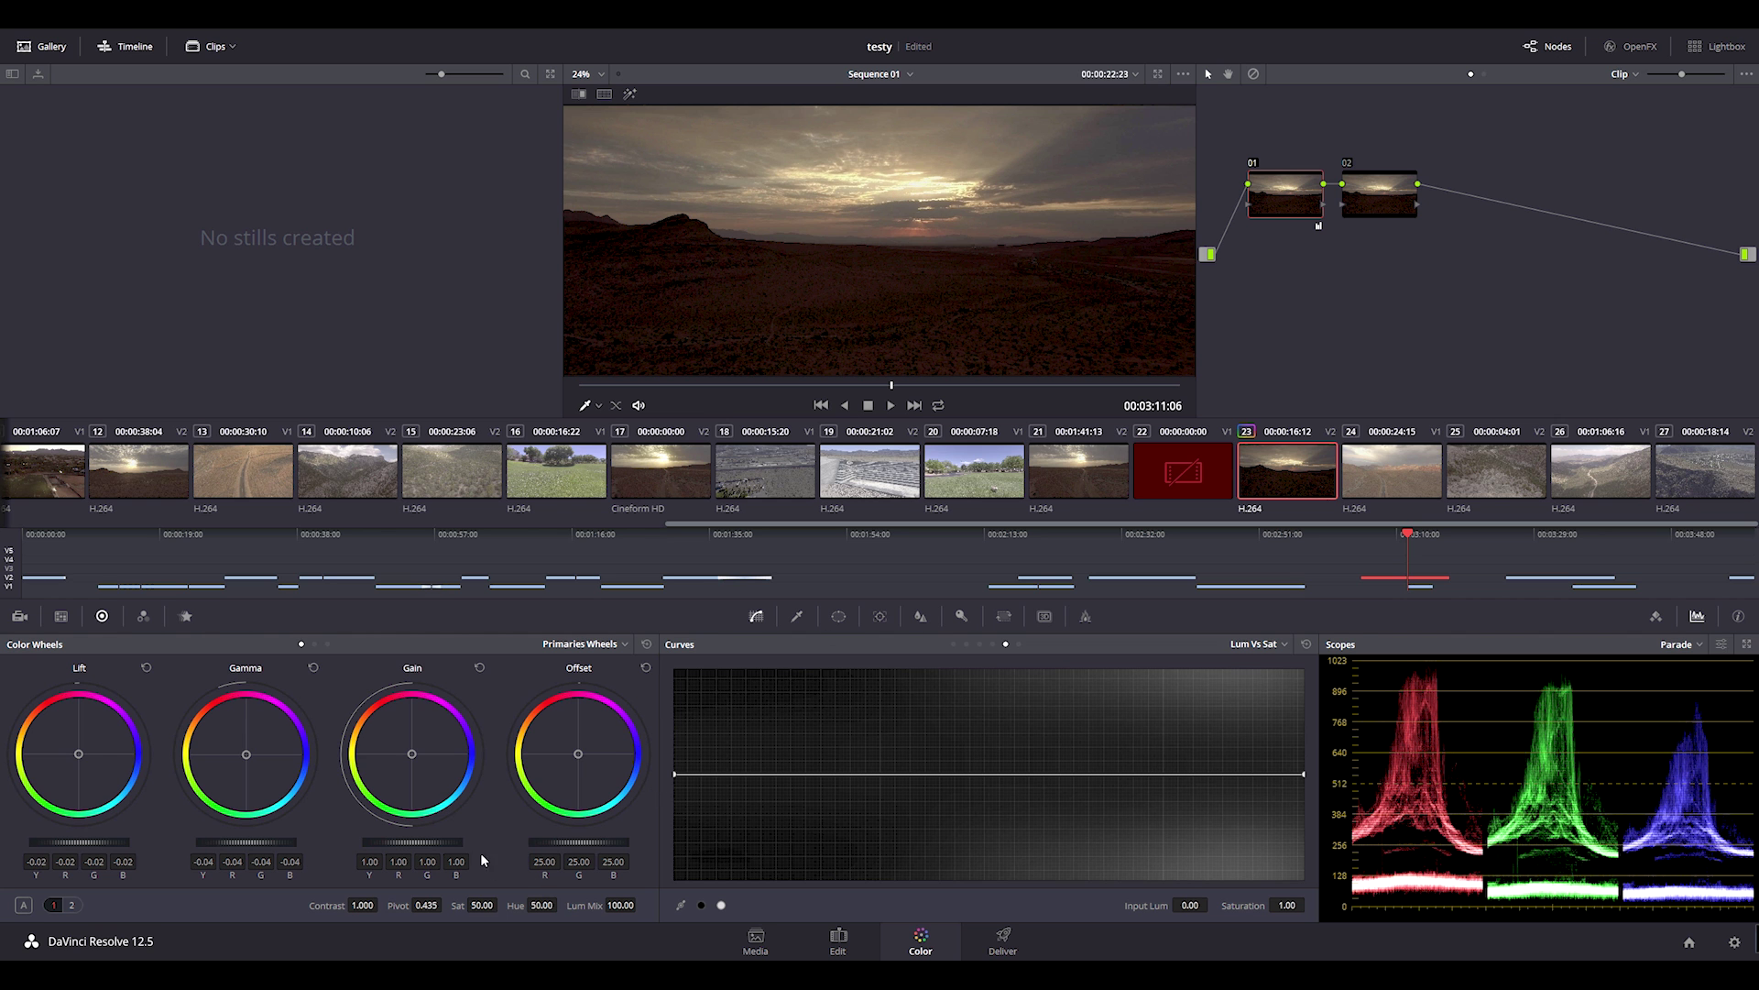
pyautogui.moveTo(412, 841)
pyautogui.mouseDown()
pyautogui.moveTo(456, 841)
pyautogui.moveTo(428, 843)
pyautogui.mouseUp()
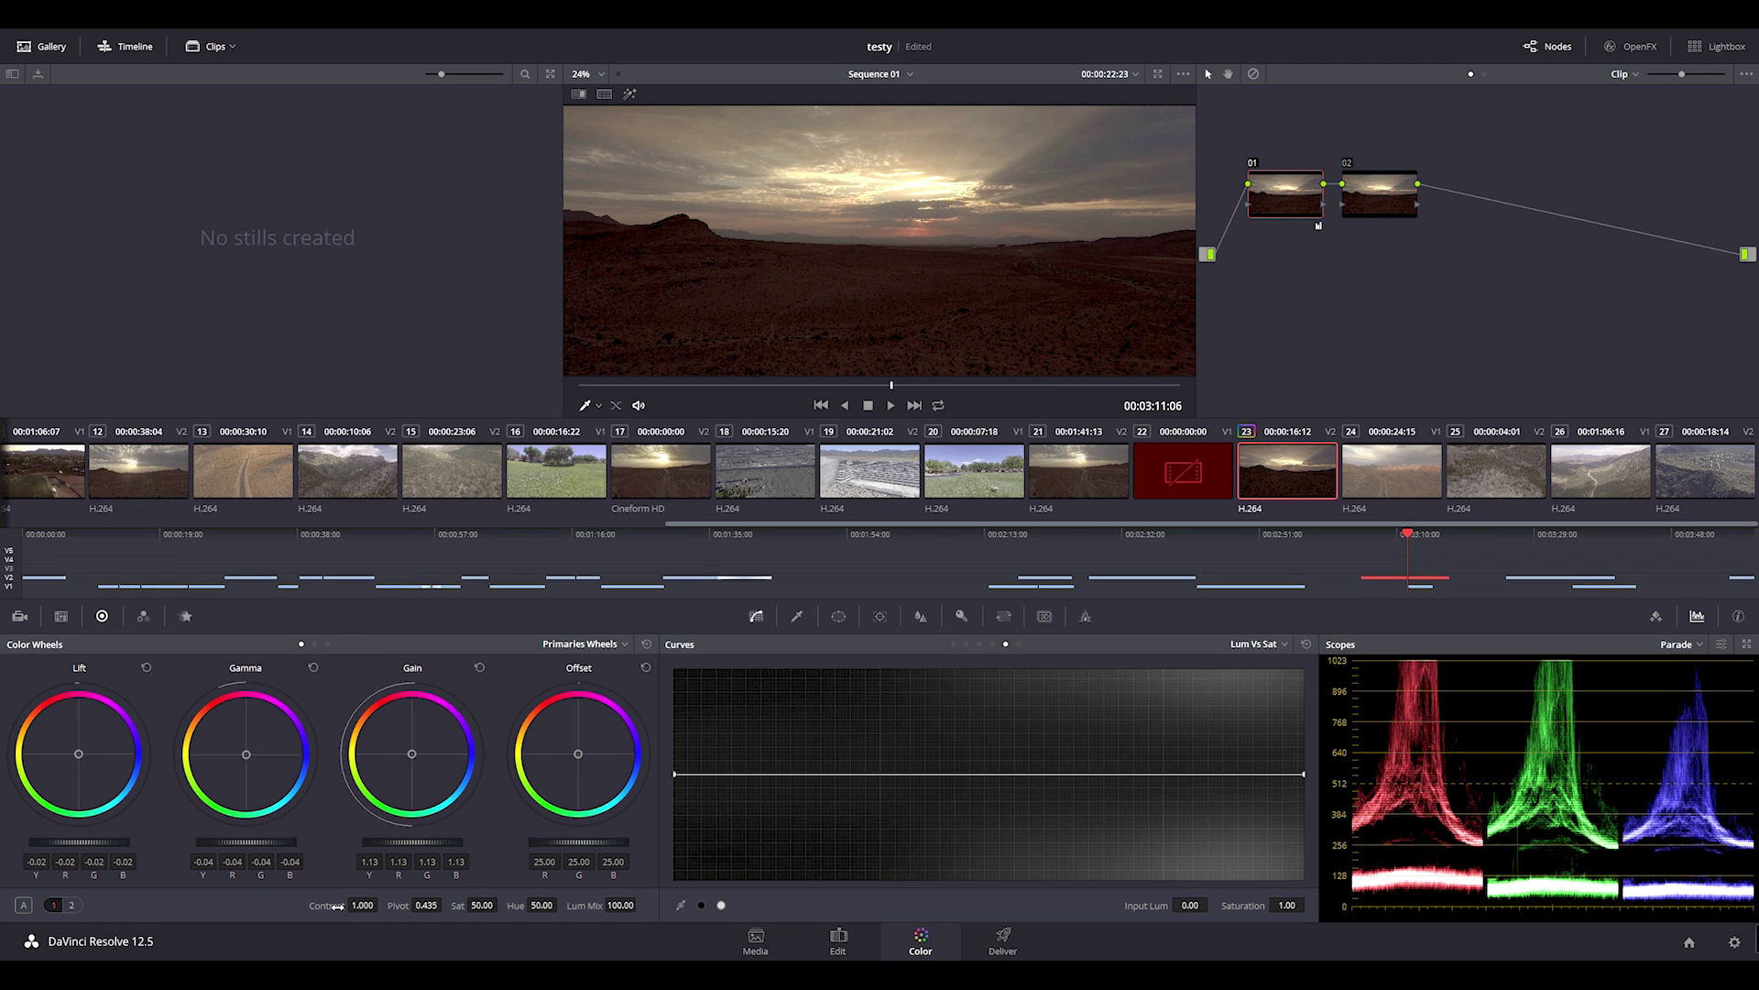
# Warm the Gain balance to red 1.15, green 1.14 and blue 1.06, nudge Gamma toward yellow, and shift Lift slightly toward blue.
pyautogui.moveTo(411, 753); pyautogui.dragTo(363, 757)
pyautogui.moveTo(249, 756); pyautogui.dragTo(244, 753)
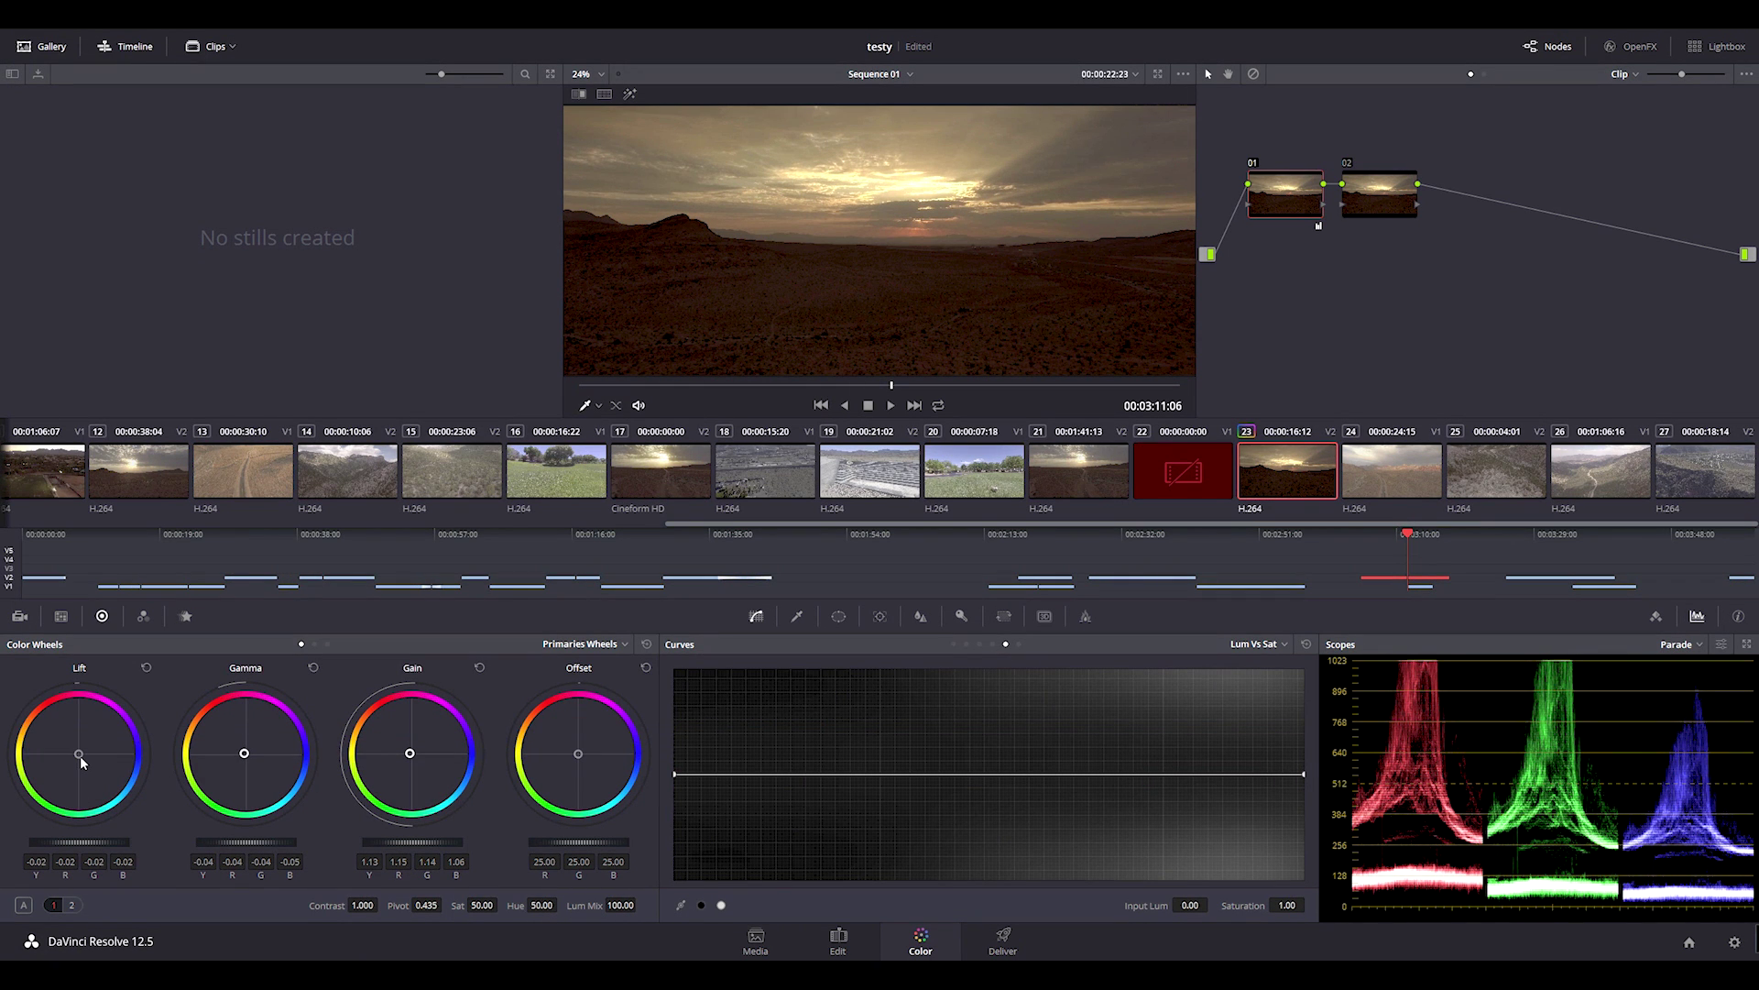
pyautogui.moveTo(78, 753); pyautogui.dragTo(80, 756)
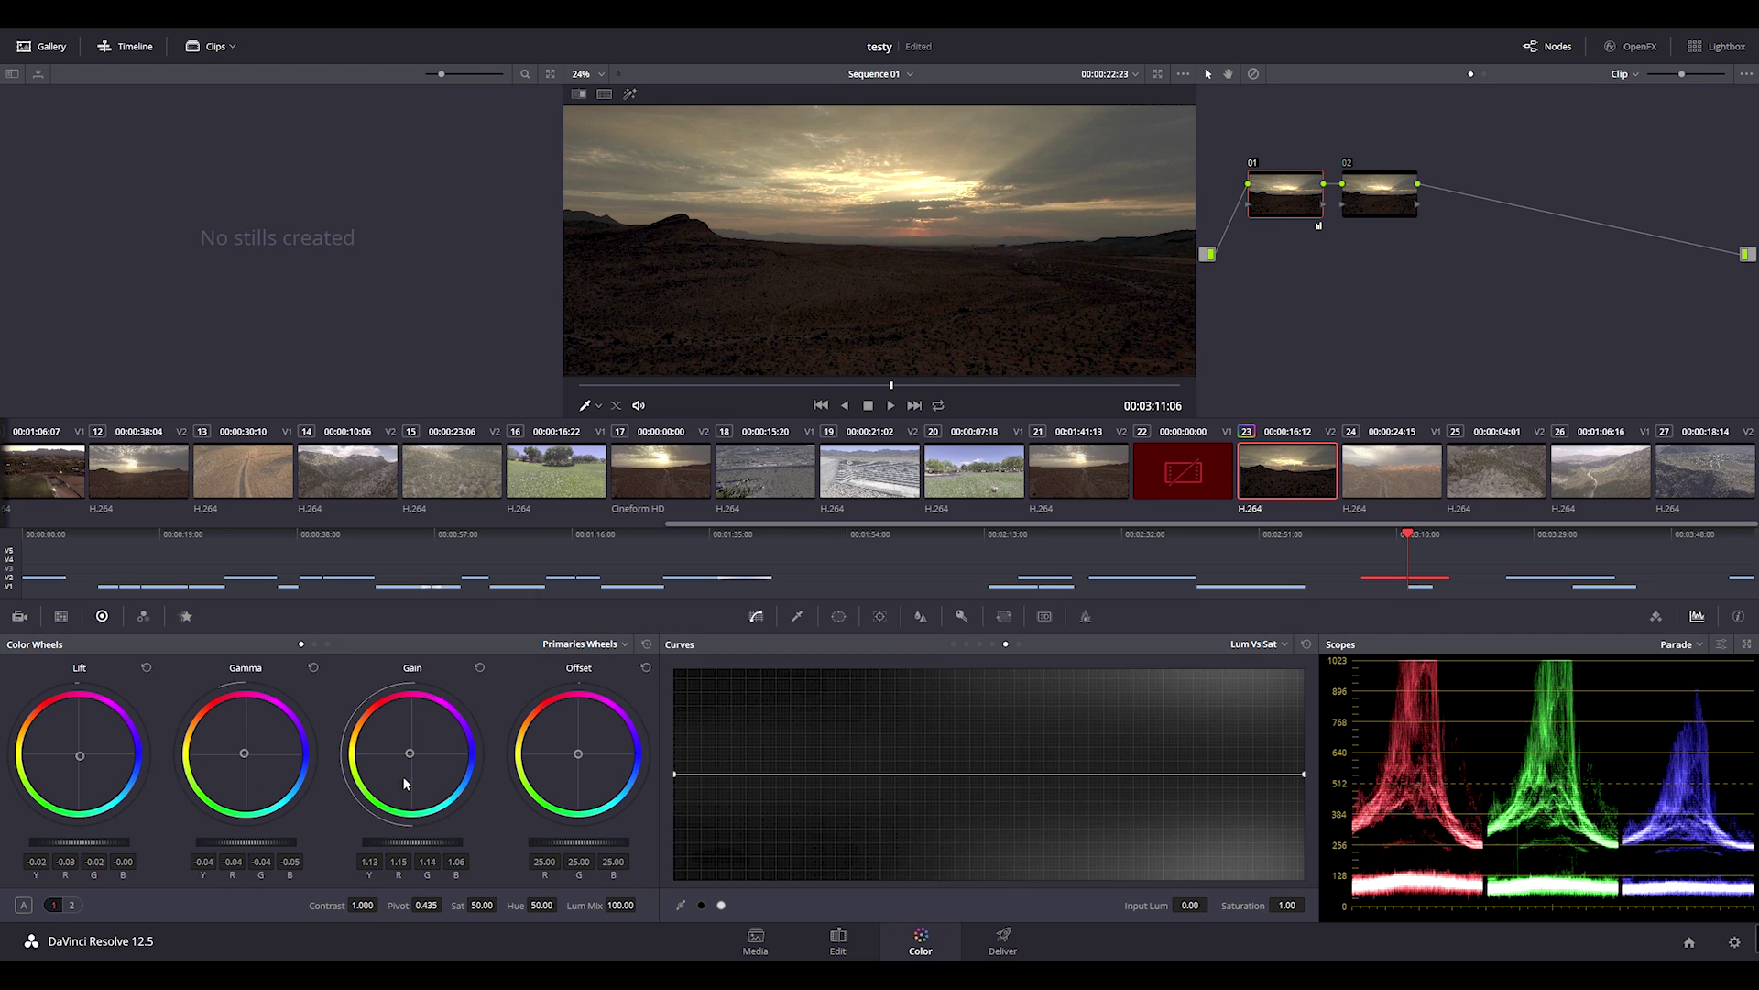
# Check the Log wheels, return to the Primaries Wheels, and set the master Lift to 0.03 after trying it at -0.16.
pyautogui.click(327, 645)
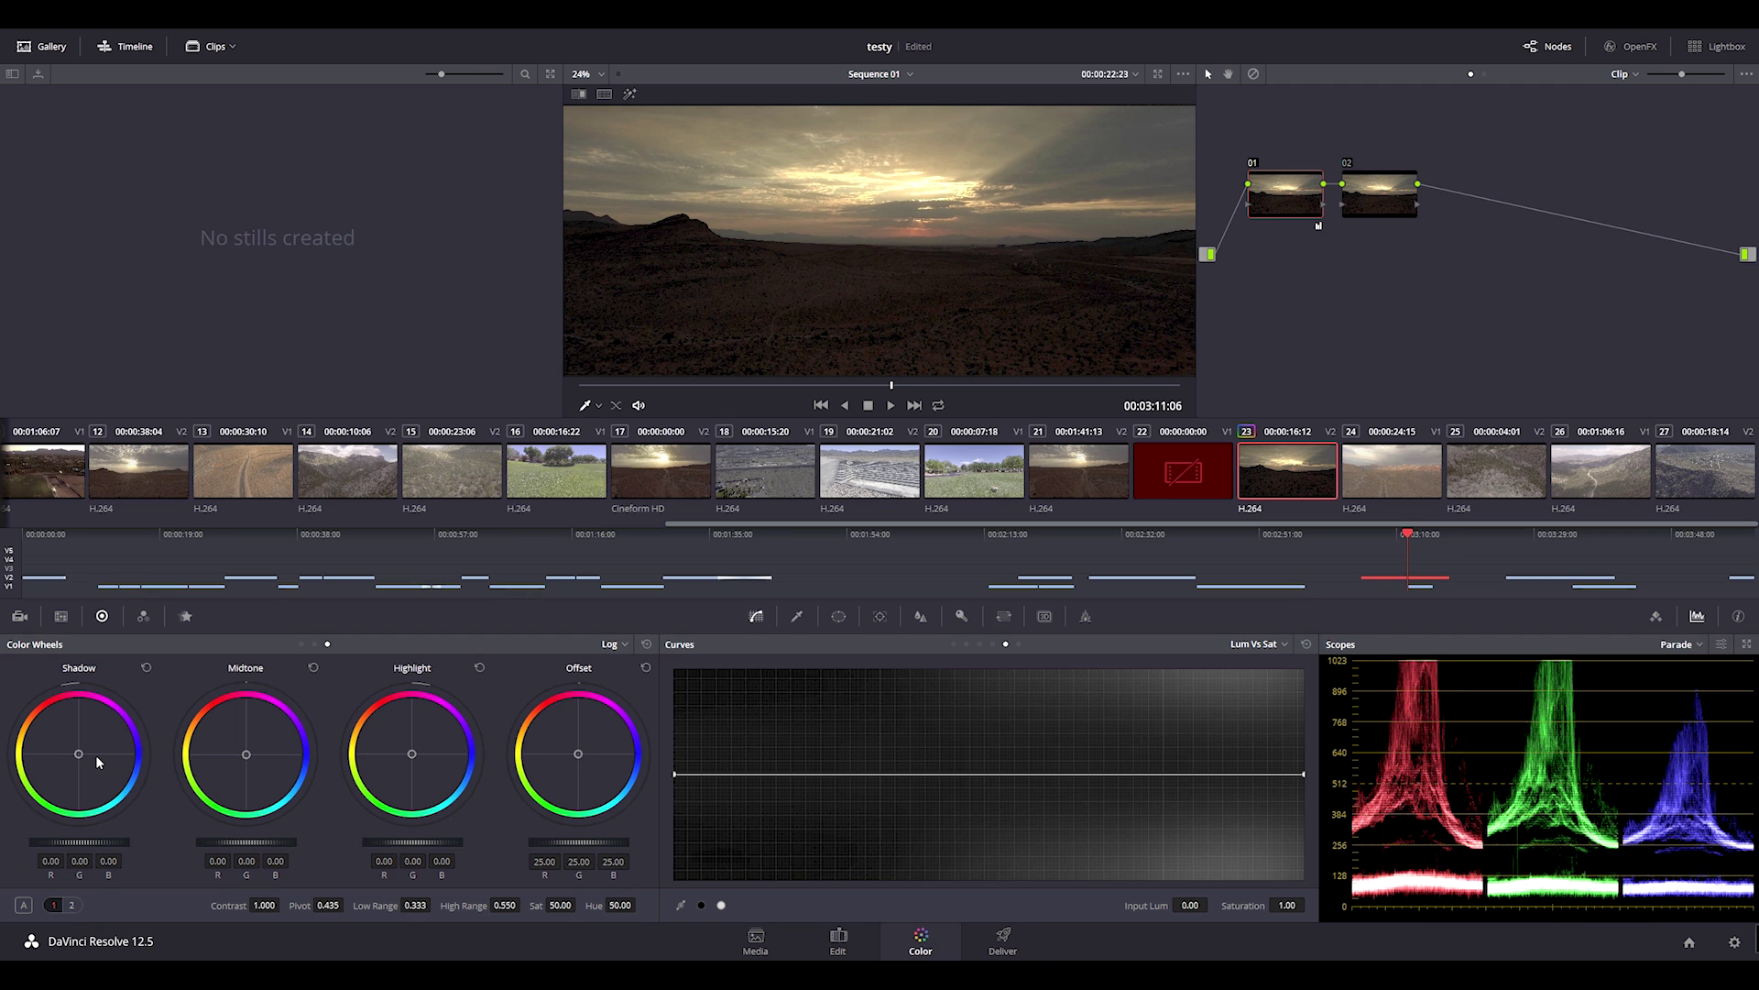
pyautogui.click(302, 644)
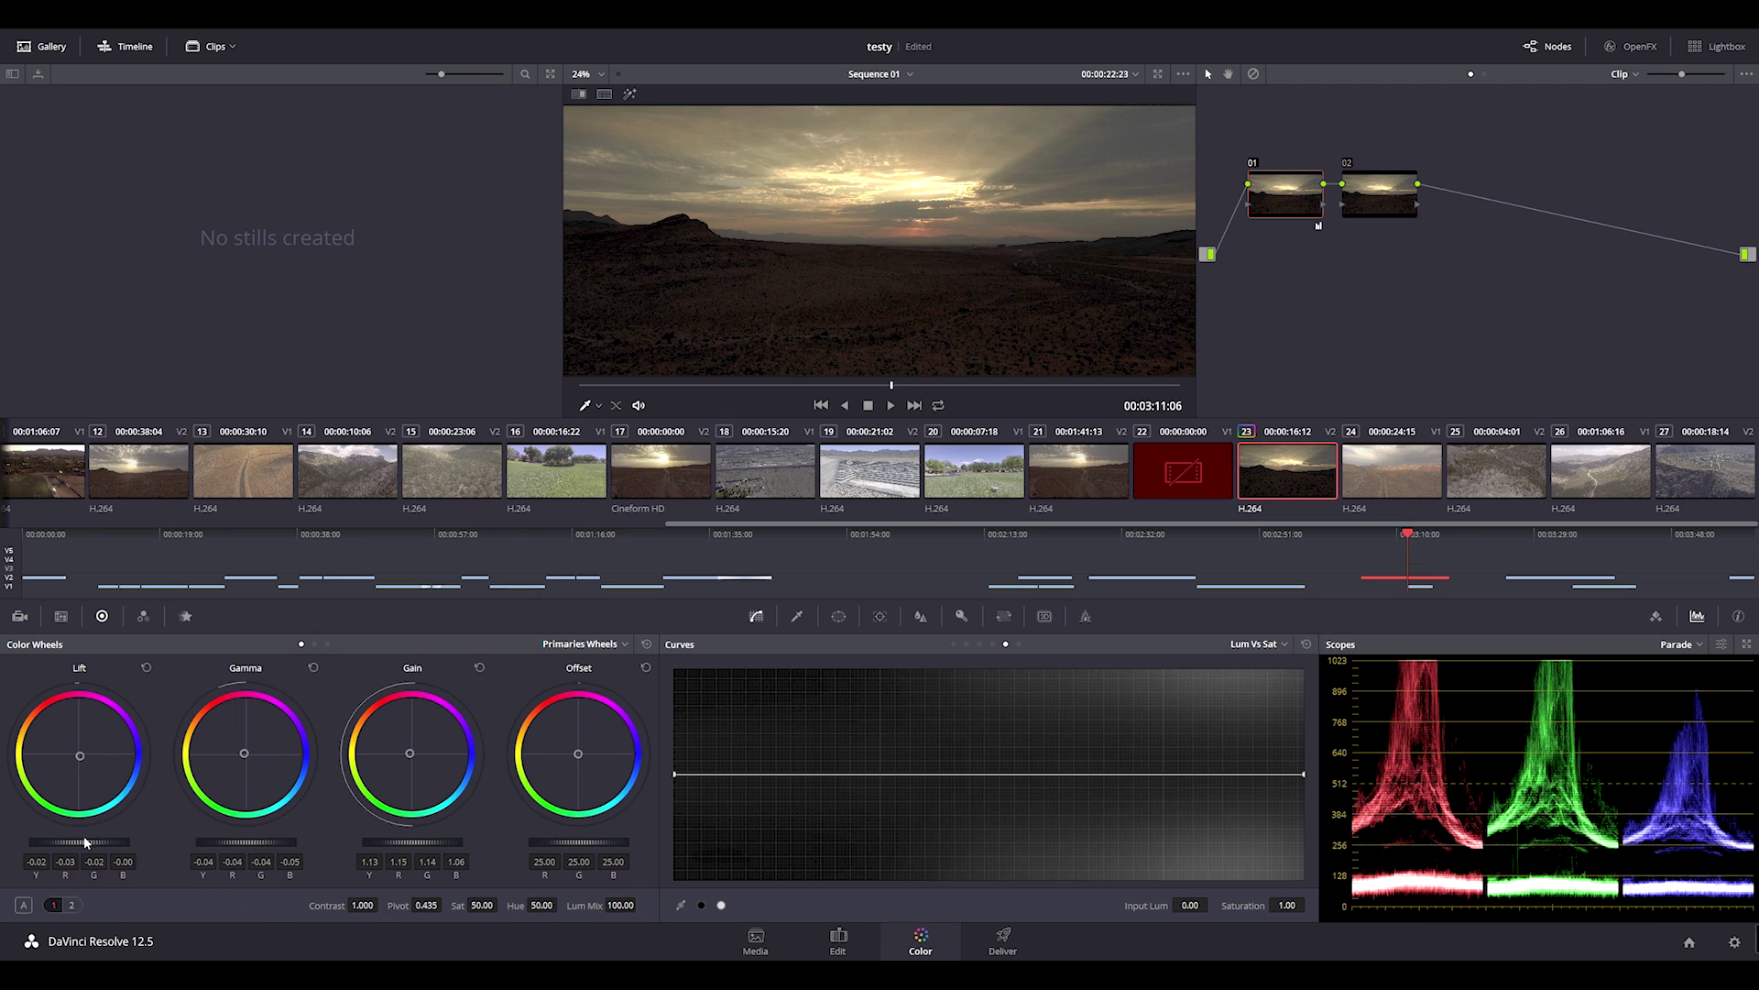
pyautogui.moveTo(78, 848); pyautogui.dragTo(124, 849)
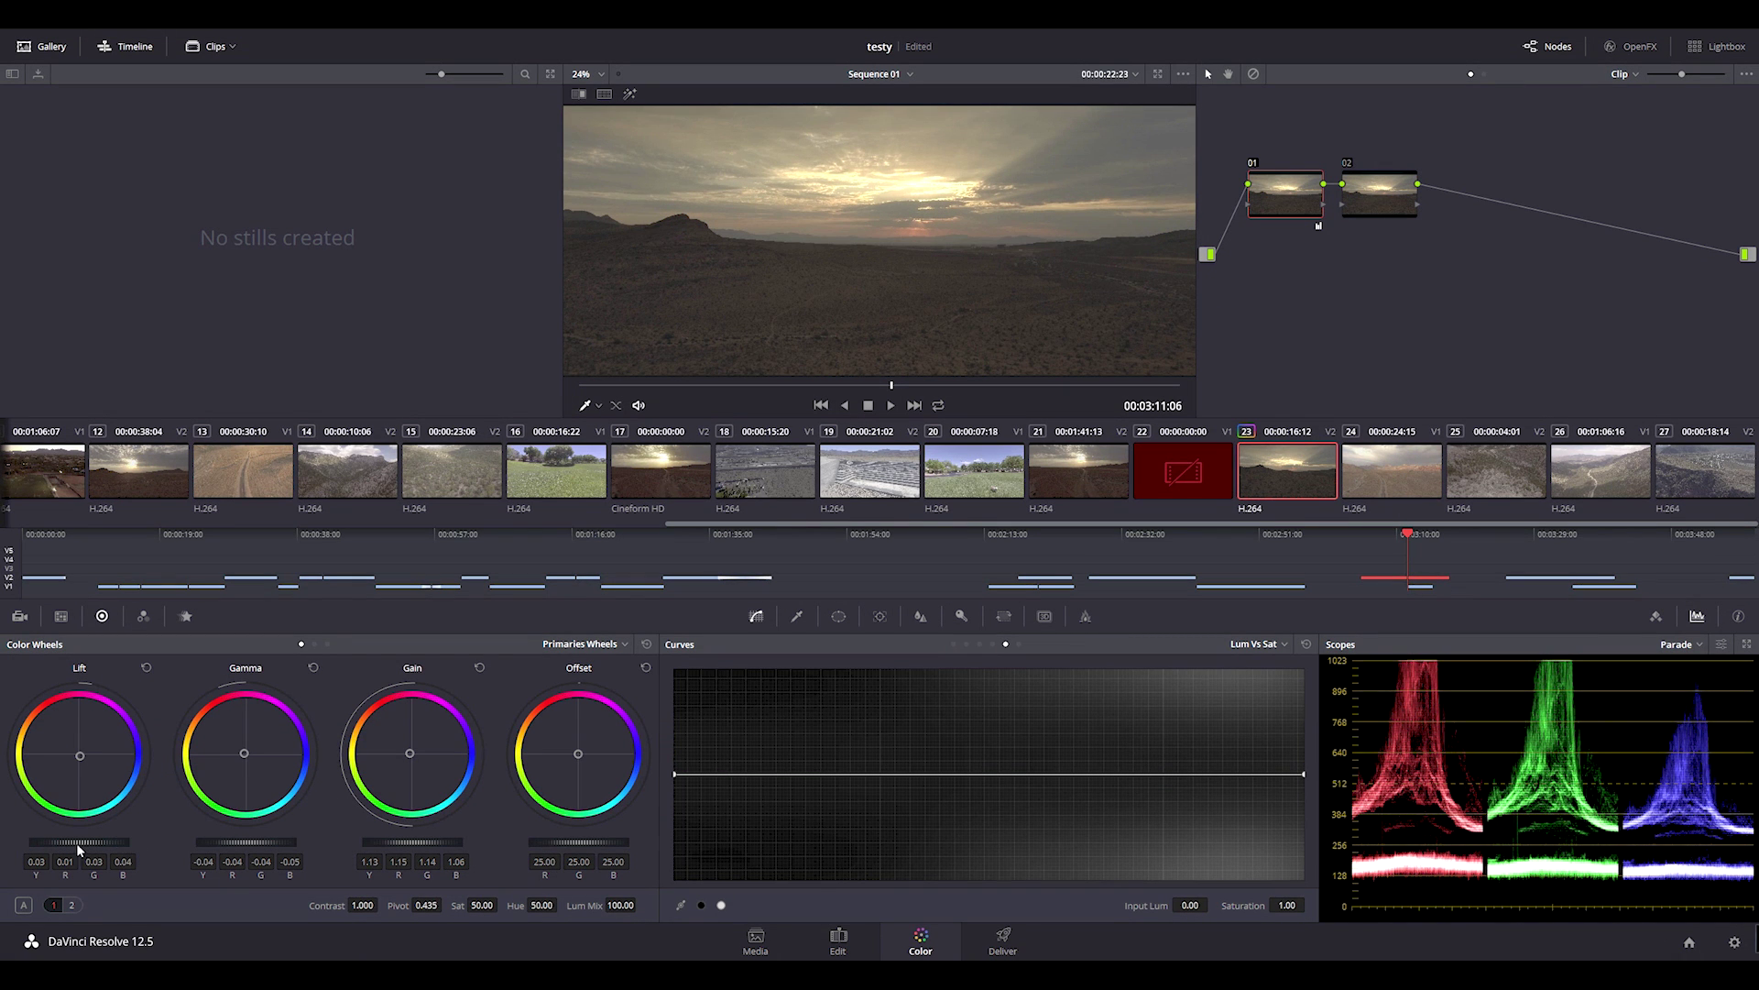
pyautogui.moveTo(78, 841); pyautogui.dragTo(41, 843)
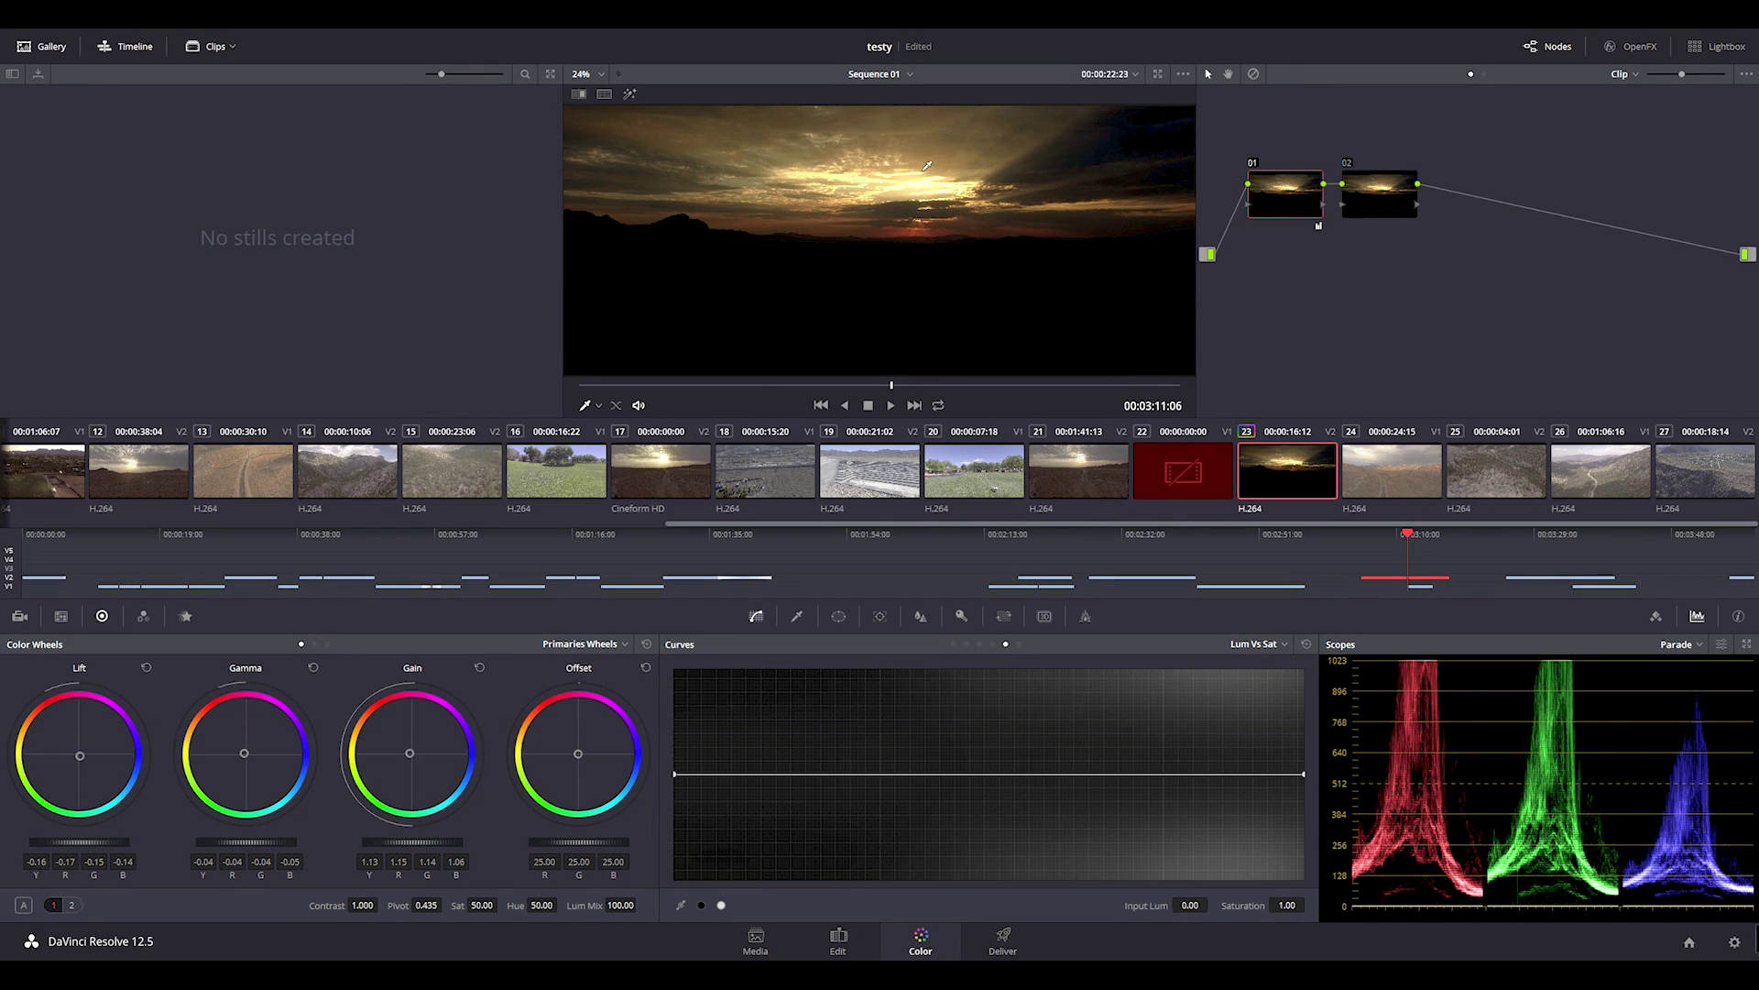
pyautogui.click(868, 282)
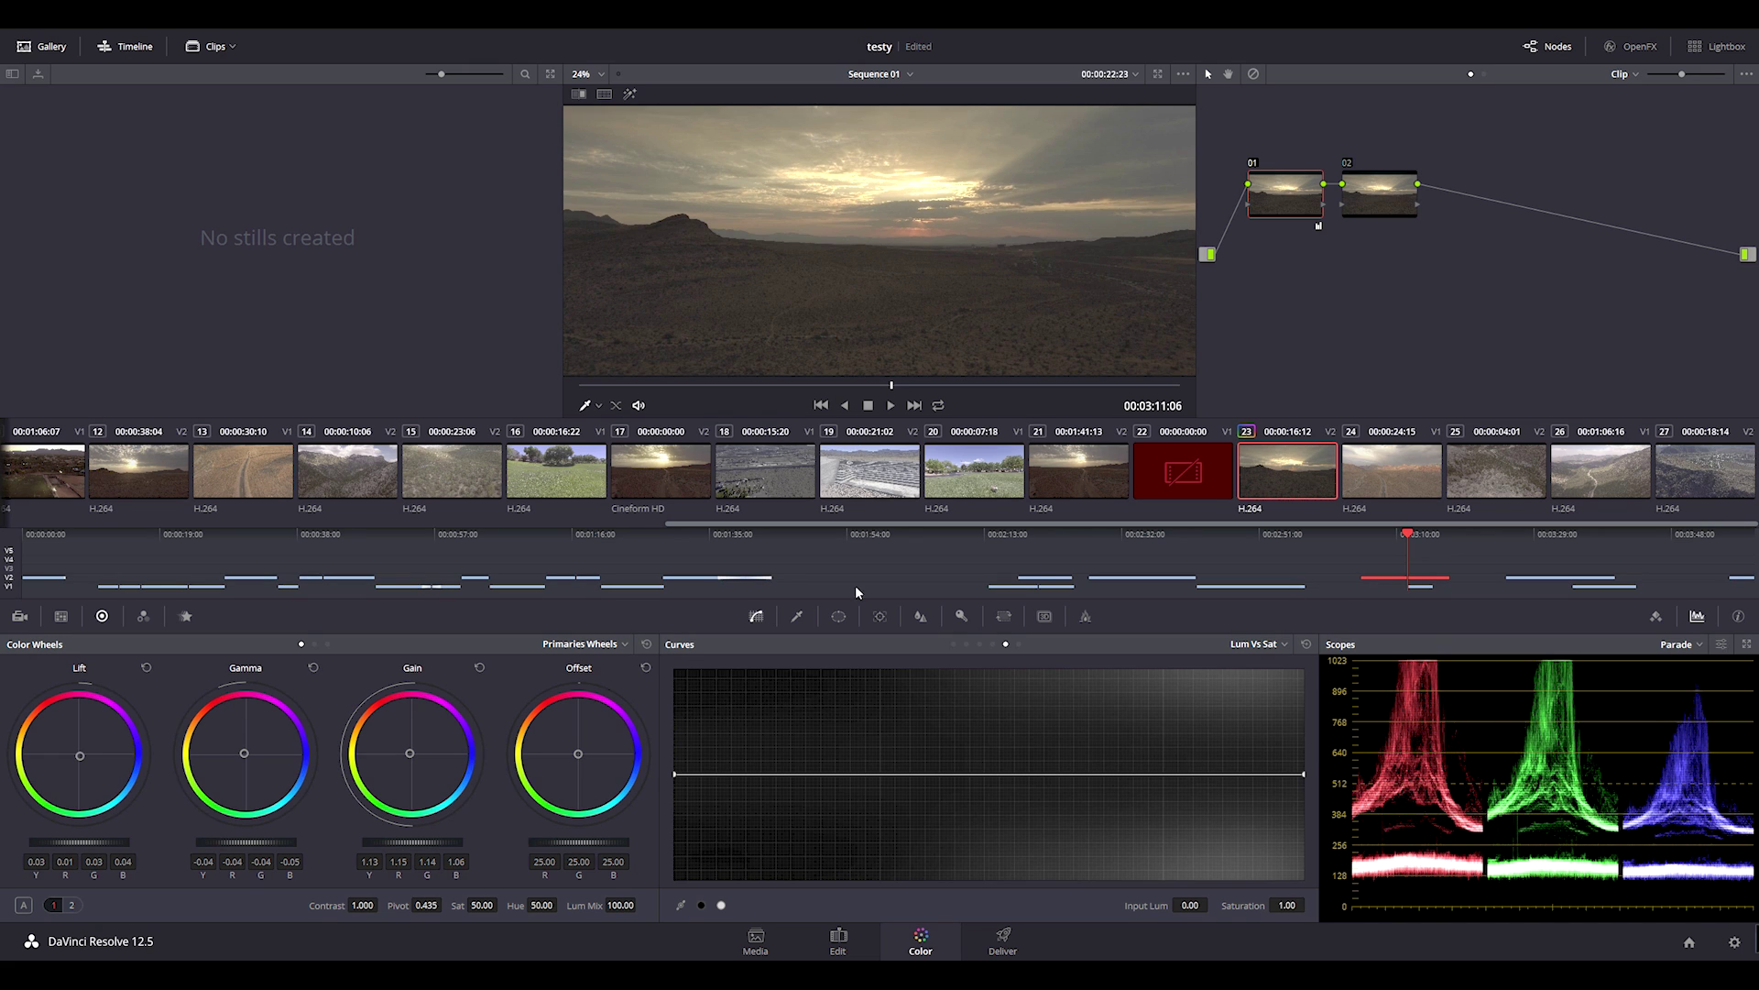
# Lower the Log wheels' Shadow level to -0.08 and return to the Primaries Wheels.
pyautogui.click(329, 645)
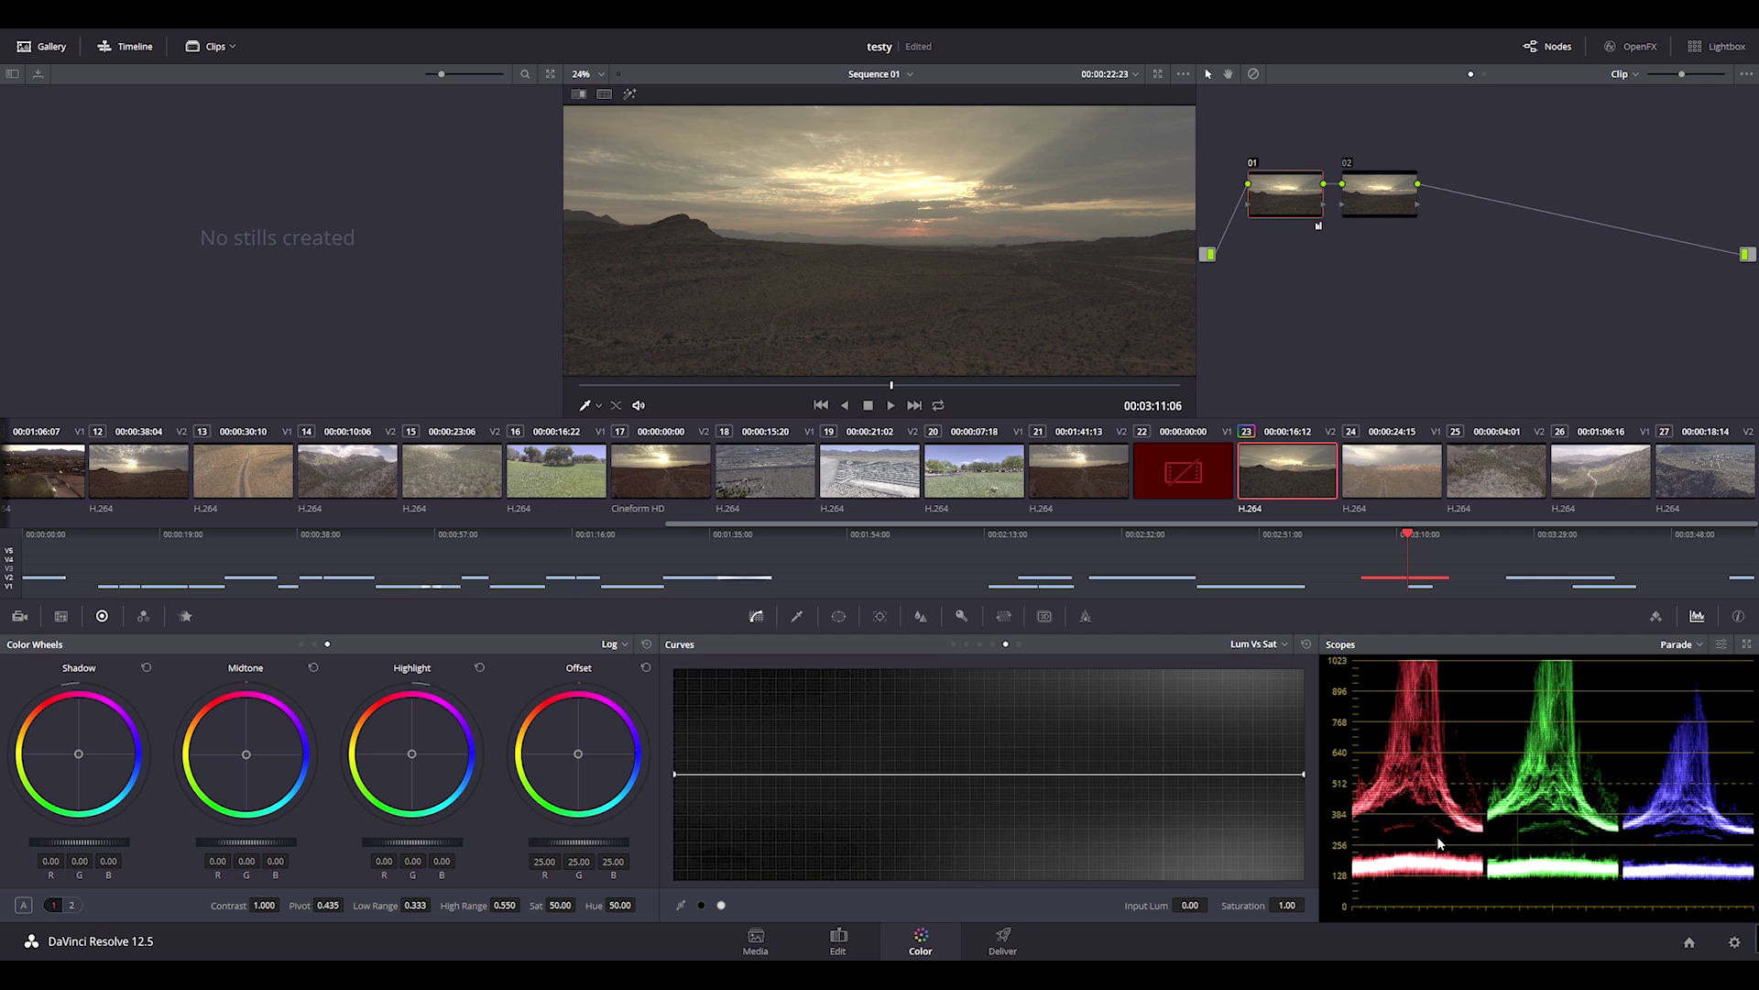
pyautogui.moveTo(115, 851)
pyautogui.mouseDown()
pyautogui.moveTo(69, 850)
pyautogui.moveTo(192, 850)
pyautogui.moveTo(78, 850)
pyautogui.moveTo(173, 868)
pyautogui.mouseUp()
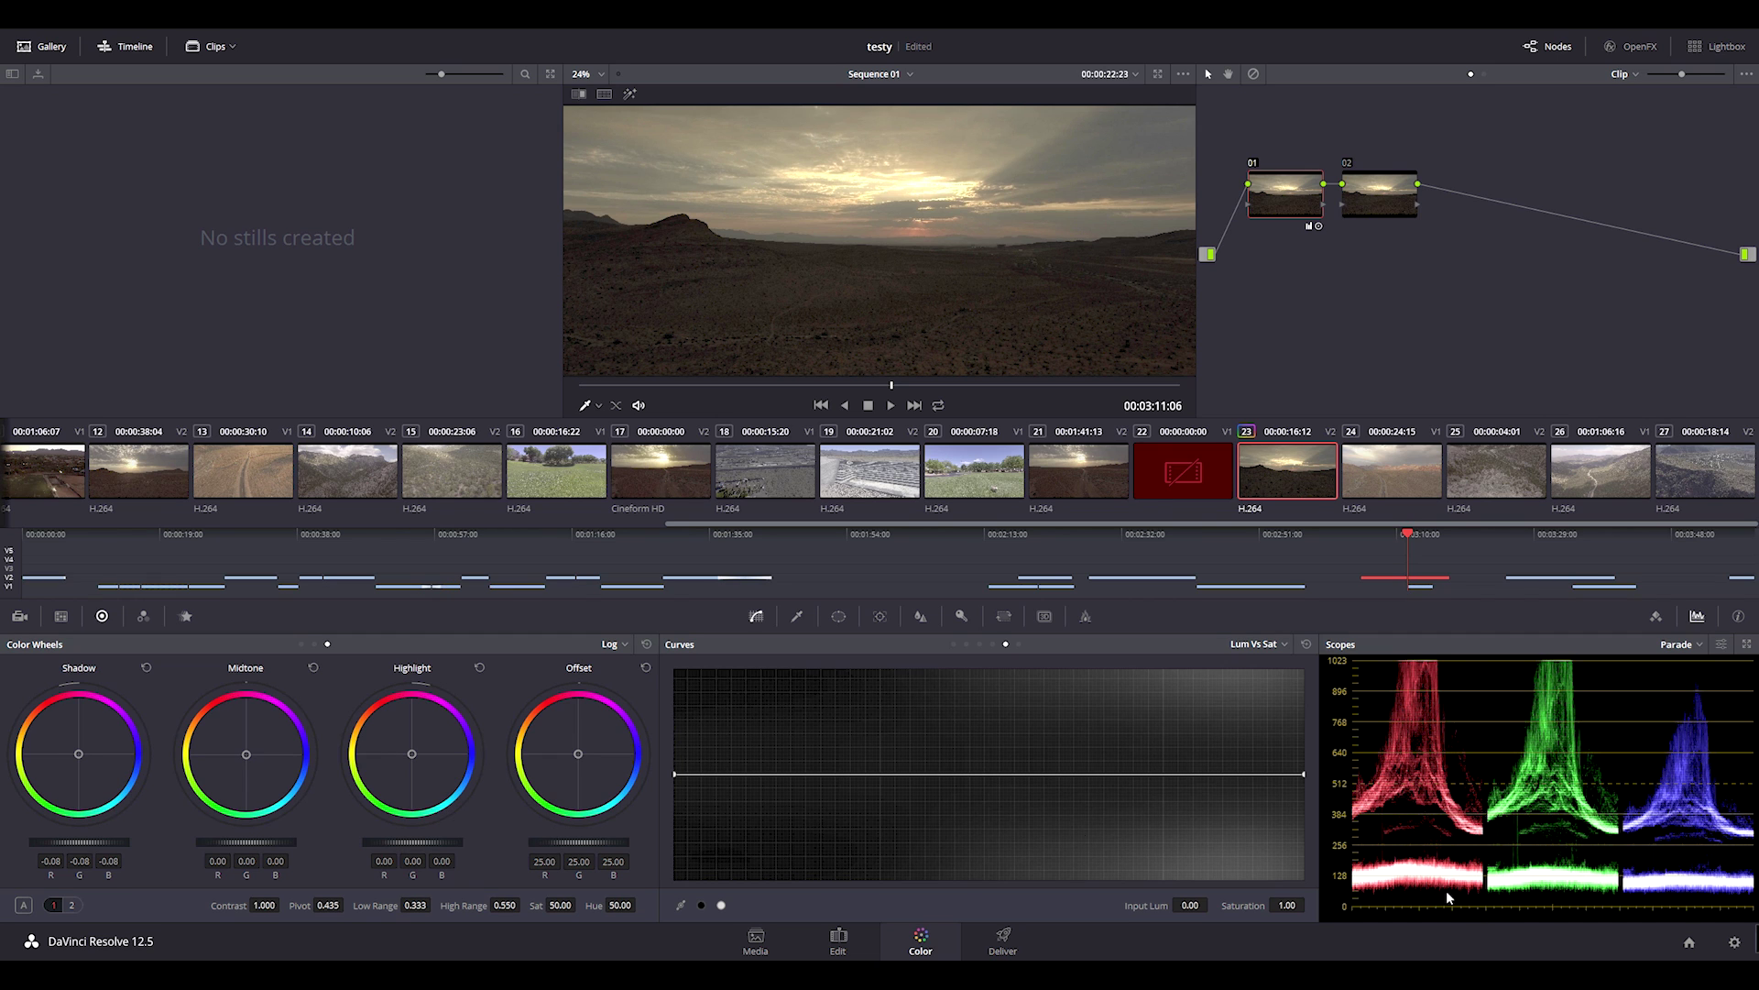
pyautogui.click(301, 645)
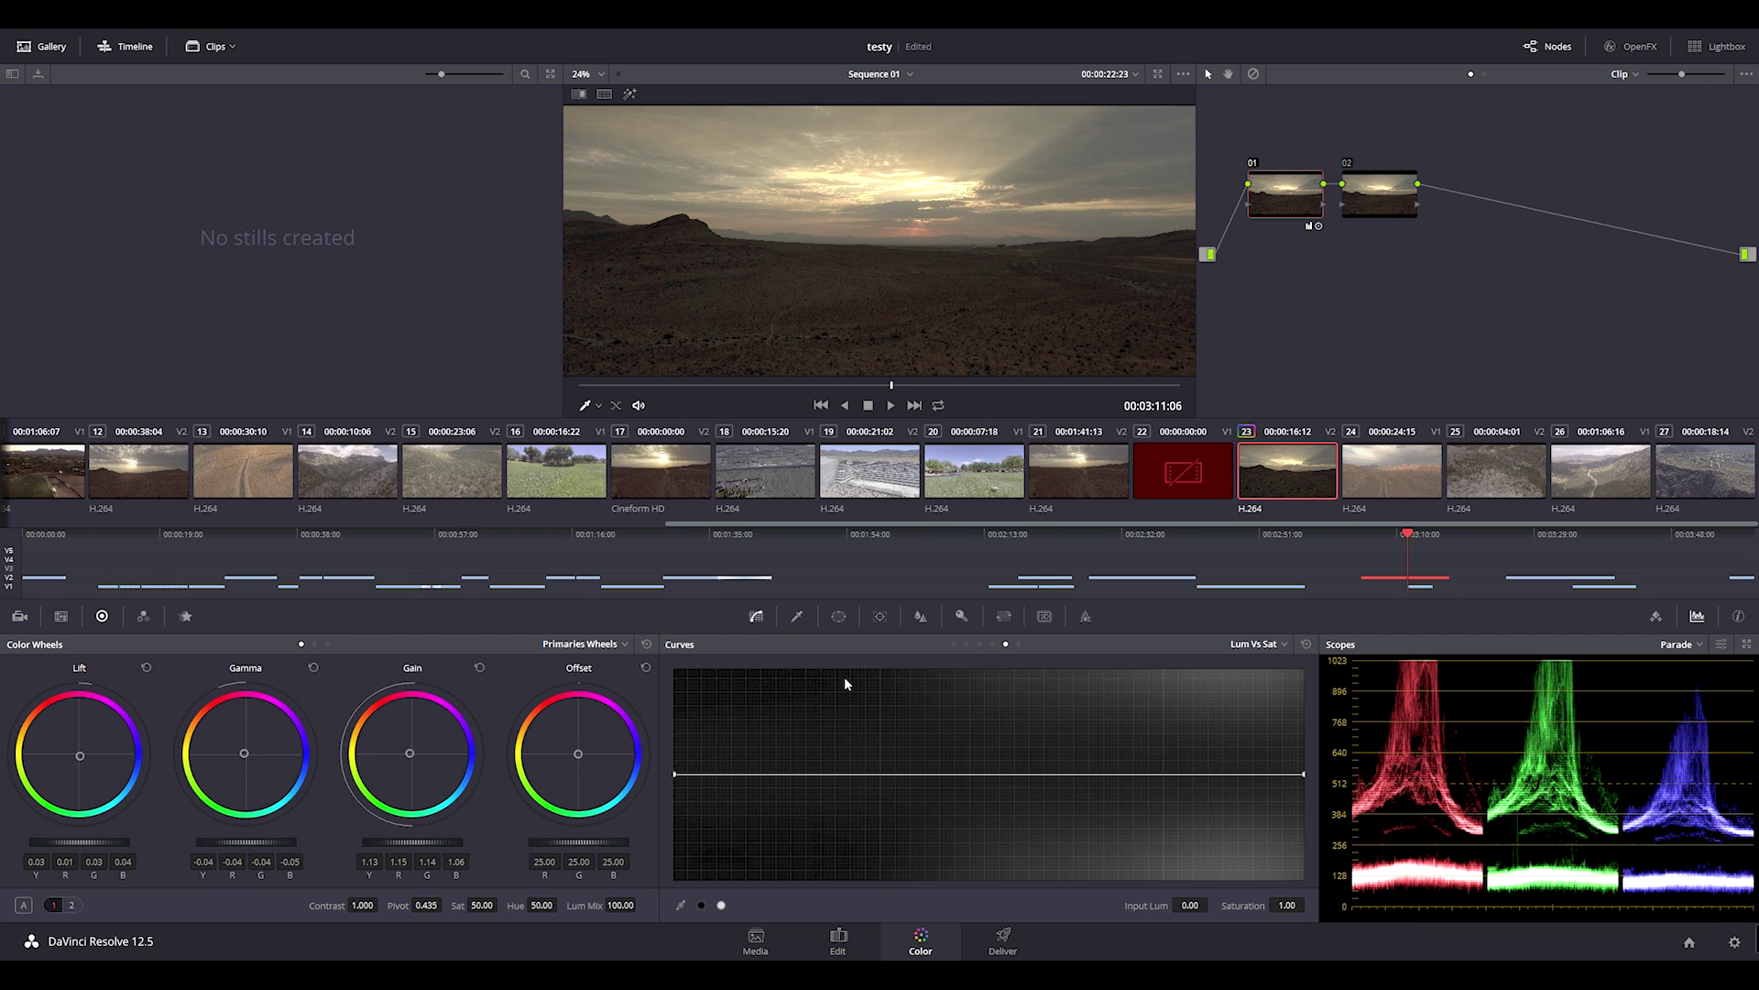
# Shape an S-curve on the Custom curve with a raised highlight point, a midtone anchor and a lowered shadow point.
pyautogui.click(954, 645)
pyautogui.moveTo(1070, 706); pyautogui.dragTo(1042, 692)
pyautogui.click(870, 789)
pyautogui.moveTo(870, 793); pyautogui.dragTo(875, 799)
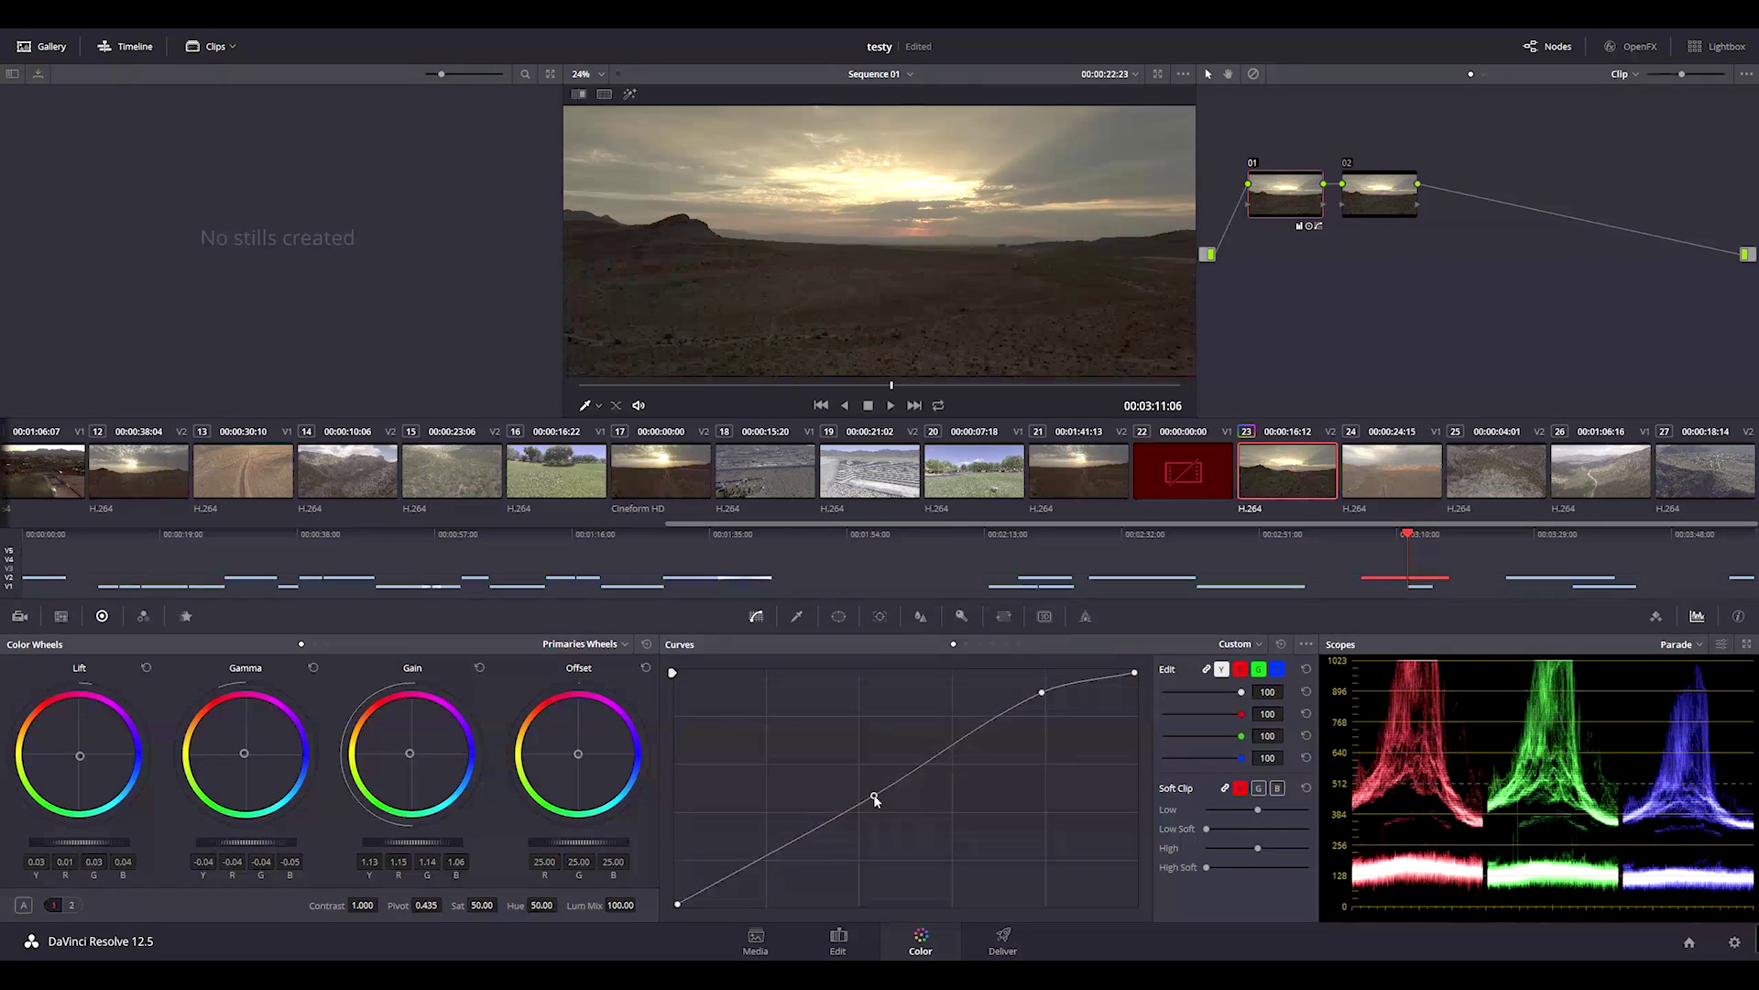
pyautogui.click(731, 882)
pyautogui.moveTo(732, 882); pyautogui.dragTo(734, 886)
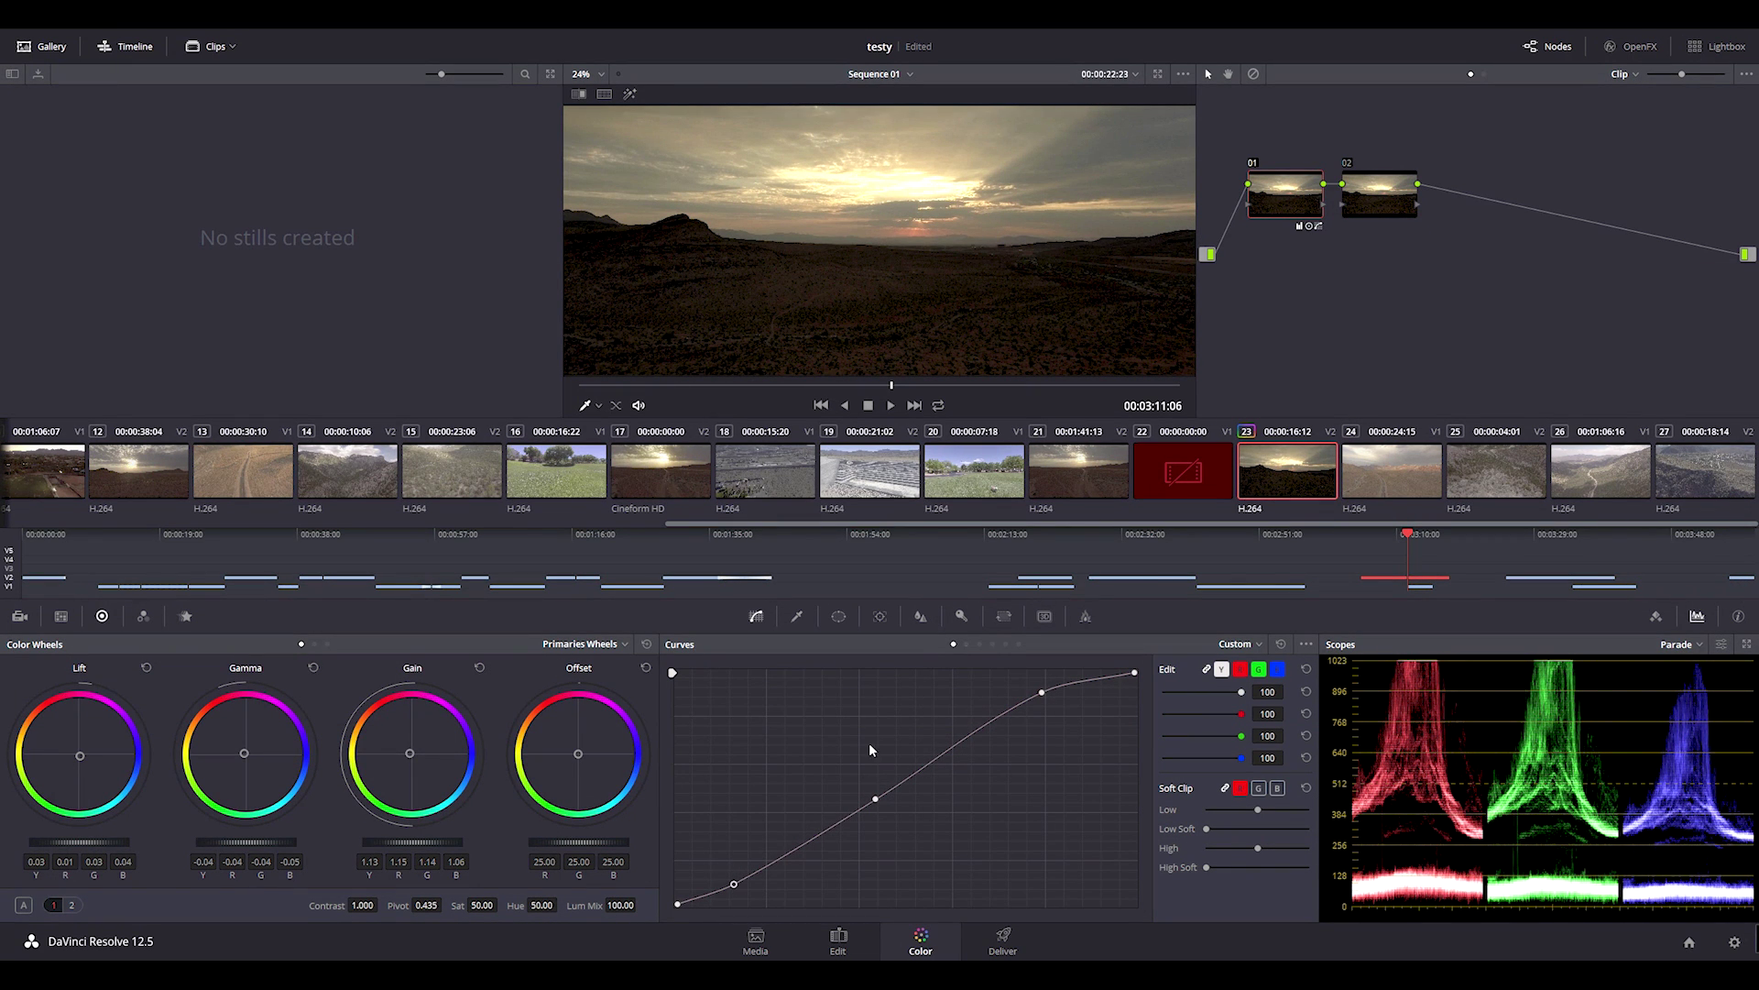
# Browse the hue, luminance and saturation curve types, and sample the glowing sky onto the Hue Vs Sat curve.
pyautogui.click(982, 645)
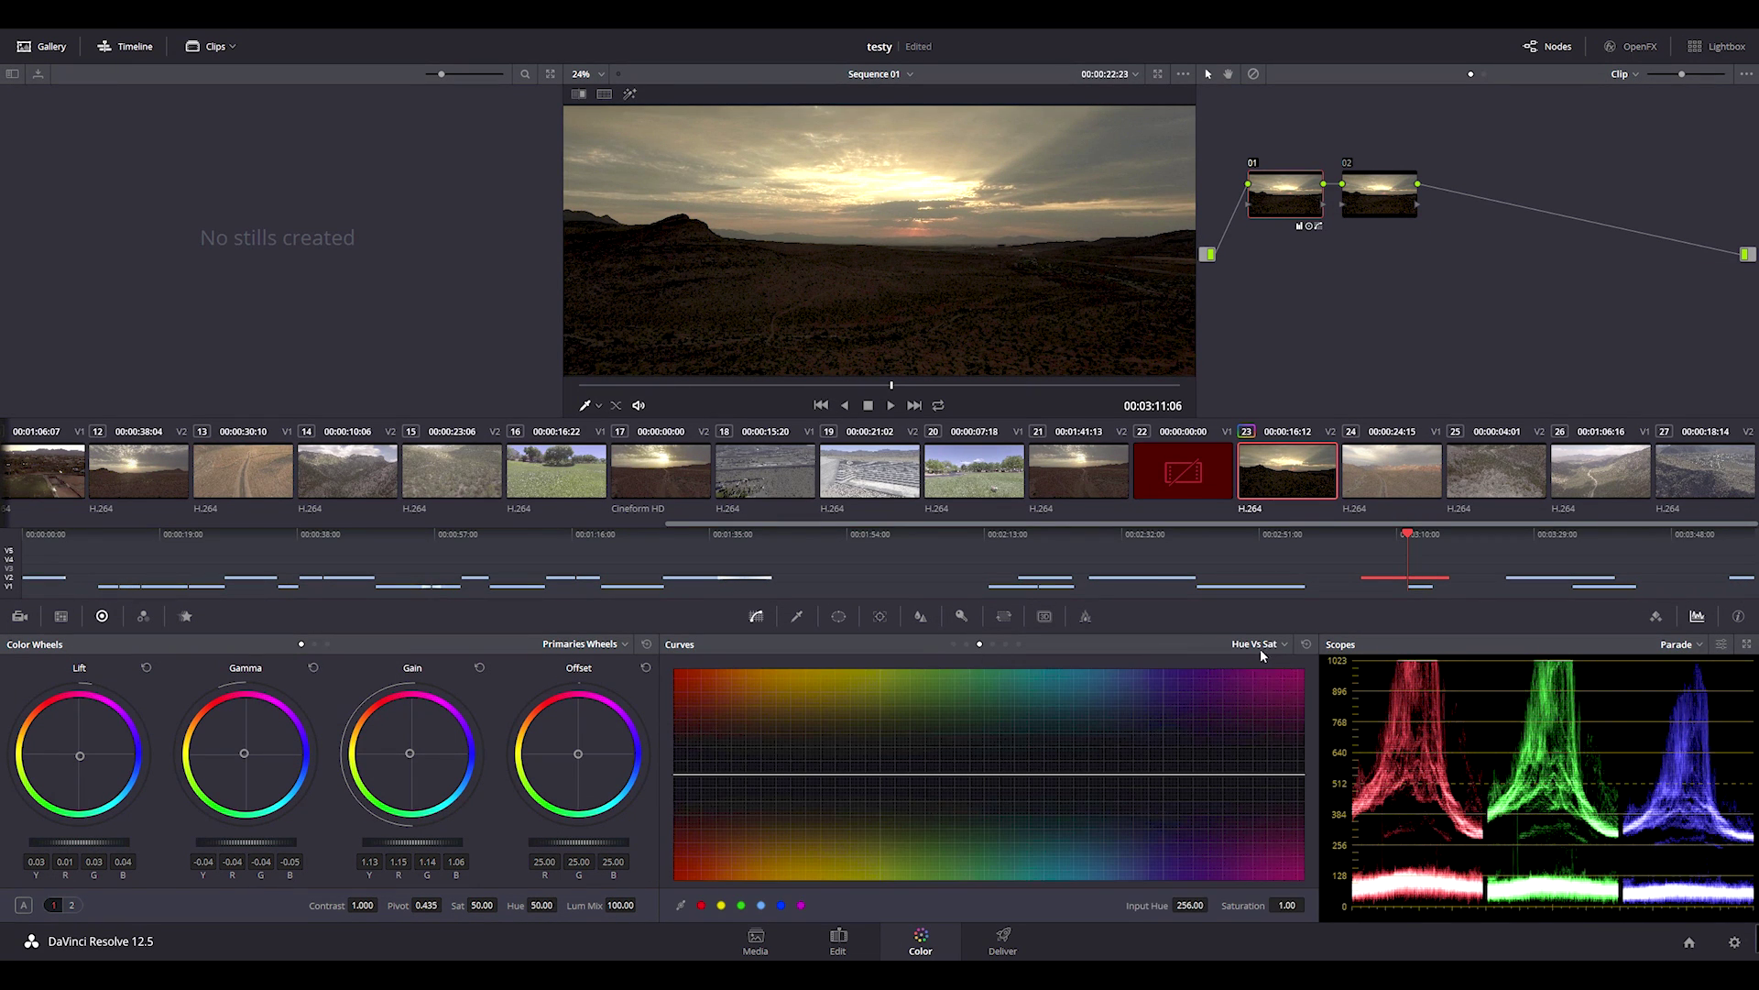
pyautogui.click(993, 644)
pyautogui.click(1006, 645)
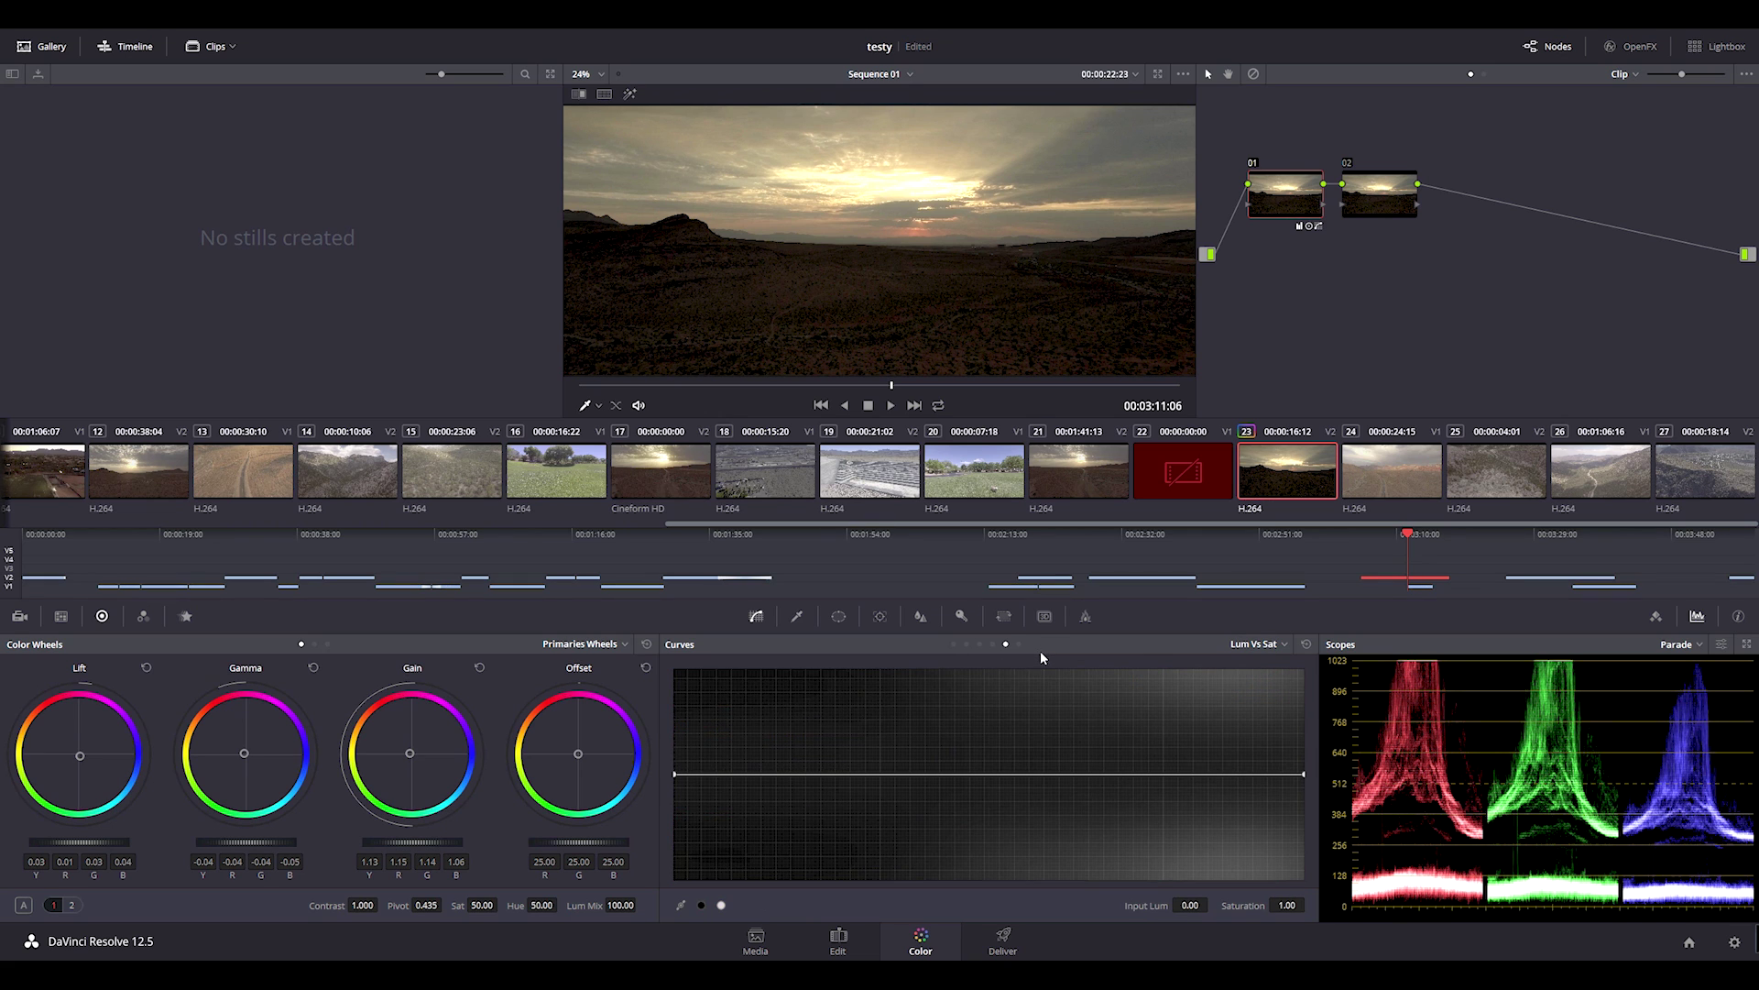
pyautogui.click(1019, 645)
pyautogui.click(966, 645)
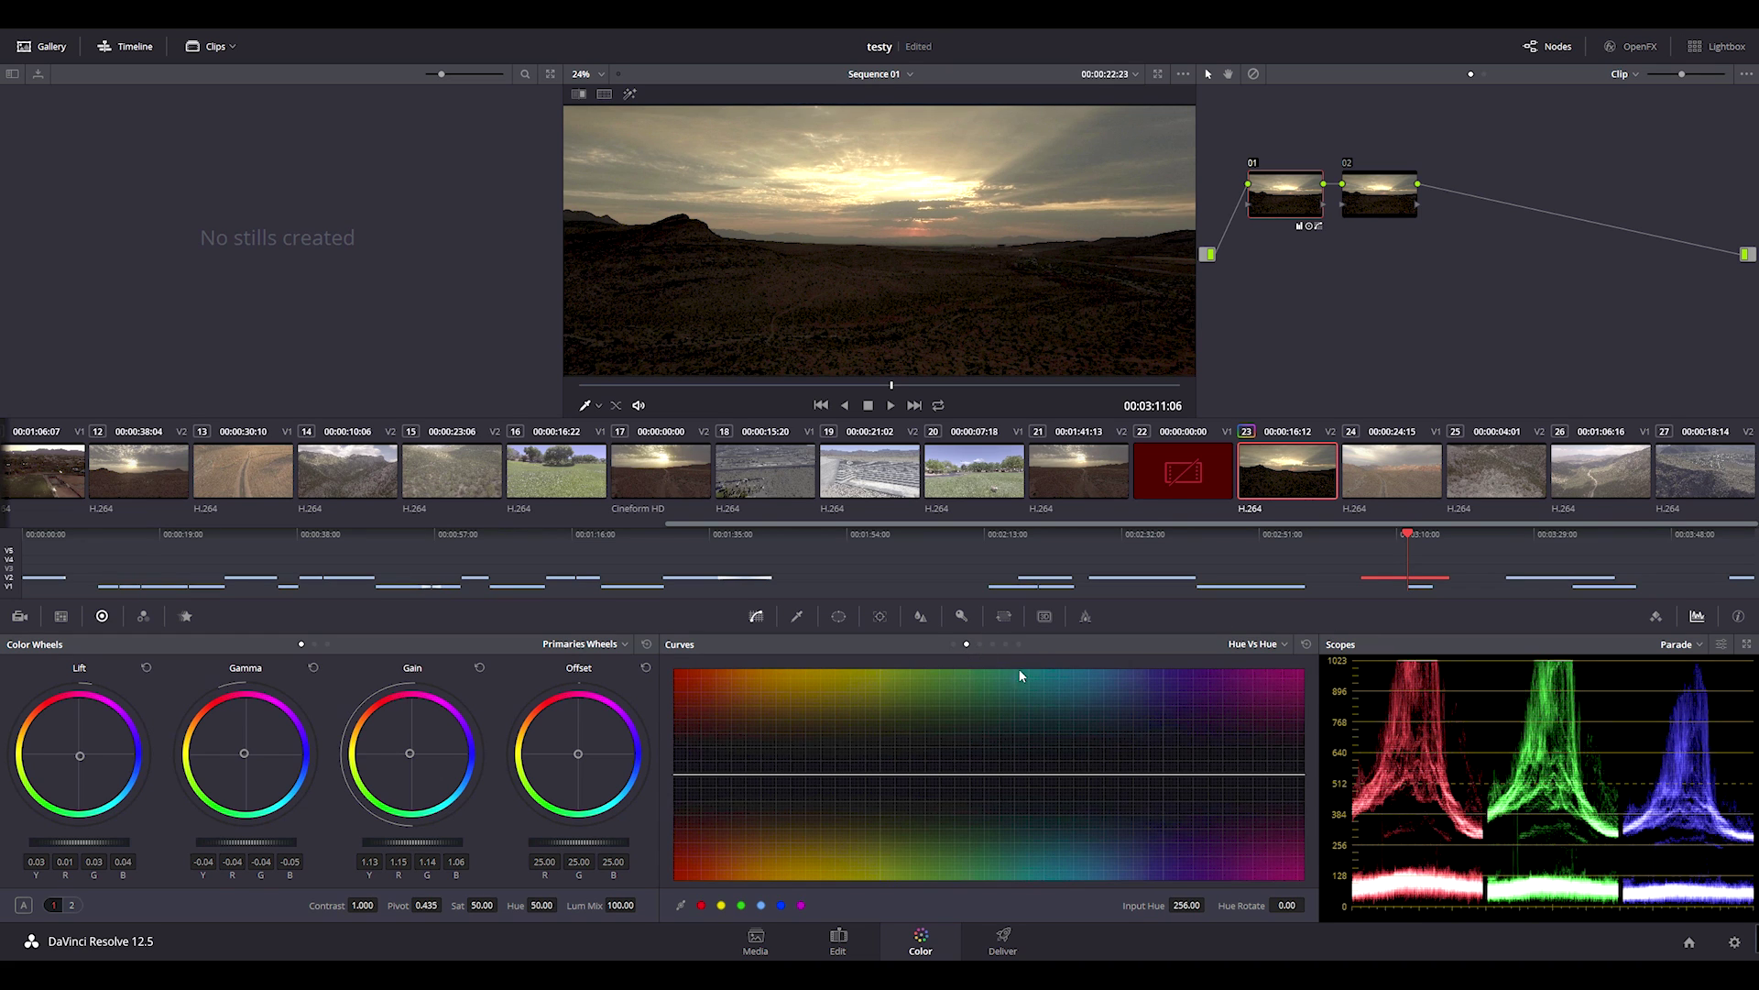
pyautogui.click(979, 645)
pyautogui.click(961, 169)
# Try raising the yellows on the Hue Vs Sat curve to 1.76 and cutting them to 0.01, and undo the edits.
pyautogui.click(904, 774)
pyautogui.moveTo(766, 774); pyautogui.dragTo(778, 697)
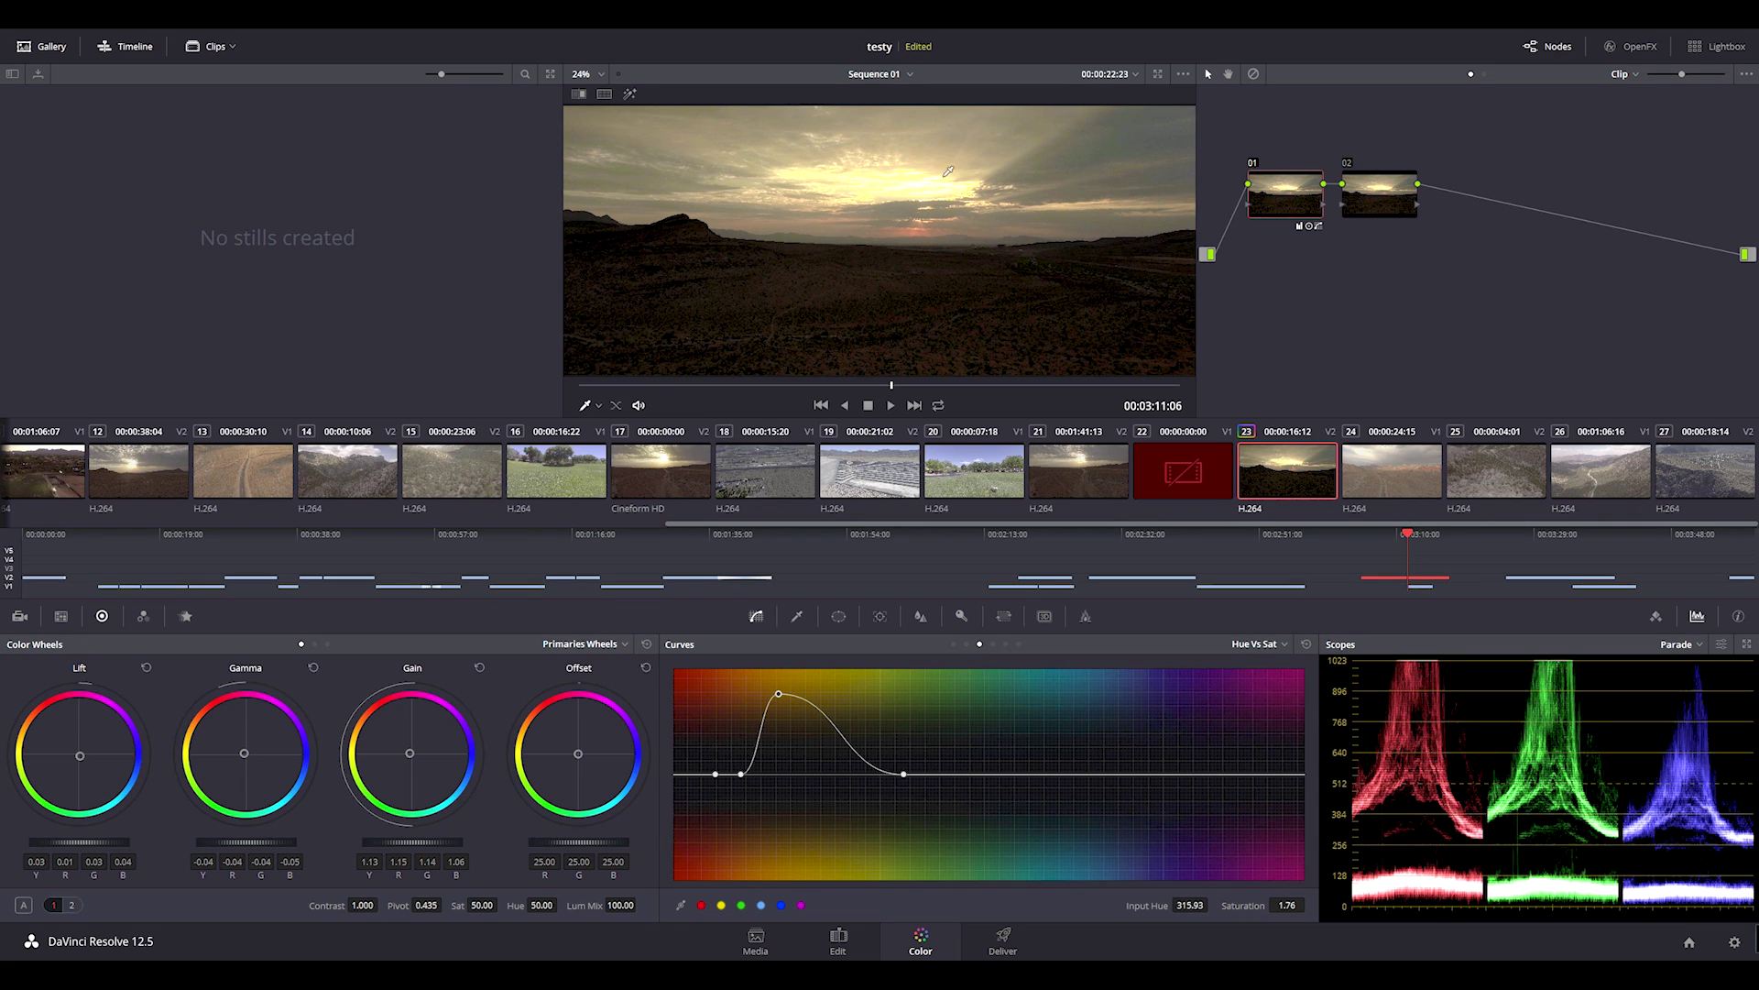
pyautogui.moveTo(778, 697); pyautogui.dragTo(803, 905)
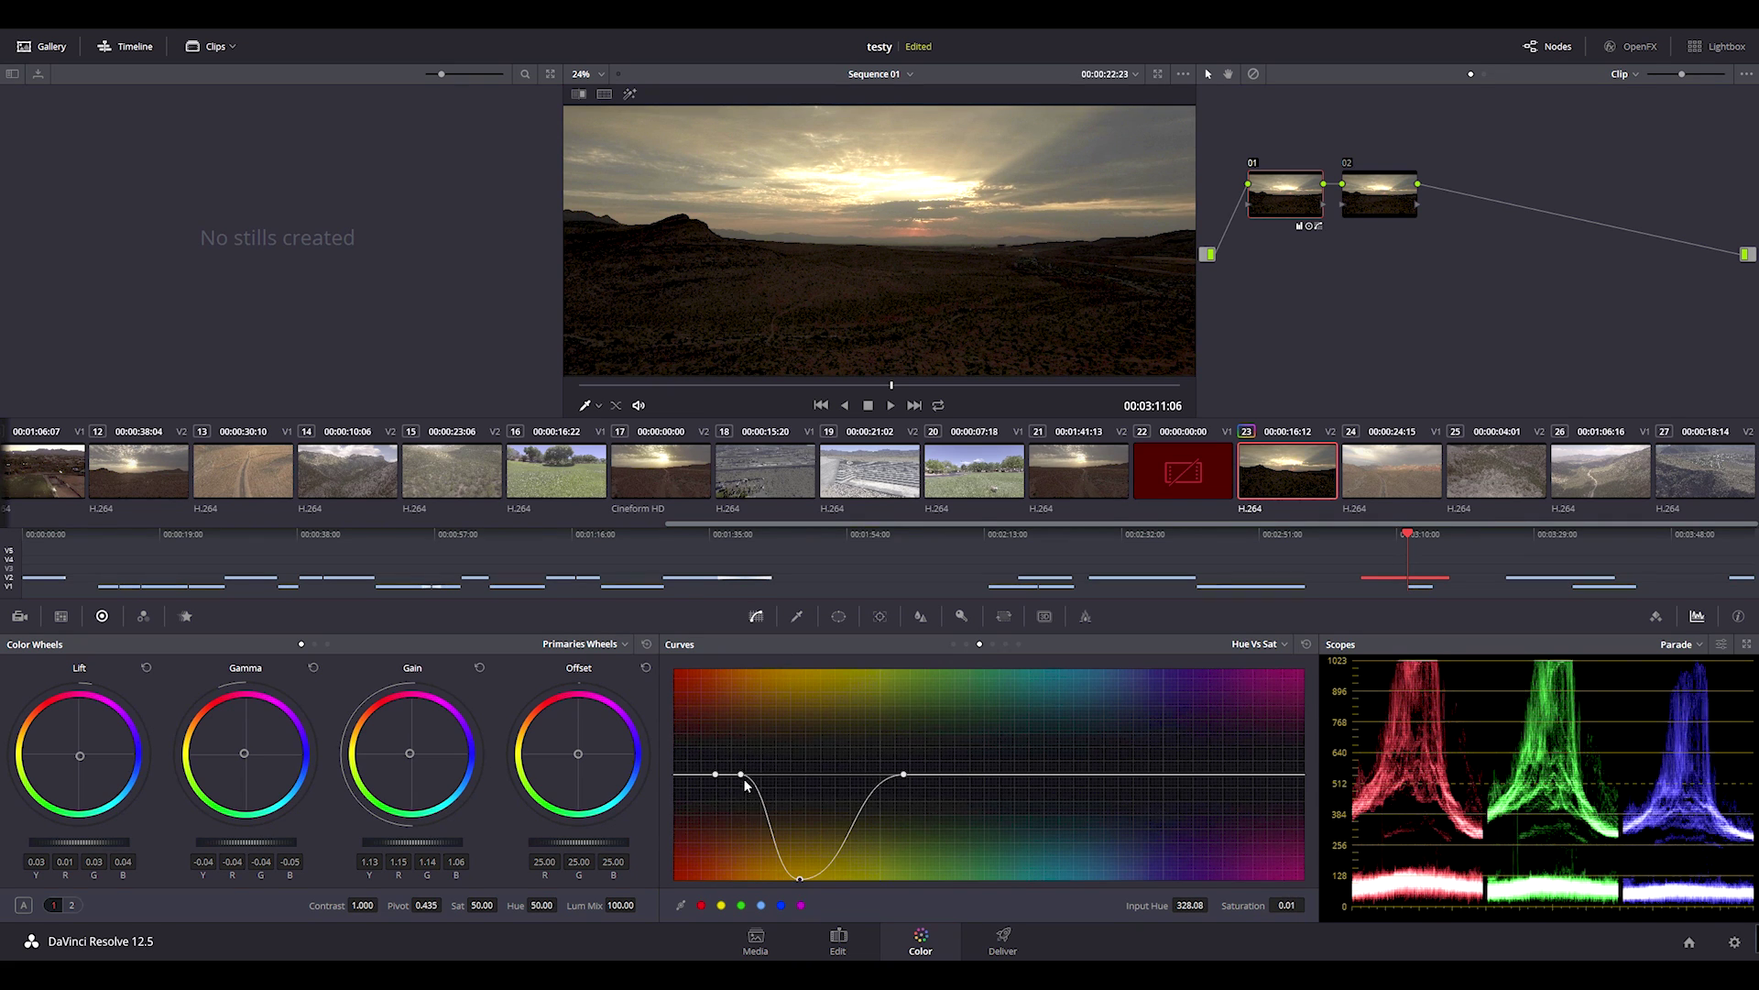
pyautogui.moveTo(741, 775); pyautogui.dragTo(741, 823)
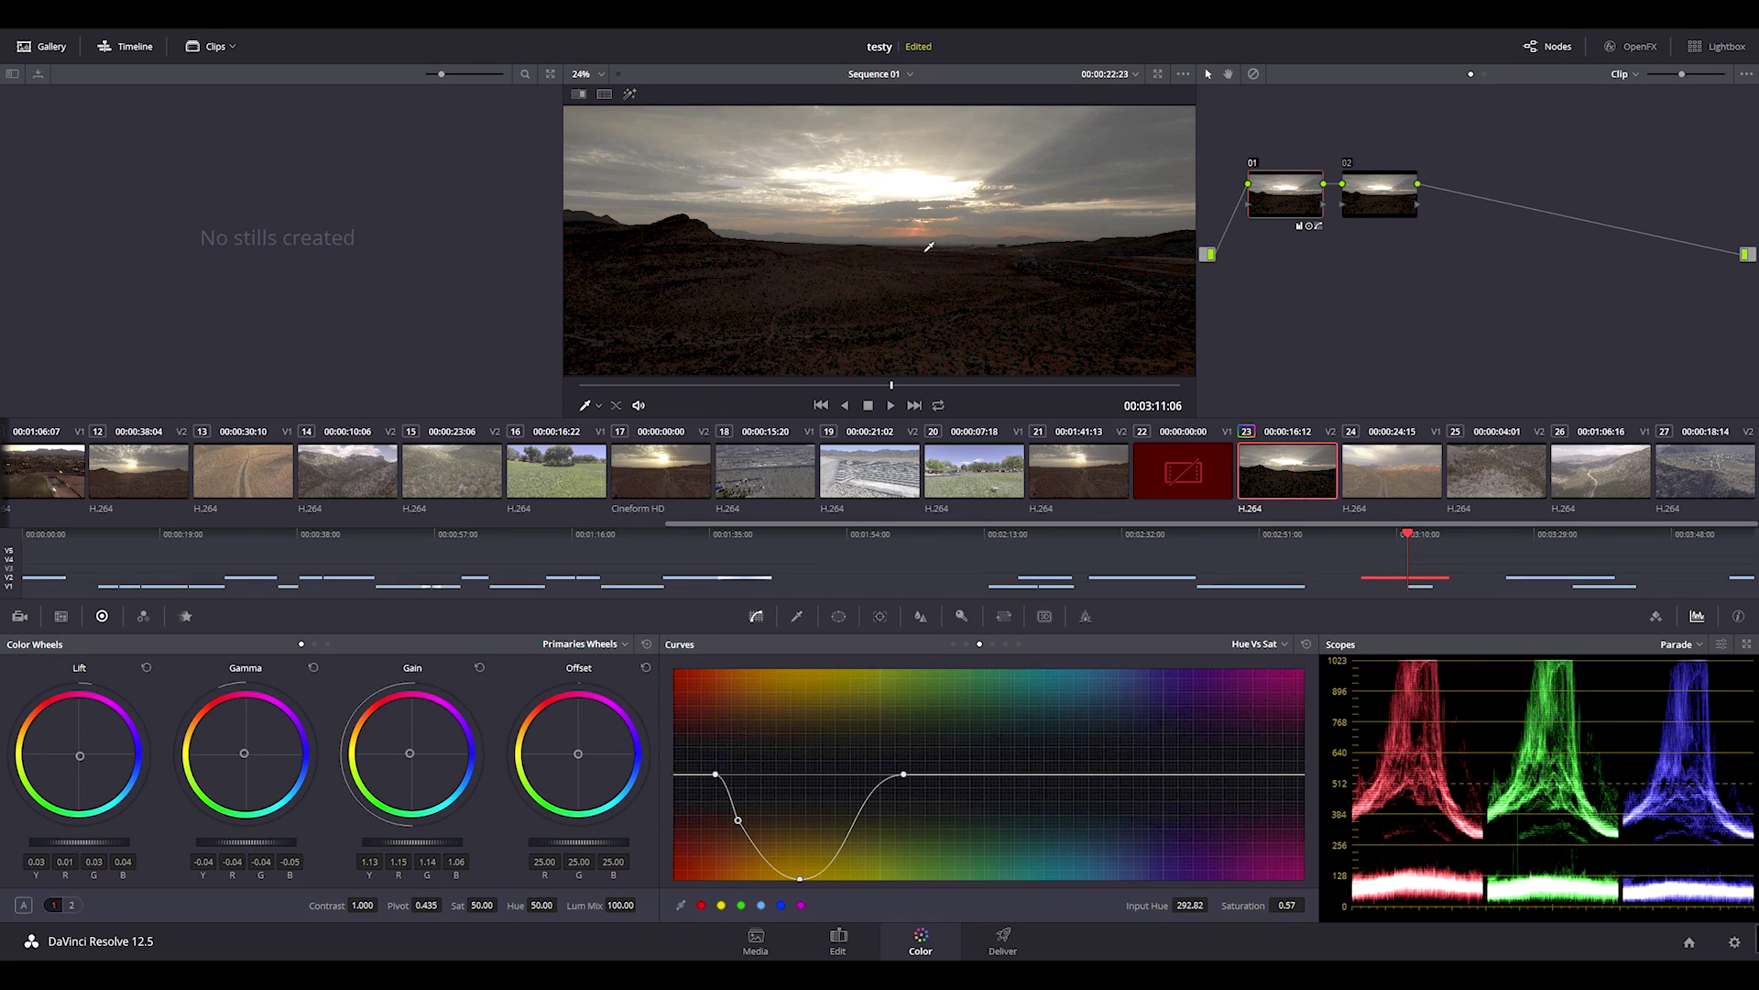
pyautogui.moveTo(716, 774)
pyautogui.mouseDown()
pyautogui.moveTo(708, 689)
pyautogui.moveTo(693, 793)
pyautogui.mouseUp()
pyautogui.hotkey('ctrl', 'z')
pyautogui.hotkey('ctrl', 'z')
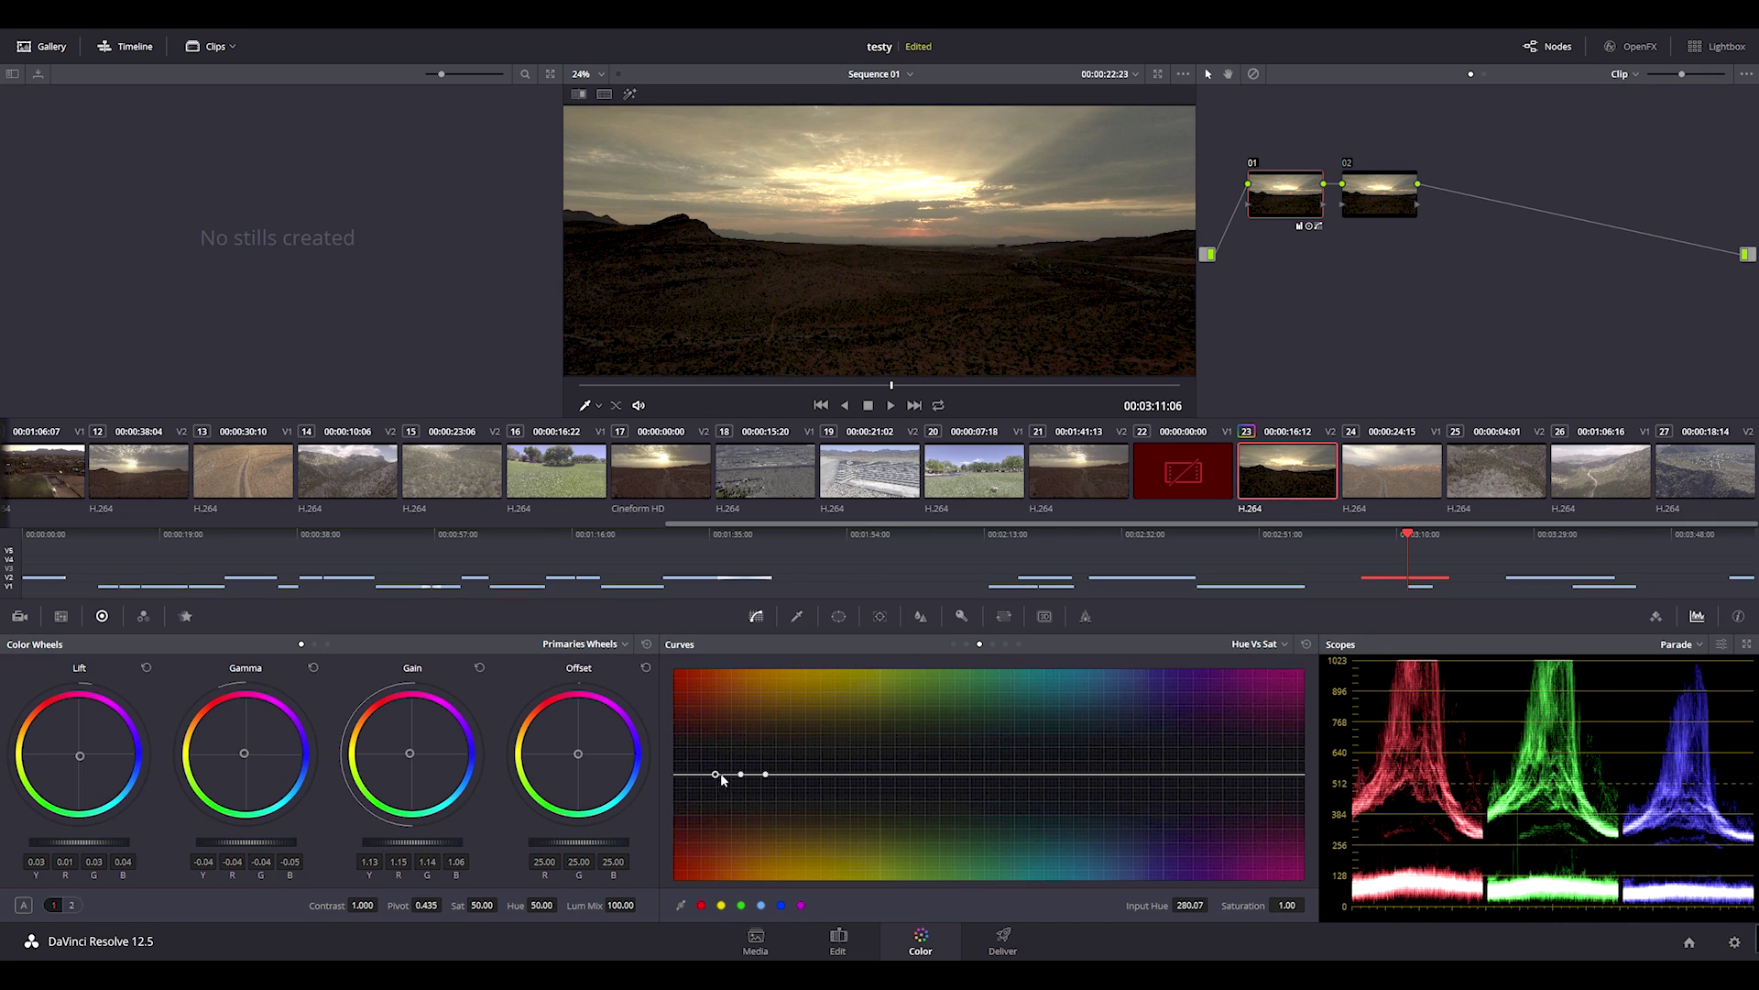
# Lower the red-orange point of the Hue Vs Sat curve to 0.93 saturation and adjust the curve around it.
pyautogui.moveTo(715, 776)
pyautogui.mouseDown()
pyautogui.moveTo(716, 871)
pyautogui.moveTo(706, 788)
pyautogui.mouseUp()
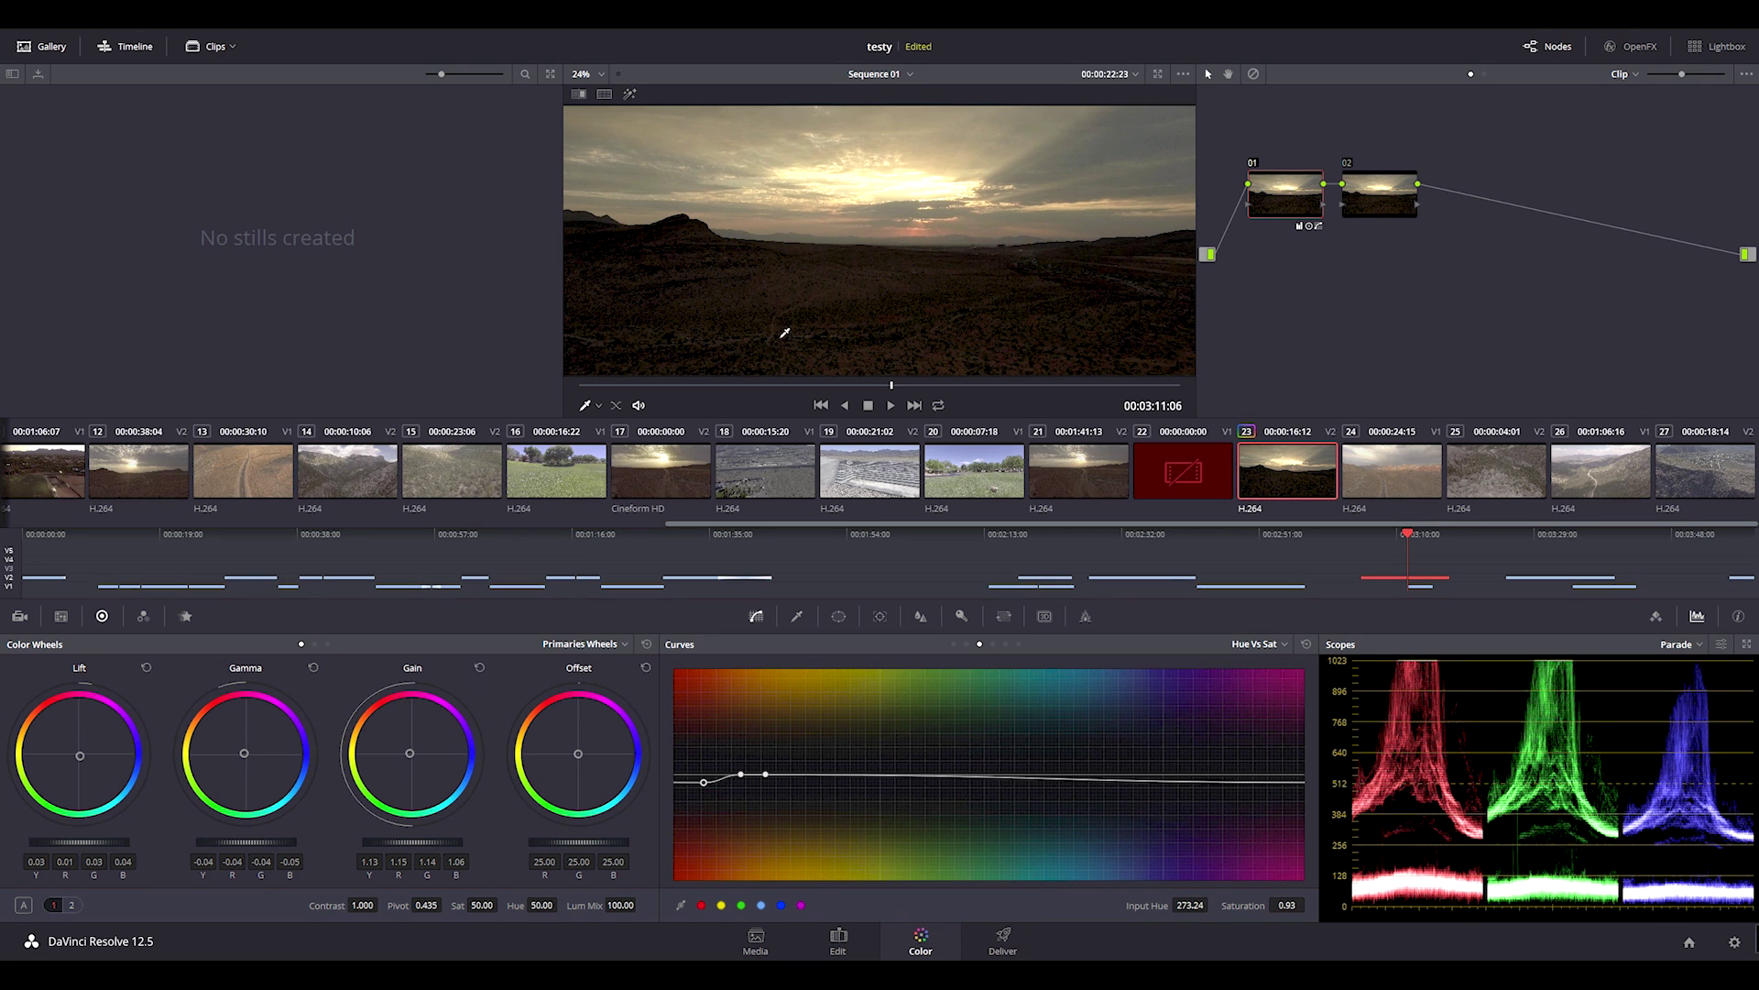
pyautogui.click(740, 774)
pyautogui.moveTo(682, 790)
pyautogui.mouseDown()
pyautogui.moveTo(676, 811)
pyautogui.moveTo(672, 753)
pyautogui.moveTo(663, 778)
pyautogui.mouseUp()
# Look at the Hue Vs Lum curve, and on Lum Vs Sat try shadow saturation 0.00 with highlight saturation 2.00.
pyautogui.click(993, 645)
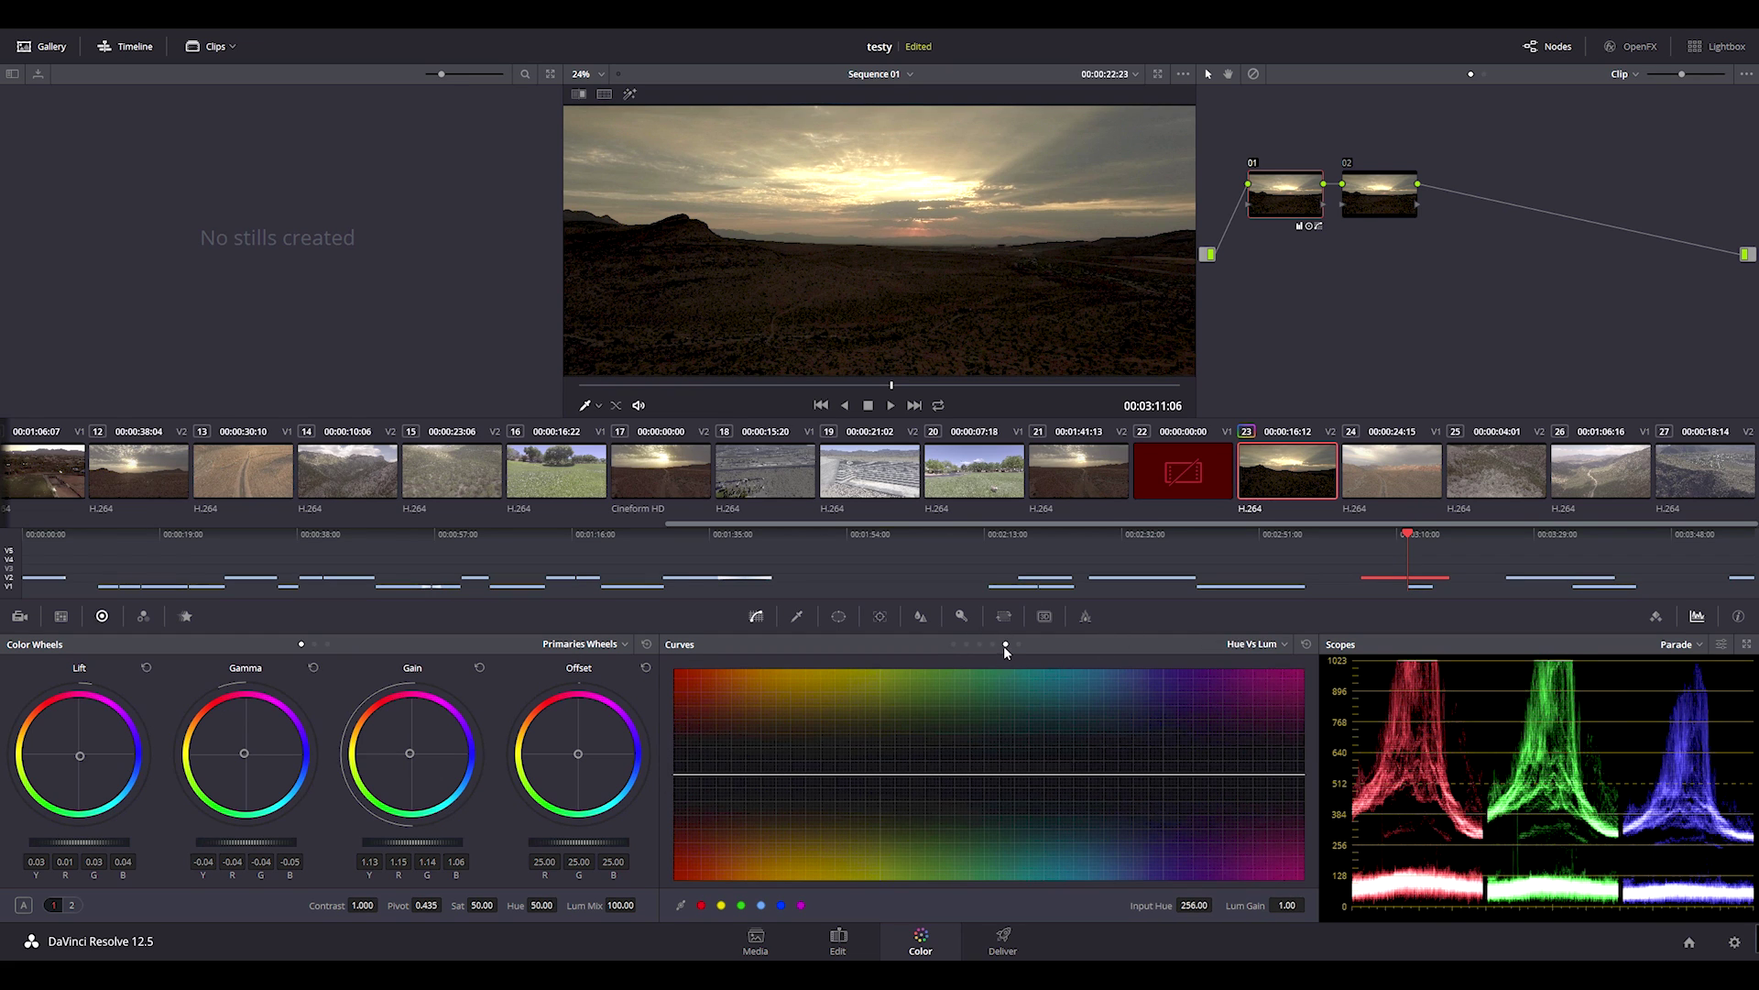
pyautogui.click(1005, 645)
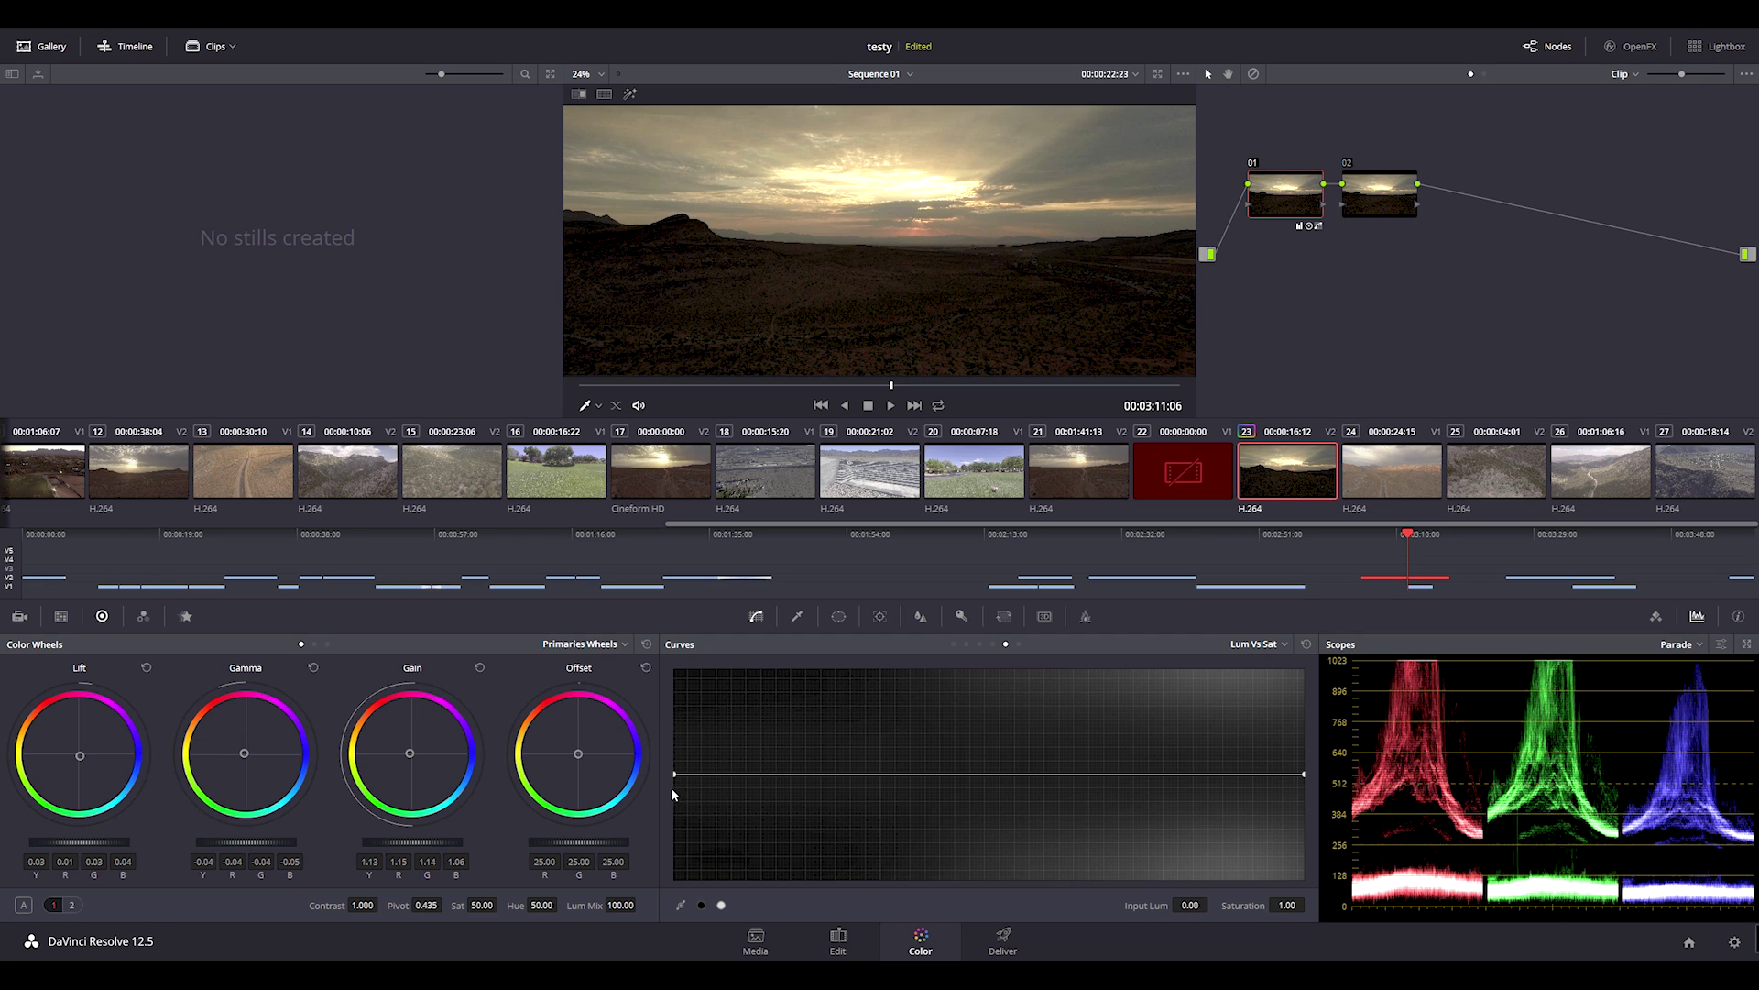
pyautogui.moveTo(676, 775); pyautogui.dragTo(676, 878)
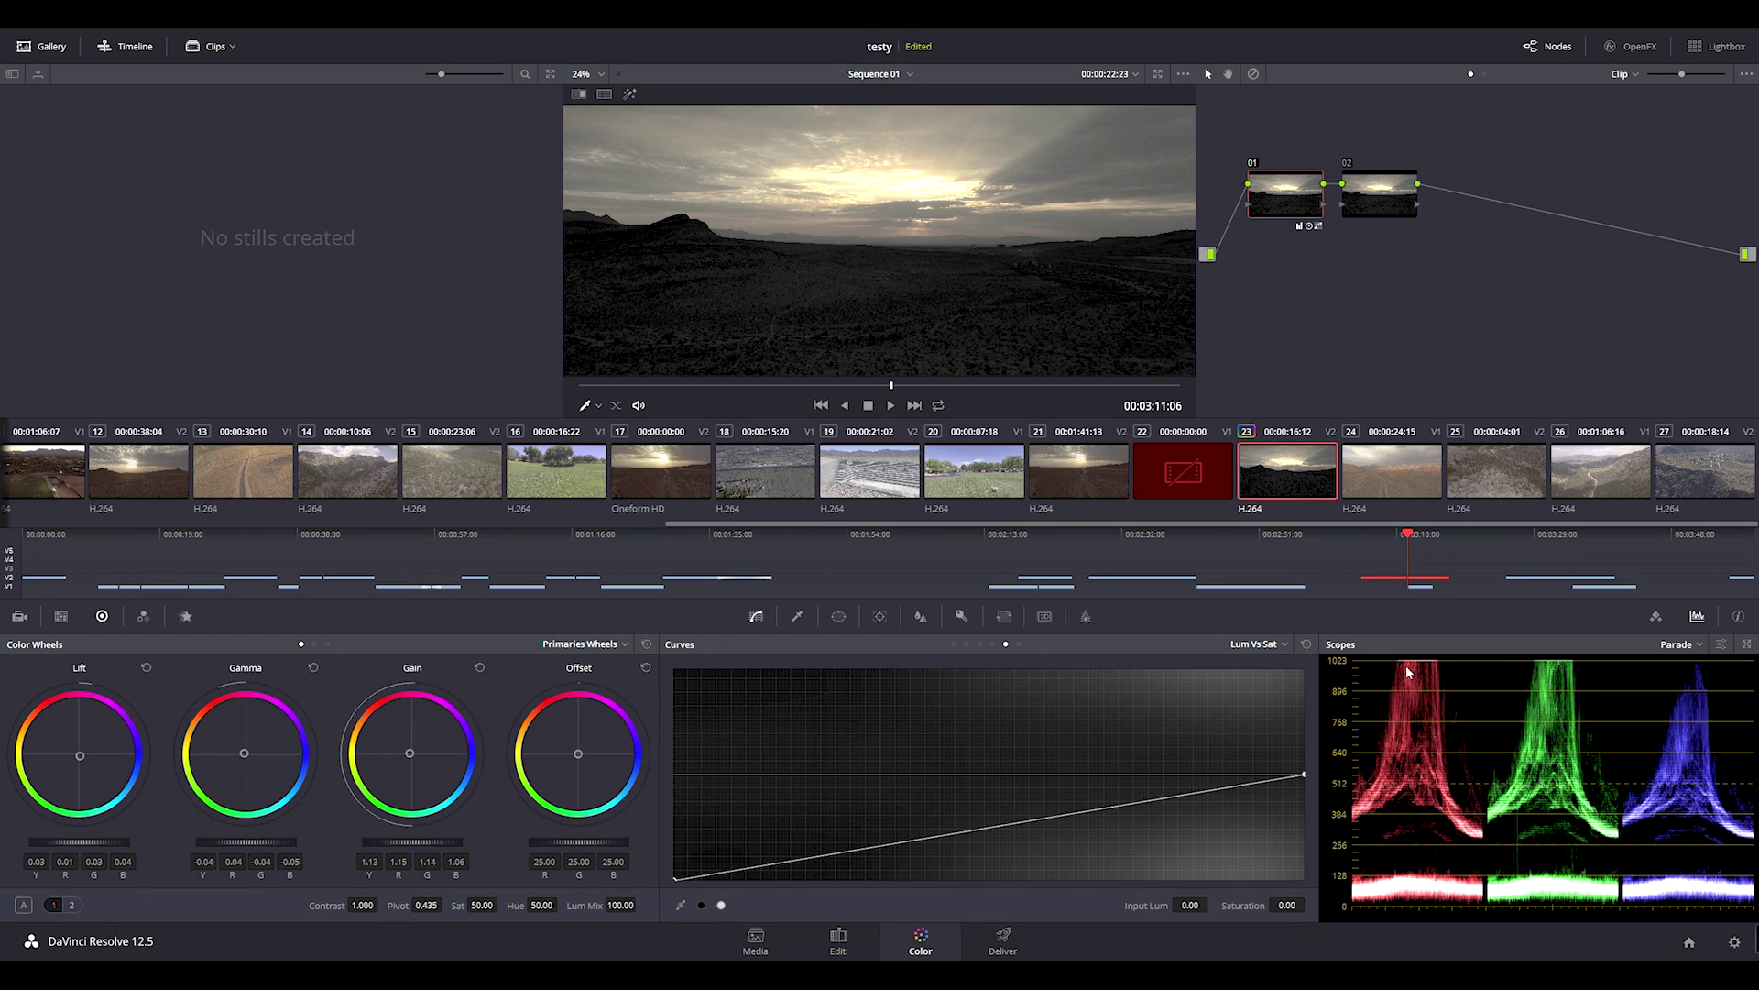
pyautogui.moveTo(1299, 775); pyautogui.dragTo(1303, 671)
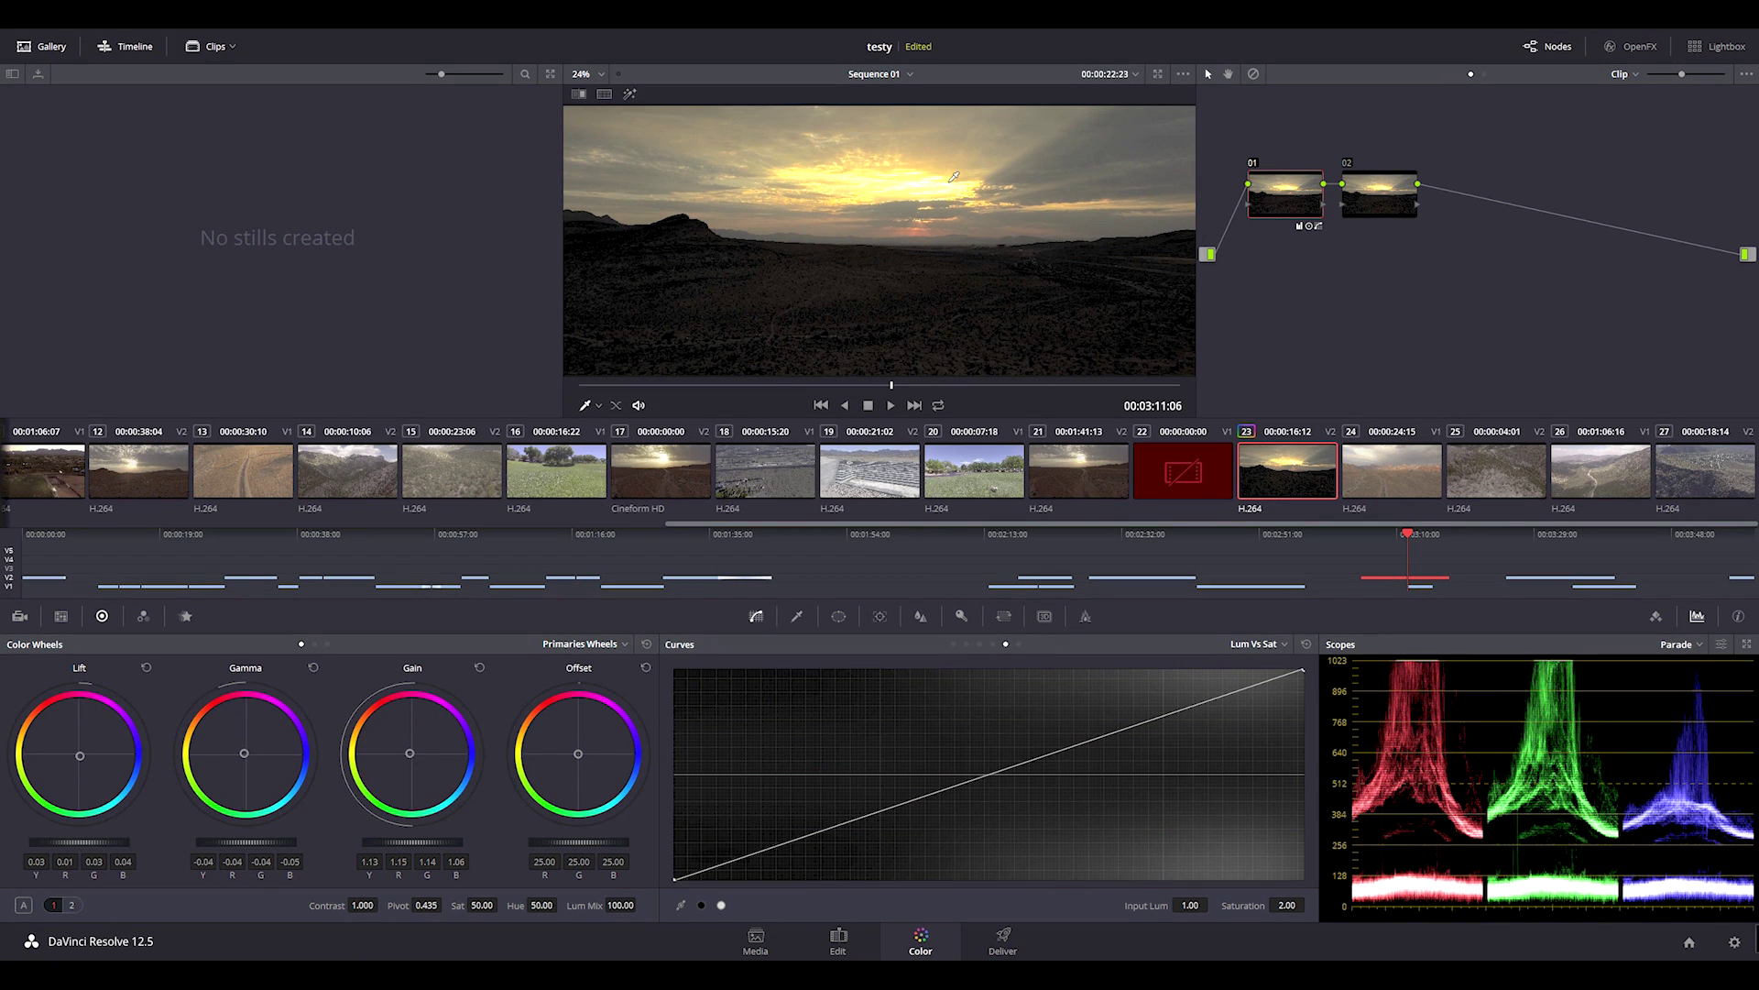
# On the Lum Vs Sat curve, set the highlight end to 0.00 saturation and the shadow end to 1.04.
pyautogui.moveTo(1301, 674); pyautogui.dragTo(1272, 958)
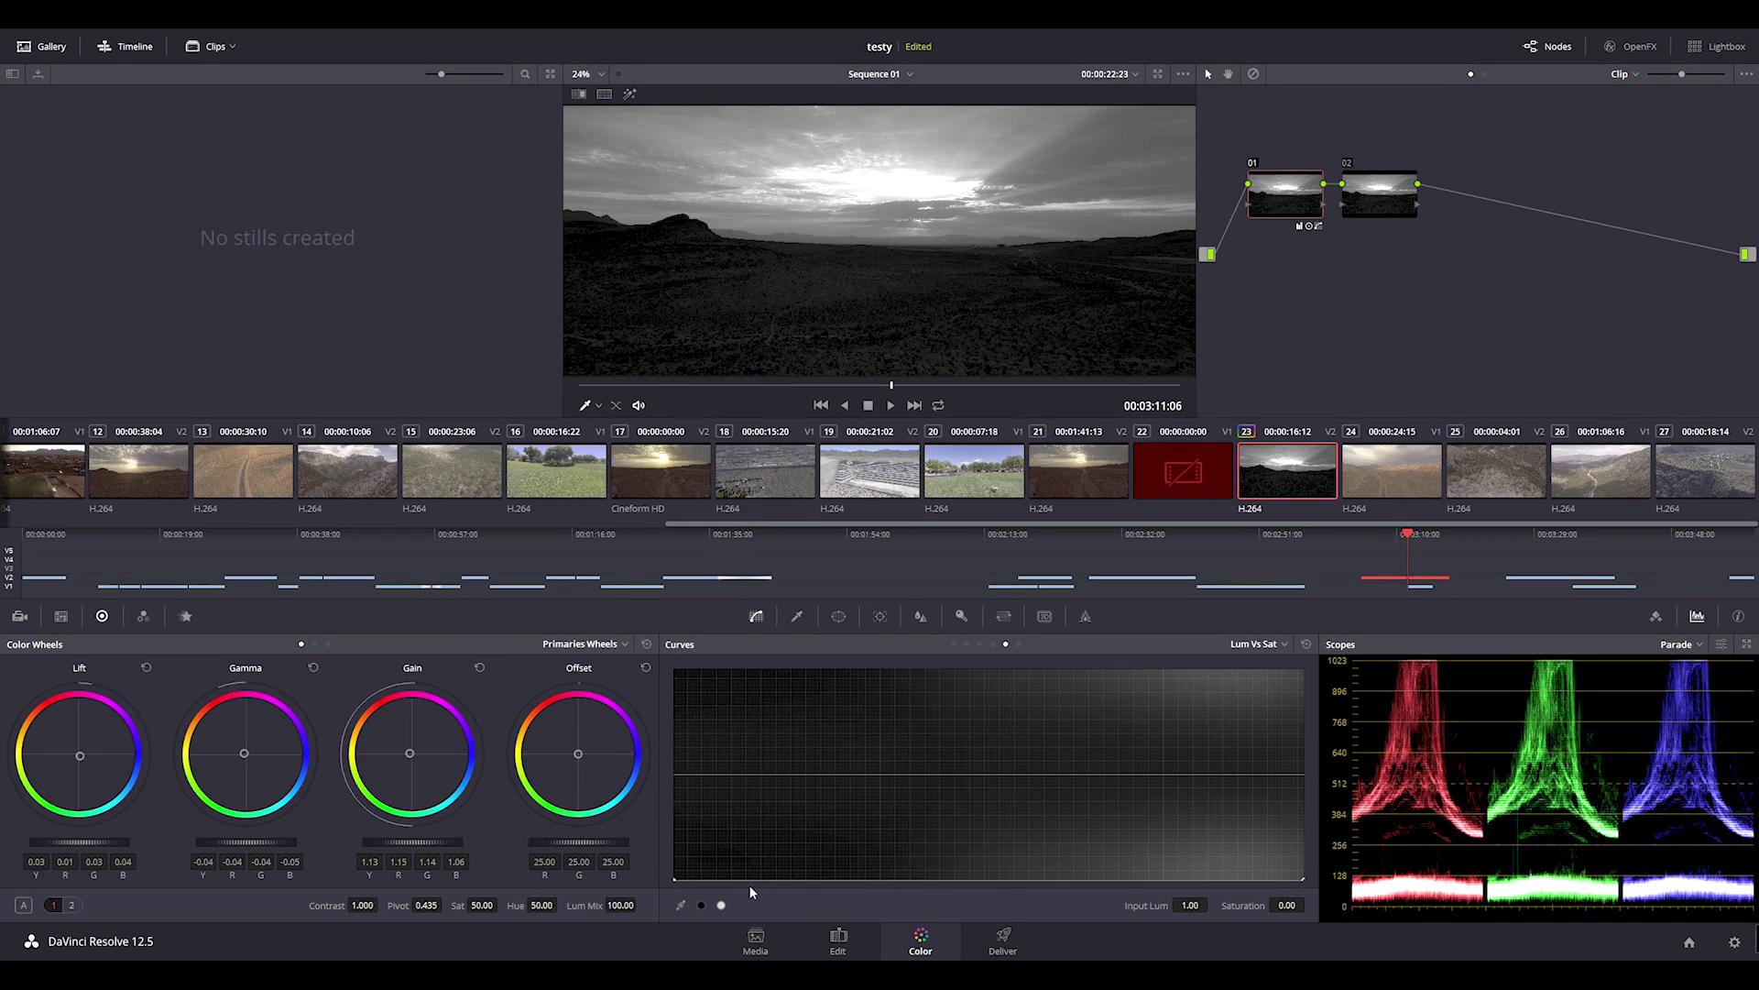
pyautogui.moveTo(672, 877); pyautogui.dragTo(1091, 777)
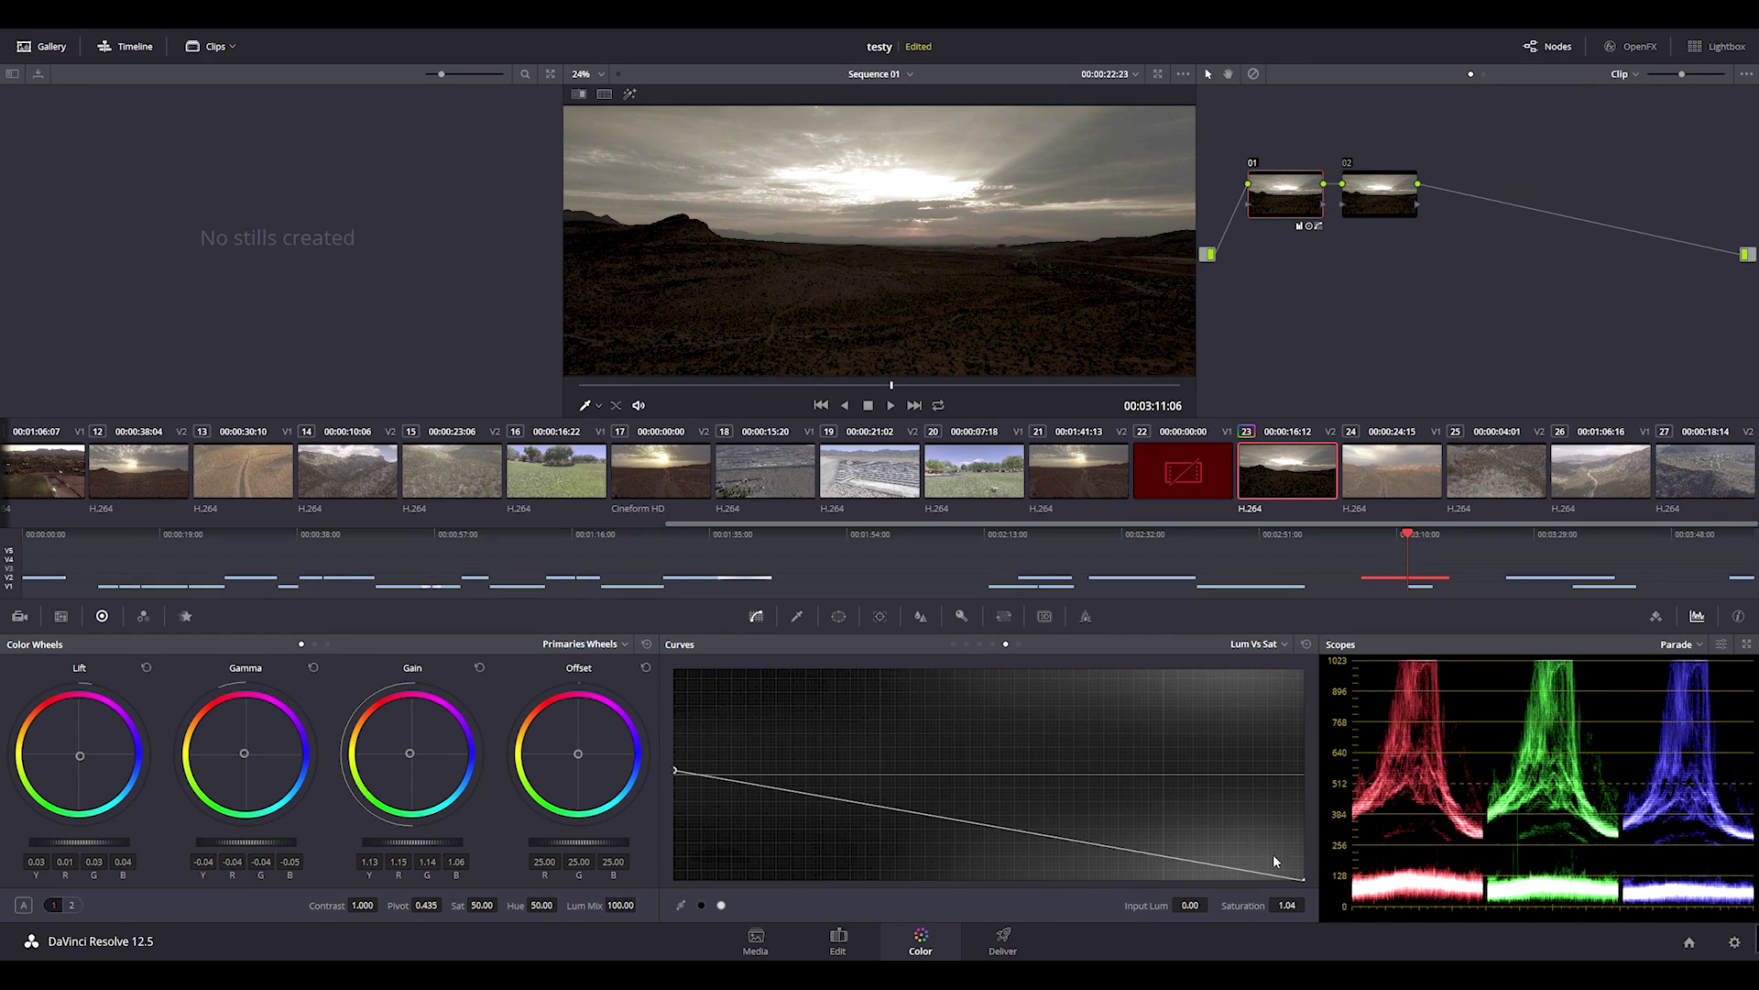
# View the Qualifier, select node 02, and add a circular power window enlarged over the sun and horizon.
pyautogui.click(796, 616)
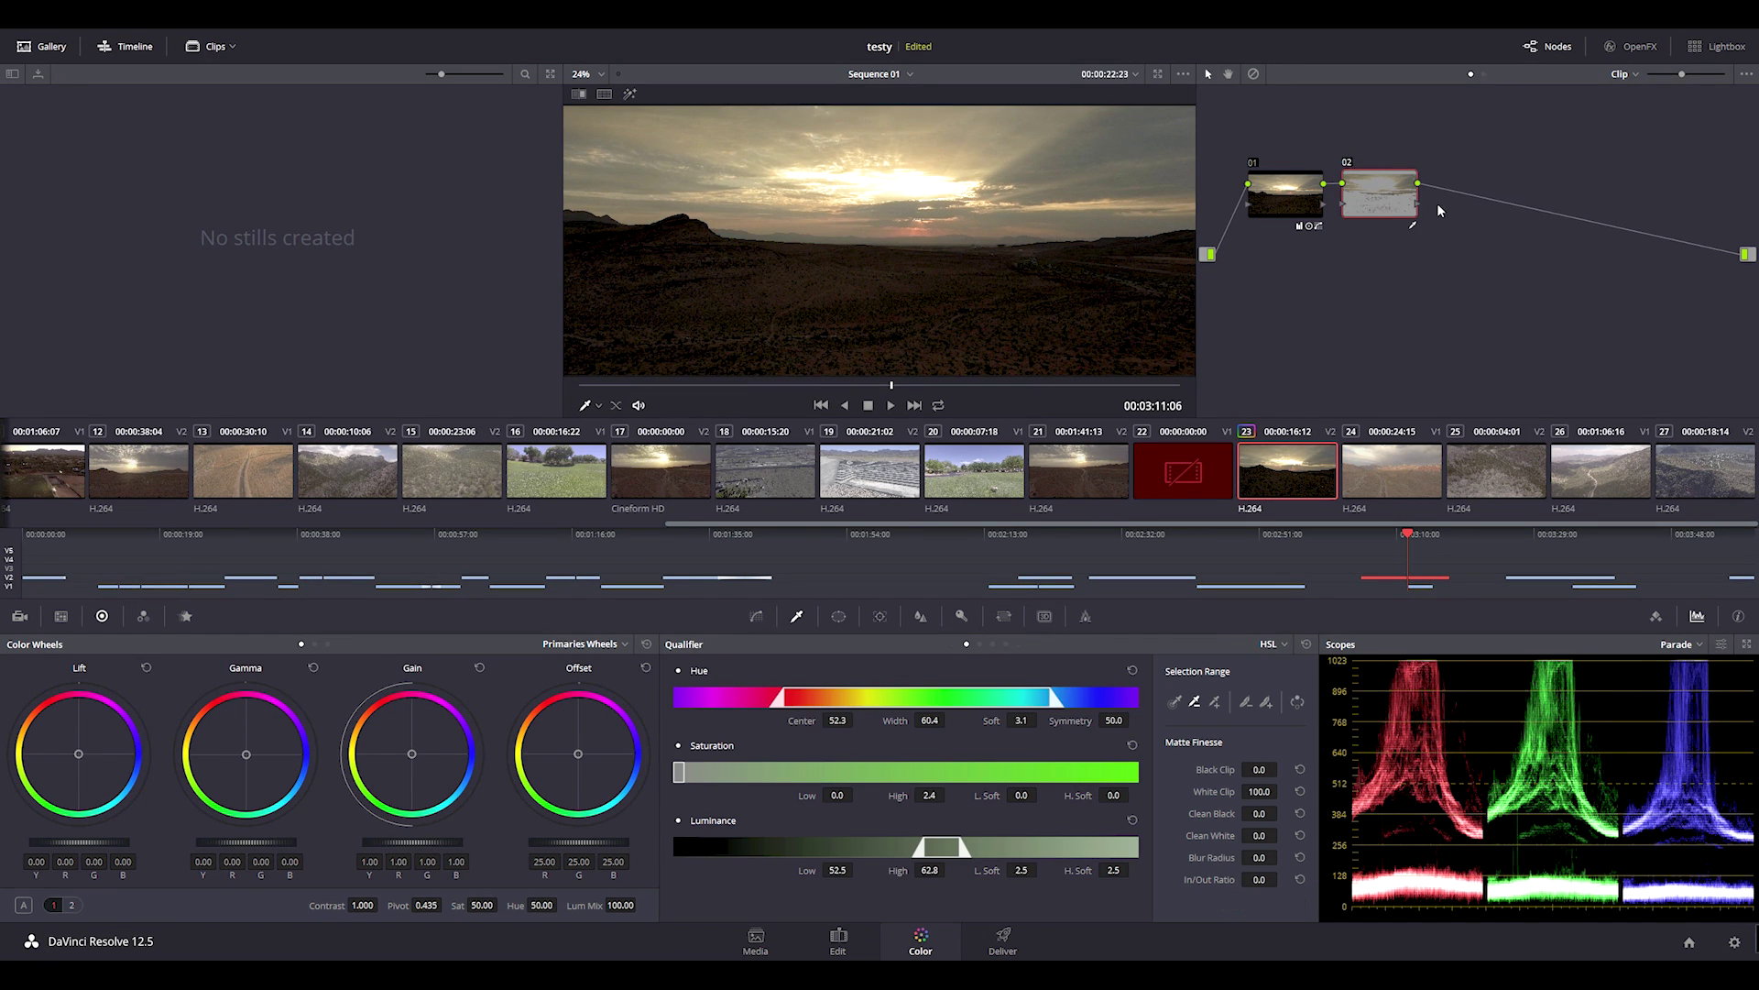
pyautogui.click(1380, 206)
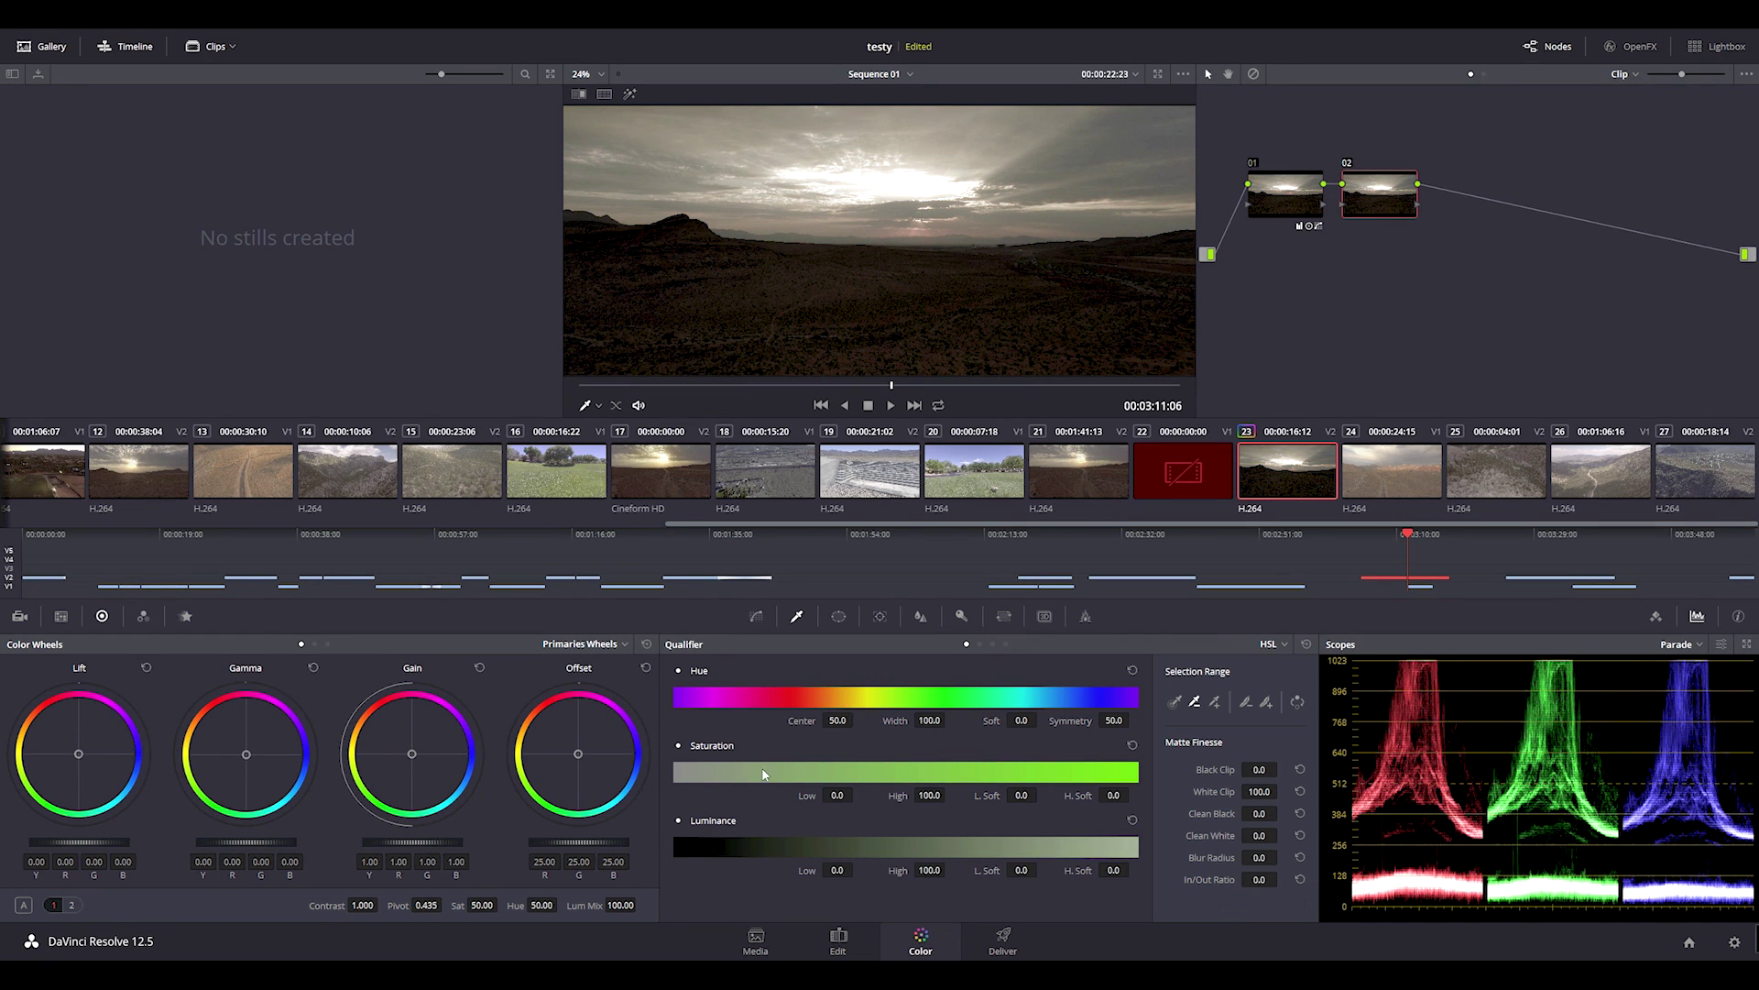
pyautogui.click(838, 616)
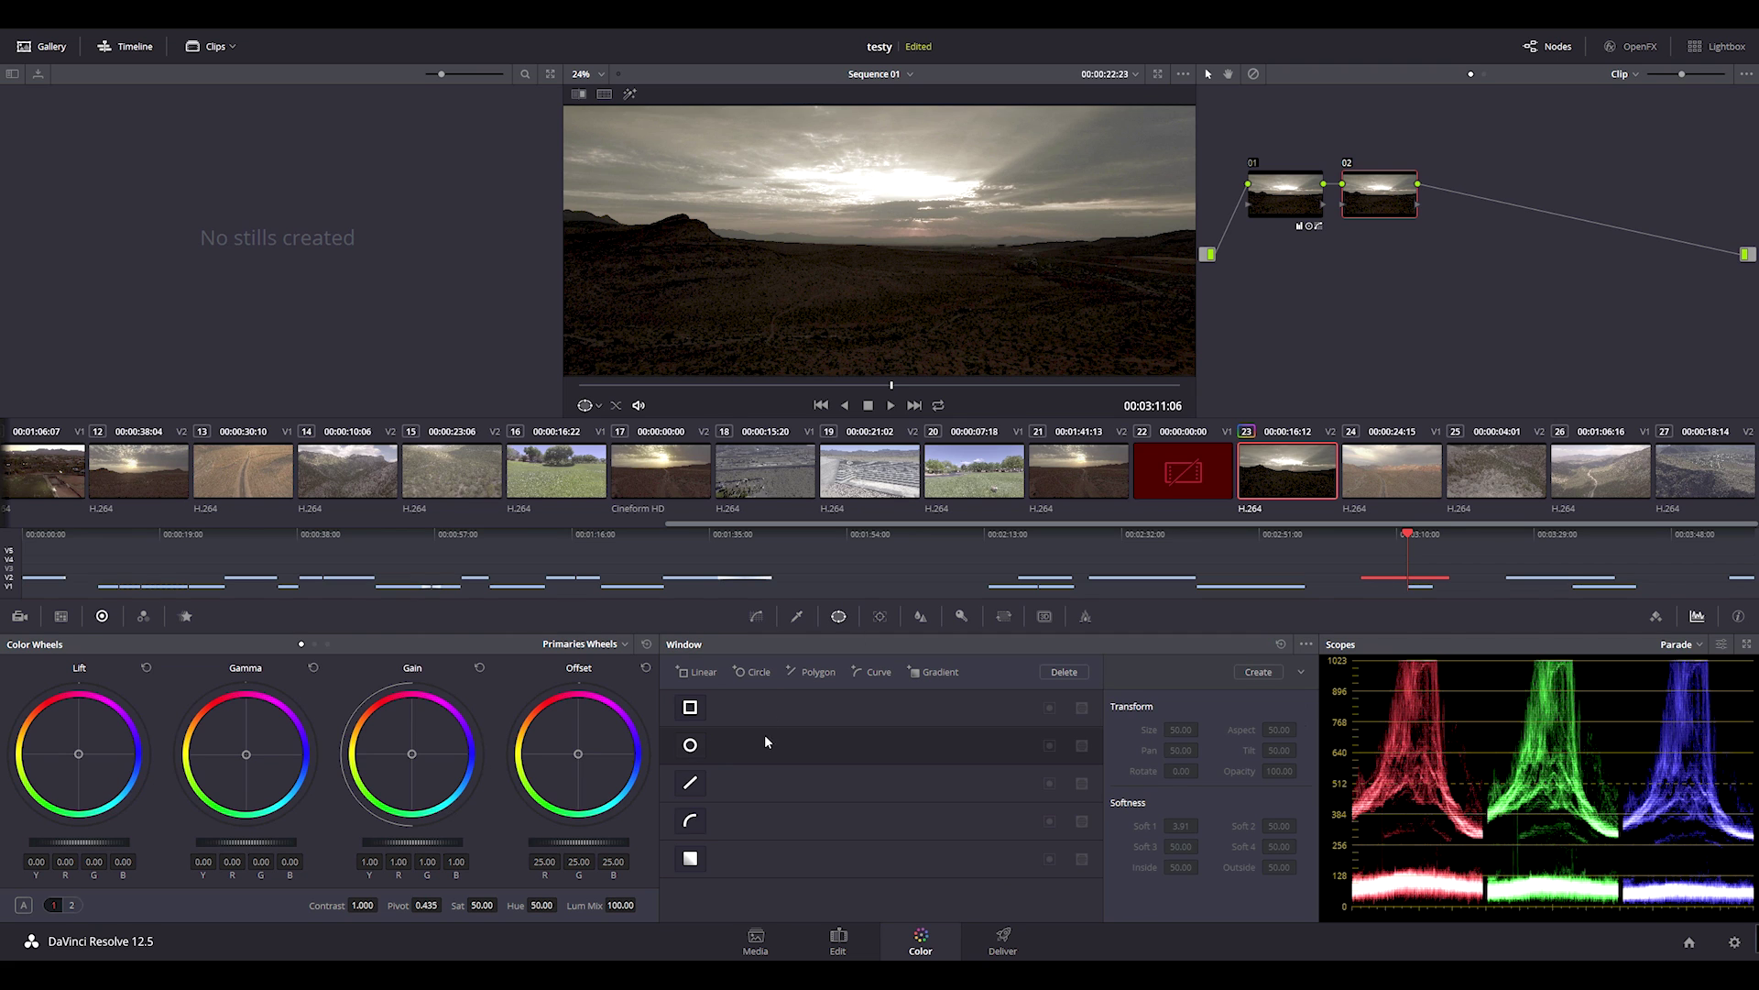
pyautogui.click(690, 745)
pyautogui.click(690, 745)
pyautogui.click(690, 745)
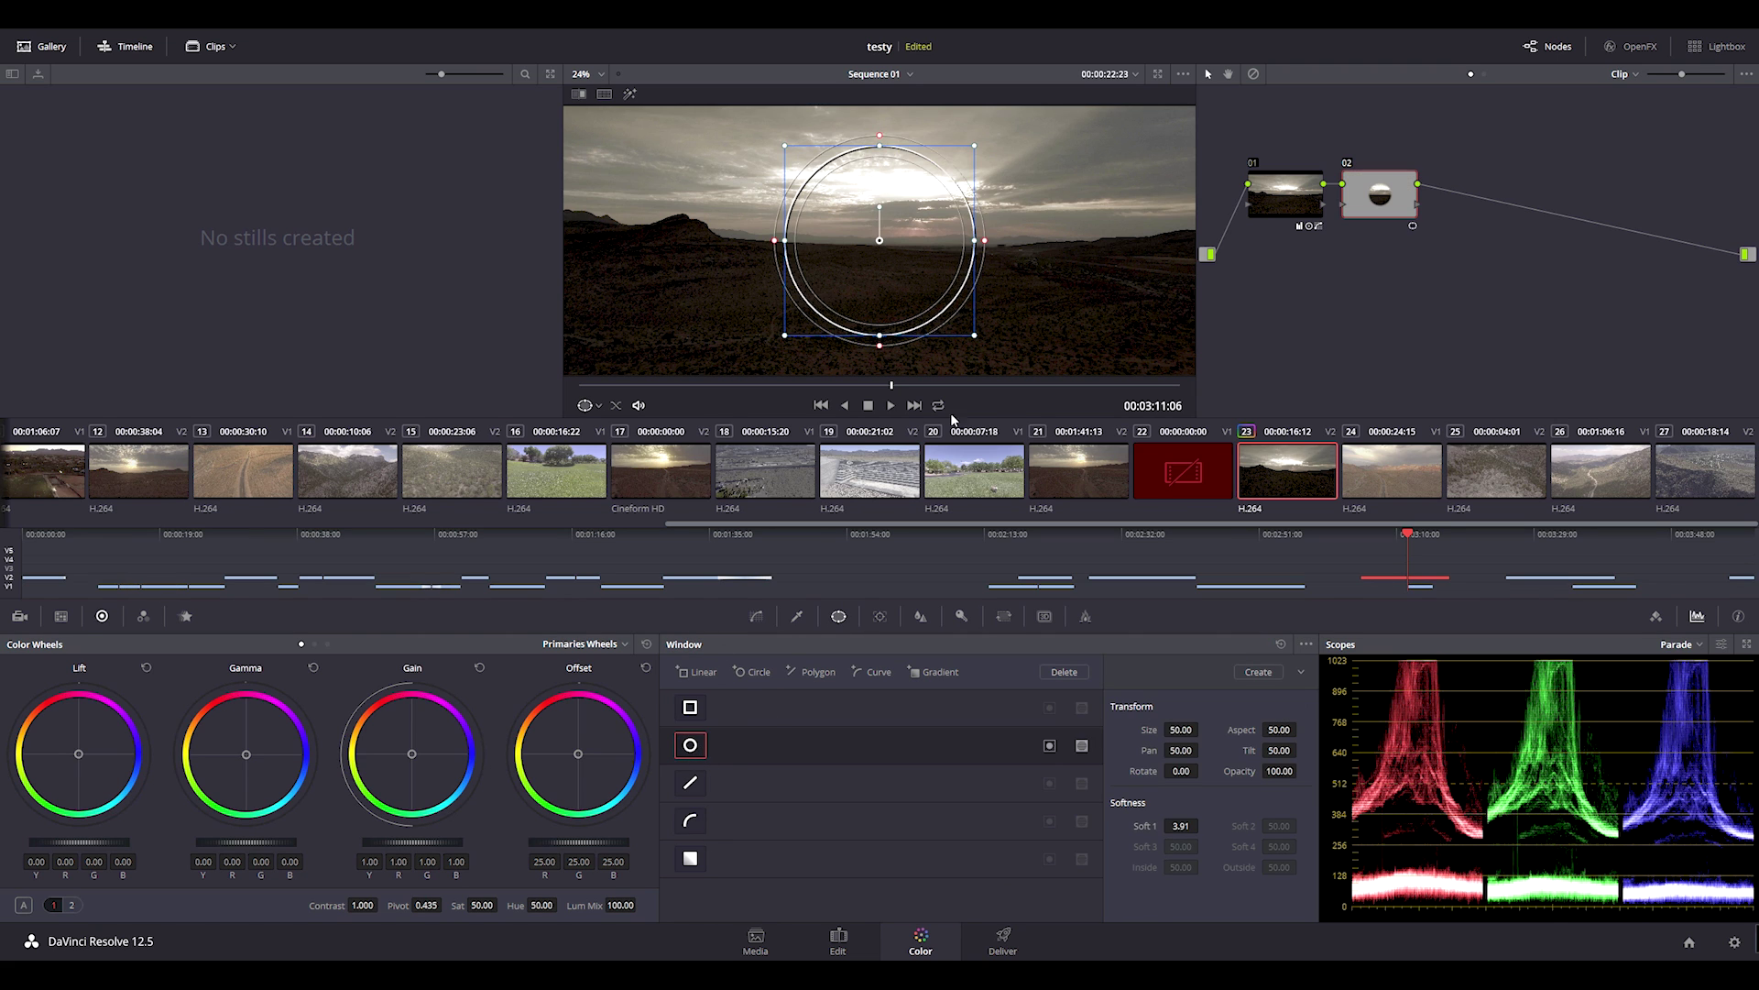
pyautogui.moveTo(1050, 367)
pyautogui.mouseDown()
pyautogui.moveTo(1092, 358)
pyautogui.moveTo(1033, 330)
pyautogui.moveTo(1057, 347)
pyautogui.mouseUp()
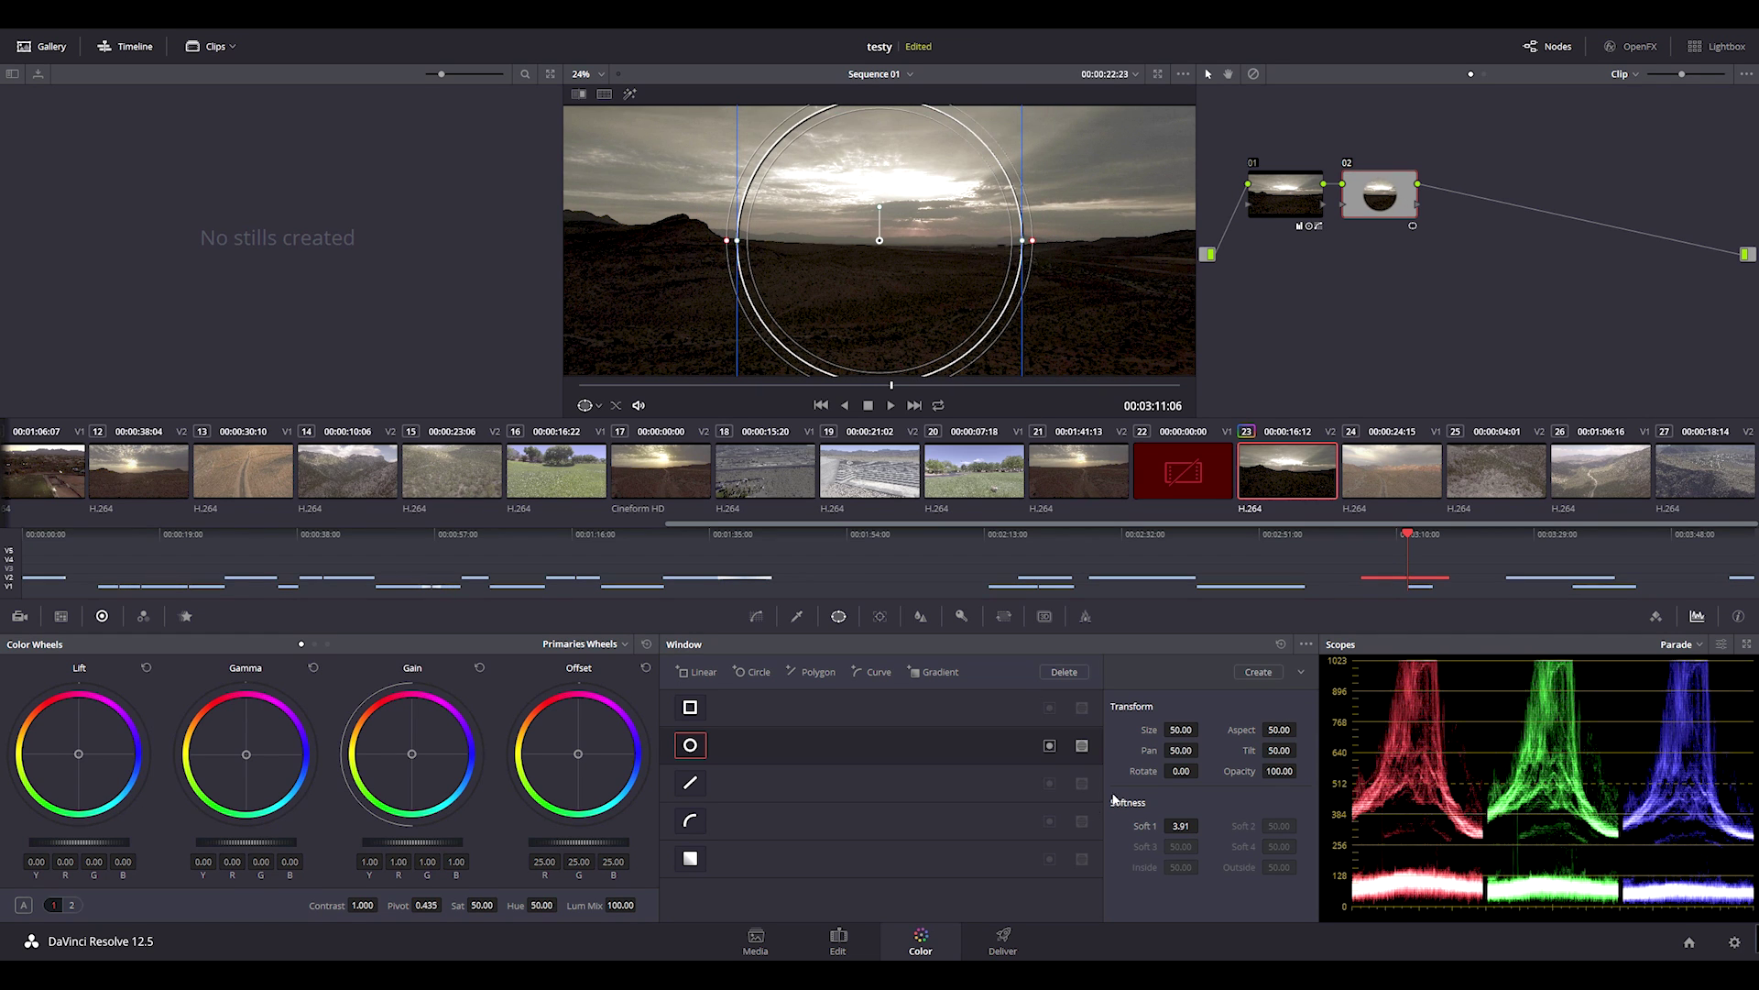
# Invert the circular power window on node 02 and lower the gamma outside the circle to -0.11.
pyautogui.click(1049, 745)
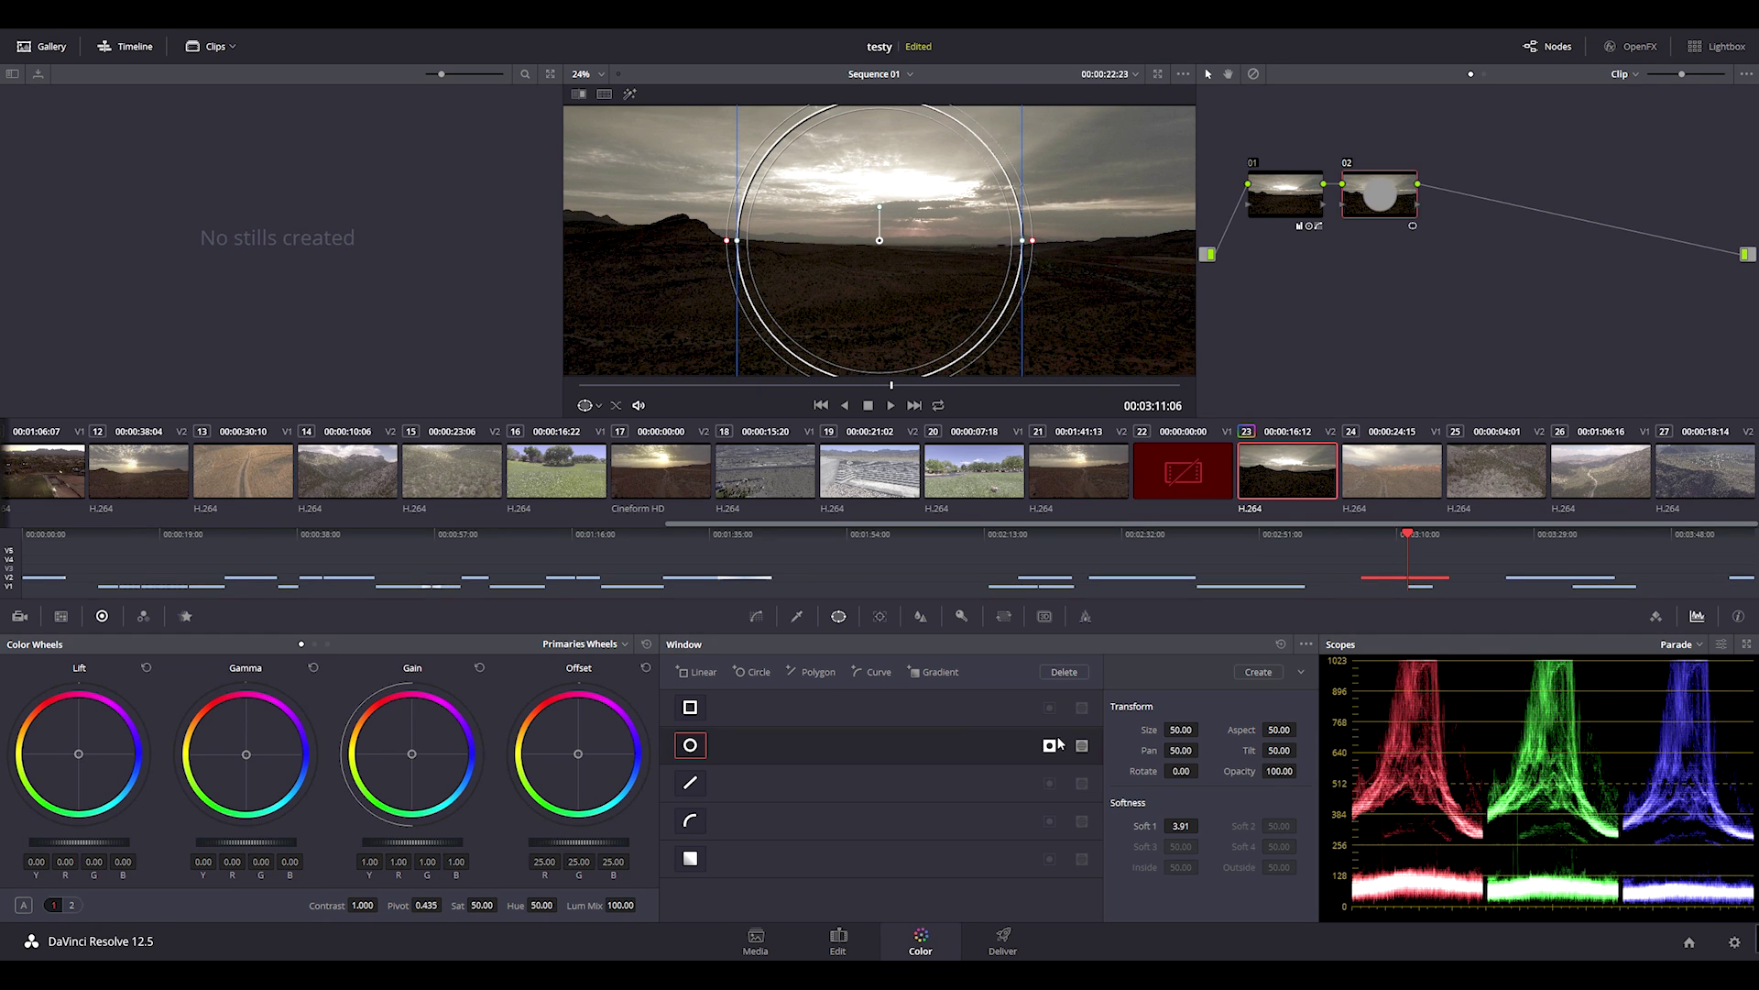
pyautogui.moveTo(250, 842); pyautogui.dragTo(201, 842)
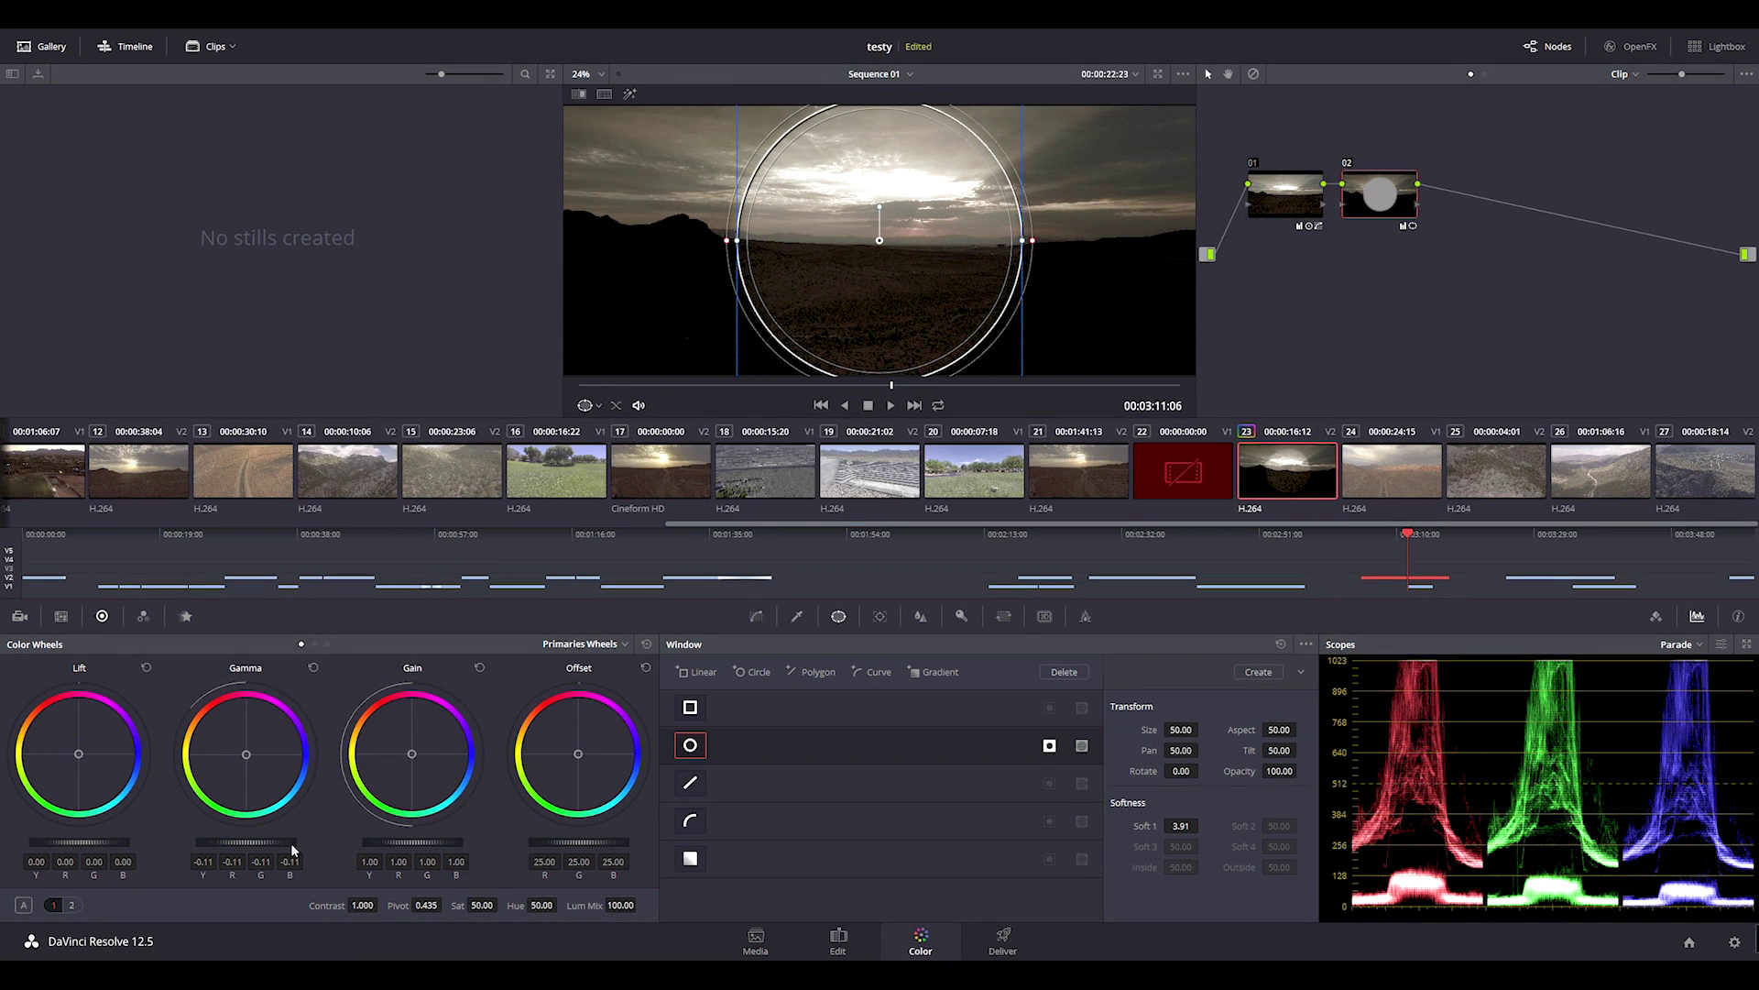
# Strongly soften the edge of node 02's circular window and enlarge it, then return to the custom curves.
pyautogui.moveTo(1194, 824); pyautogui.dragTo(1283, 824)
pyautogui.moveTo(1186, 730); pyautogui.dragTo(1203, 729)
pyautogui.hotkey('alt', 'shift', 'c')
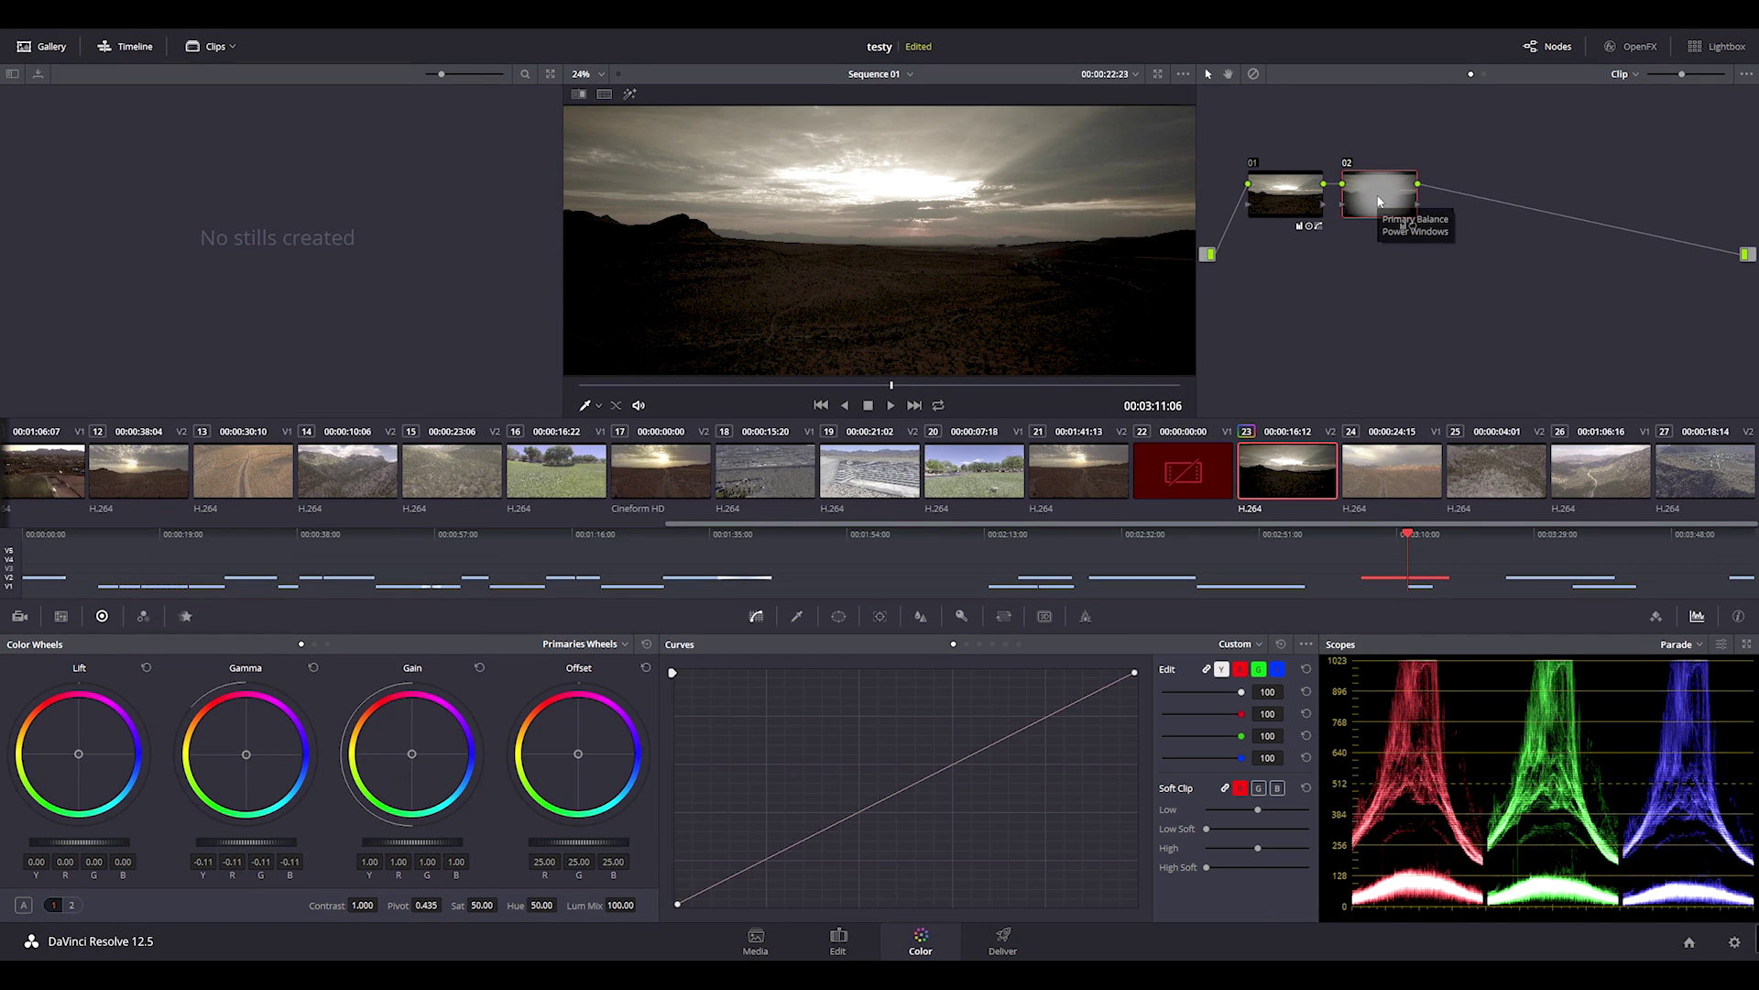
# Check node 02's affected area by toggling the highlight view, and lower the node's gain.
pyautogui.hotkey('shift', 'h')
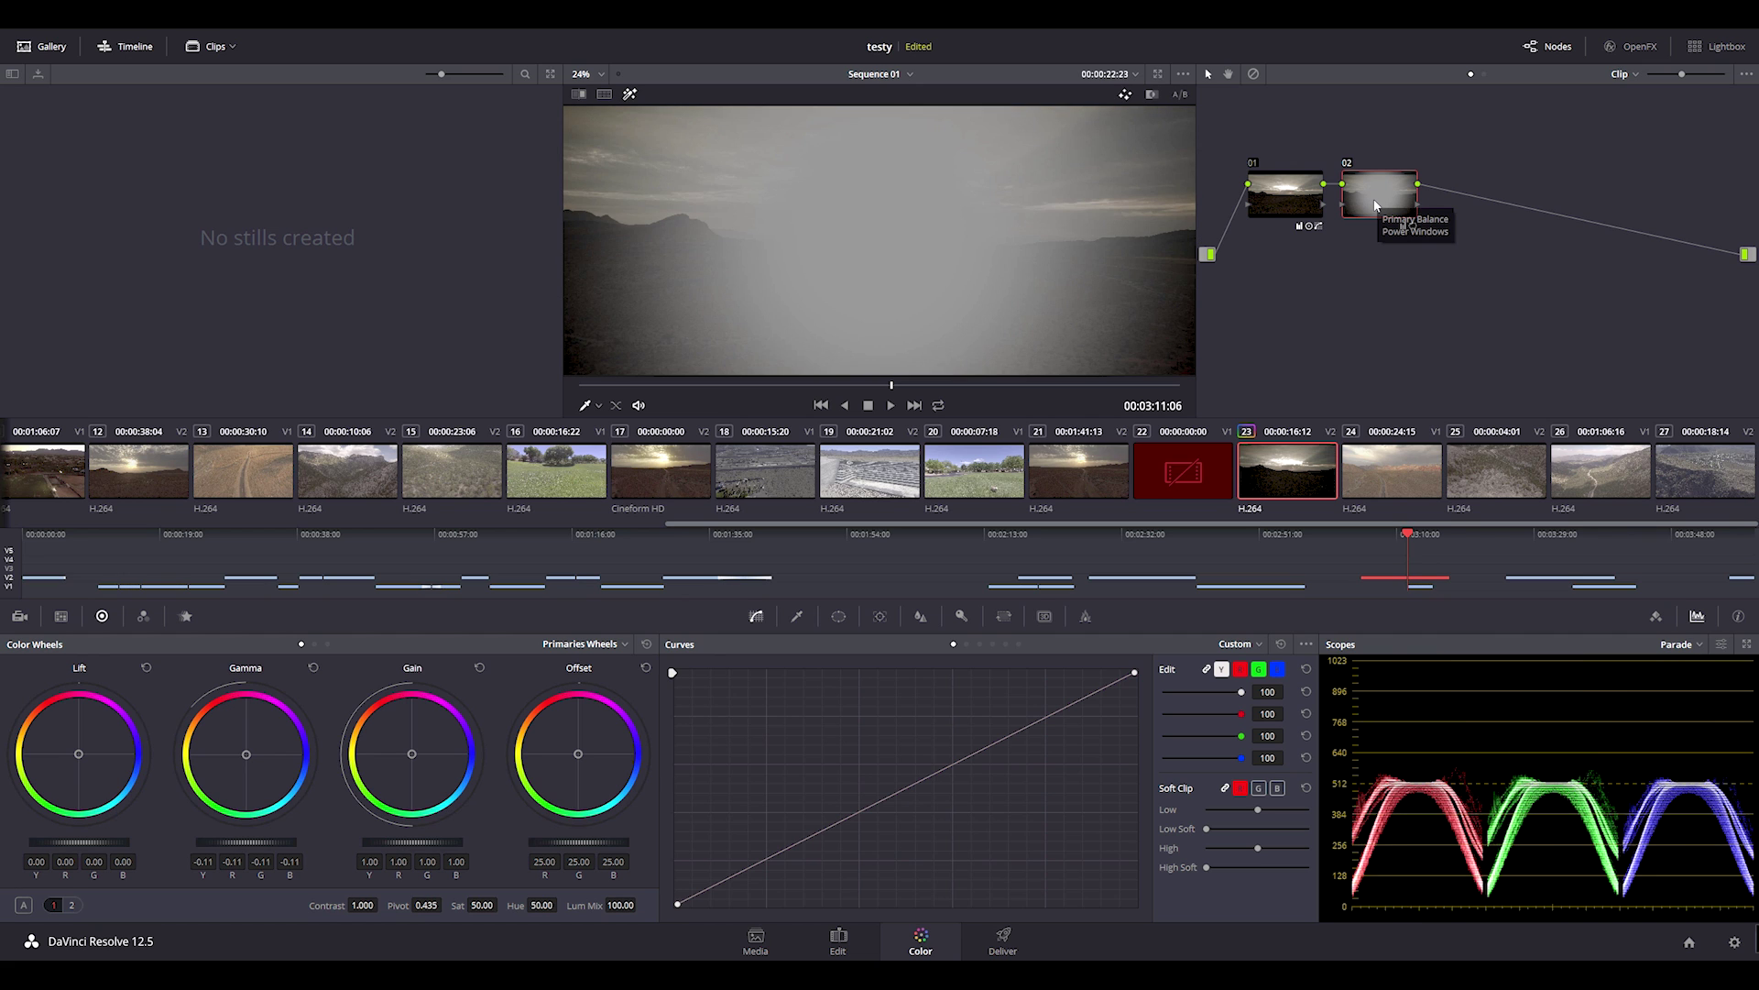
pyautogui.hotkey('shift', 'h')
pyautogui.hotkey('shift', 'h')
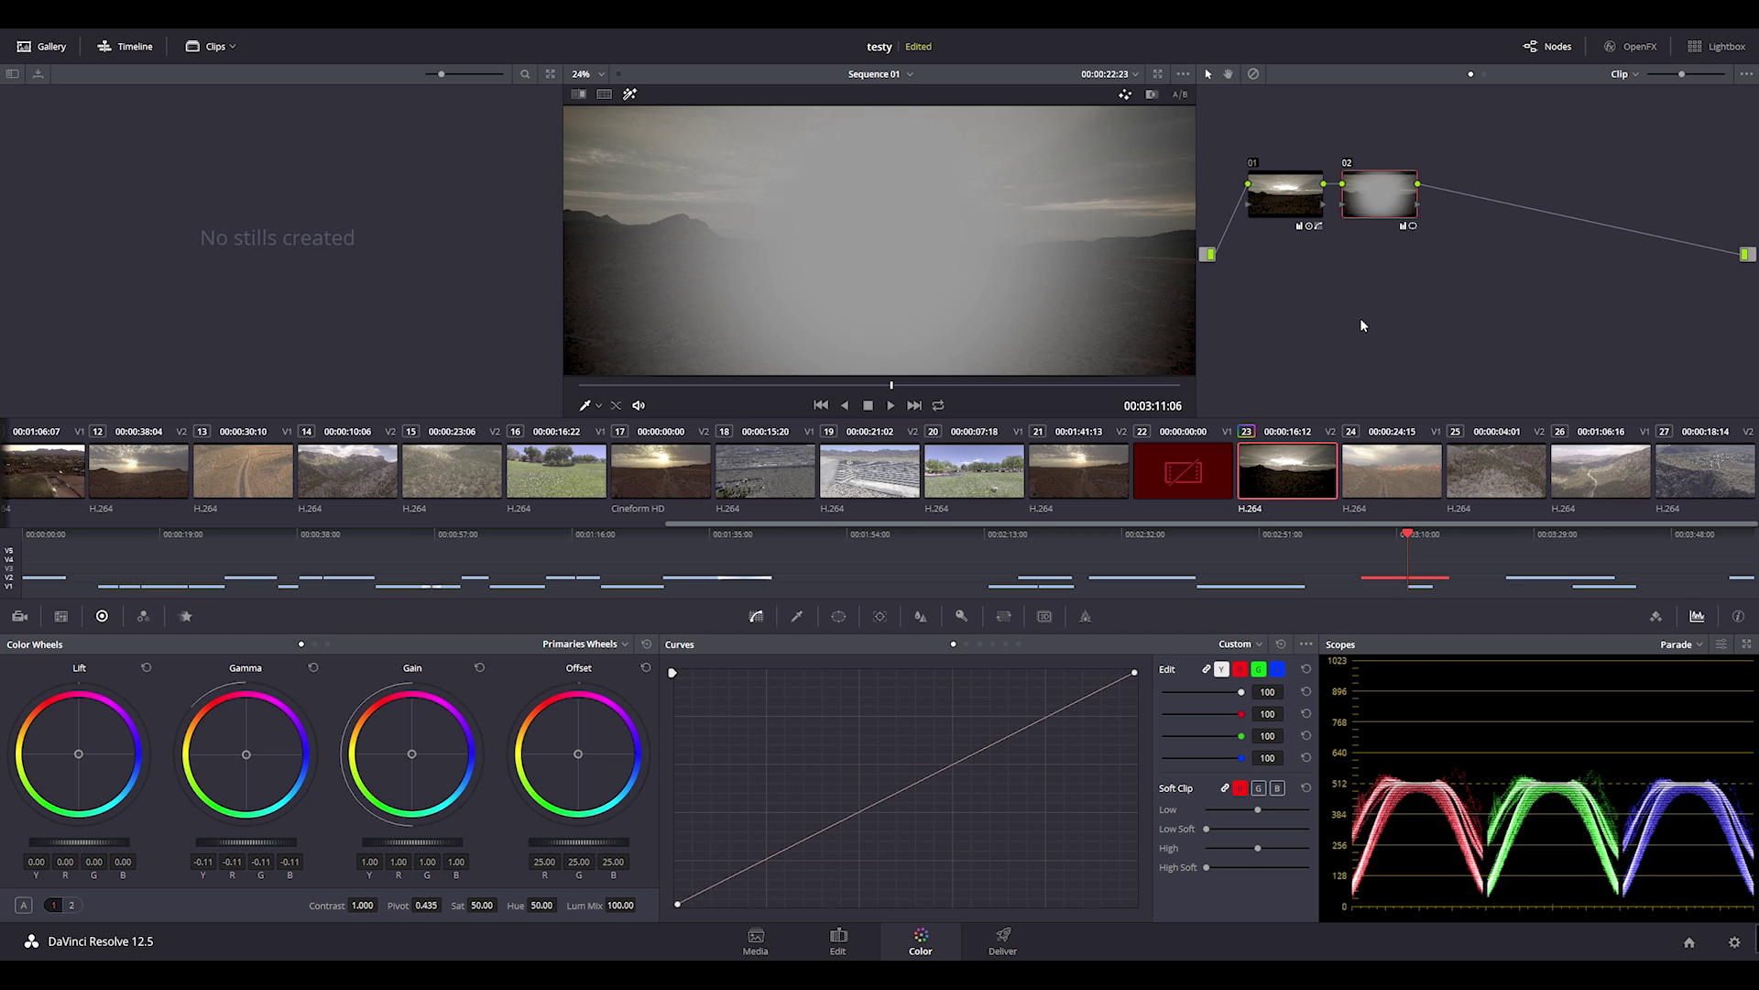
pyautogui.hotkey('shift', 'h')
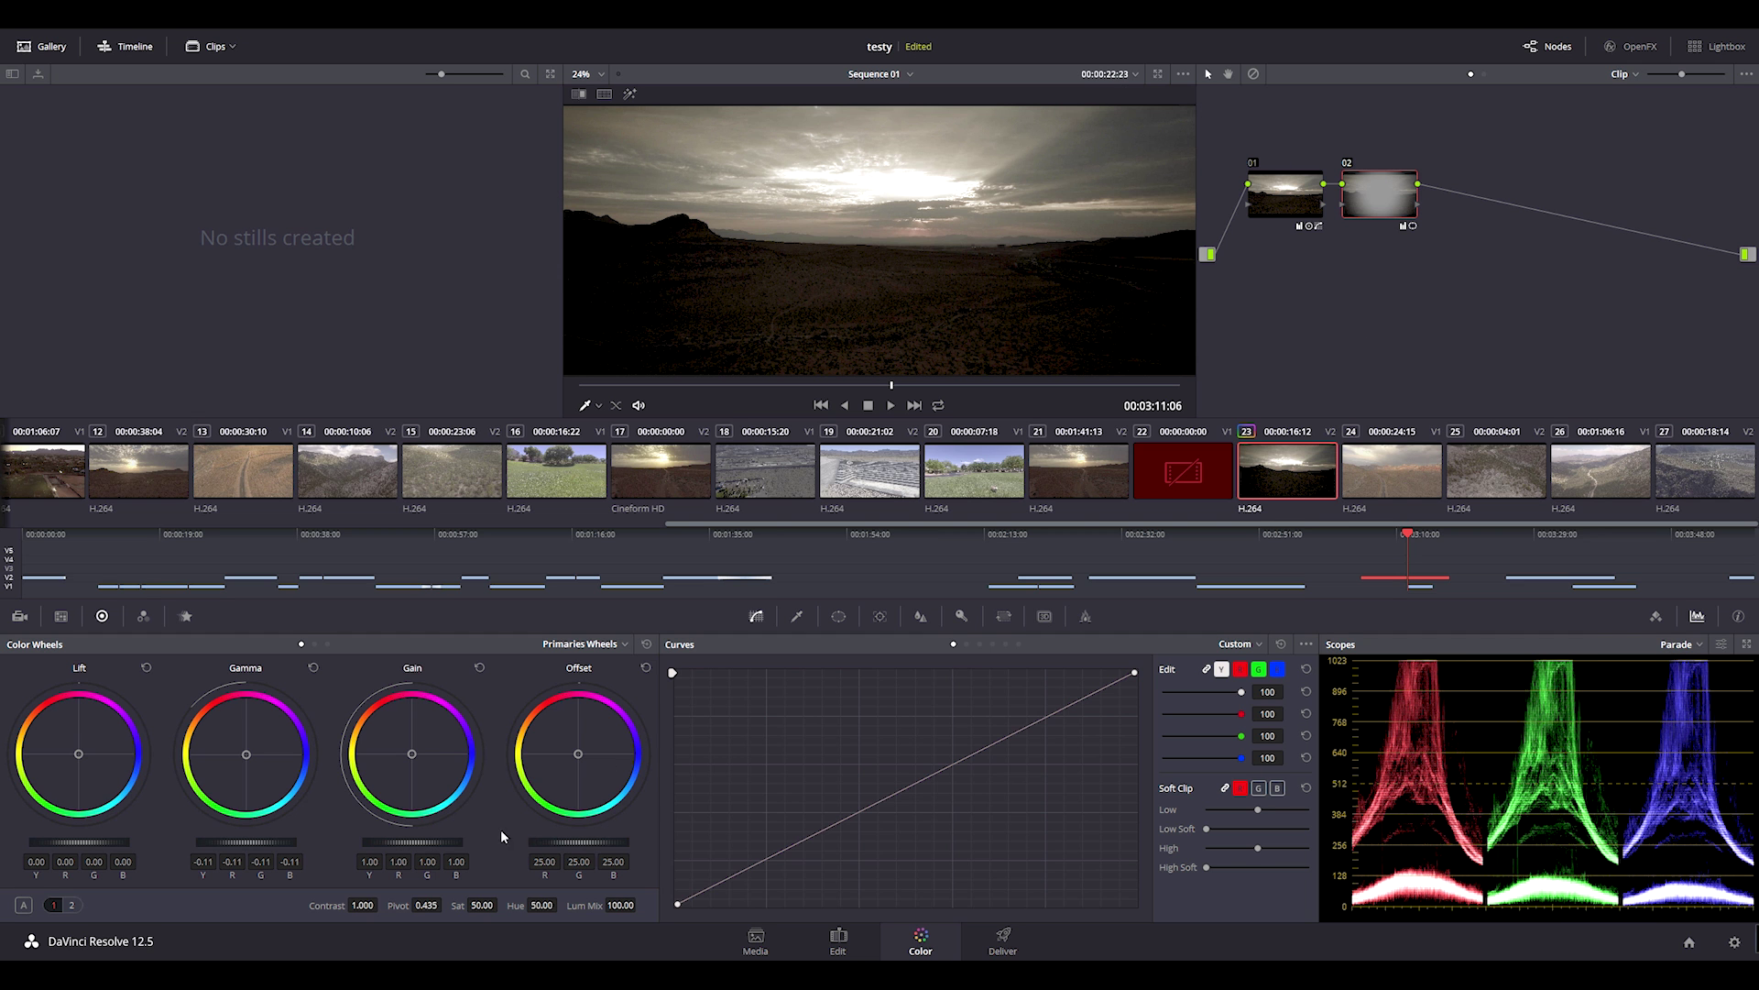
pyautogui.moveTo(424, 852); pyautogui.dragTo(394, 850)
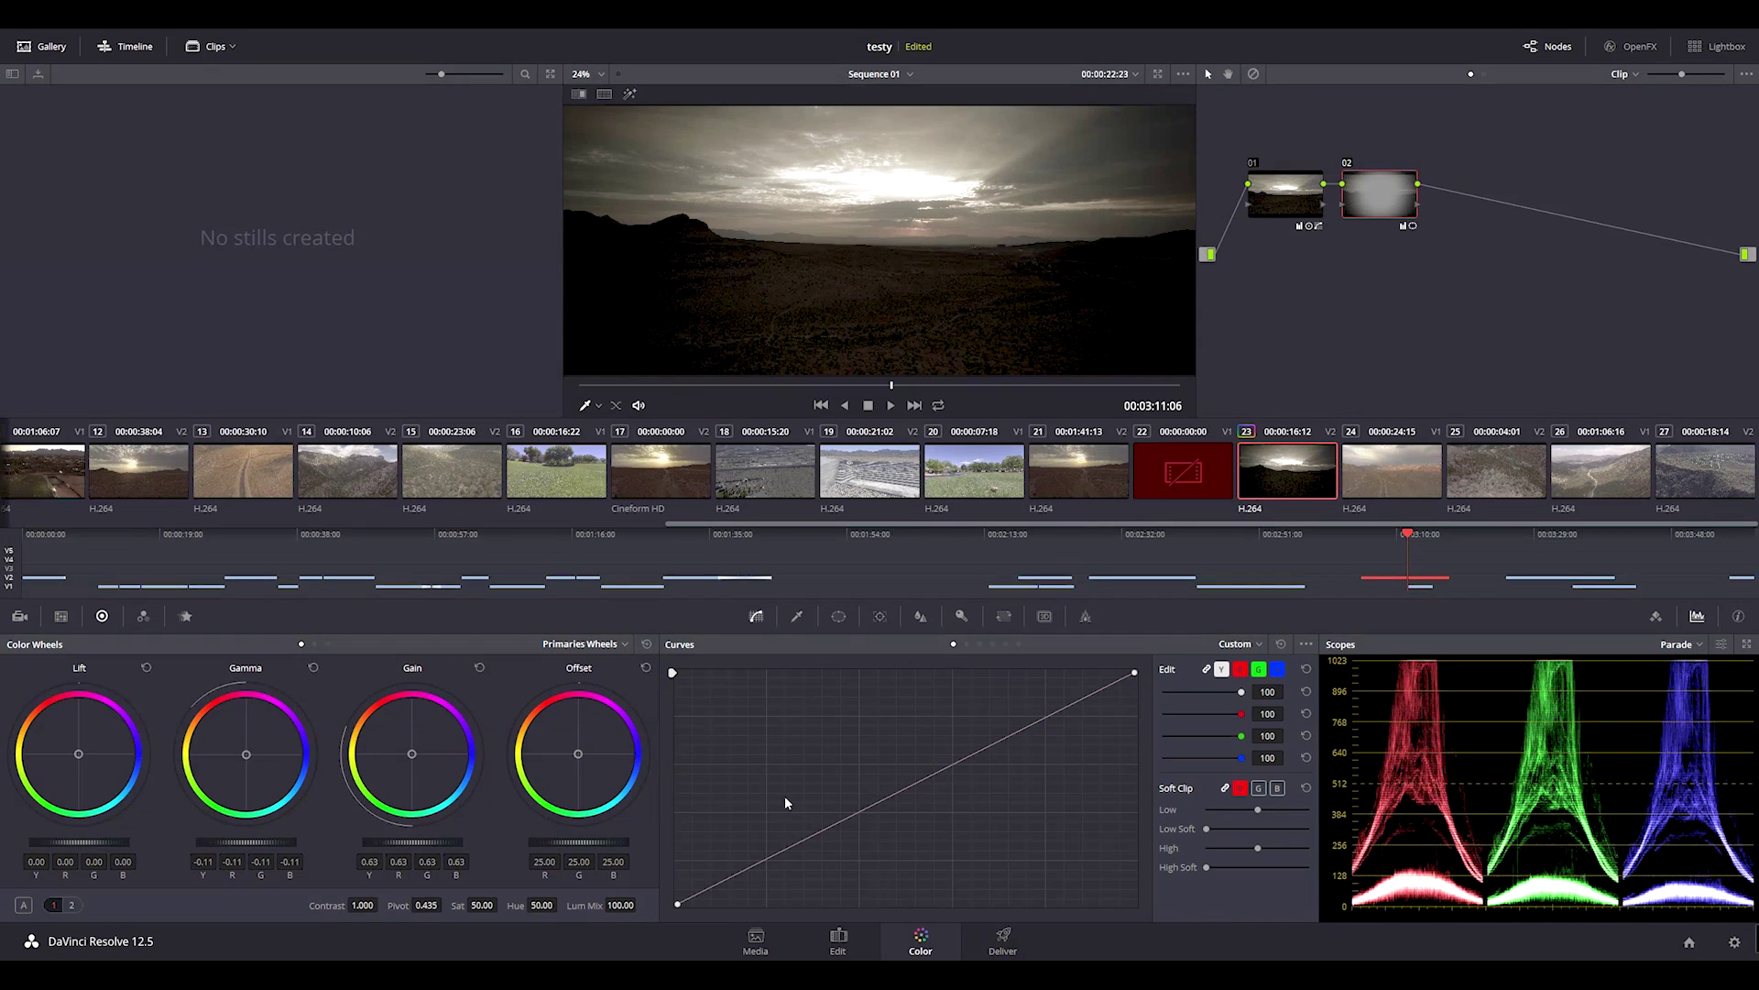
# Go to the Deliver page, set the render range to clip 19 with Render This Clip, and scrub through it.
pyautogui.click(1002, 944)
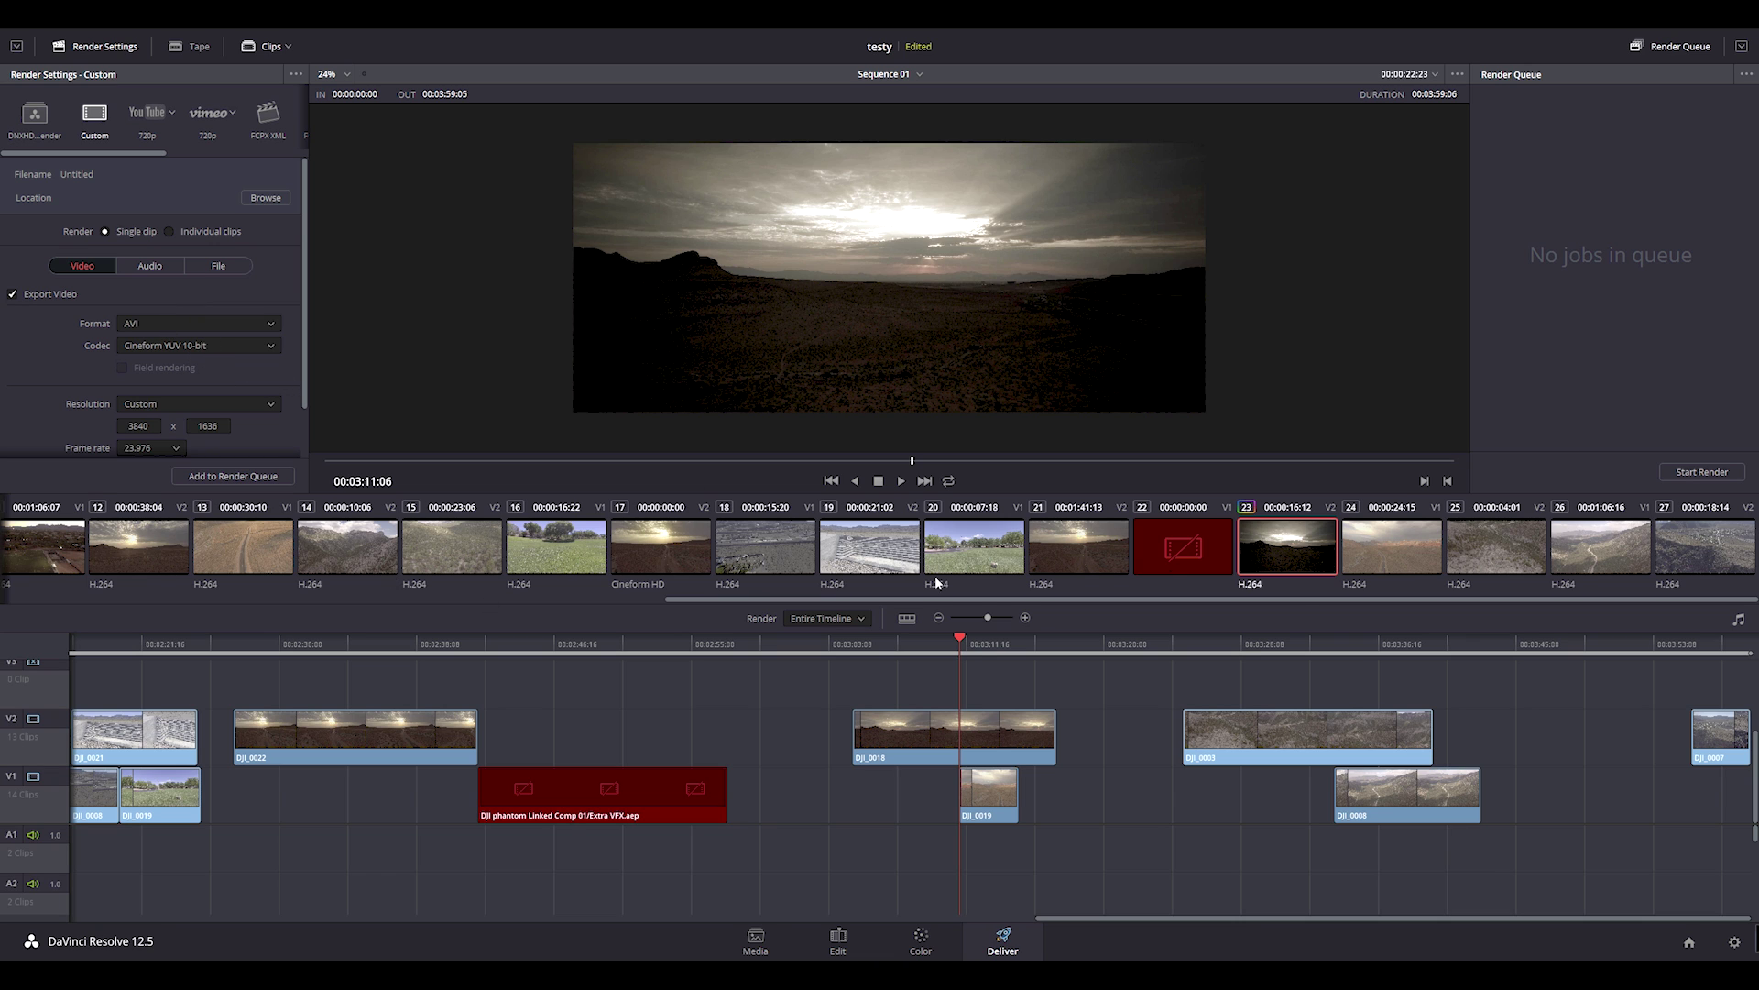
pyautogui.moveTo(979, 601); pyautogui.dragTo(885, 595)
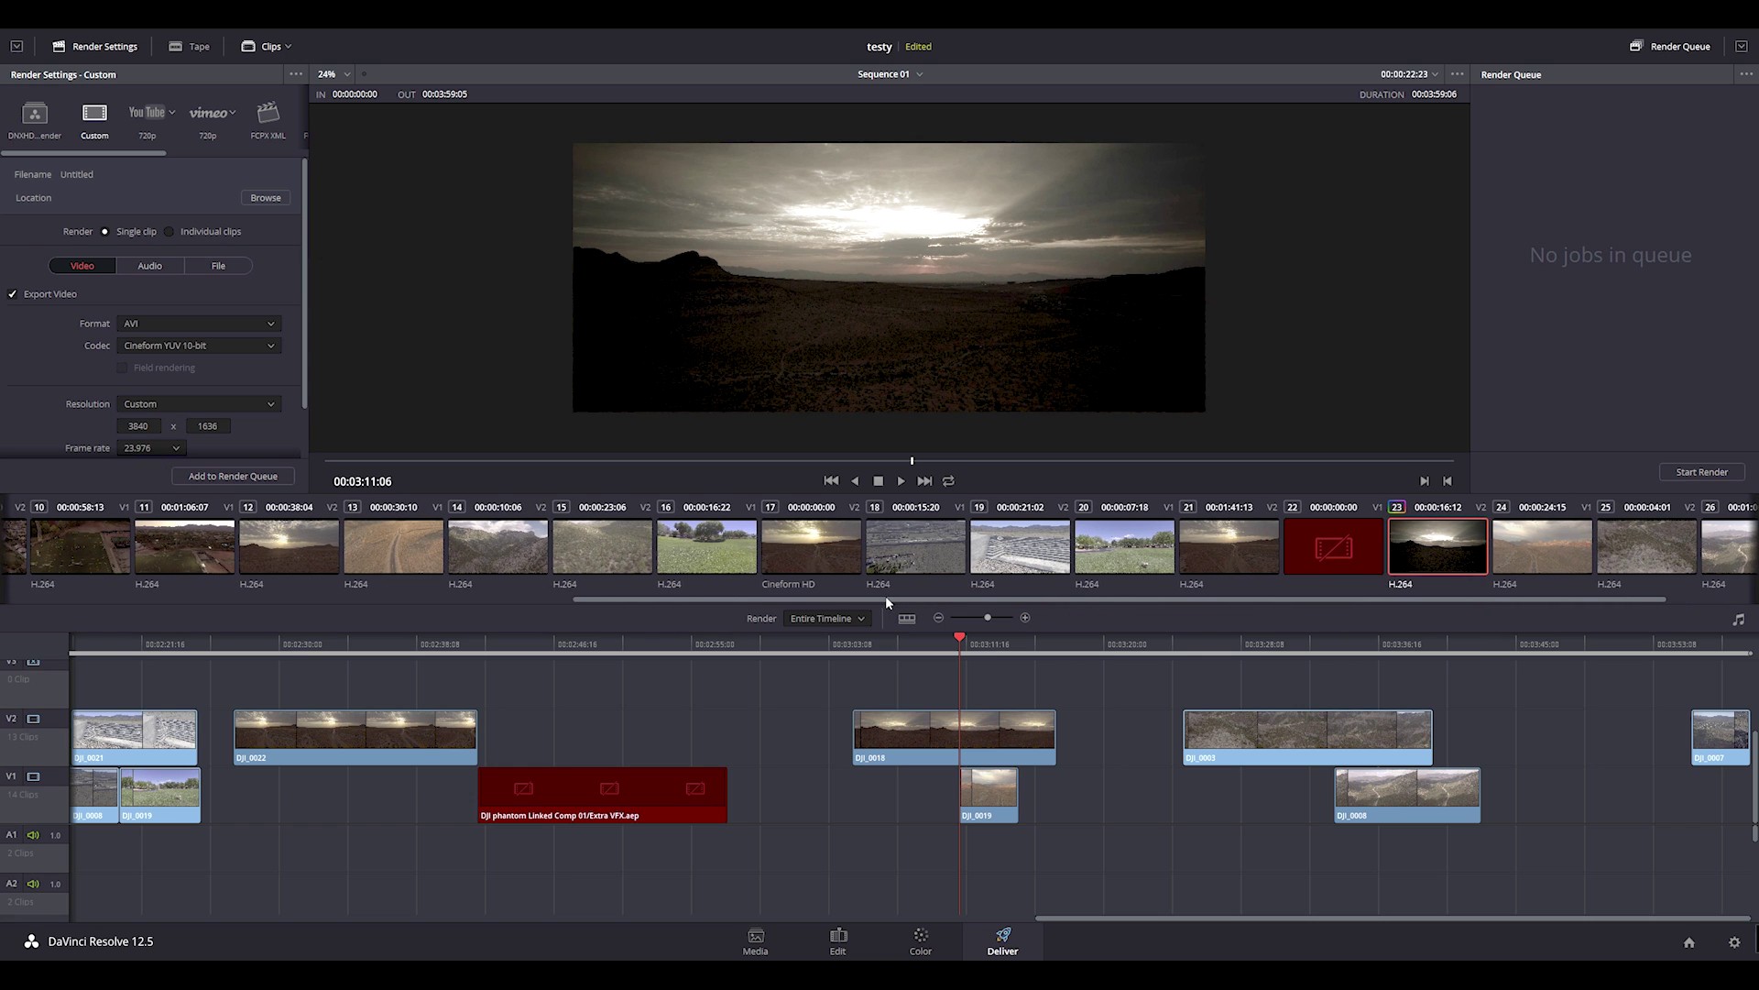
pyautogui.click(1008, 550)
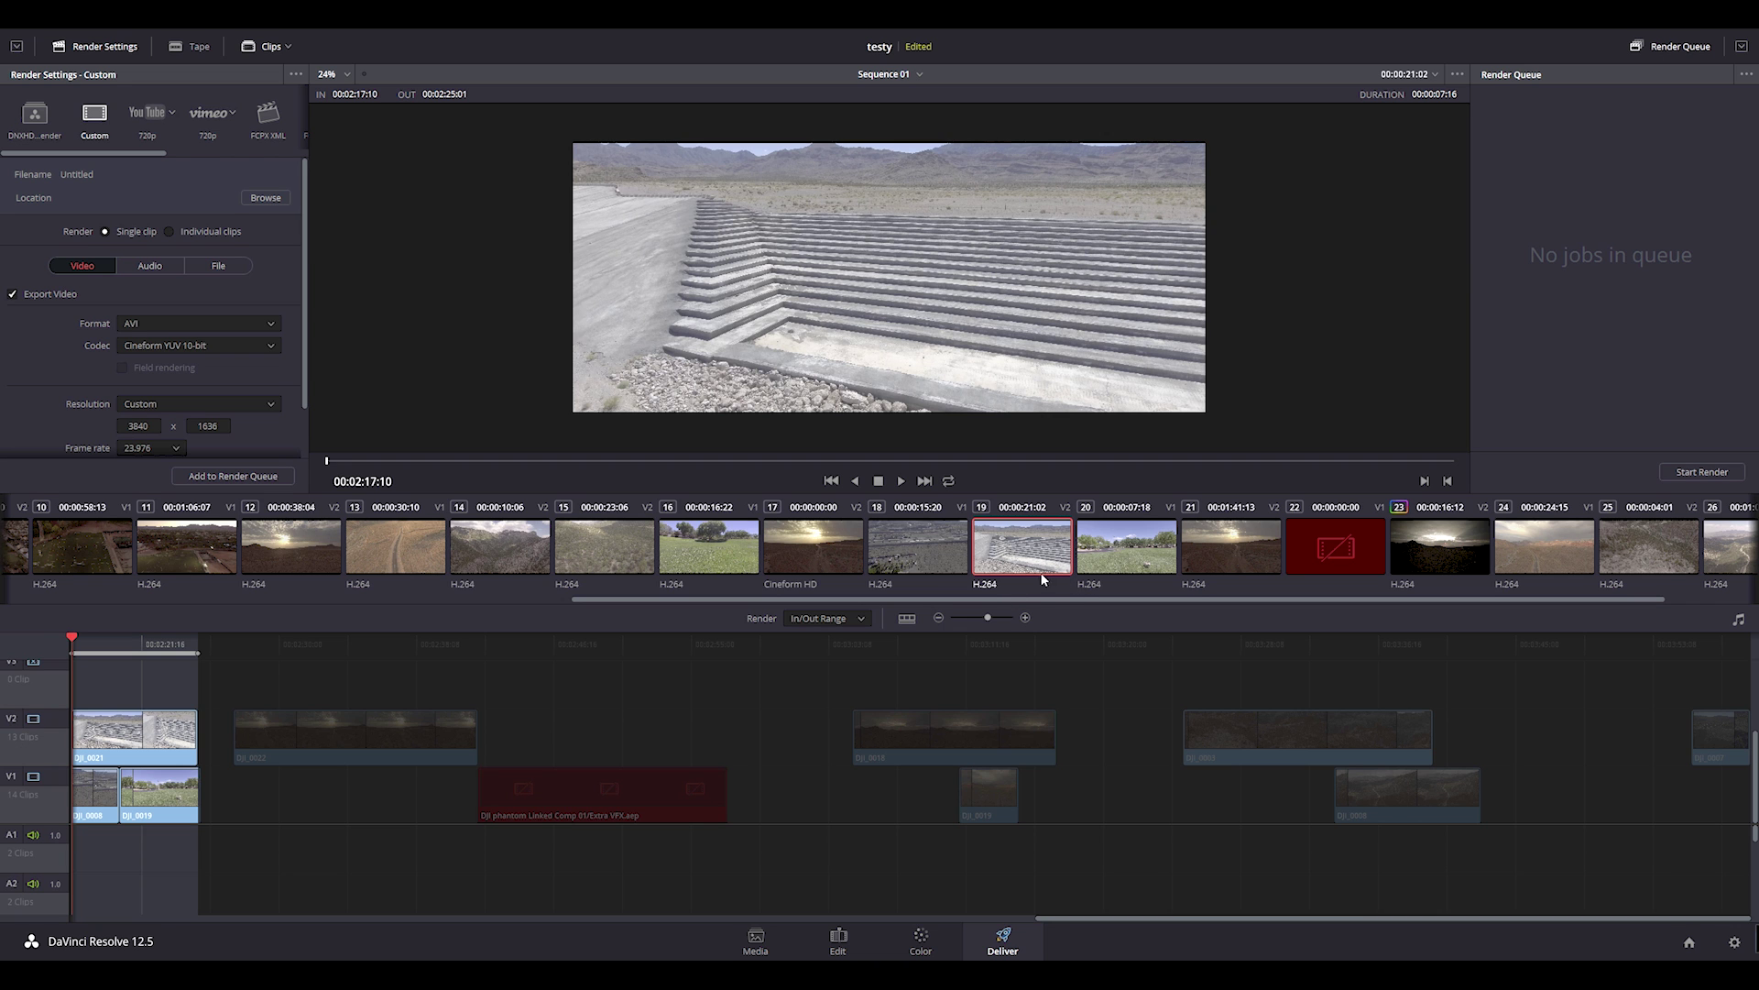
pyautogui.moveTo(102, 643); pyautogui.dragTo(138, 643)
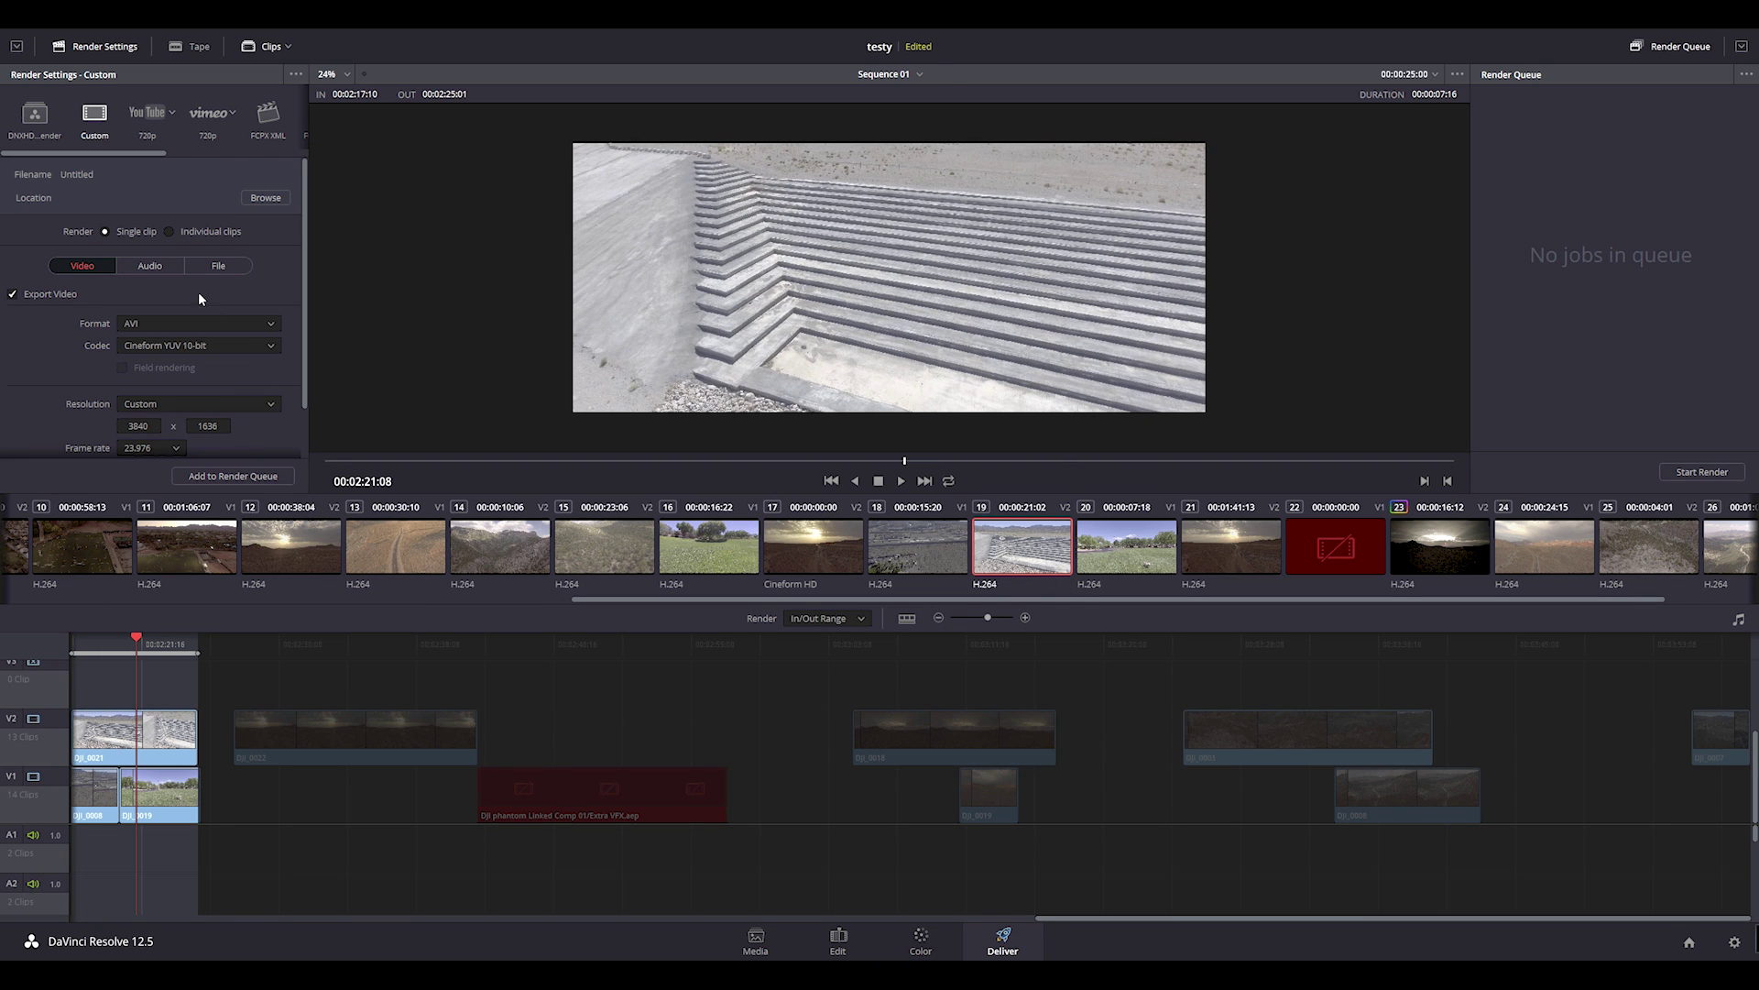
pyautogui.rightClick(1023, 569)
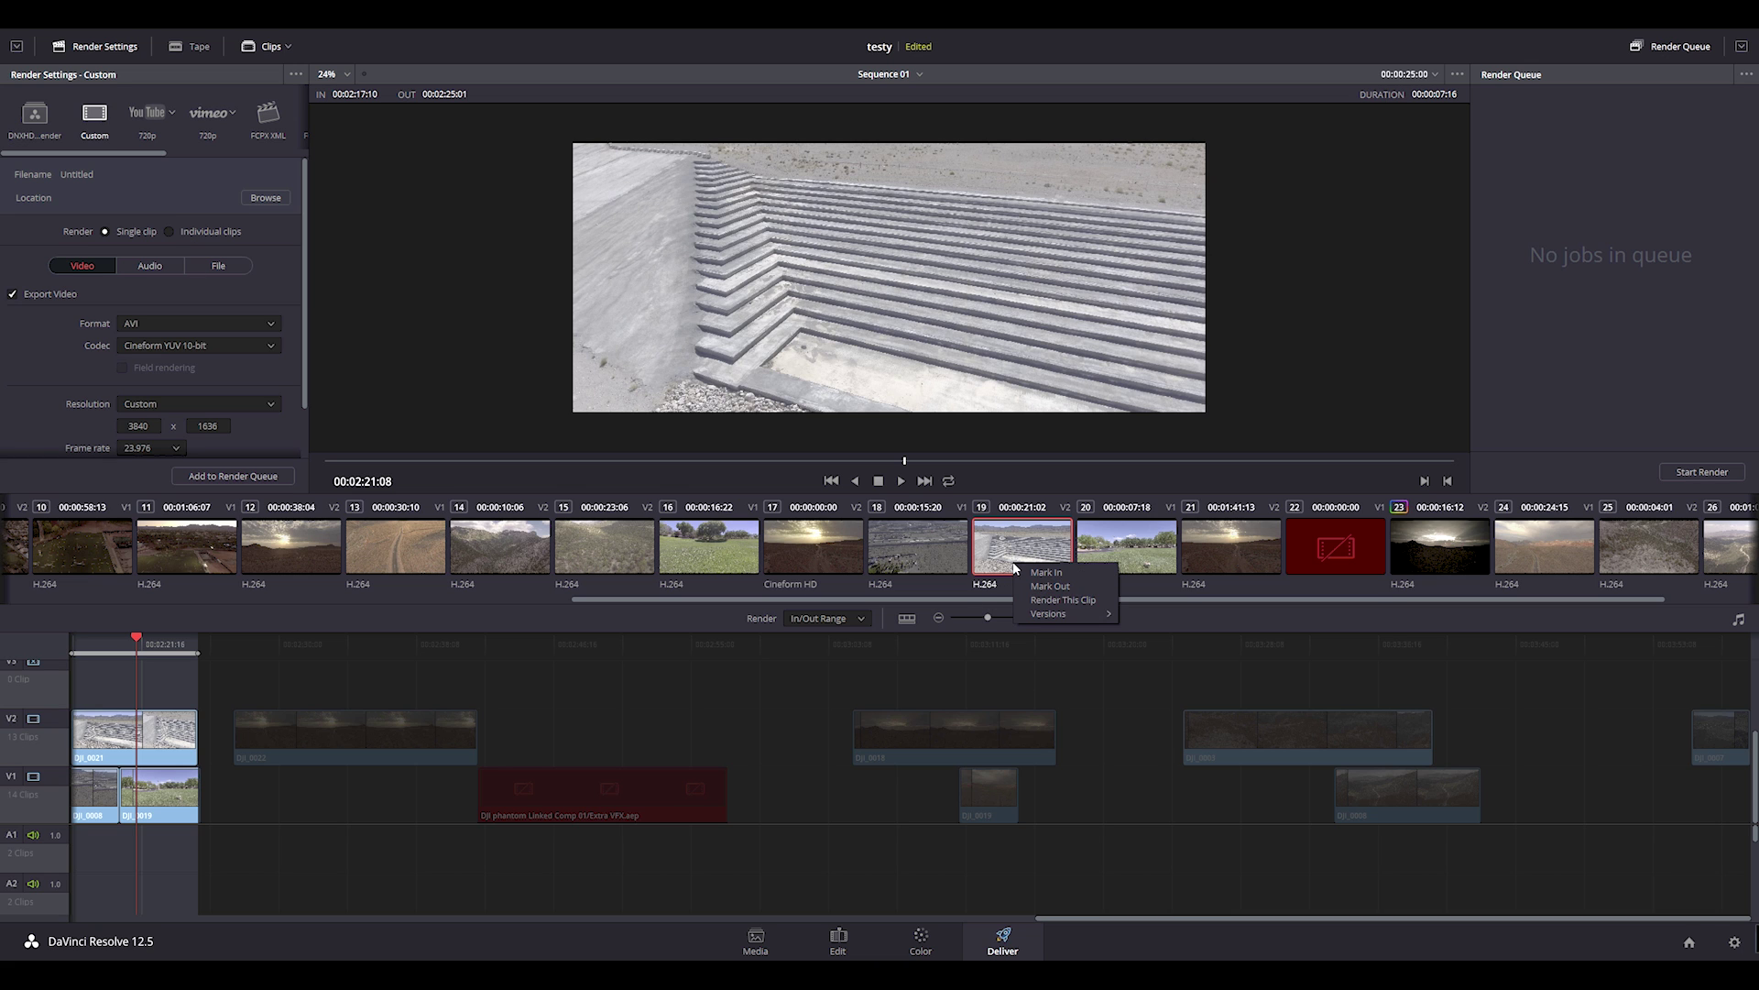
# Set the render range from clip 10 to clip 23 using Mark In and Mark Out.
pyautogui.click(87, 566)
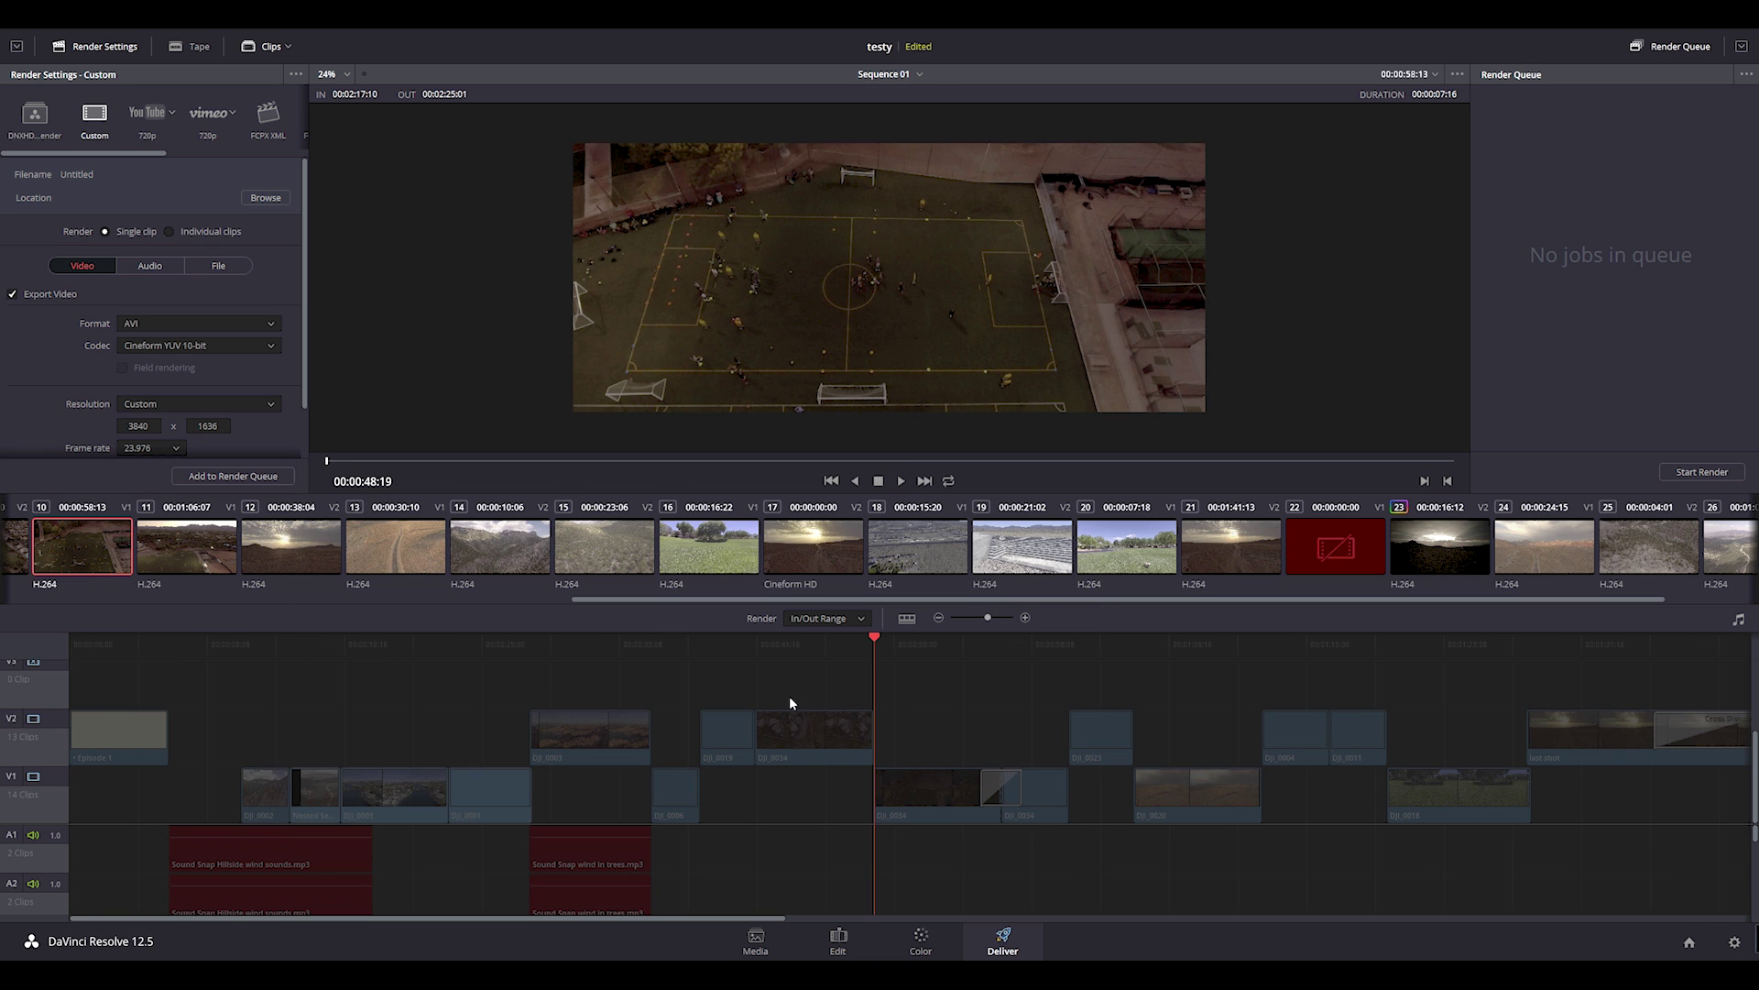
pyautogui.rightClick(95, 524)
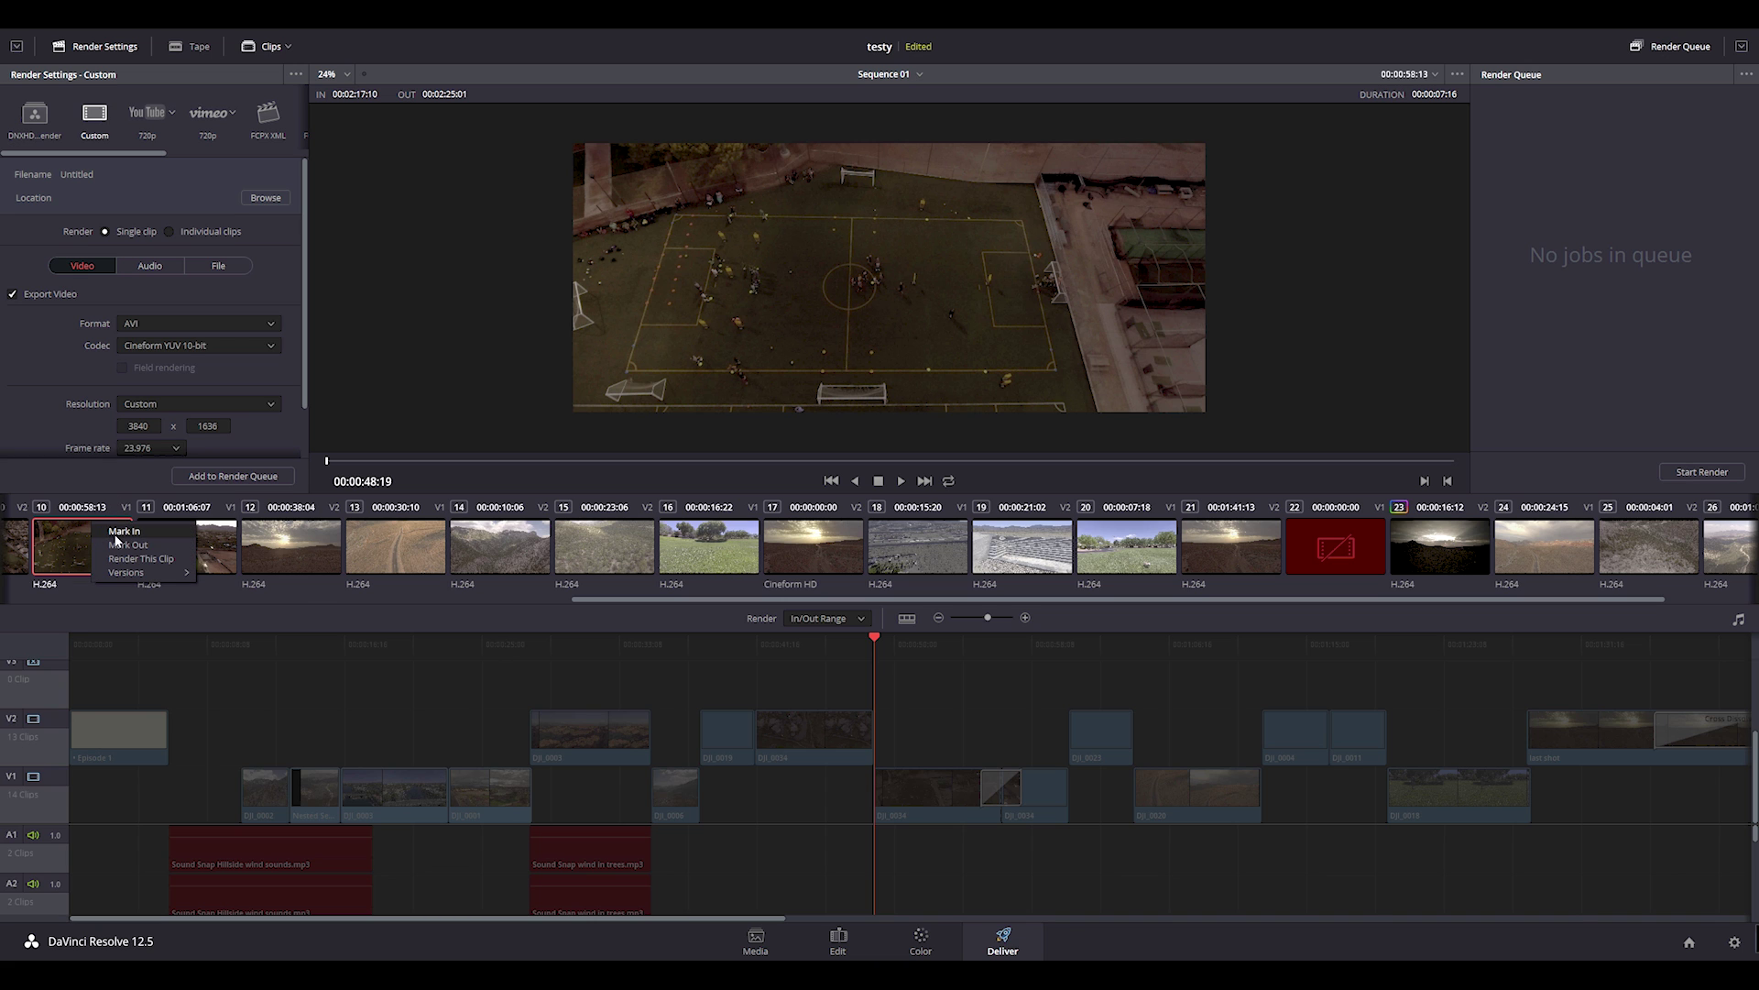
pyautogui.click(123, 531)
pyautogui.click(1451, 567)
pyautogui.rightClick(1451, 567)
pyautogui.click(1471, 593)
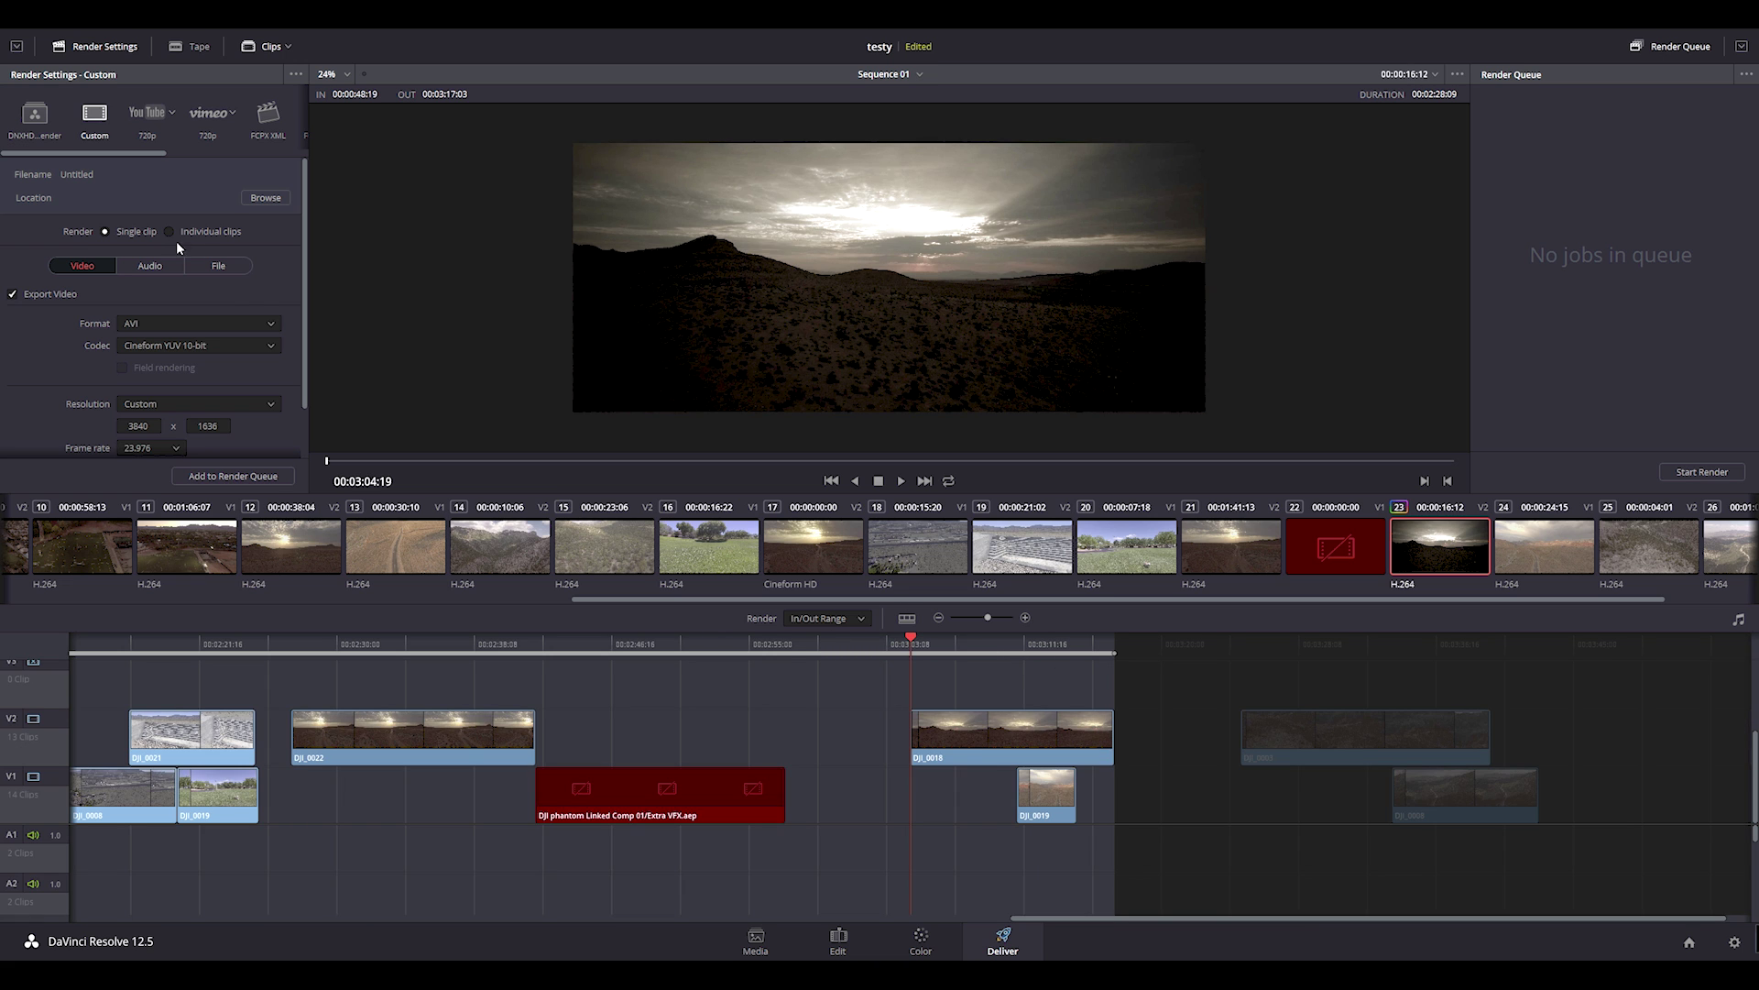
# Set the render mode to individual clips, review the remaining video settings, and scrub through clip 23.
pyautogui.click(203, 235)
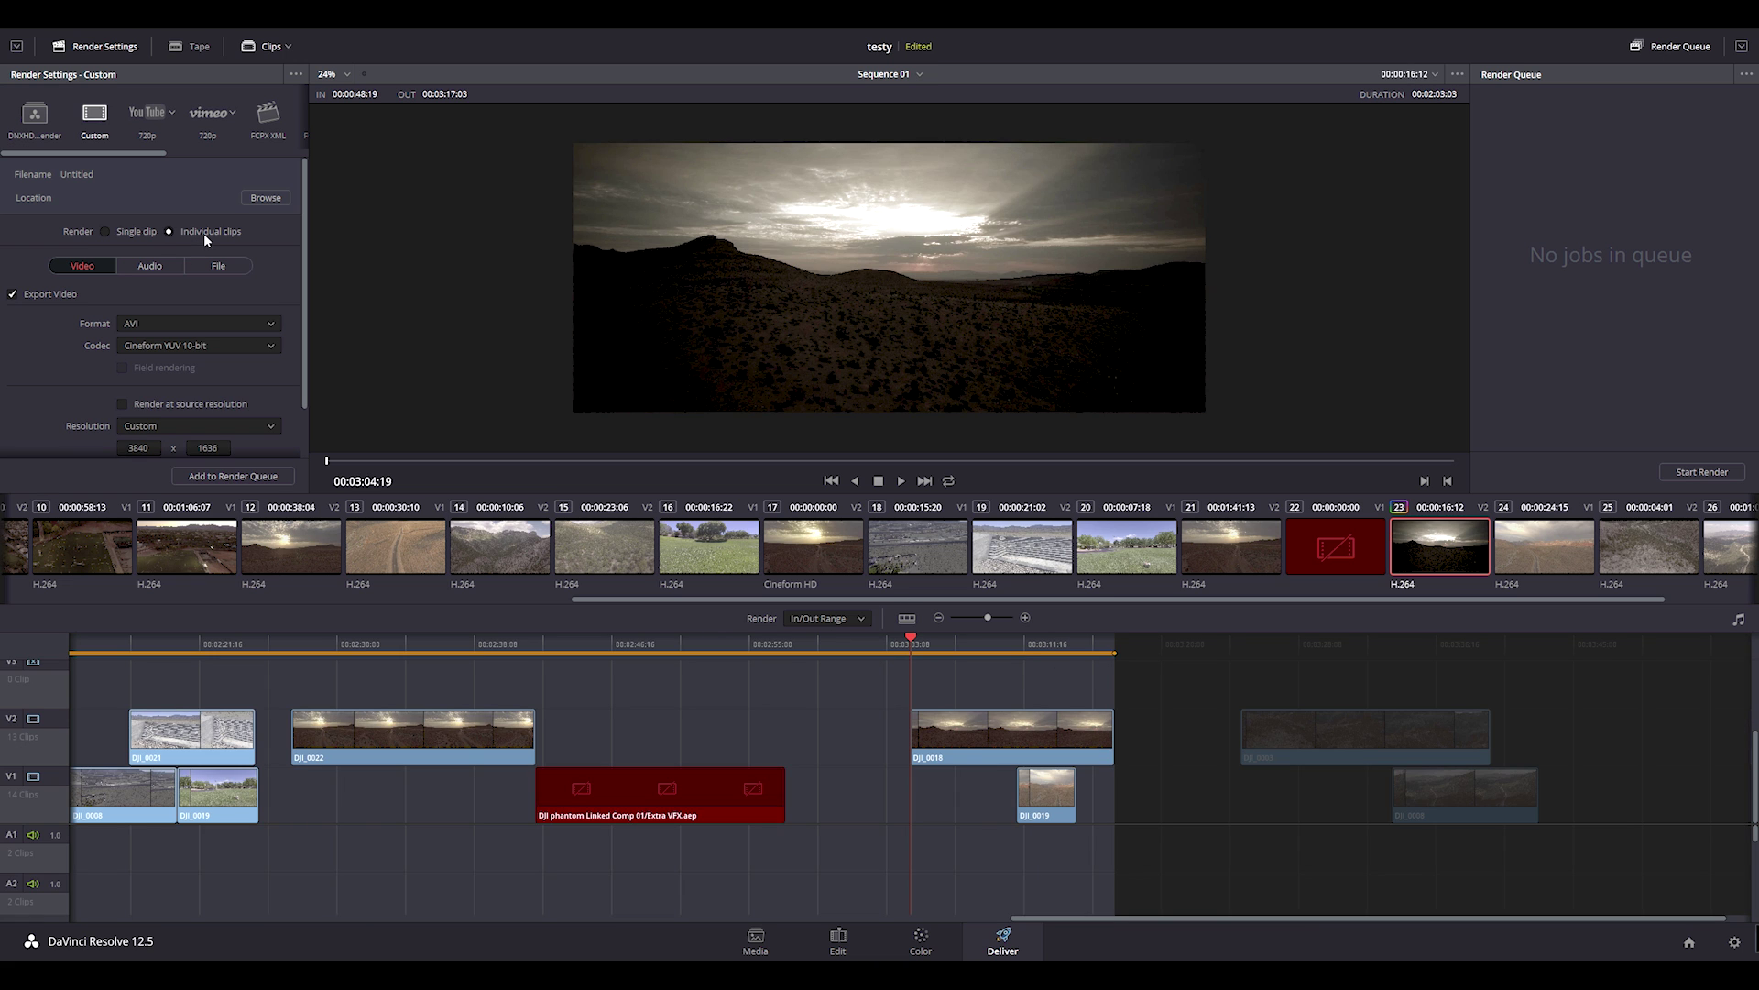
pyautogui.scroll(-2, 294, 275)
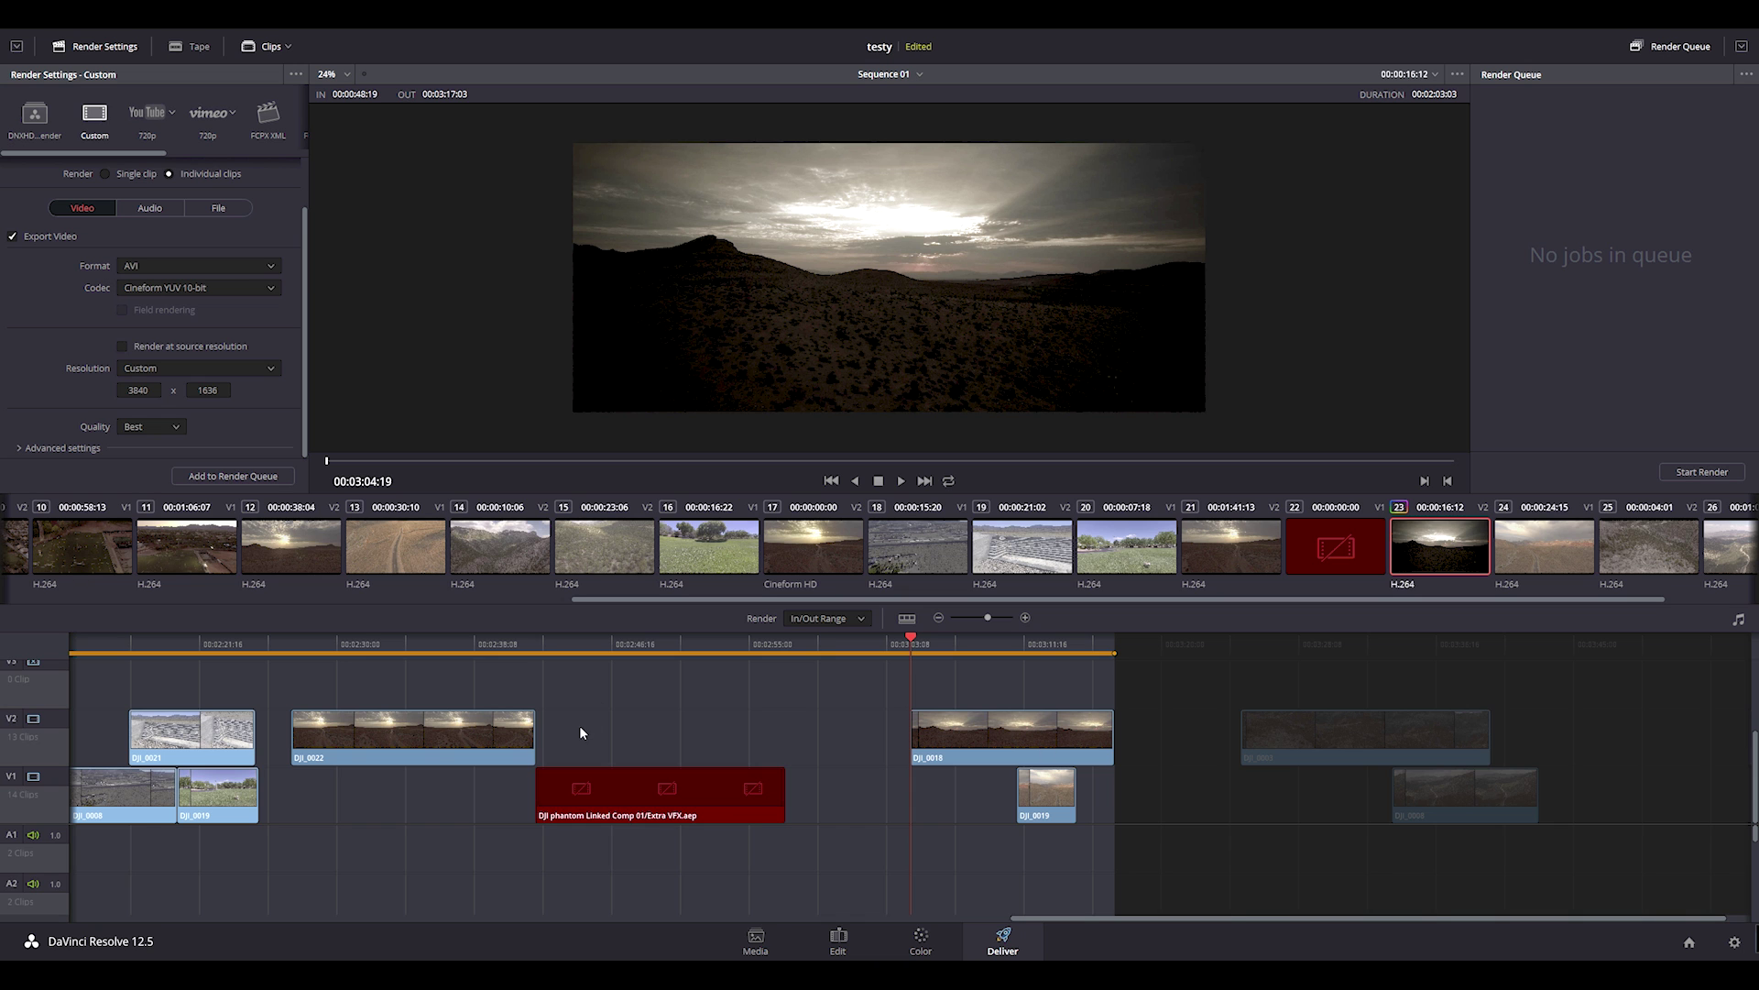
pyautogui.moveTo(910, 657); pyautogui.dragTo(1077, 667)
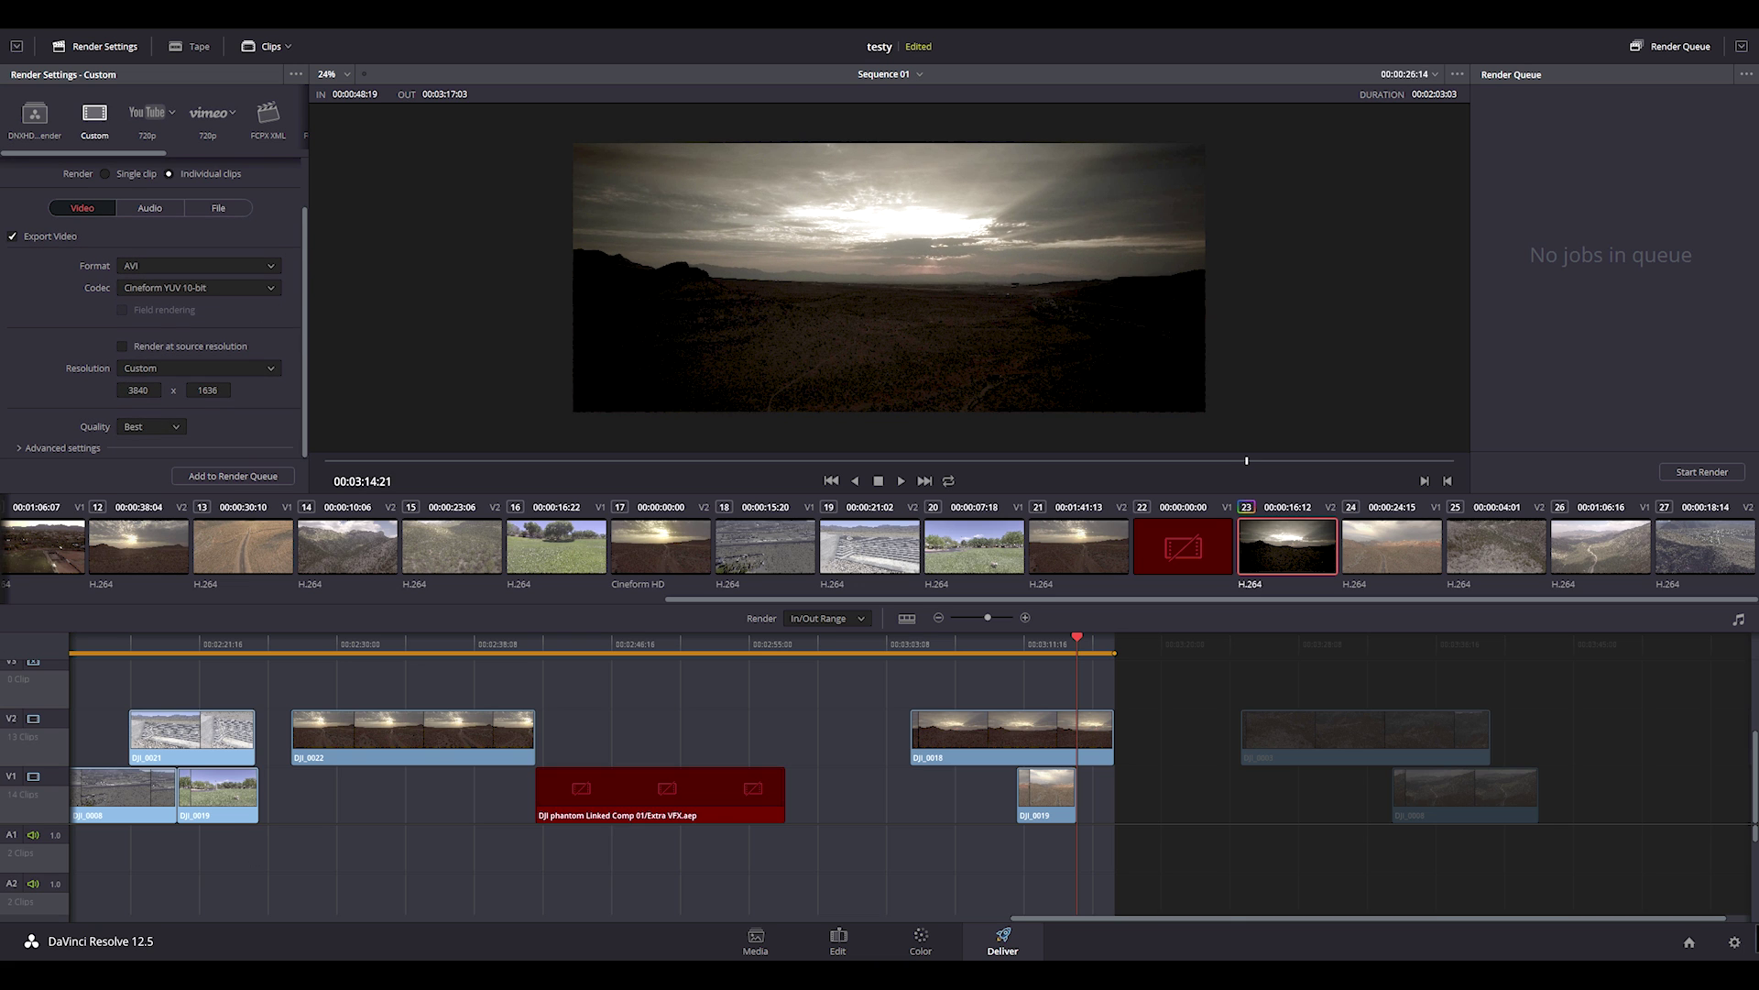
# Review the Media, Edit and Color pages, scrub the edit timeline, and return to the Deliver page's render range.
pyautogui.click(755, 939)
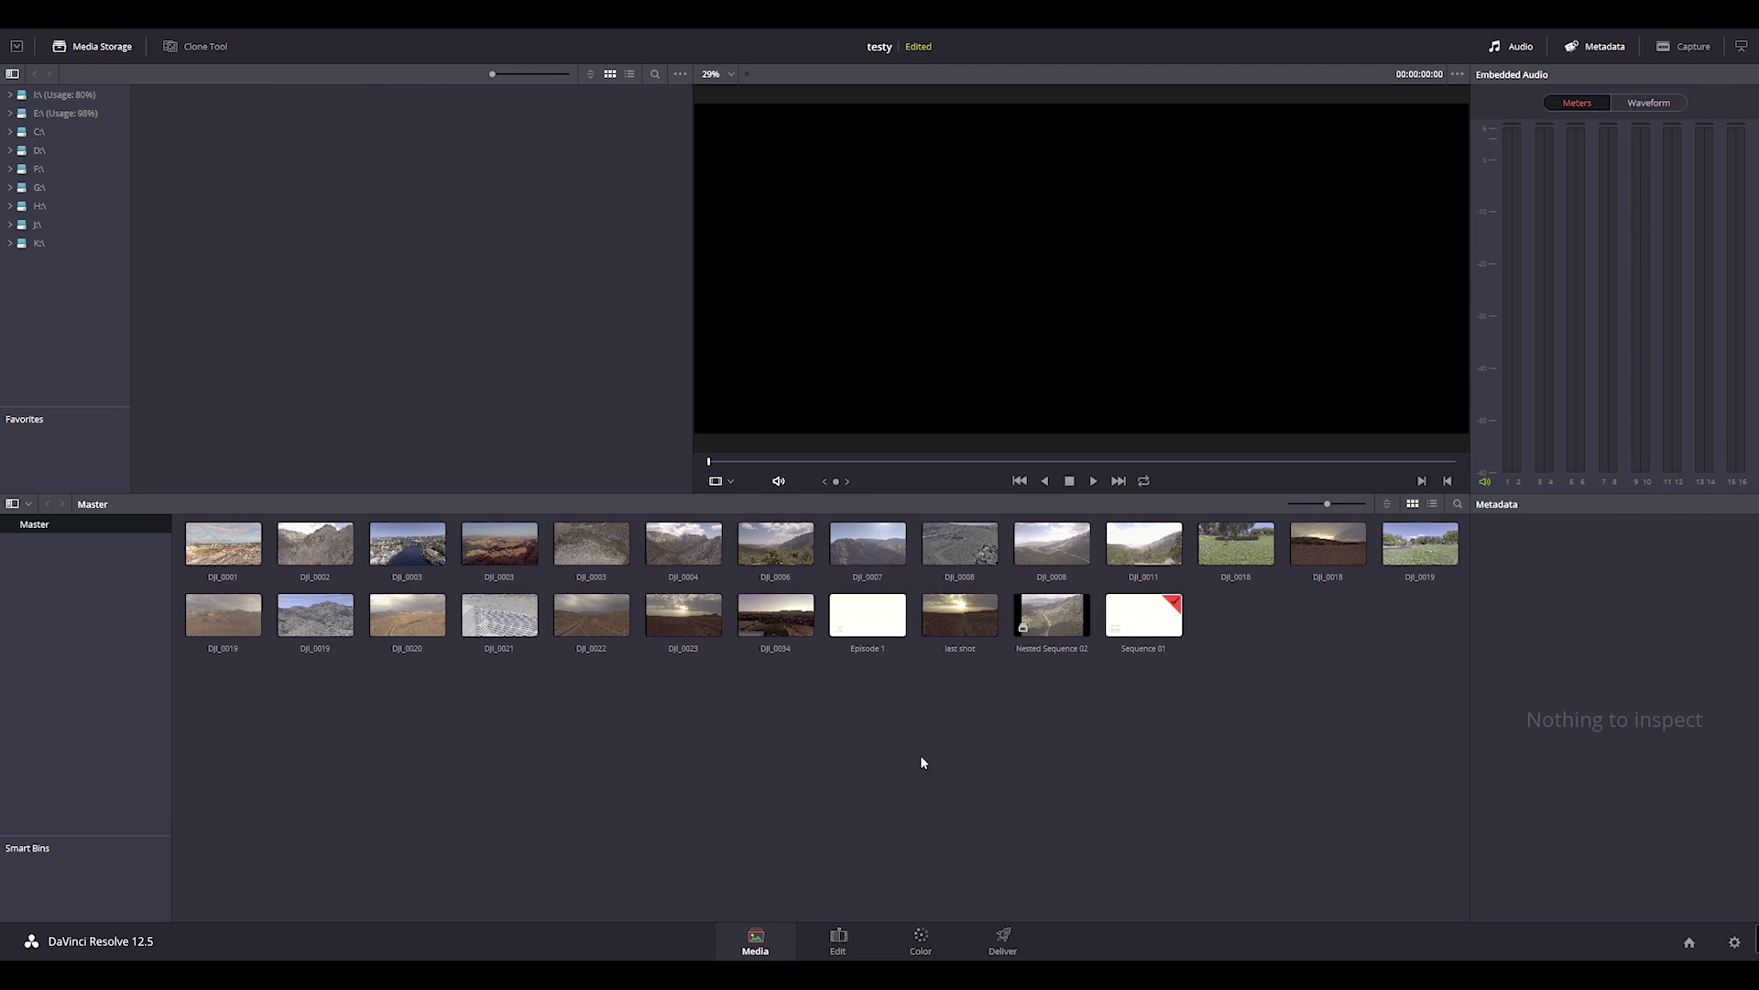
pyautogui.click(837, 941)
pyautogui.moveTo(565, 548); pyautogui.dragTo(577, 544)
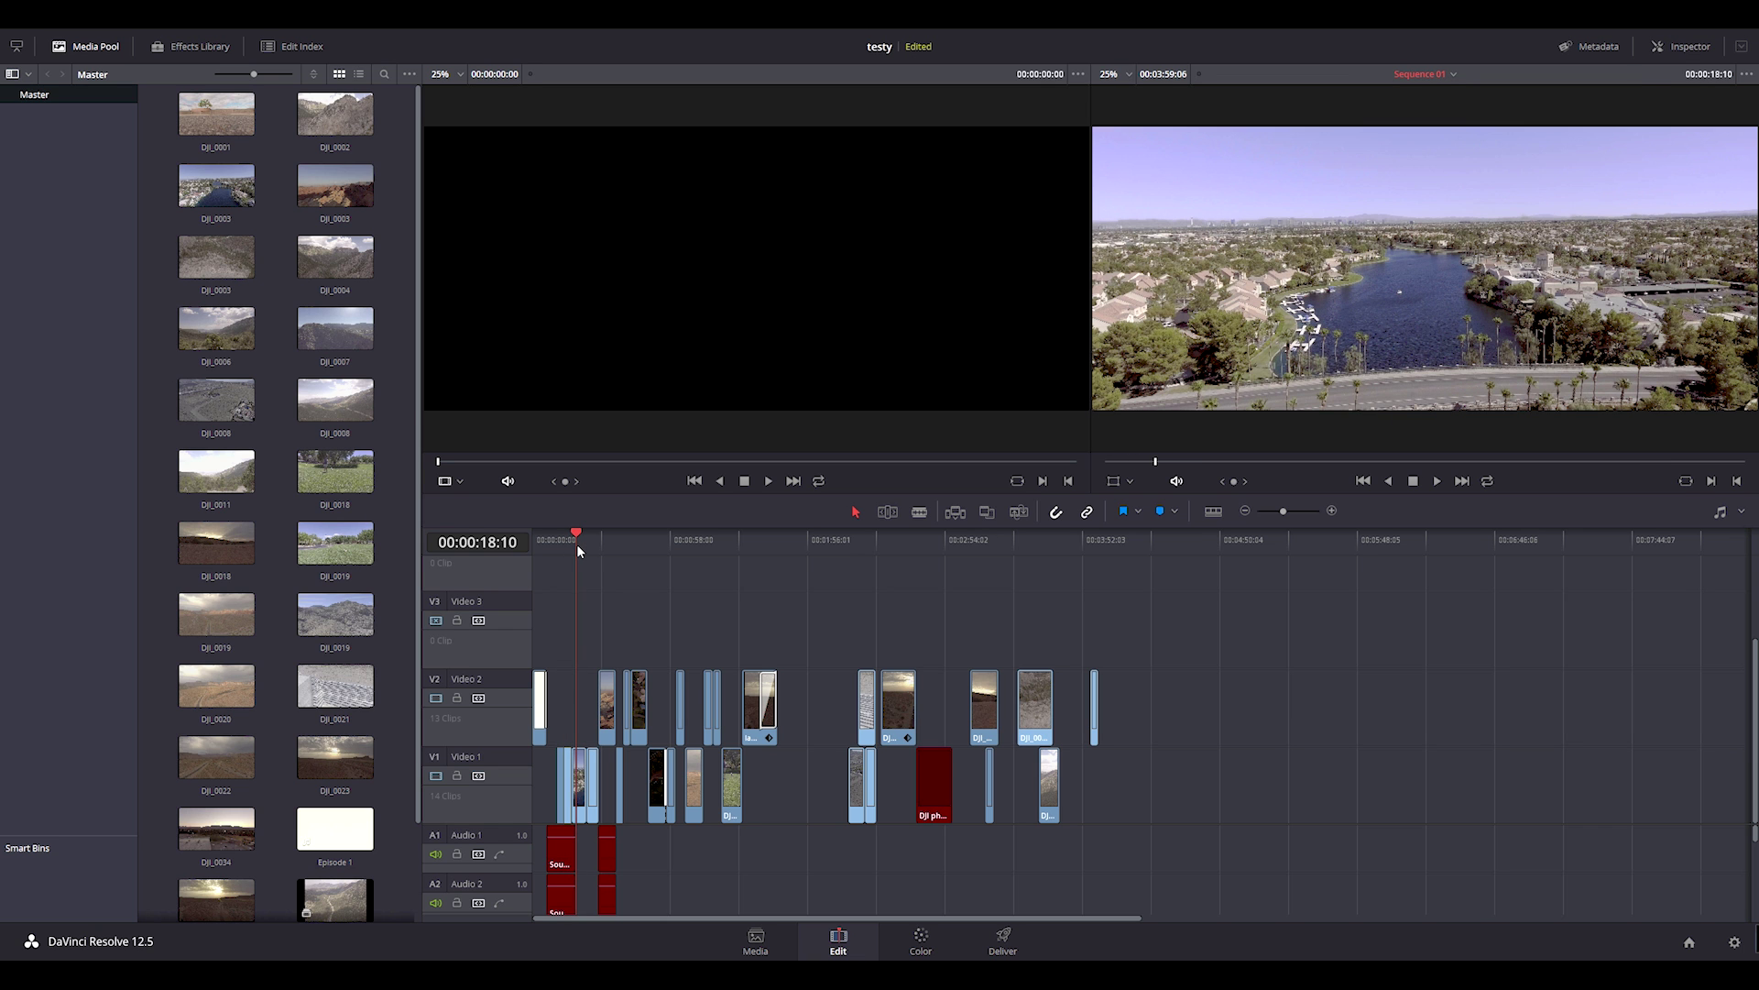
pyautogui.click(924, 949)
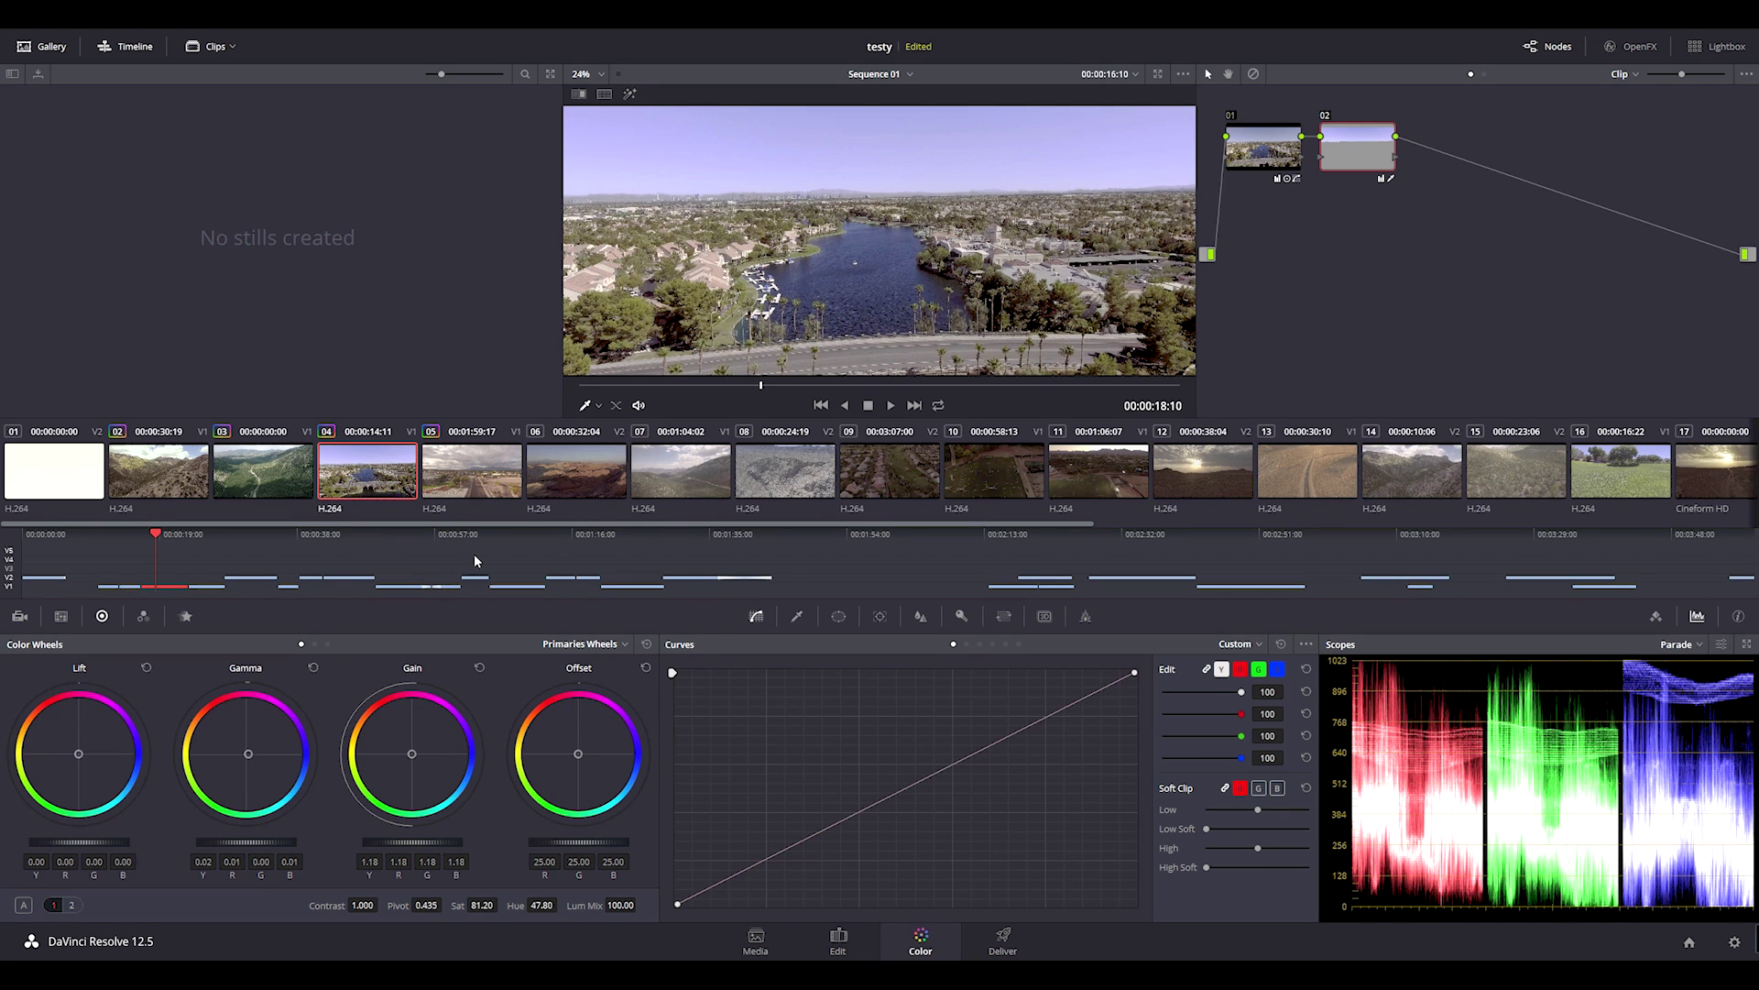
pyautogui.click(1027, 948)
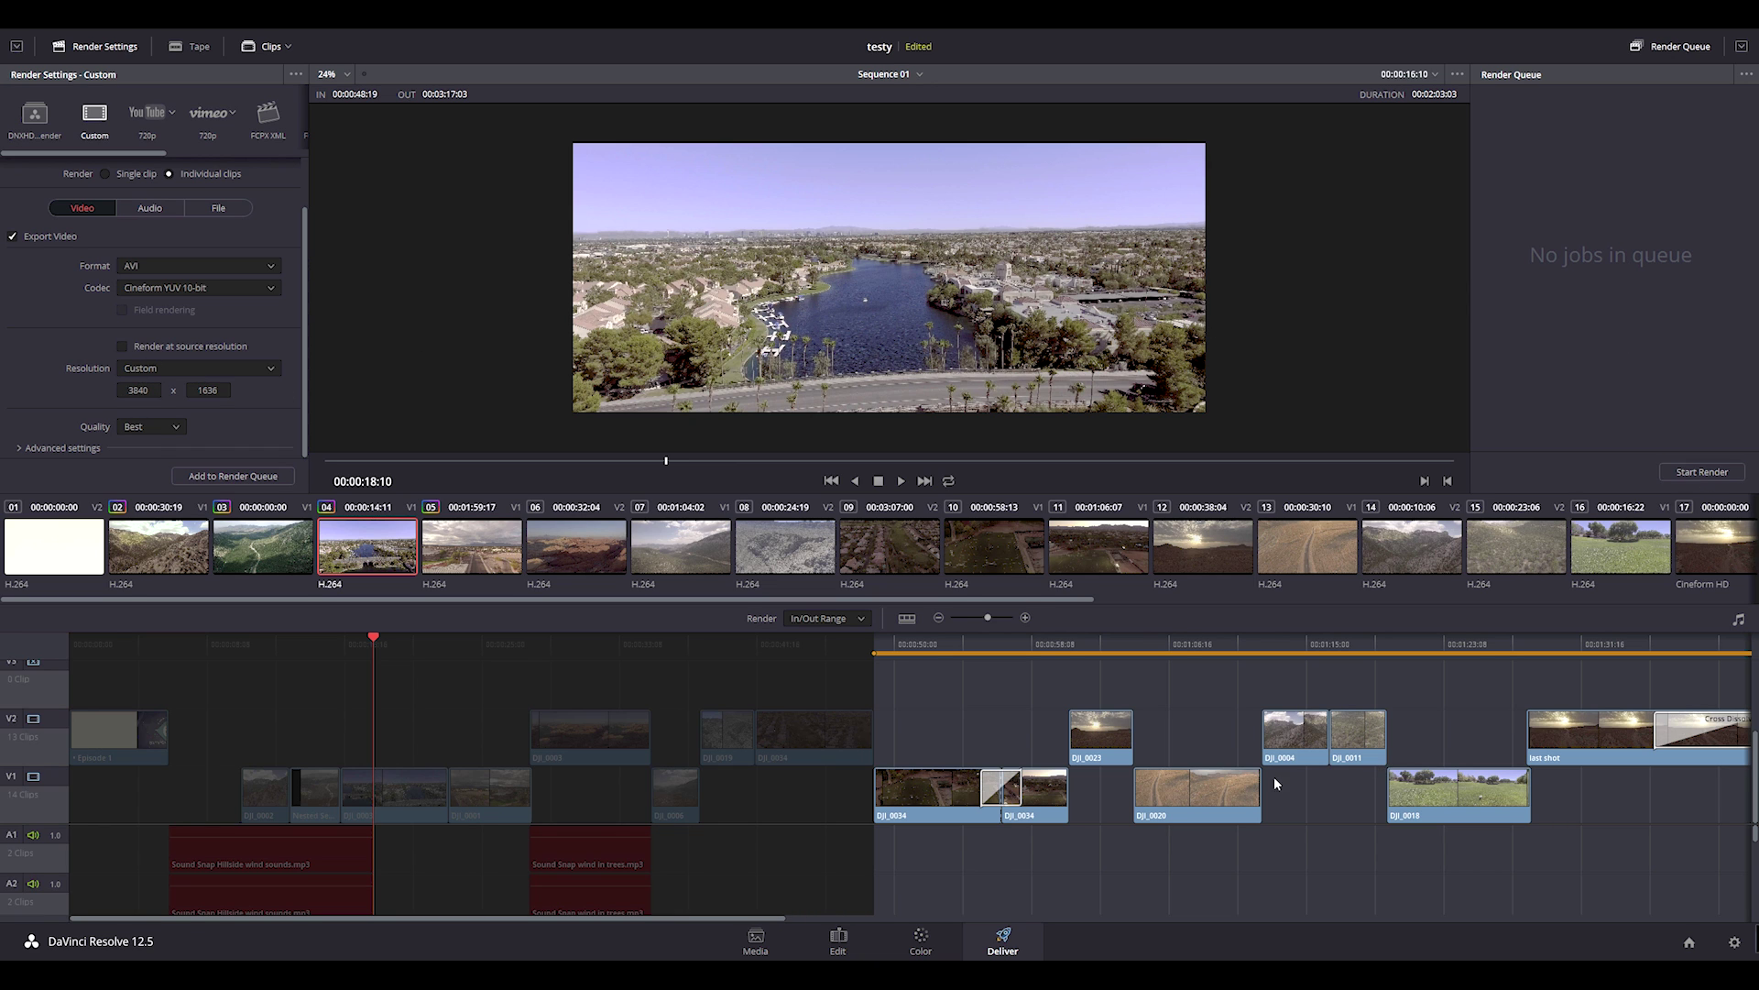
pyautogui.click(907, 641)
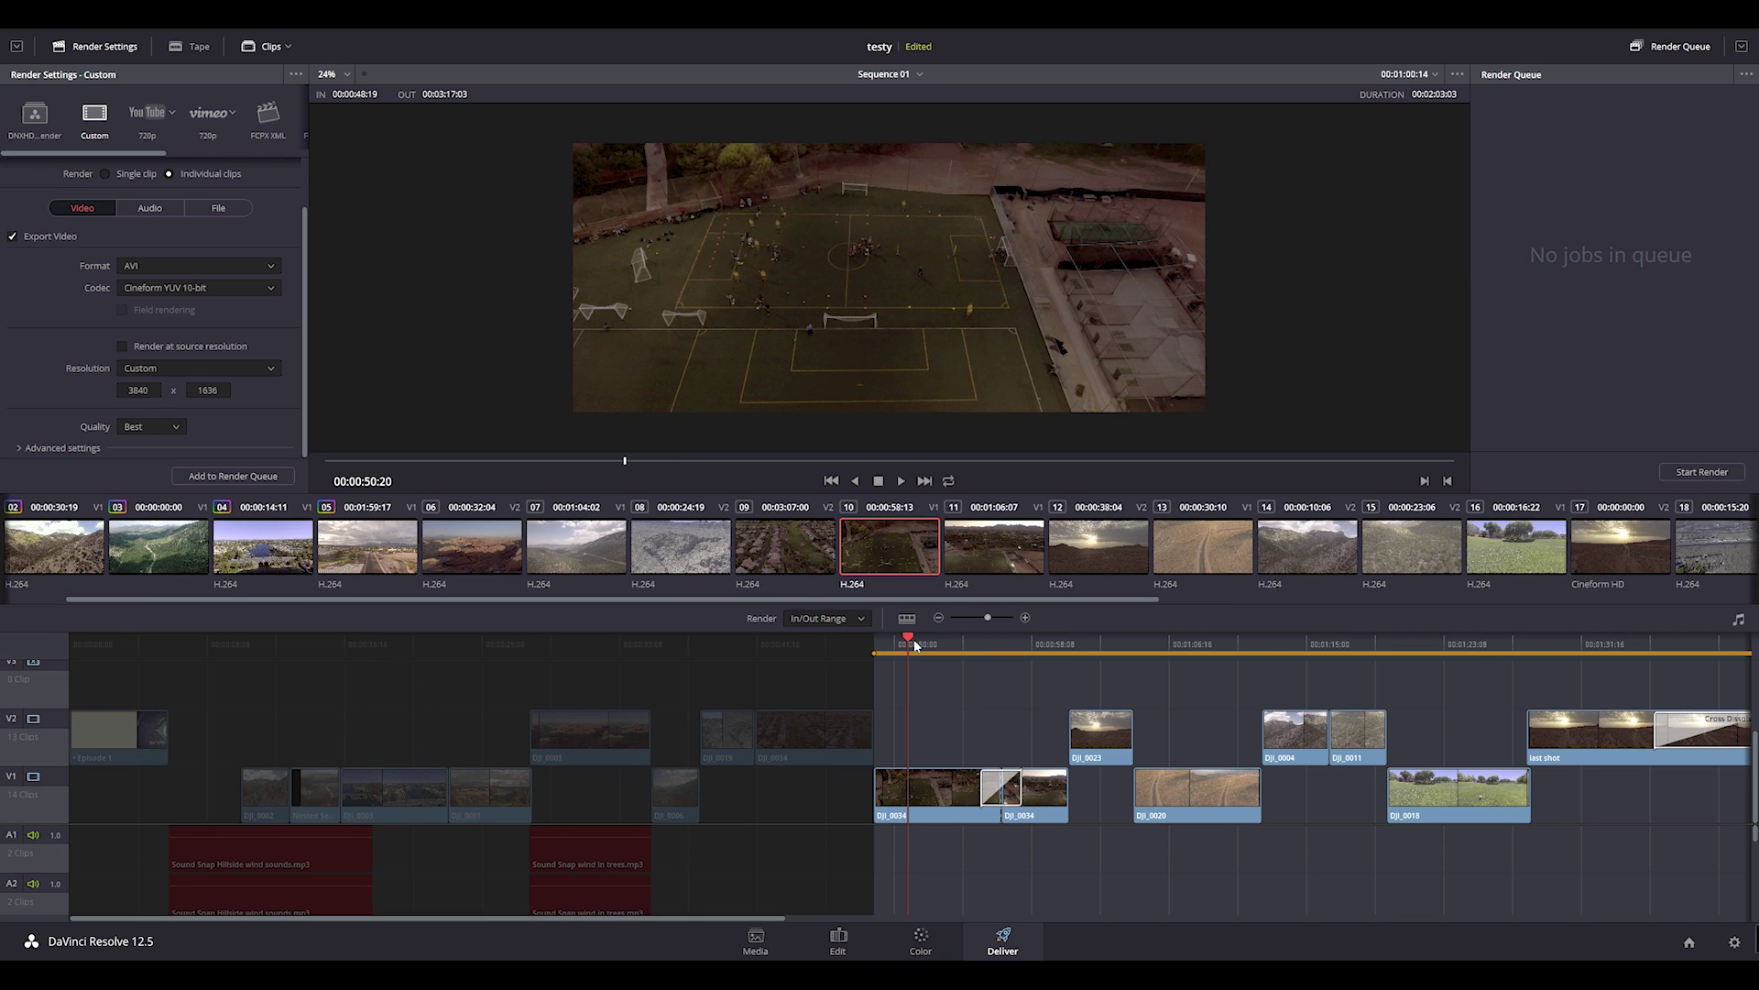
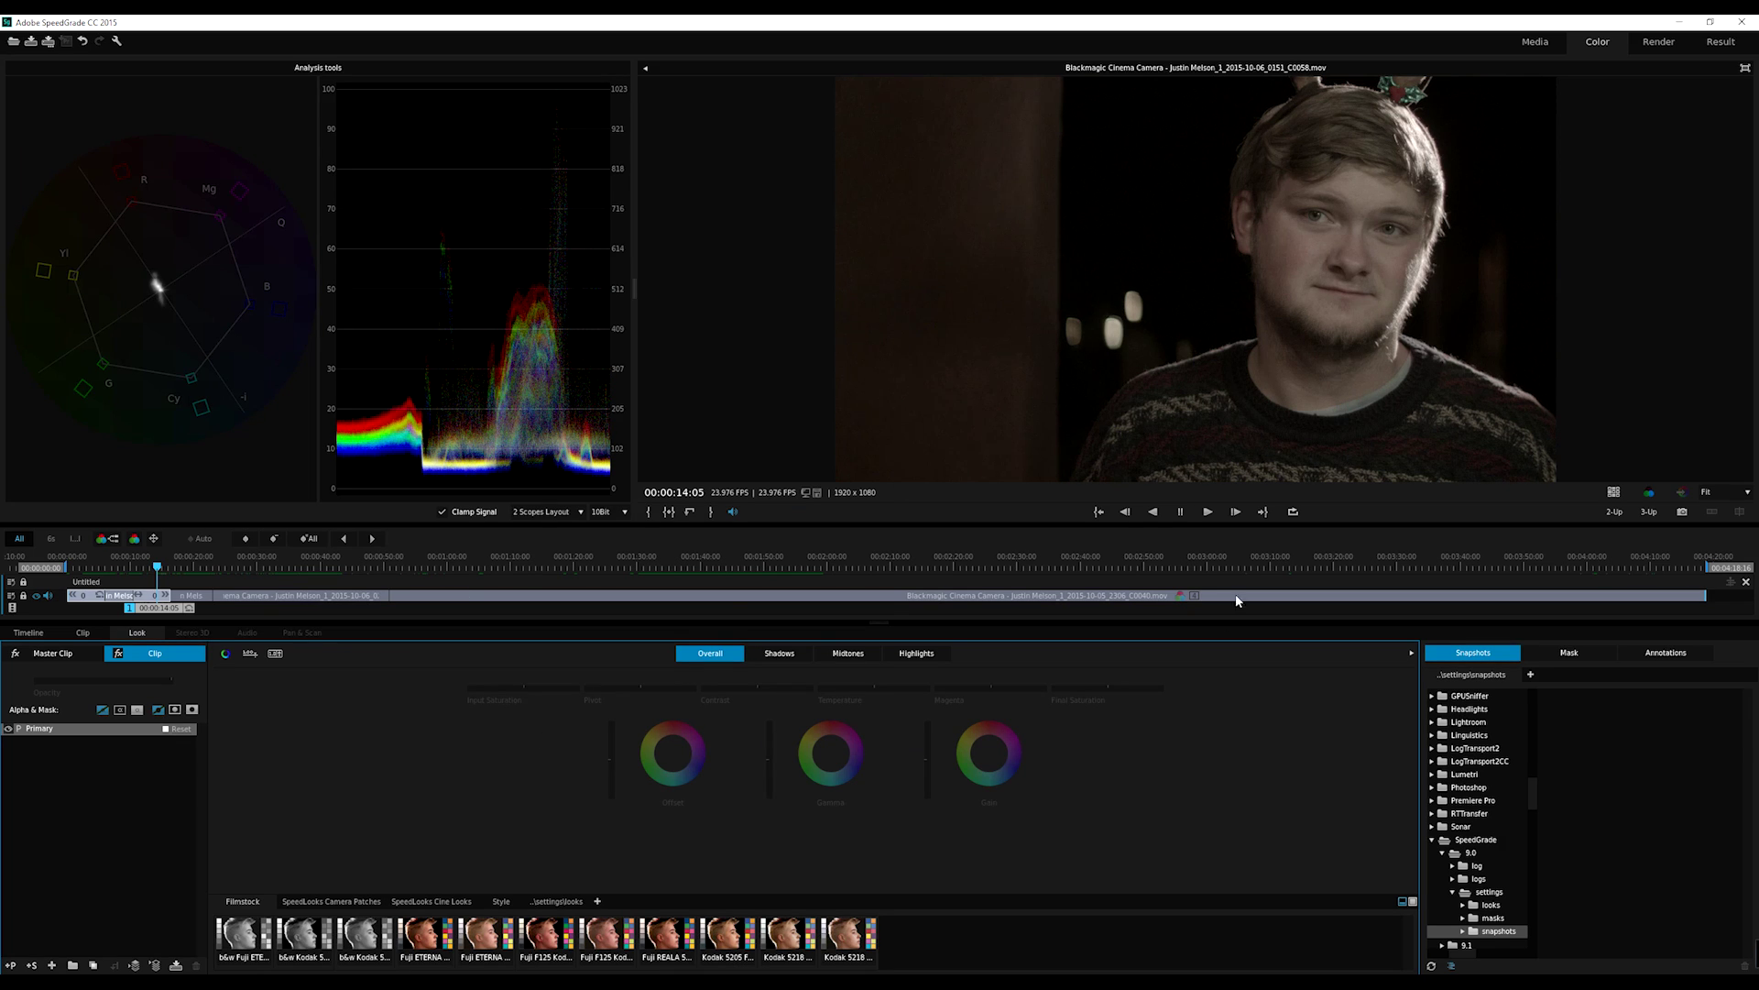
# Switch to SpeedGrade, try a strong contrast increase and a green gamma tint on the clip, and revert both.
pyautogui.moveTo(1122, 693); pyautogui.dragTo(1161, 693)
pyautogui.moveTo(761, 684)
pyautogui.mouseDown()
pyautogui.moveTo(781, 684)
pyautogui.moveTo(757, 689)
pyautogui.mouseUp()
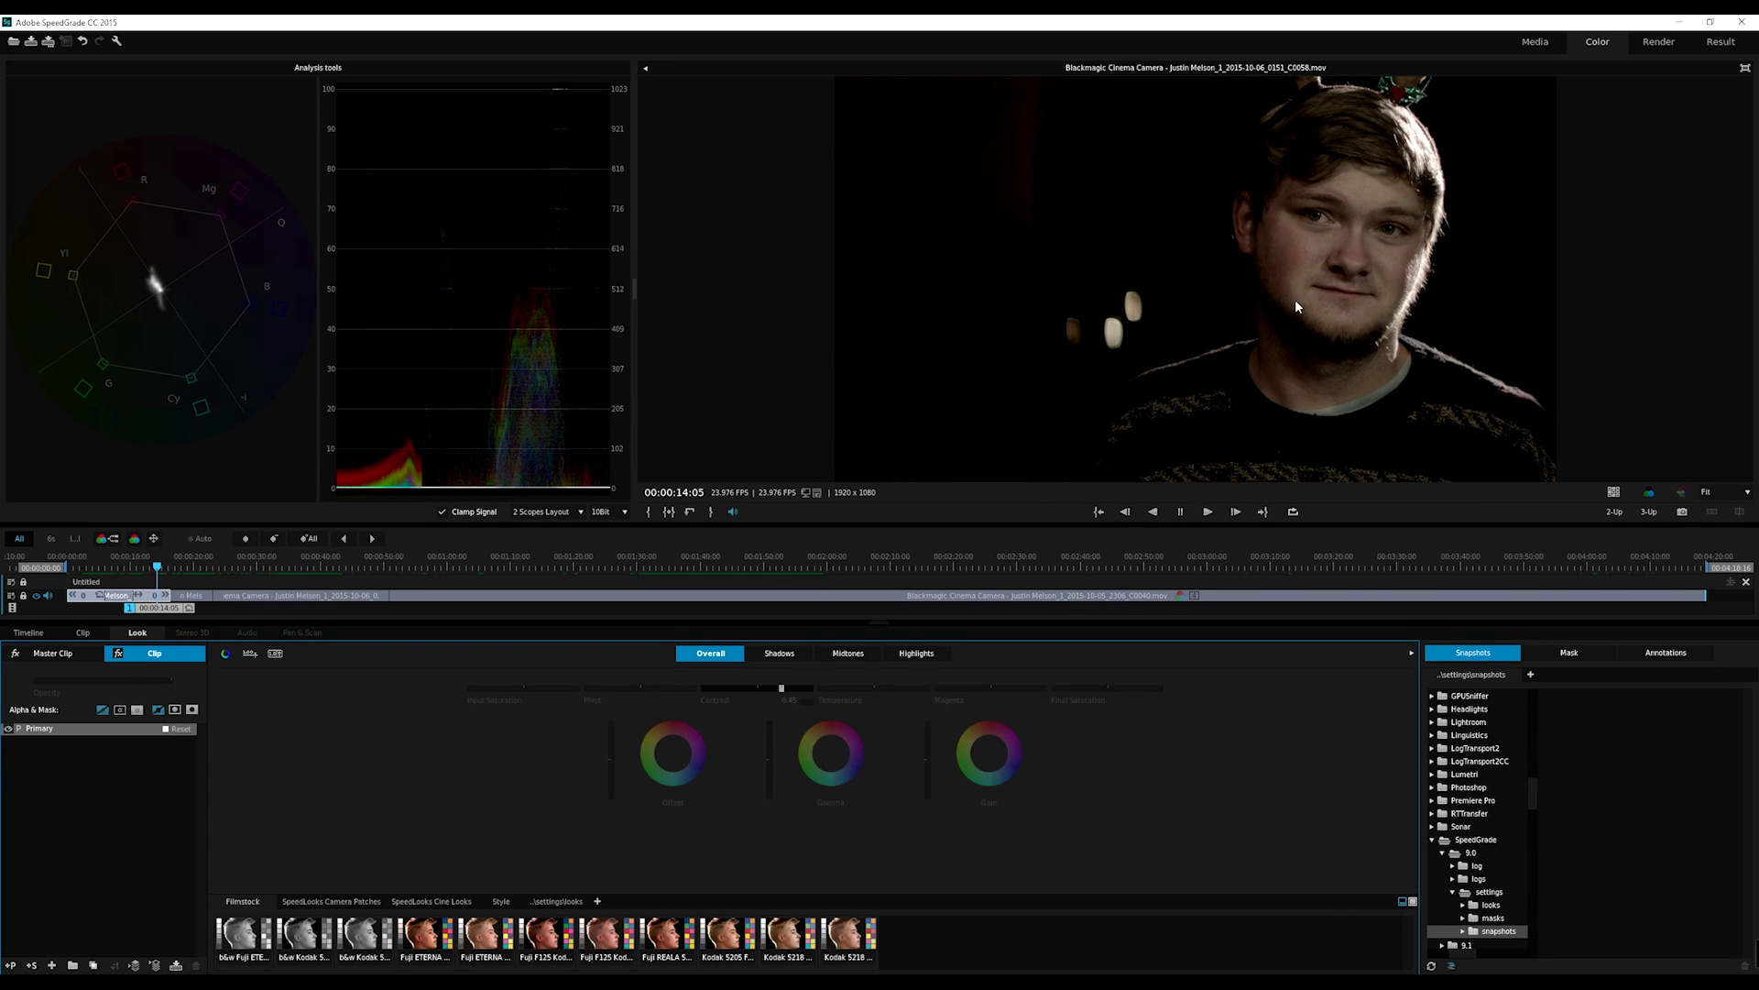
pyautogui.hotkey('ctrl', 'z')
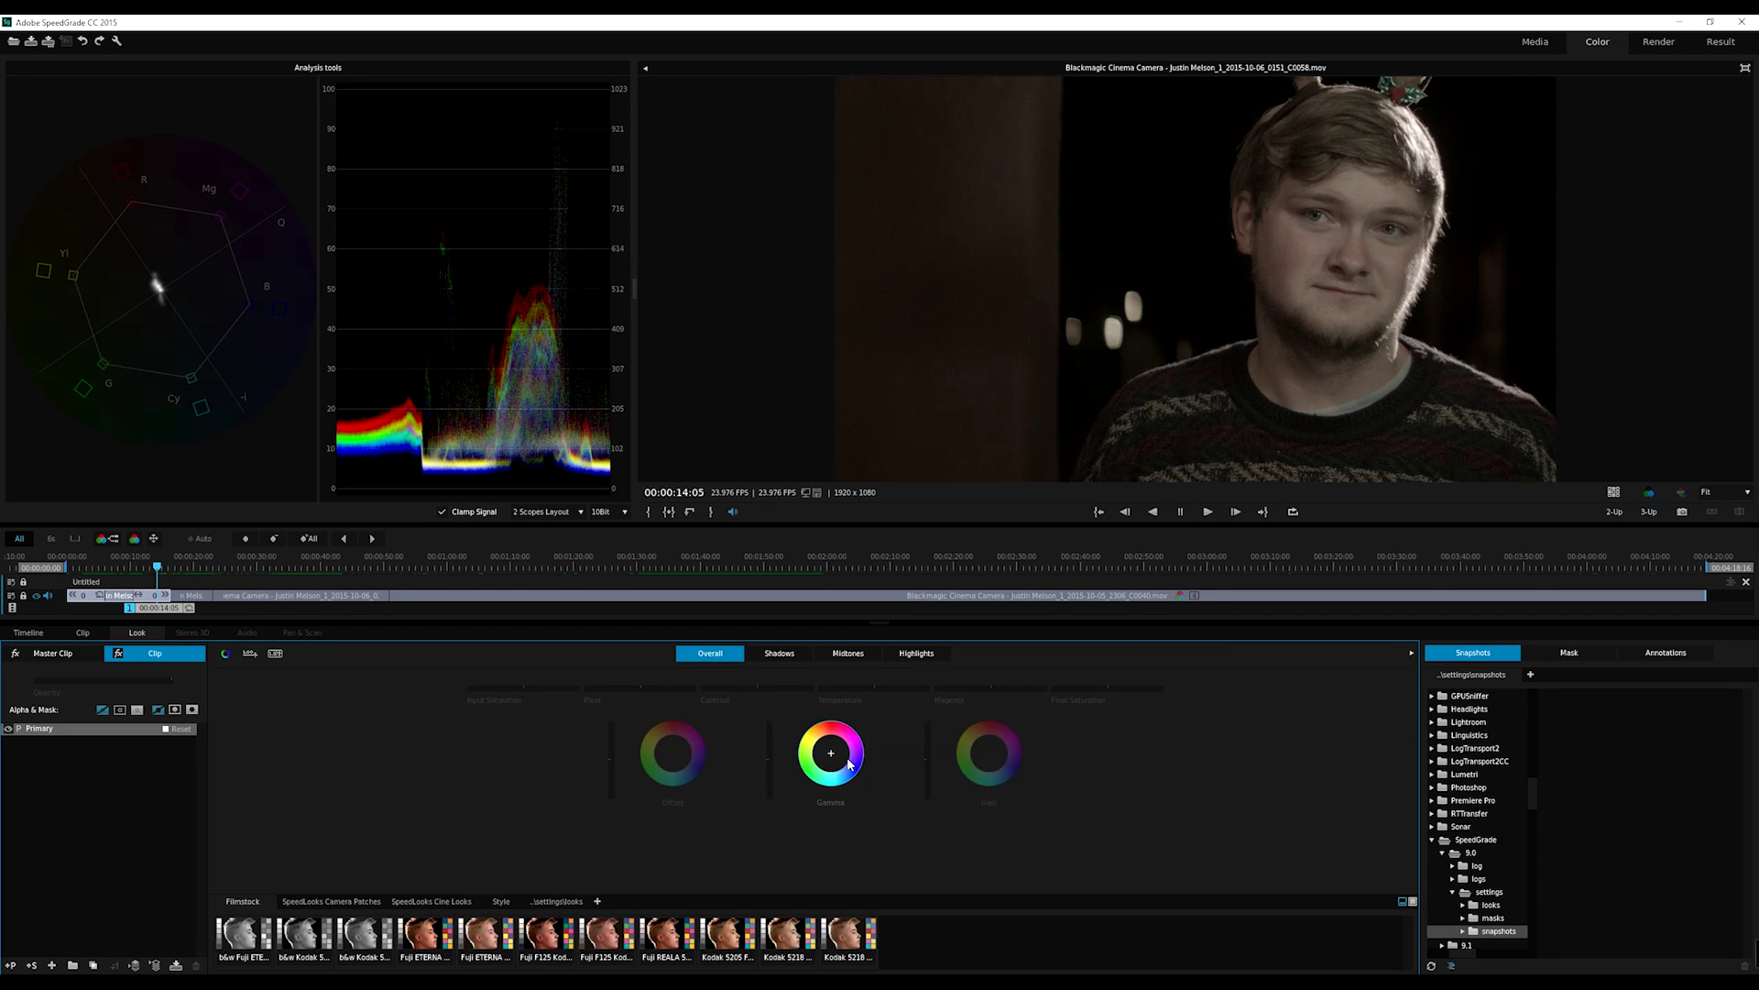
pyautogui.moveTo(839, 757)
pyautogui.mouseDown()
pyautogui.moveTo(858, 794)
pyautogui.moveTo(820, 735)
pyautogui.moveTo(841, 725)
pyautogui.moveTo(829, 768)
pyautogui.moveTo(845, 757)
pyautogui.mouseUp()
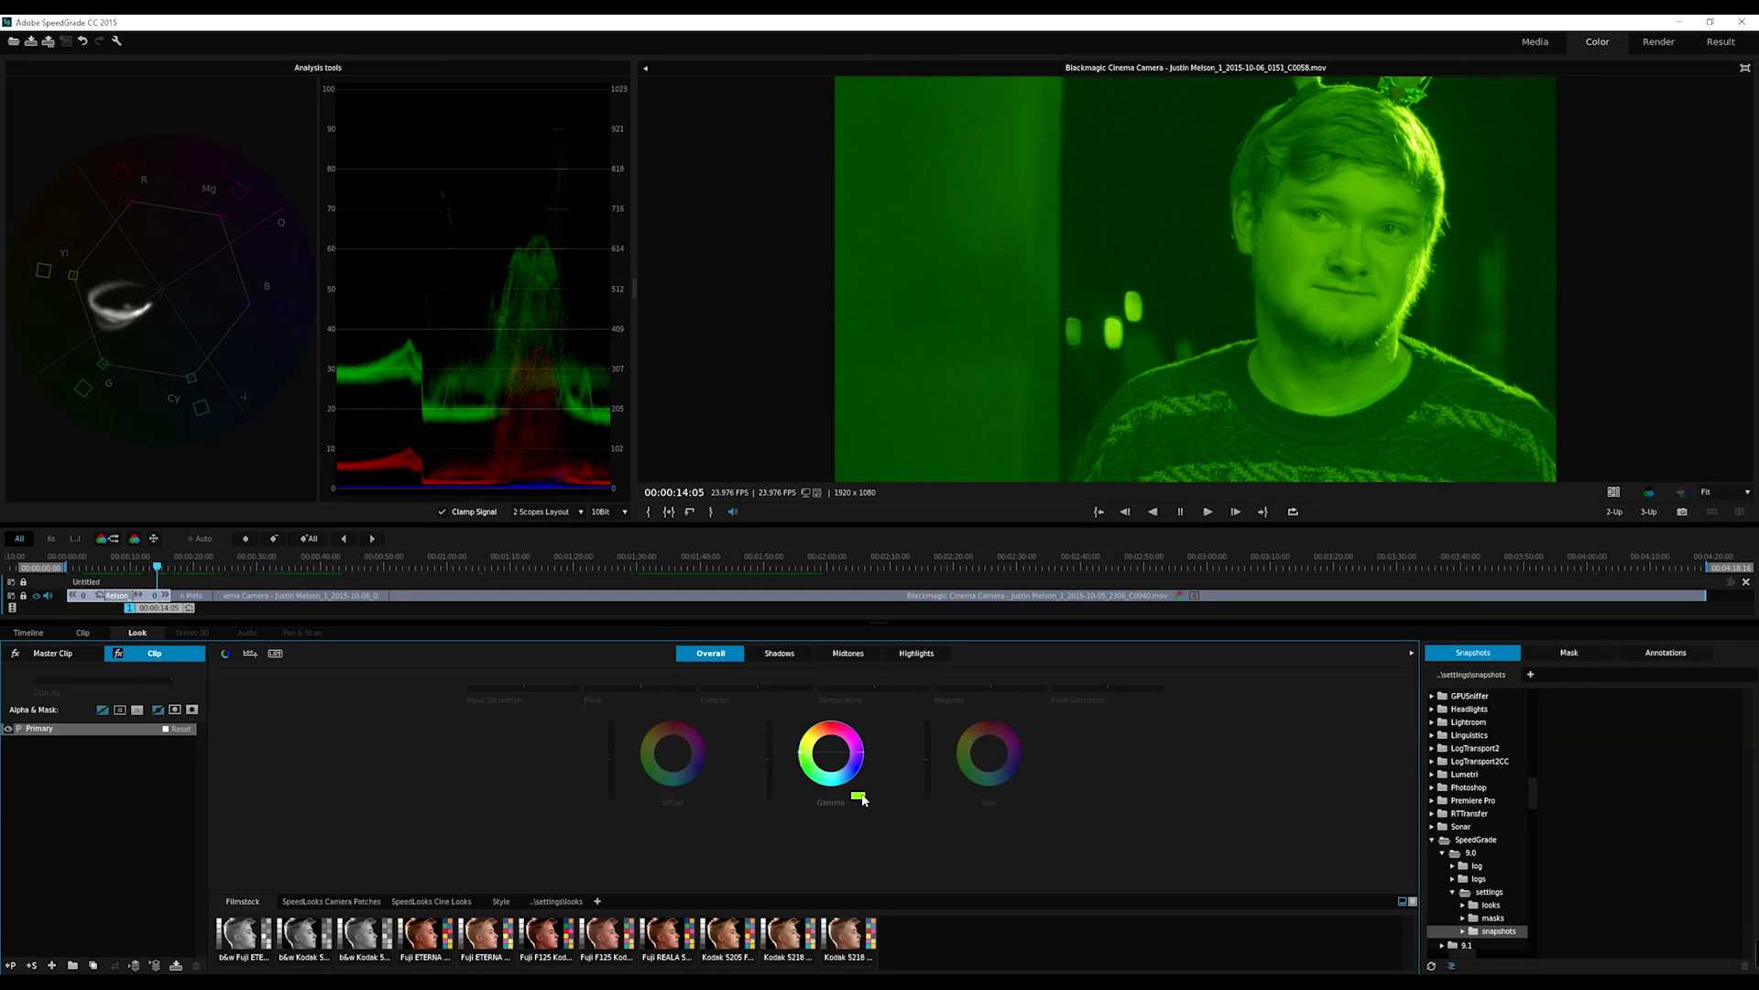
pyautogui.click(858, 795)
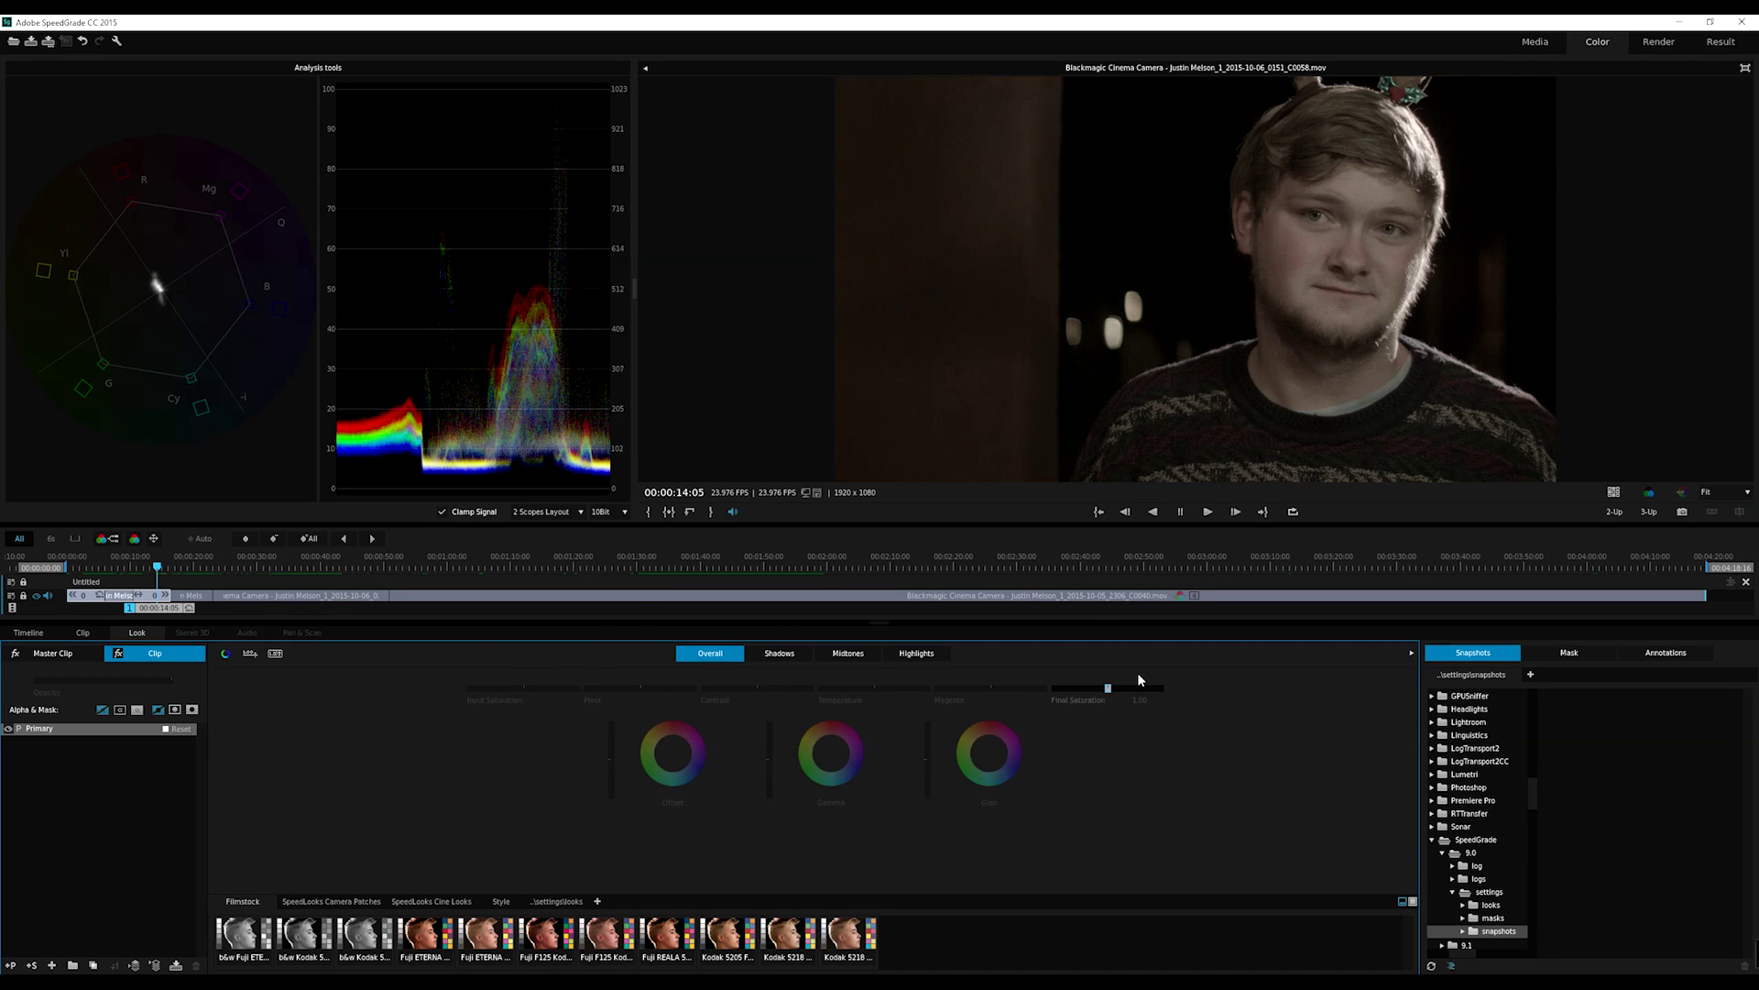
# Try high and zero final saturation with a blue-violet gamma tint, and reset both adjustments.
pyautogui.moveTo(1087, 689); pyautogui.dragTo(1154, 687)
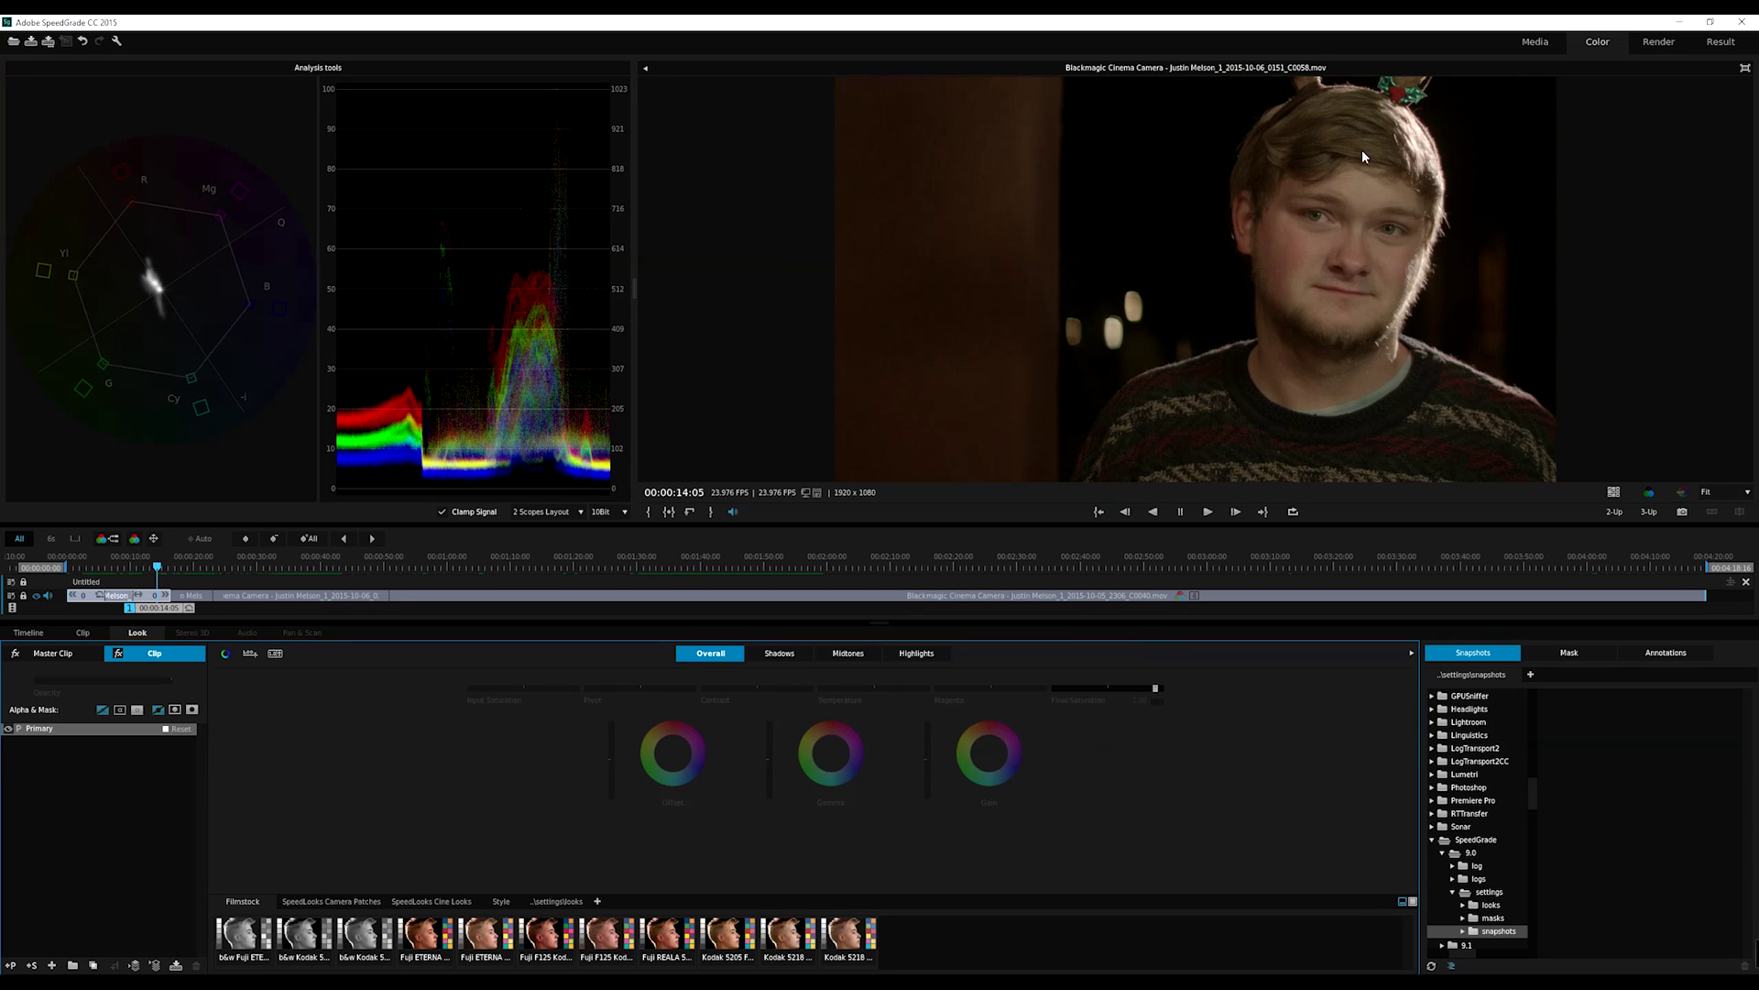
pyautogui.moveTo(832, 757); pyautogui.dragTo(839, 756)
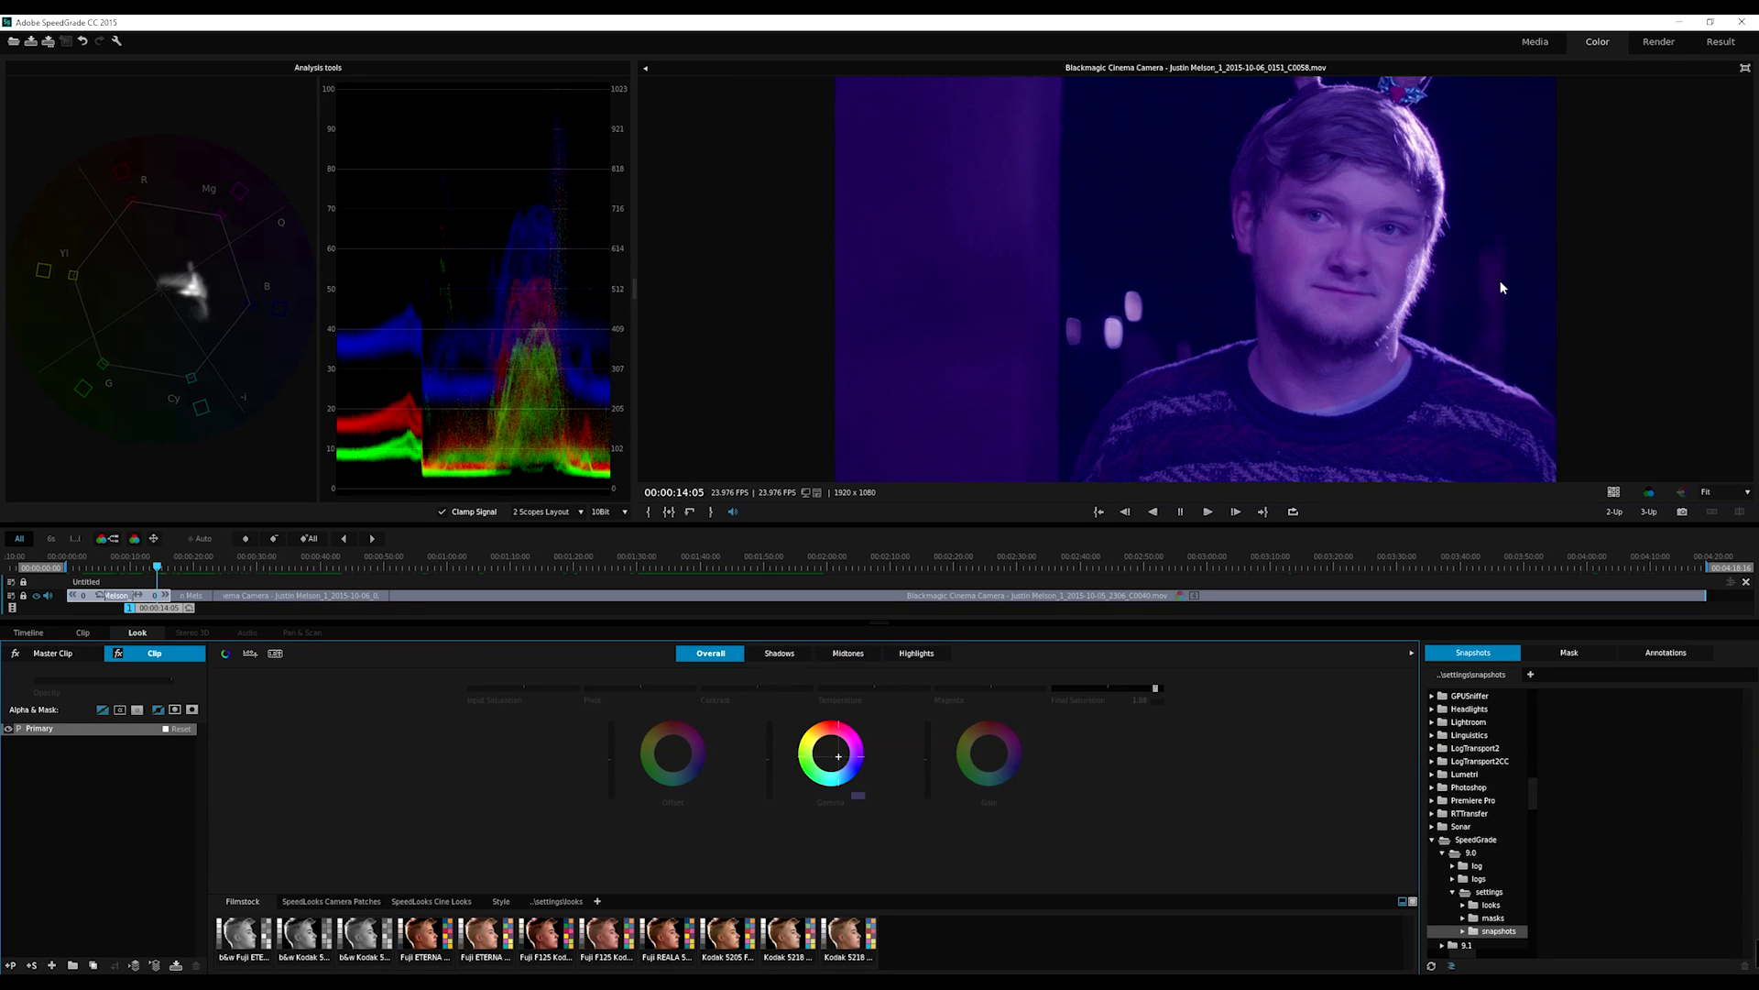
pyautogui.moveTo(1156, 688); pyautogui.dragTo(1054, 687)
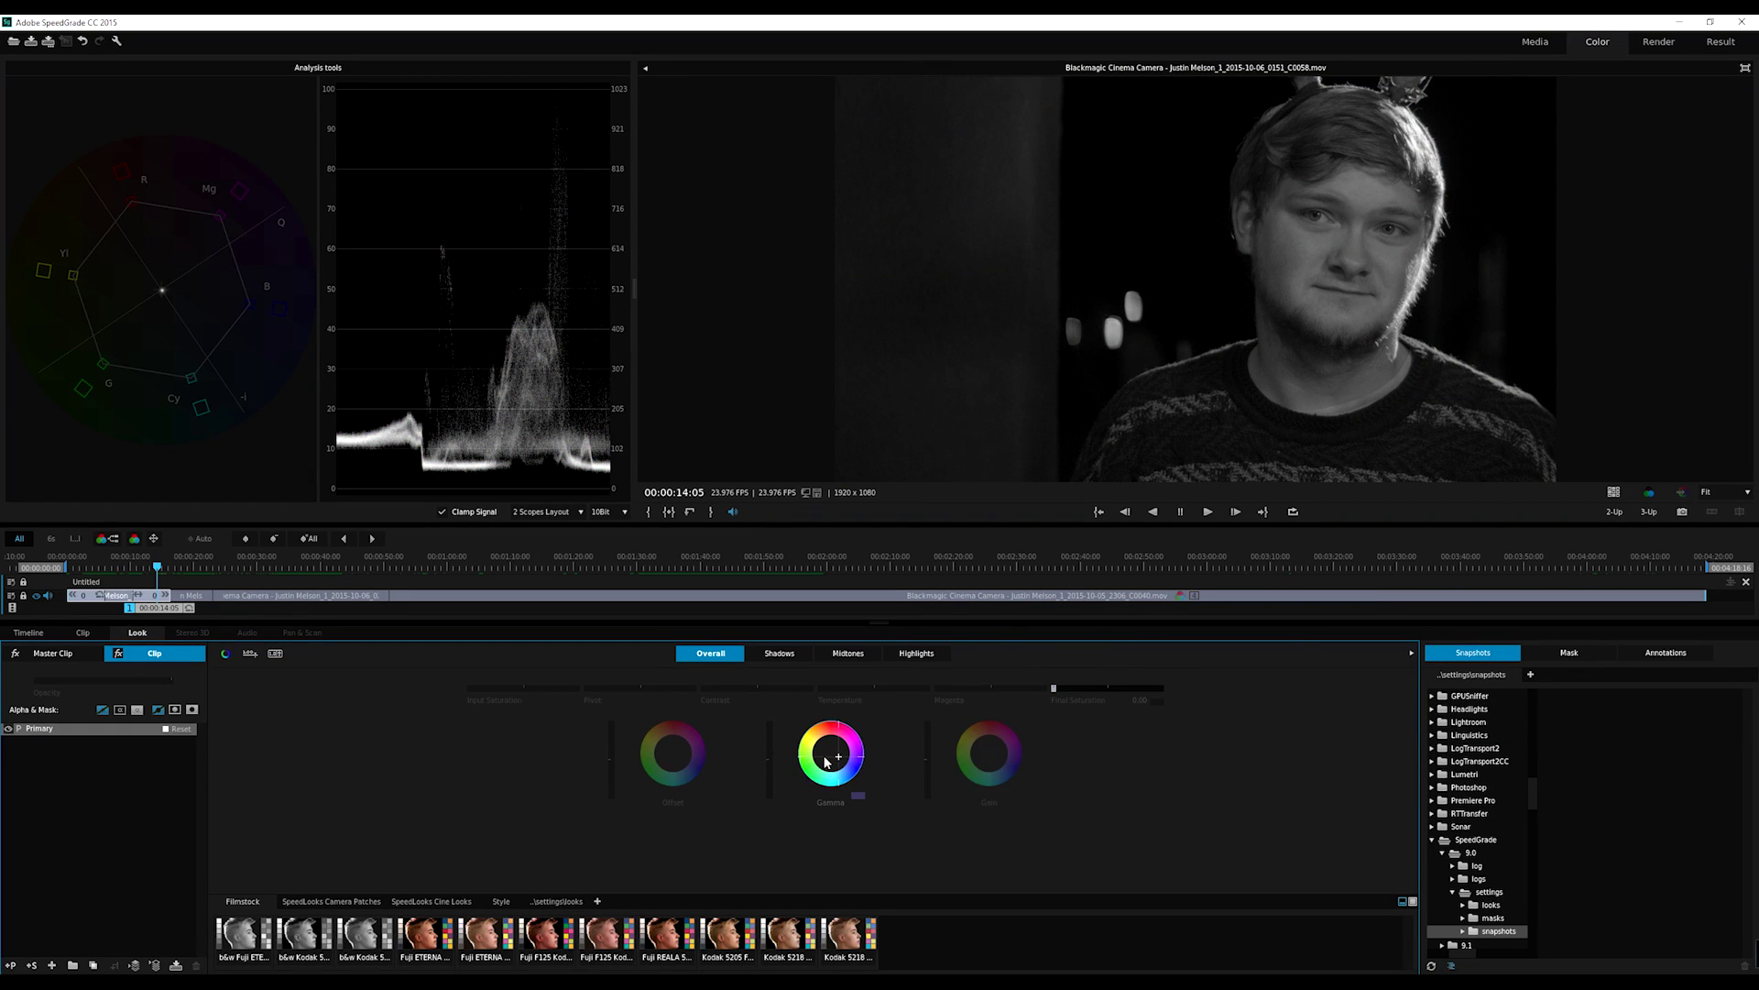
pyautogui.click(1153, 701)
pyautogui.click(858, 797)
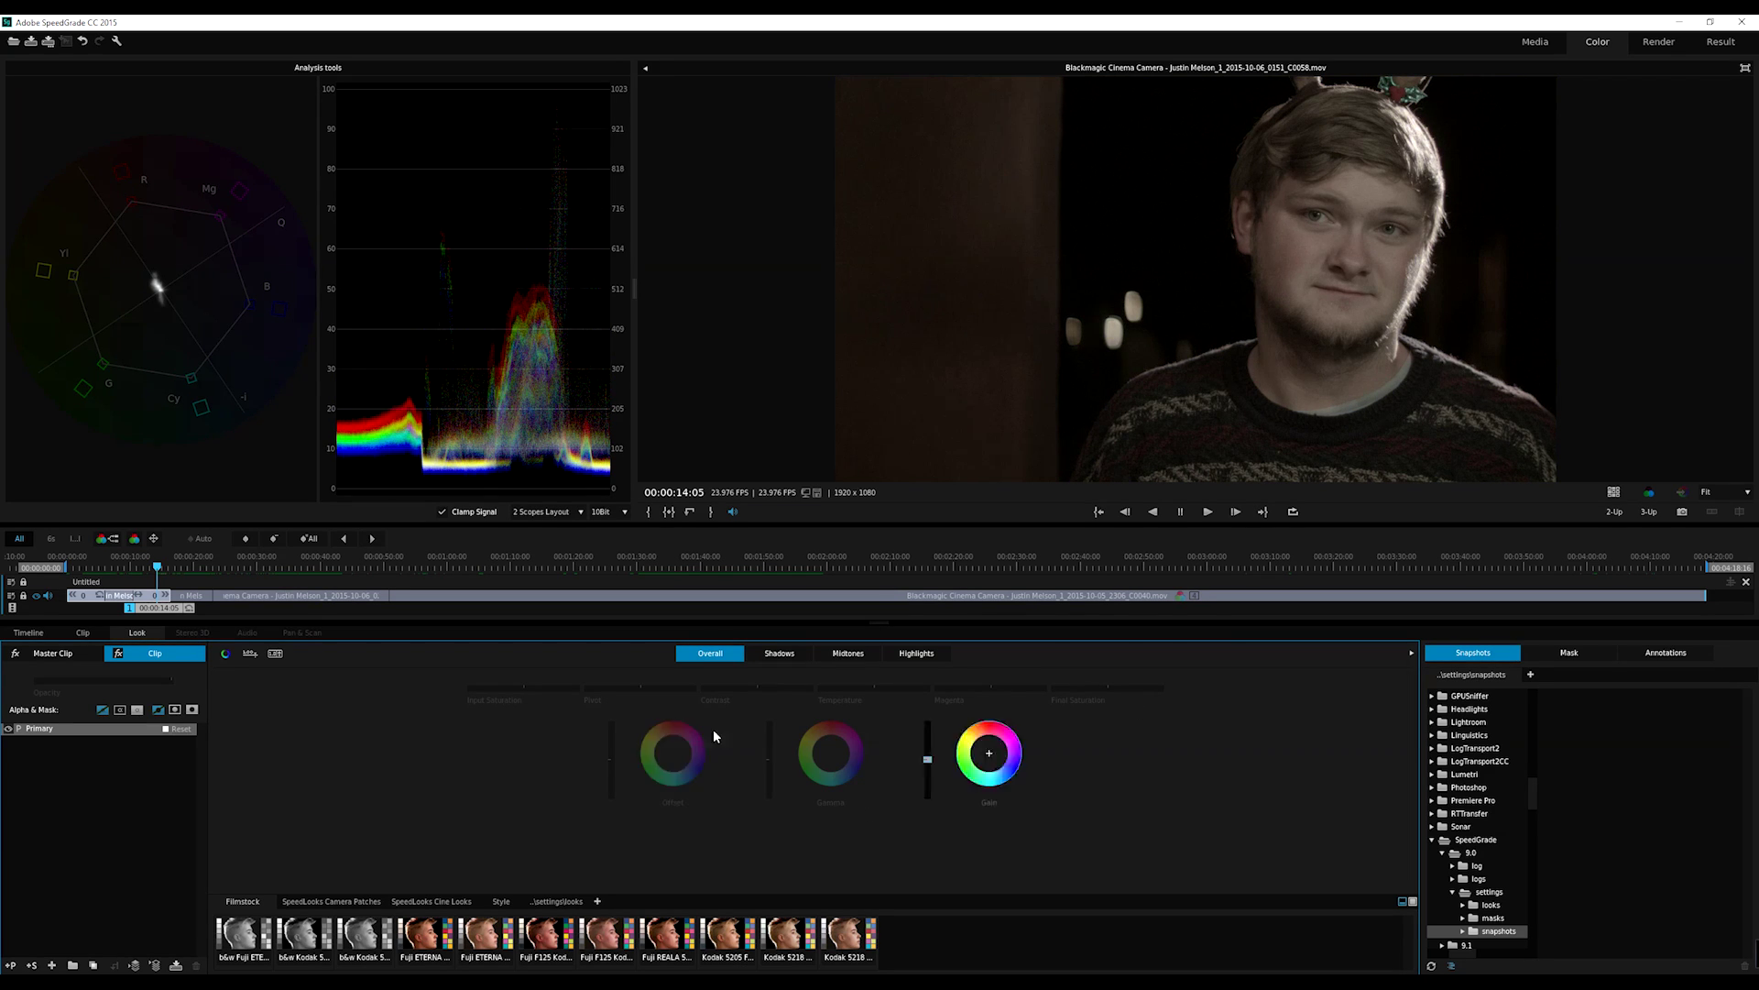
# Try a warm gamma tint with a blue-violet gain tint, and reset both color wheels.
pyautogui.moveTo(830, 753); pyautogui.dragTo(830, 750)
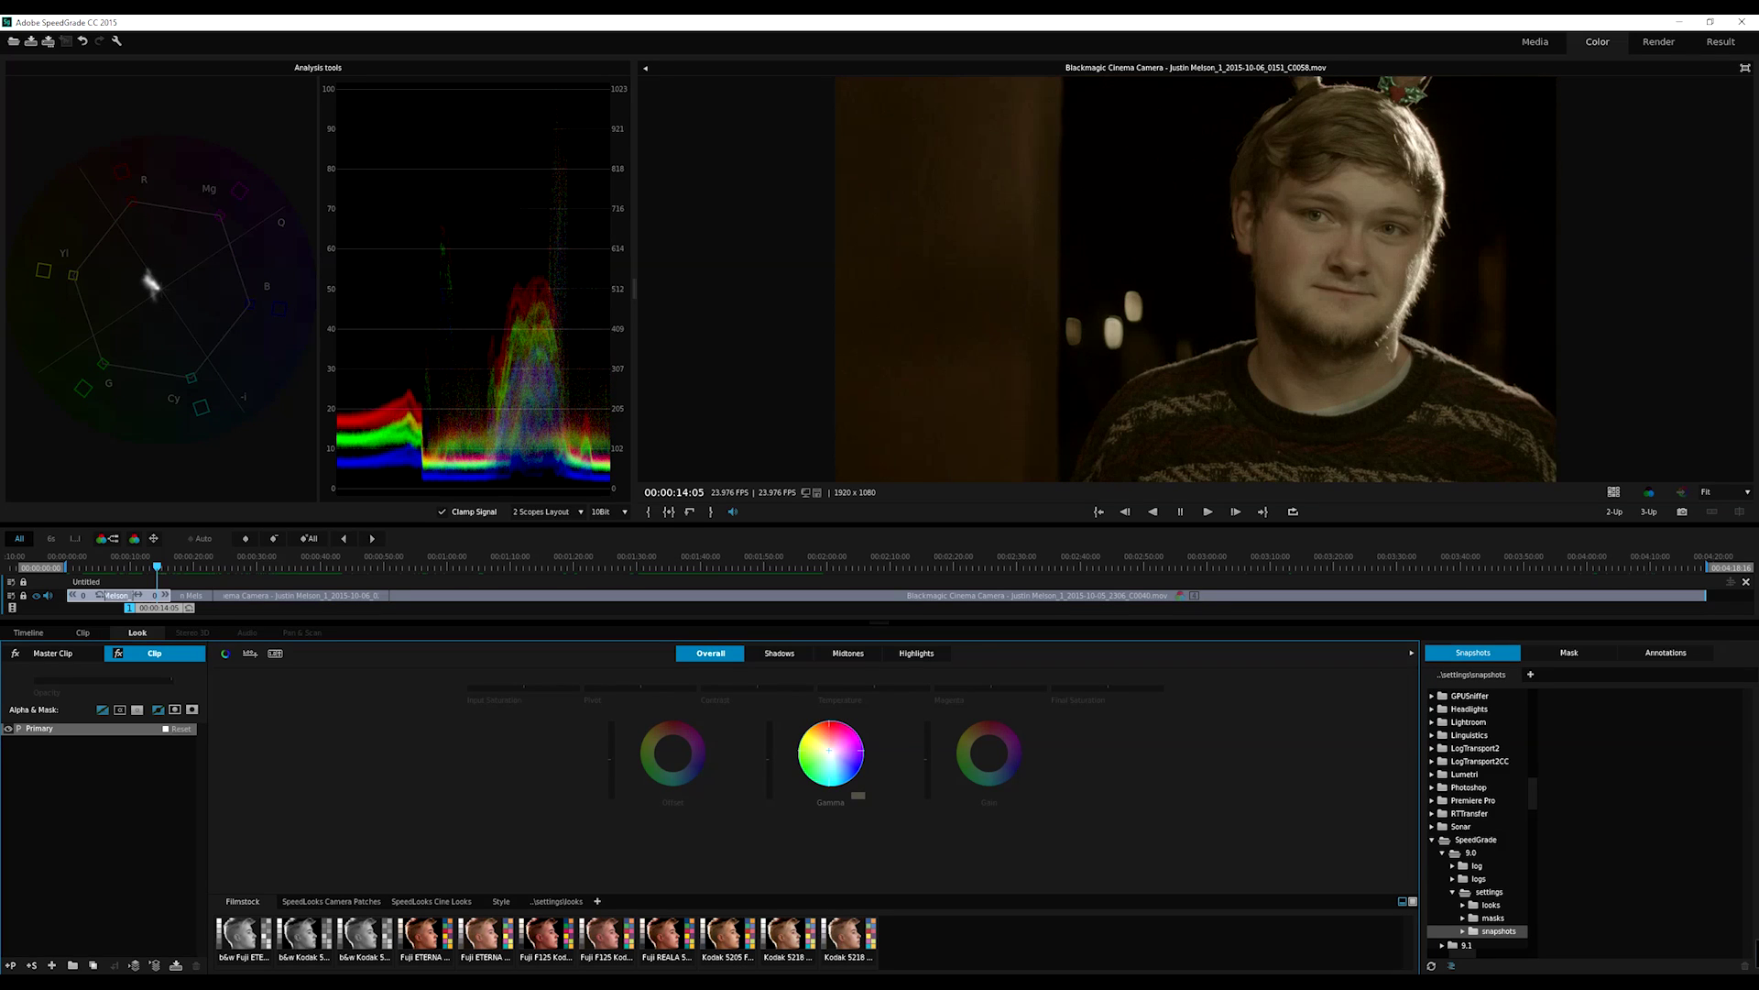
pyautogui.moveTo(989, 752); pyautogui.dragTo(1037, 702)
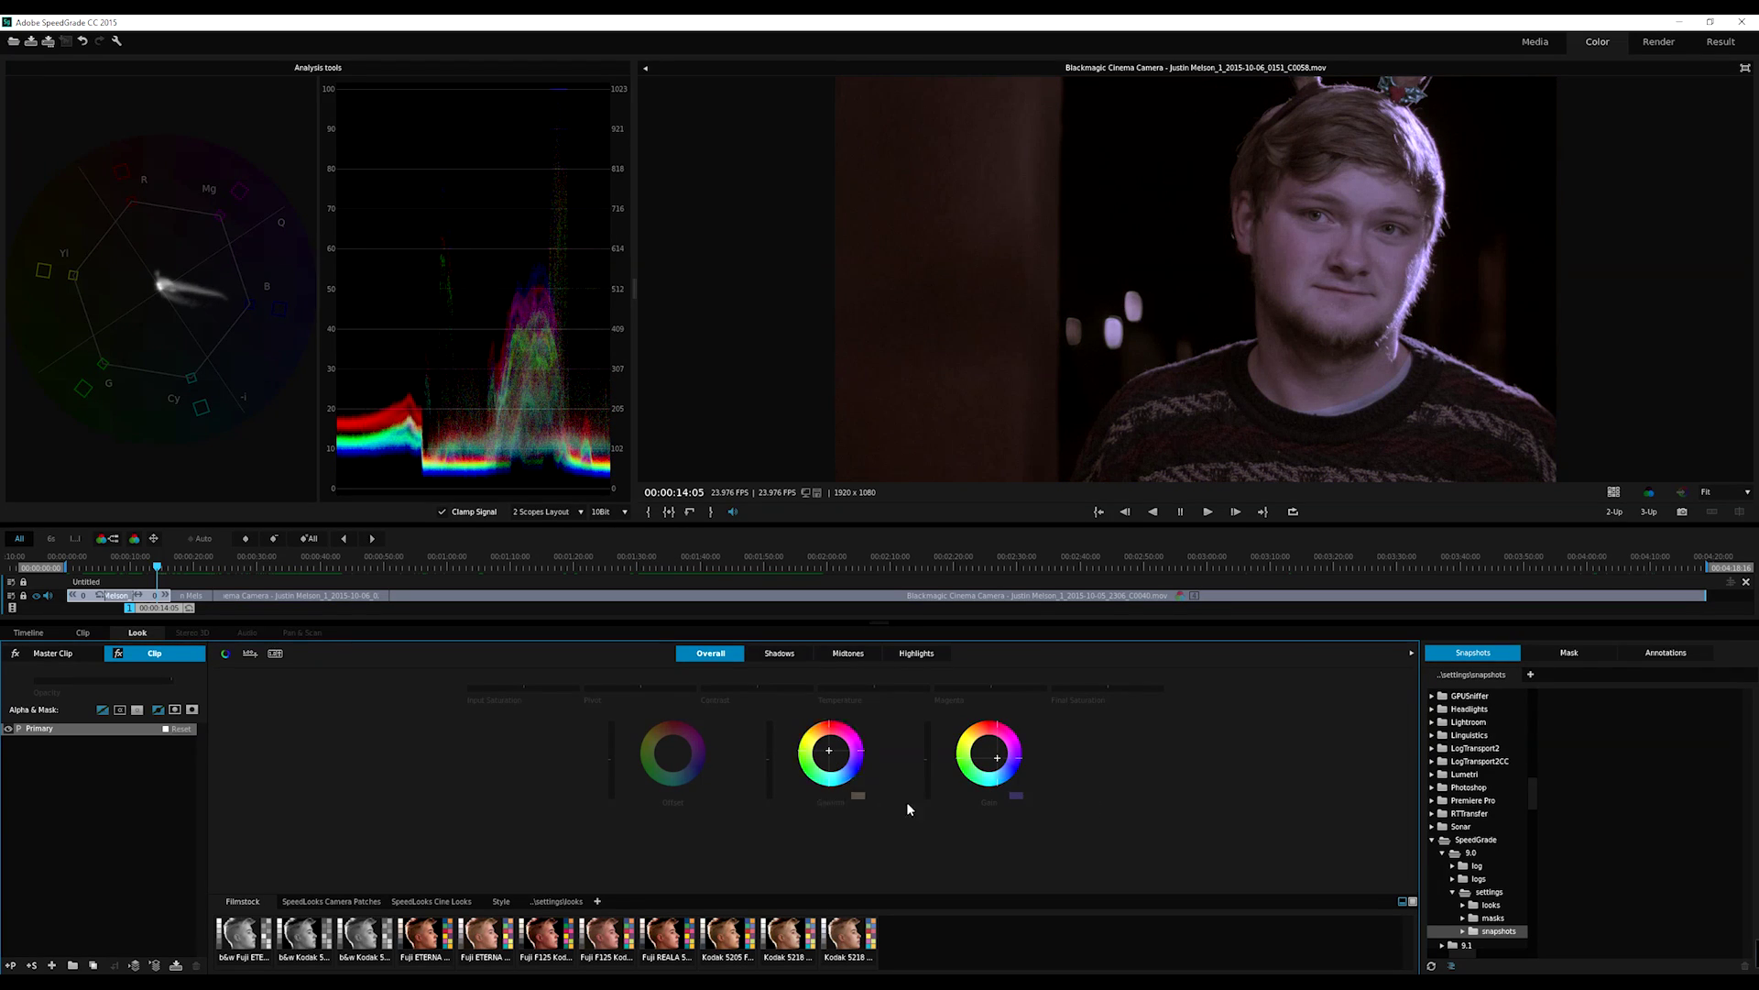
pyautogui.click(858, 795)
pyautogui.click(1013, 795)
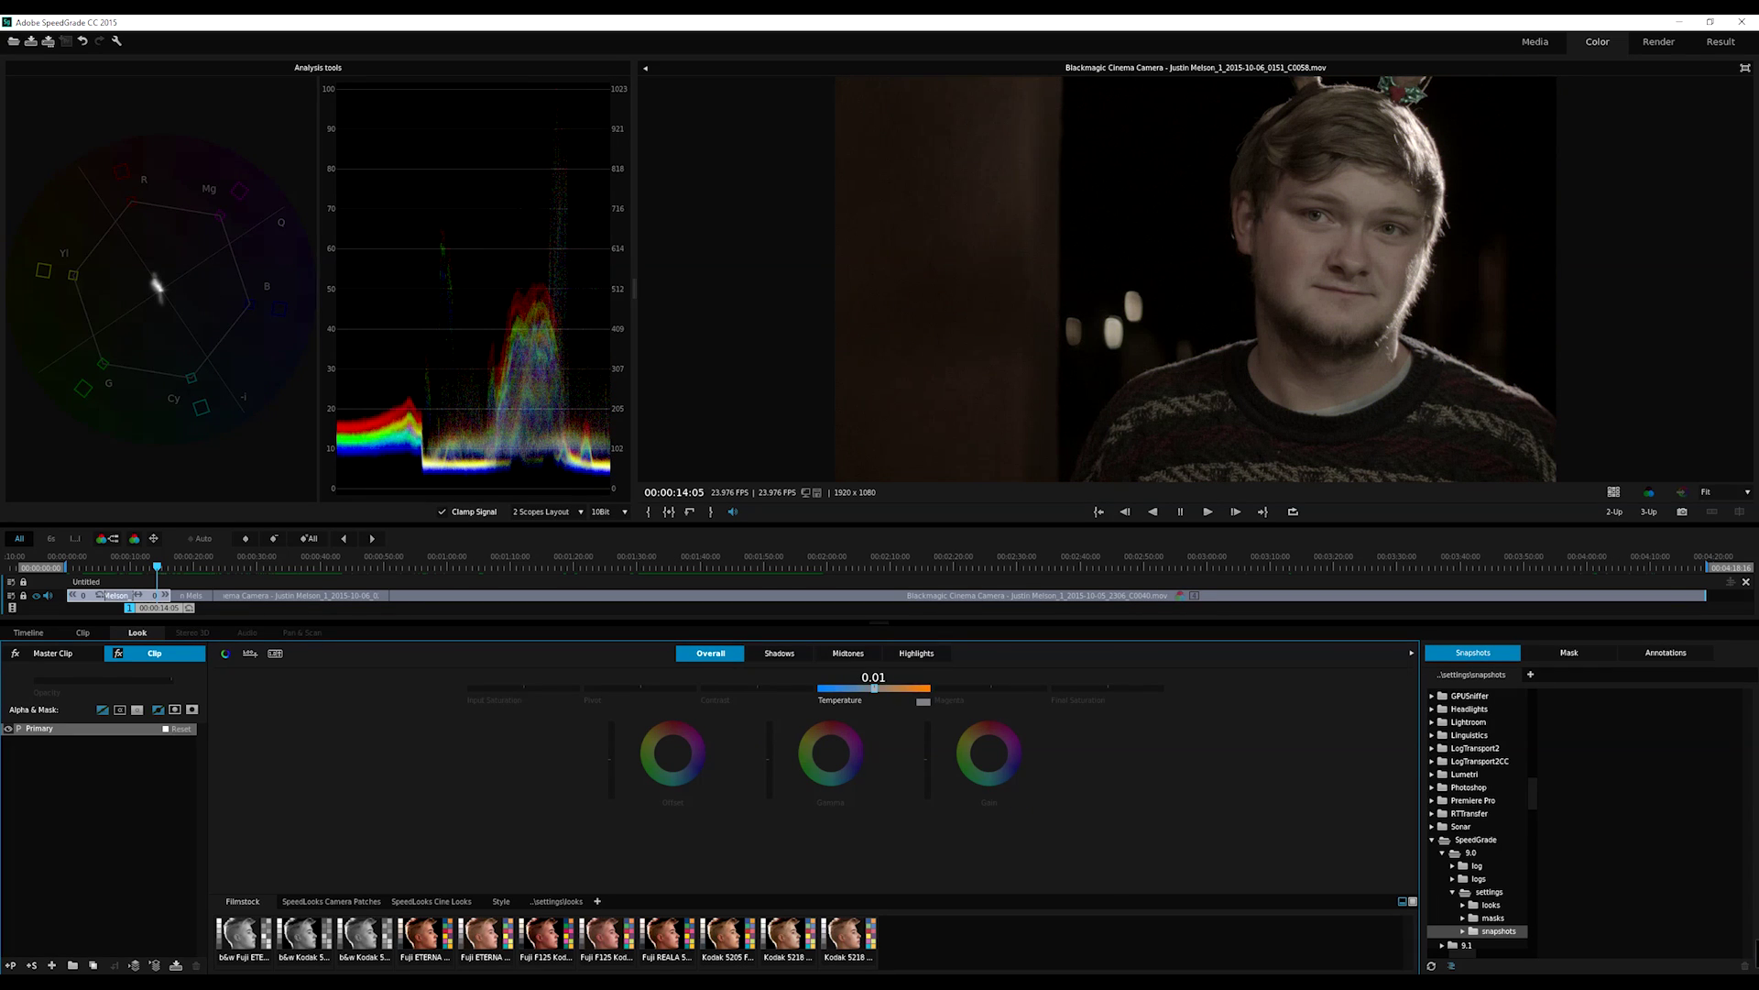
# Try warmer temperatures and a magenta shift on the clip, return both to neutral, and boost the final saturation.
pyautogui.moveTo(878, 687); pyautogui.dragTo(1030, 699)
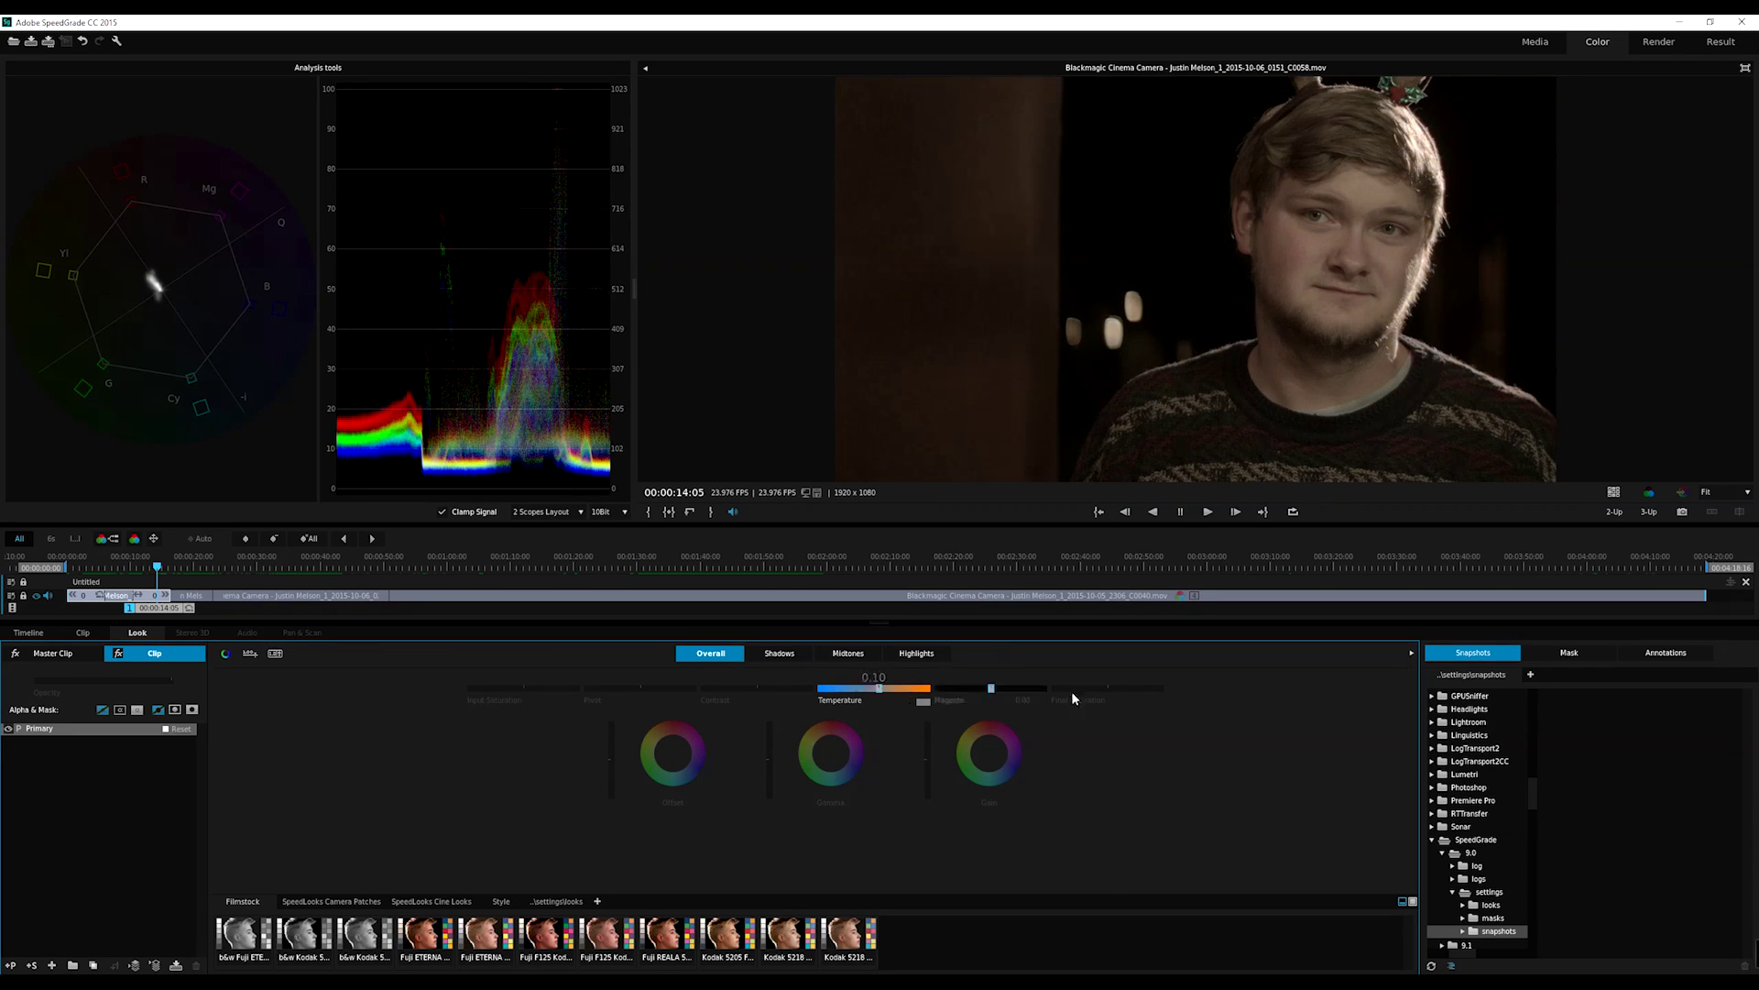
pyautogui.moveTo(865, 696); pyautogui.dragTo(900, 685)
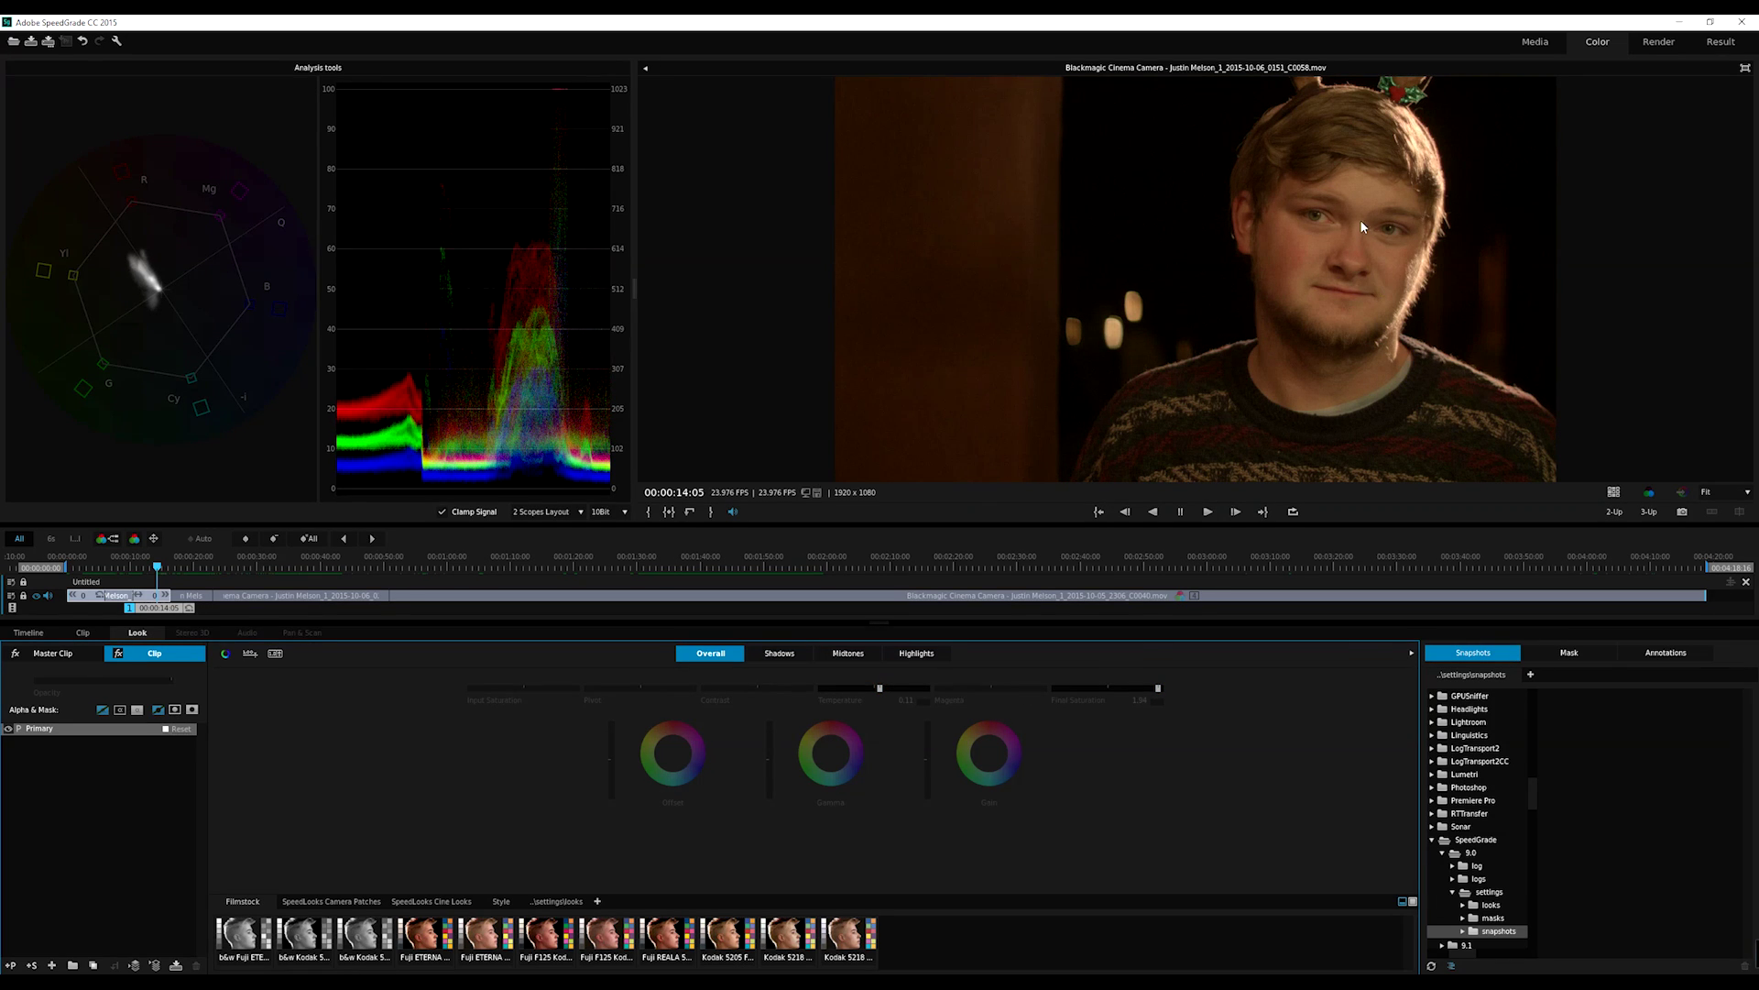
pyautogui.moveTo(990, 687); pyautogui.dragTo(990, 688)
pyautogui.moveTo(990, 687); pyautogui.dragTo(988, 690)
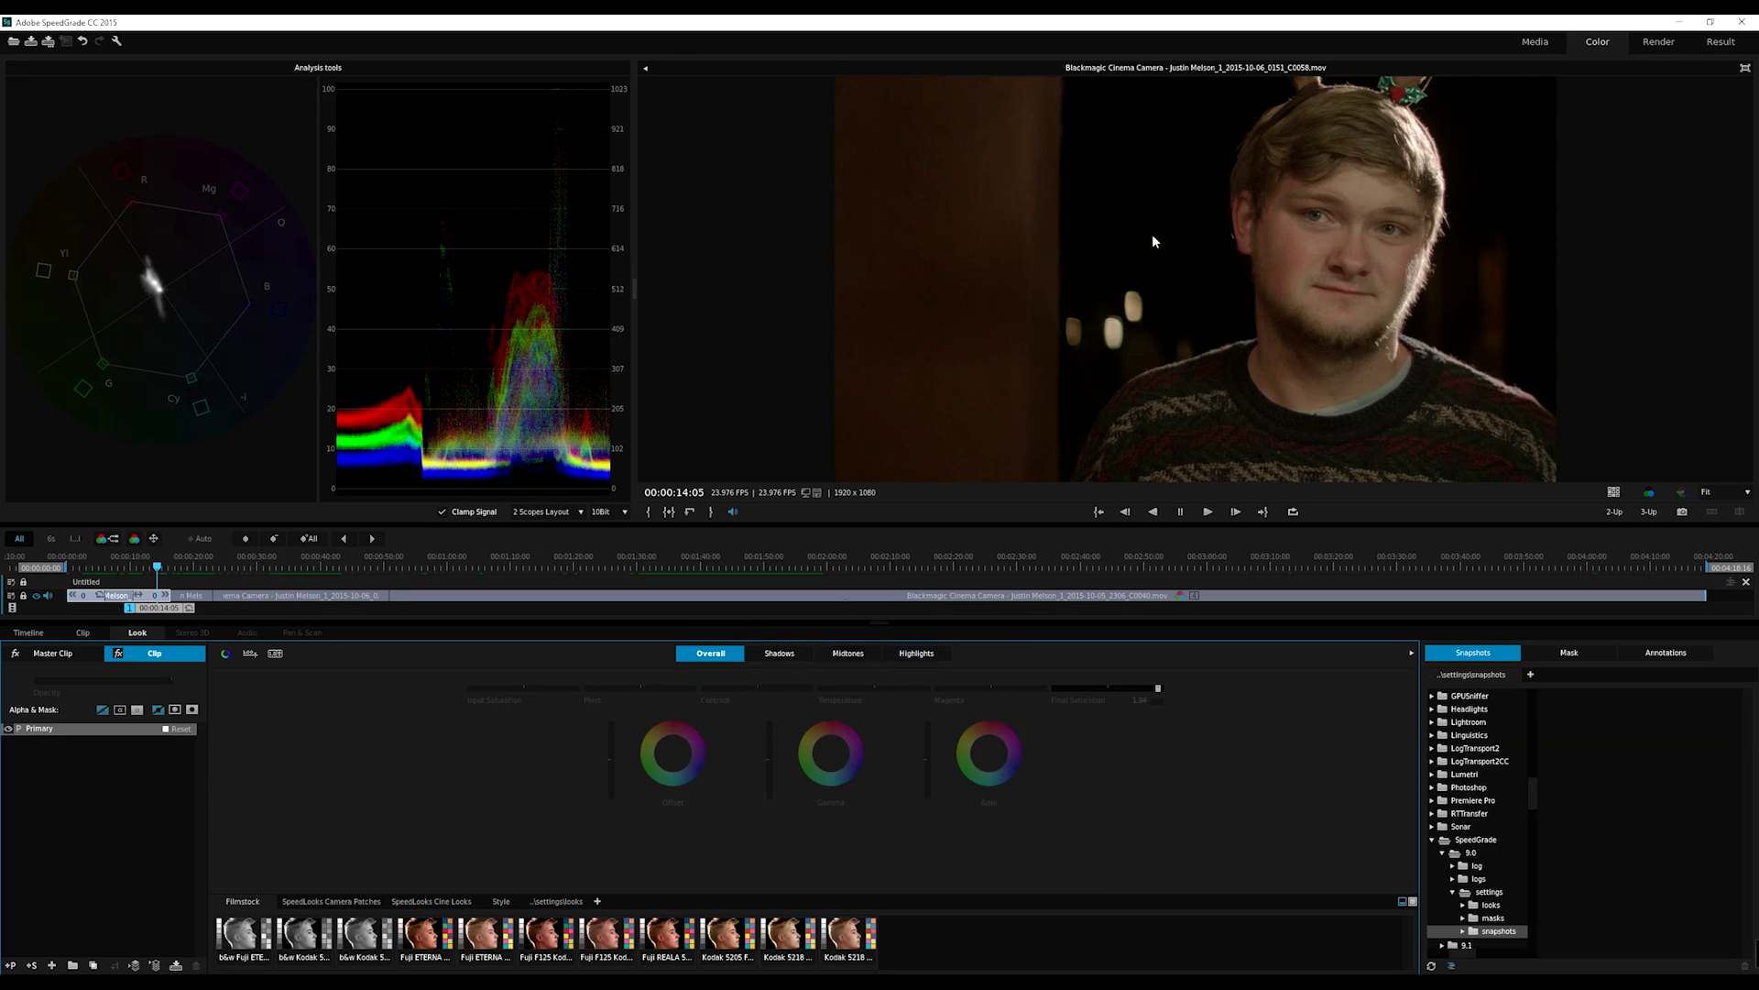
# Review the separate shadows, midtones and highlights controls, and return to the overall adjustments.
pyautogui.click(782, 654)
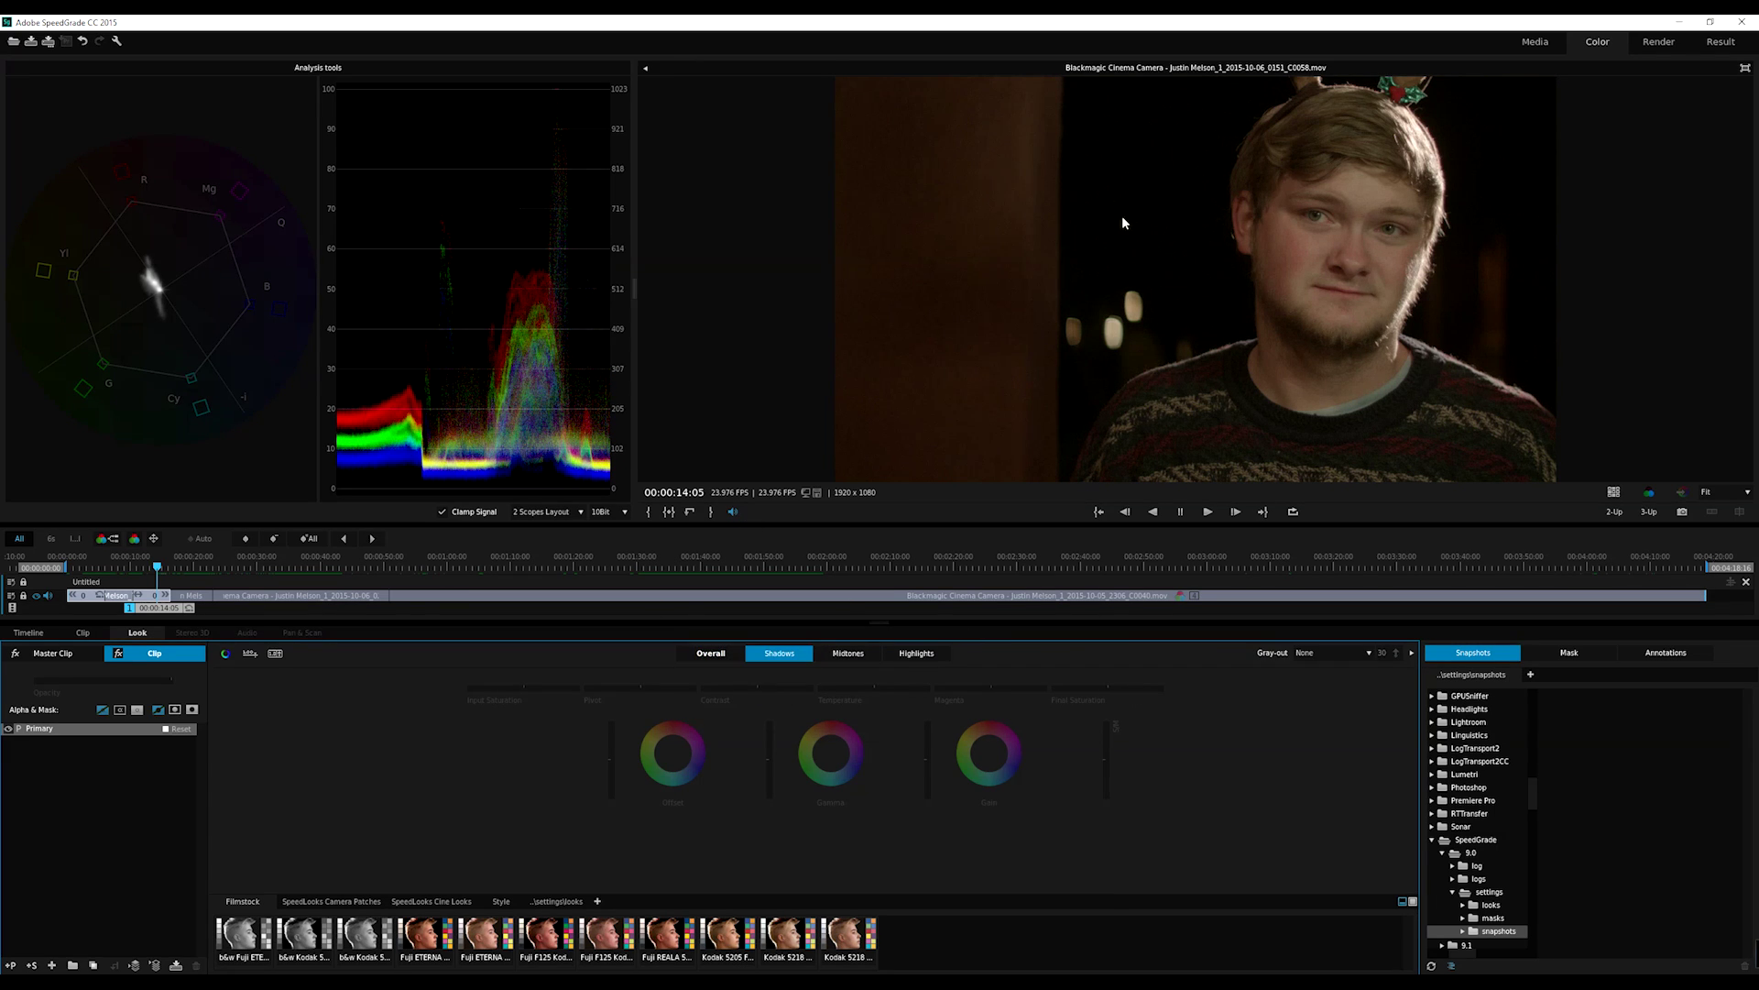
pyautogui.click(848, 652)
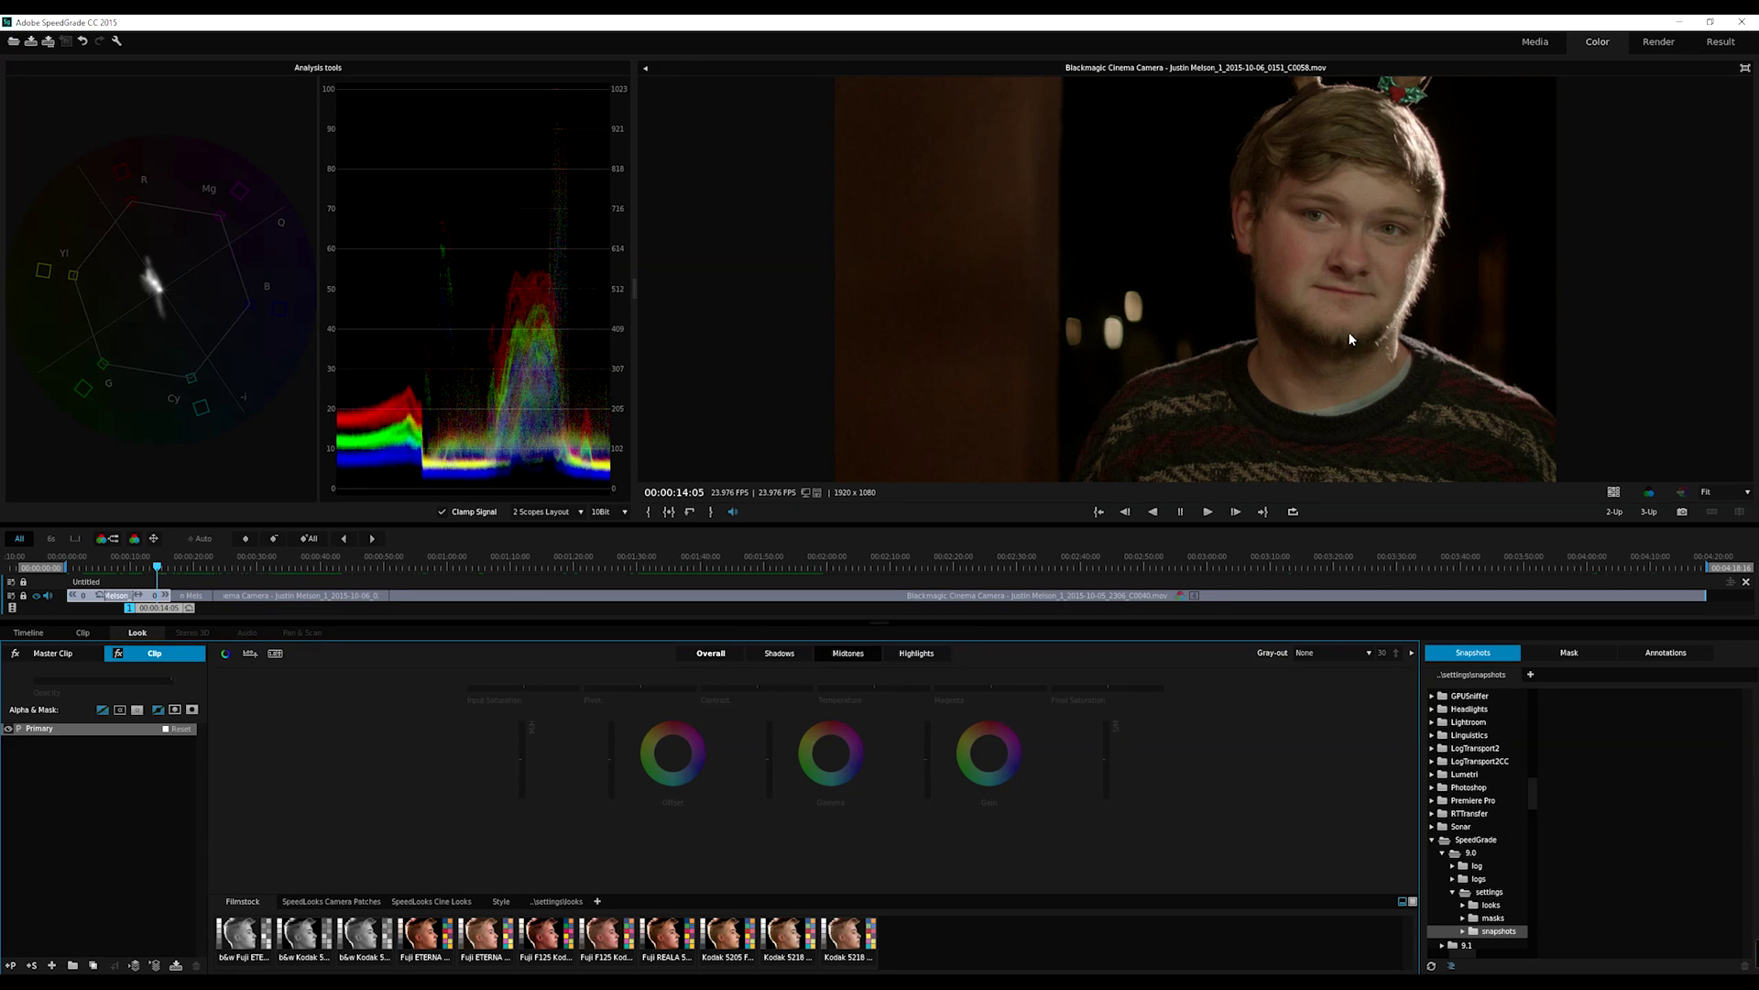
pyautogui.click(934, 652)
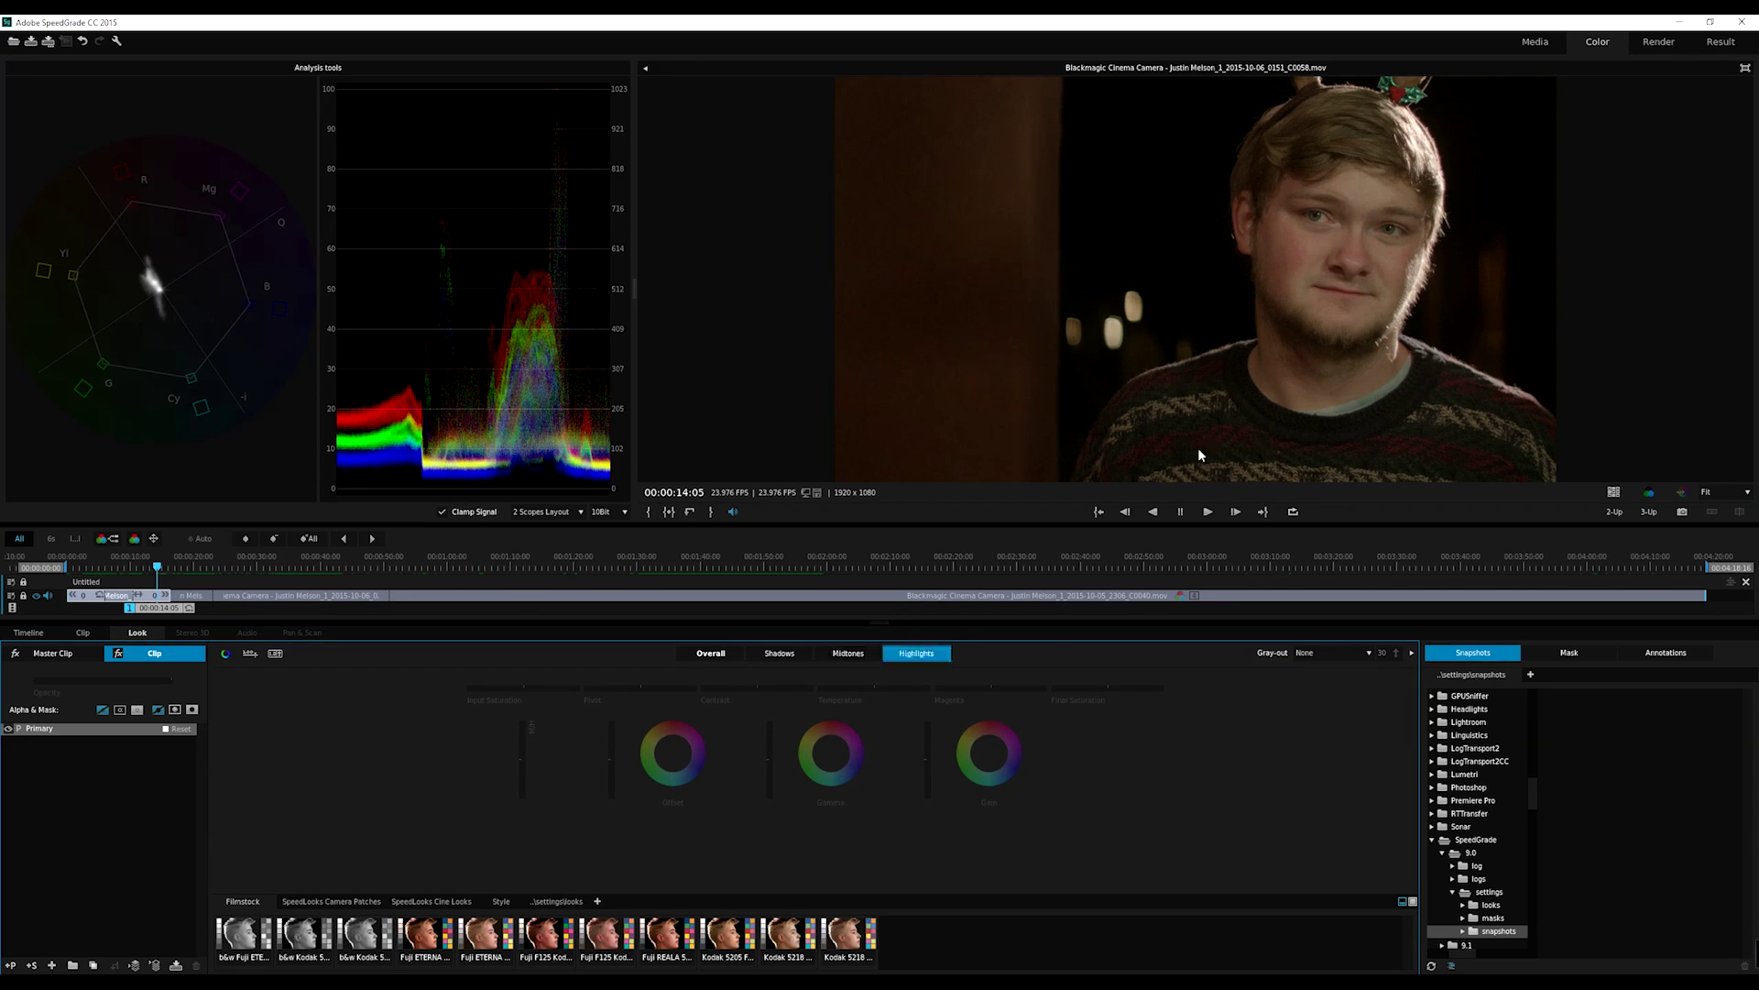
pyautogui.click(711, 653)
pyautogui.click(849, 652)
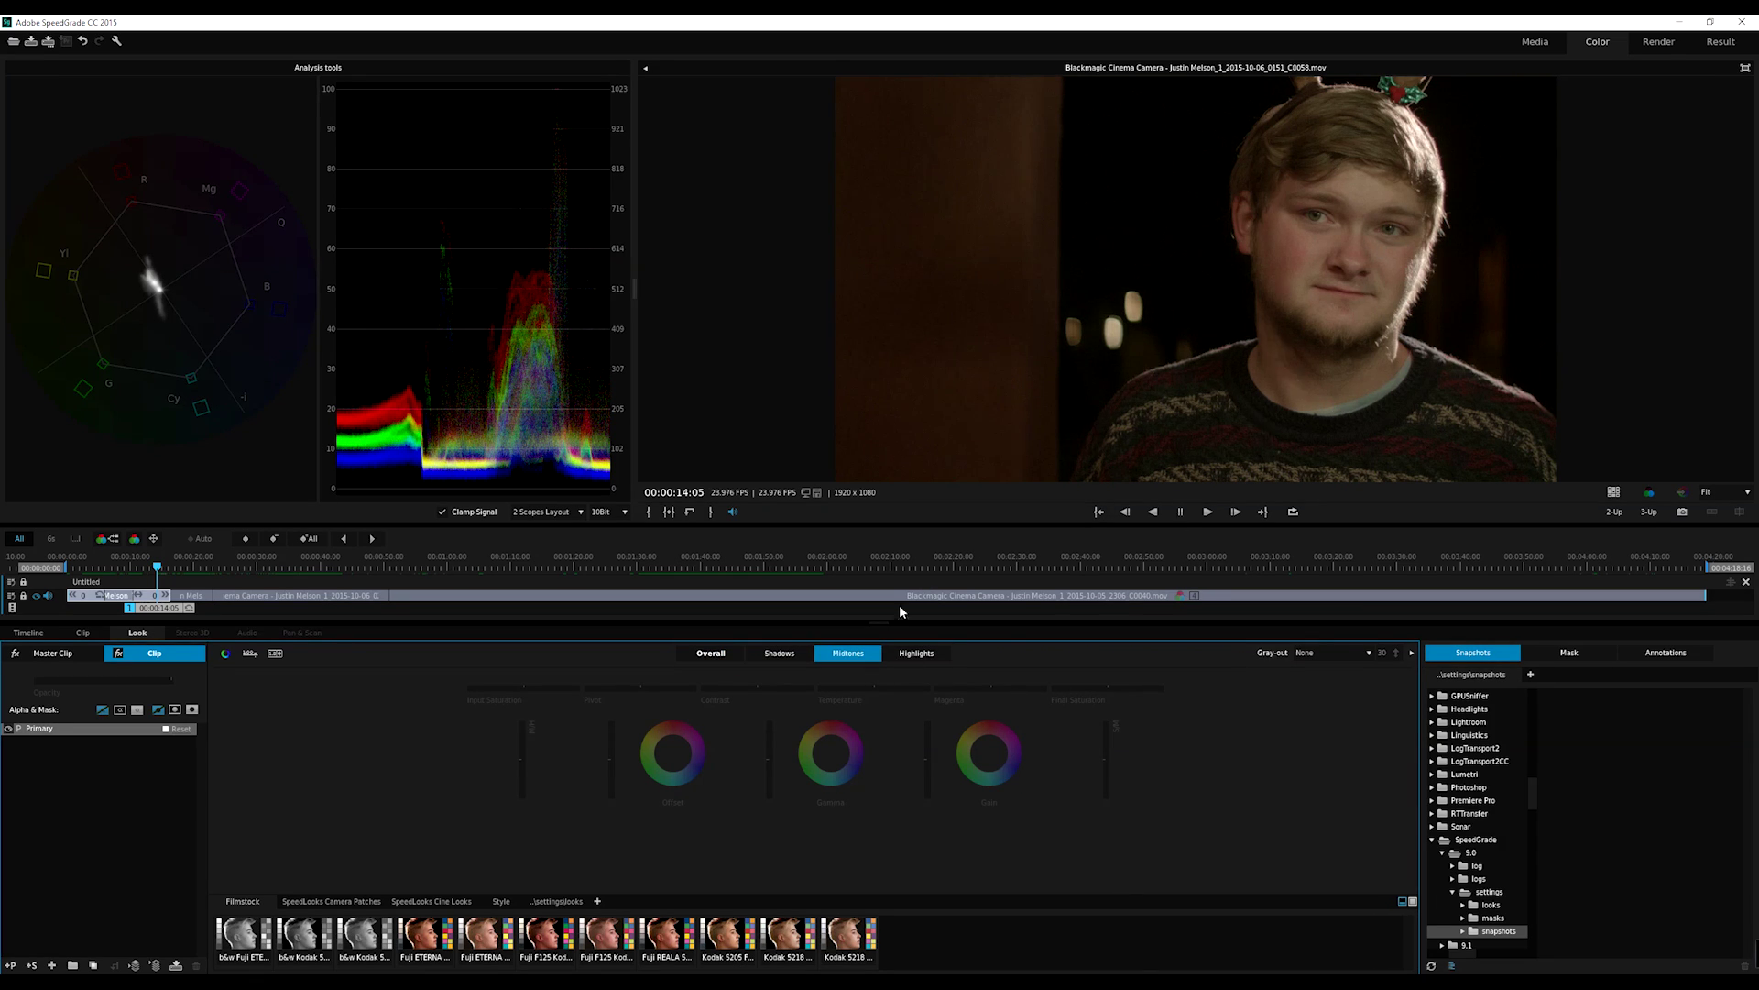
pyautogui.click(711, 653)
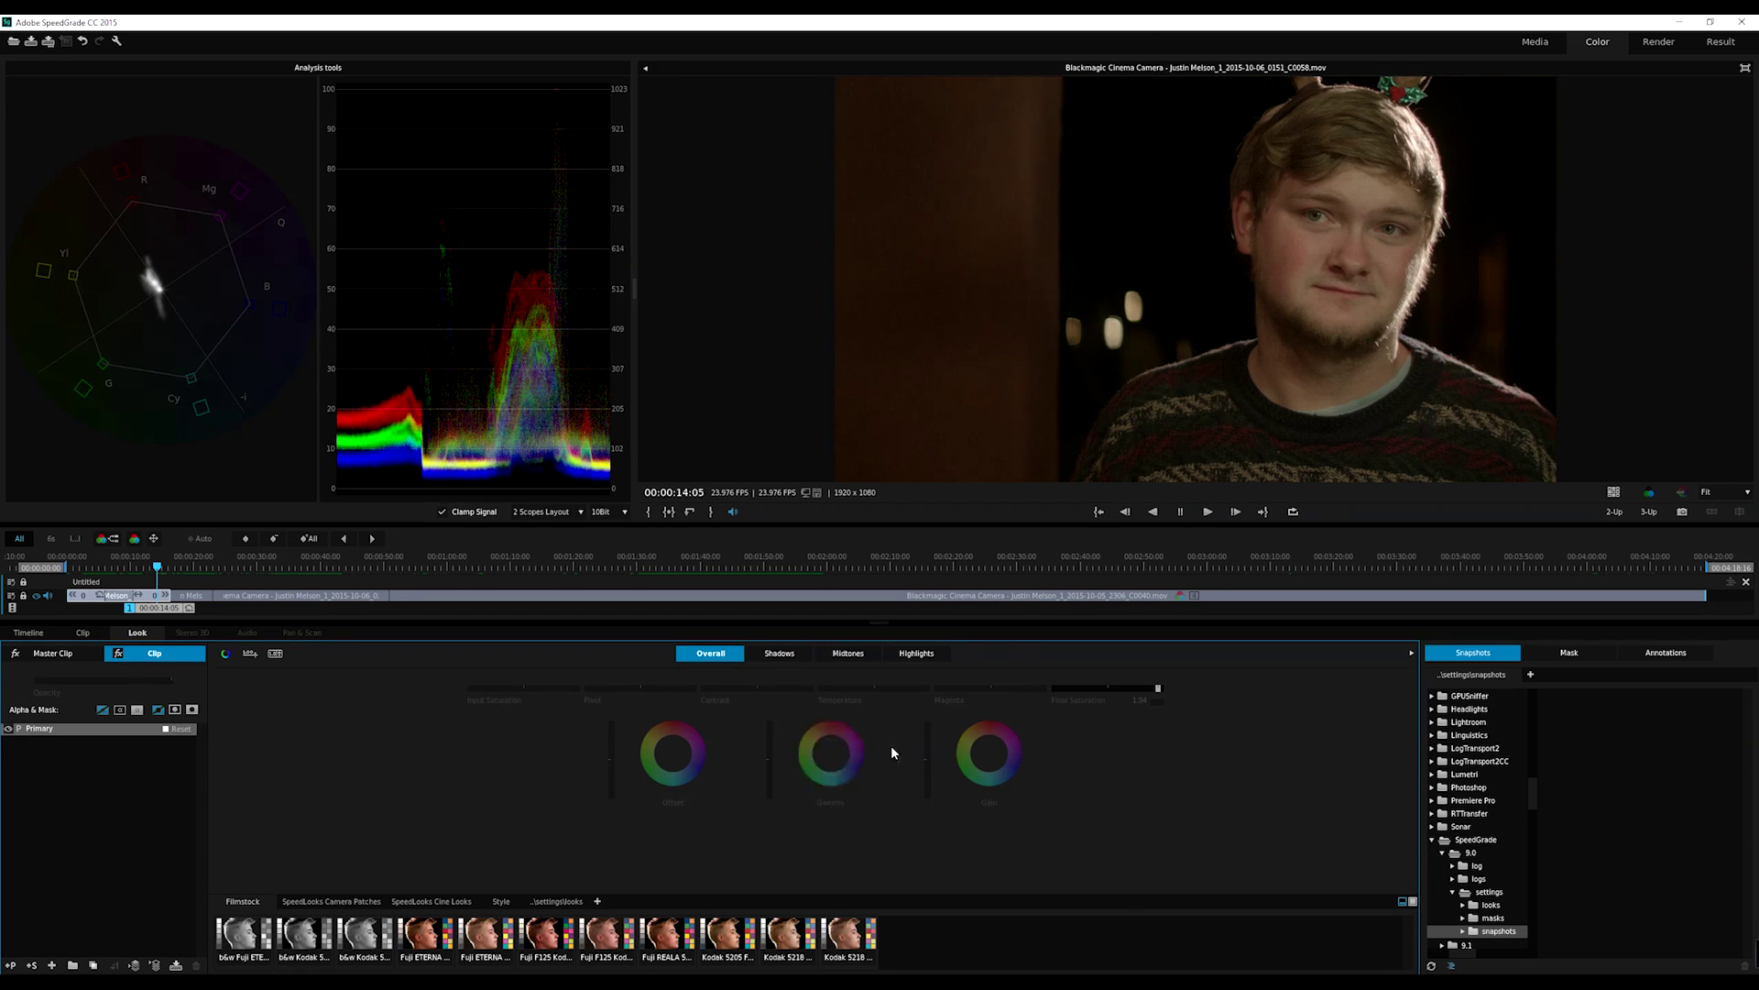
# Lower the offset level of the shadows slightly and raise the overall gain level.
pyautogui.click(778, 653)
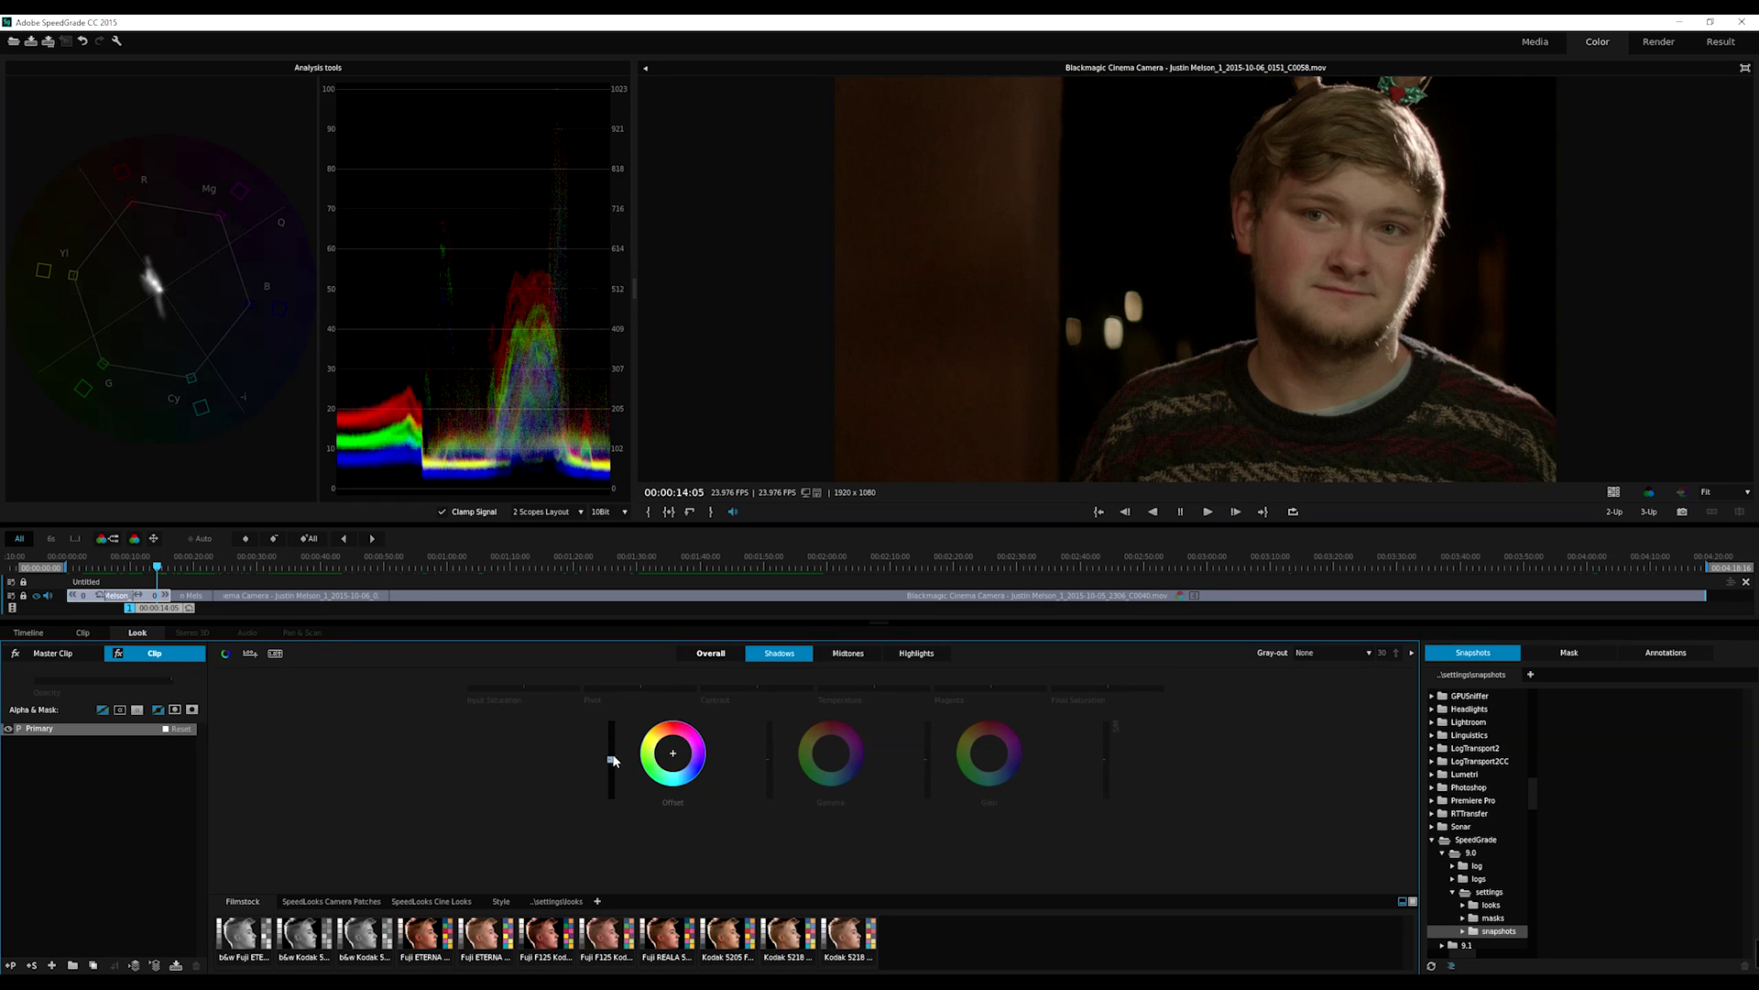
pyautogui.click(711, 652)
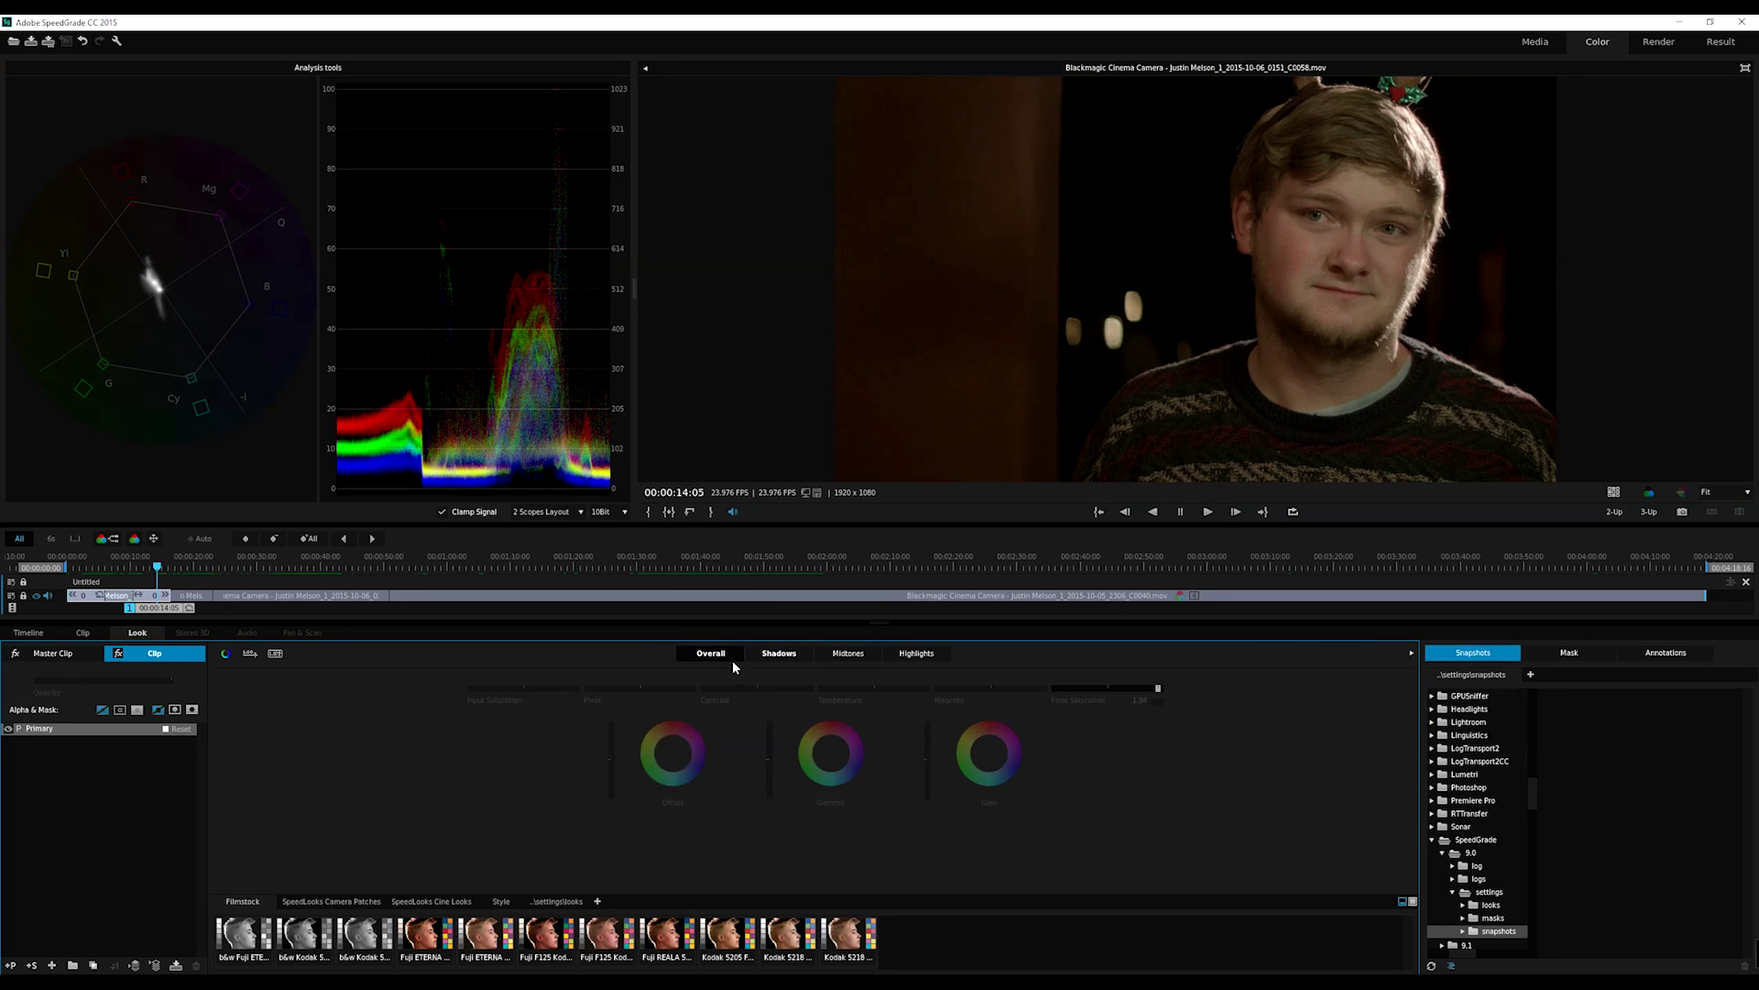
pyautogui.moveTo(989, 752); pyautogui.dragTo(989, 746)
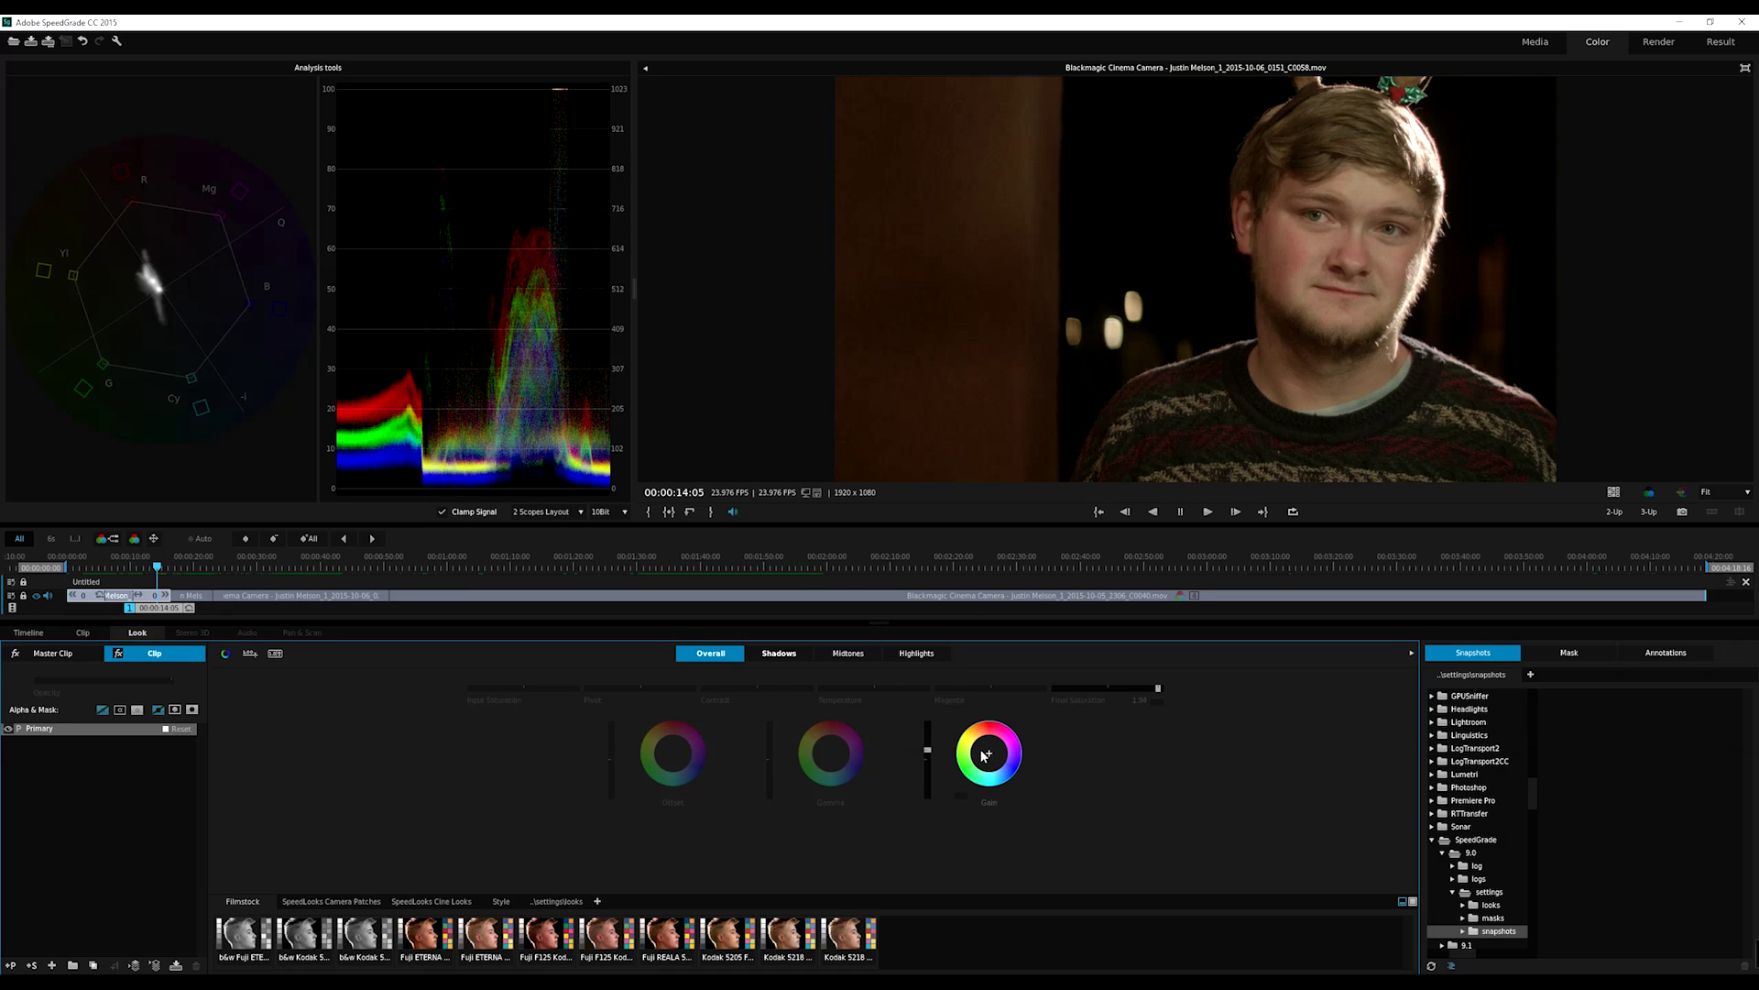
# Try a blue gain tint combined with a red gamma tint on the clip, and undo both.
pyautogui.moveTo(989, 757); pyautogui.dragTo(1009, 743)
pyautogui.moveTo(829, 756); pyautogui.dragTo(829, 742)
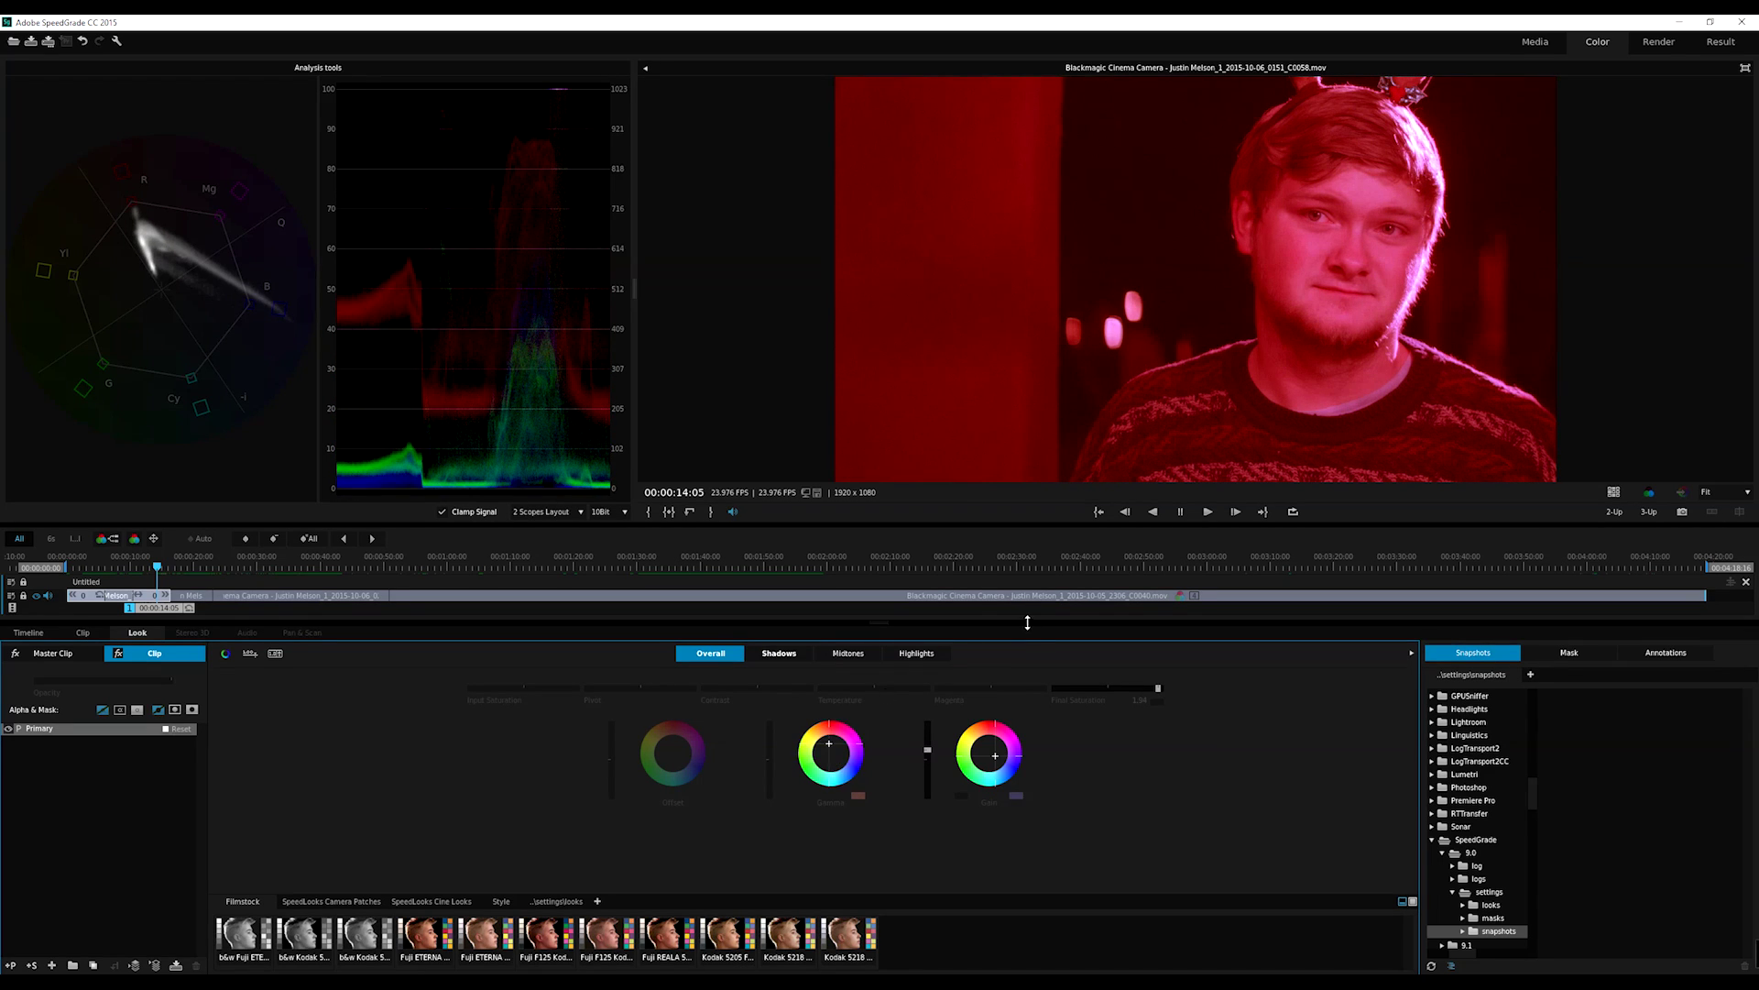
pyautogui.hotkey('ctrl', 'z')
pyautogui.hotkey('ctrl', 'z')
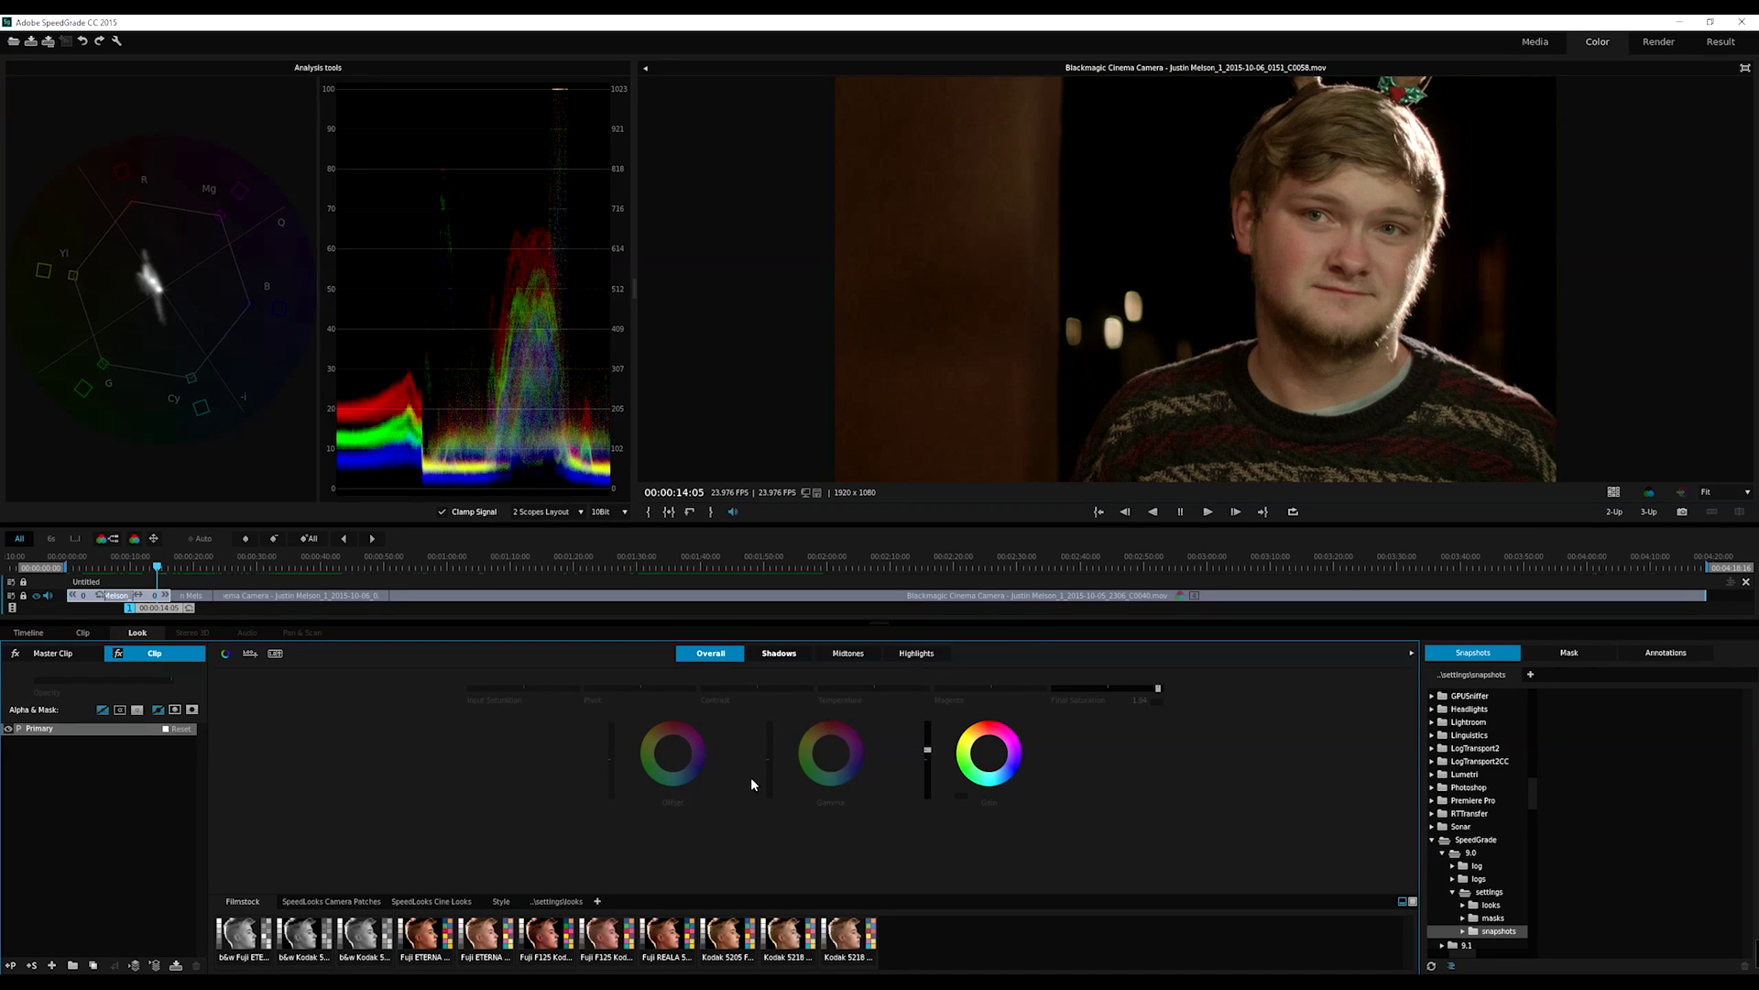
# Adjust the overall gamma level slightly, try higher contrast, set contrast to -0.18, and raise the final saturation.
pyautogui.moveTo(769, 758)
pyautogui.mouseDown()
pyautogui.moveTo(768, 726)
pyautogui.moveTo(769, 769)
pyautogui.mouseUp()
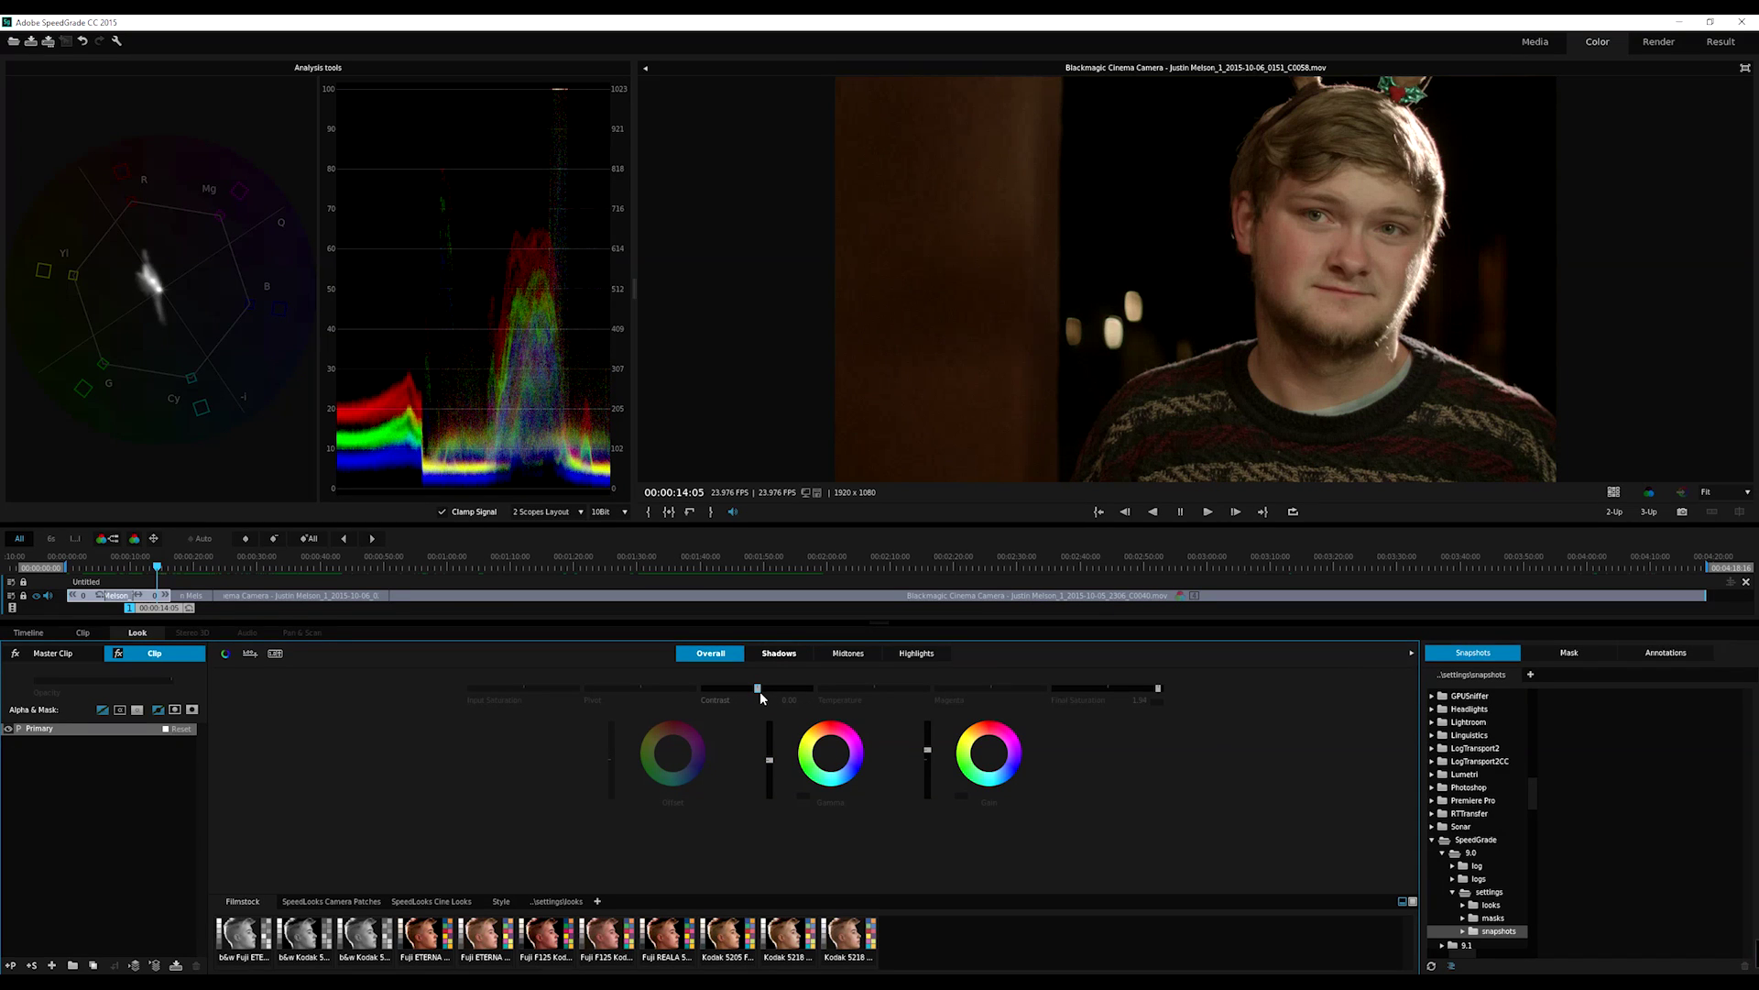
pyautogui.moveTo(758, 698); pyautogui.dragTo(766, 696)
pyautogui.moveTo(1120, 689); pyautogui.dragTo(1113, 689)
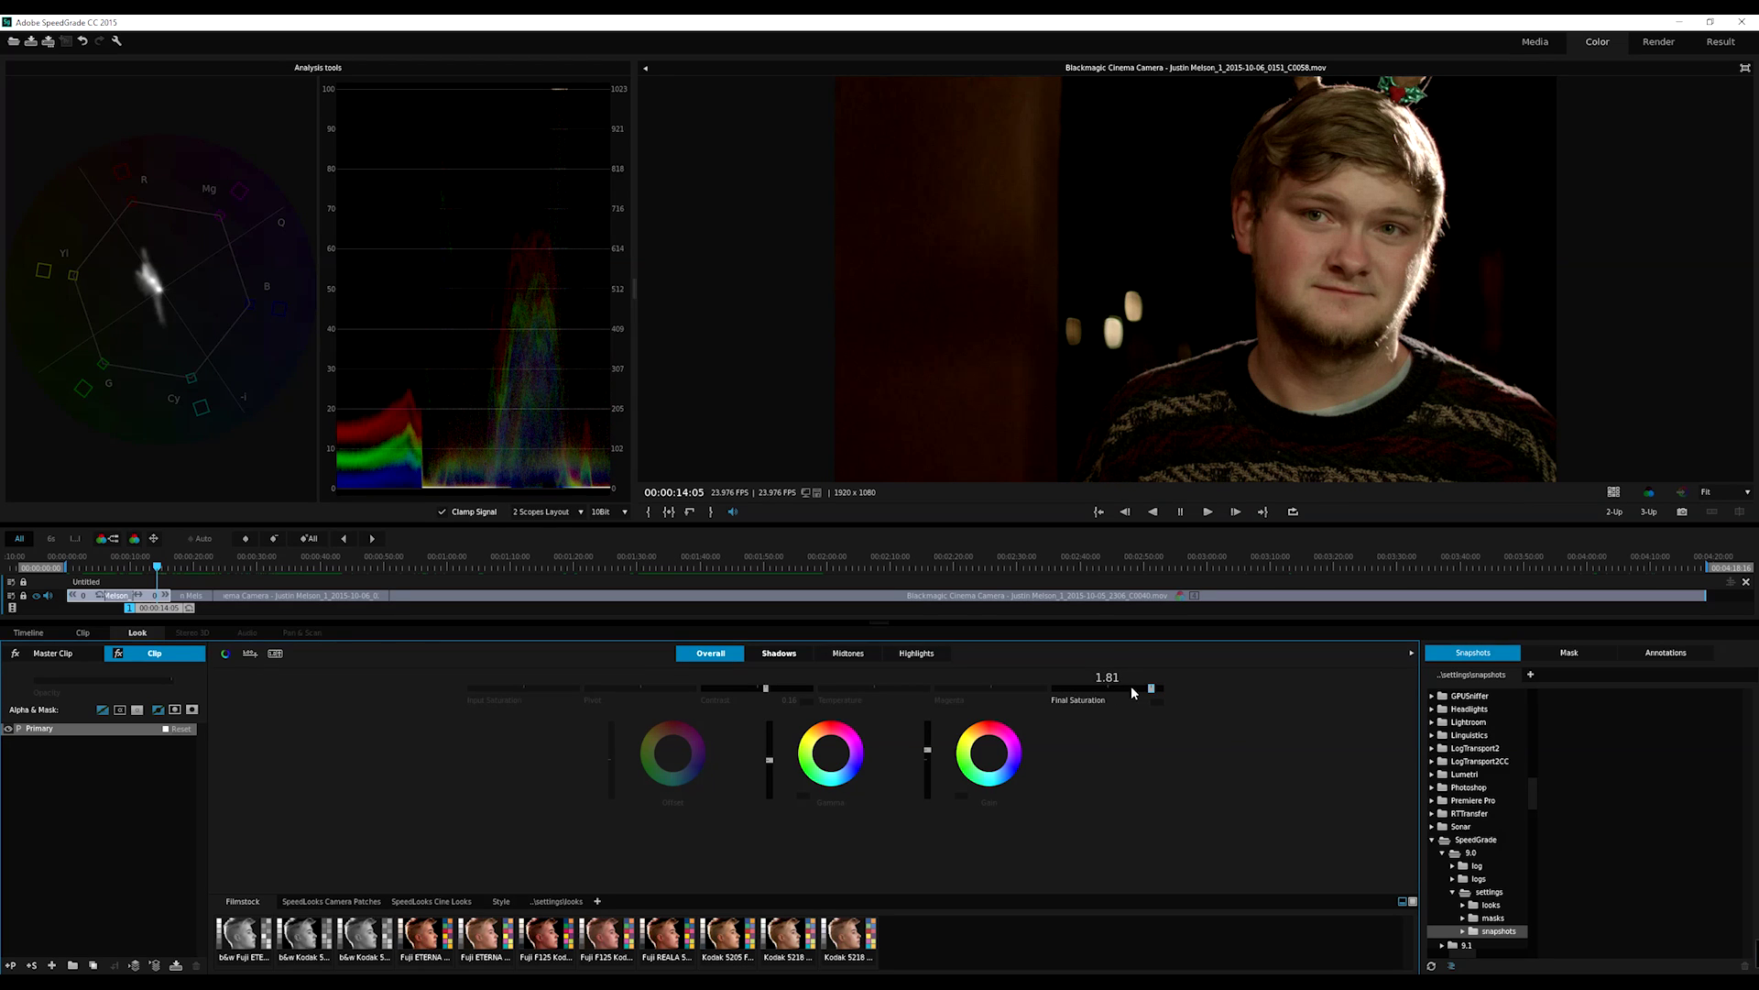
pyautogui.moveTo(766, 688); pyautogui.dragTo(748, 689)
pyautogui.moveTo(1129, 698); pyautogui.dragTo(1139, 699)
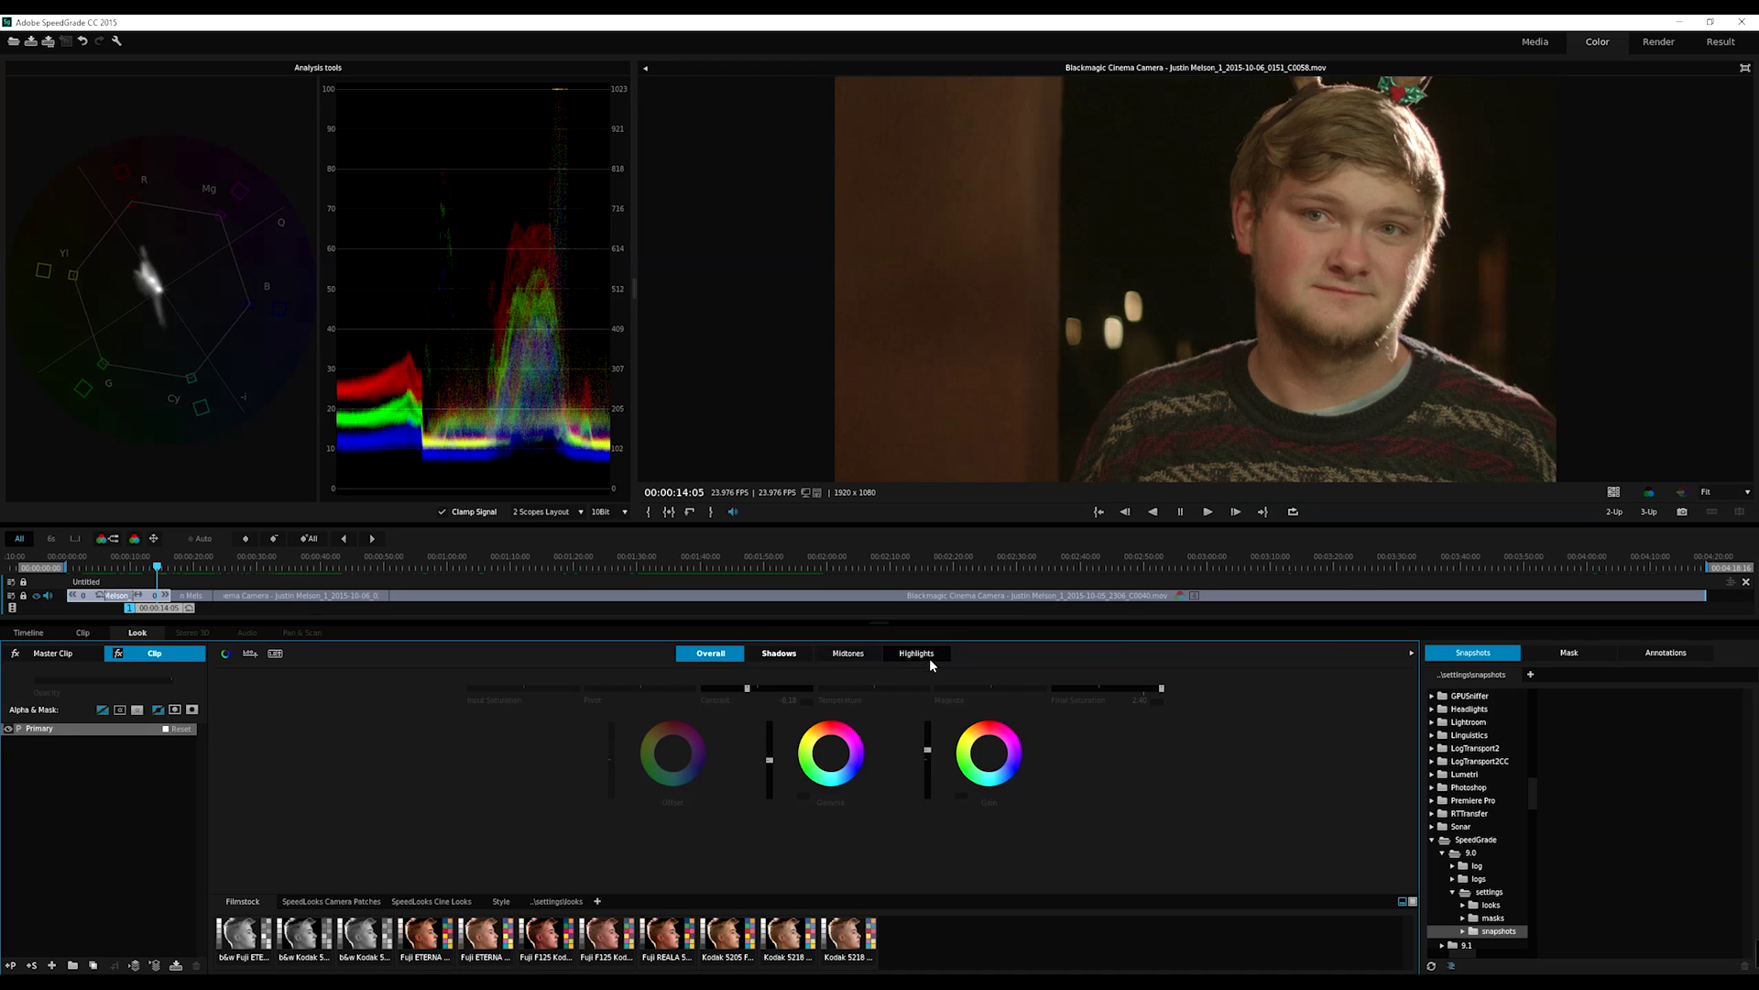
# Set the shadows' final saturation to 0.55 and bring the overall contrast back up to near neutral.
pyautogui.click(795, 654)
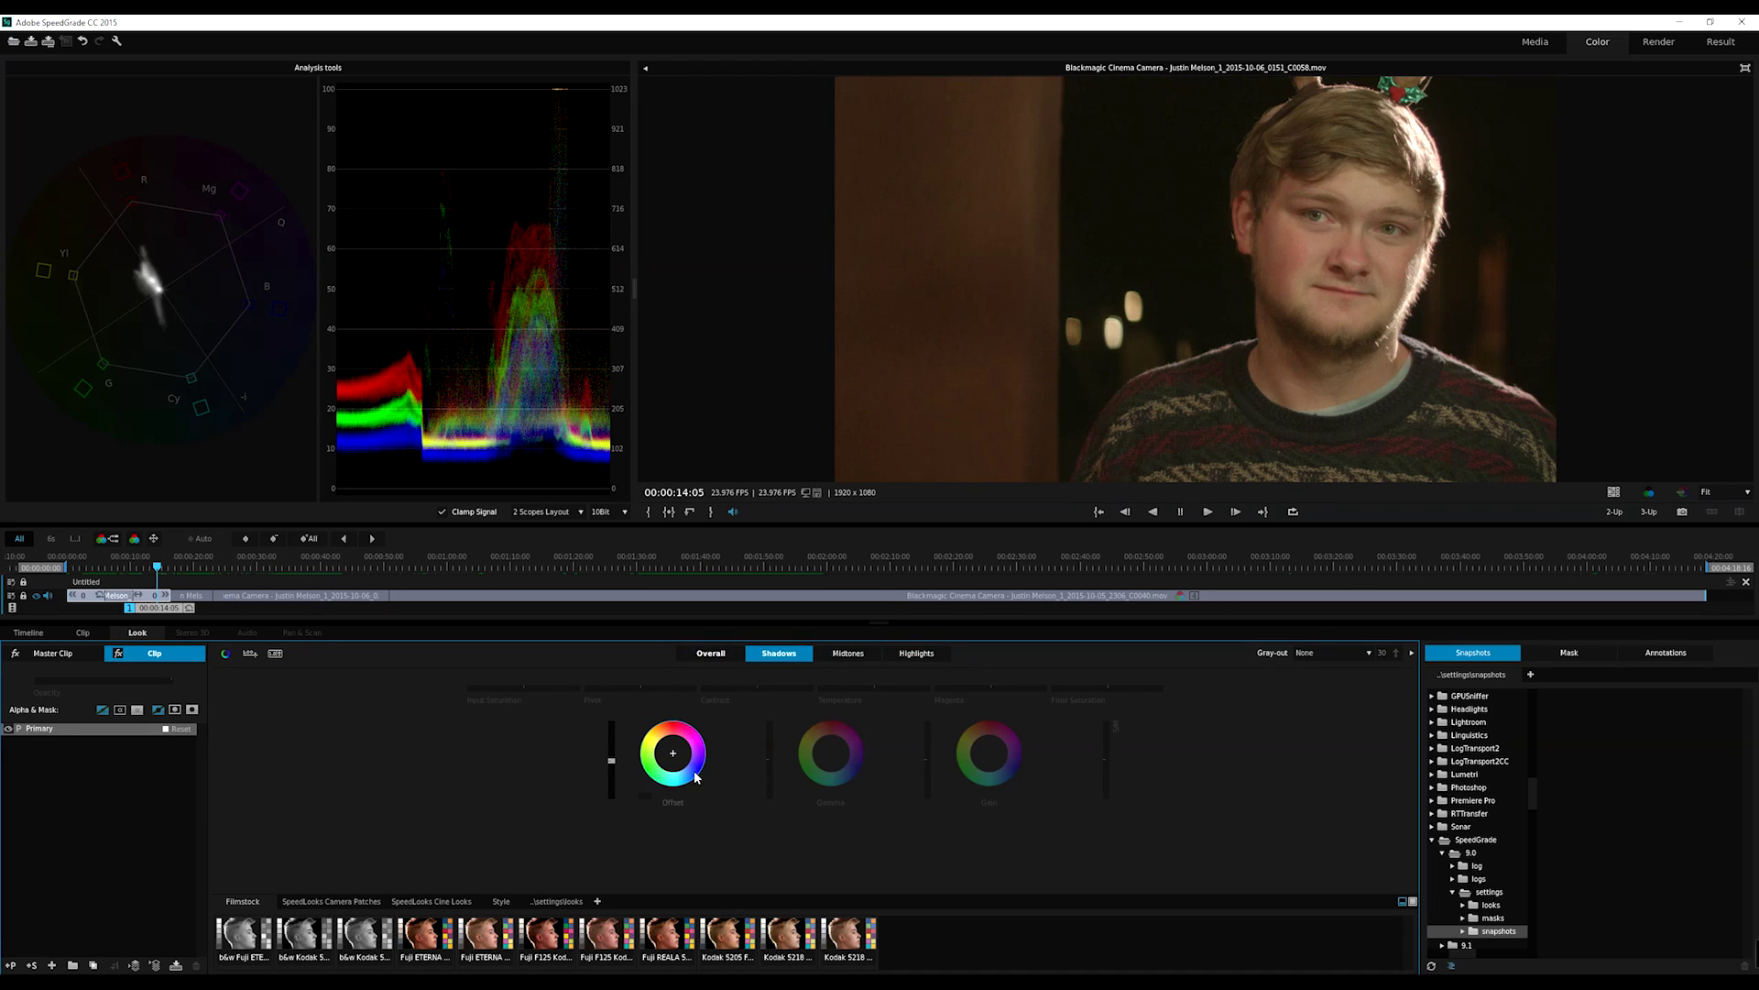
pyautogui.moveTo(1110, 688)
pyautogui.moveTo(1107, 692); pyautogui.dragTo(1084, 692)
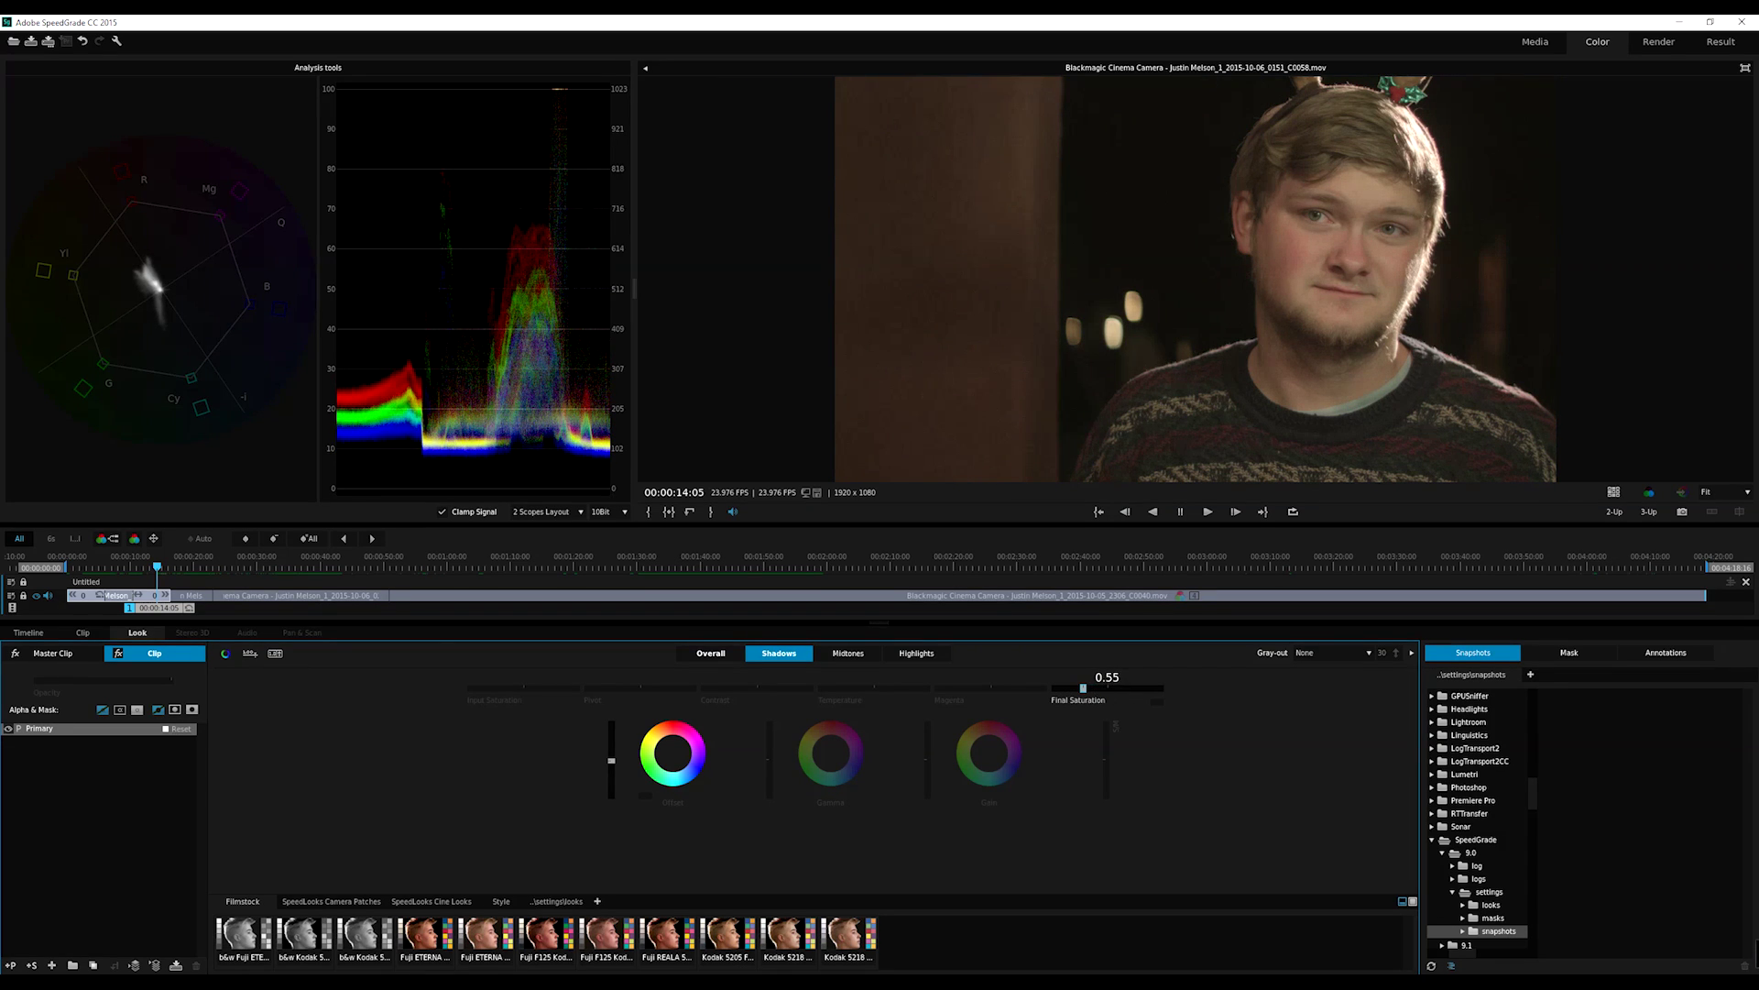
pyautogui.click(711, 652)
pyautogui.moveTo(748, 688)
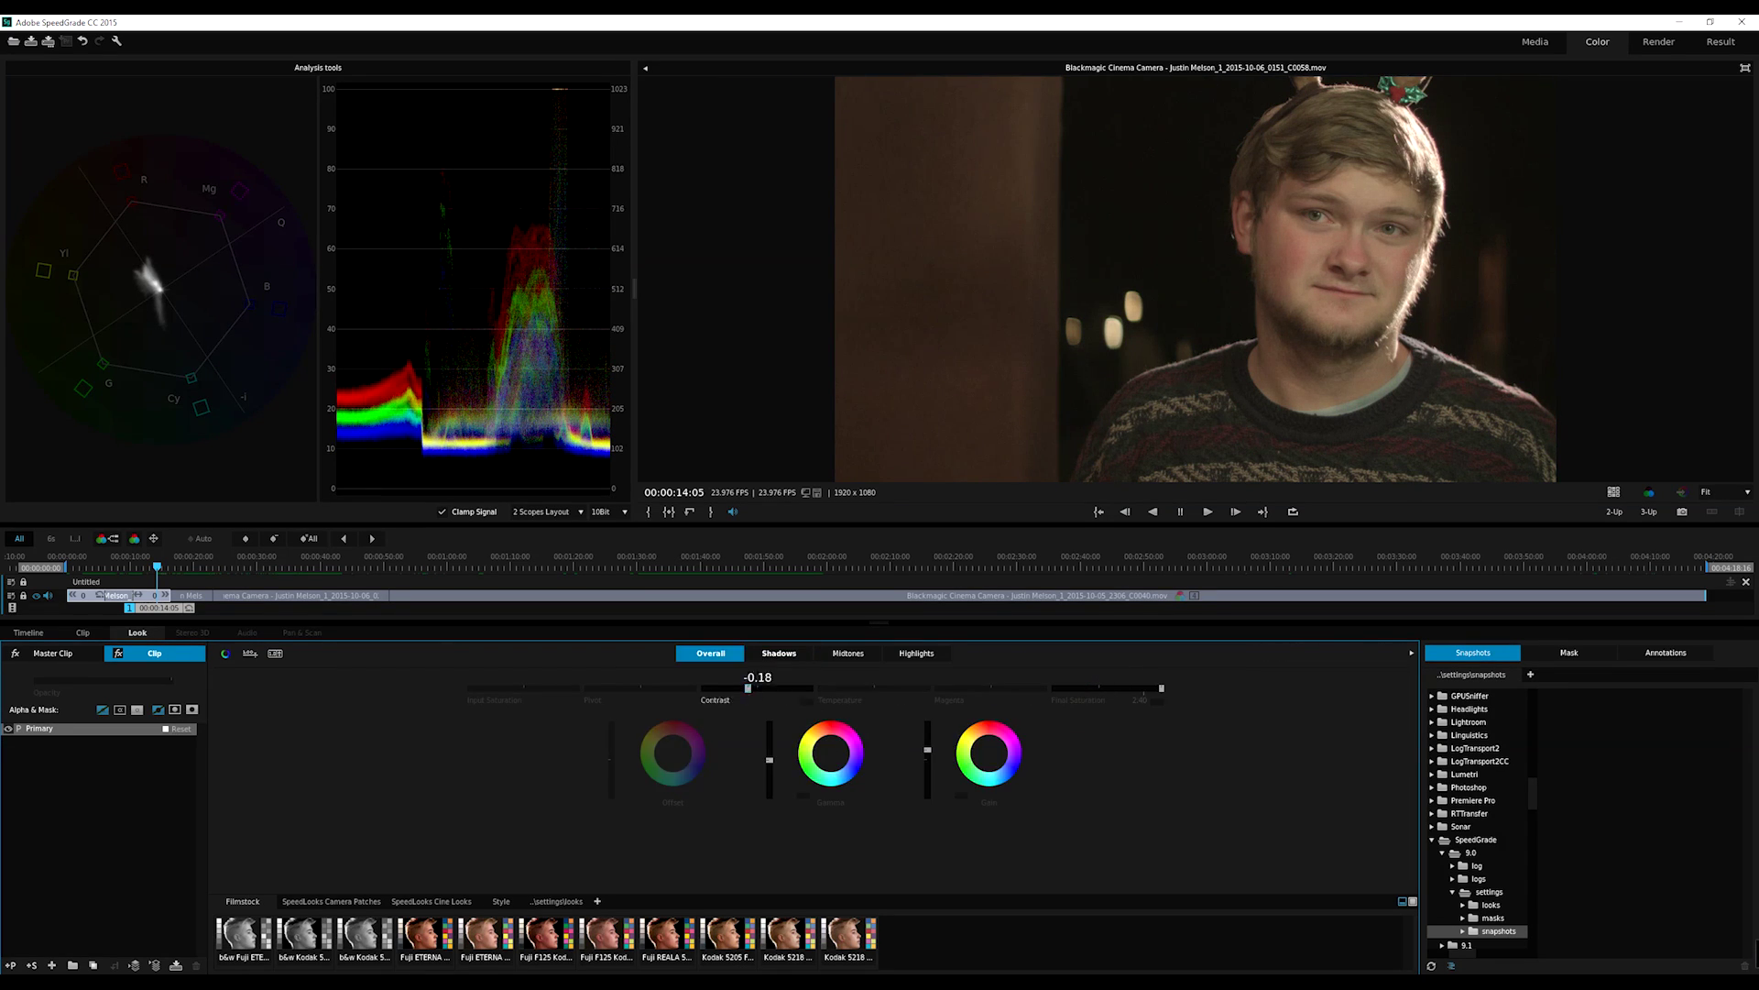
pyautogui.moveTo(748, 689); pyautogui.dragTo(760, 689)
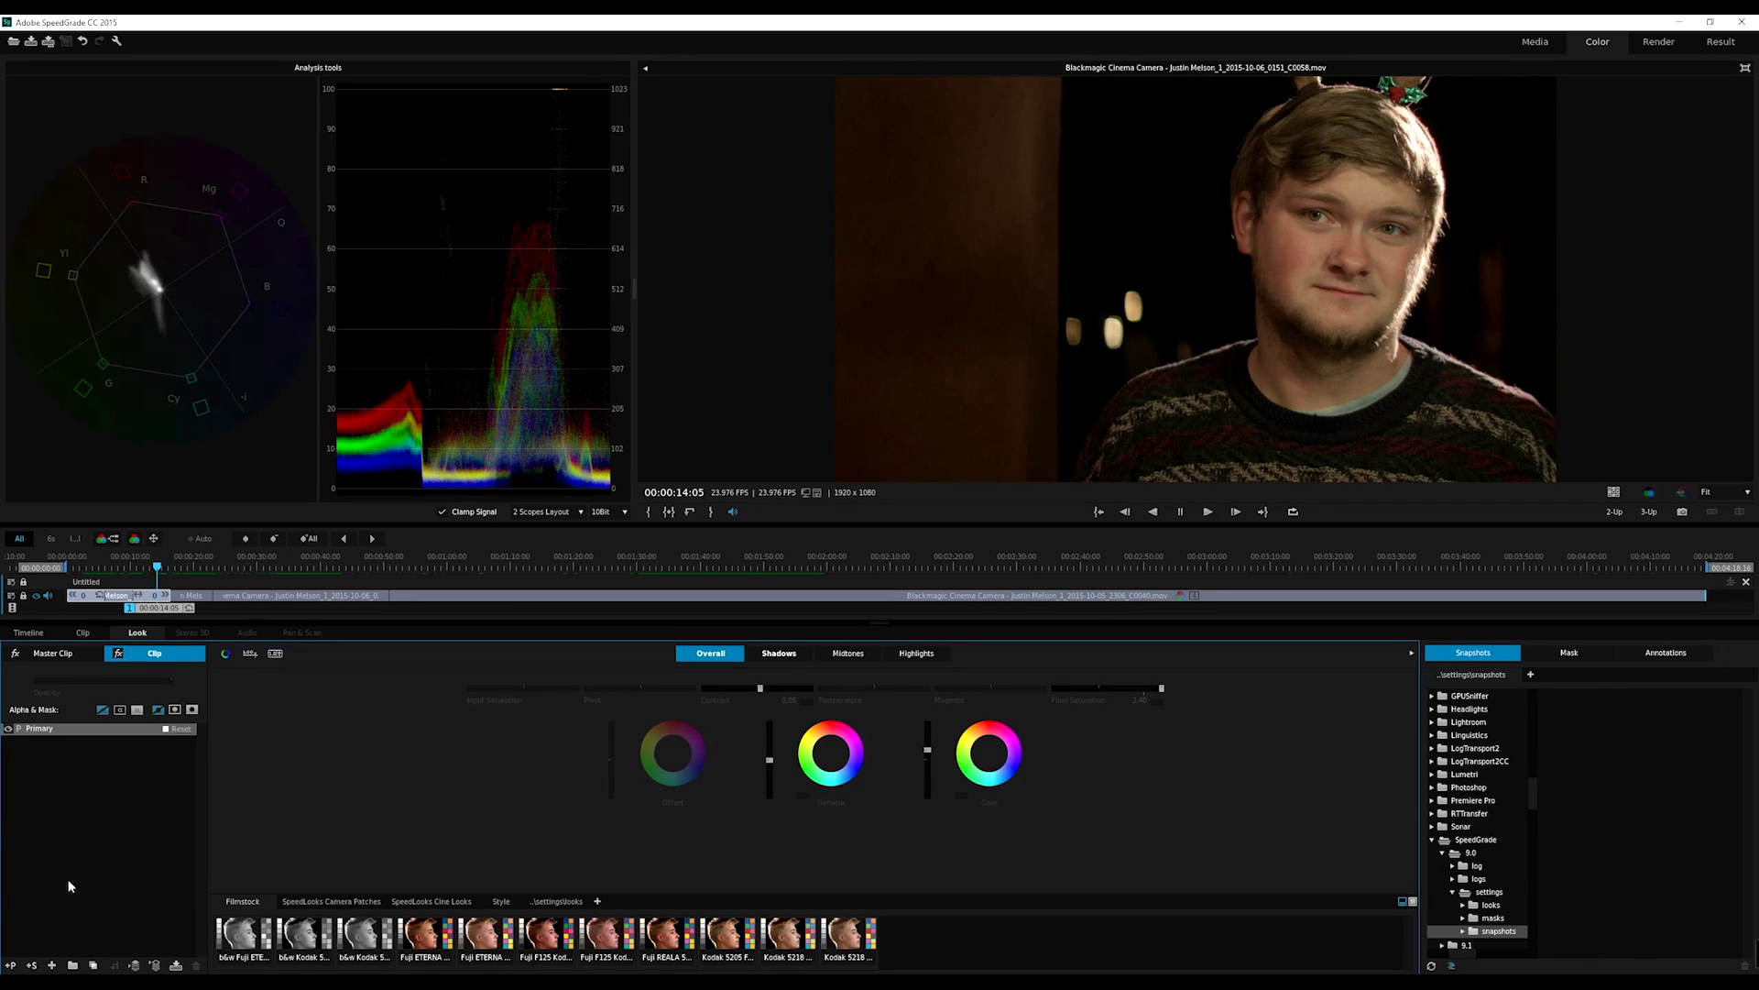
# Add a Secondary layer above the Primary and sample the man's facial skin as its color key.
pyautogui.click(32, 965)
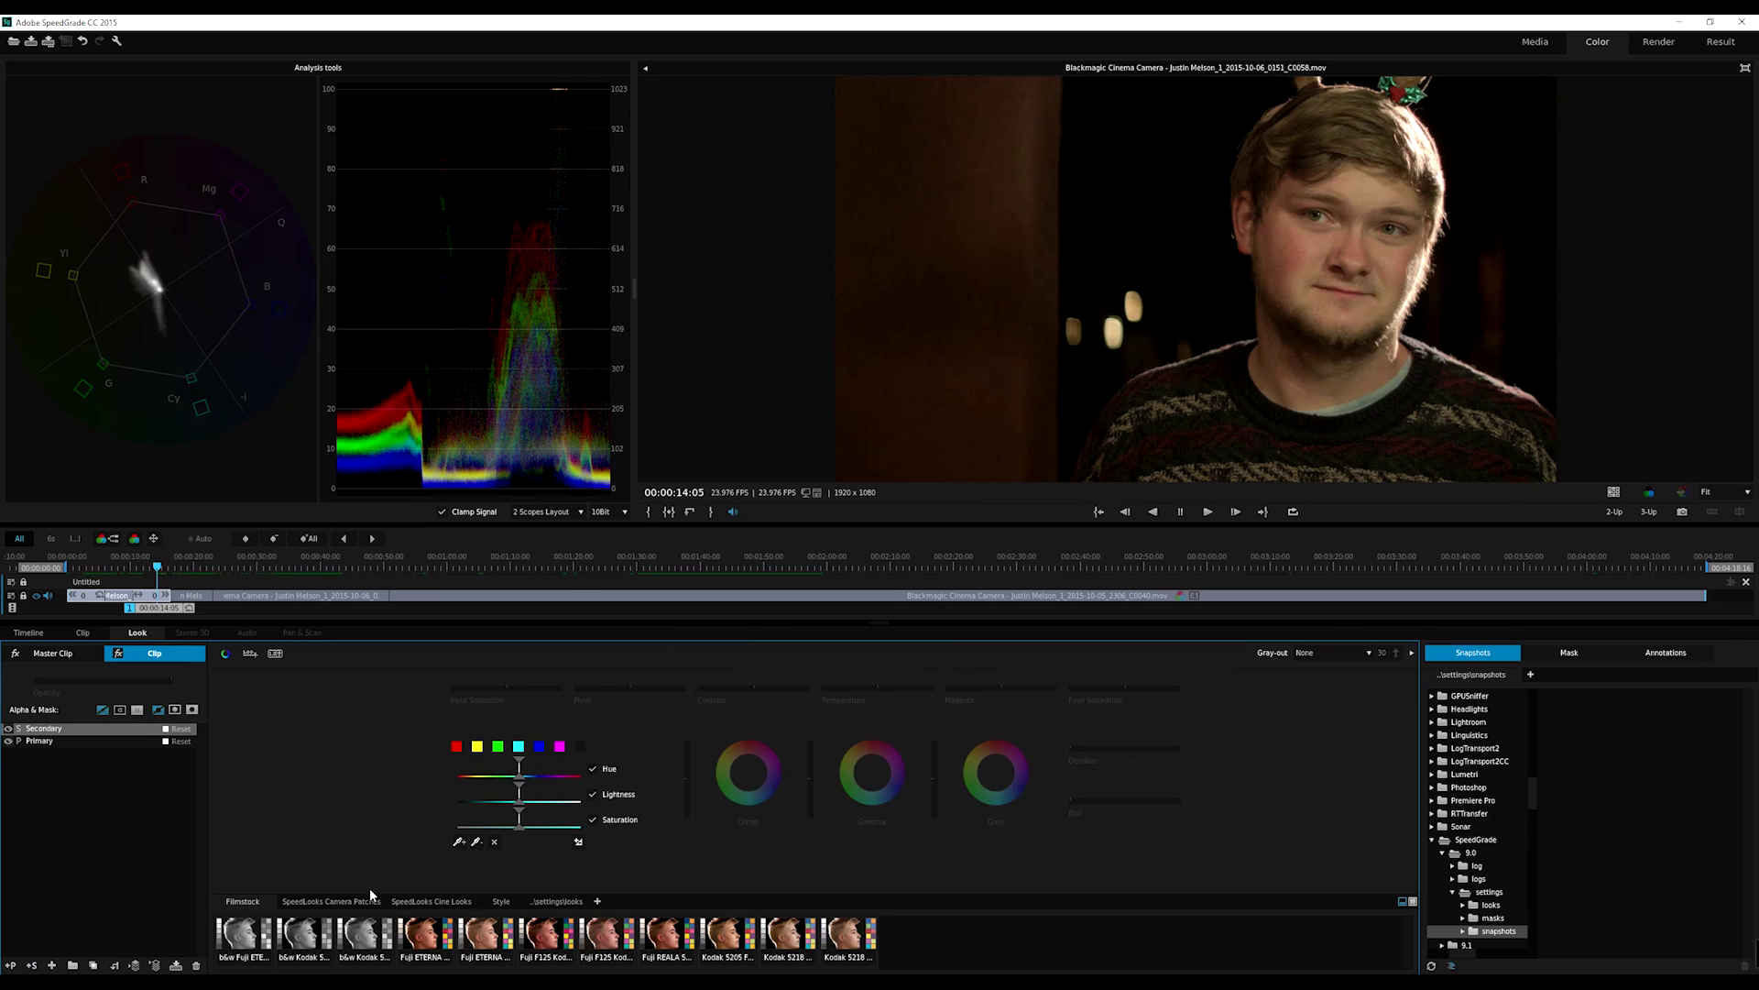
pyautogui.click(458, 842)
pyautogui.click(1334, 209)
# Preview the skin key with the Color/Gray gray-out, raise the key's blur, and set the gray-out back to None.
pyautogui.click(1318, 653)
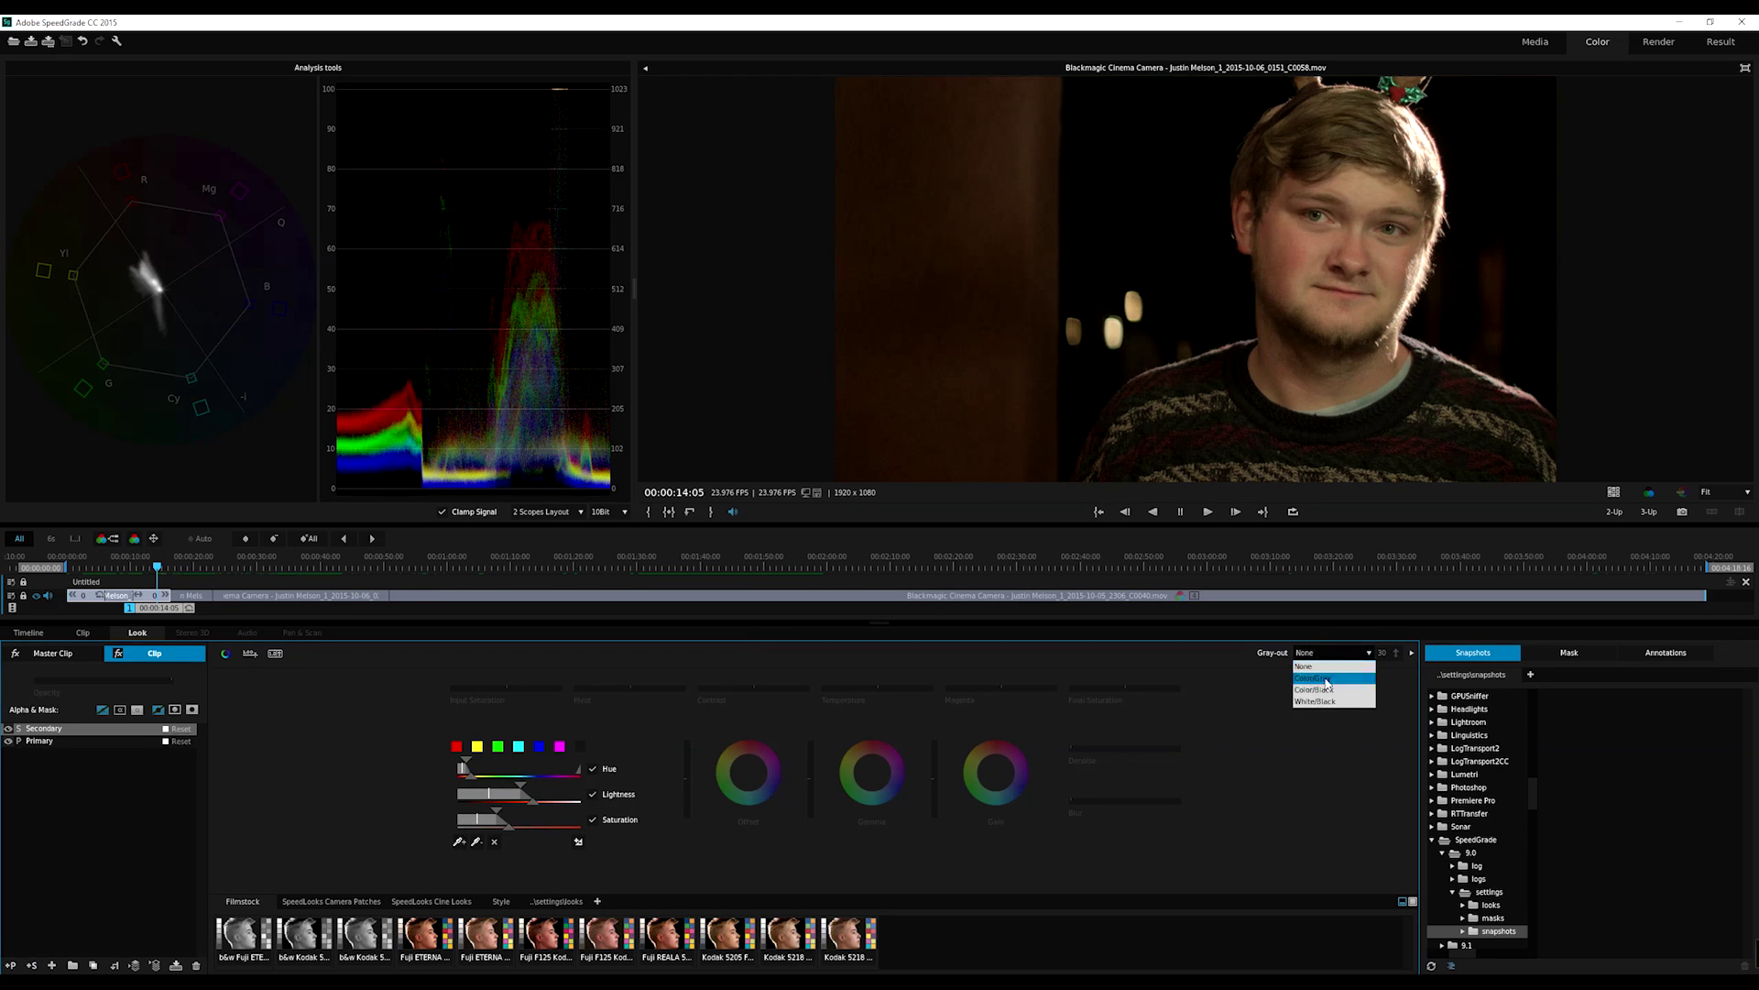
pyautogui.click(1320, 681)
pyautogui.moveTo(1153, 800)
pyautogui.mouseDown()
pyautogui.moveTo(1135, 796)
pyautogui.moveTo(1150, 800)
pyautogui.mouseUp()
pyautogui.click(1308, 654)
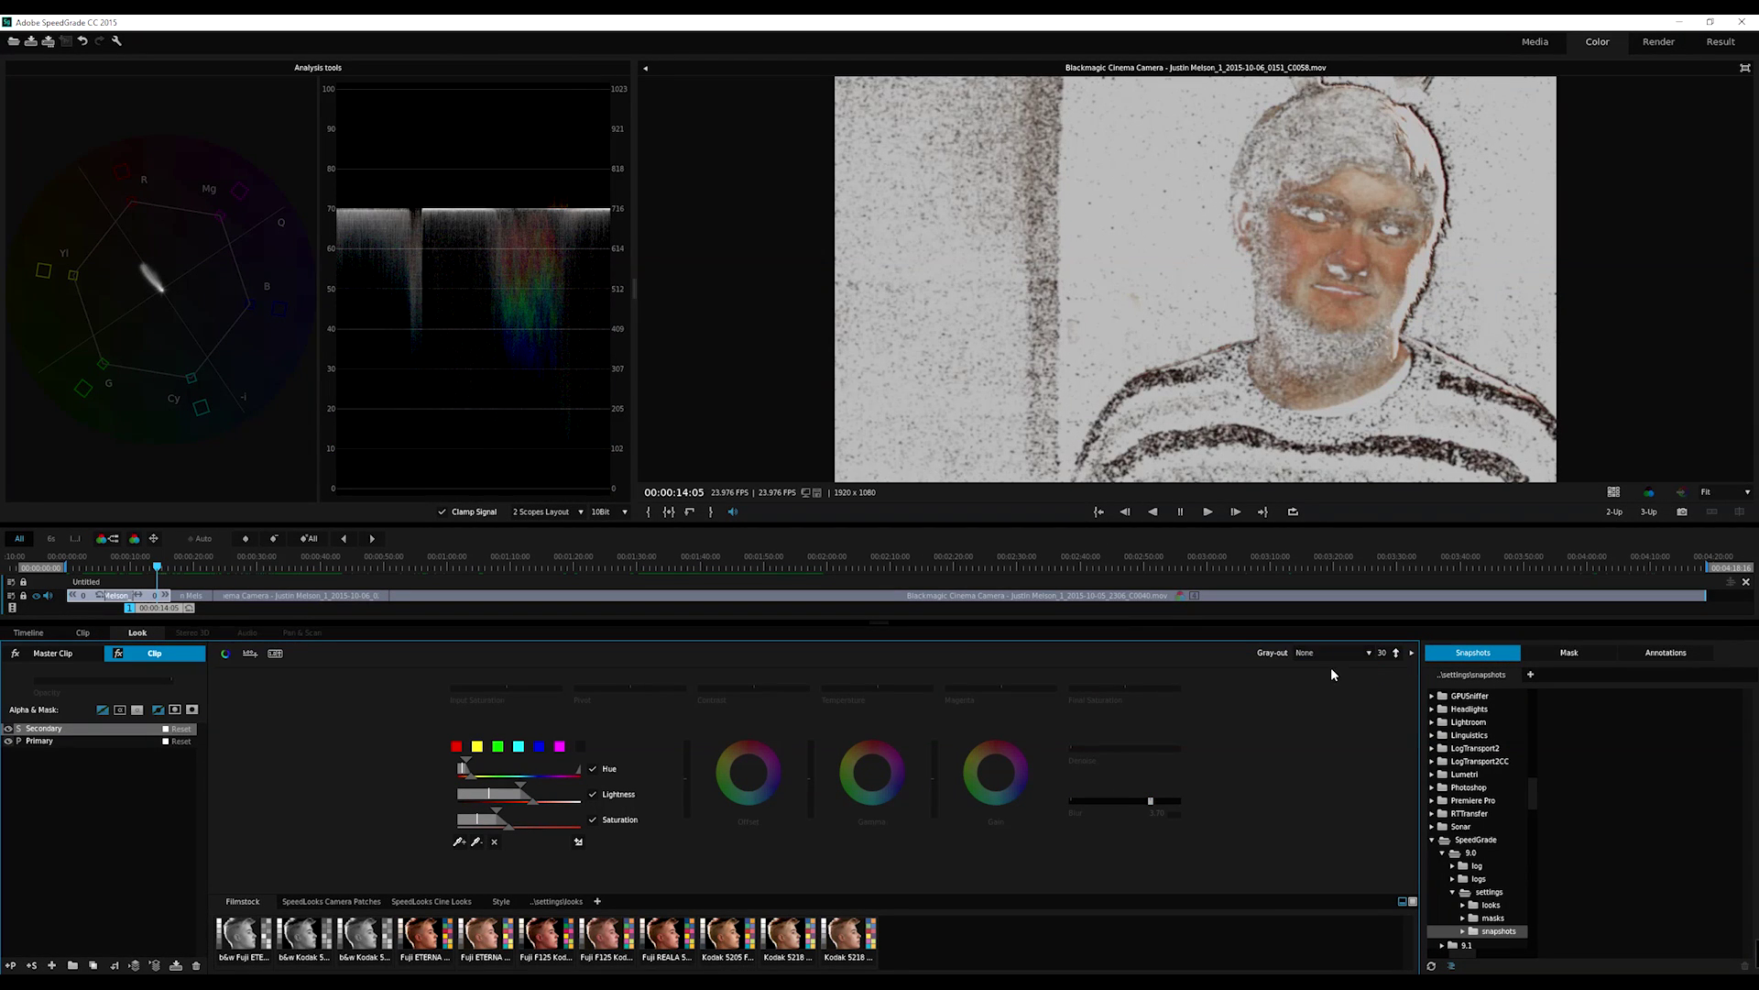
pyautogui.click(1325, 669)
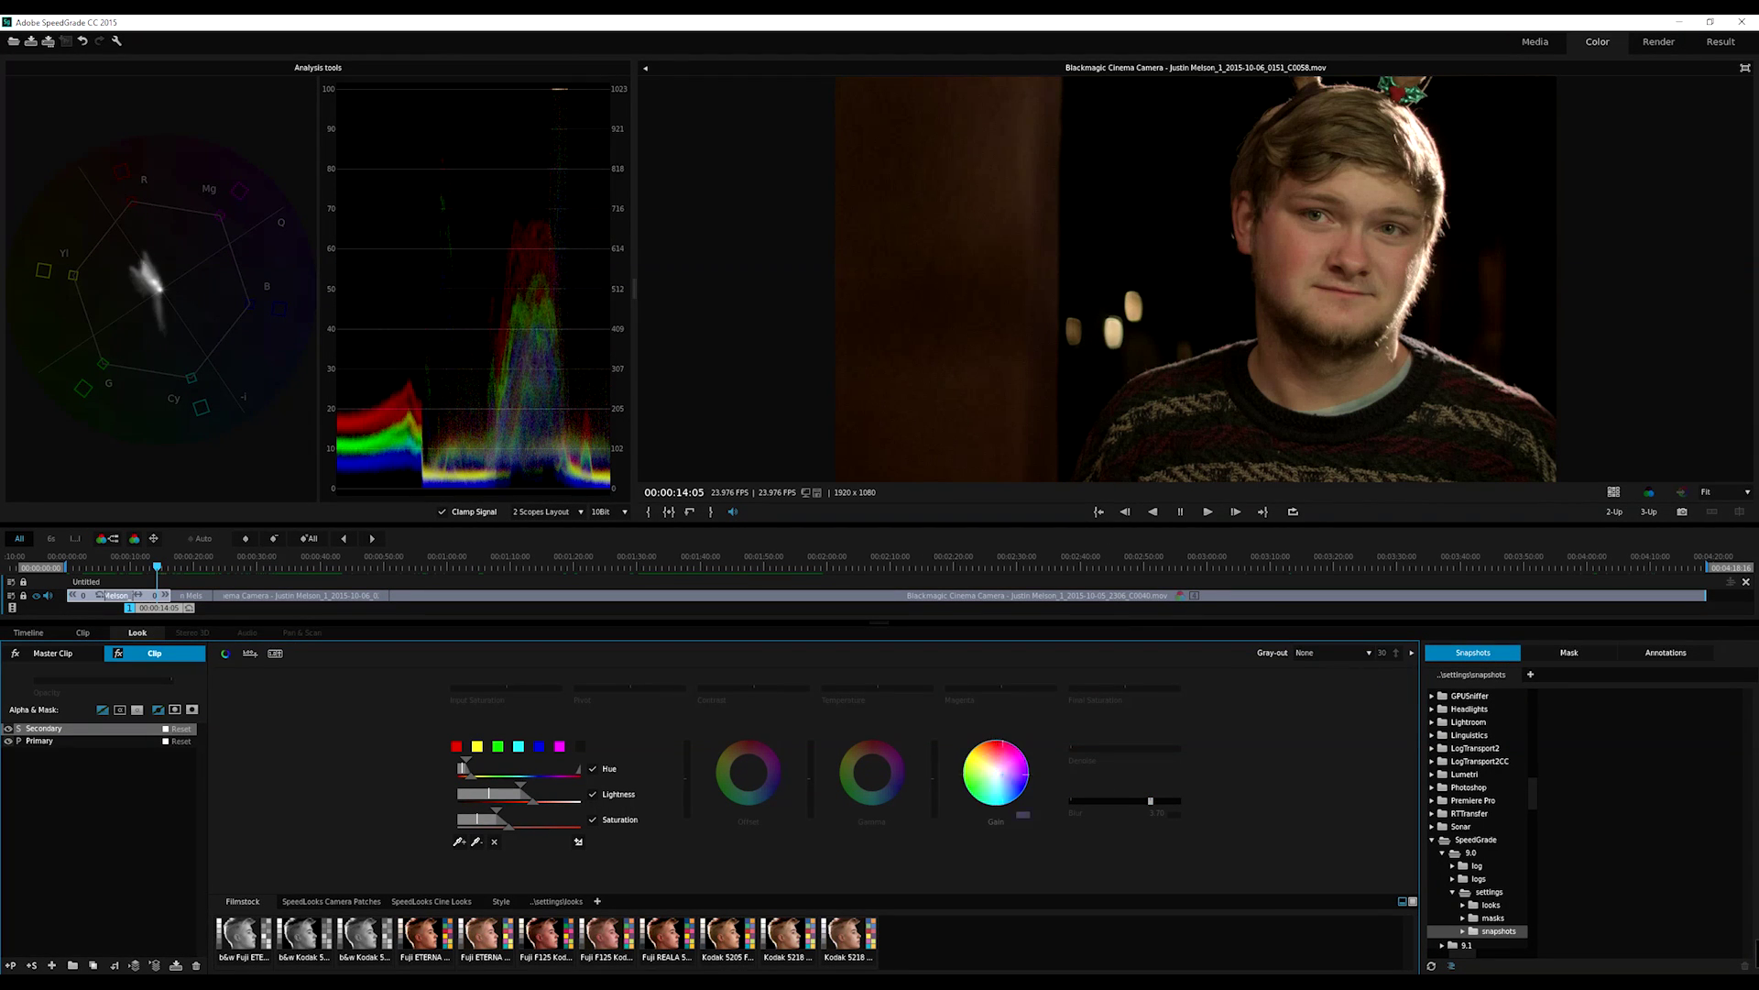
# Try a strong blue-violet gain tint on the keyed skin, and undo it.
pyautogui.moveTo(989, 778); pyautogui.dragTo(1025, 785)
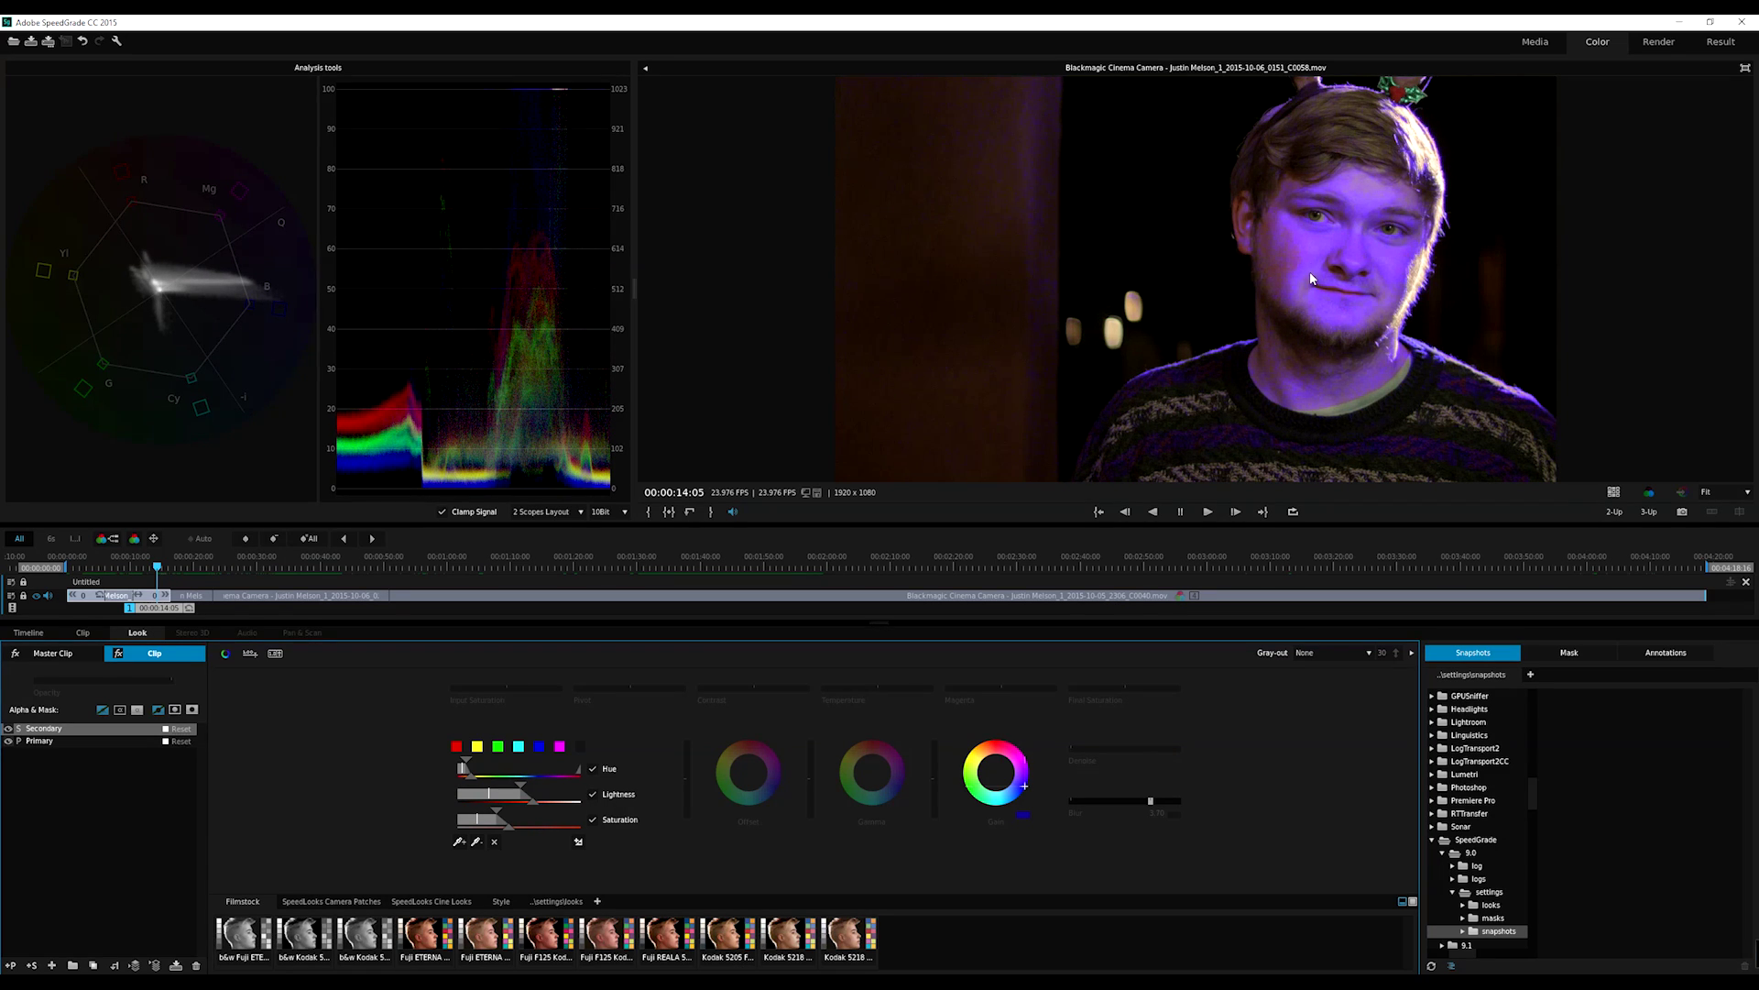
pyautogui.hotkey('ctrl', 'z')
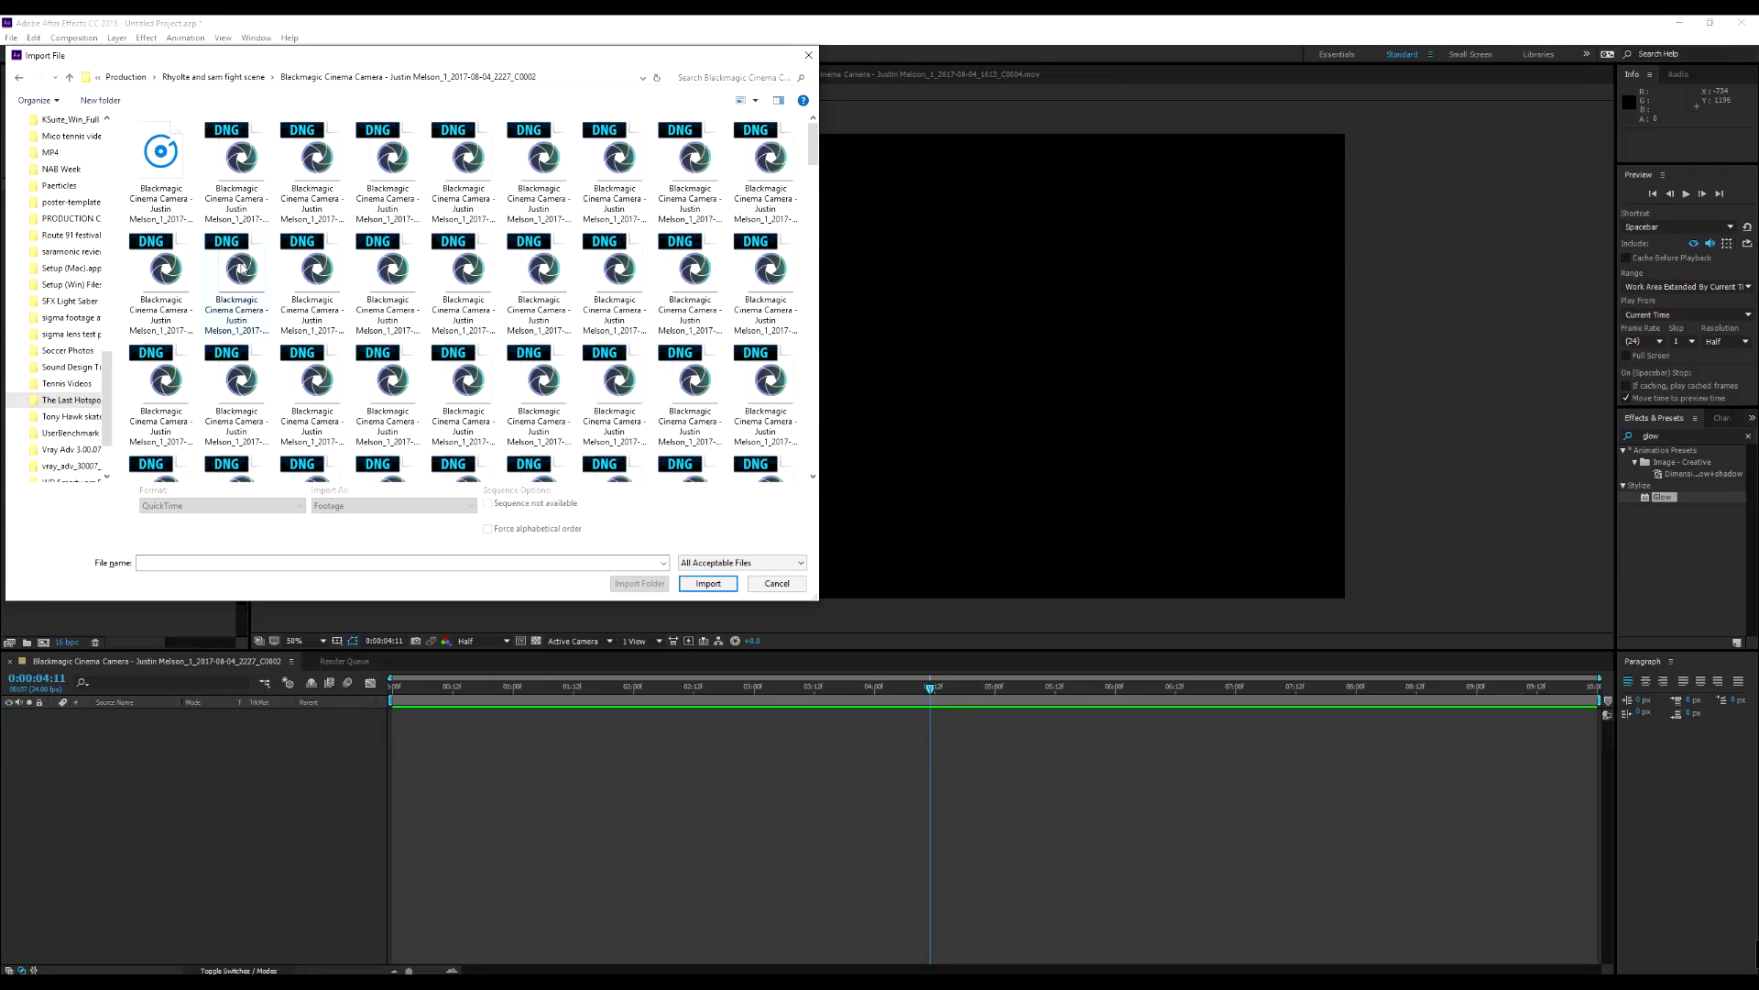
# In After Effects, import the DNG frames as a Camera Raw sequence with slightly lower exposure and a warmer temperature.
pyautogui.click(254, 162)
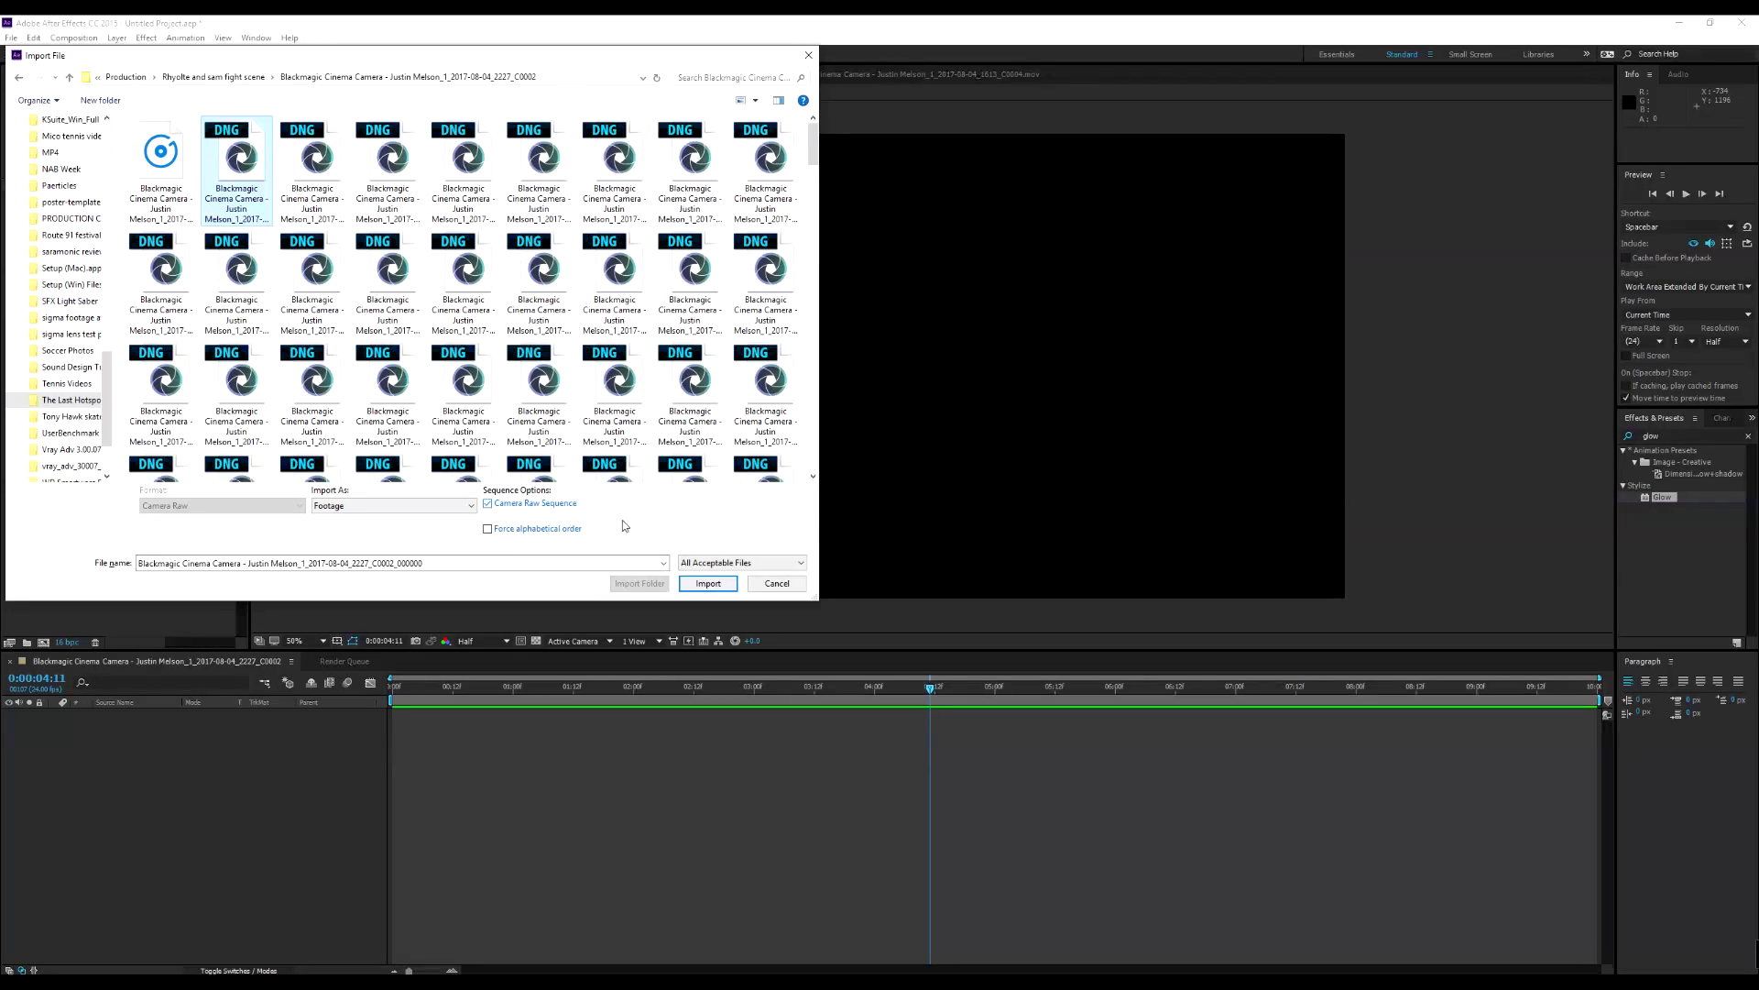
pyautogui.click(684, 586)
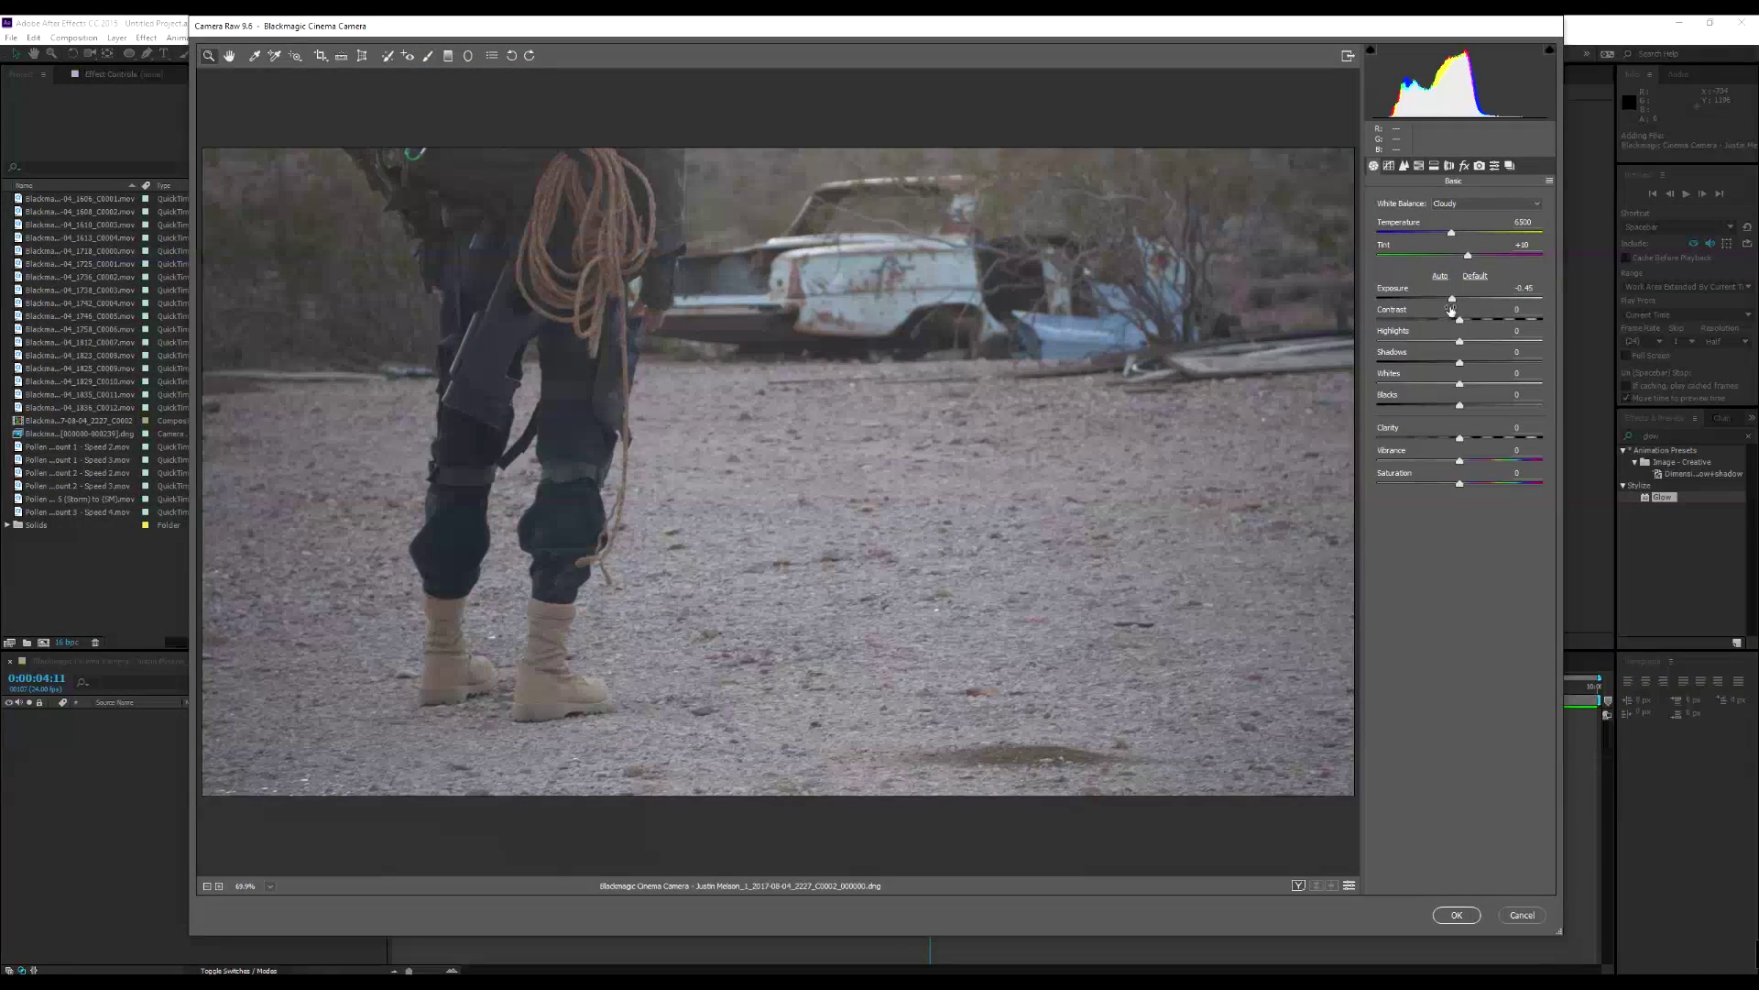
pyautogui.moveTo(1453, 299); pyautogui.dragTo(1451, 299)
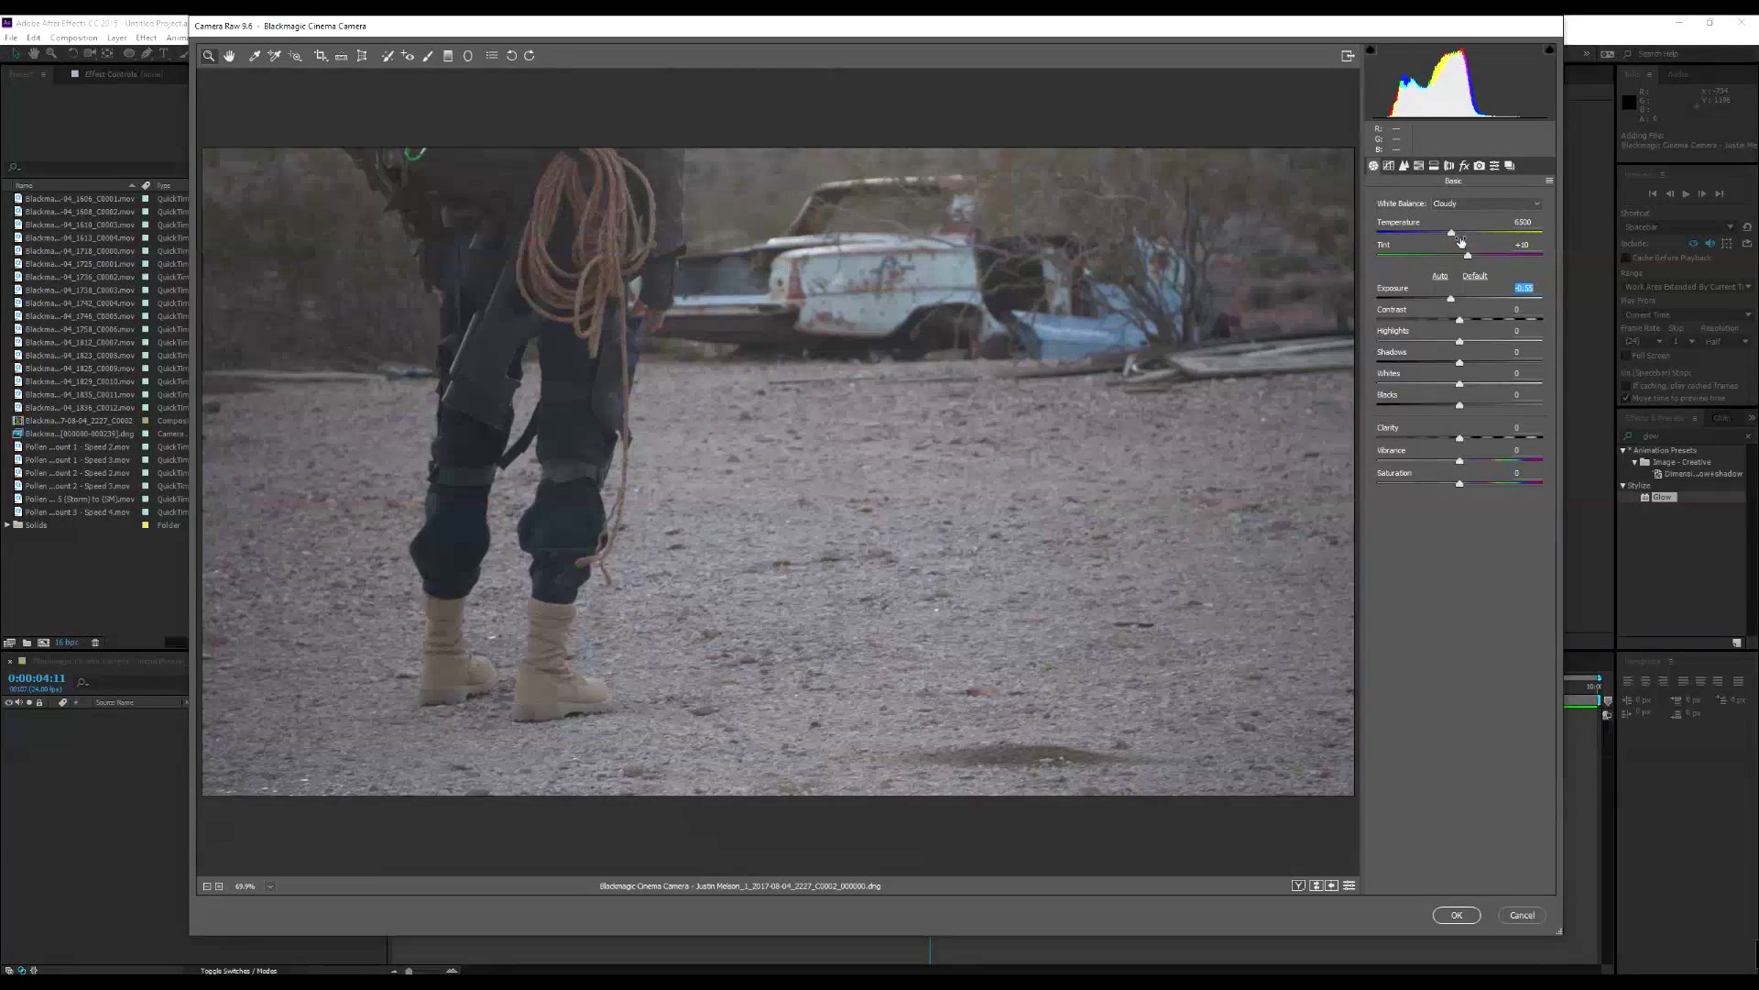
pyautogui.moveTo(1459, 233); pyautogui.dragTo(1466, 234)
pyautogui.click(1455, 914)
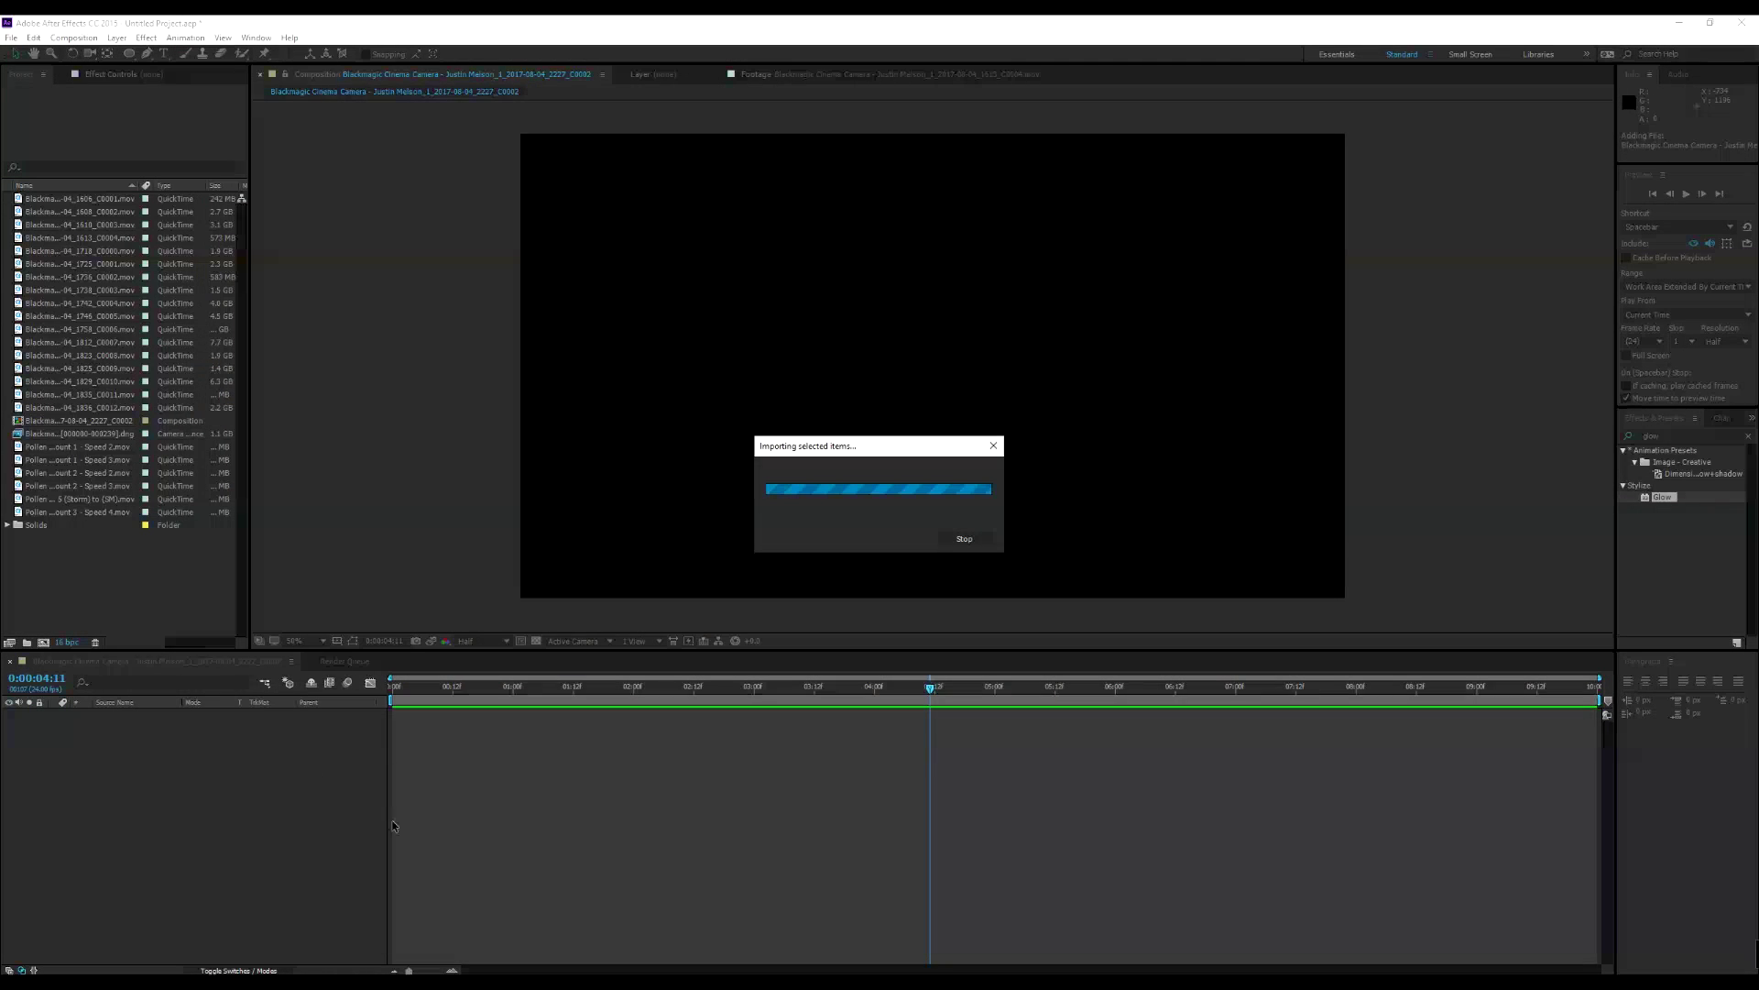
# Interpret the newly imported DNG sequence at an assumed frame rate of 24 frames per second.
pyautogui.rightClick(89, 450)
pyautogui.moveTo(173, 532)
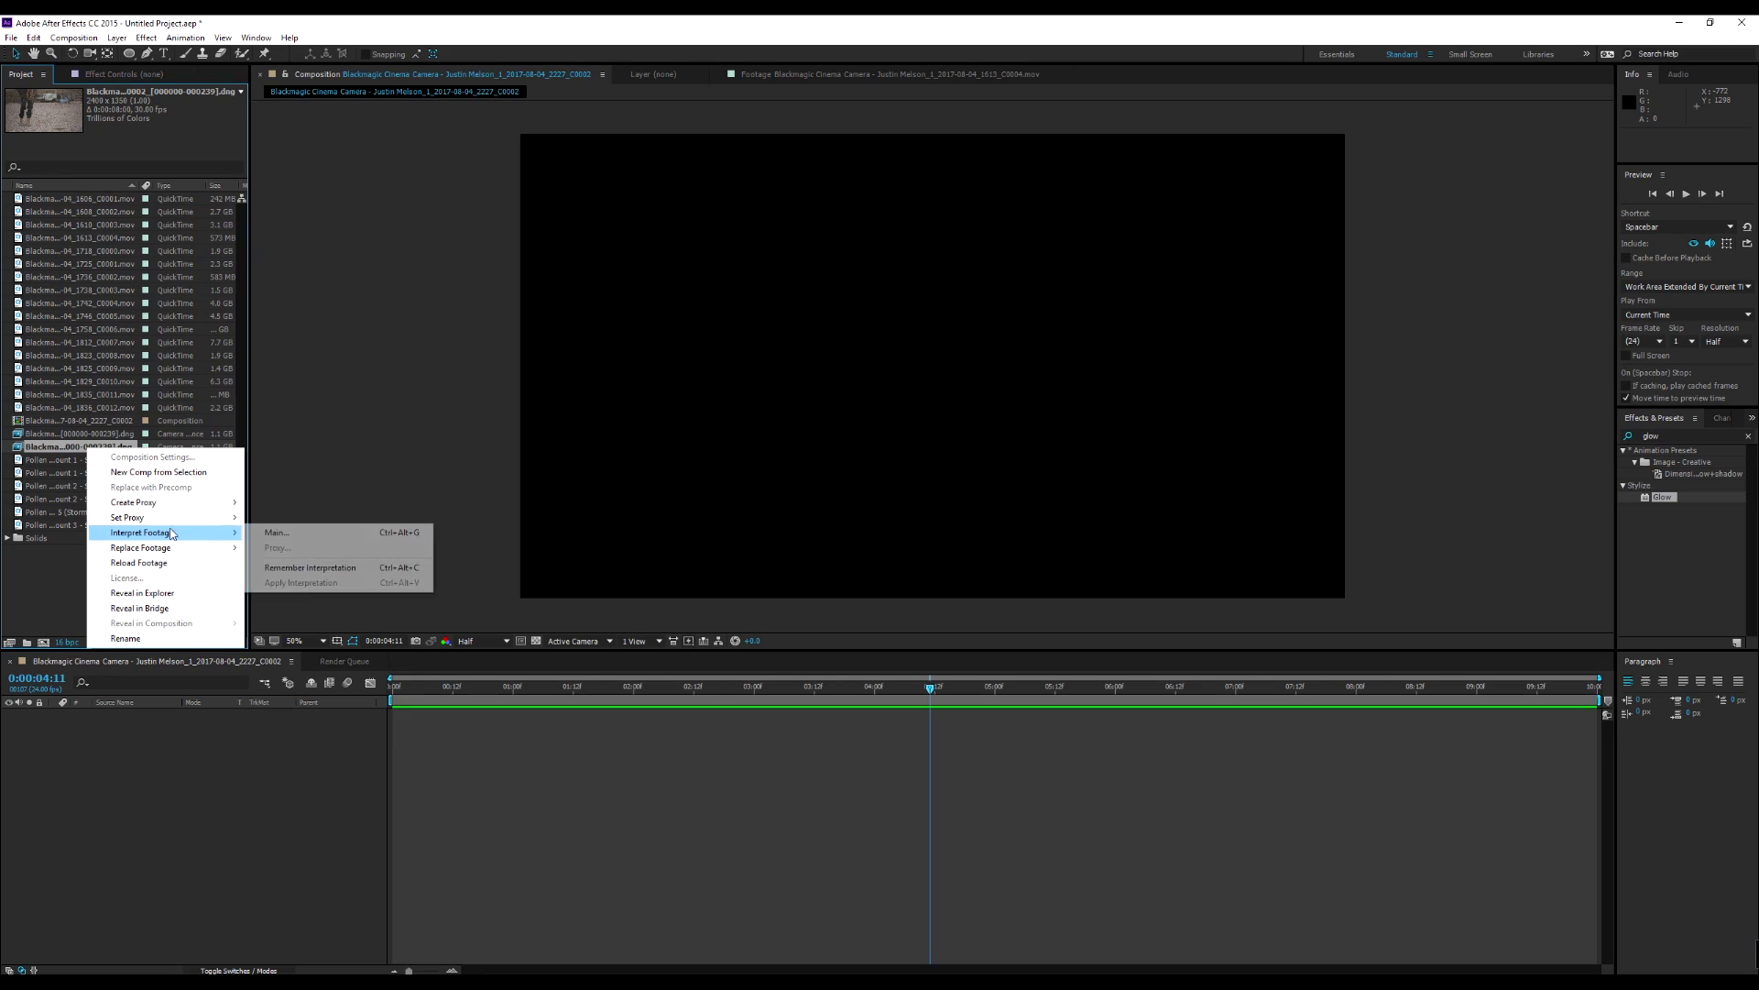
pyautogui.click(273, 531)
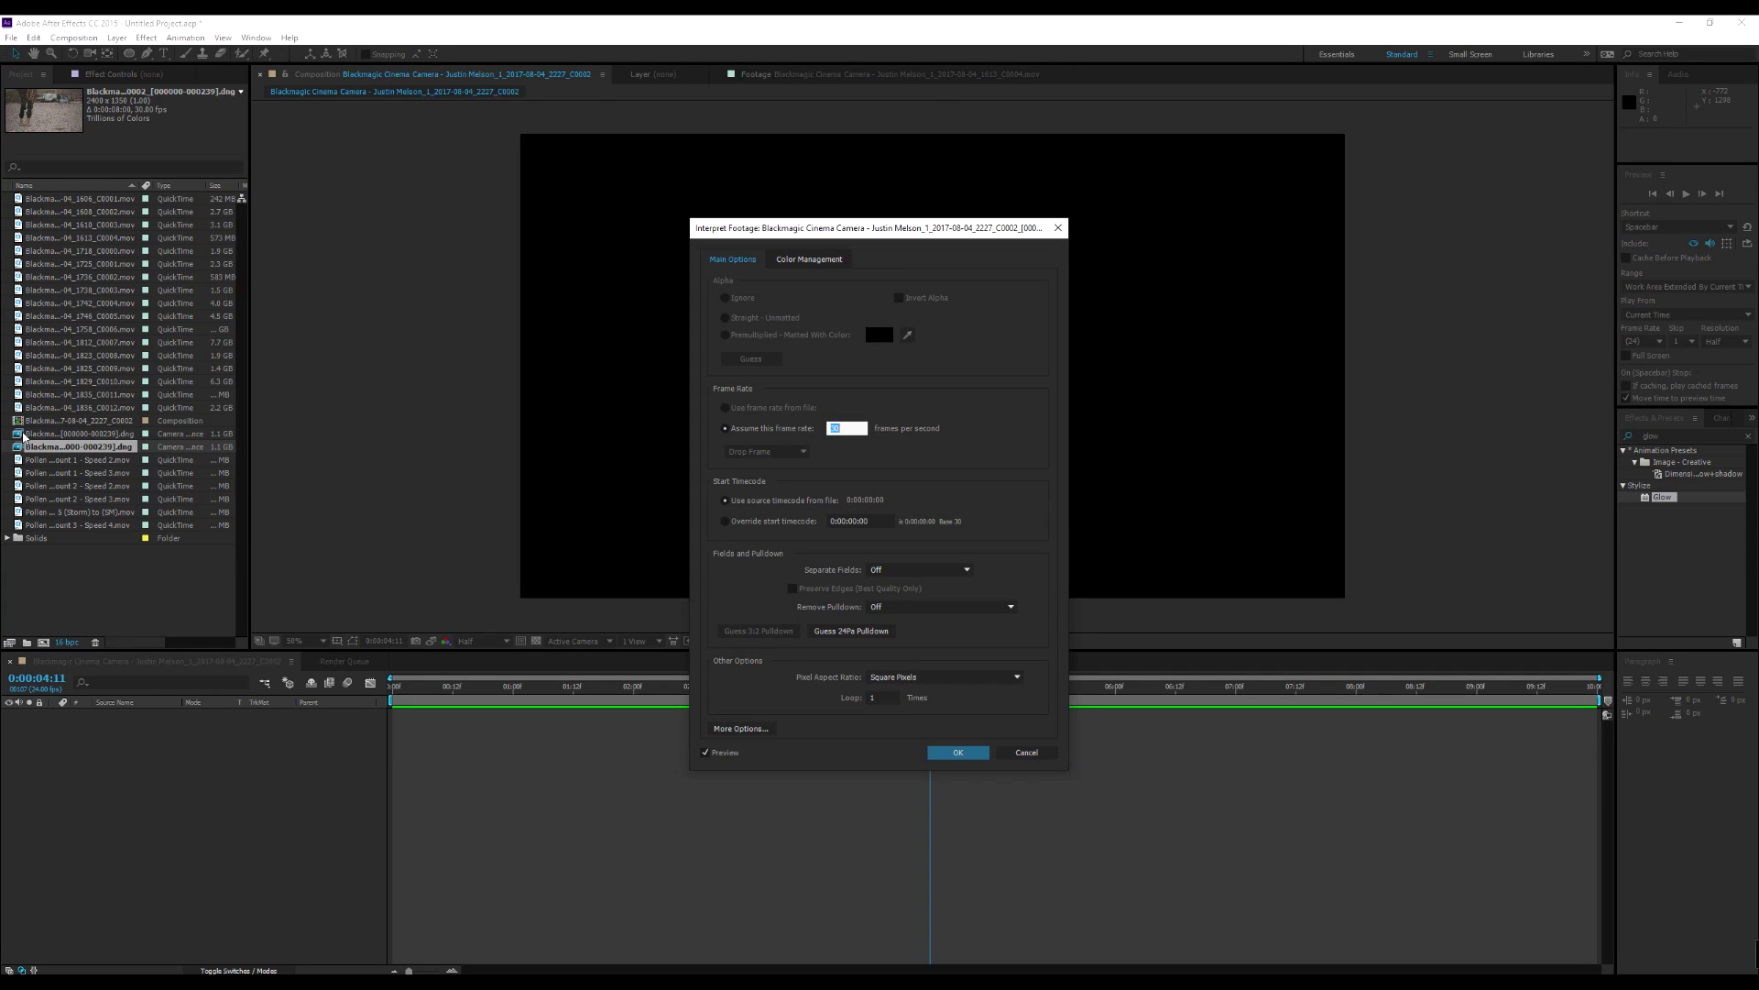
pyautogui.write('24')
pyautogui.press('Return')
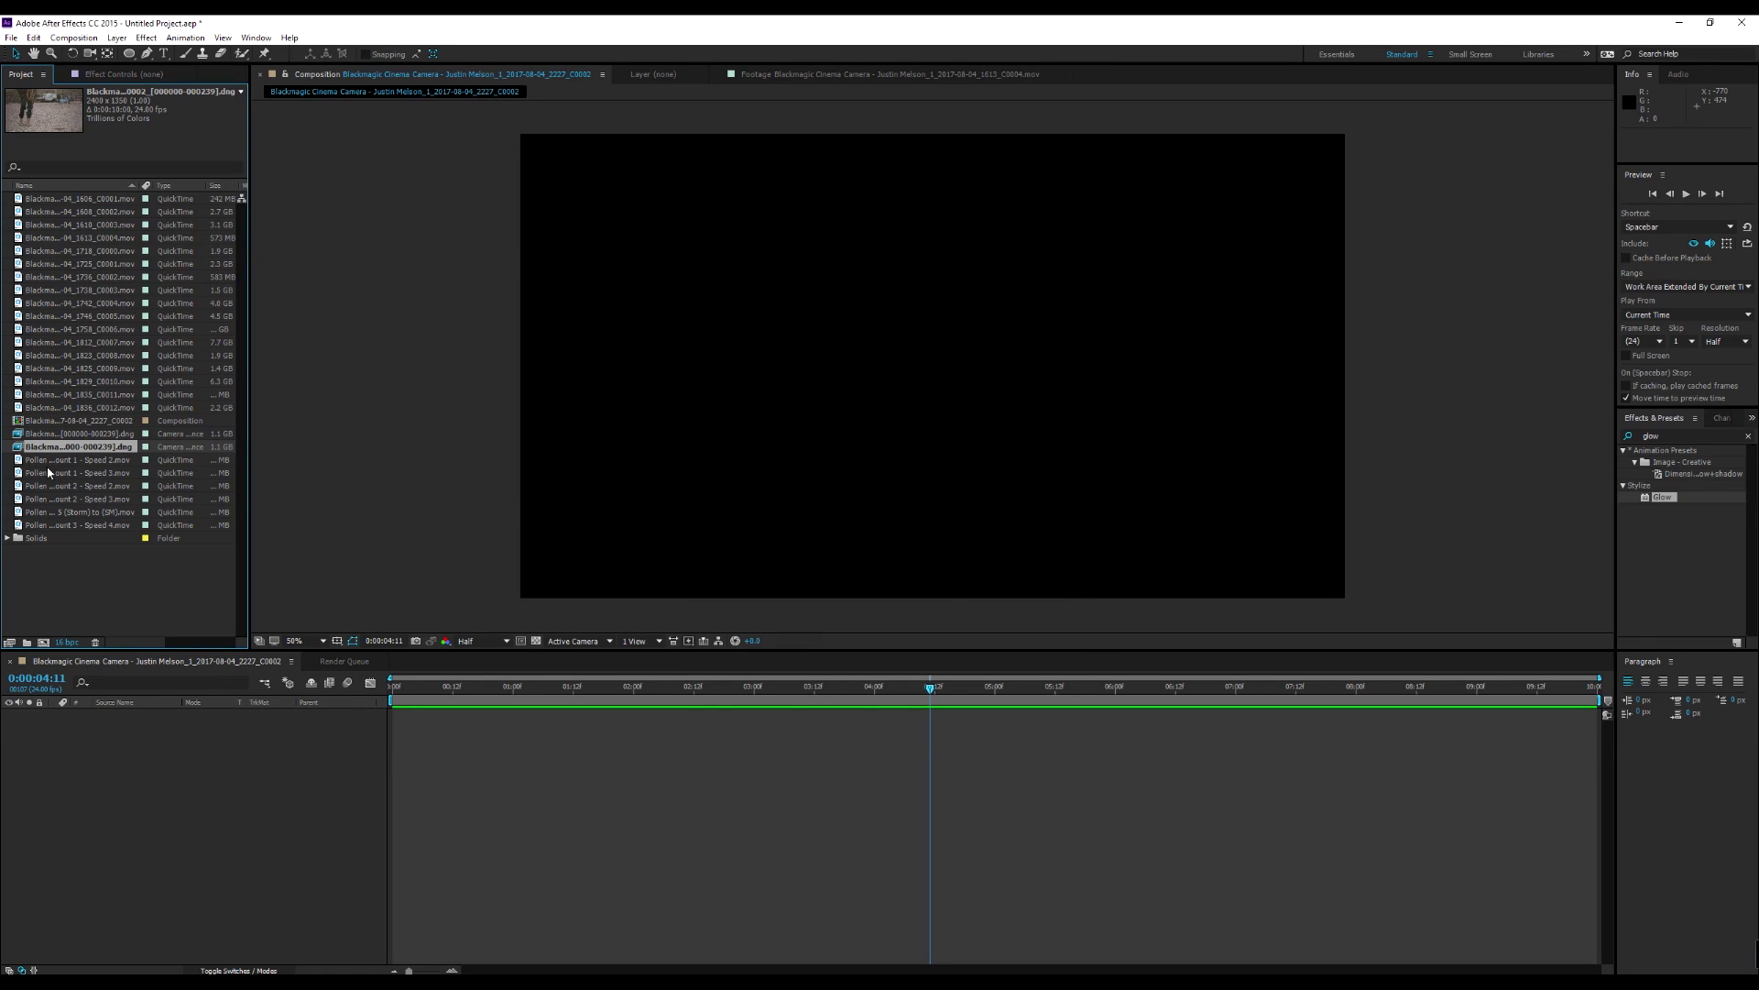
# Create a new composition from the DNG sequence and preview its frame at 0:00:04:11.
pyautogui.click(43, 643)
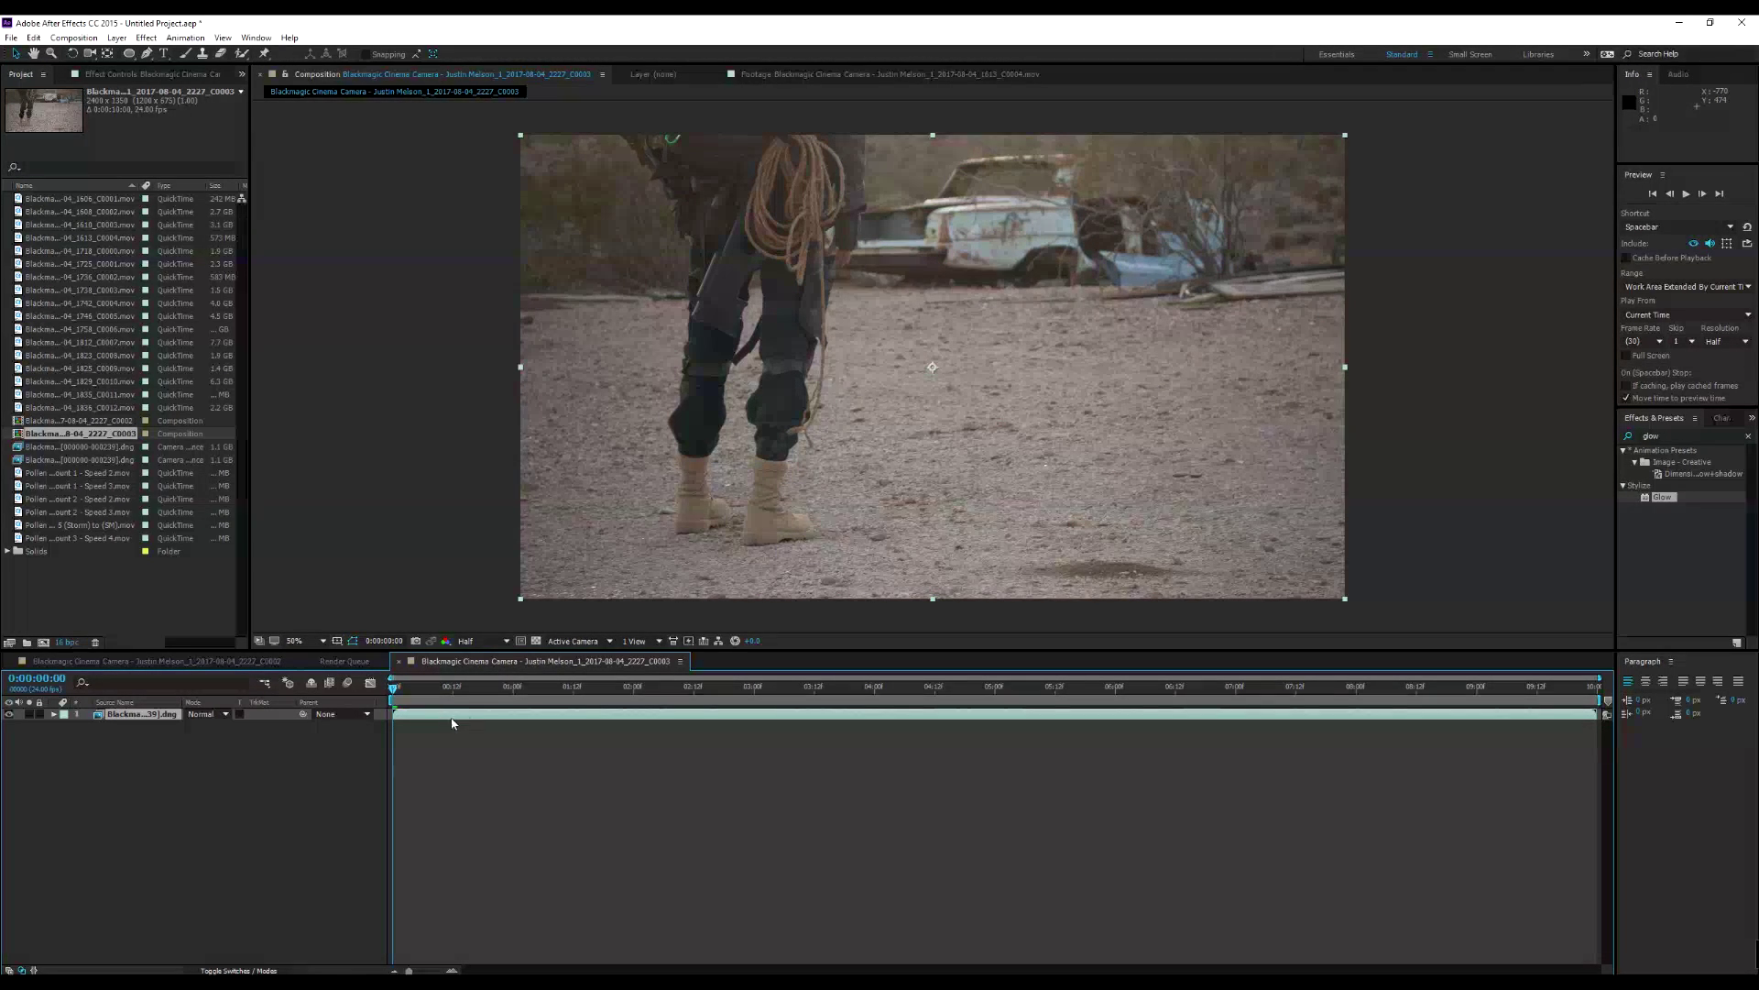
pyautogui.moveTo(482, 695); pyautogui.dragTo(931, 696)
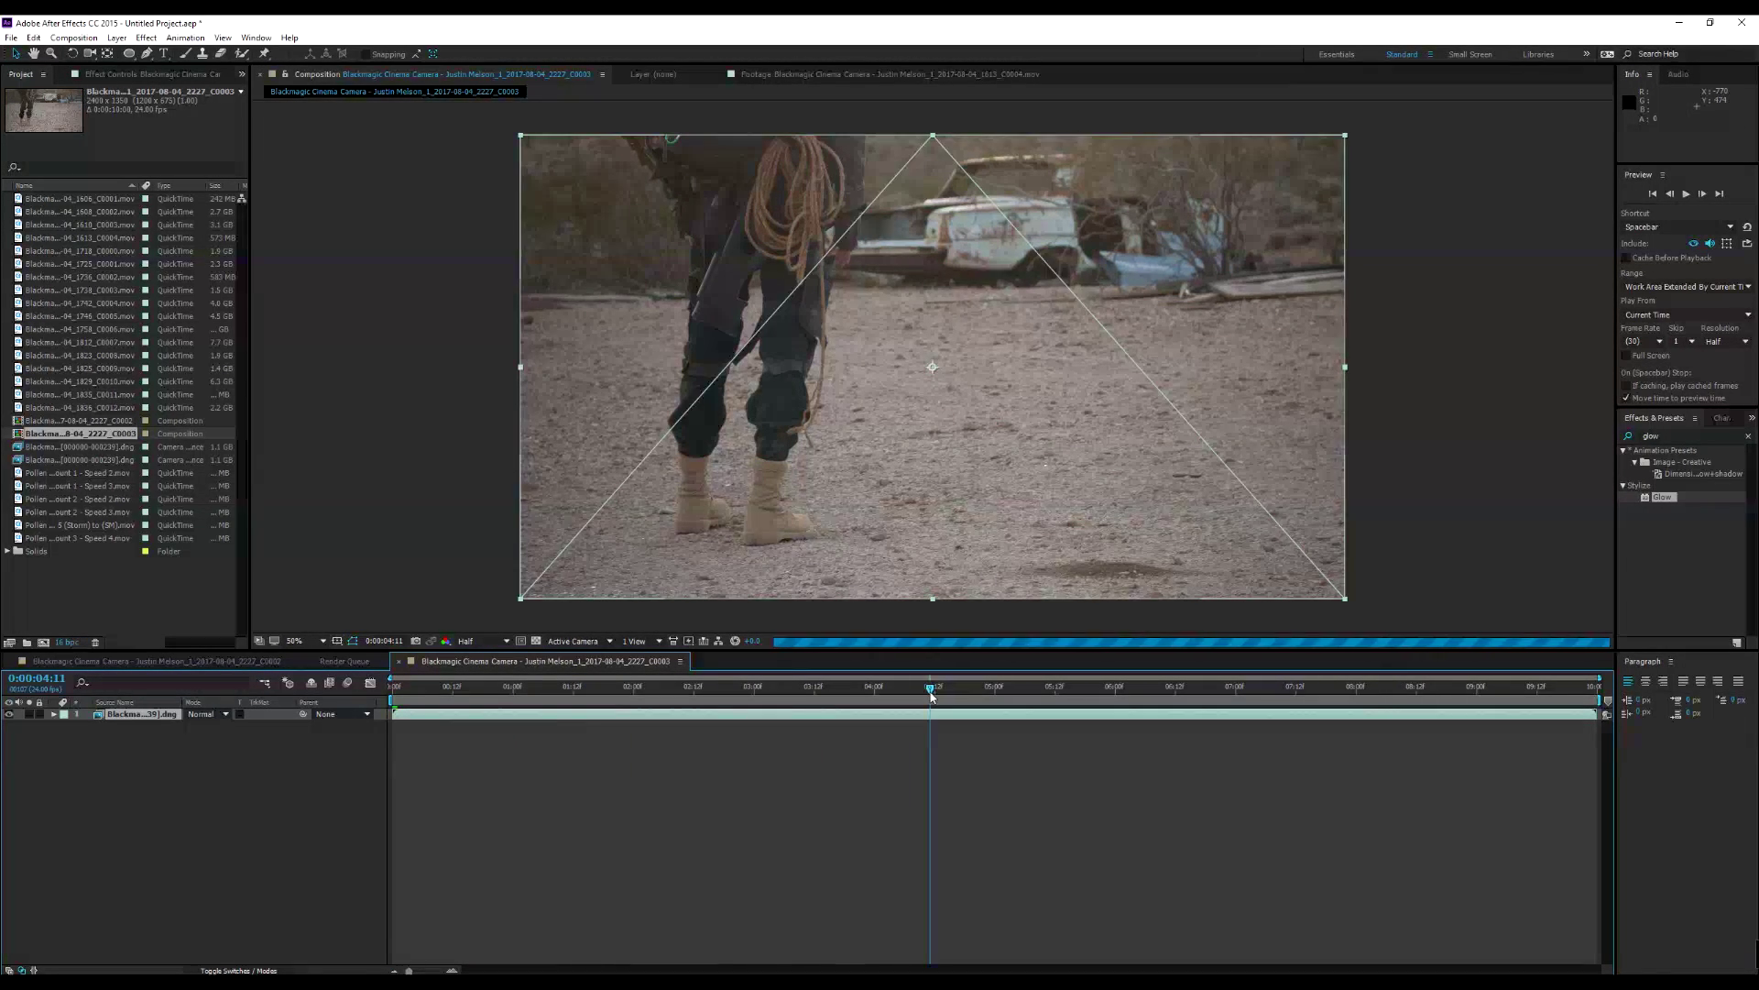
# Move to 0:00:04:15 in the composition and apply a Curves effect to the DNG layer.
pyautogui.moveTo(463, 696); pyautogui.dragTo(950, 703)
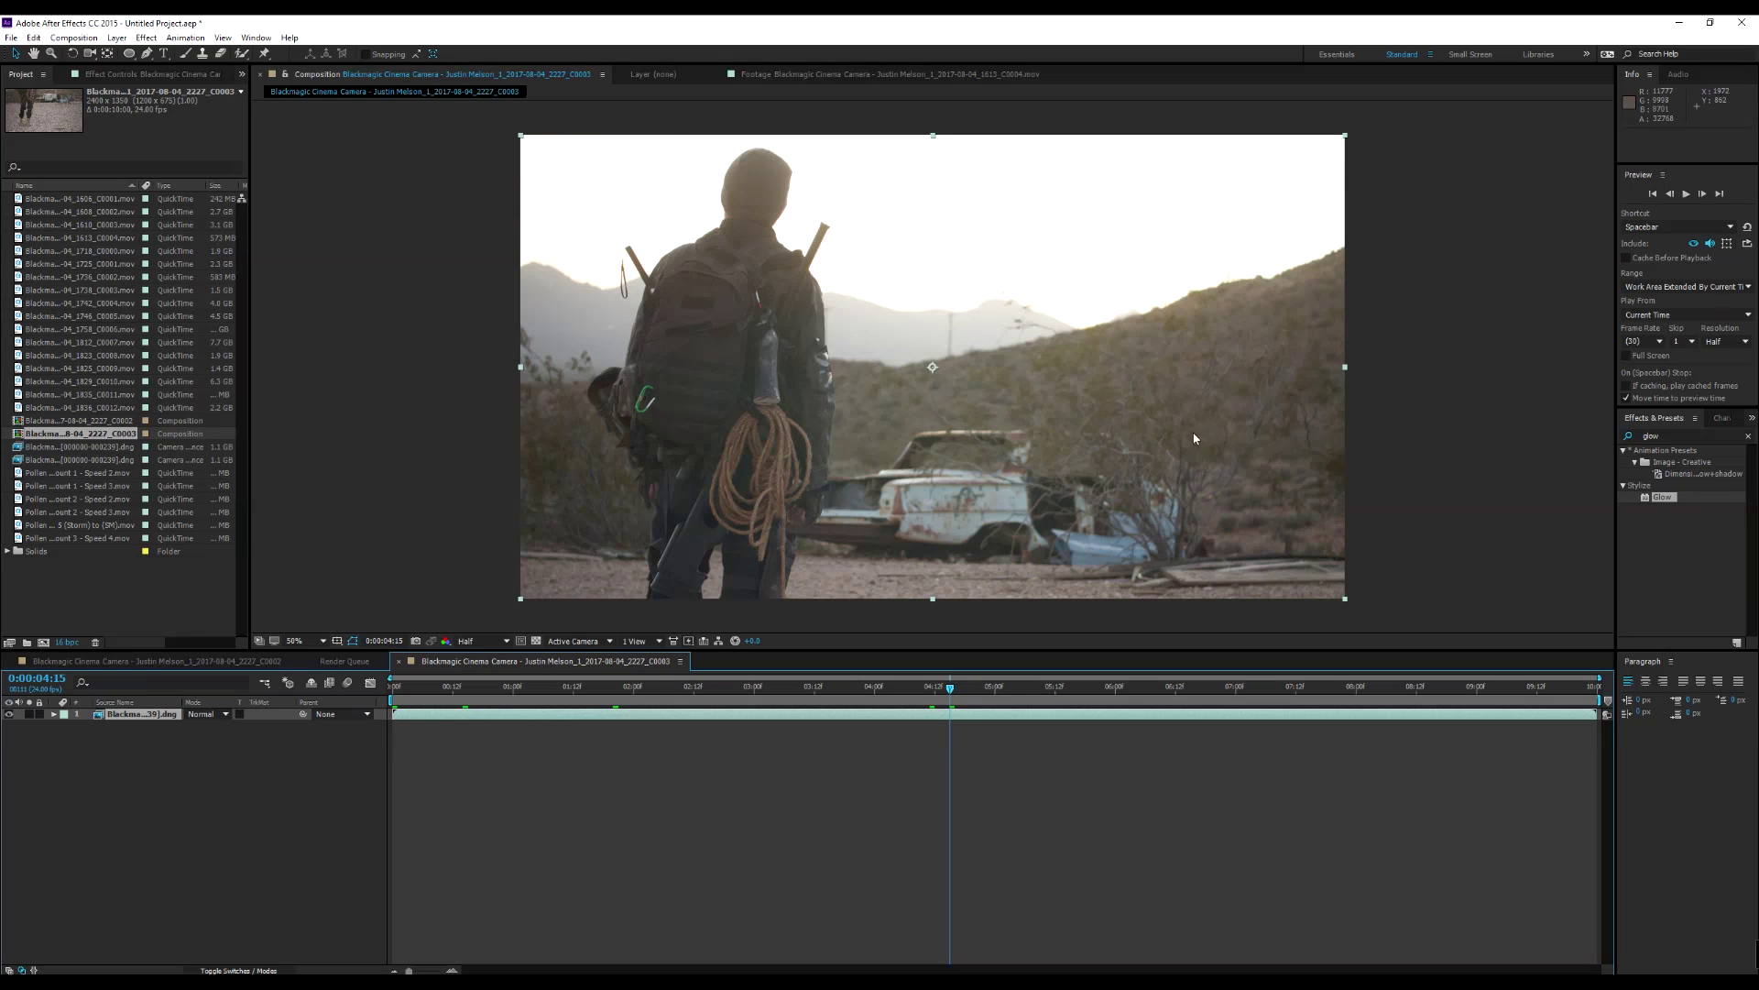
pyautogui.click(128, 75)
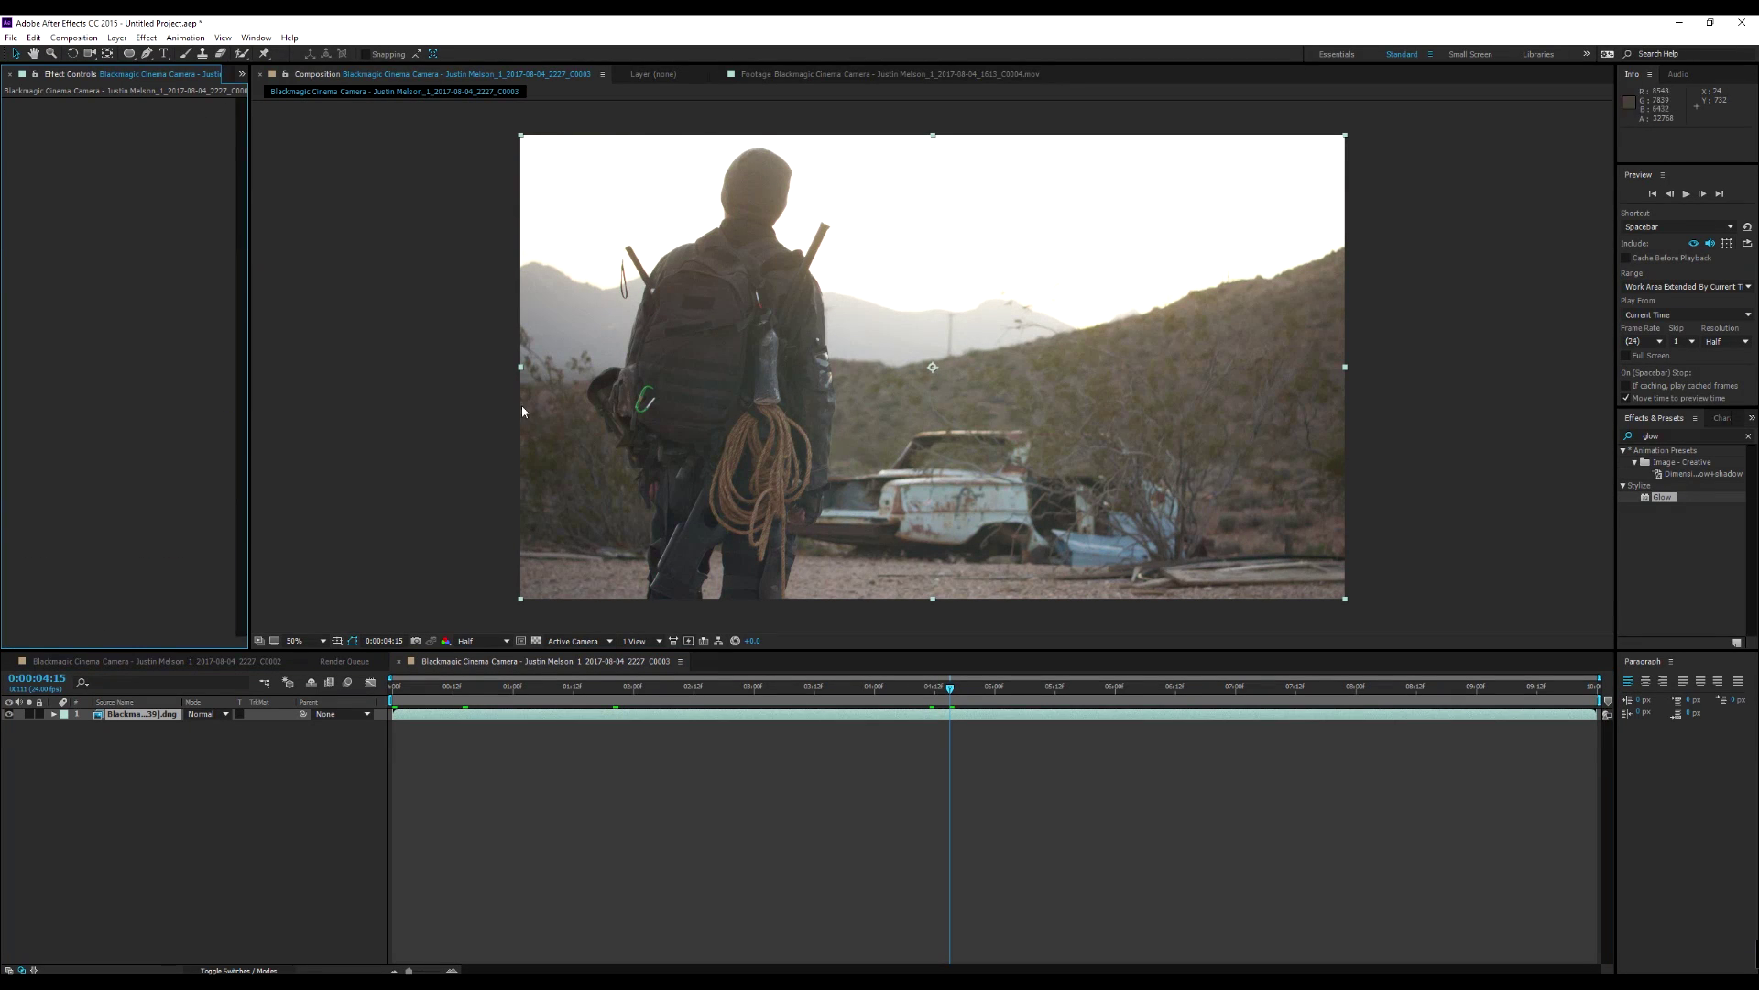
pyautogui.click(1698, 431)
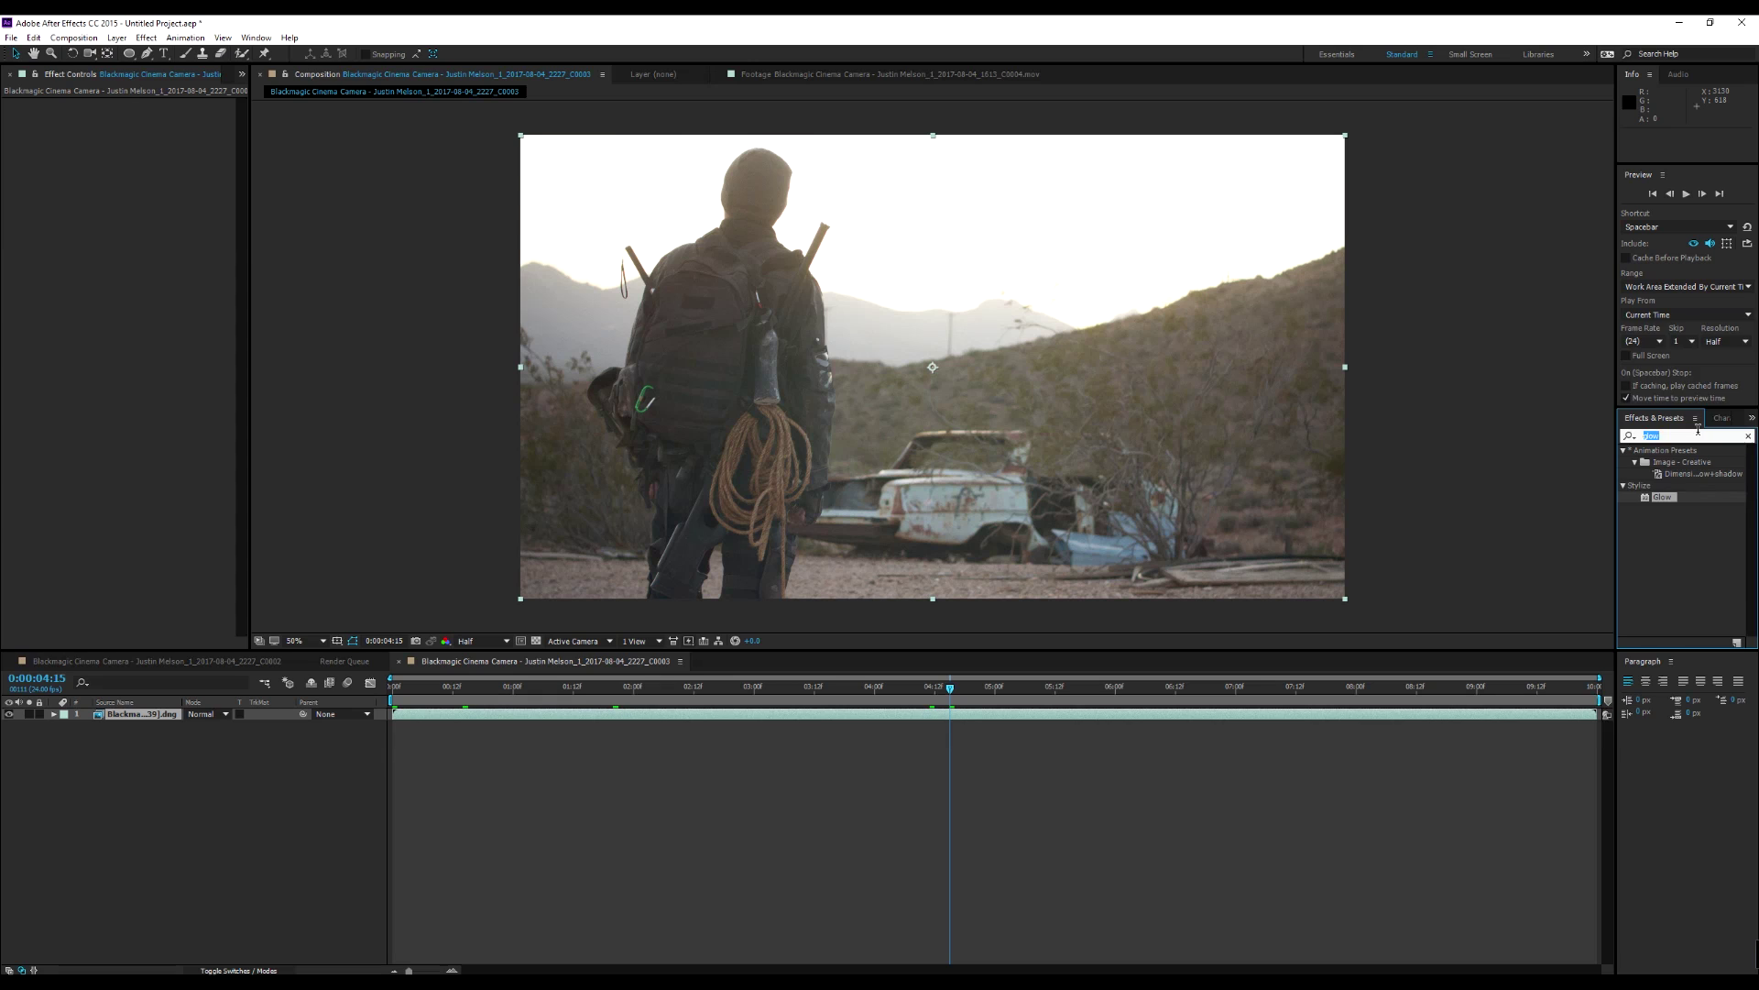
pyautogui.write('curv')
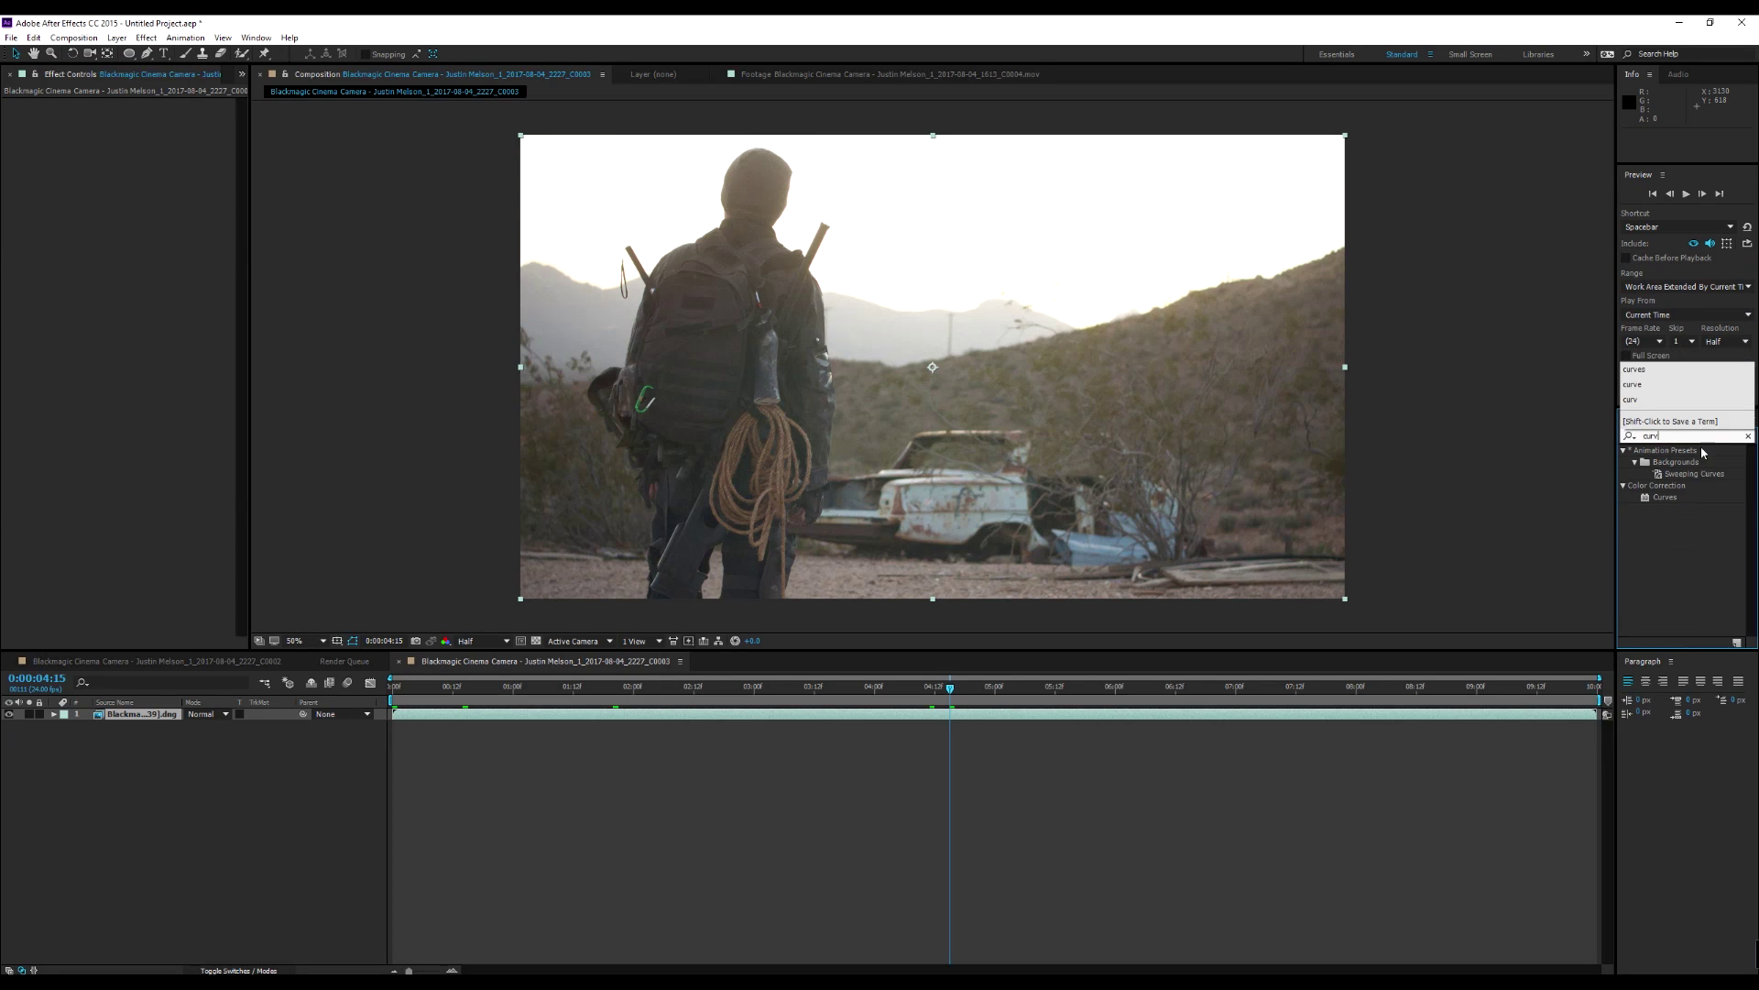
pyautogui.doubleClick(1666, 497)
# Find the Hue/Saturation color correction effect and apply it to the DNG layer.
pyautogui.click(1666, 436)
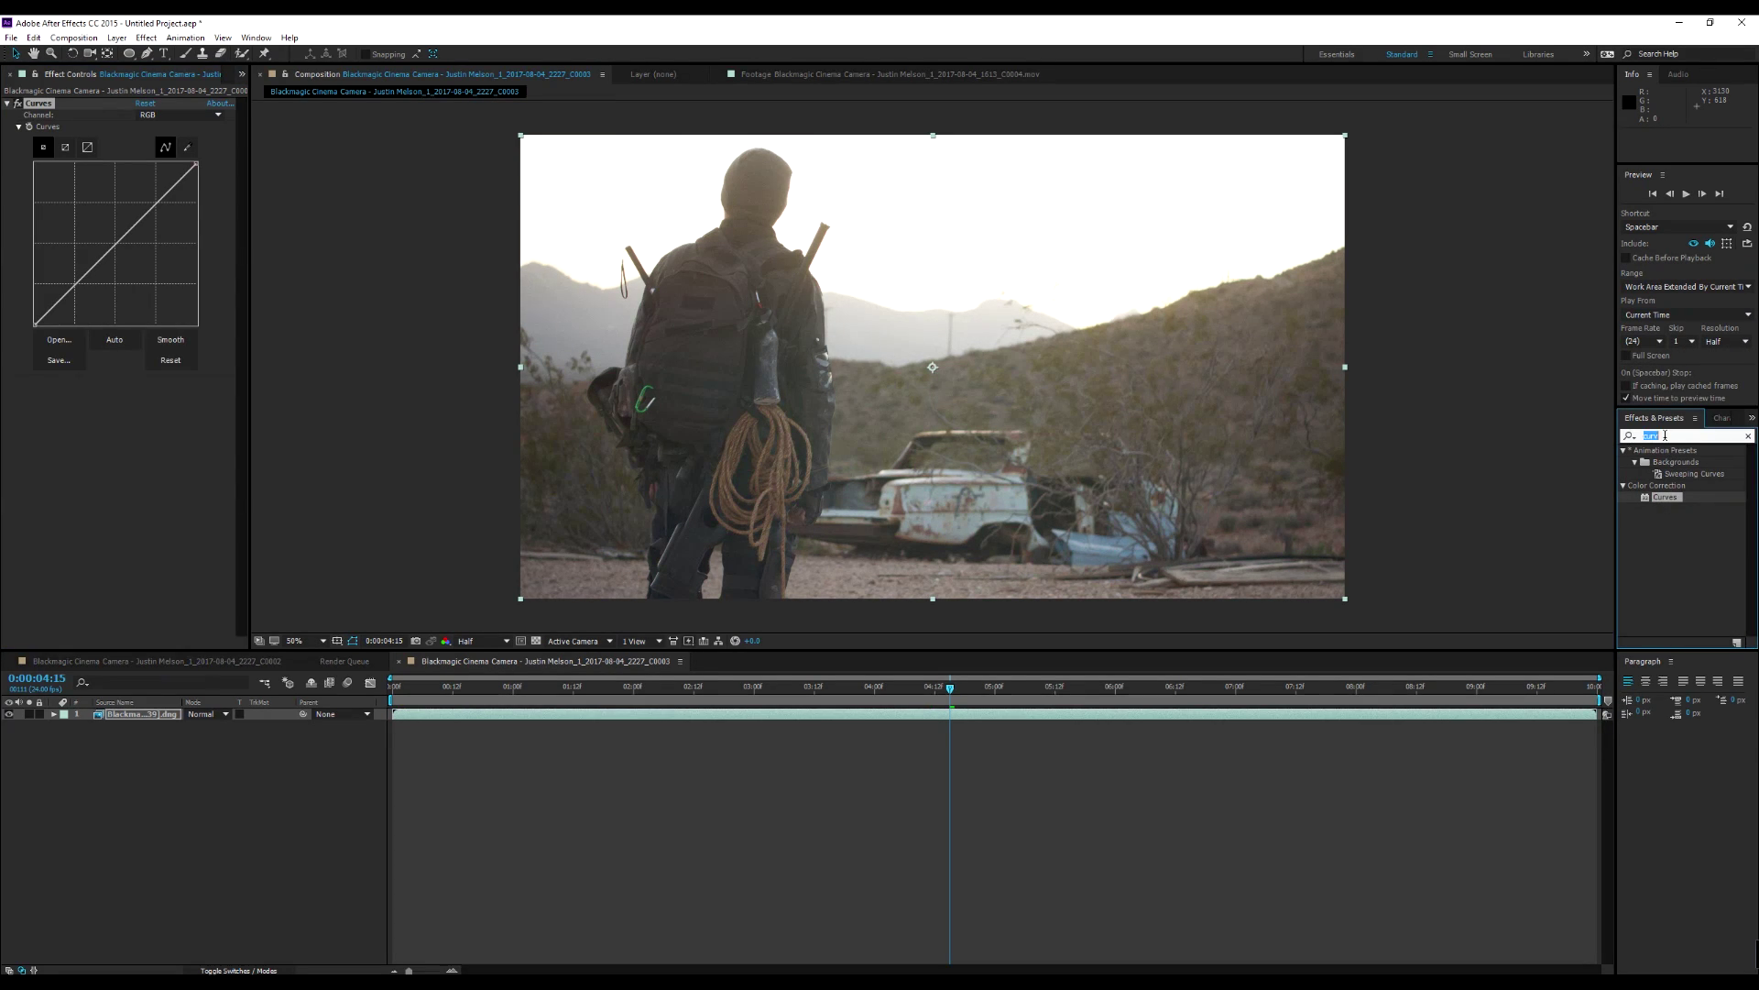
pyautogui.write('hue')
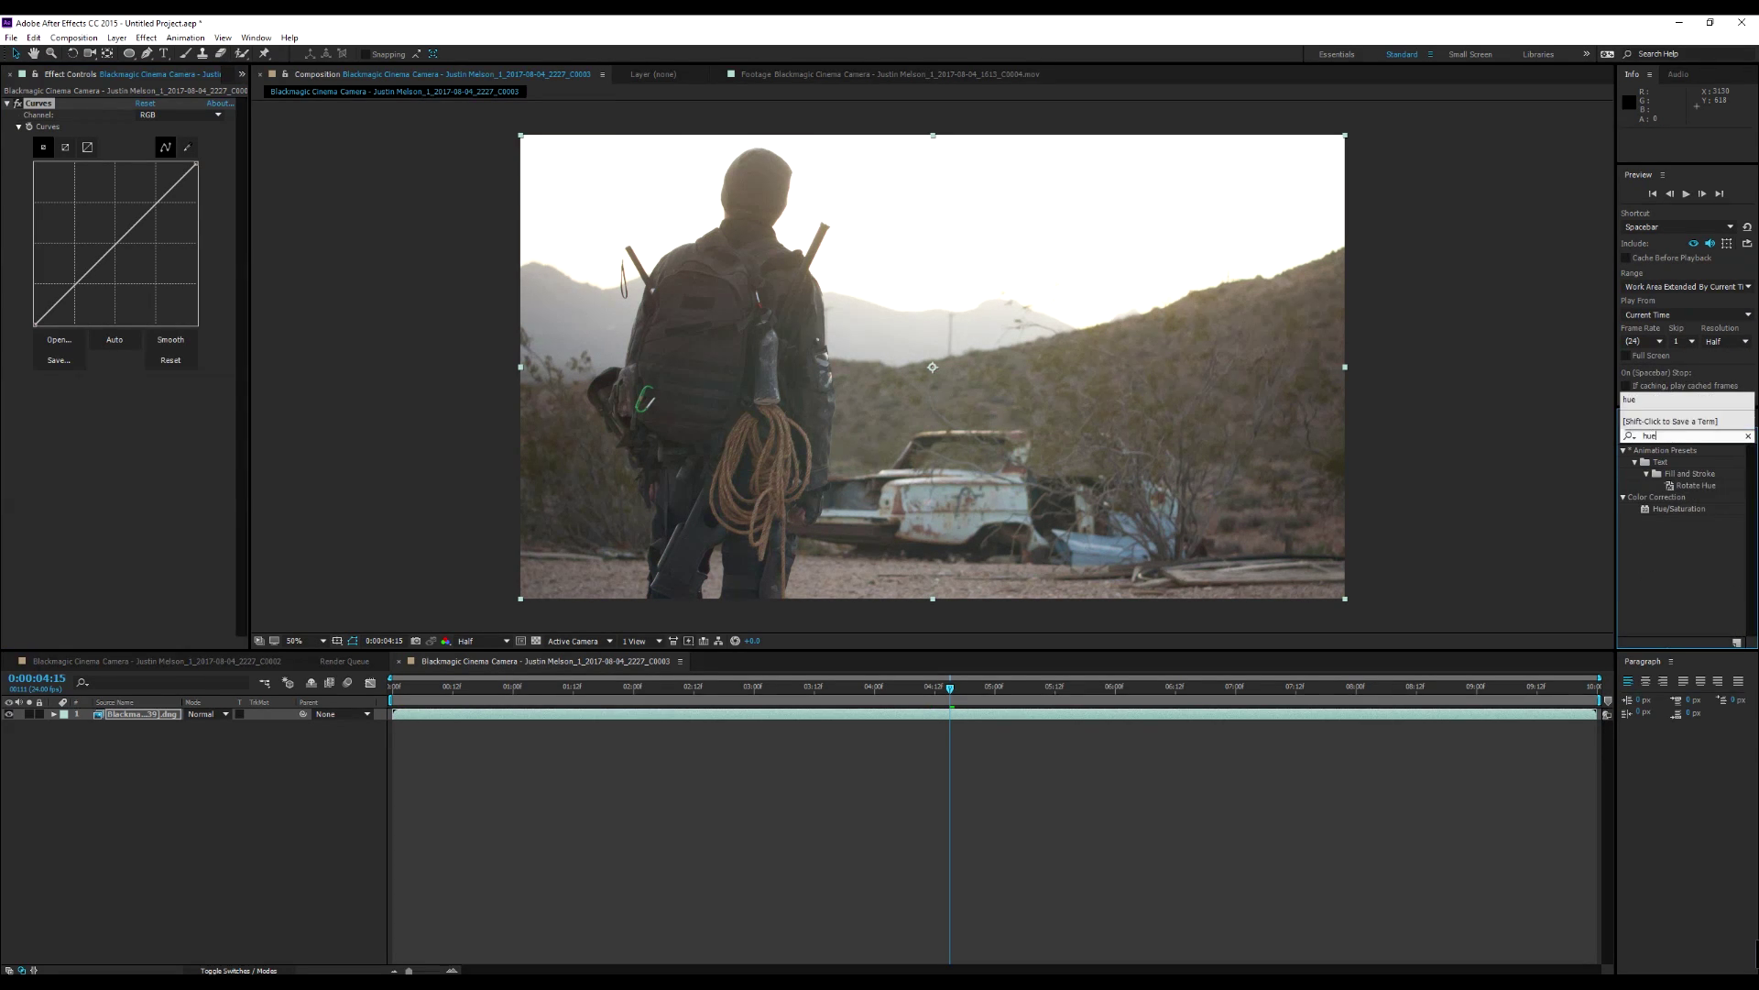
pyautogui.doubleClick(1679, 508)
# Remove the mistakenly added Auto Levels effect and apply the standard Levels effect to the DNG layer.
pyautogui.click(1673, 438)
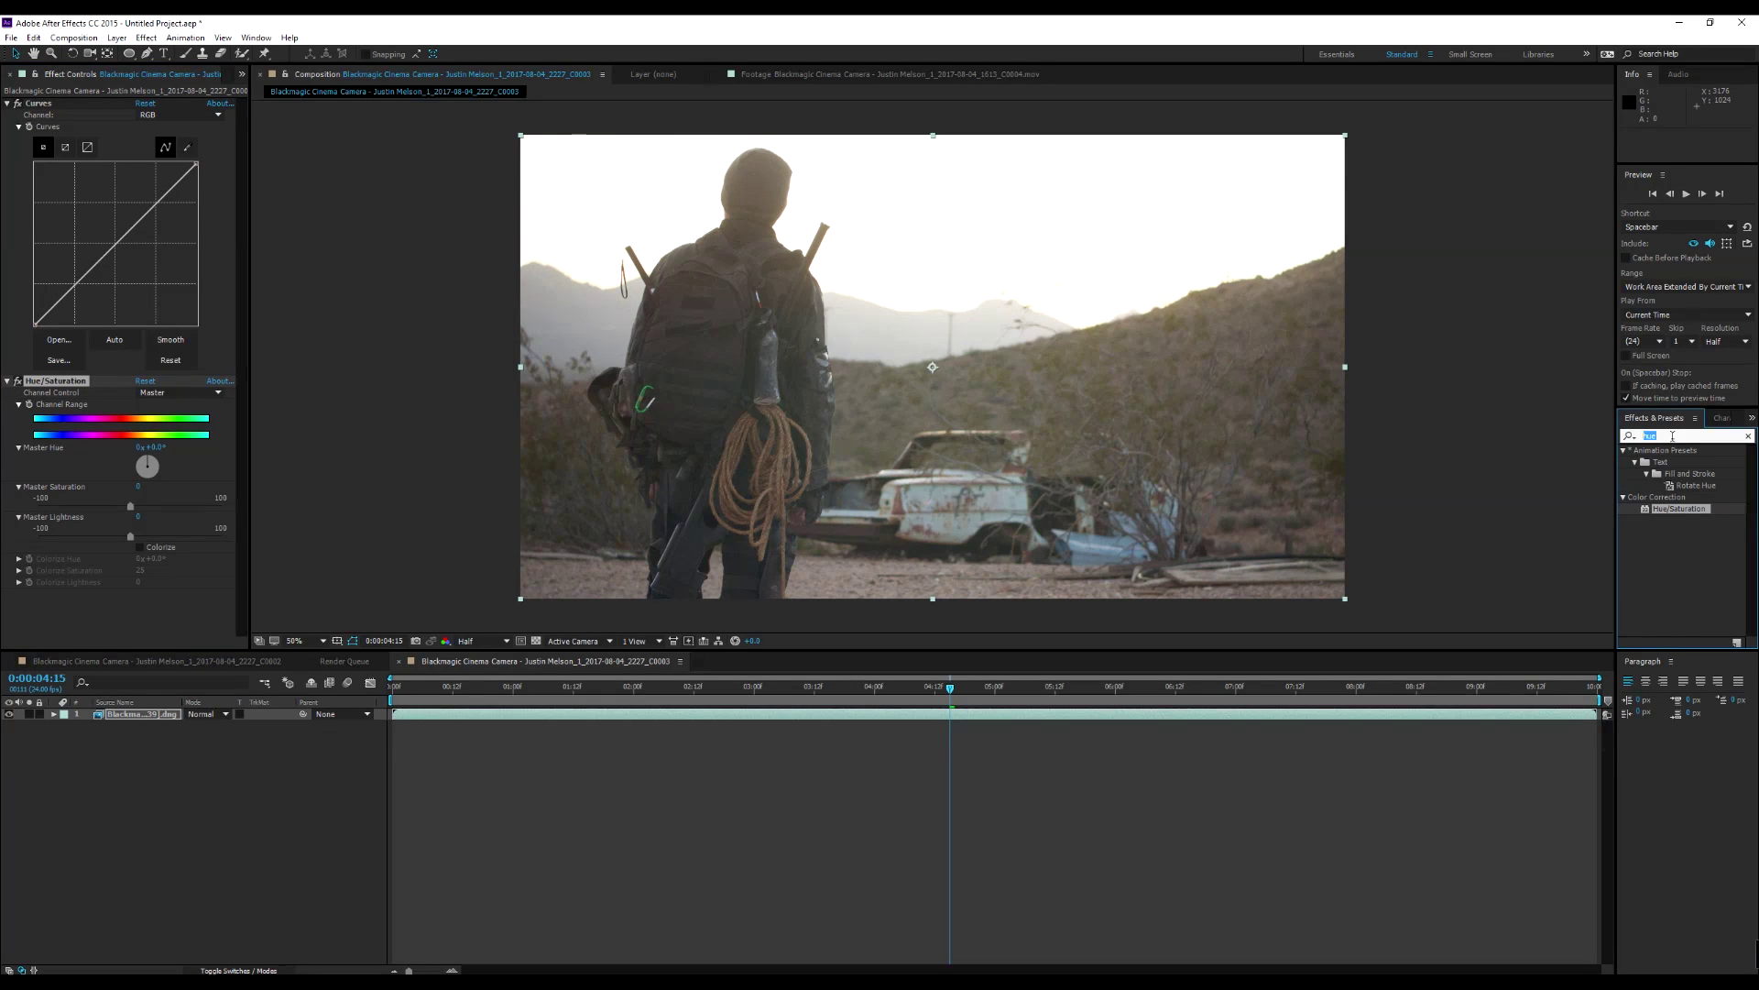
pyautogui.write('level')
pyautogui.doubleClick(1677, 510)
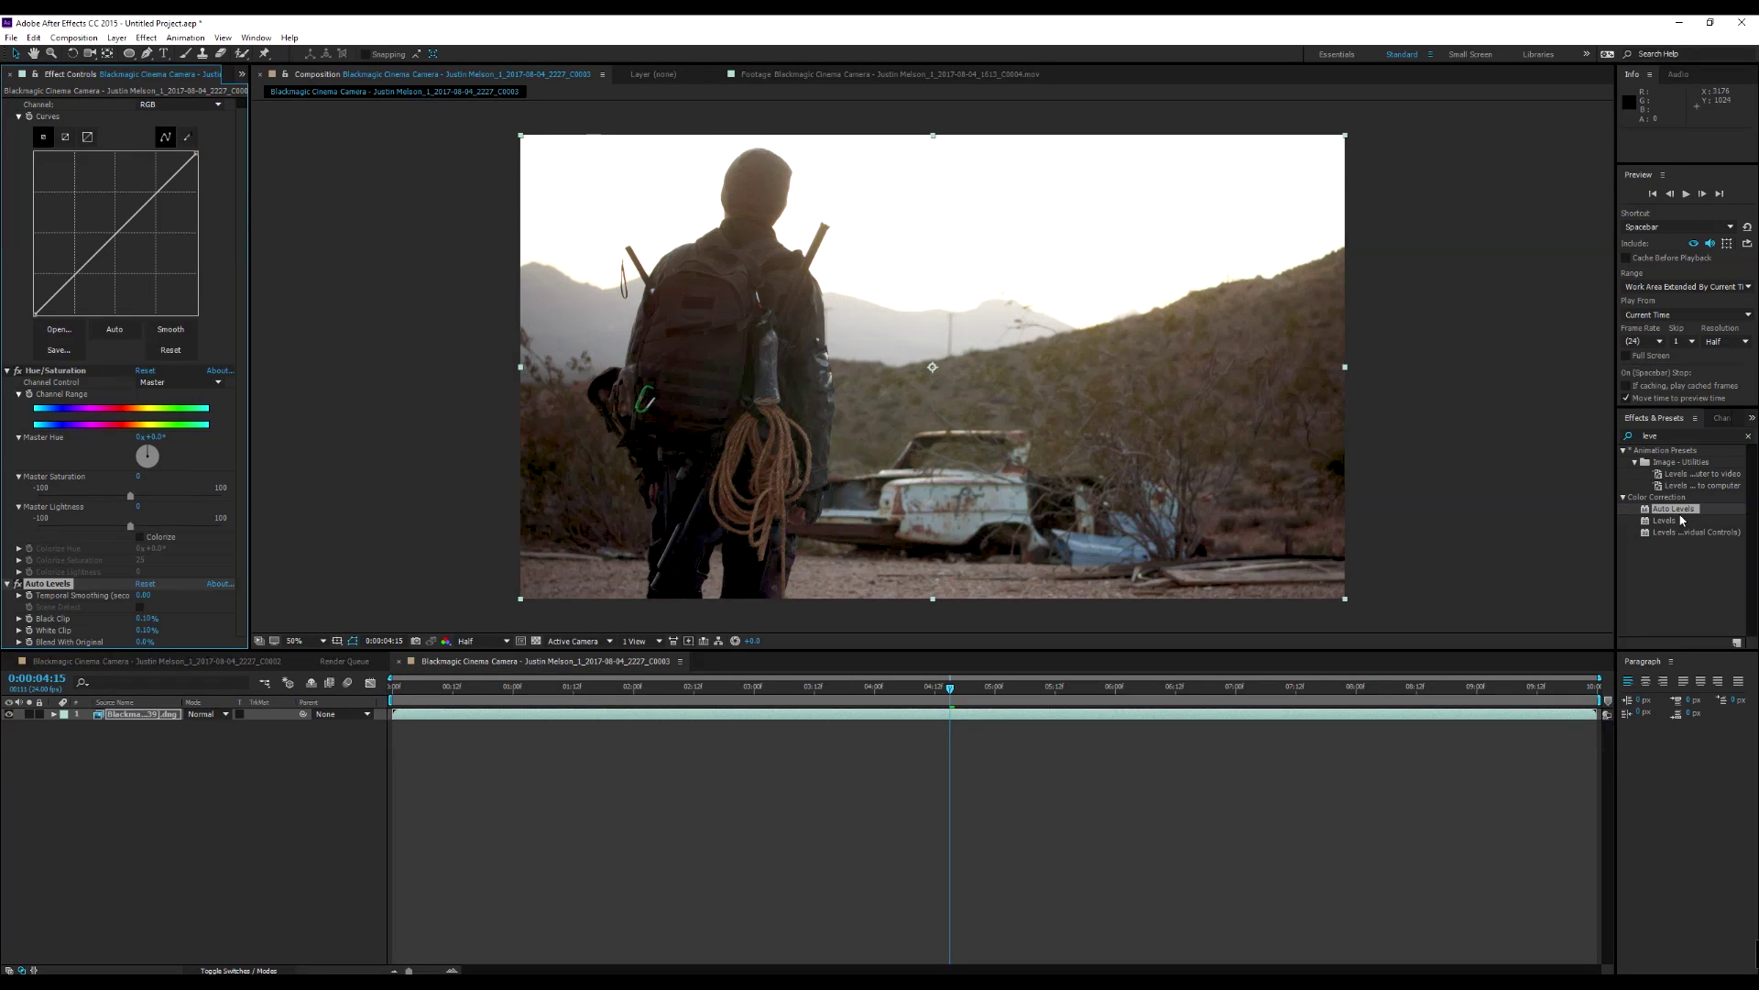
pyautogui.click(41, 584)
pyautogui.press('Delete')
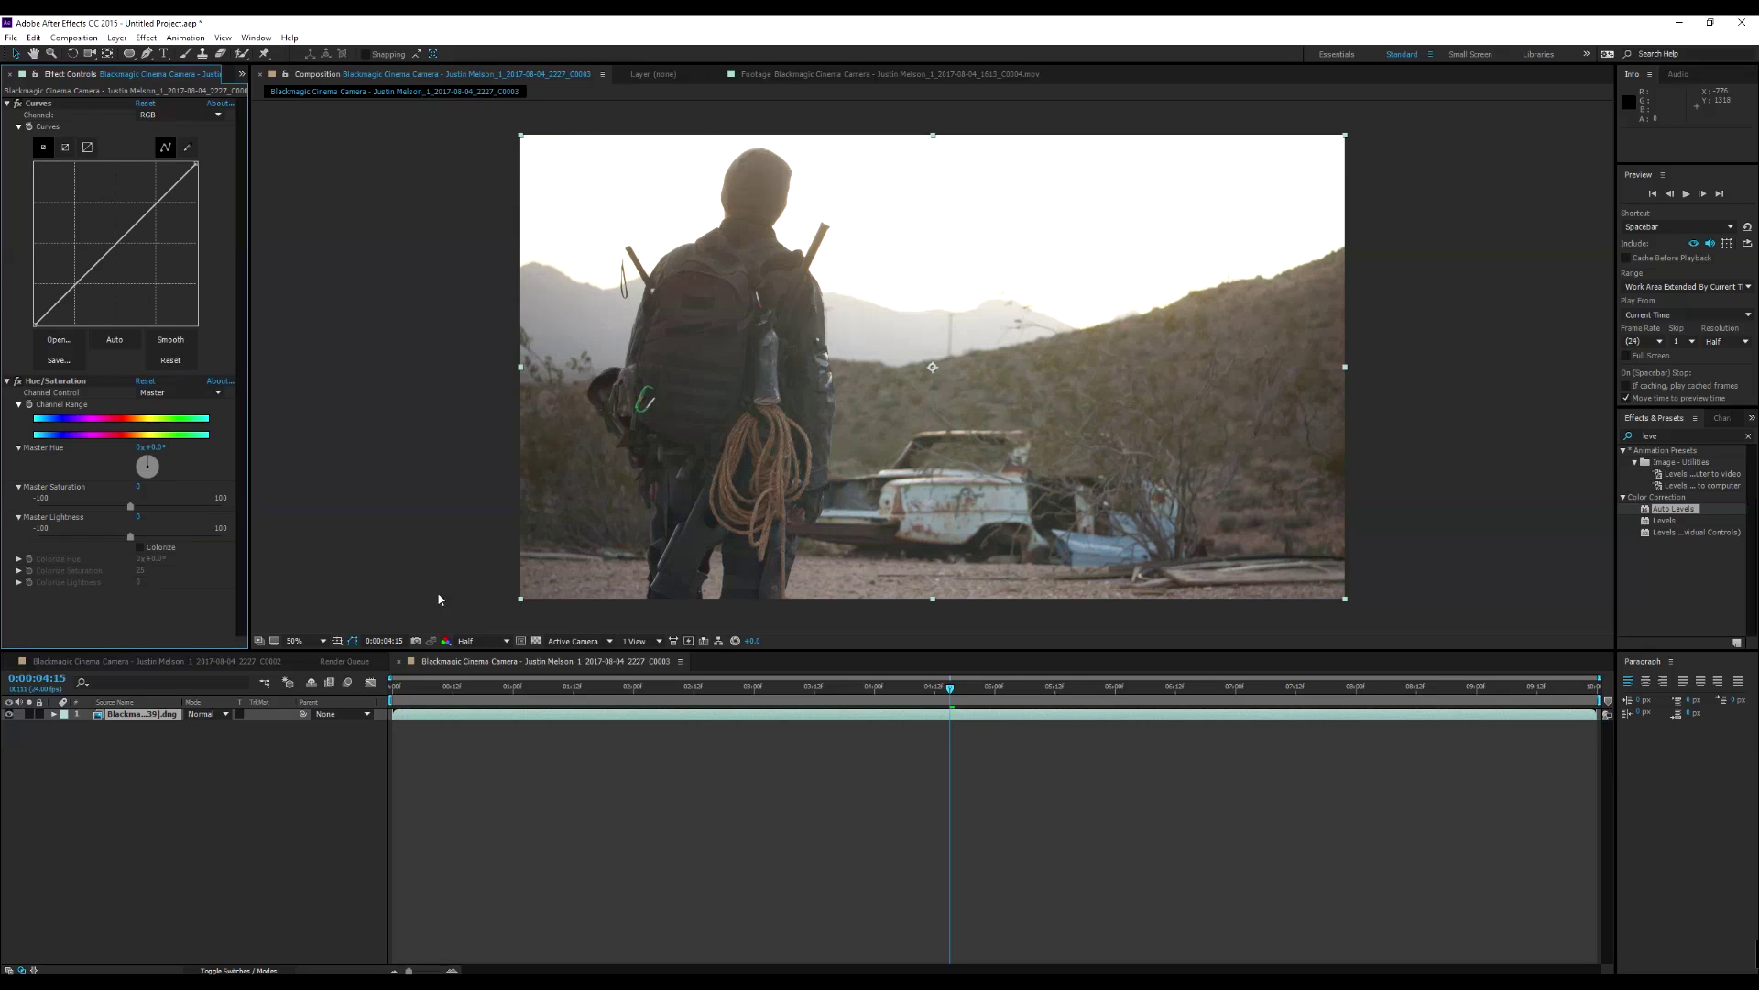
pyautogui.doubleClick(1662, 520)
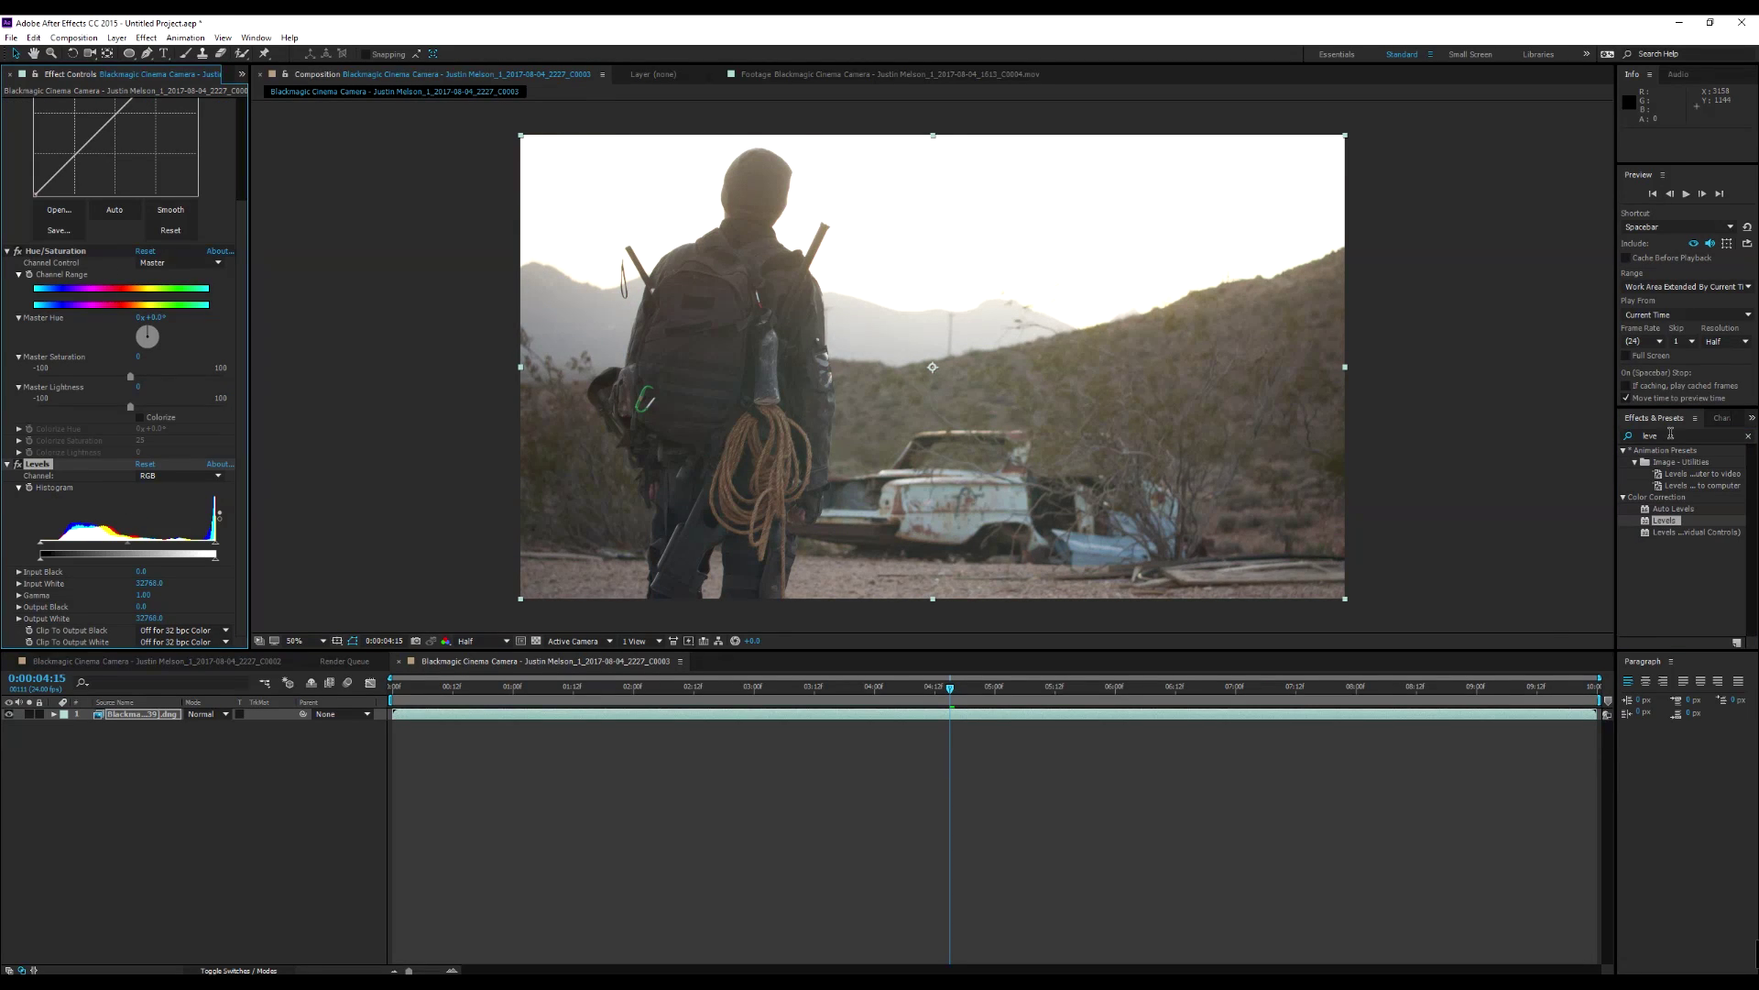
# Search the effects for "color b" and apply Color Balance to the DNG layer.
pyautogui.click(1671, 434)
pyautogui.press('BackSpace')
pyautogui.click(1670, 435)
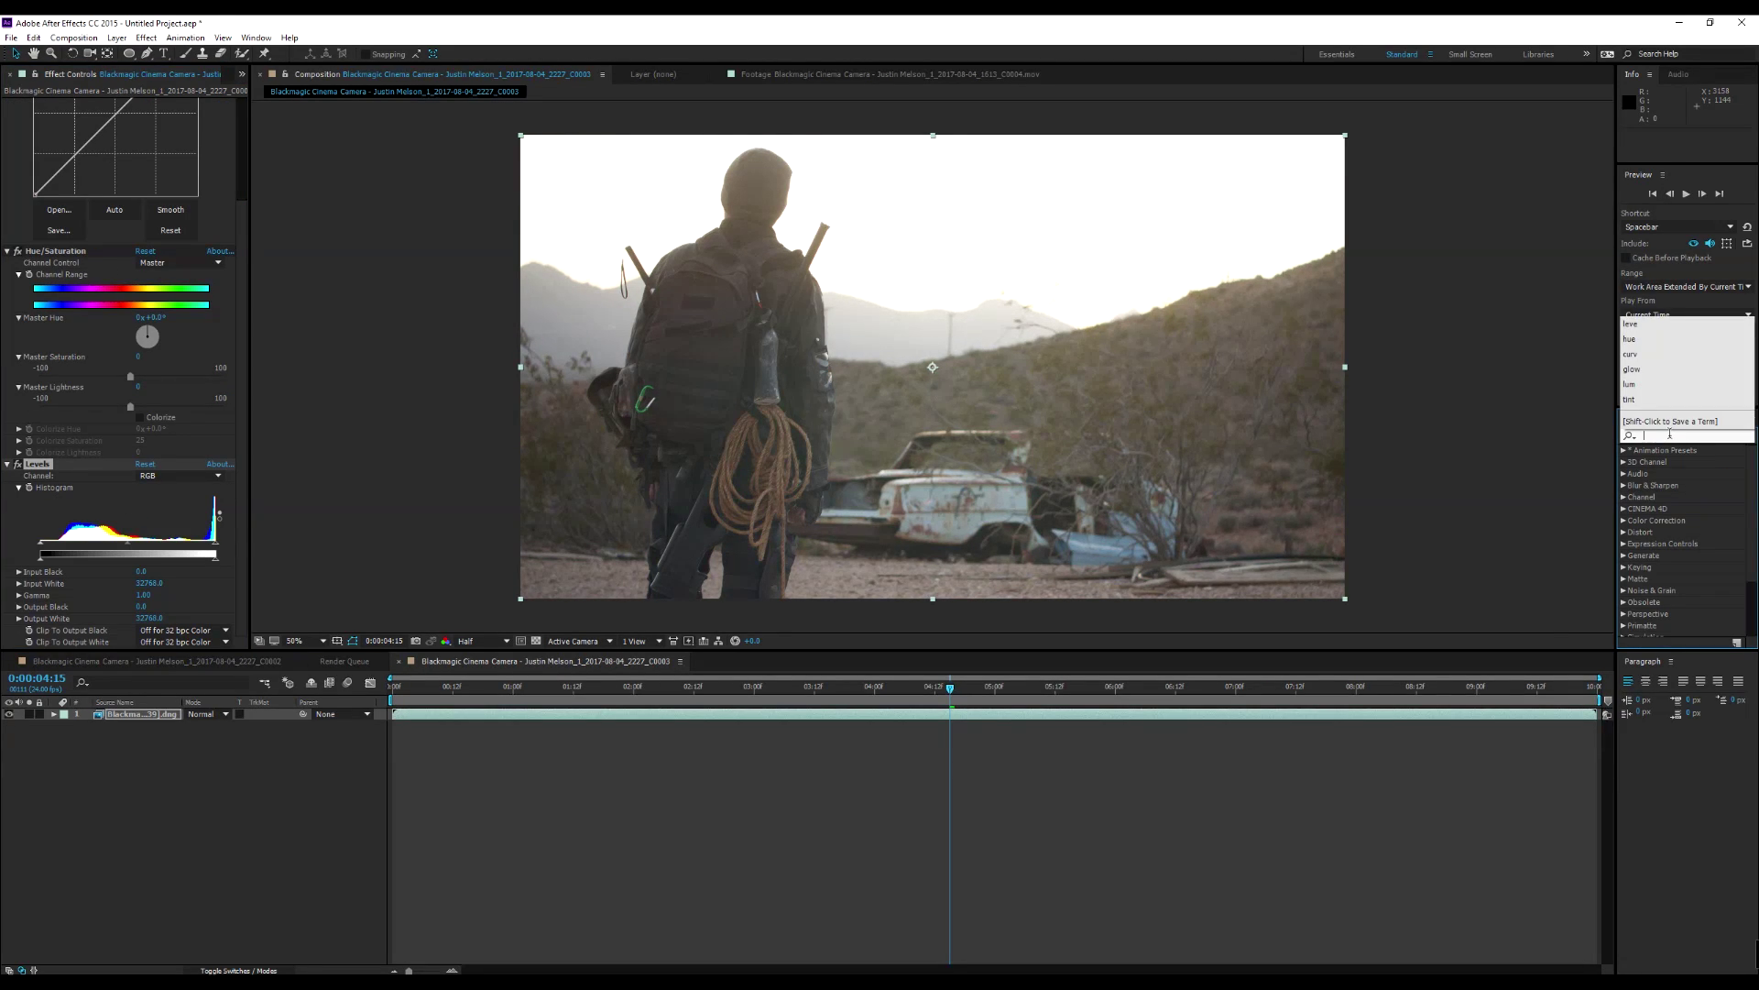
pyautogui.write('color')
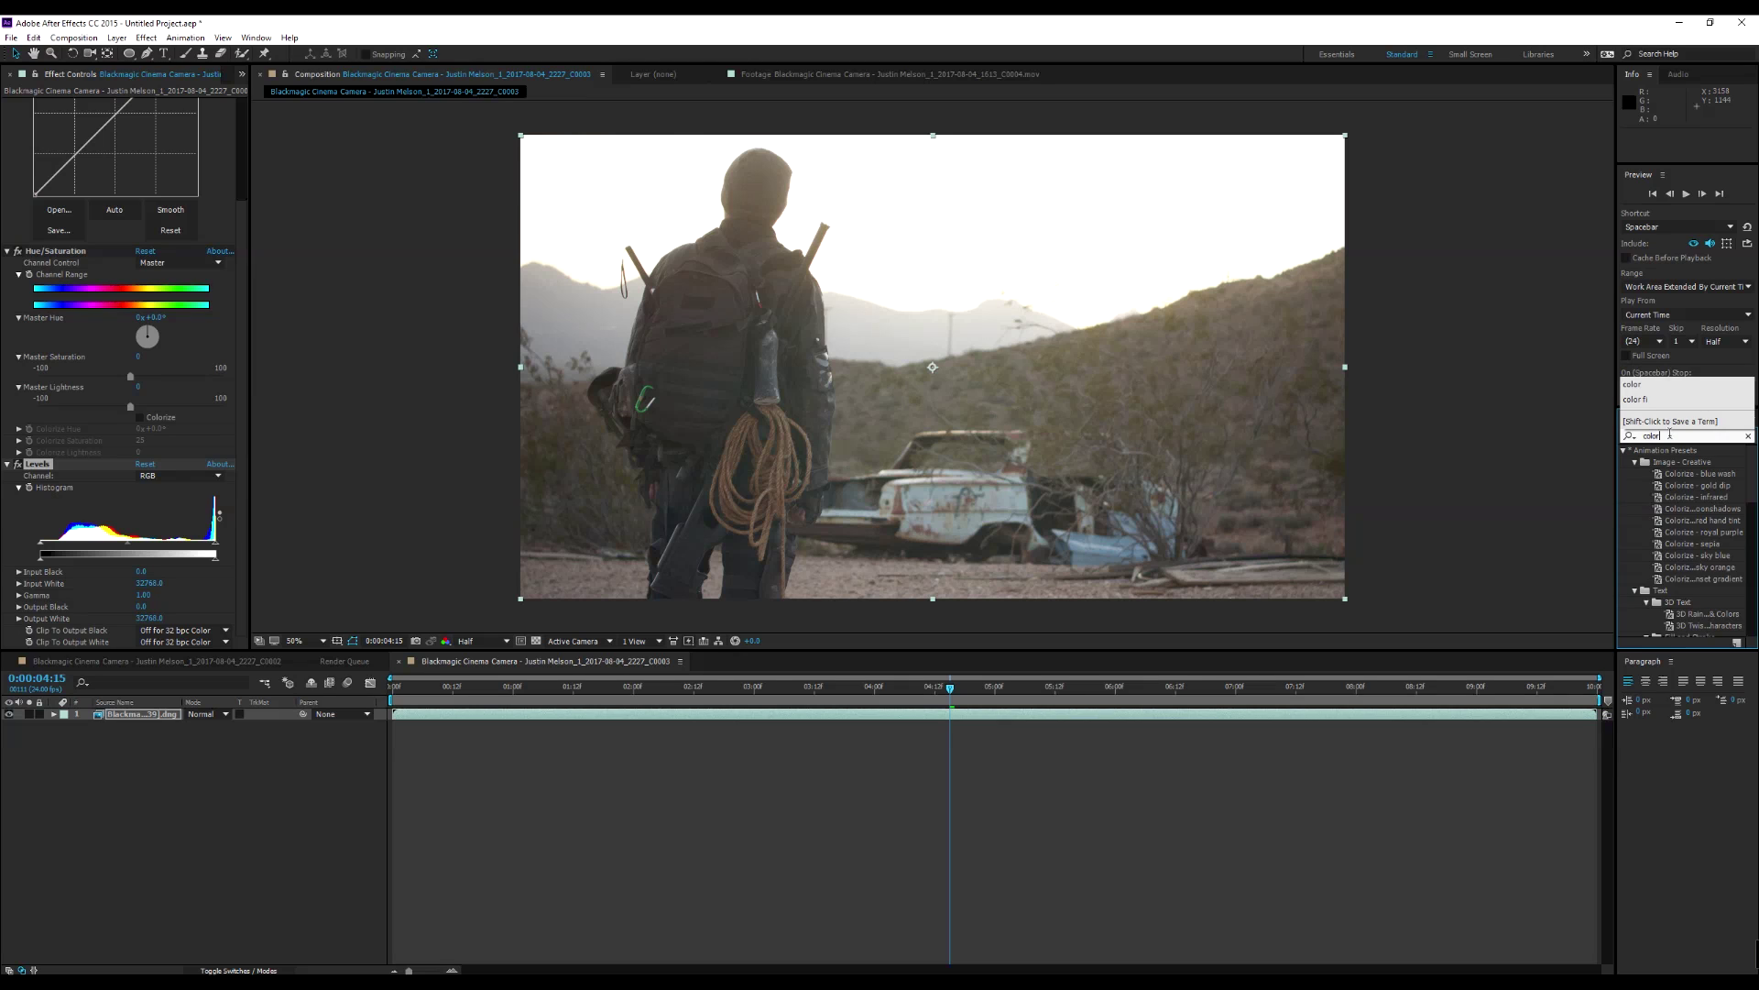
pyautogui.write(' b')
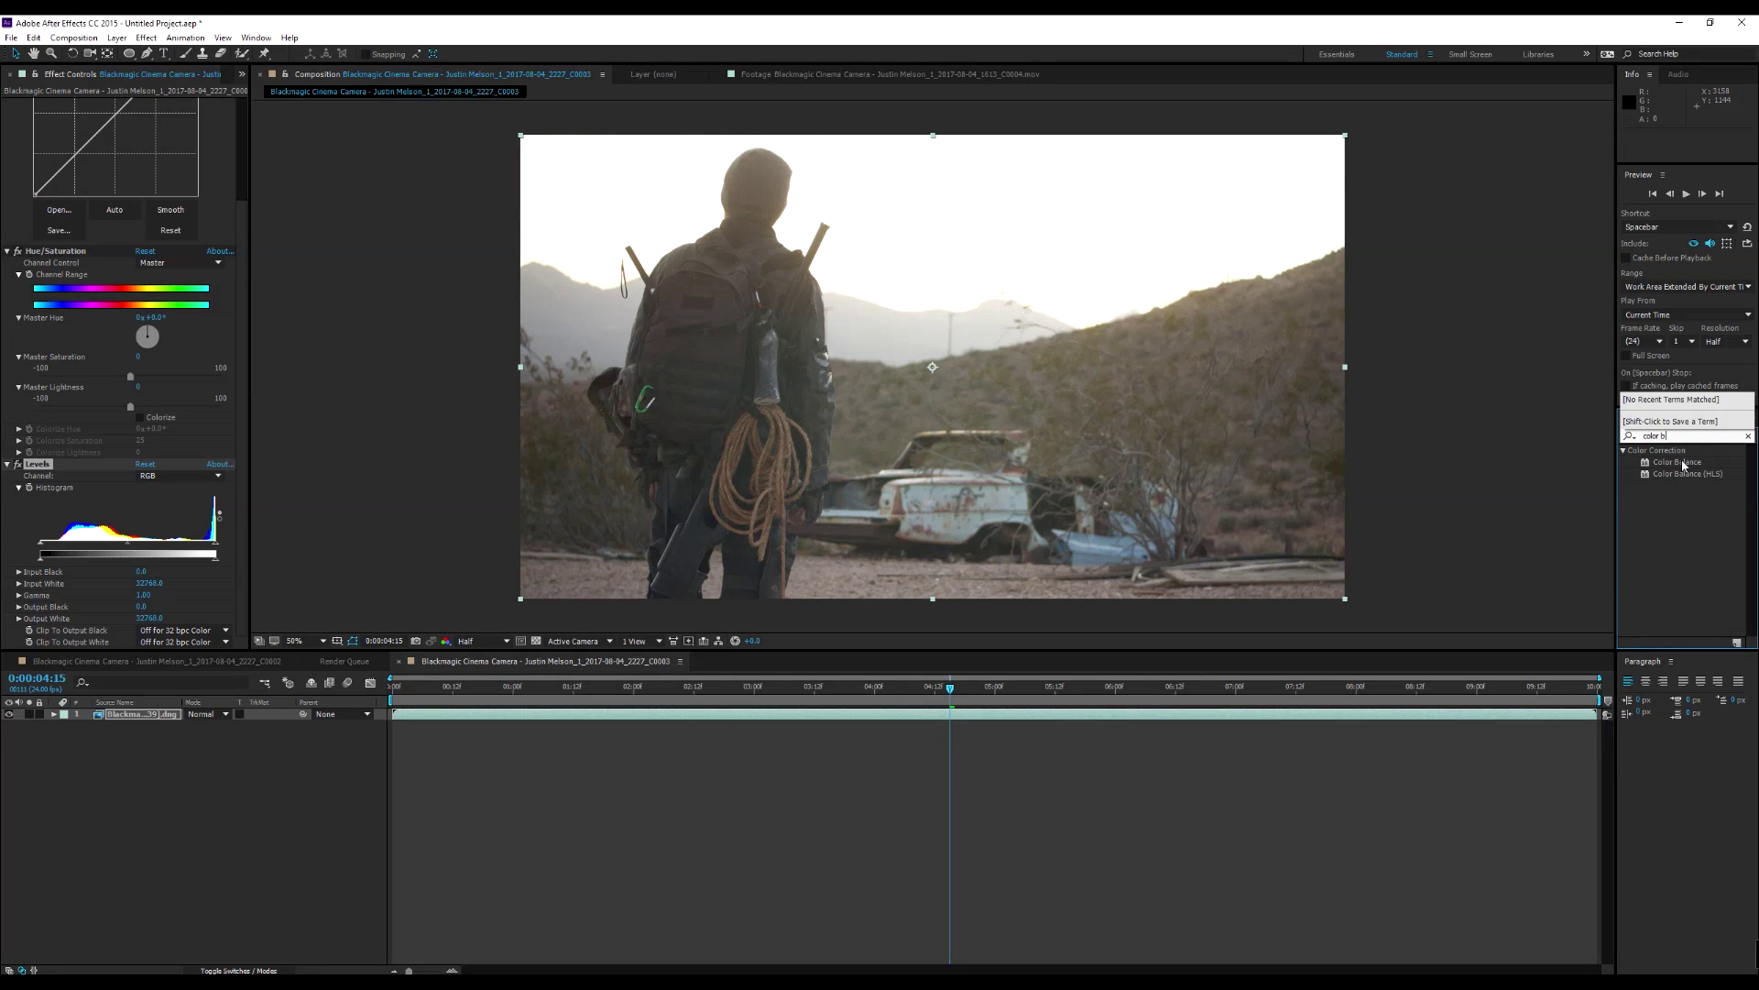
pyautogui.doubleClick(1683, 462)
# Apply a Tint effect to the DNG layer and set its Amount to Tint to 0%.
pyautogui.doubleClick(1675, 436)
pyautogui.write('tint')
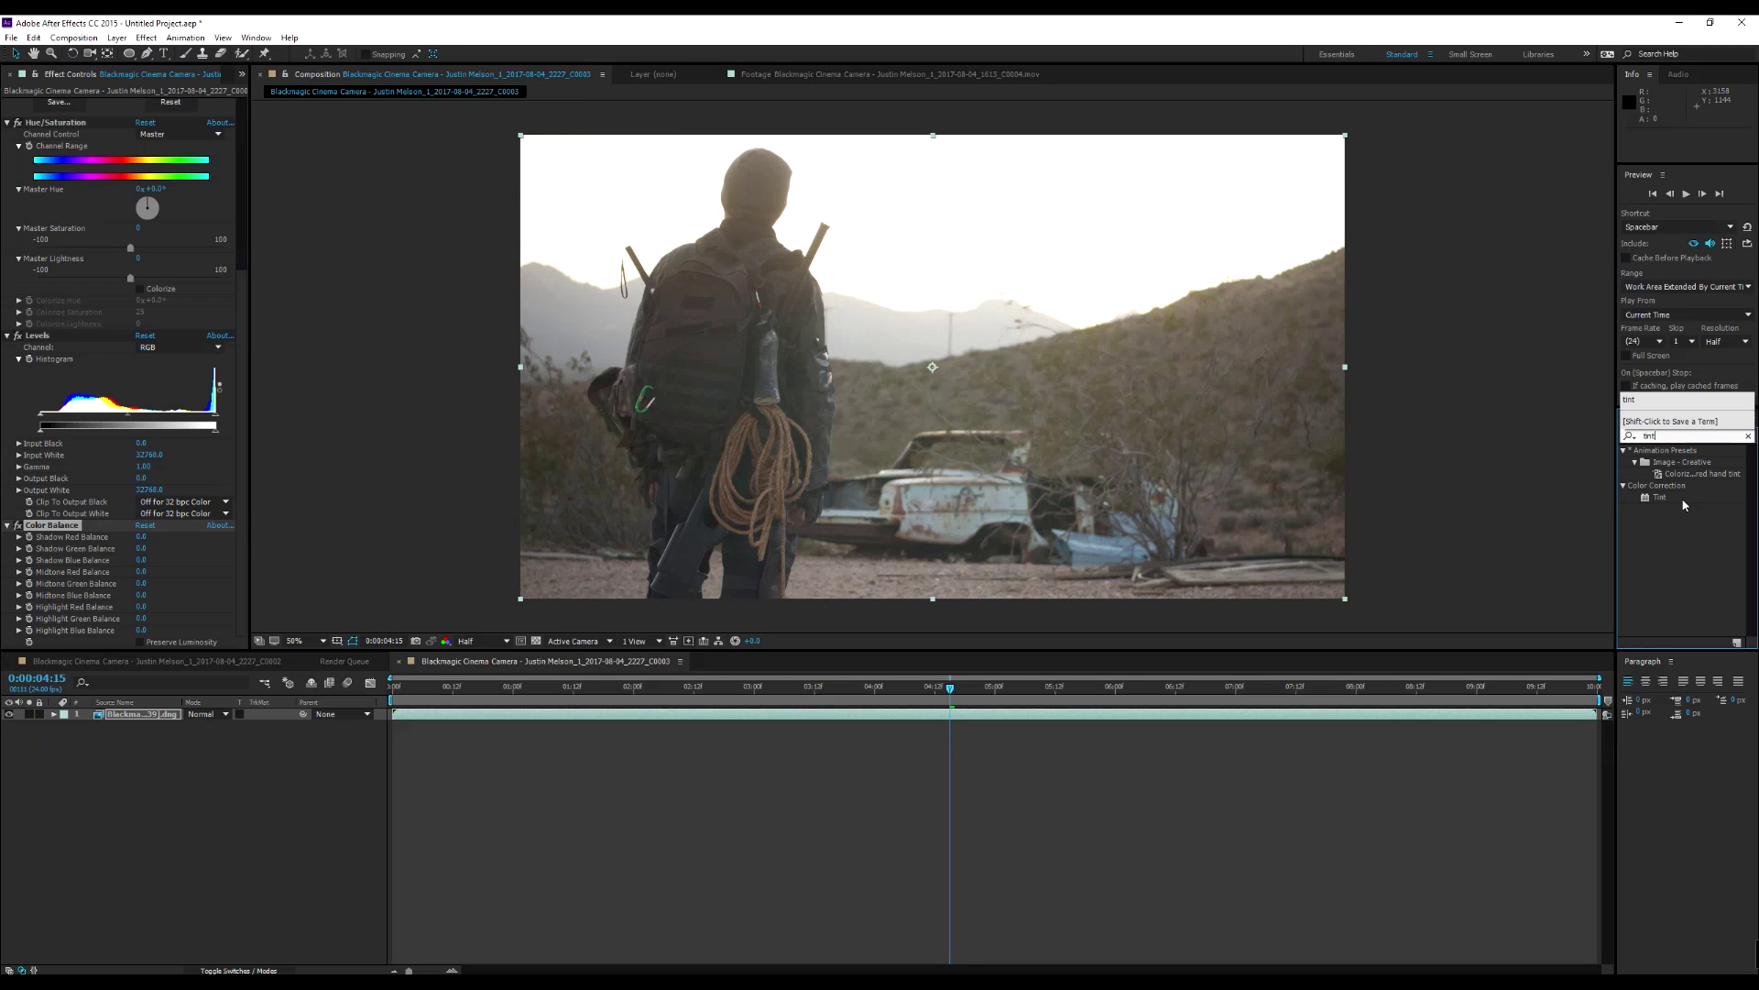
pyautogui.doubleClick(1660, 497)
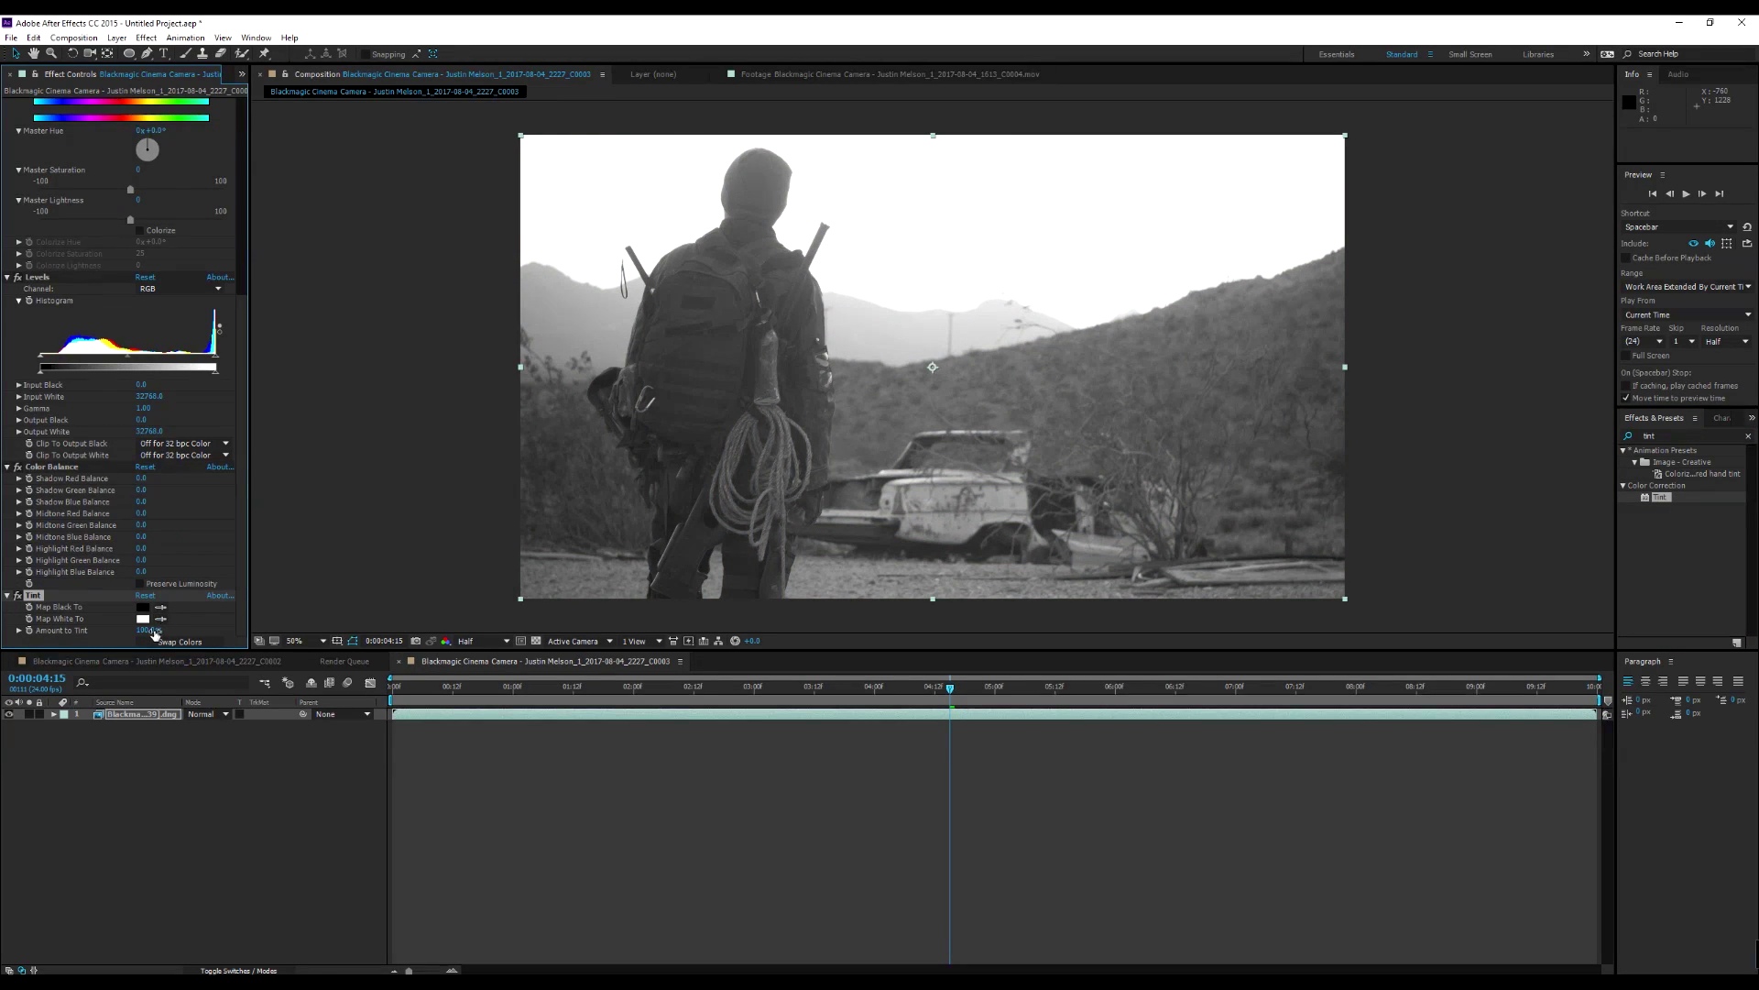
pyautogui.hotkey('ctrl', 'z')
# Try an S-shaped contrast curve on the RGB channel of Curves, and undo it.
pyautogui.scroll(-5, 240, 274)
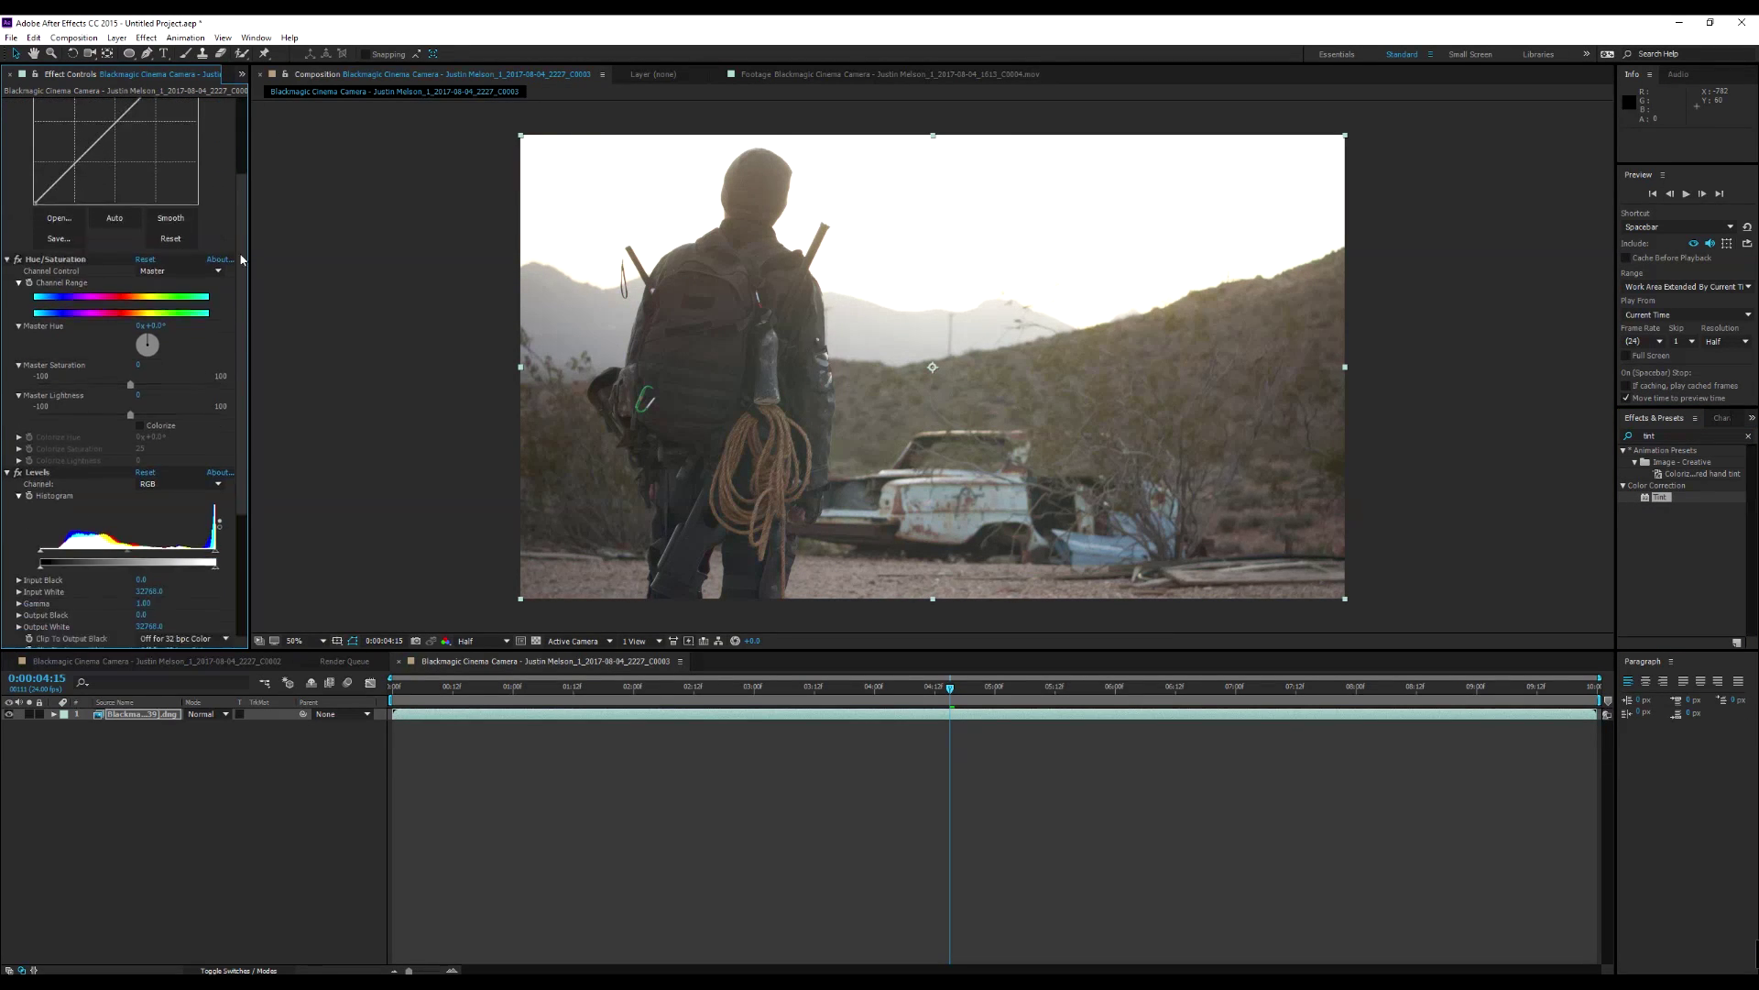
pyautogui.click(235, 452)
pyautogui.scroll(5, 244, 447)
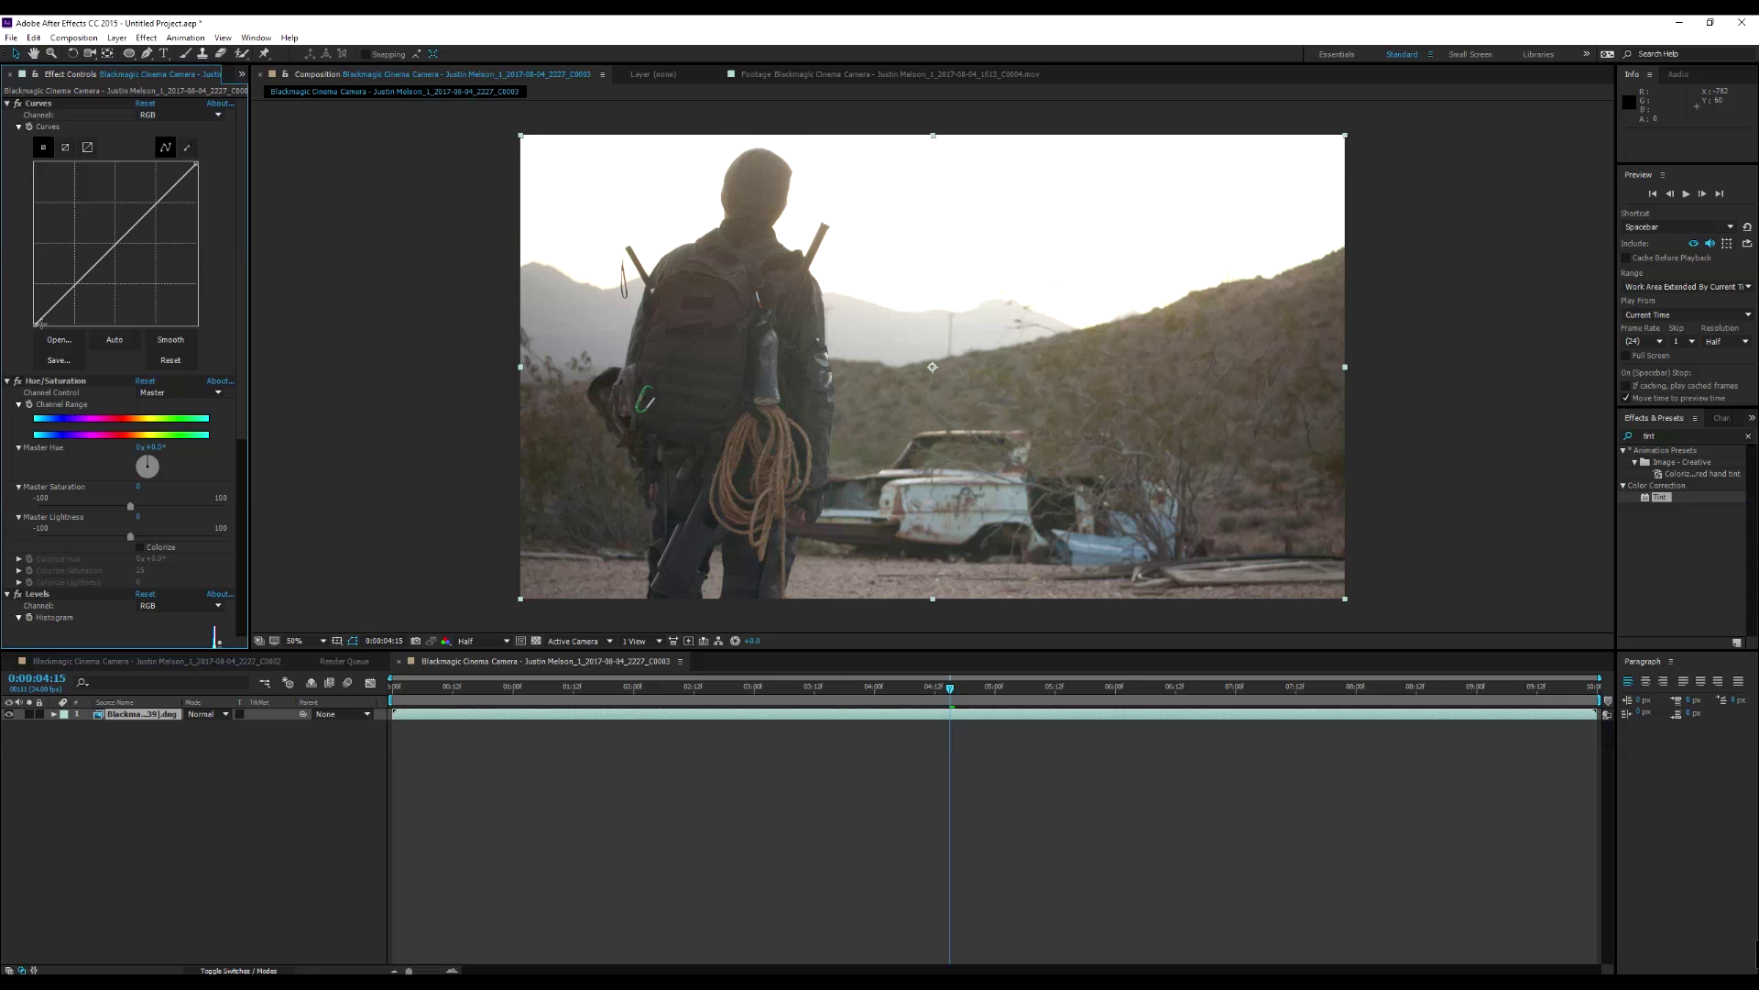
pyautogui.moveTo(165, 195); pyautogui.dragTo(144, 193)
pyautogui.moveTo(85, 267); pyautogui.dragTo(87, 298)
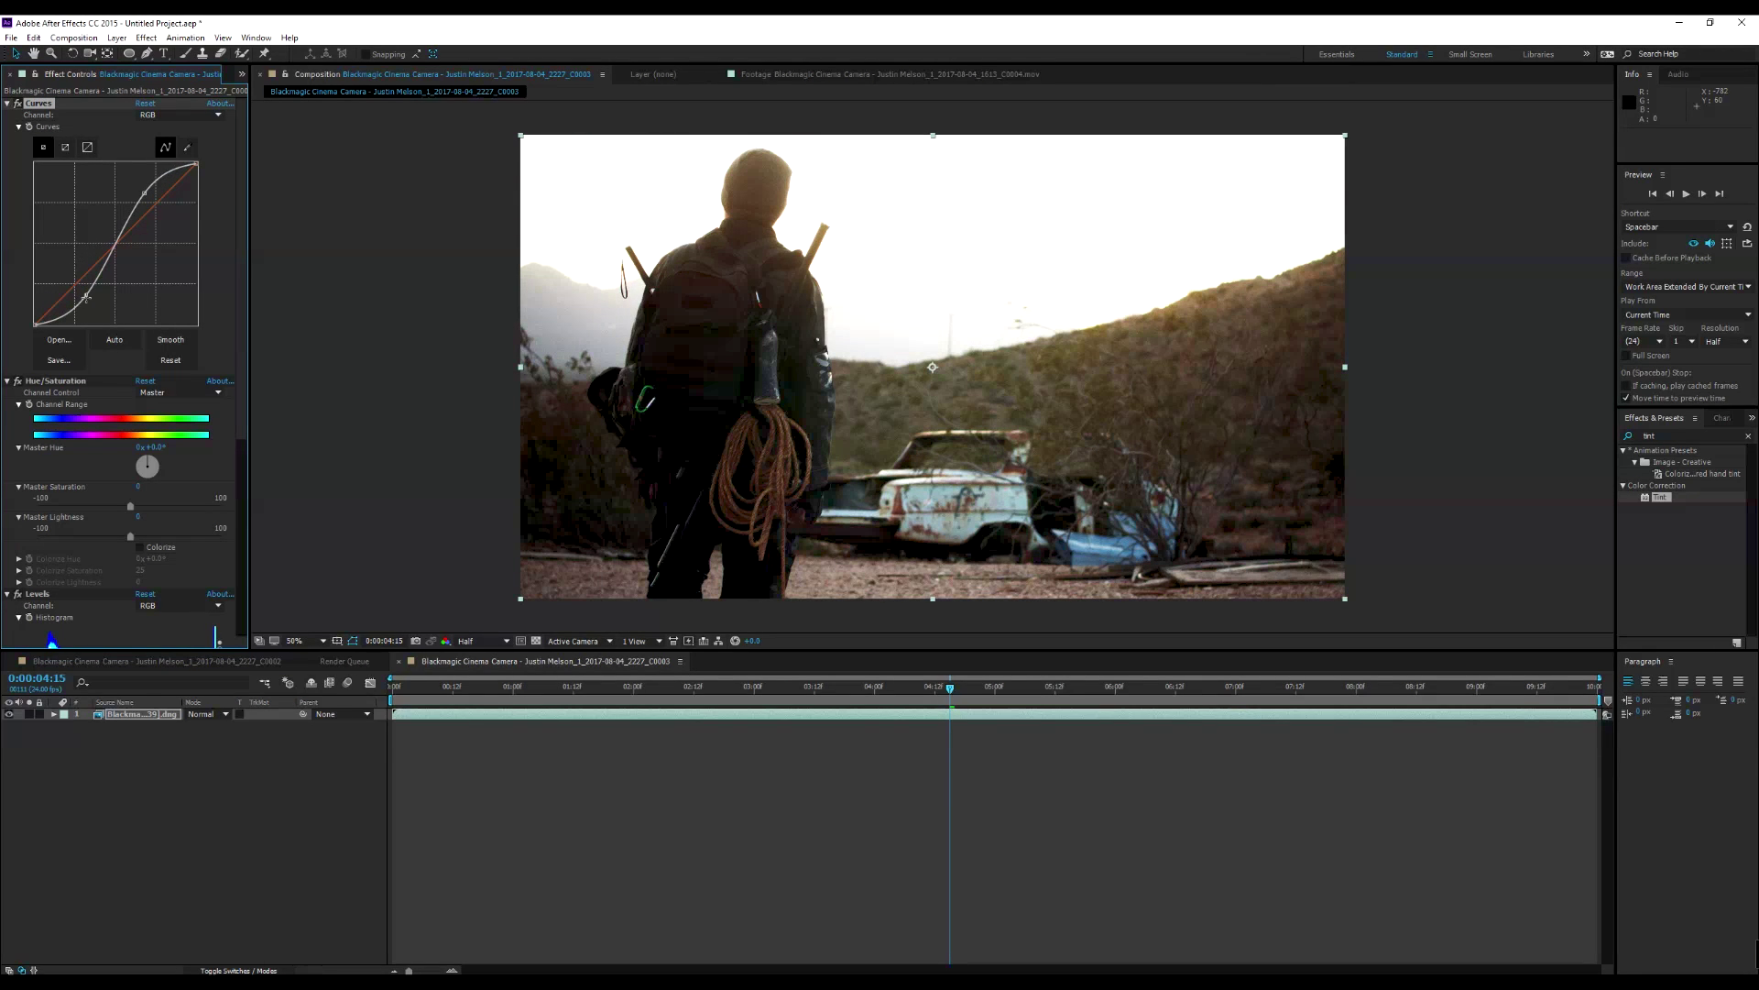
pyautogui.hotkey('ctrl', 'z')
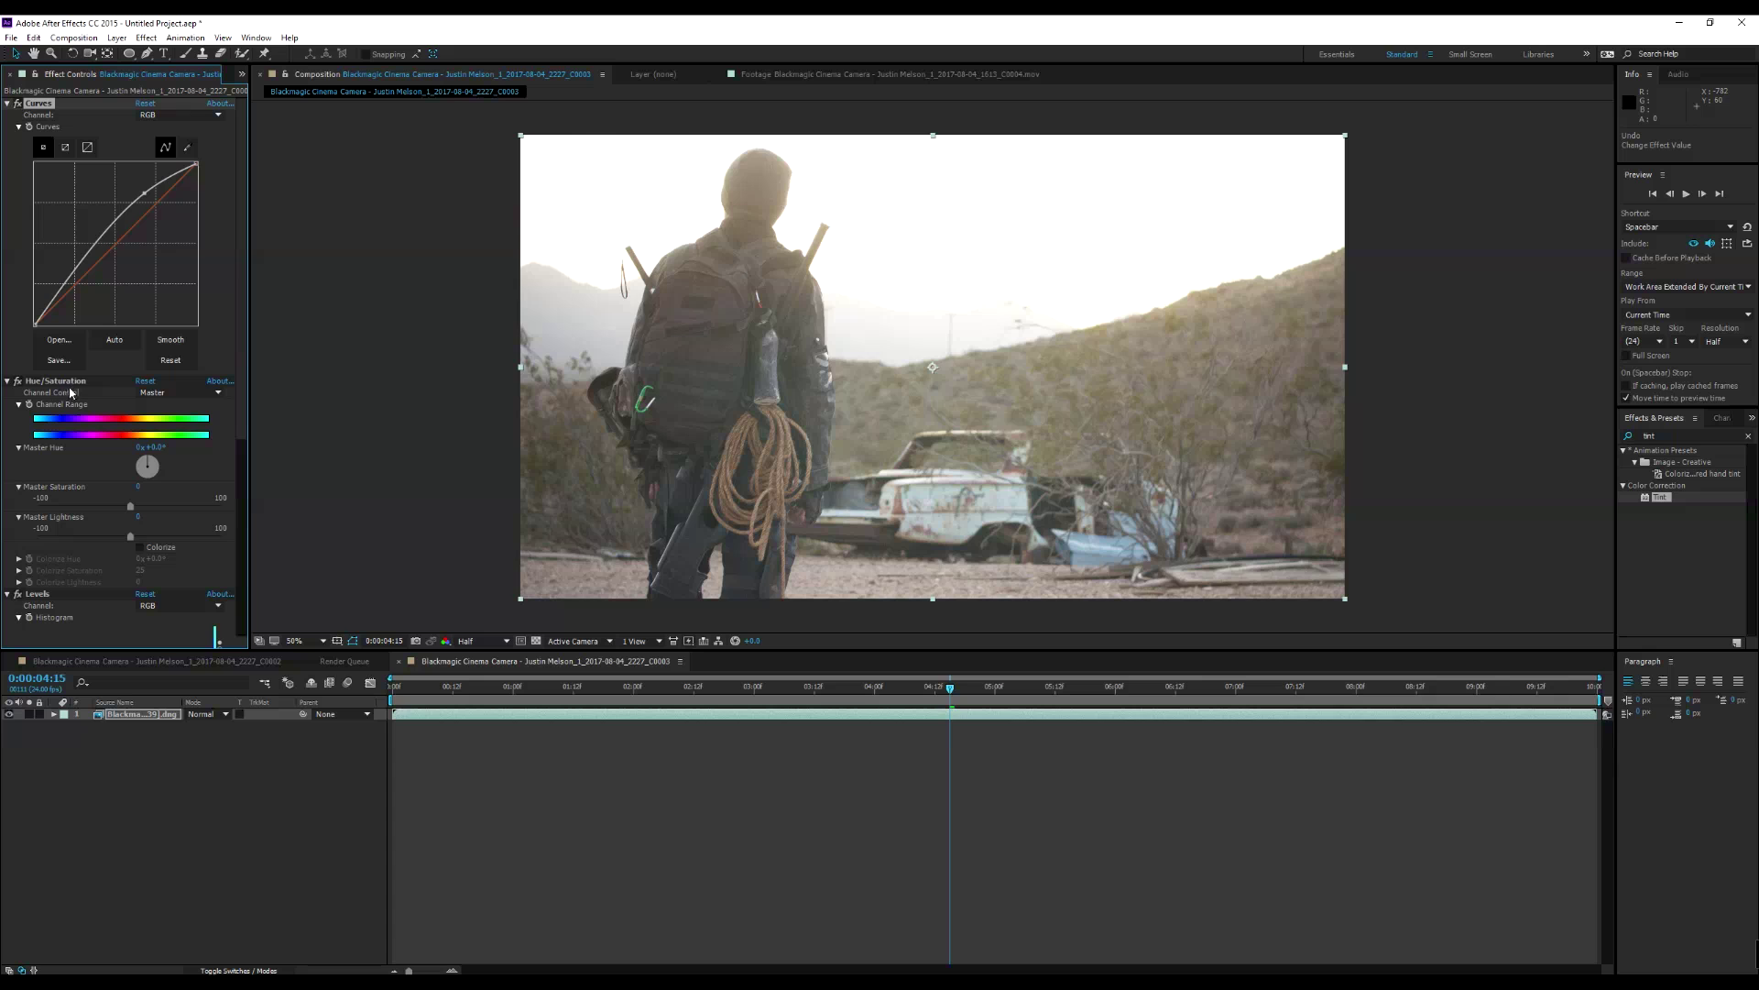
pyautogui.hotkey('ctrl', 'z')
# Try shifting the Levels midtone point toward the highlights, and undo it.
pyautogui.scroll(-3, 91, 391)
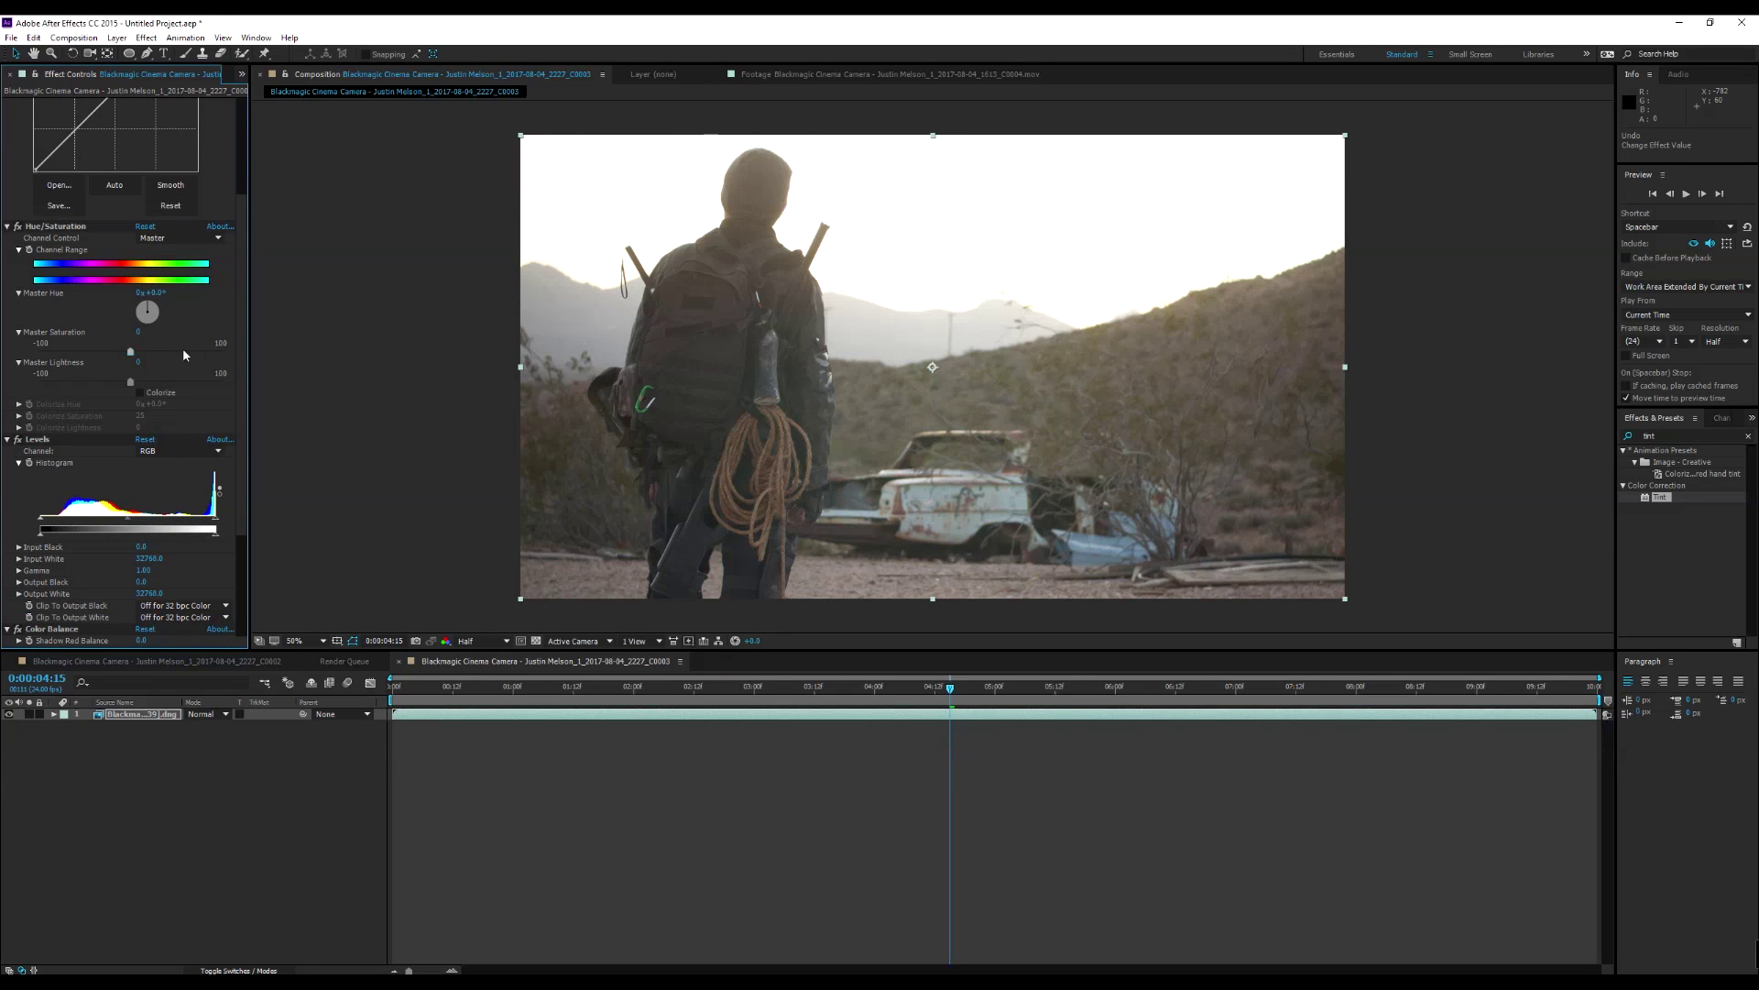
pyautogui.moveTo(129, 519); pyautogui.dragTo(171, 528)
pyautogui.hotkey('ctrl', 'z')
pyautogui.scroll(-3, 106, 550)
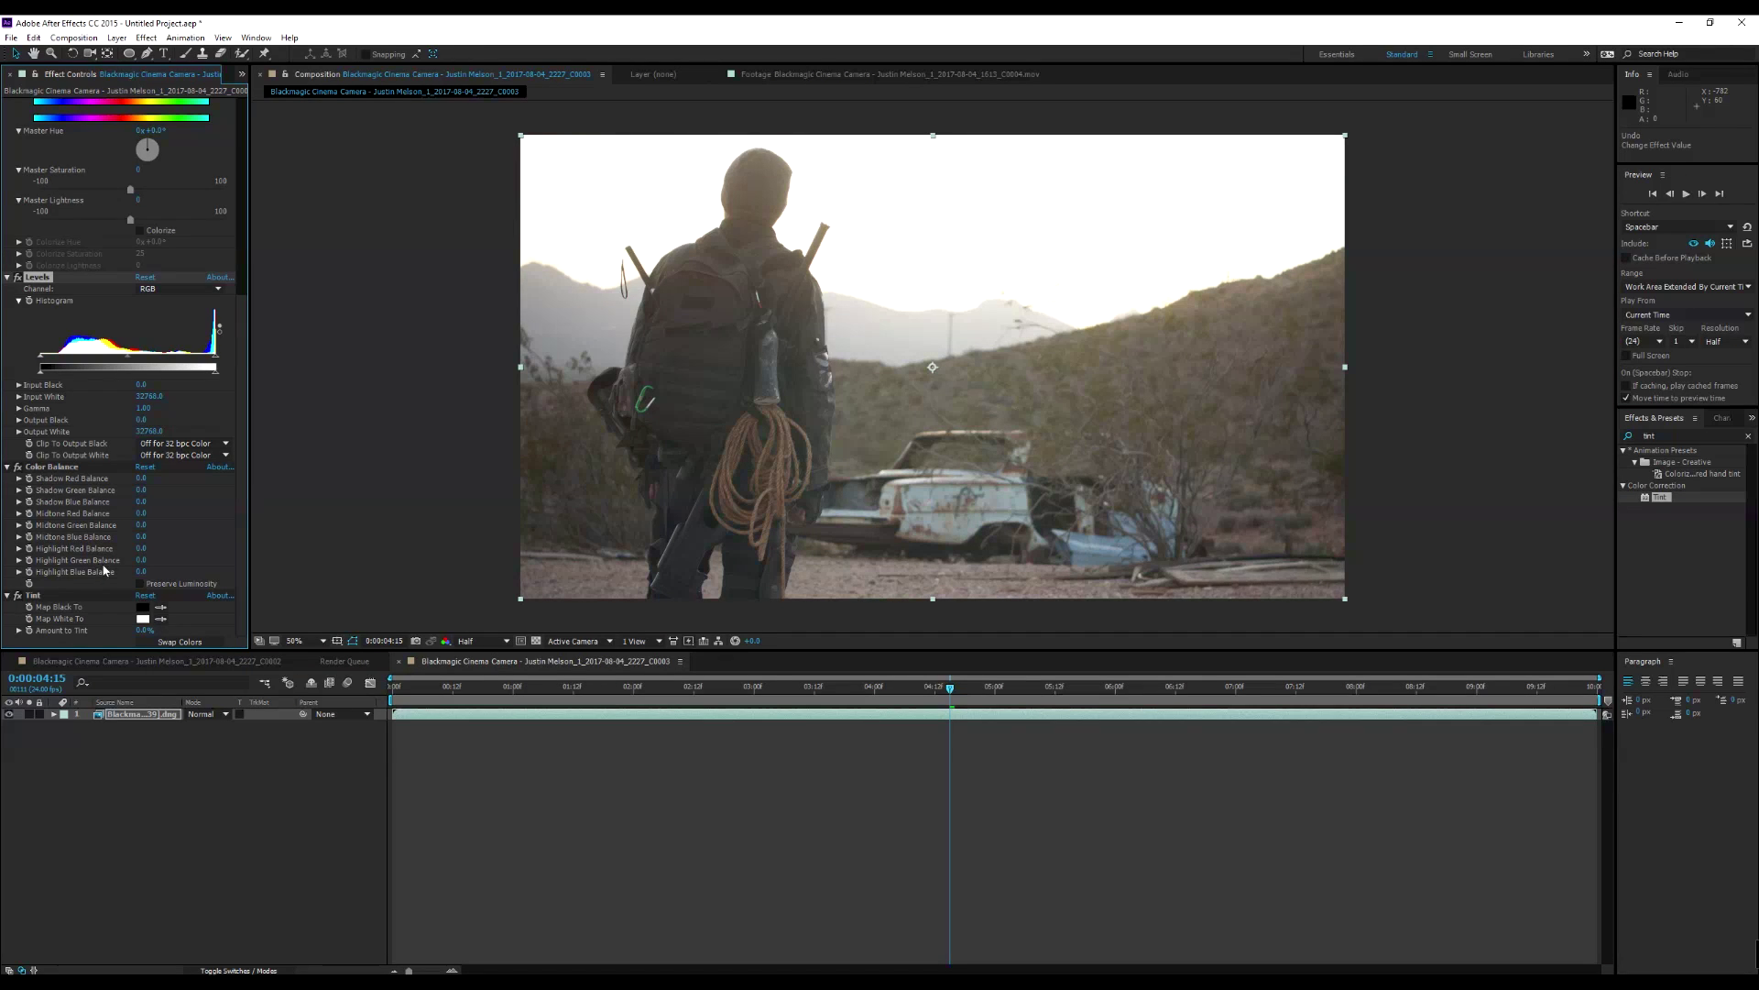
# Shape the RGB curve by moving the black point inward, slightly raising the highlights and adding a shadow control point.
pyautogui.scroll(5, 101, 570)
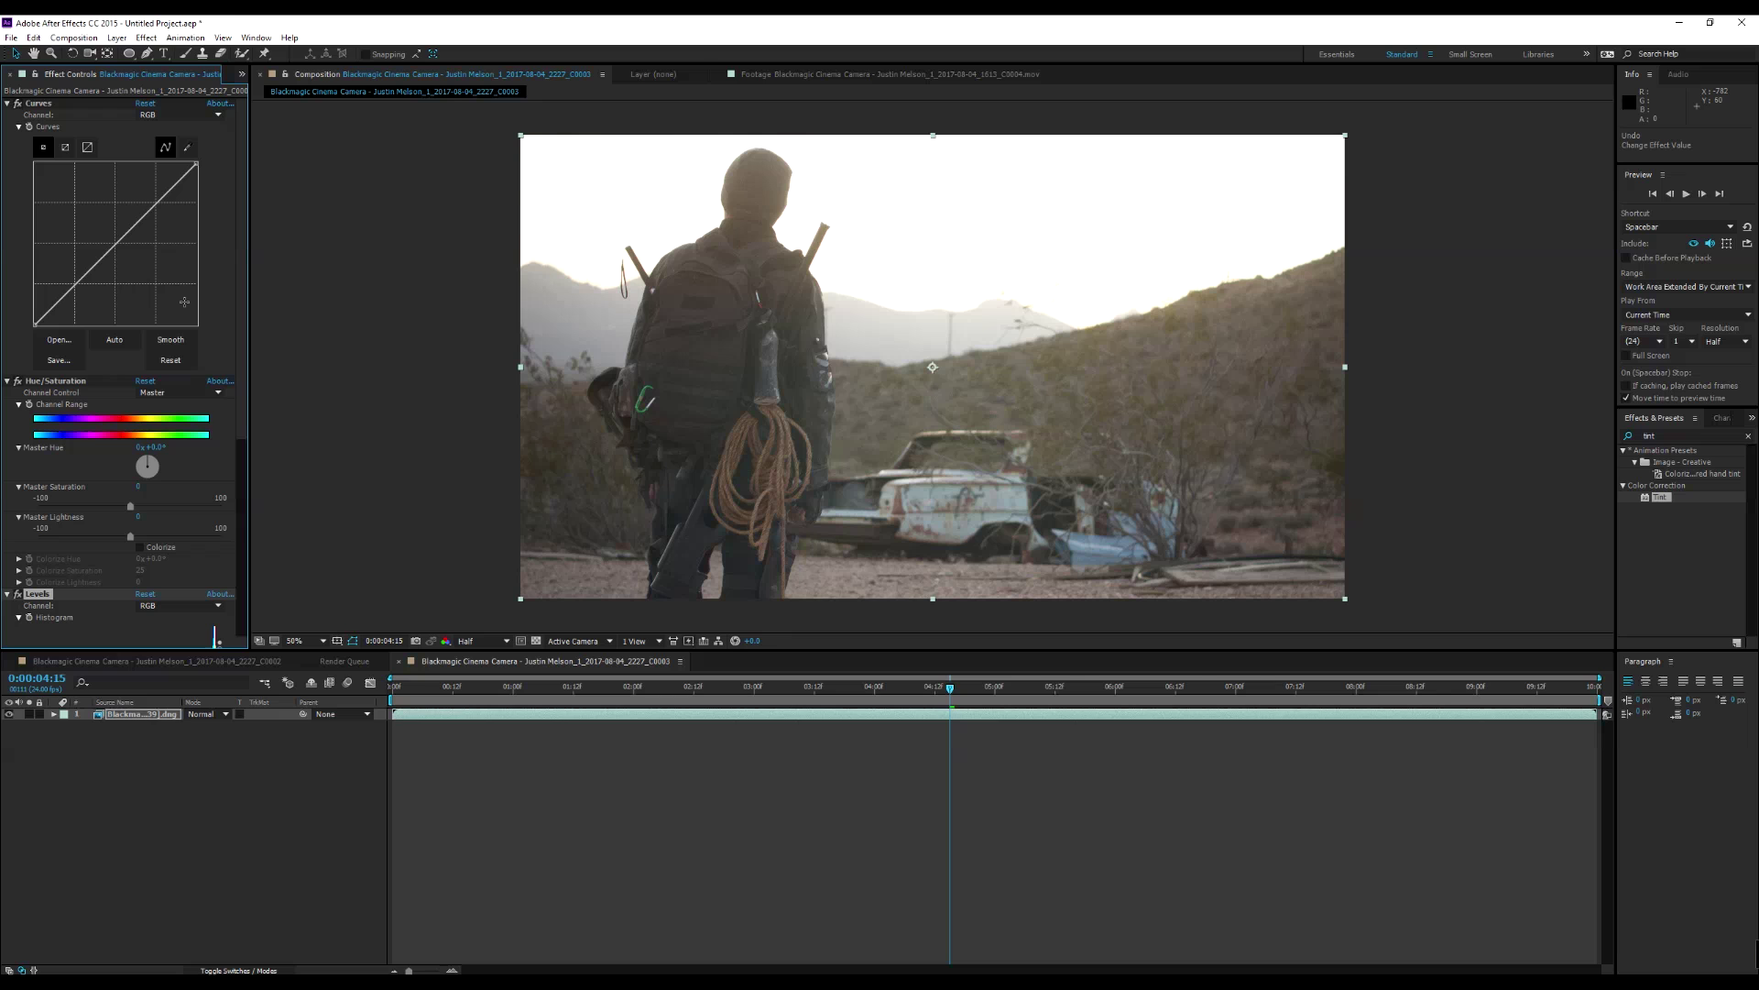
pyautogui.click(42, 325)
pyautogui.moveTo(42, 325); pyautogui.dragTo(57, 339)
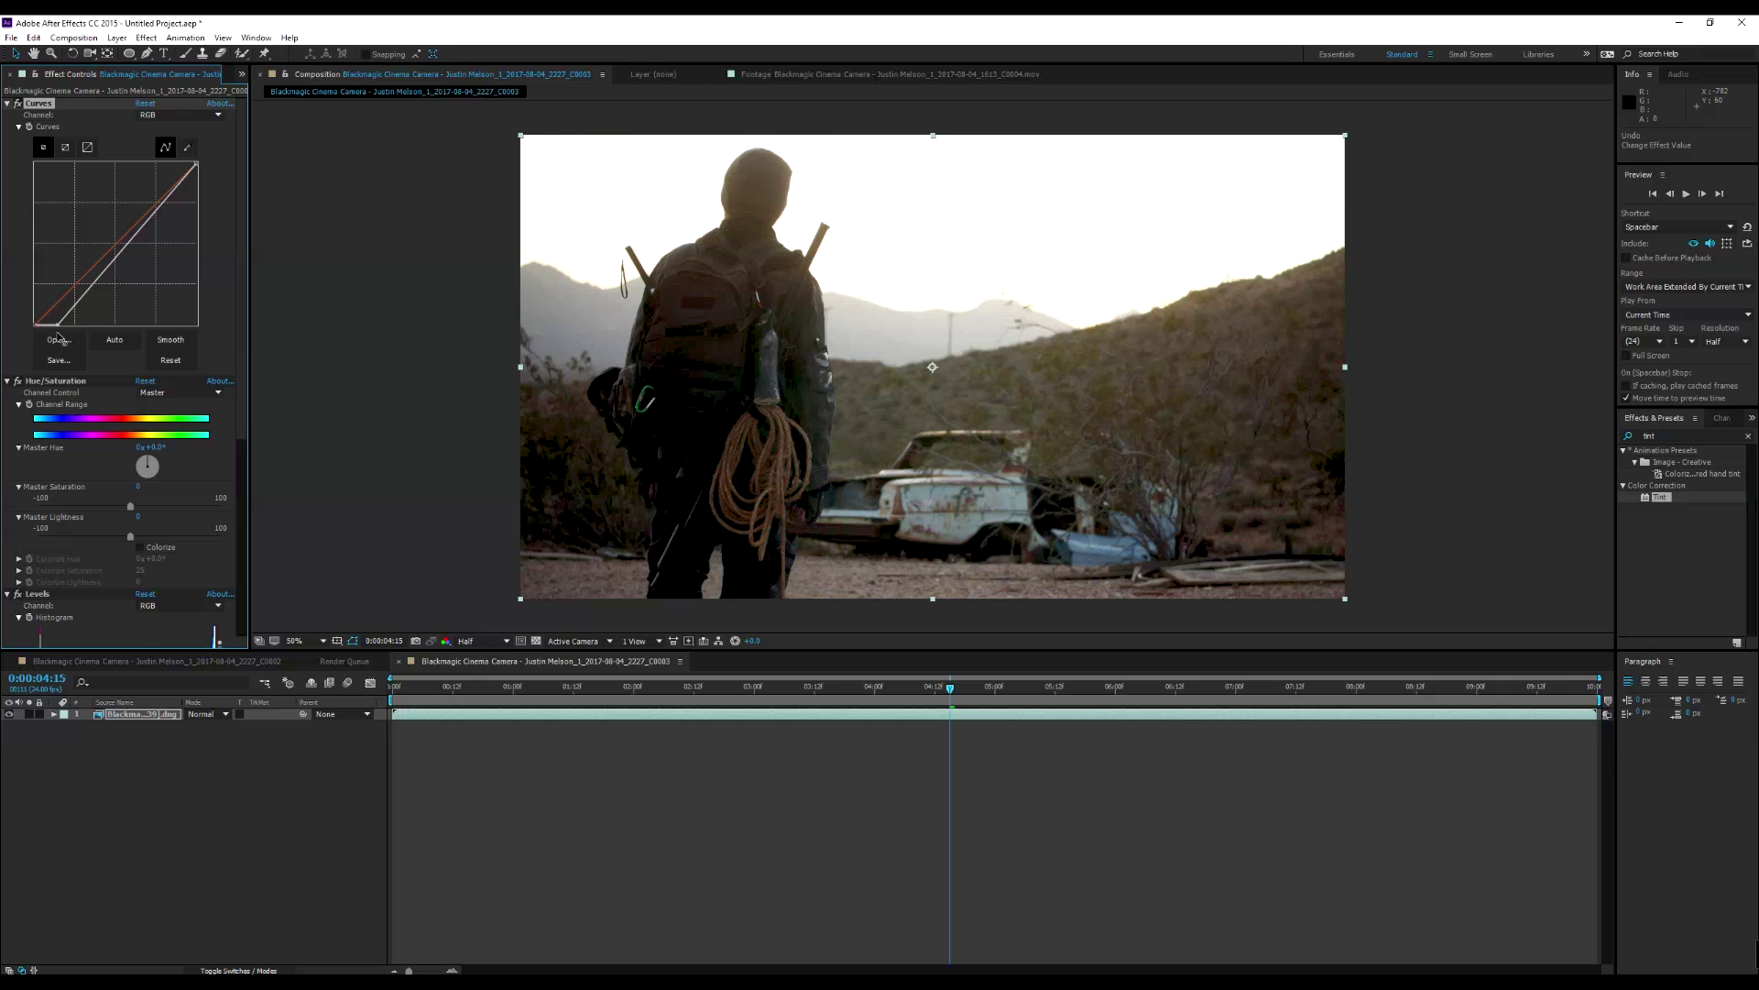
pyautogui.moveTo(169, 194); pyautogui.dragTo(160, 201)
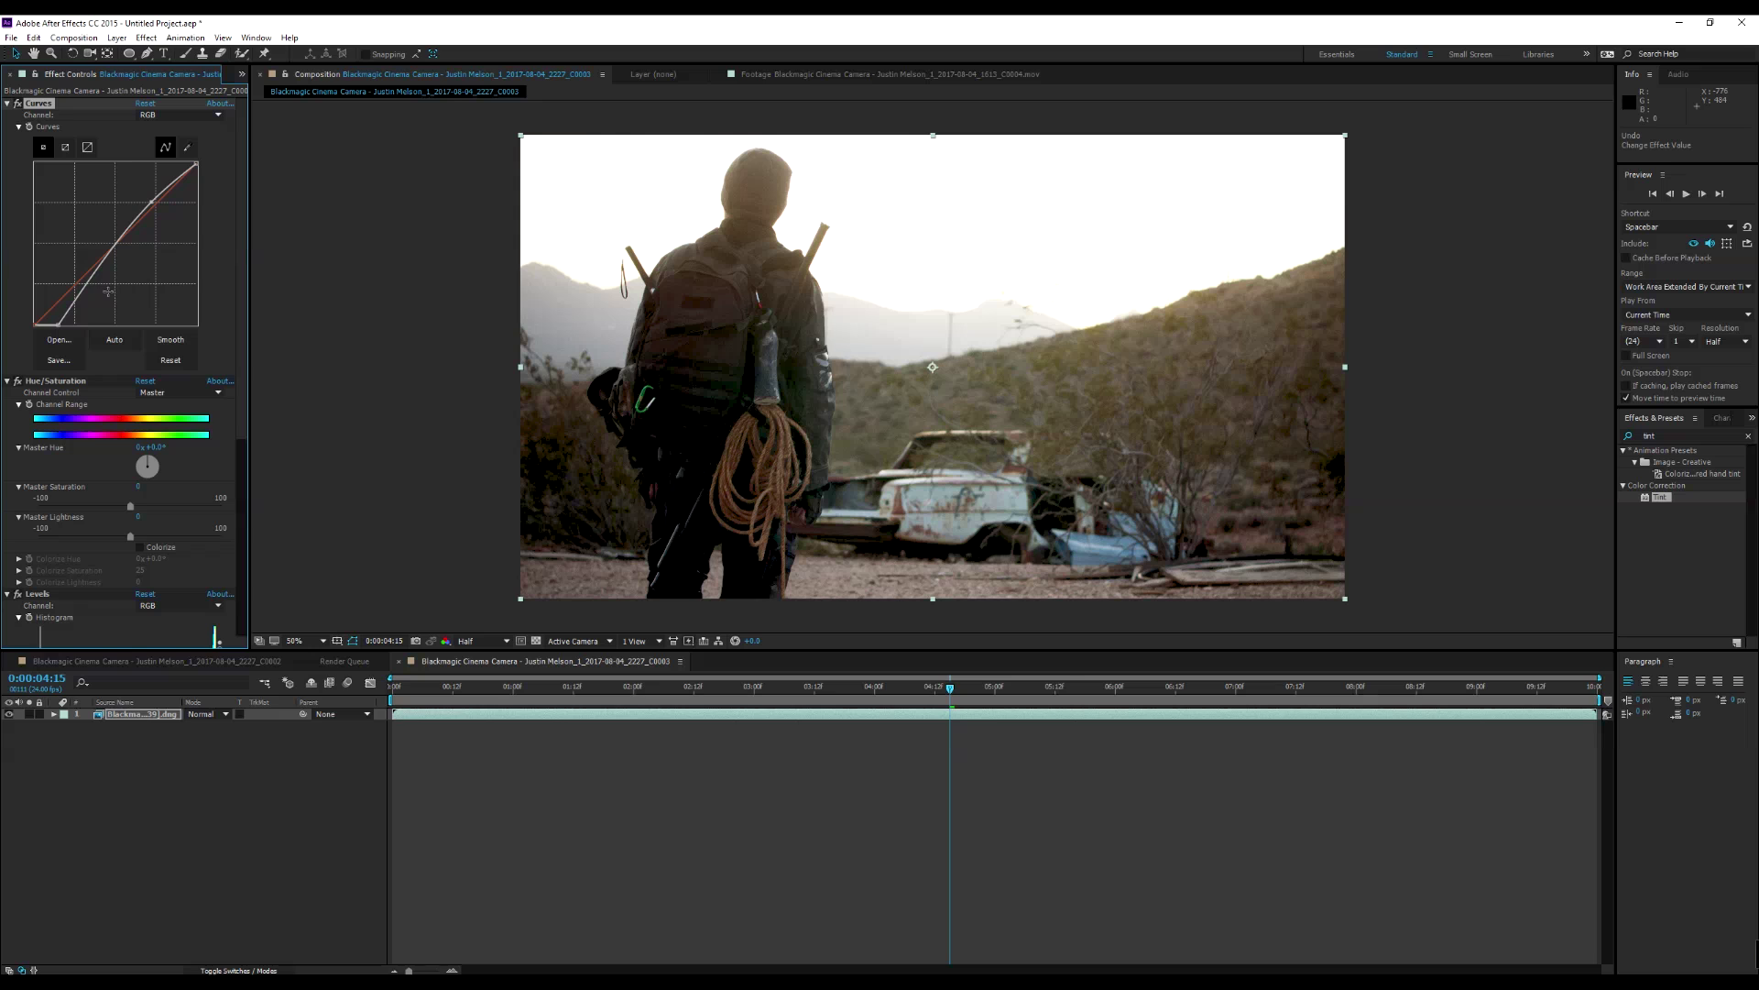
pyautogui.moveTo(95, 285); pyautogui.dragTo(94, 278)
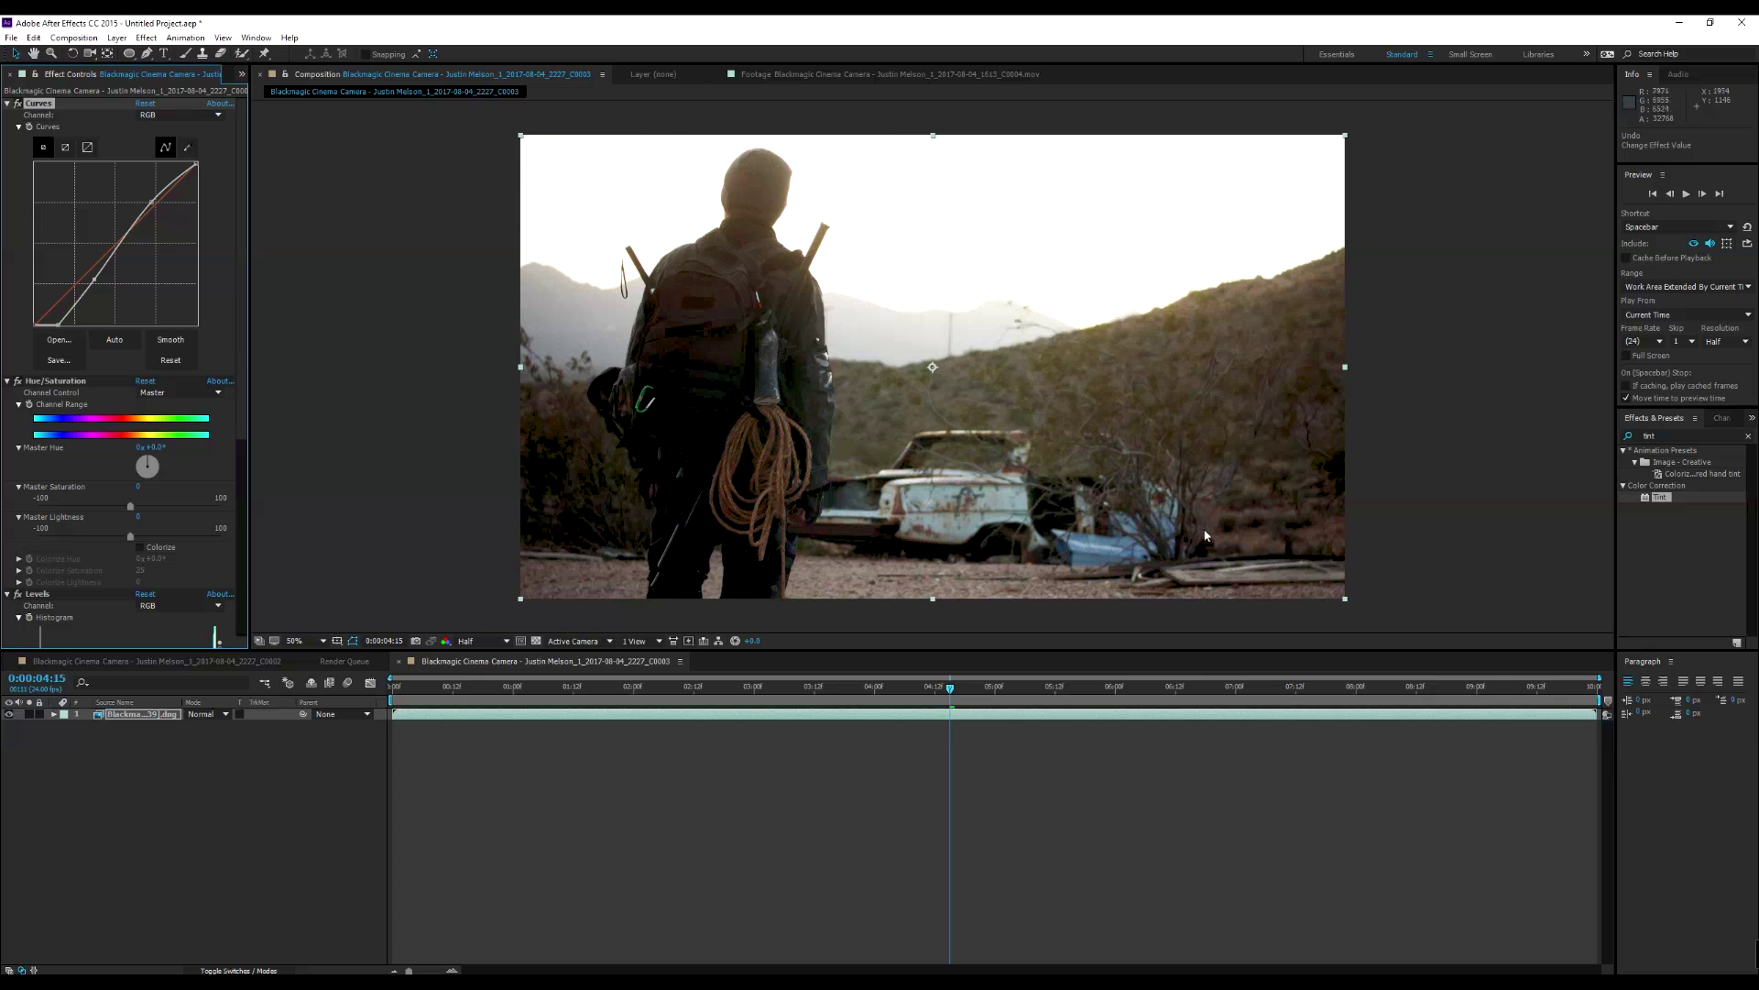
# In the Blue curve channel, undo a strong shadow reduction and lower the blue shadows only slightly.
pyautogui.click(183, 116)
pyautogui.click(169, 175)
pyautogui.moveTo(38, 323); pyautogui.dragTo(57, 324)
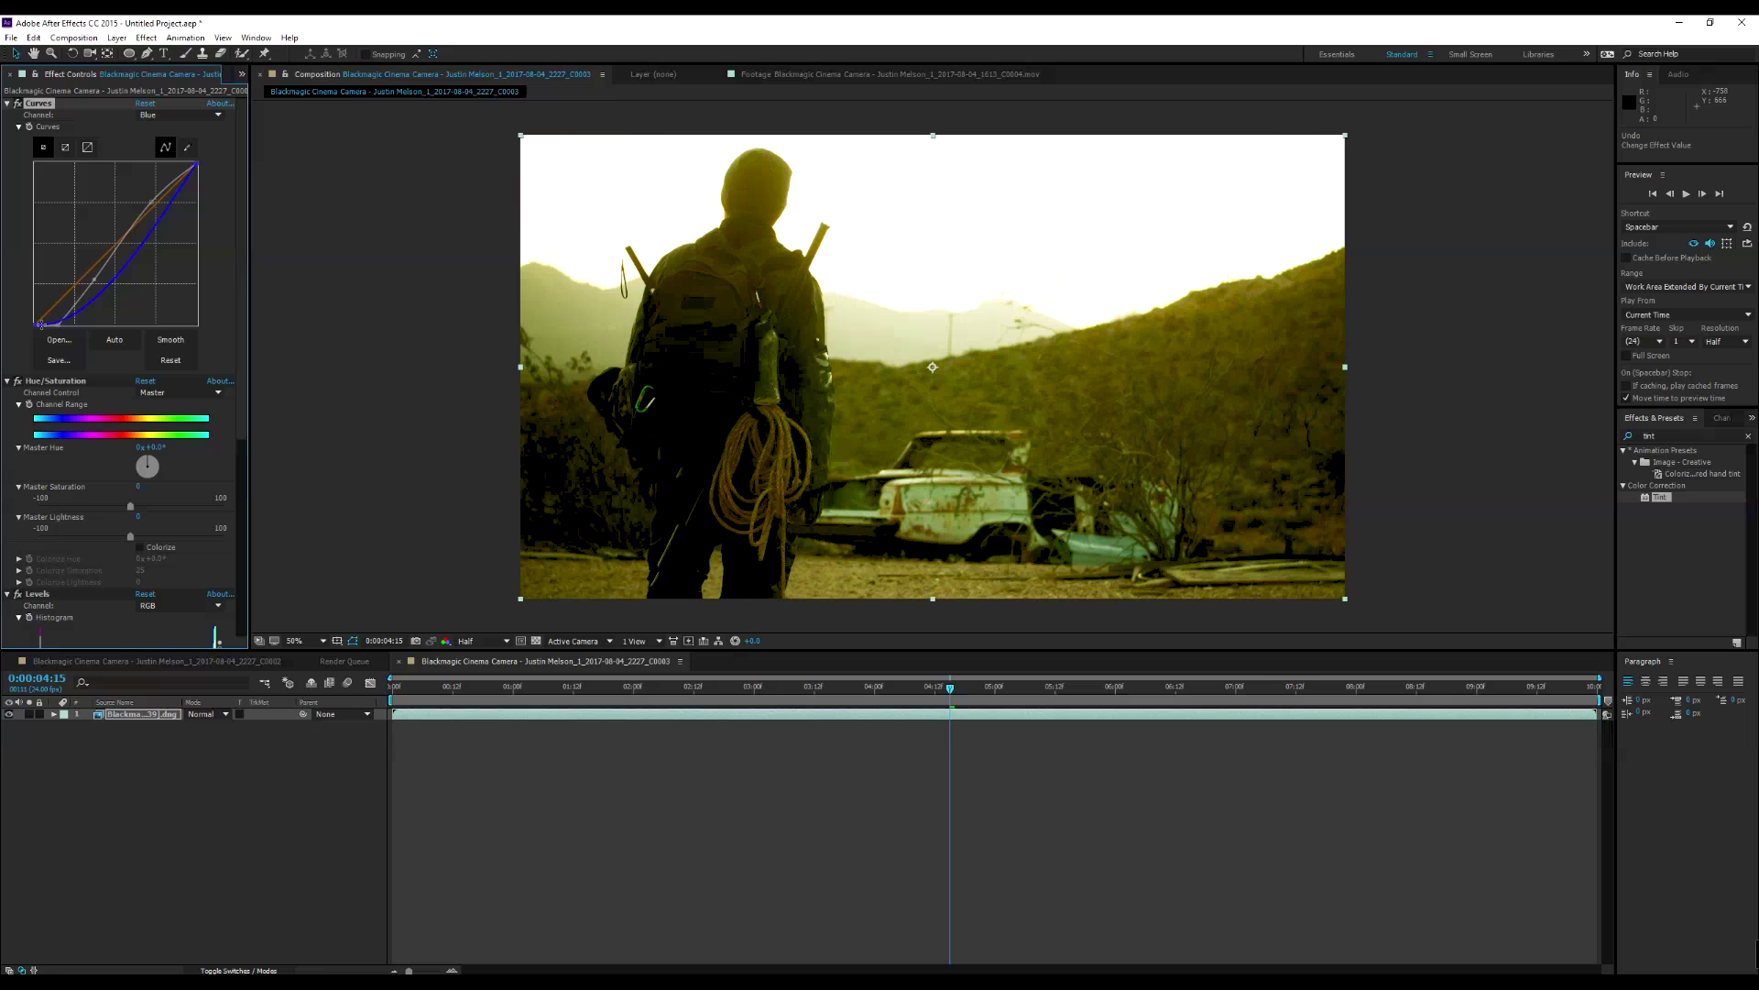
pyautogui.hotkey('ctrl', 'z')
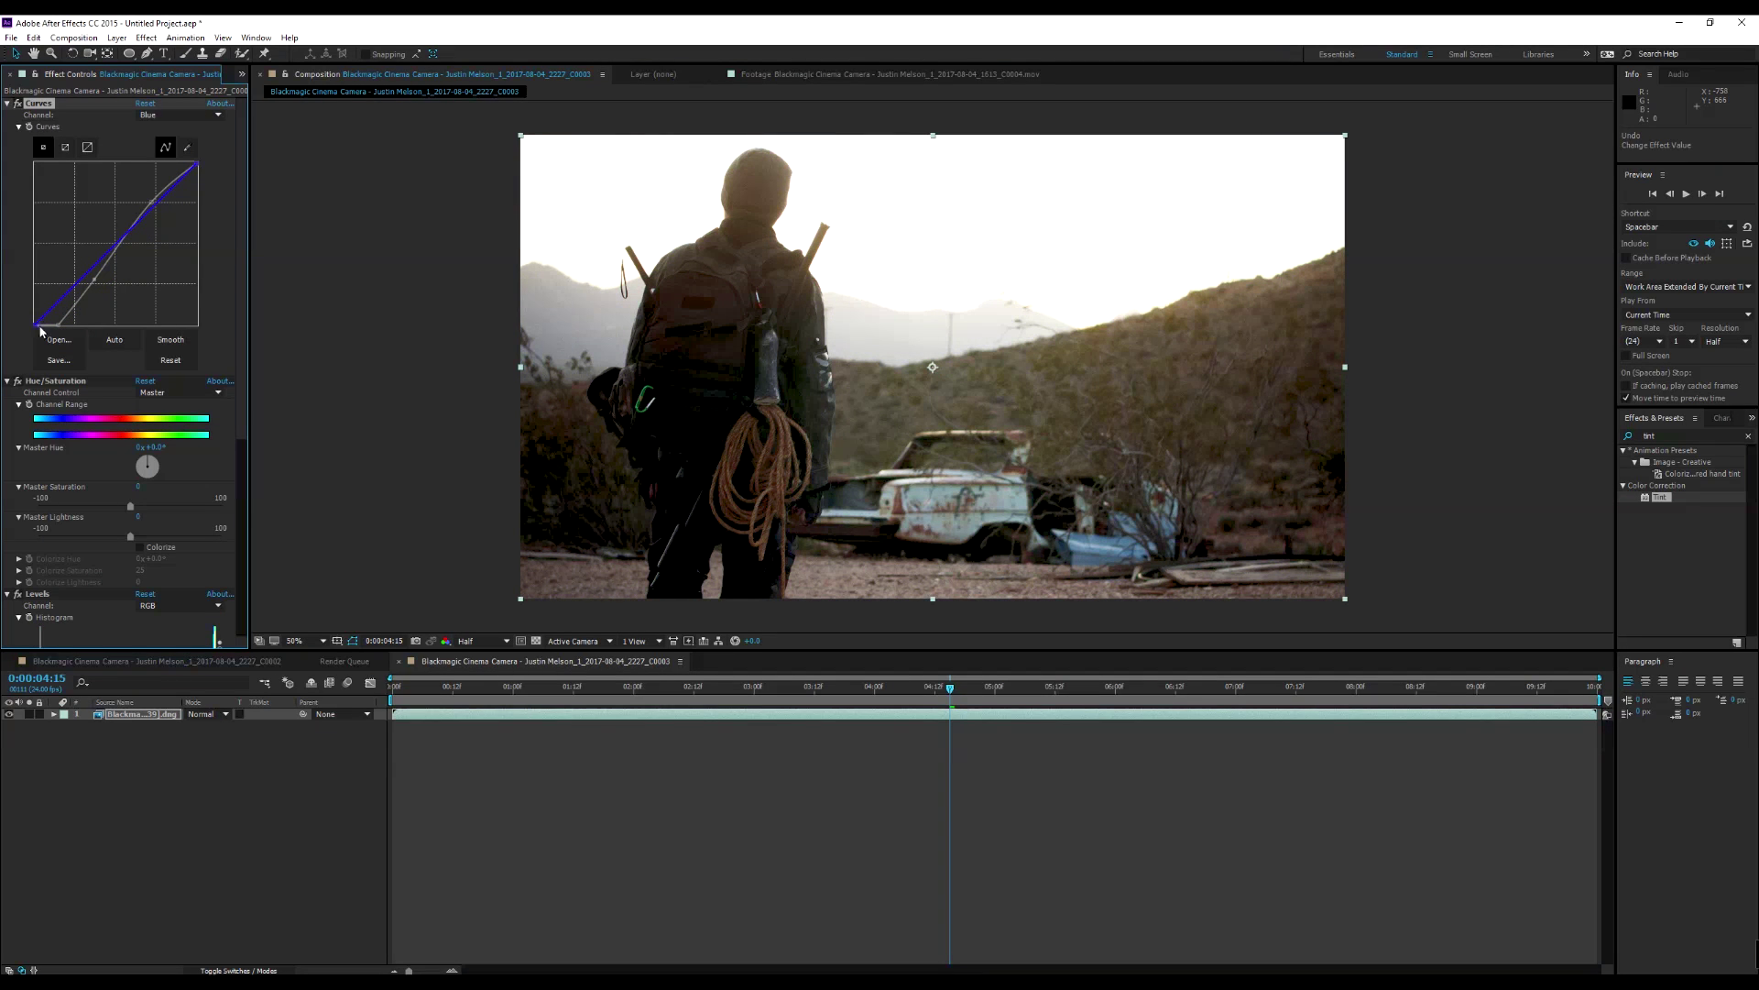
pyautogui.moveTo(38, 326); pyautogui.dragTo(37, 339)
# Lower the Master Saturation moderately in the Hue/Saturation effect.
pyautogui.scroll(-5, 233, 513)
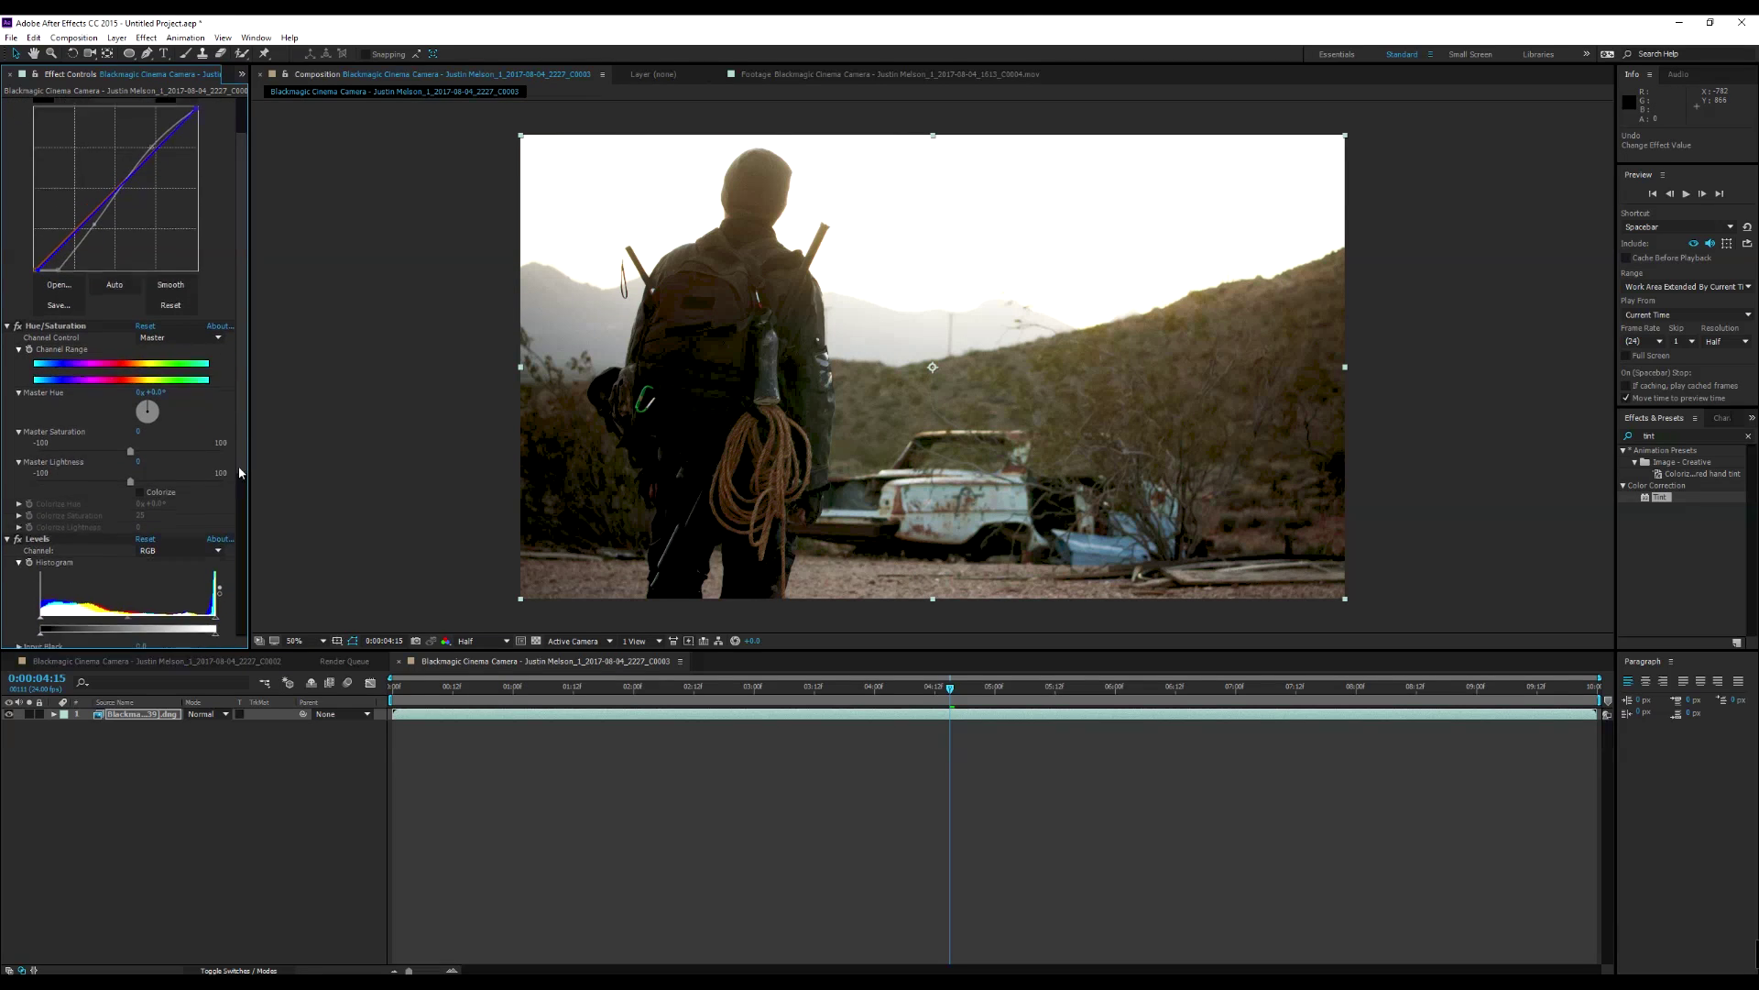
pyautogui.scroll(-1, 234, 531)
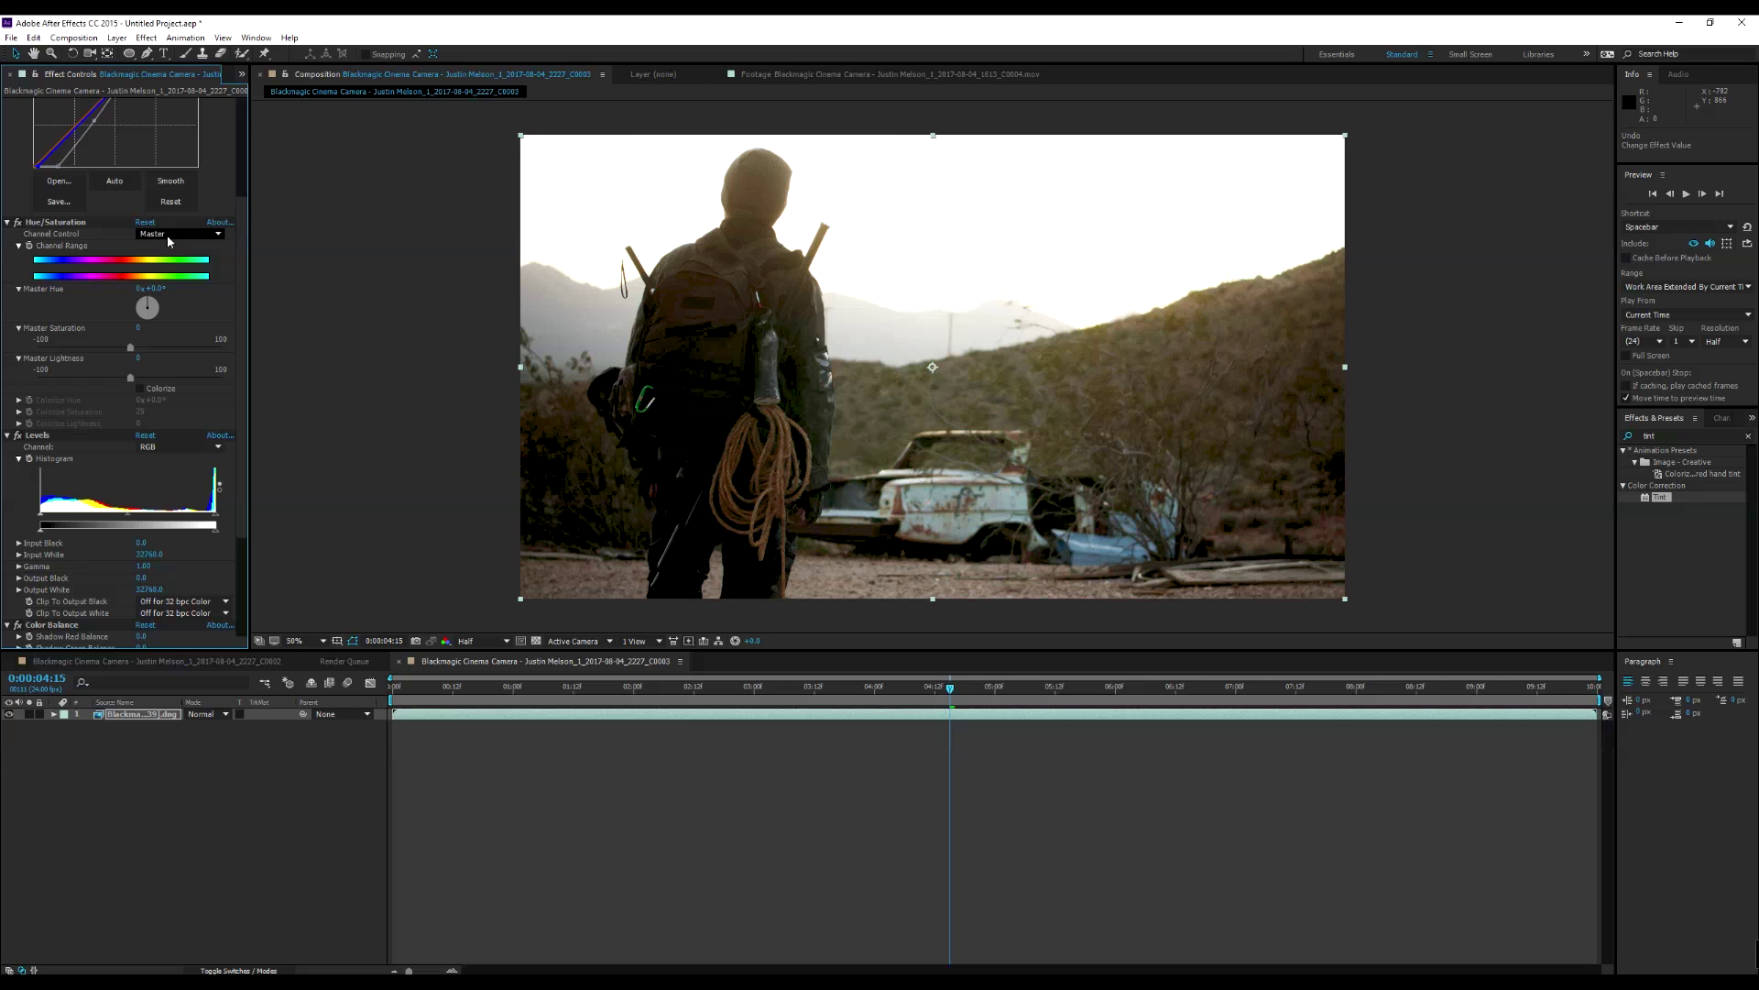
pyautogui.click(114, 347)
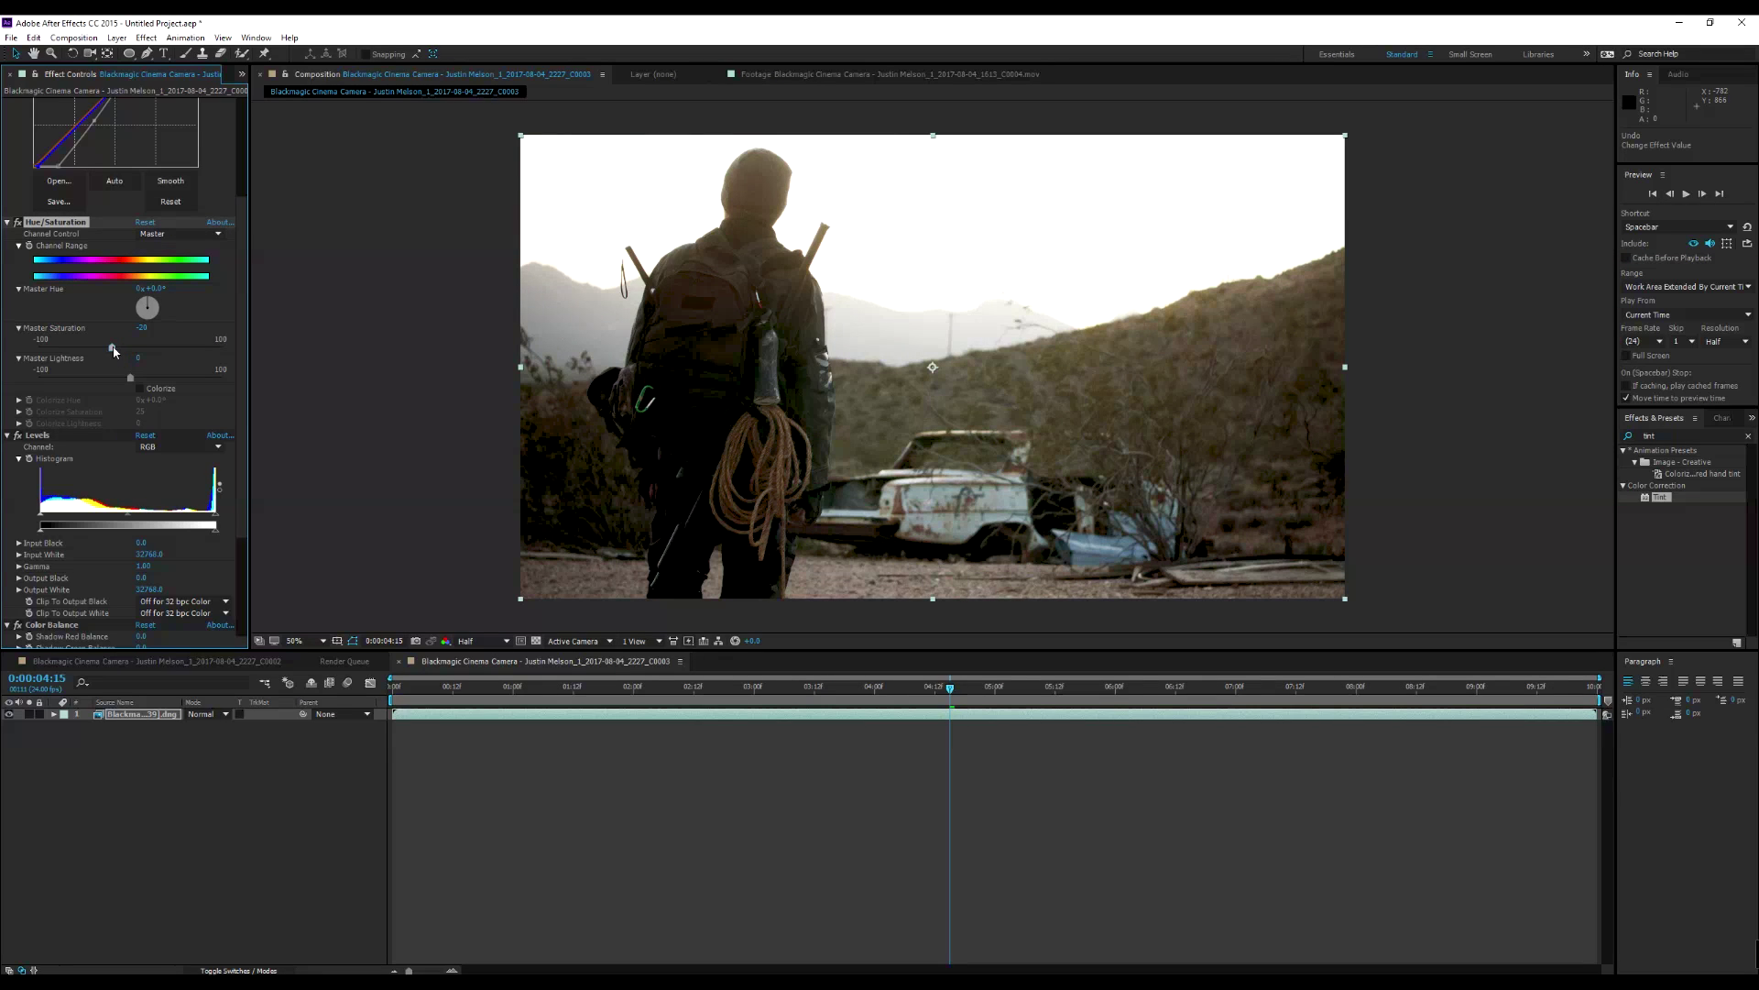
pyautogui.moveTo(112, 351); pyautogui.dragTo(103, 351)
# Fully desaturate the Blues and Cyans channels in Hue/Saturation.
pyautogui.click(176, 234)
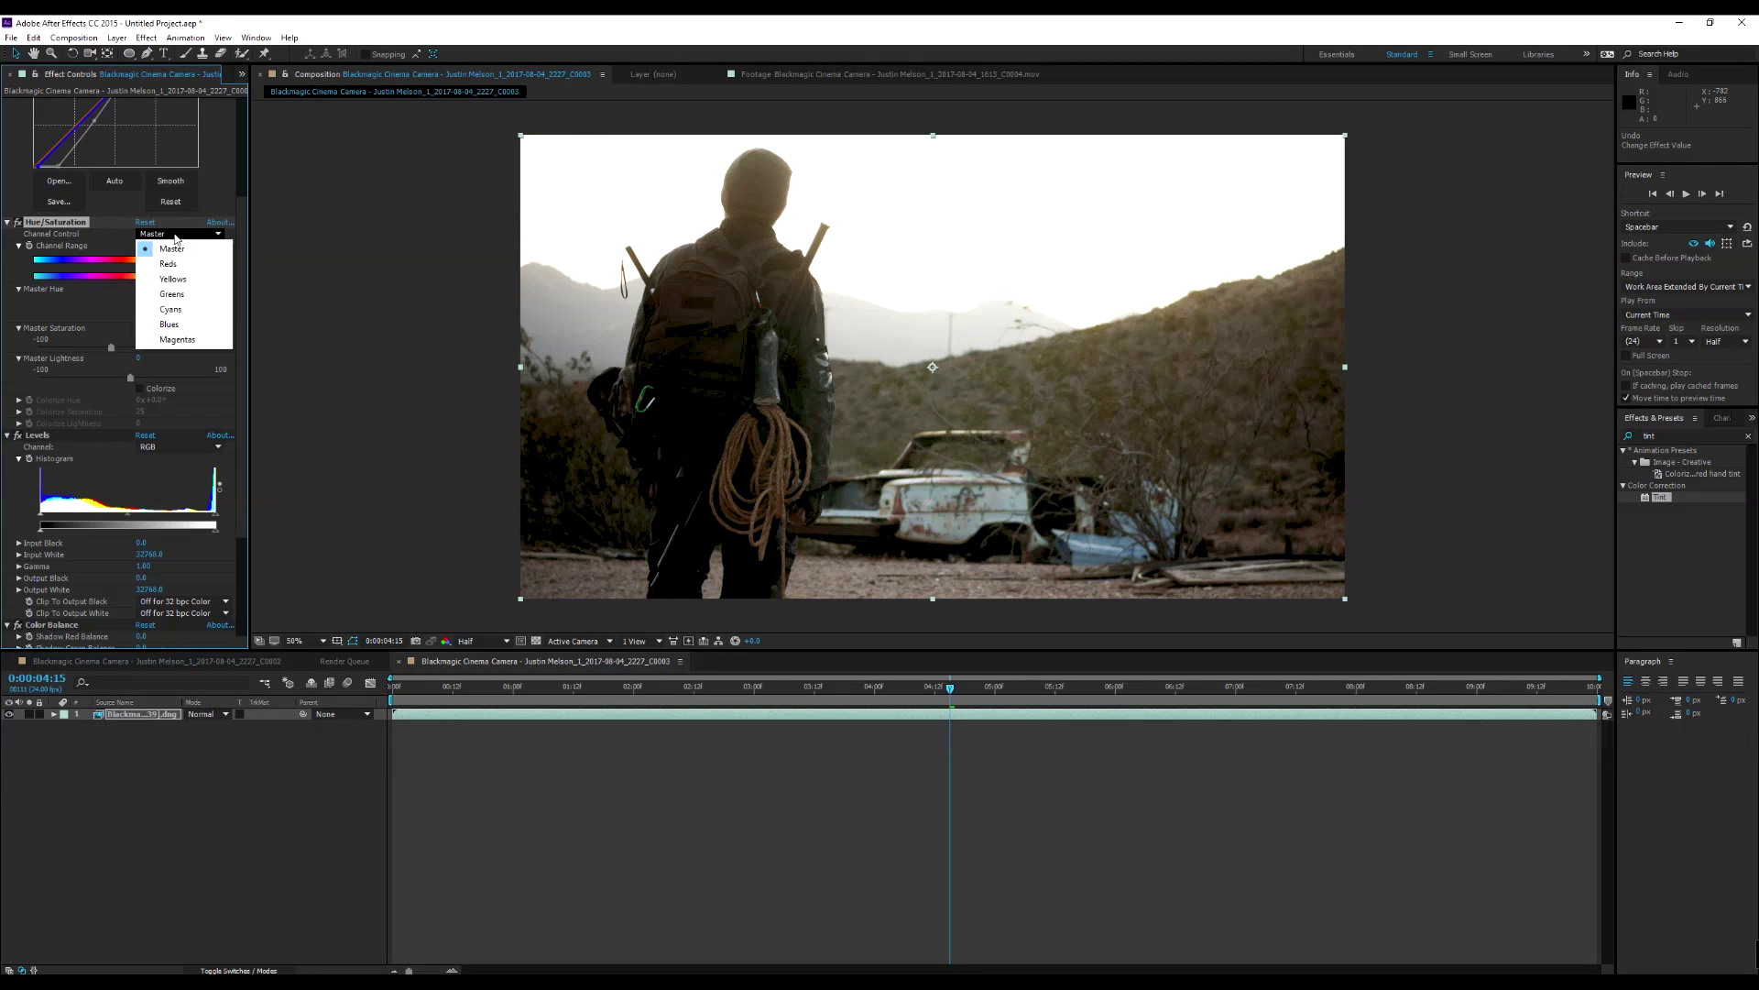
pyautogui.click(170, 325)
pyautogui.moveTo(130, 347); pyautogui.dragTo(41, 348)
pyautogui.click(179, 233)
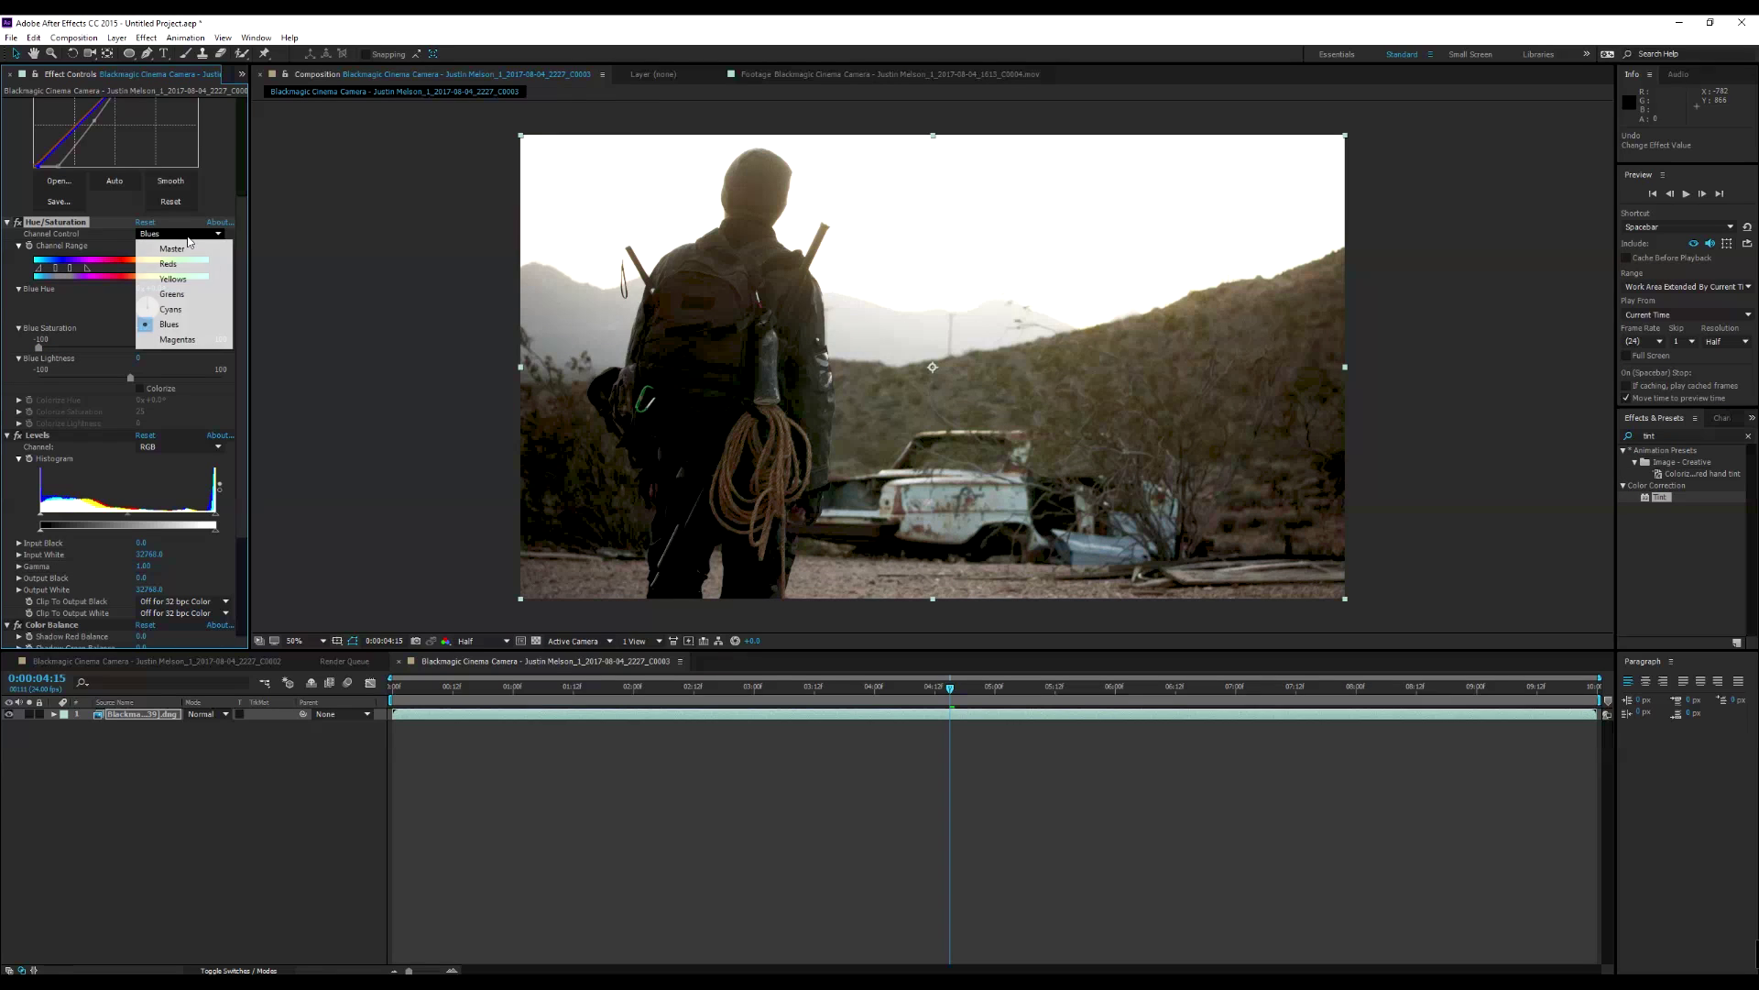
pyautogui.click(151, 310)
pyautogui.moveTo(130, 347); pyautogui.dragTo(3, 365)
# Strongly lower the saturation of the Greens channel and fully desaturate the Magentas channel in Hue/Saturation.
pyautogui.click(179, 234)
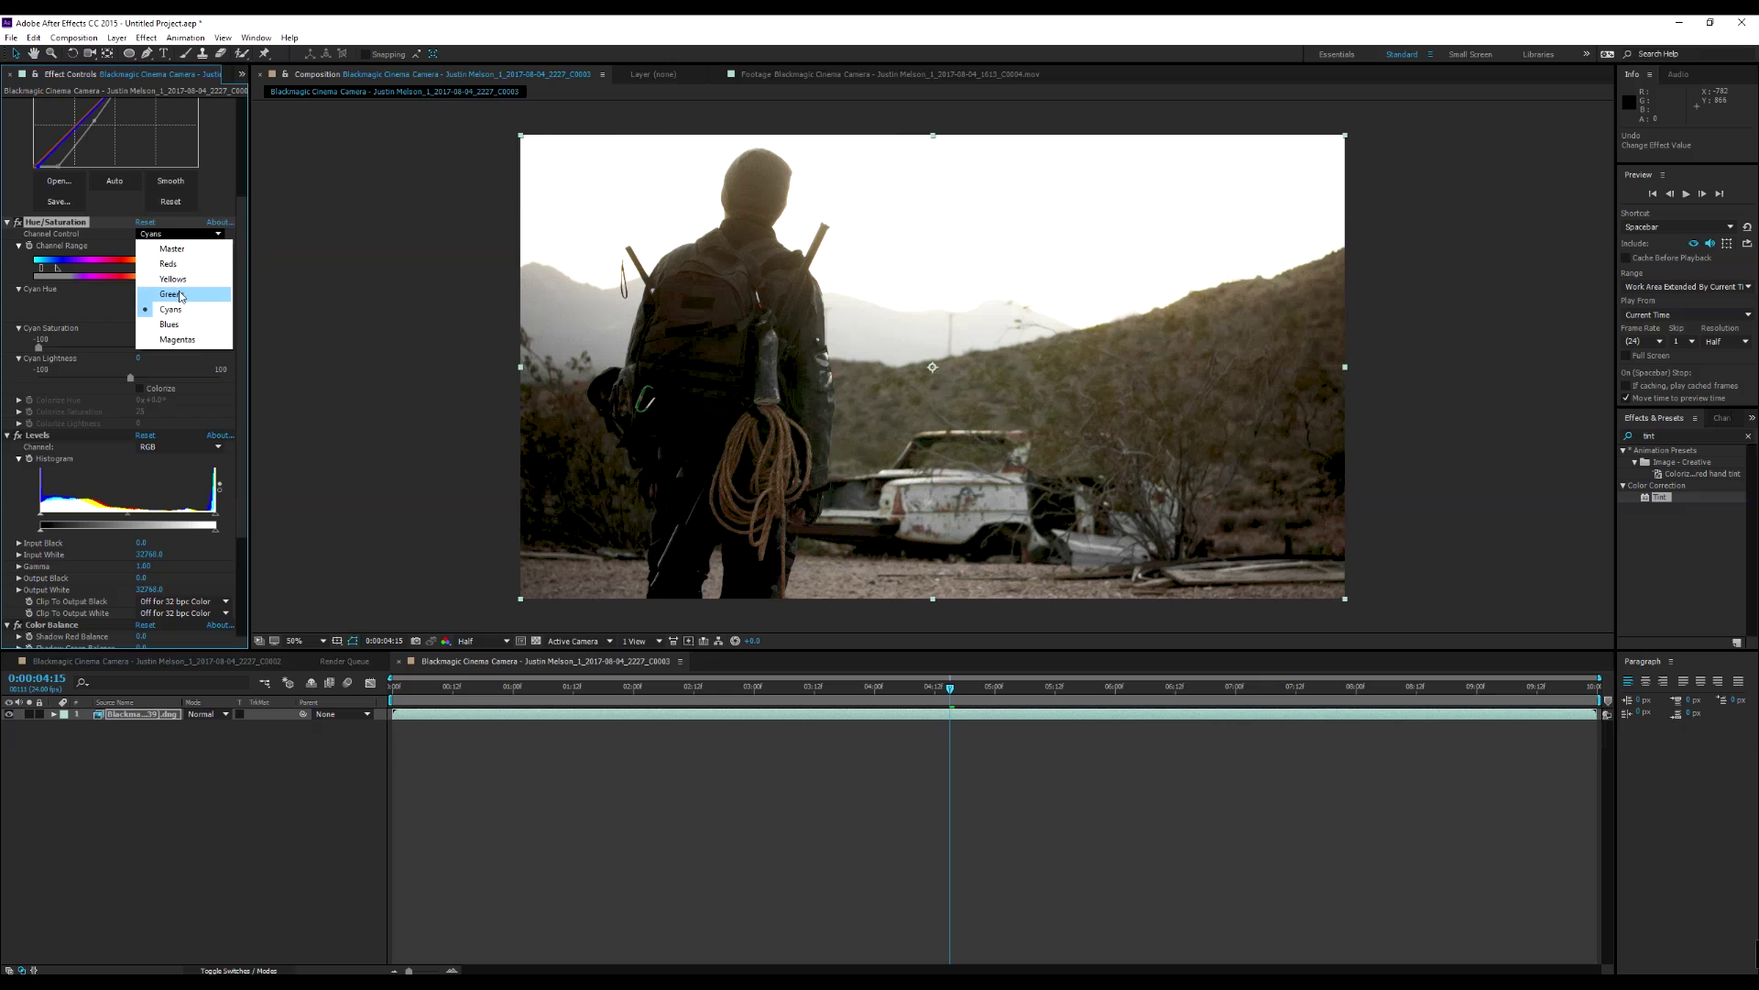
pyautogui.click(151, 294)
pyautogui.moveTo(107, 350); pyautogui.dragTo(69, 357)
pyautogui.click(194, 235)
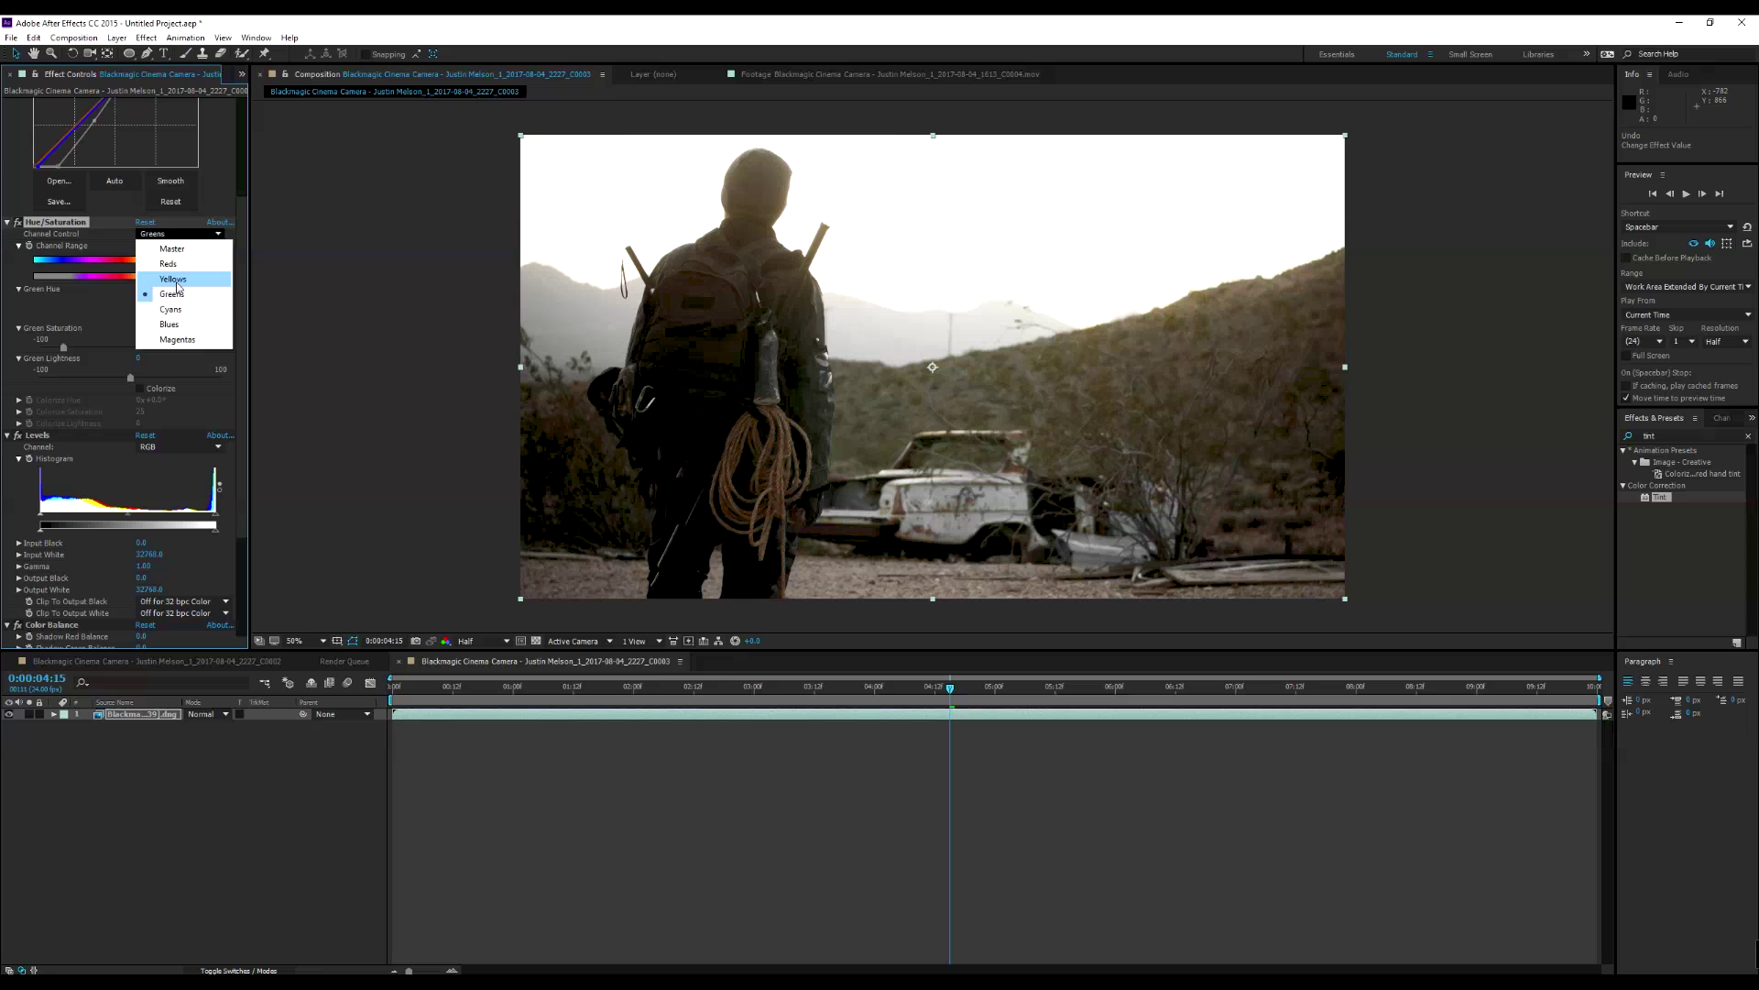
pyautogui.click(177, 339)
pyautogui.moveTo(79, 346); pyautogui.dragTo(15, 358)
# Lower the saturation of the Yellows channel moderately and its lightness slightly in Hue/Saturation.
pyautogui.click(193, 241)
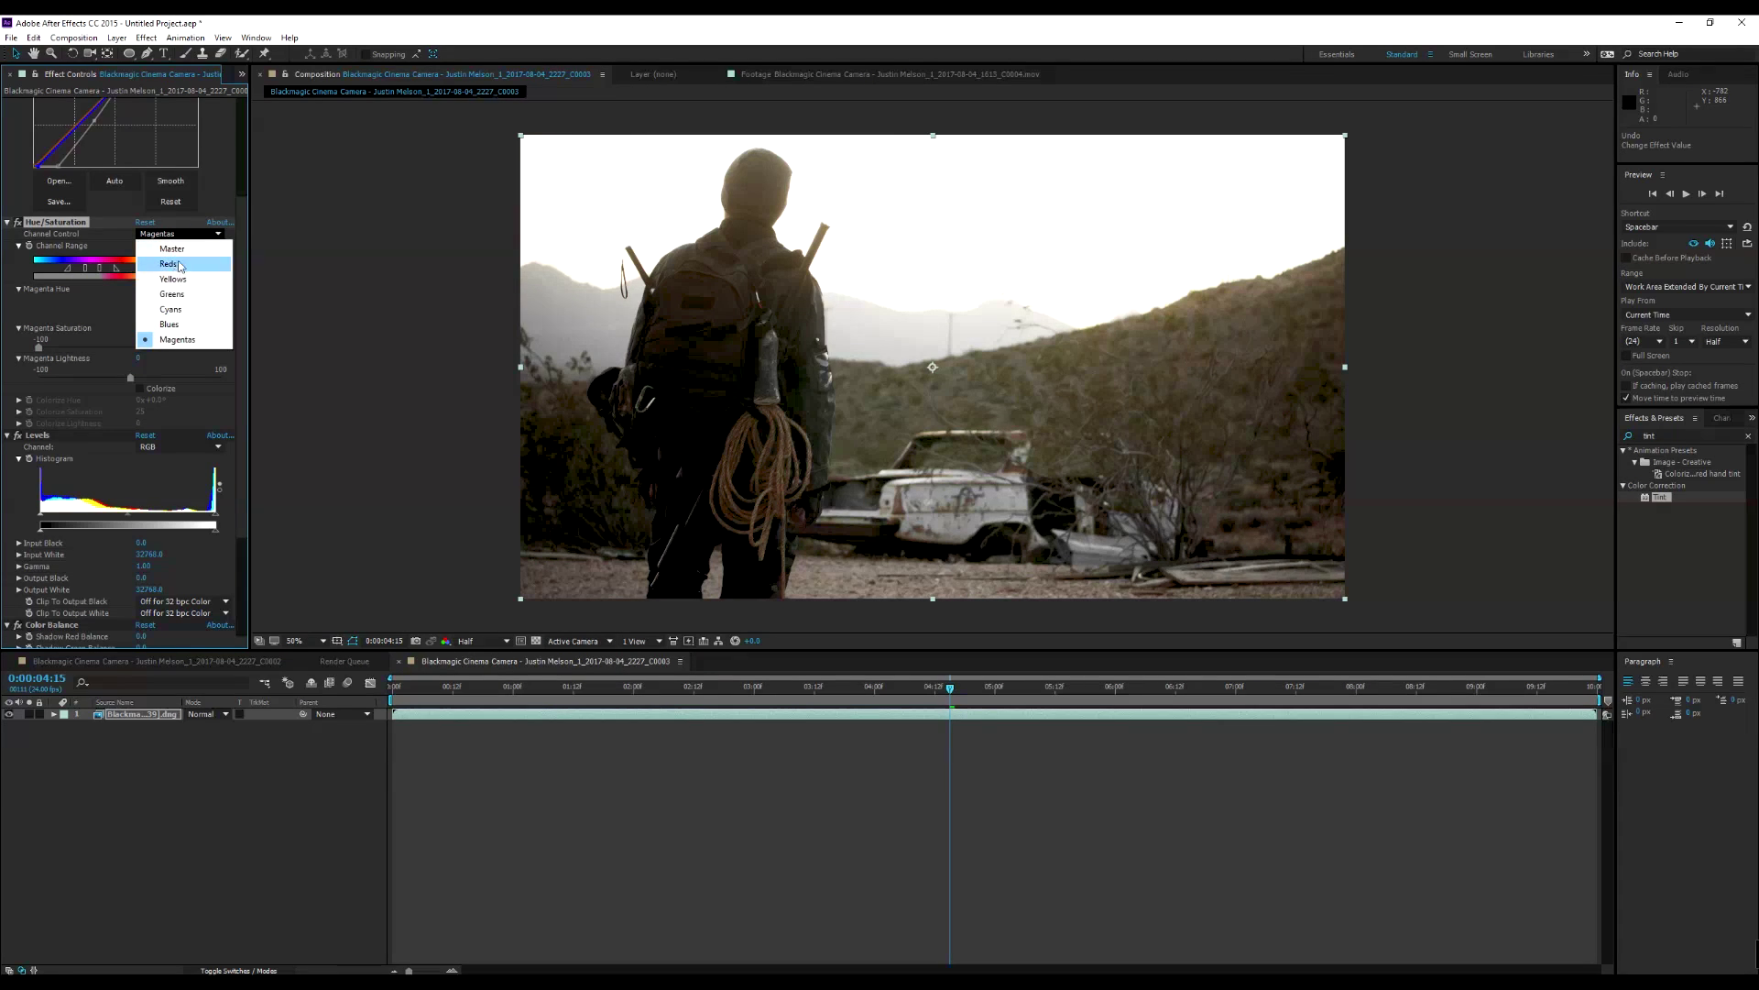
pyautogui.click(179, 279)
pyautogui.moveTo(129, 348); pyautogui.dragTo(201, 348)
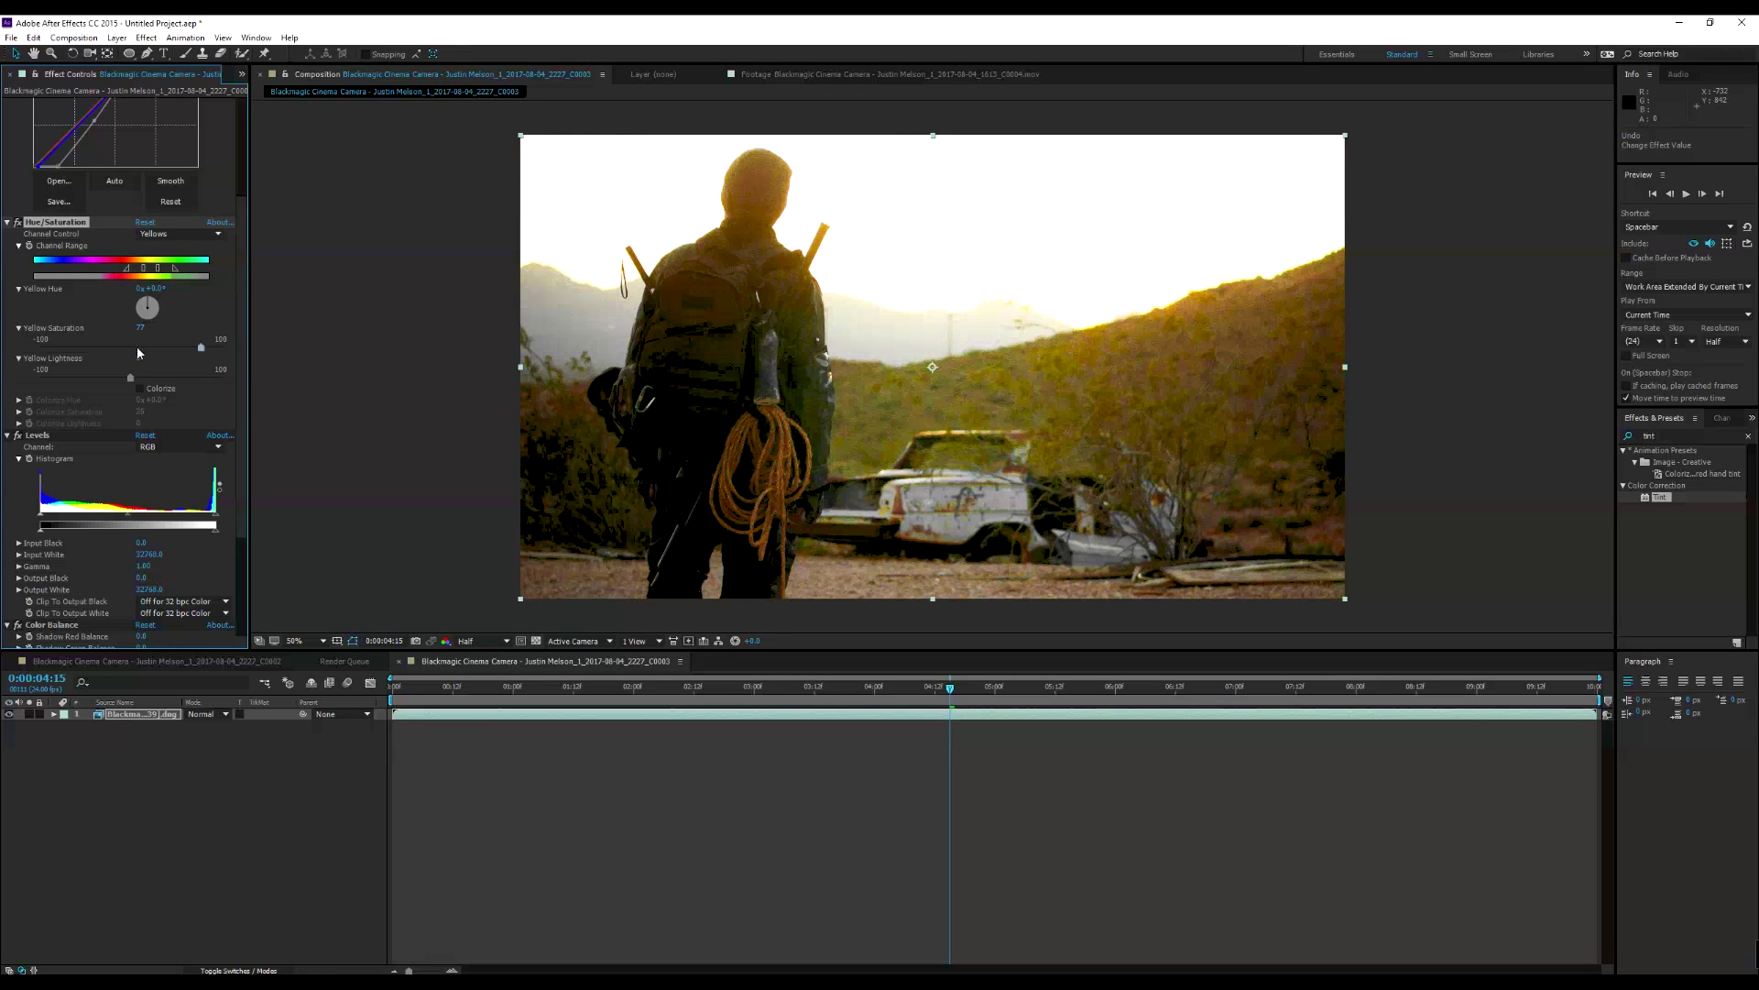
pyautogui.click(104, 349)
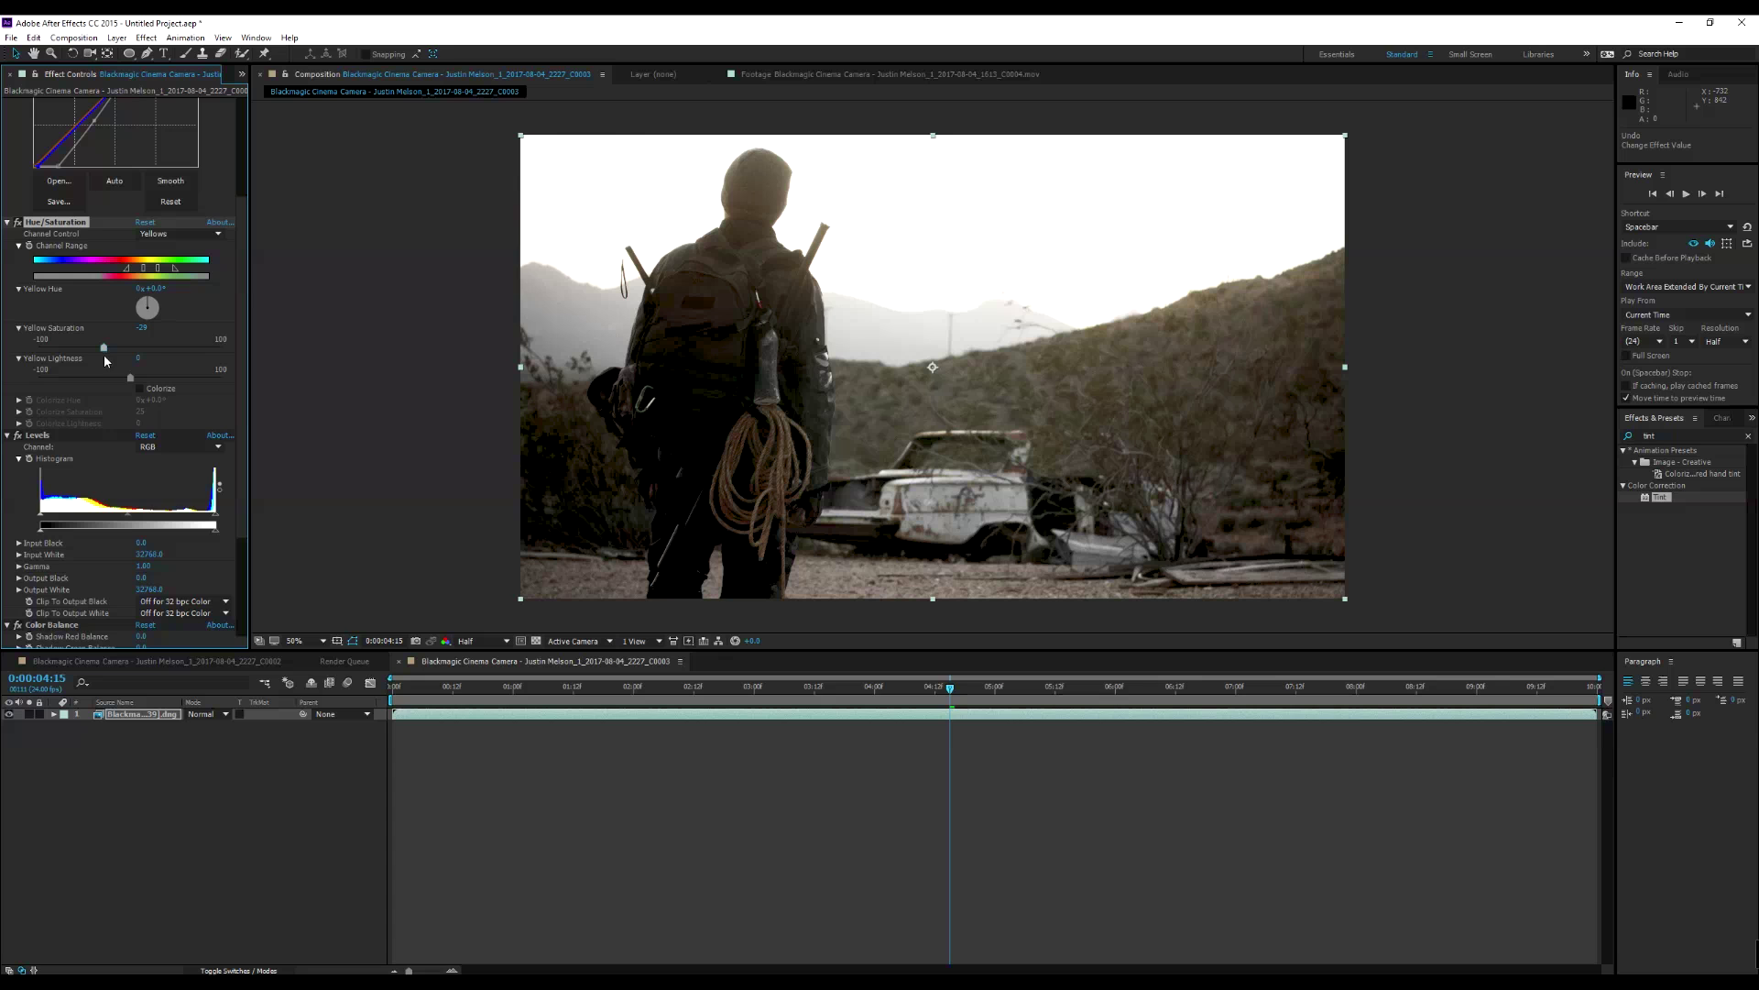
pyautogui.click(101, 376)
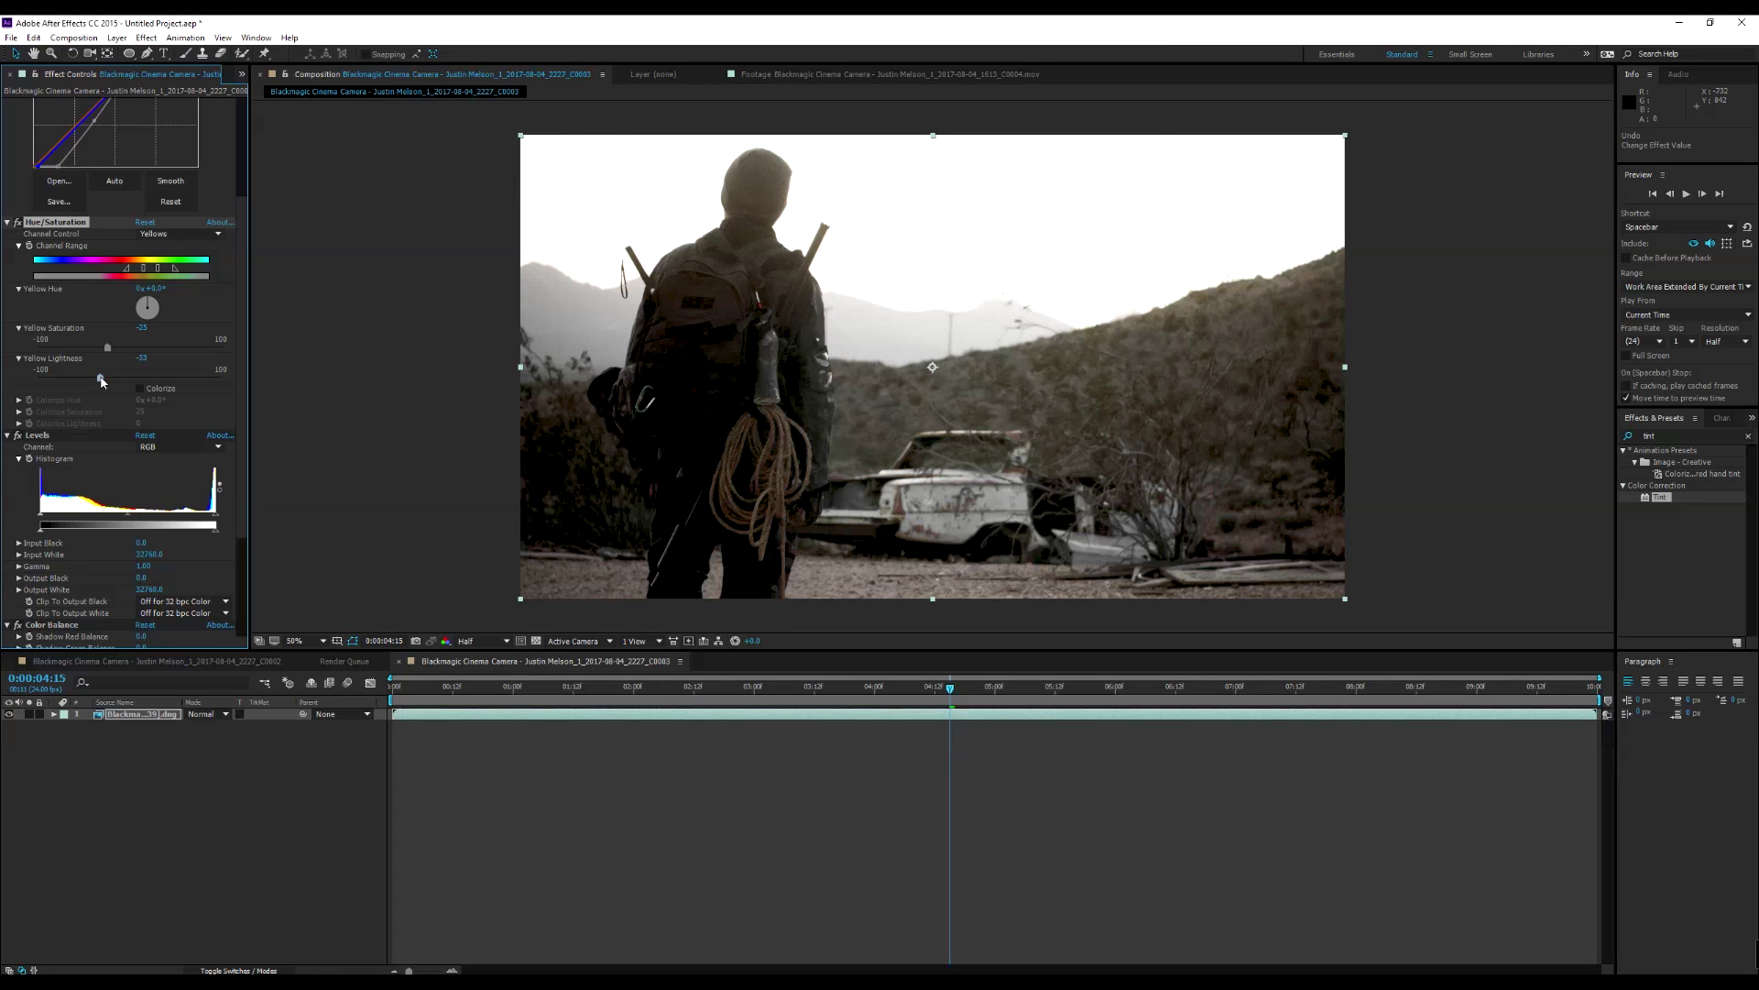
pyautogui.click(120, 378)
# In the Reds channel of Hue/Saturation, raise the saturation to about 19 and lower the lightness to about -33.
pyautogui.click(163, 235)
pyautogui.click(172, 265)
pyautogui.moveTo(153, 349)
pyautogui.mouseDown()
pyautogui.moveTo(256, 357)
pyautogui.moveTo(117, 352)
pyautogui.moveTo(148, 353)
pyautogui.mouseUp()
pyautogui.click(89, 379)
pyautogui.click(101, 377)
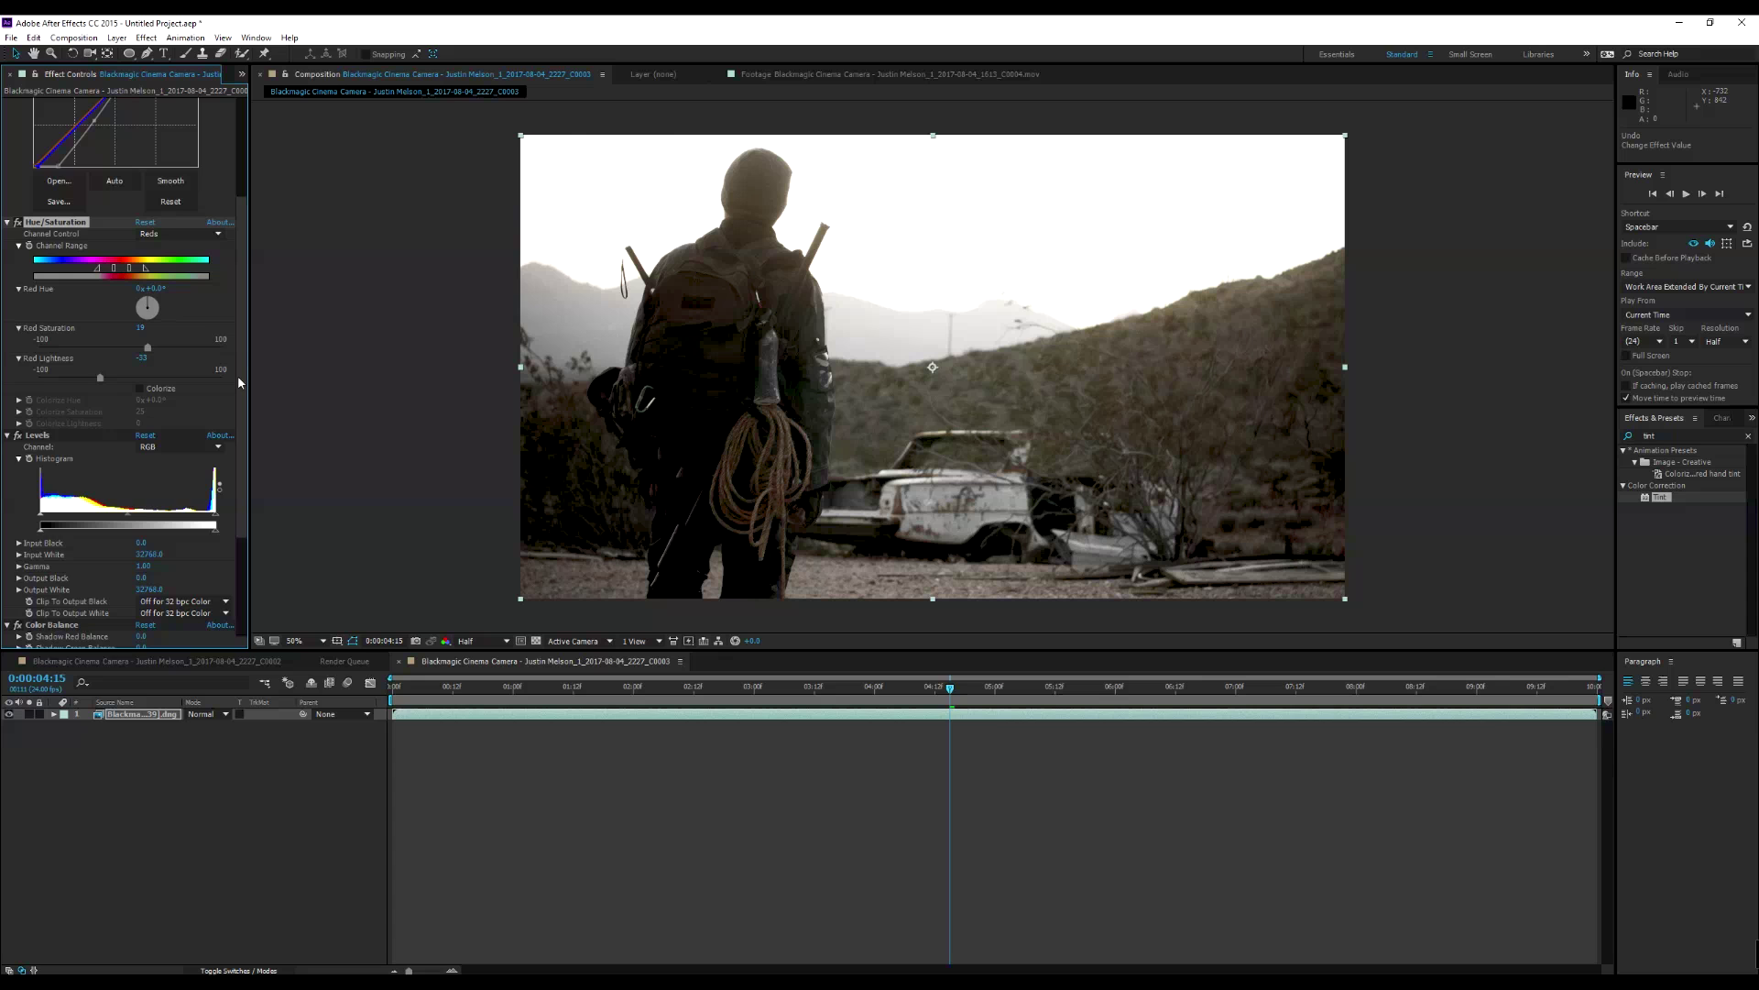
# Check the grade at other frames and darken the image in Levels with Input Black about 514 and Gamma about 0.93.
pyautogui.scroll(-2, 233, 377)
pyautogui.click(454, 685)
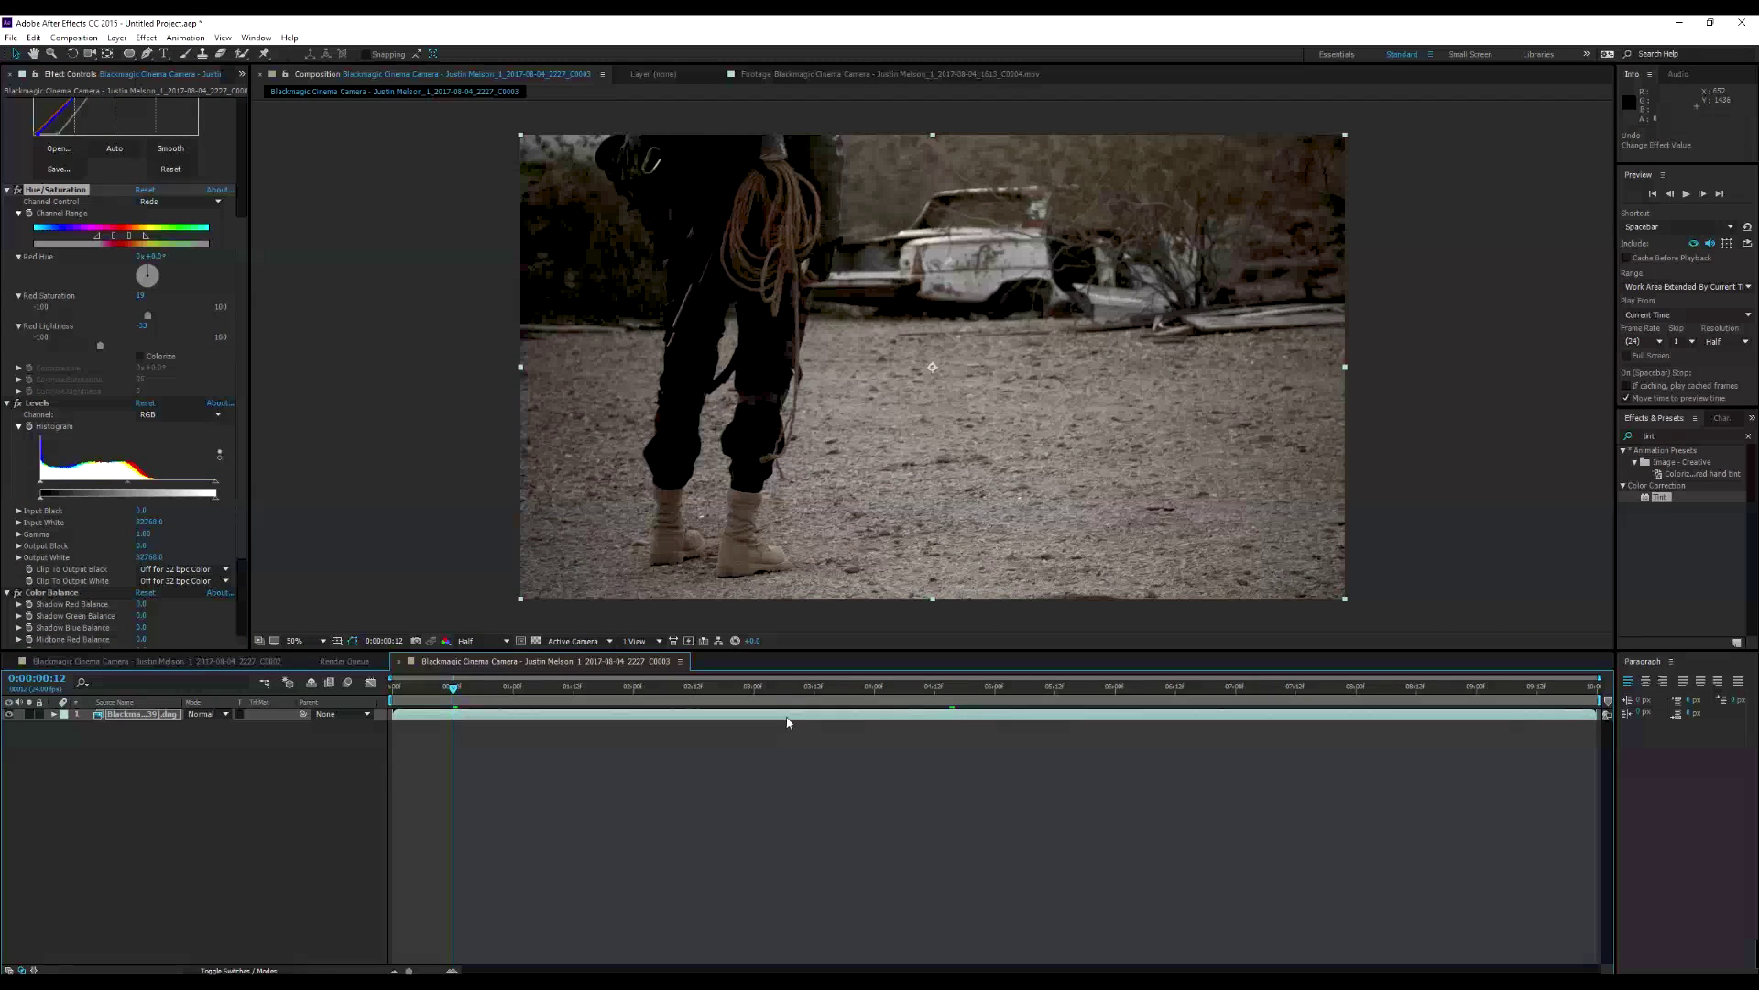
pyautogui.click(243, 465)
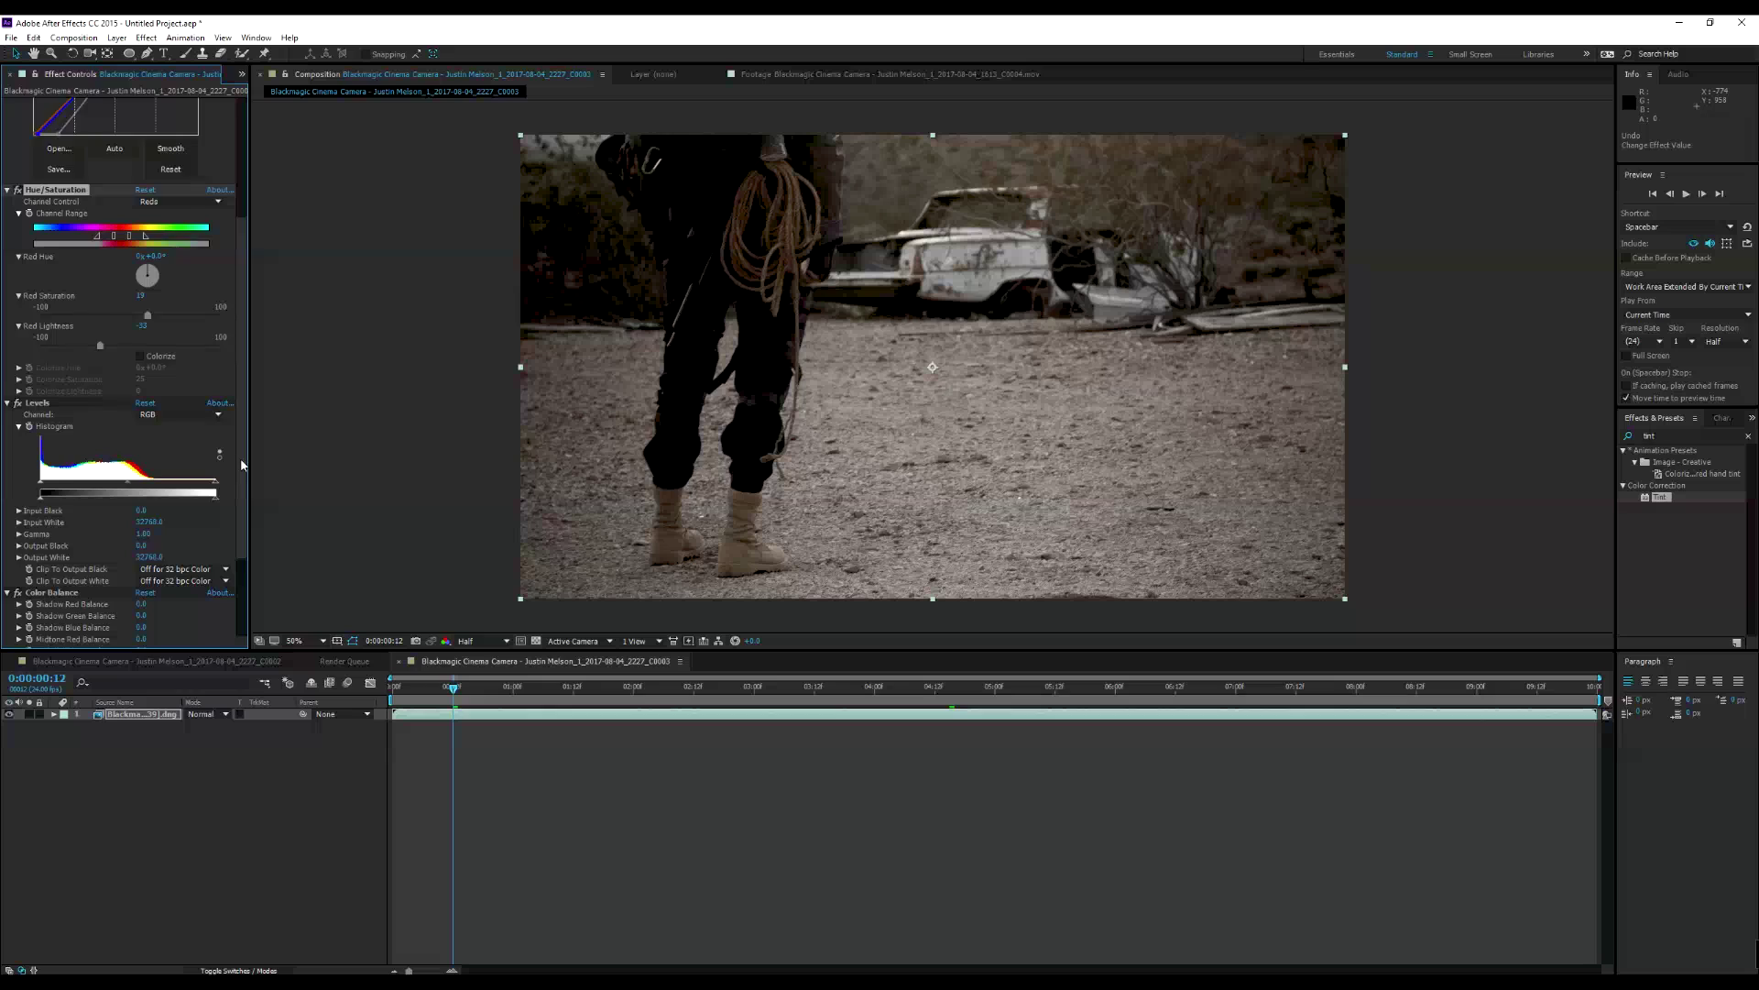
pyautogui.scroll(-4, 238, 492)
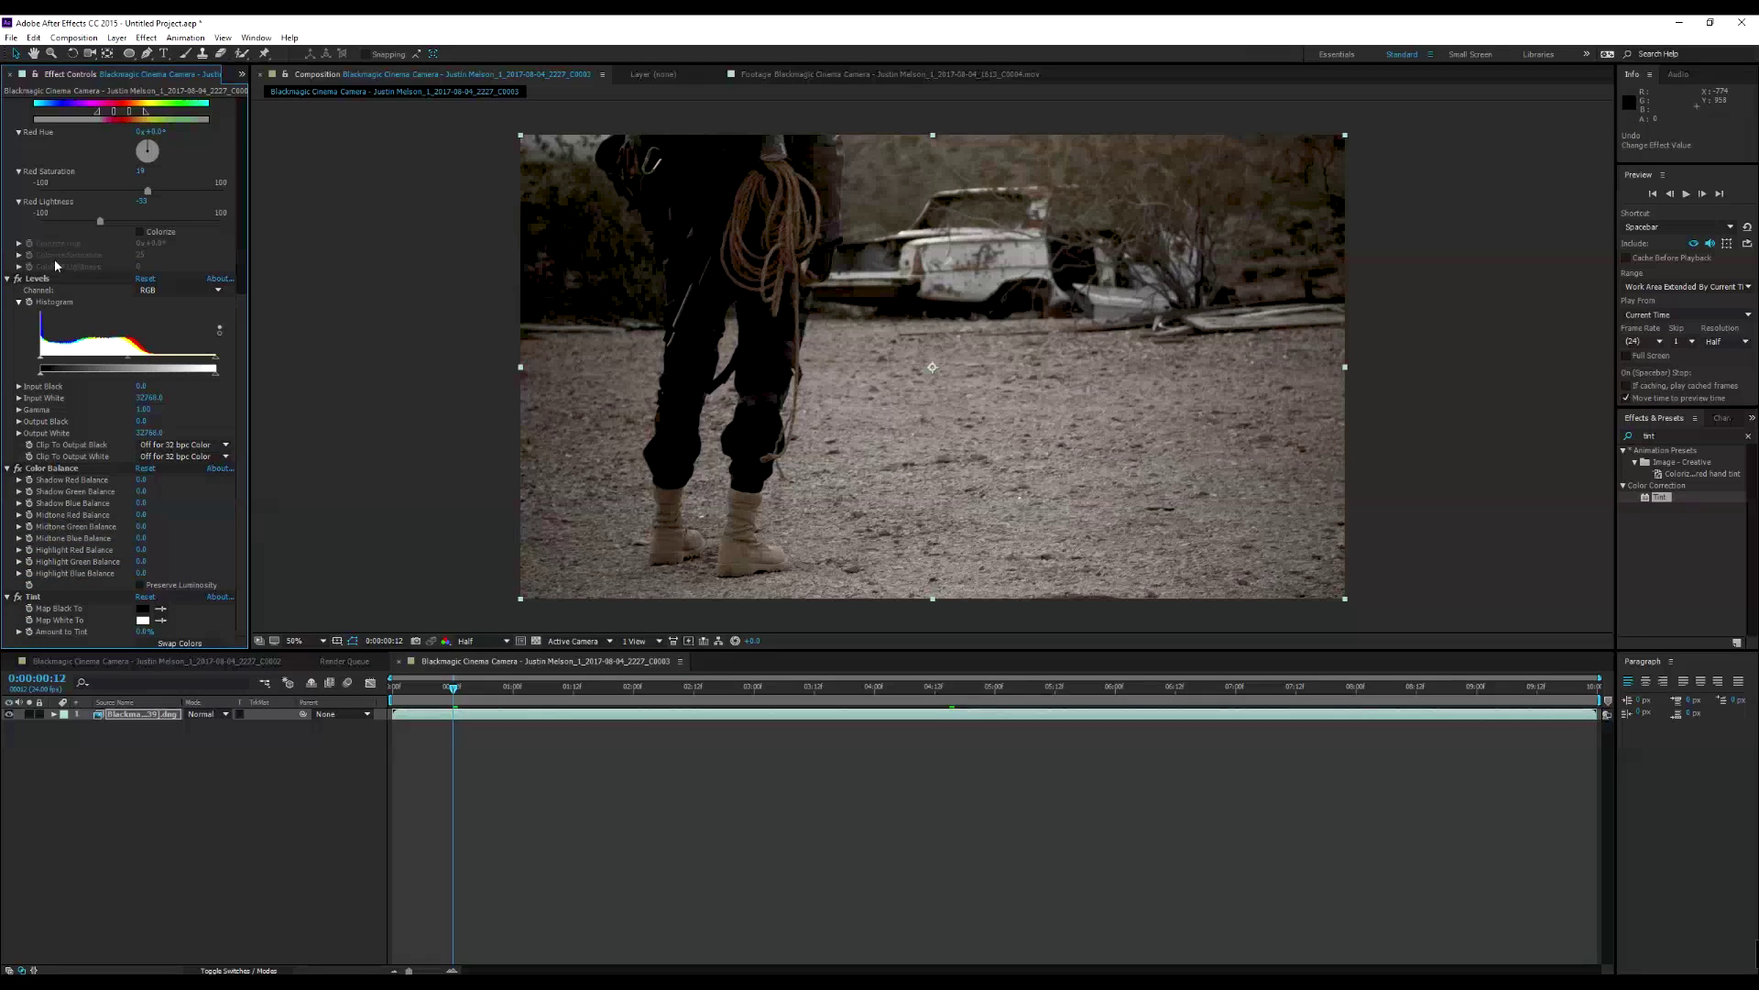
pyautogui.click(52, 279)
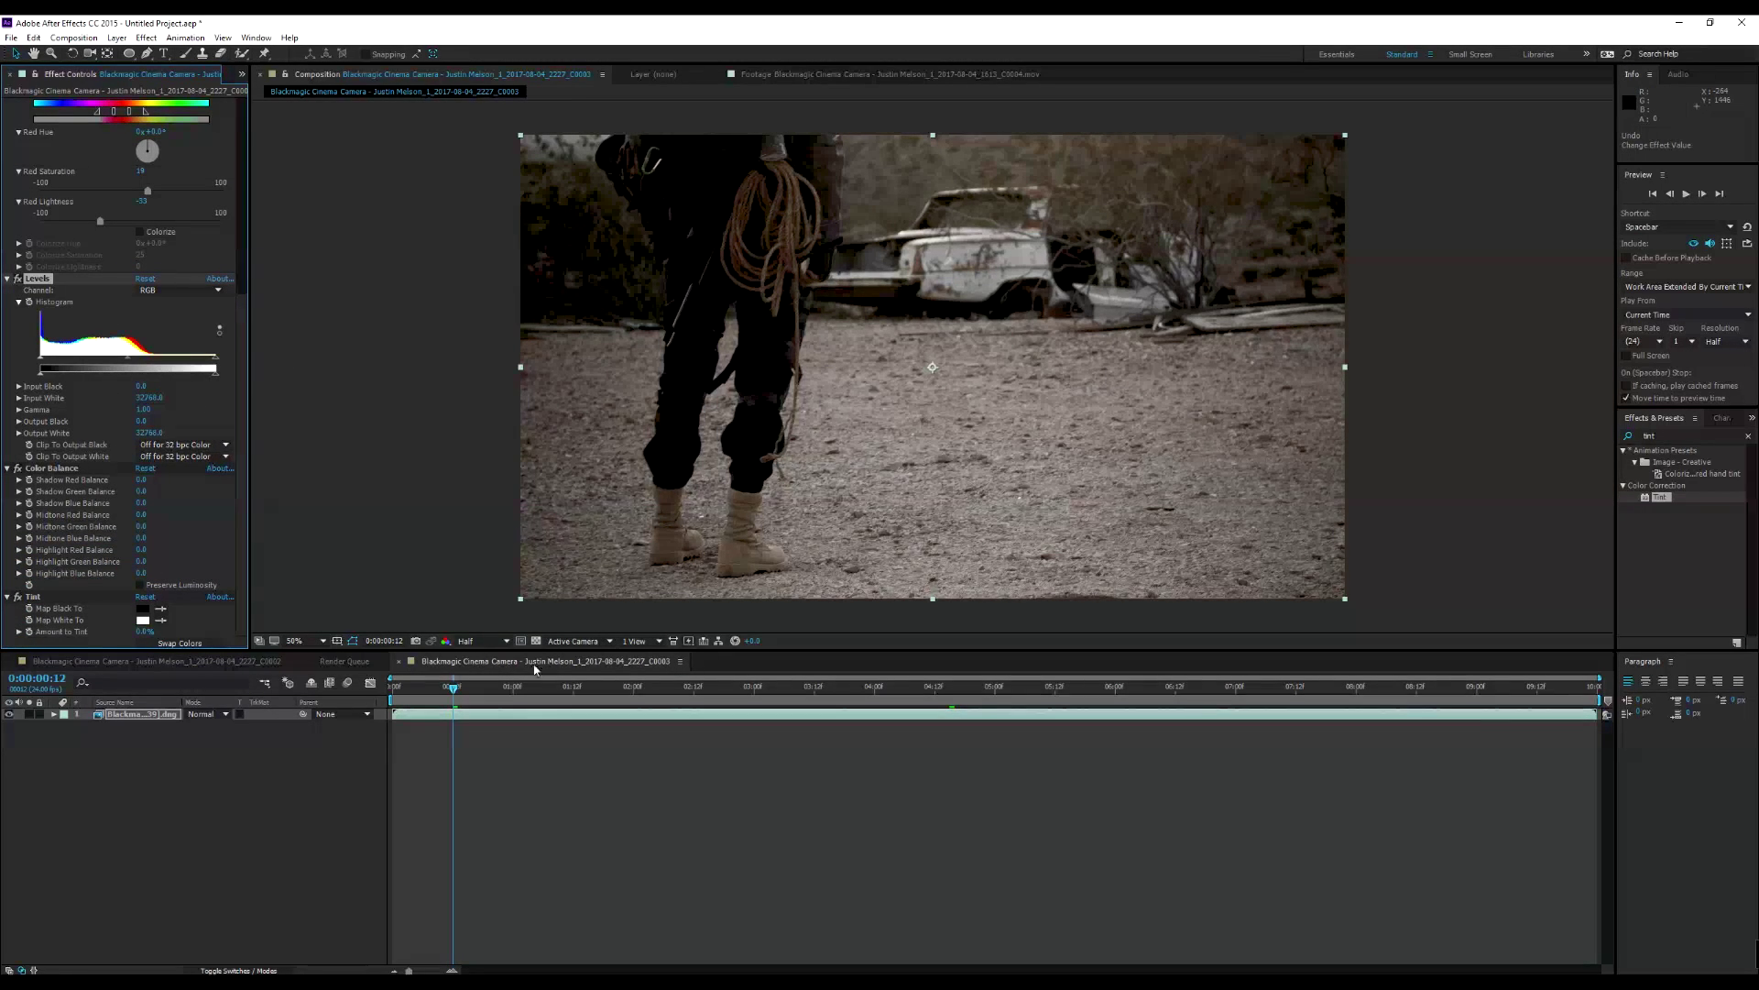
pyautogui.moveTo(743, 694); pyautogui.dragTo(959, 698)
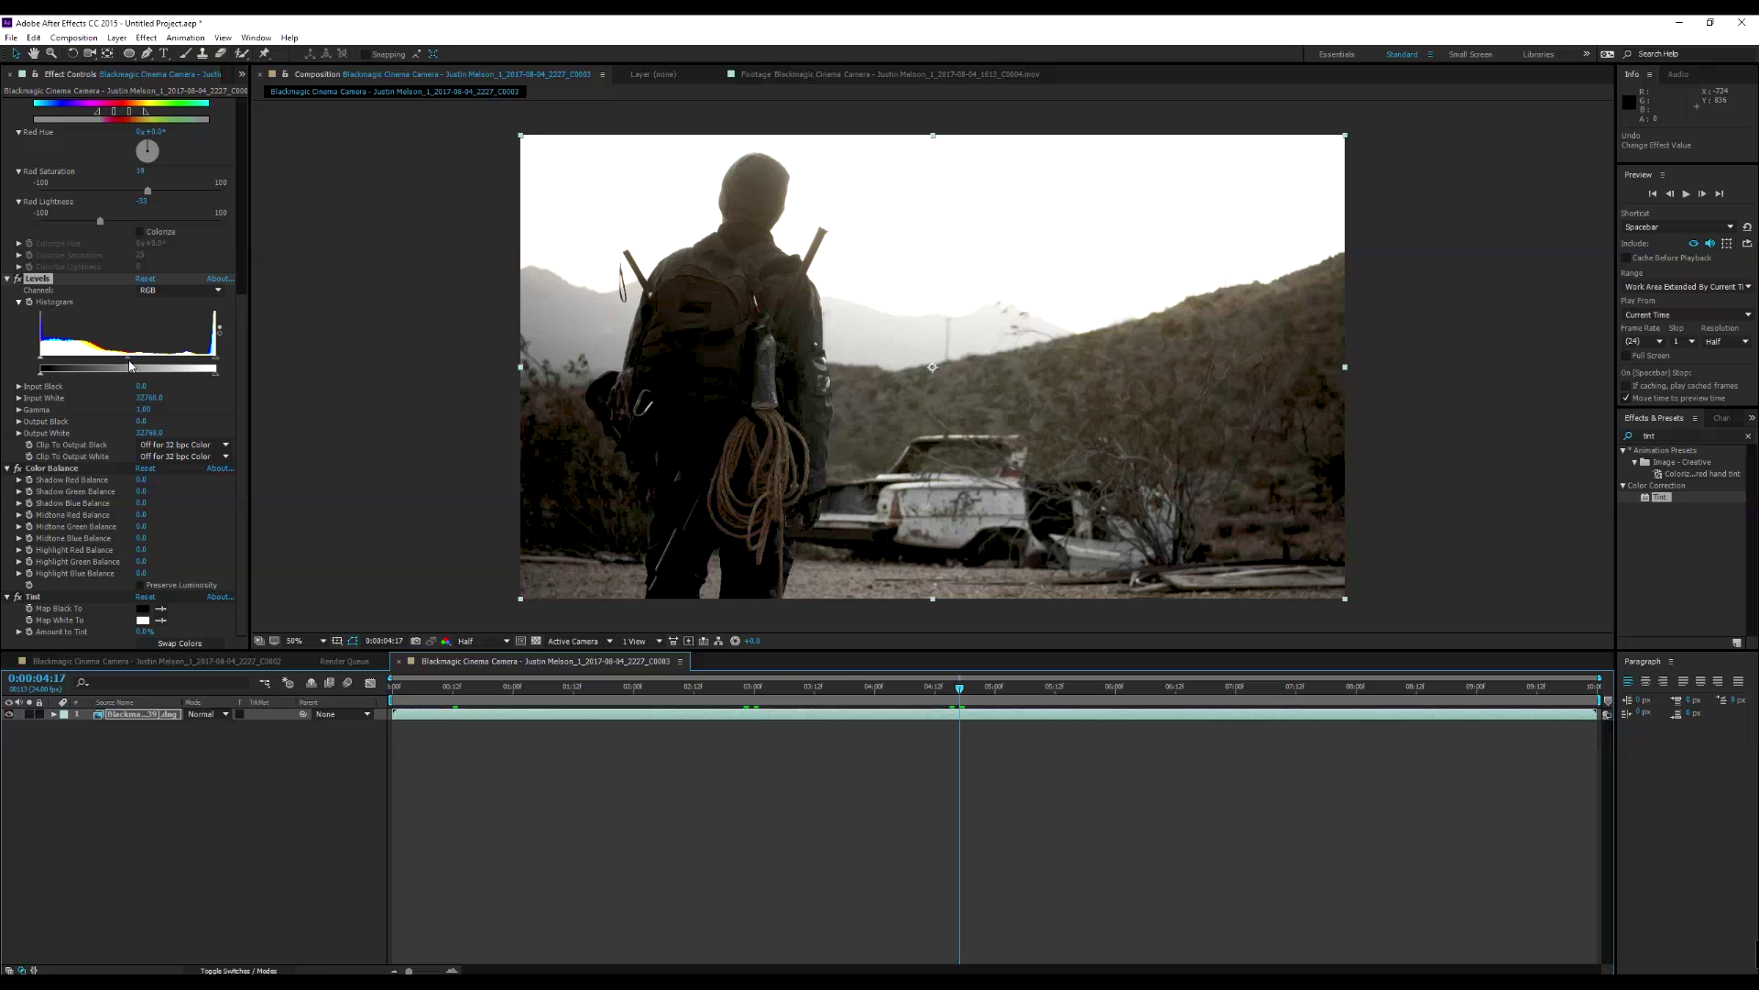
pyautogui.moveTo(131, 365); pyautogui.dragTo(131, 372)
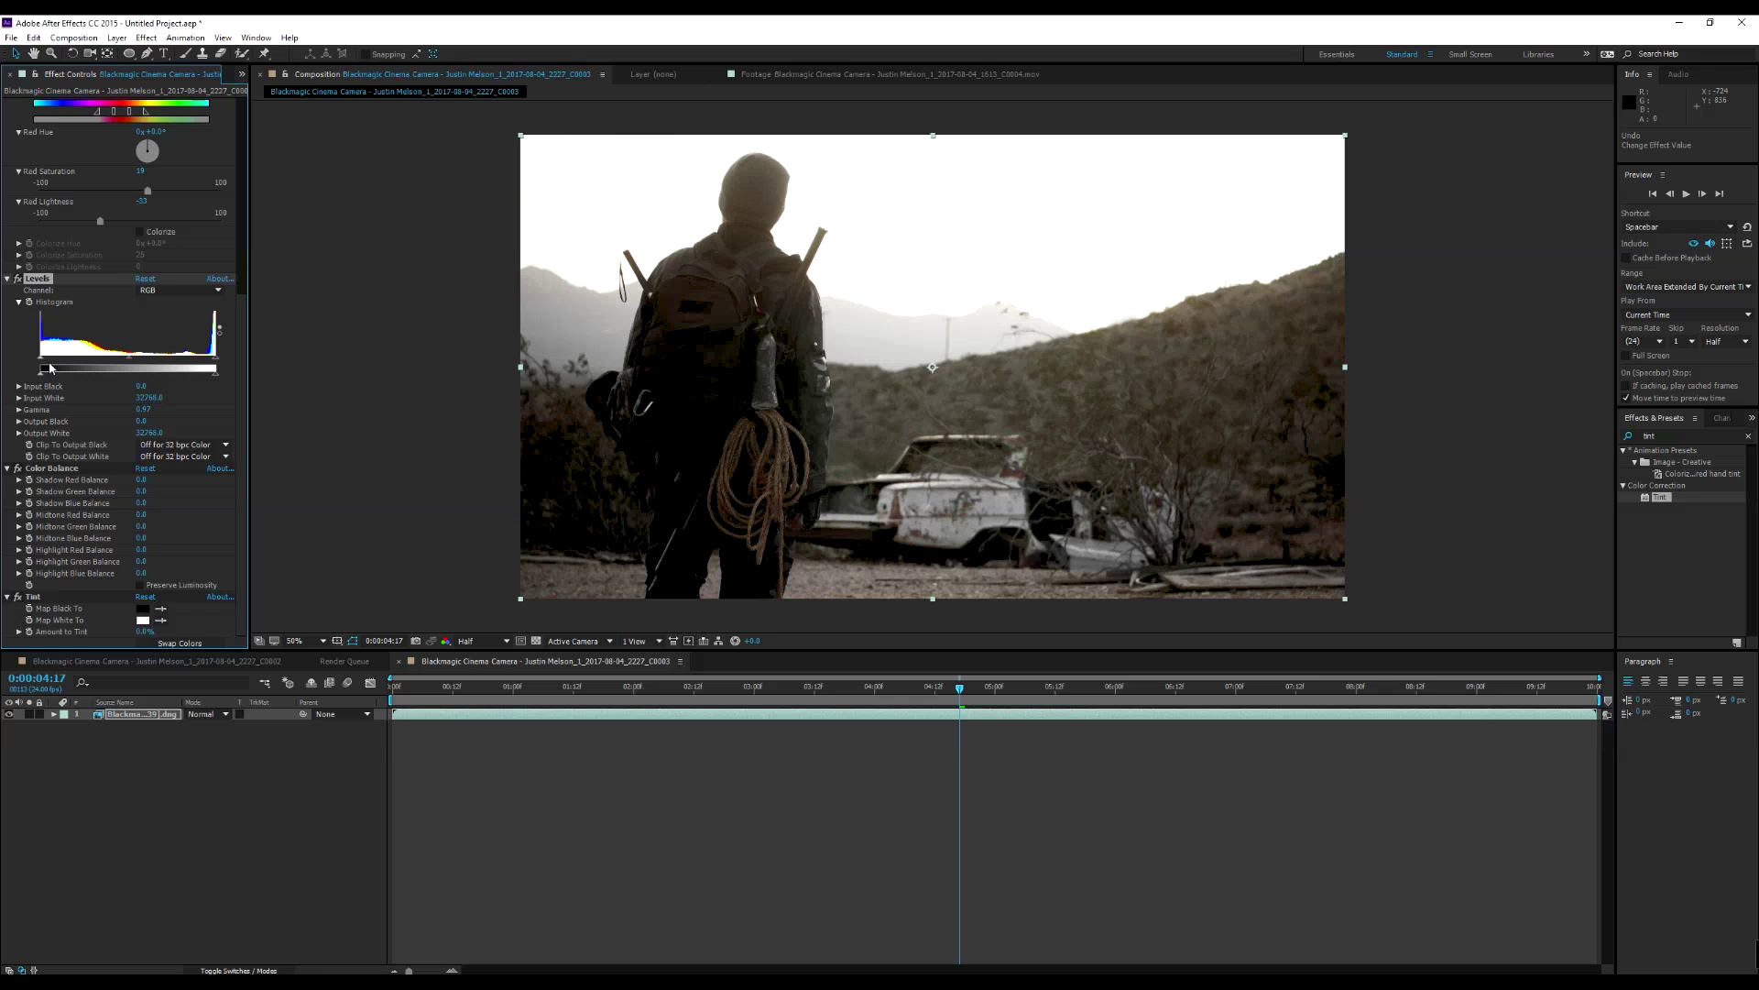
pyautogui.moveTo(42, 364); pyautogui.dragTo(47, 366)
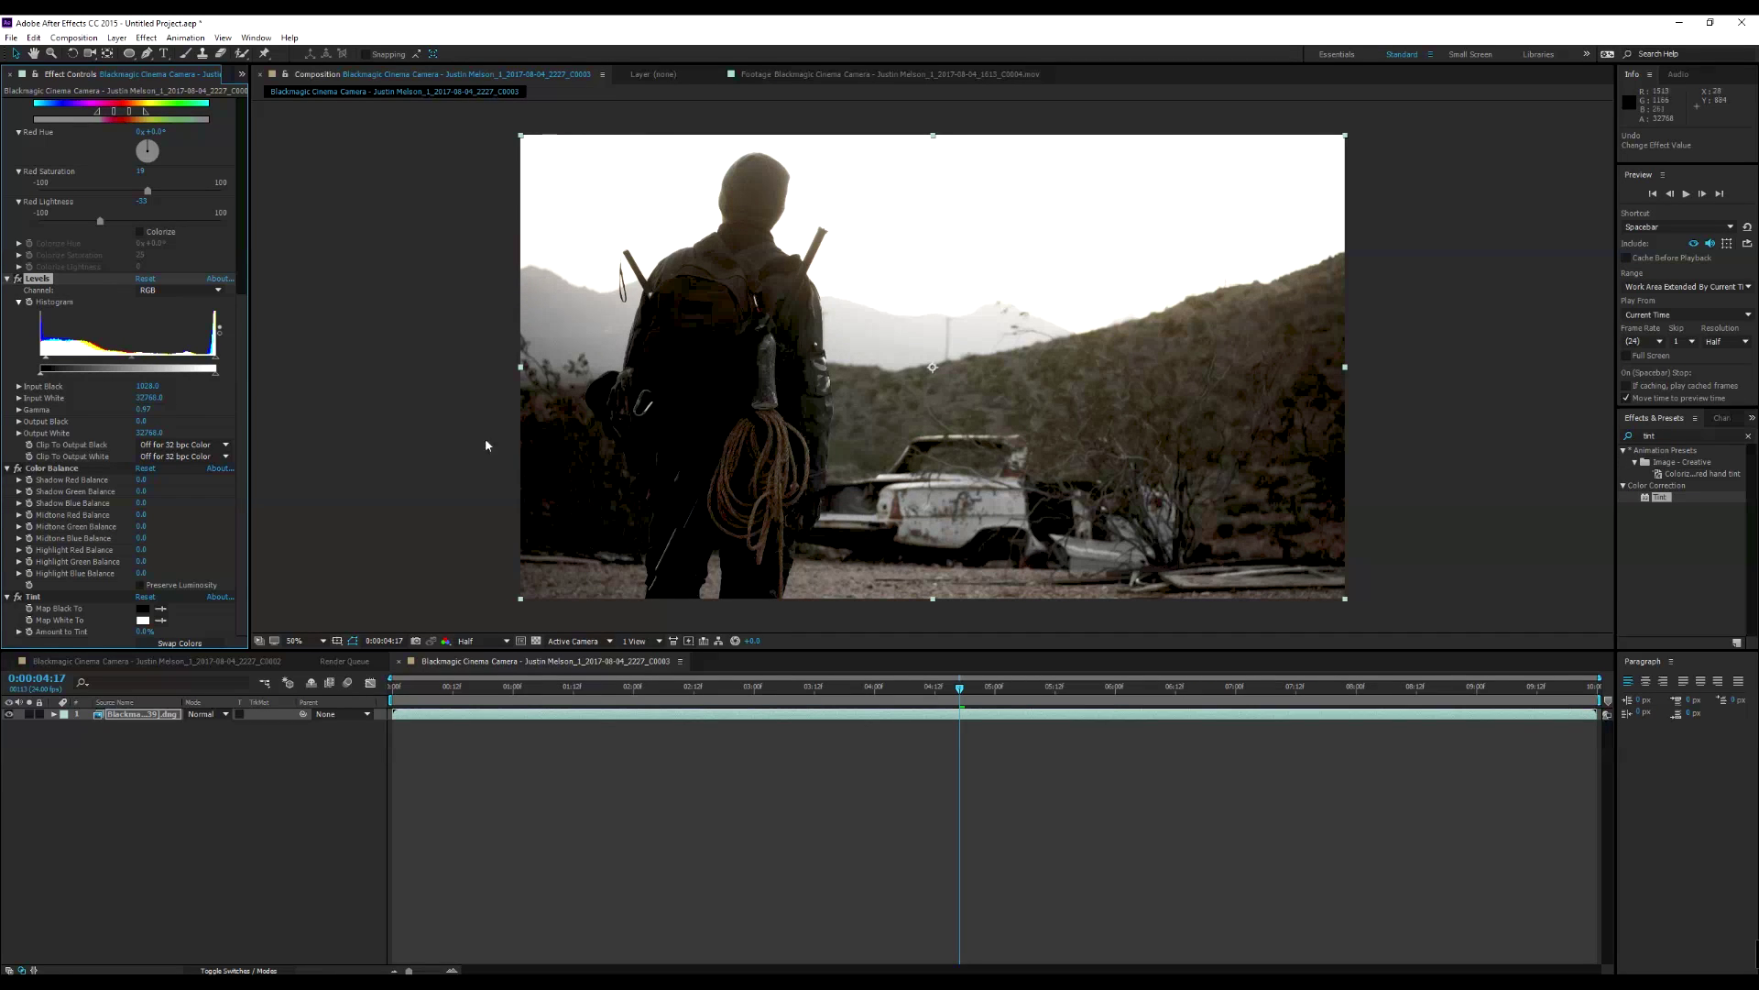
pyautogui.moveTo(49, 364); pyautogui.dragTo(45, 365)
pyautogui.moveTo(215, 369); pyautogui.dragTo(218, 363)
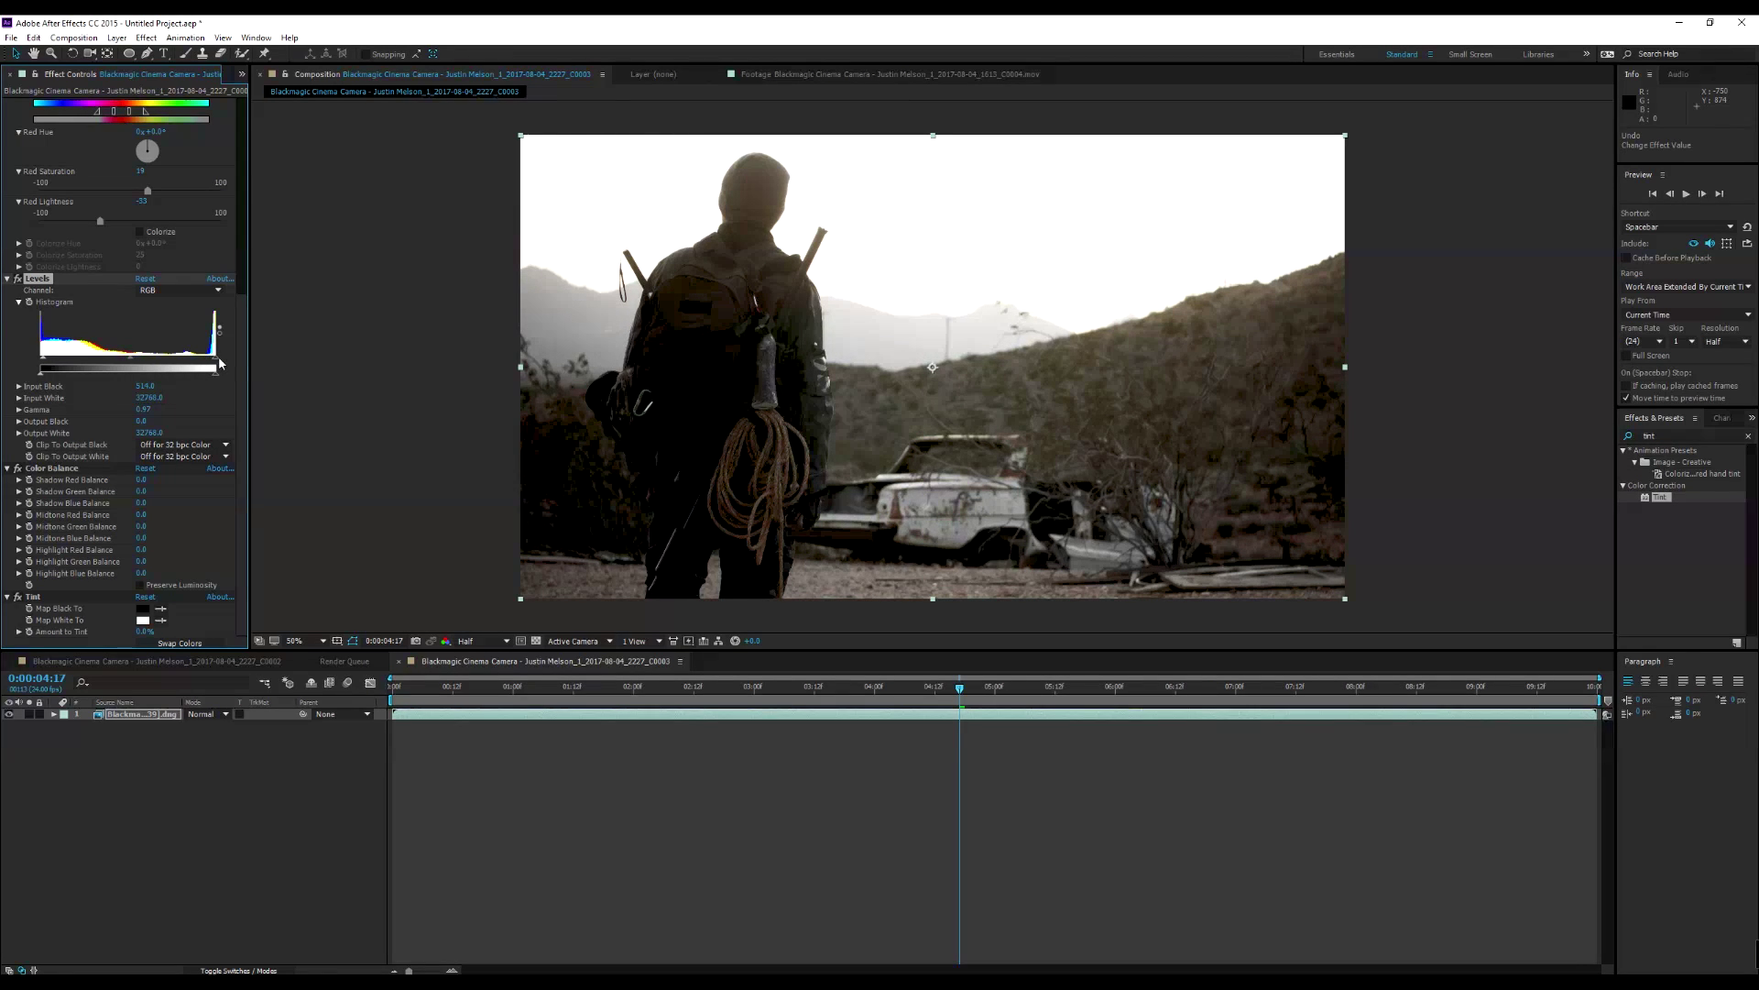
pyautogui.moveTo(132, 363); pyautogui.dragTo(132, 359)
# In Color Balance, lower the highlight and midtone blue and raise the shadow blue slightly, undoing an extreme midtone red boost.
pyautogui.moveTo(141, 573); pyautogui.dragTo(129, 575)
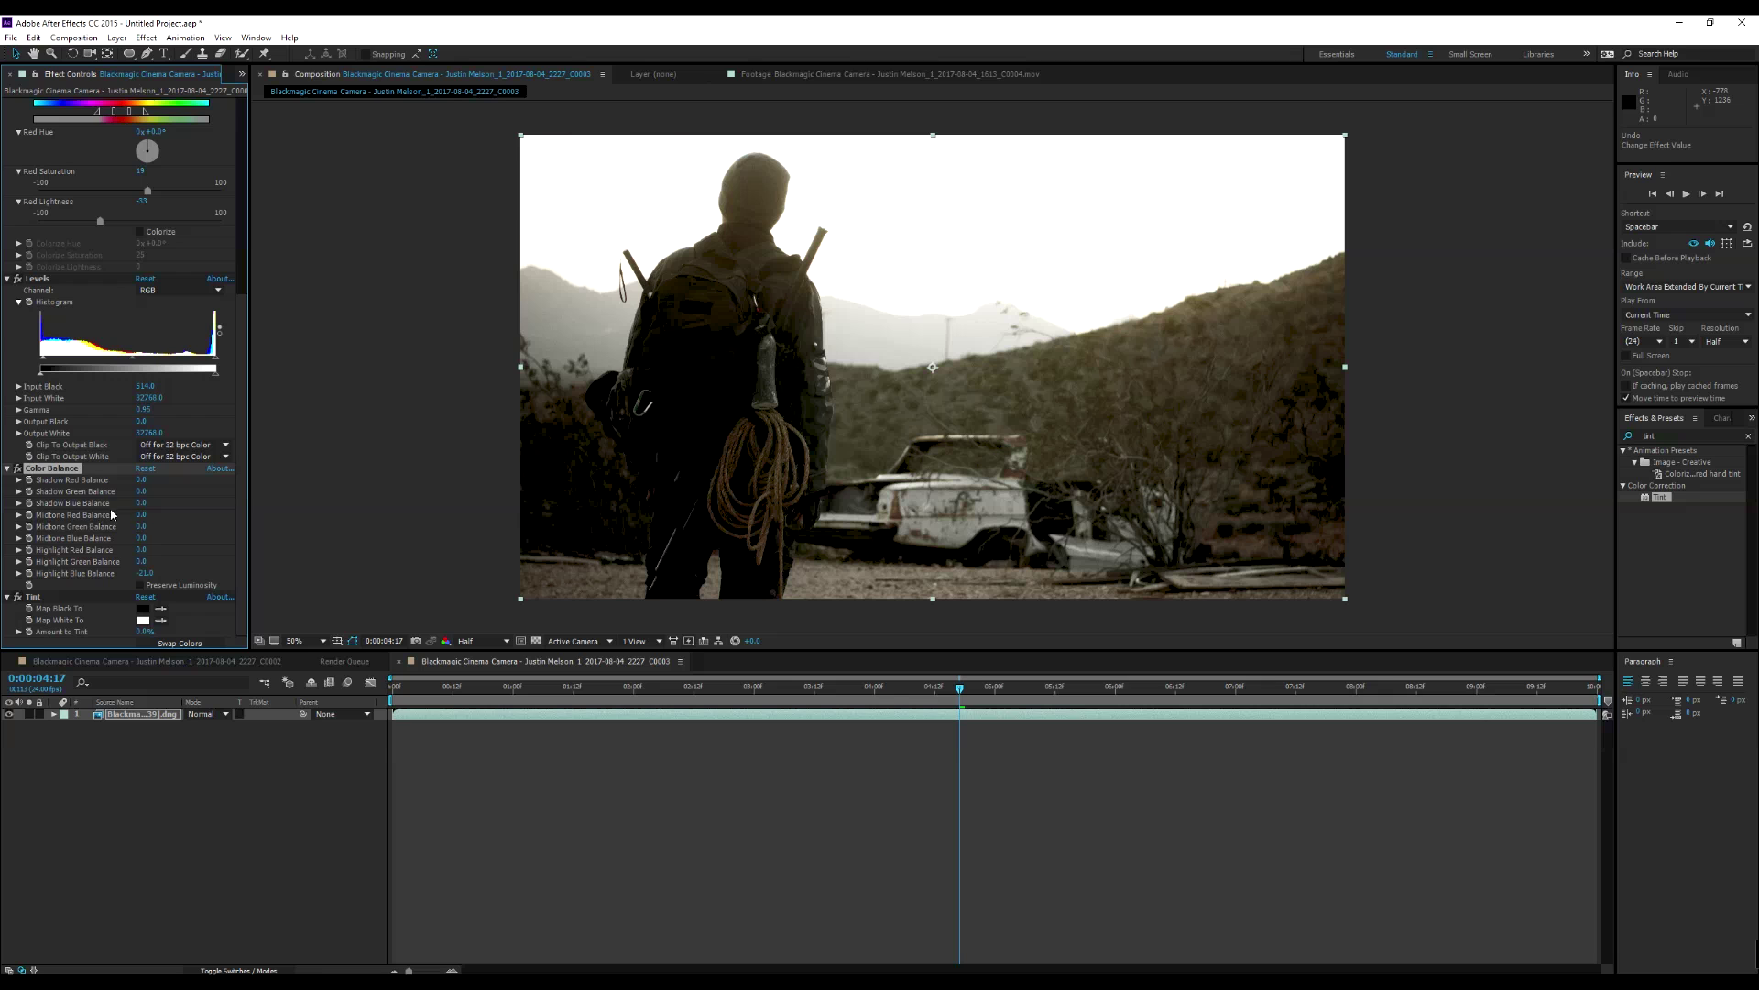
pyautogui.moveTo(142, 502)
pyautogui.mouseDown()
pyautogui.moveTo(125, 506)
pyautogui.moveTo(156, 508)
pyautogui.mouseUp()
pyautogui.moveTo(137, 541); pyautogui.dragTo(129, 537)
pyautogui.click(160, 530)
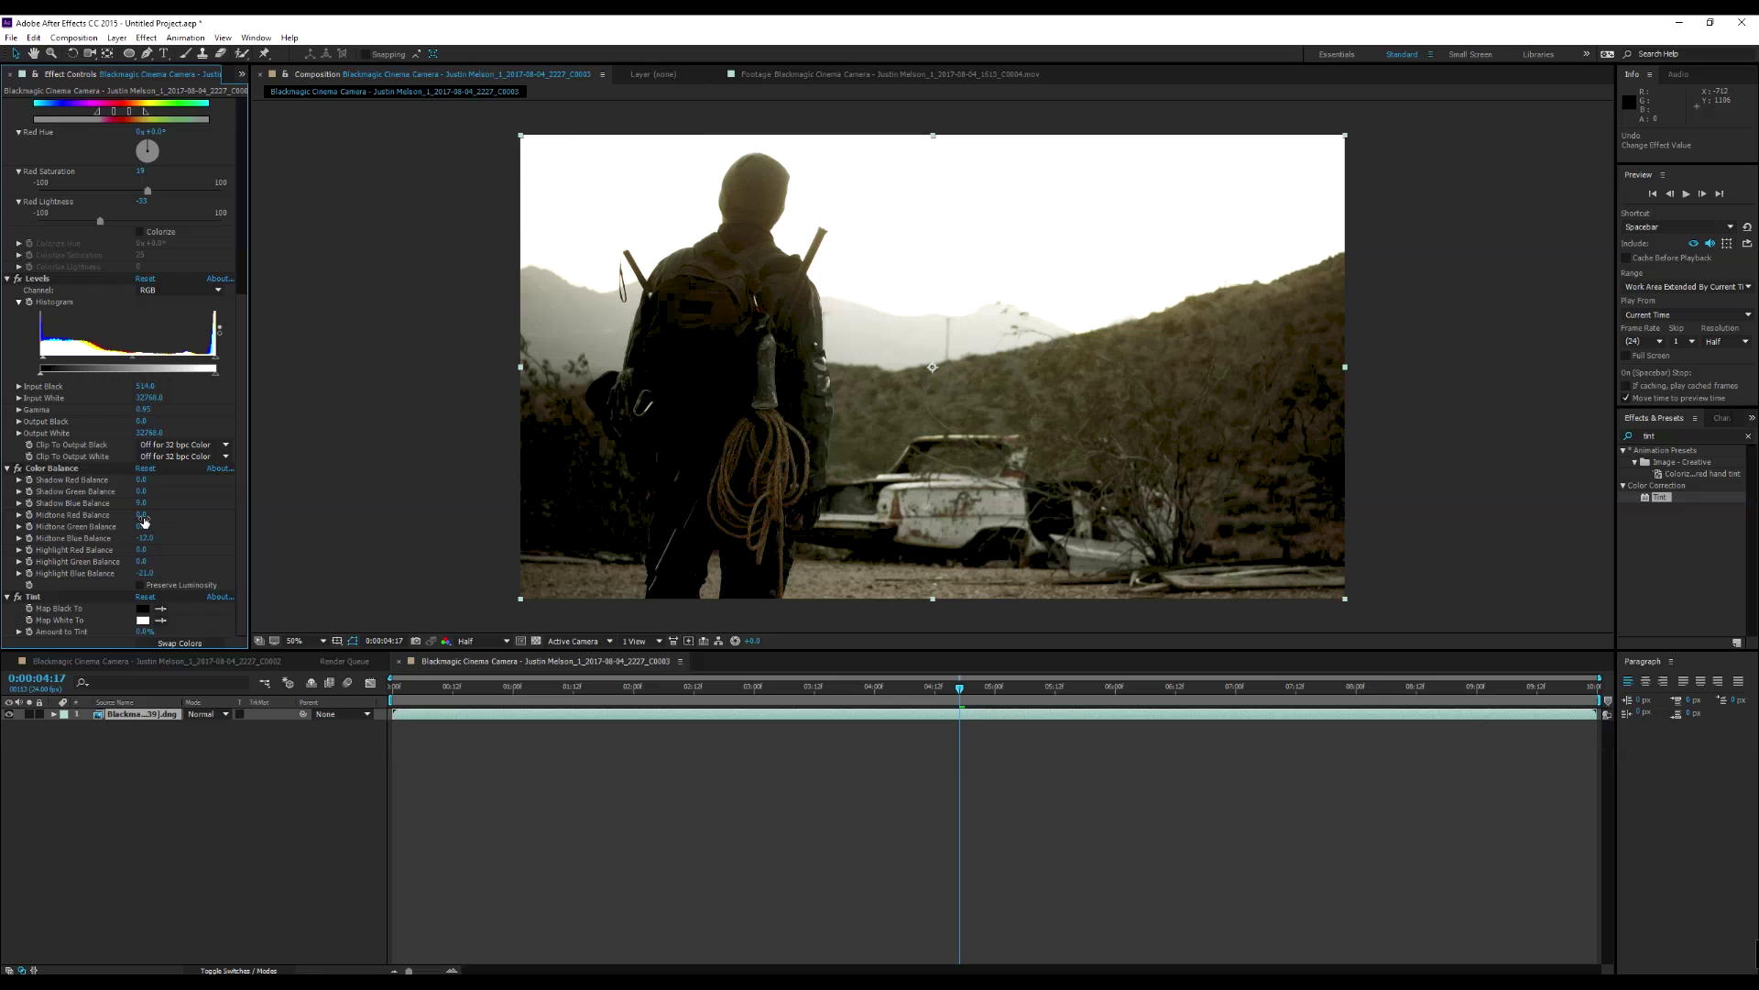
pyautogui.moveTo(144, 521); pyautogui.dragTo(744, 497)
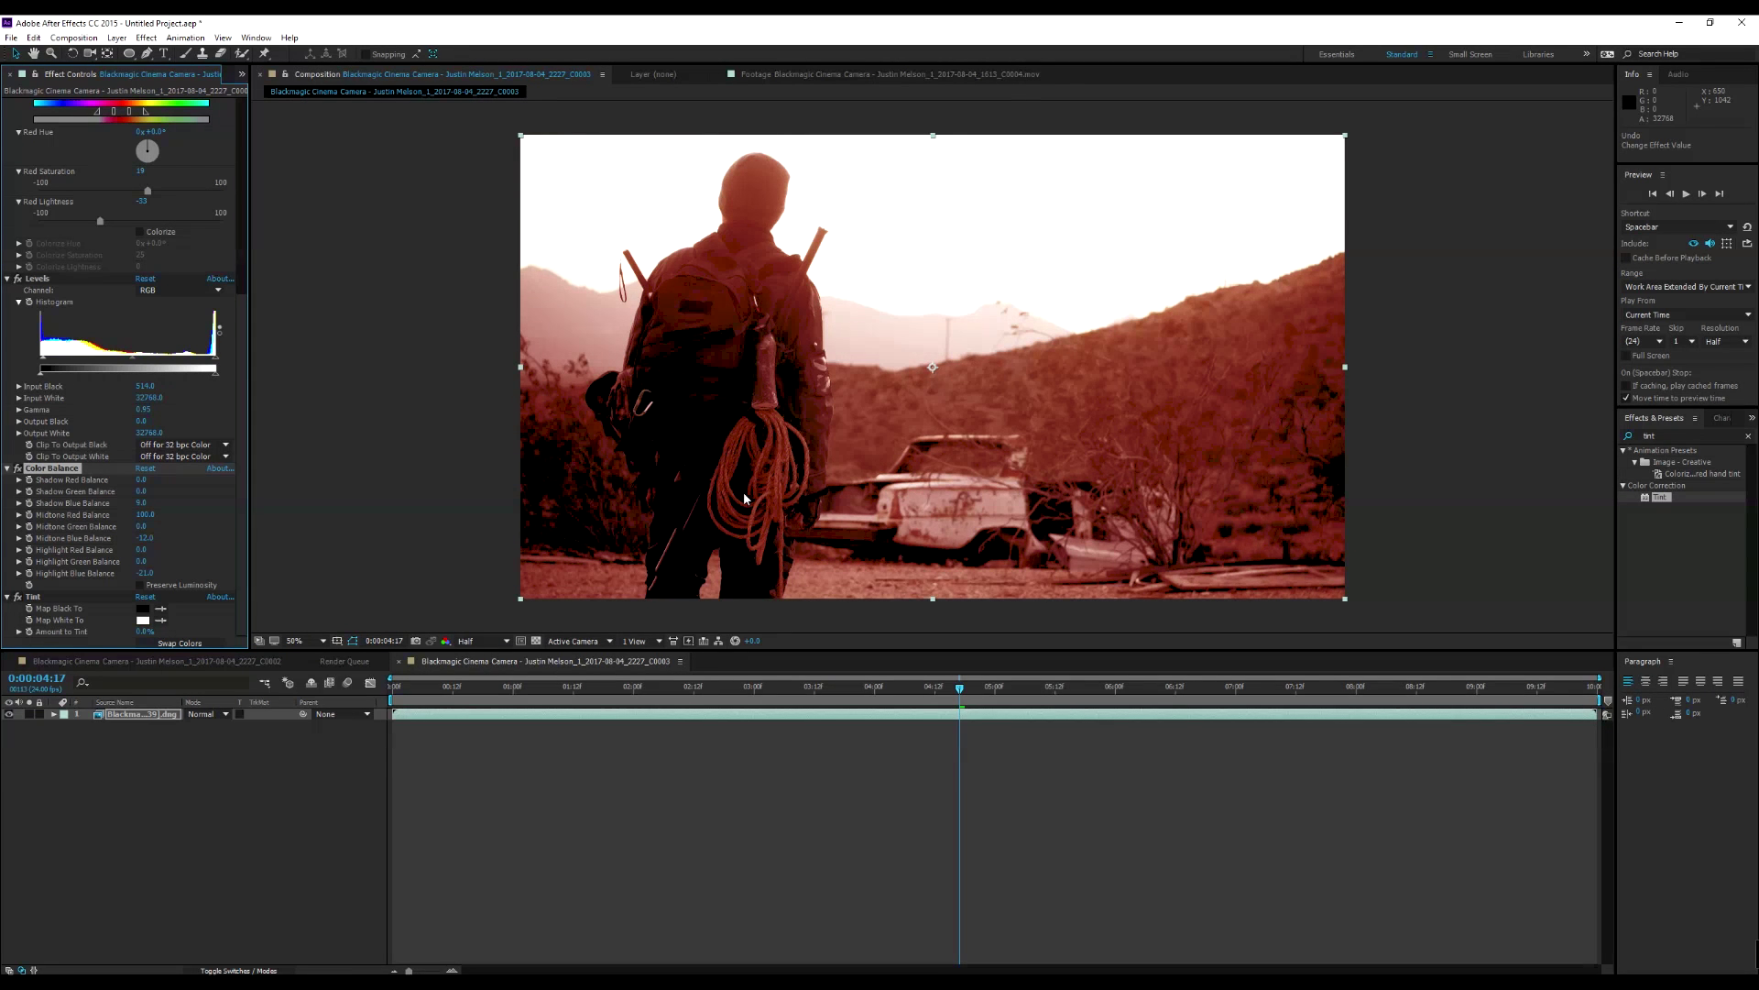
pyautogui.hotkey('ctrl', 'z')
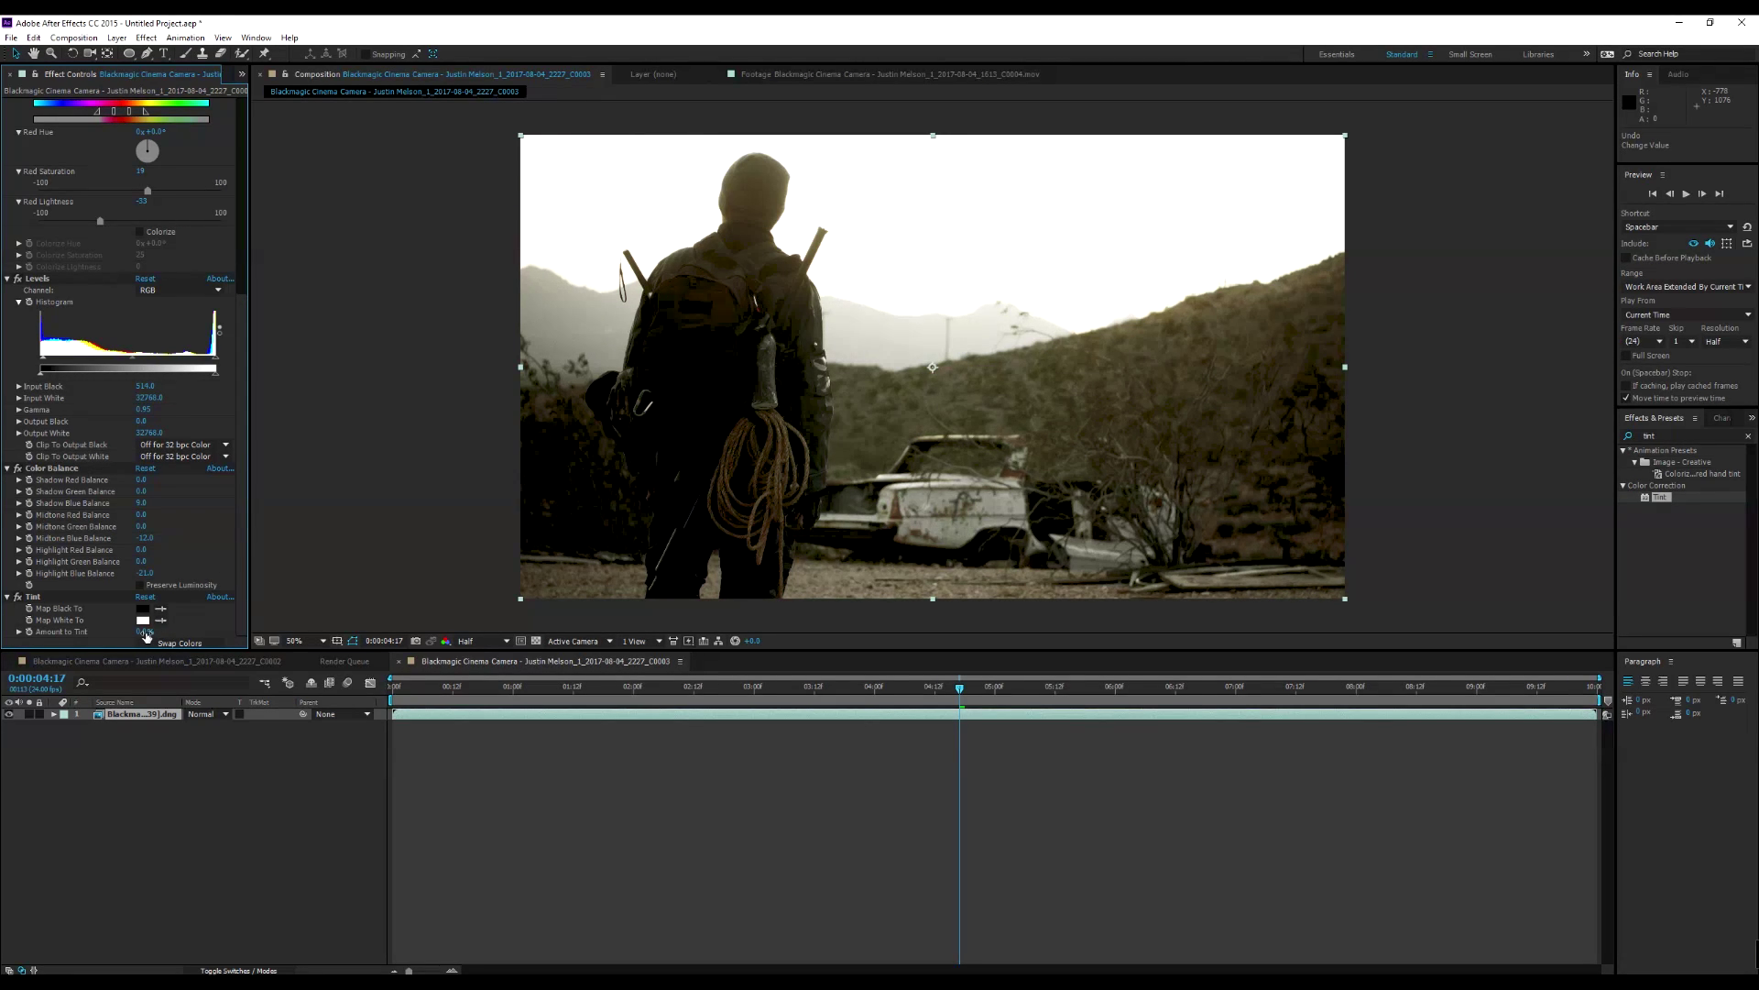
# Raise the Tint effect's Amount to Tint to about 37% and deselect the layer.
pyautogui.moveTo(145, 632); pyautogui.dragTo(156, 630)
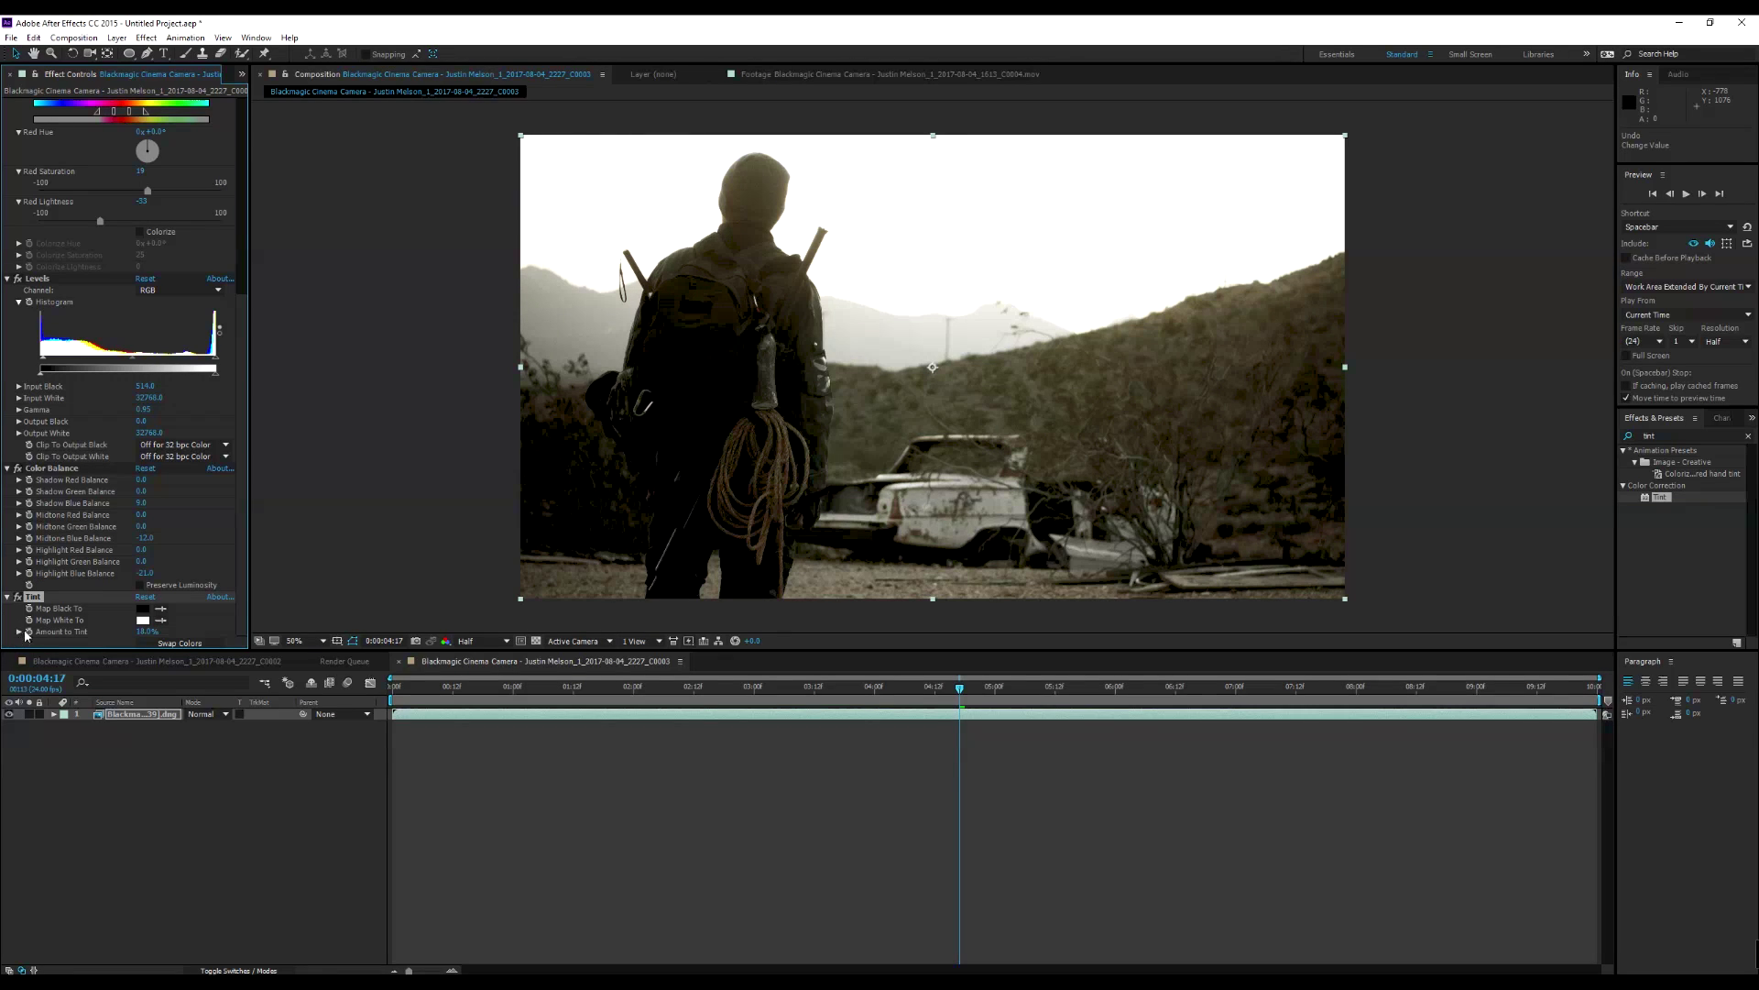
pyautogui.moveTo(146, 631); pyautogui.dragTo(158, 630)
pyautogui.click(177, 852)
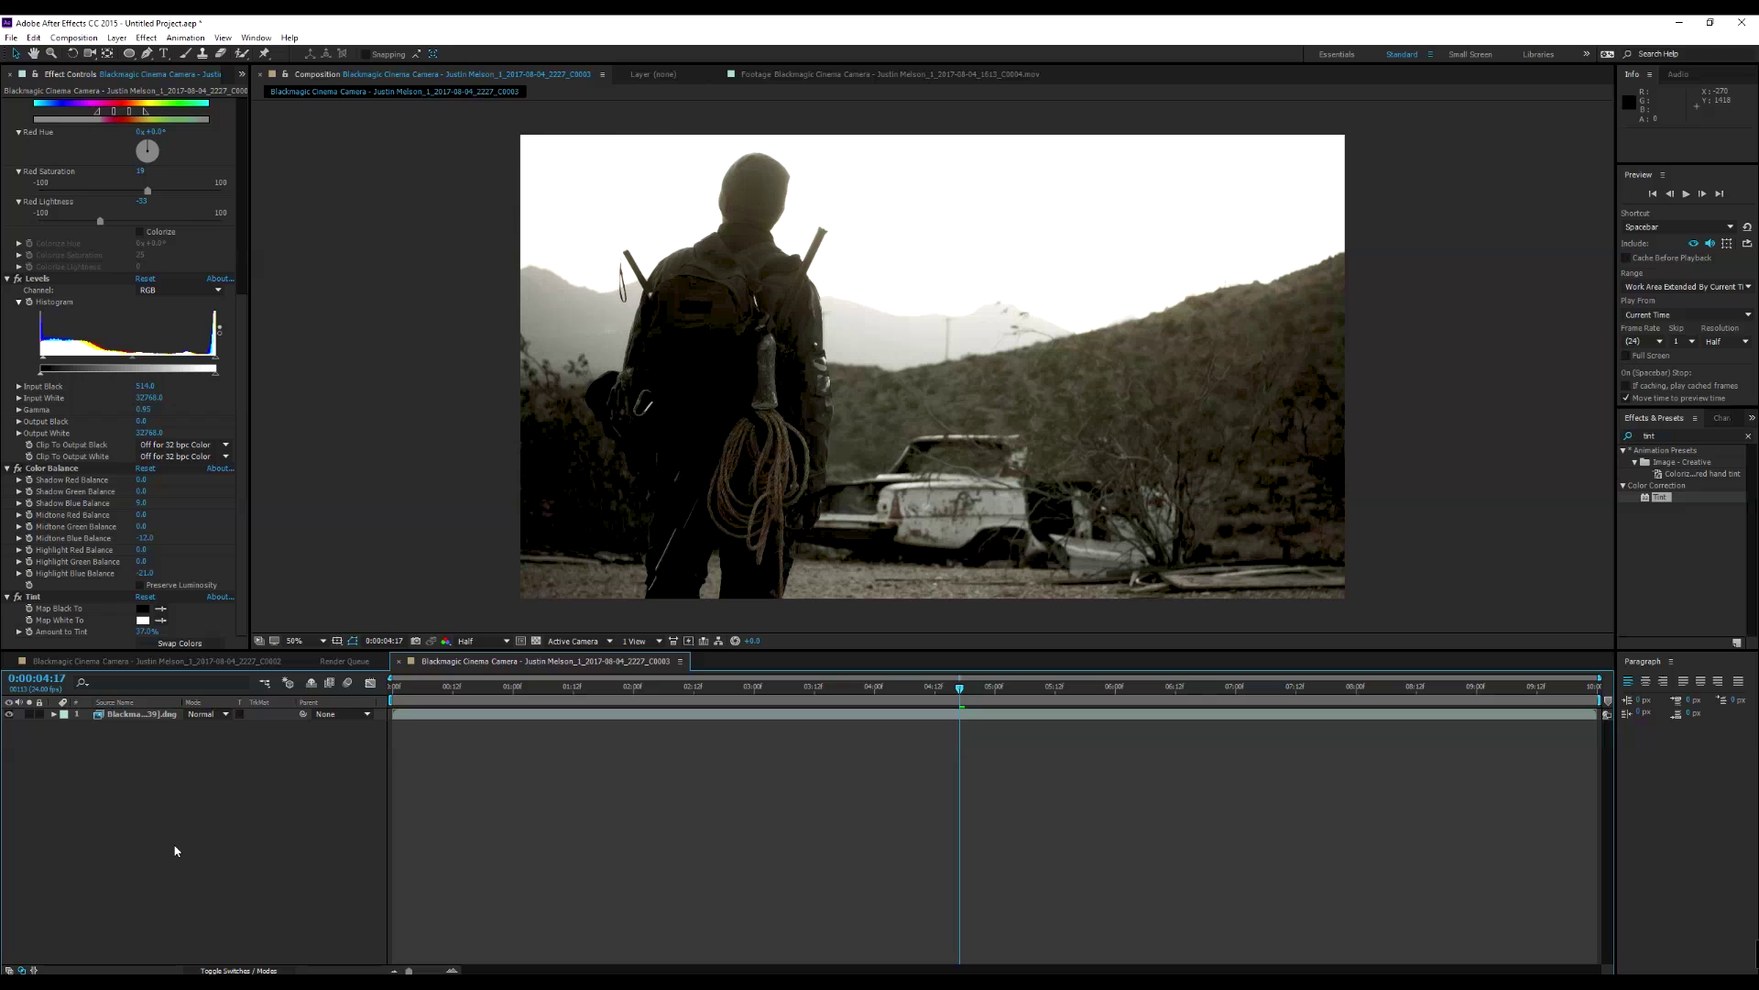
# Add a comp-sized black solid with a full-frame elliptical mask set to Subtract.
pyautogui.hotkey('ctrl', 'y')
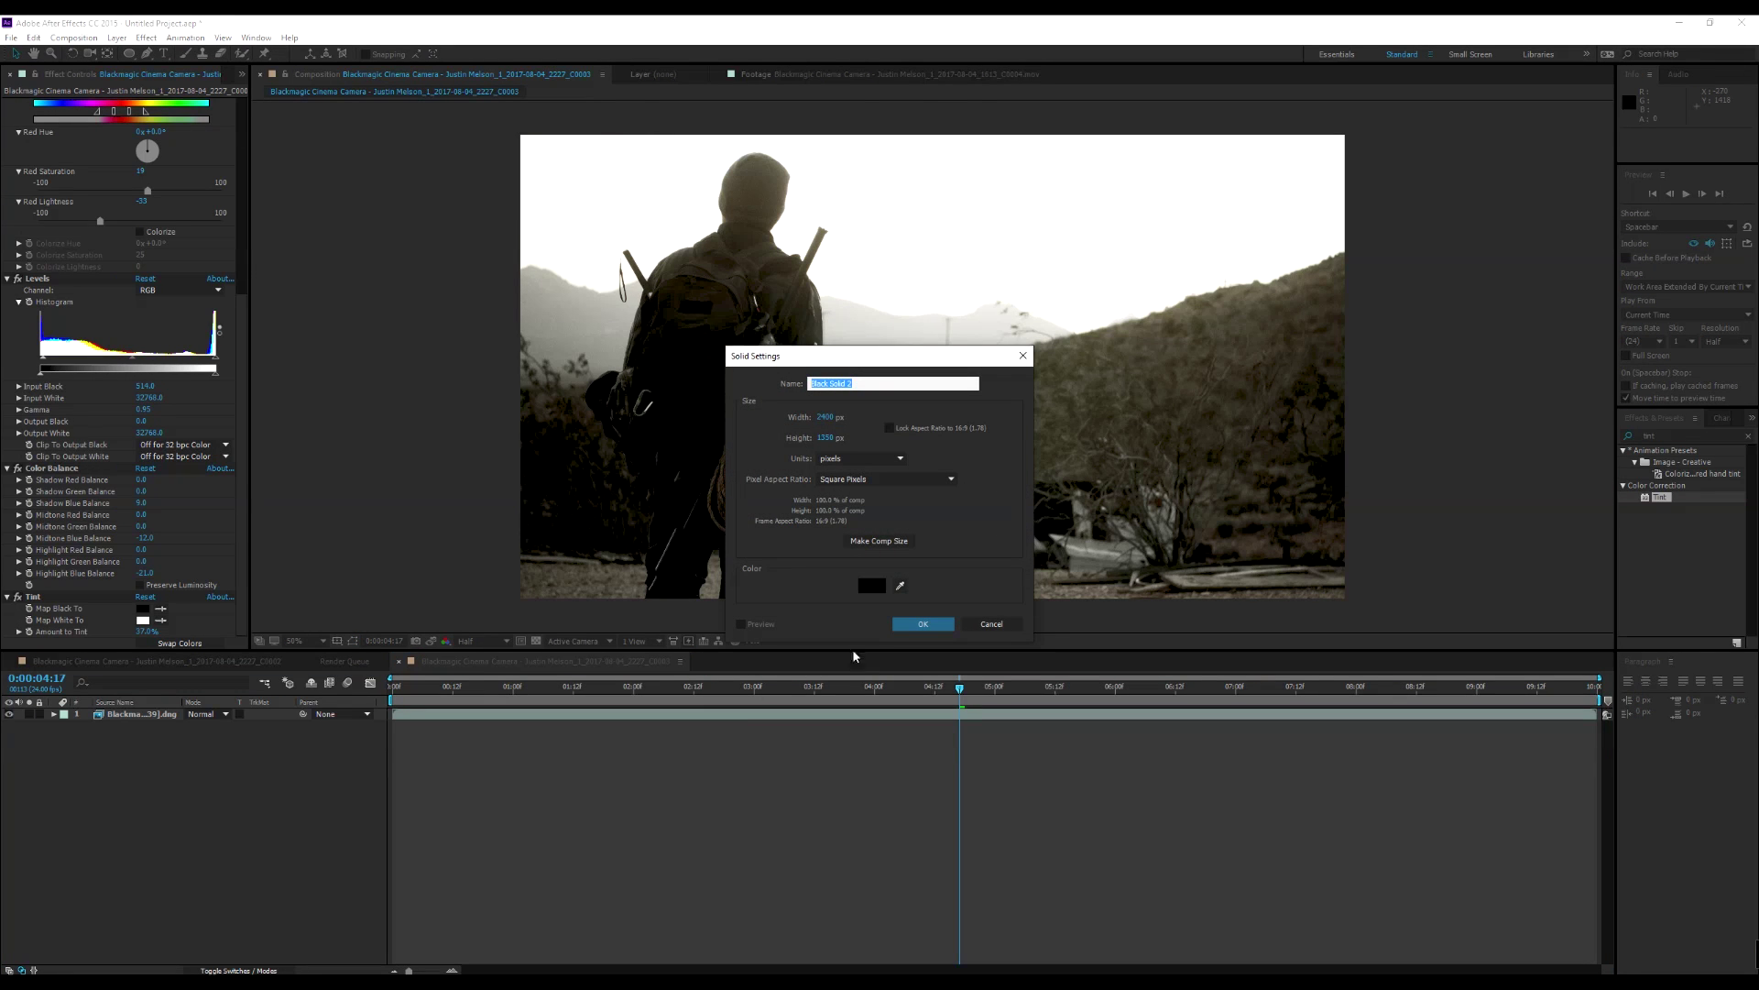
pyautogui.click(922, 624)
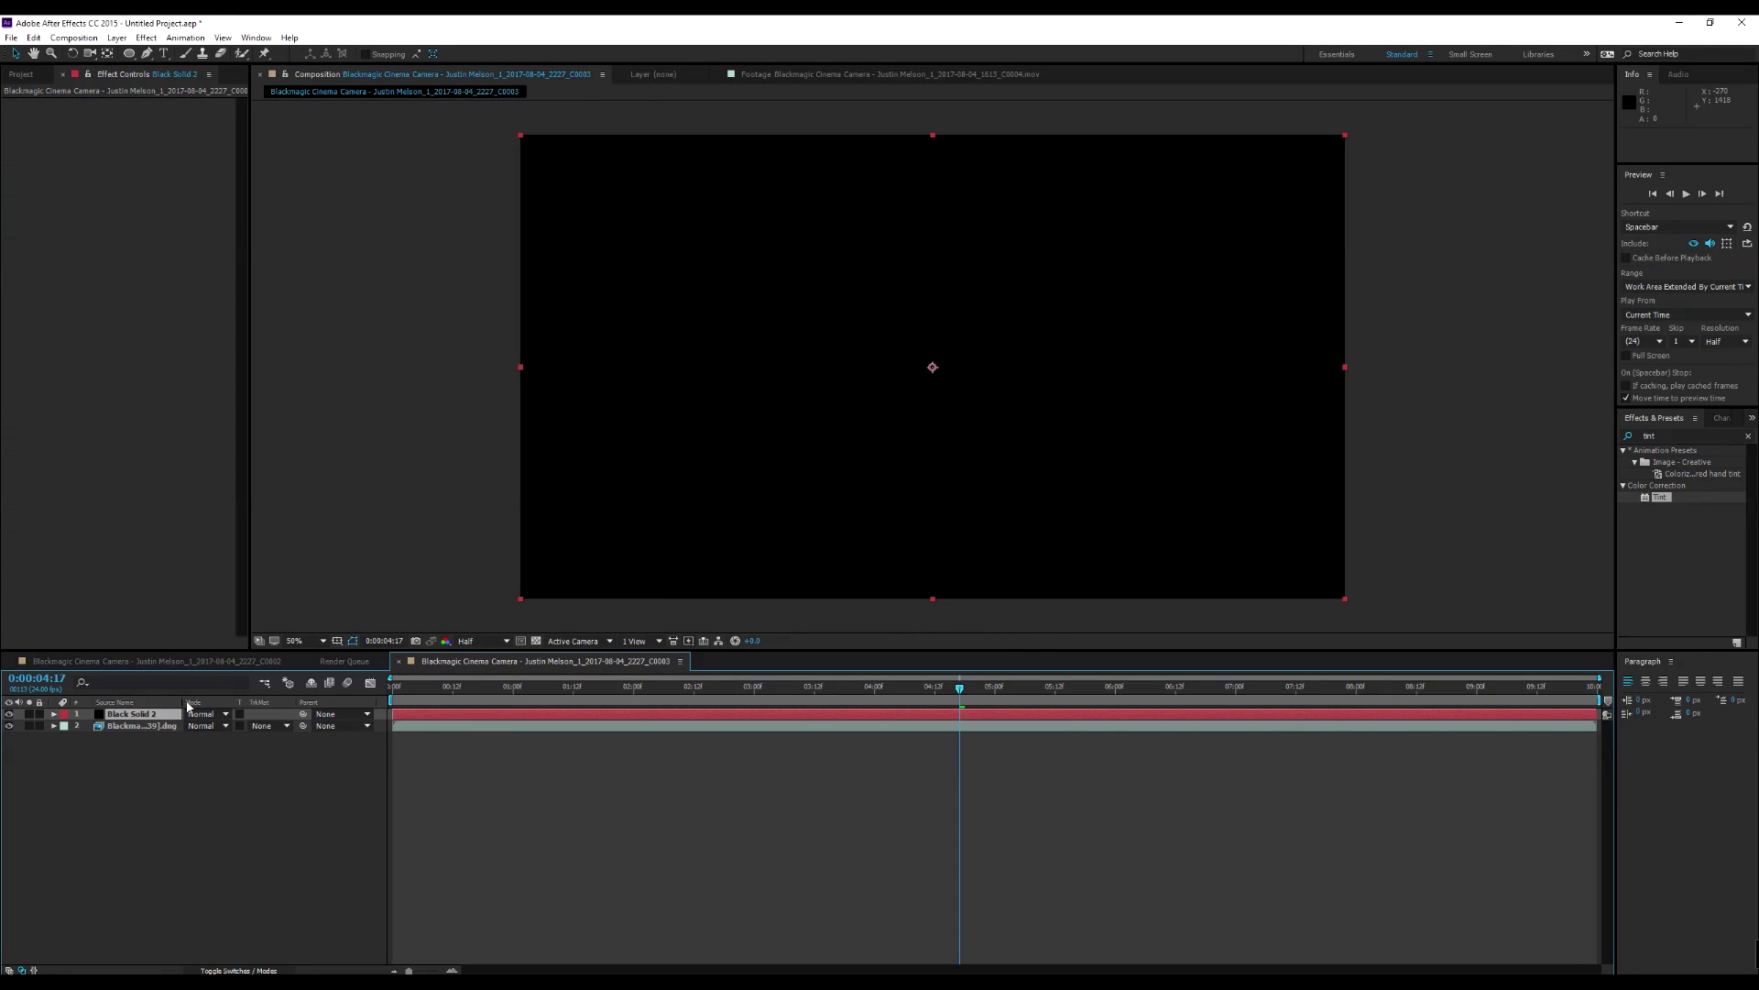
pyautogui.doubleClick(129, 53)
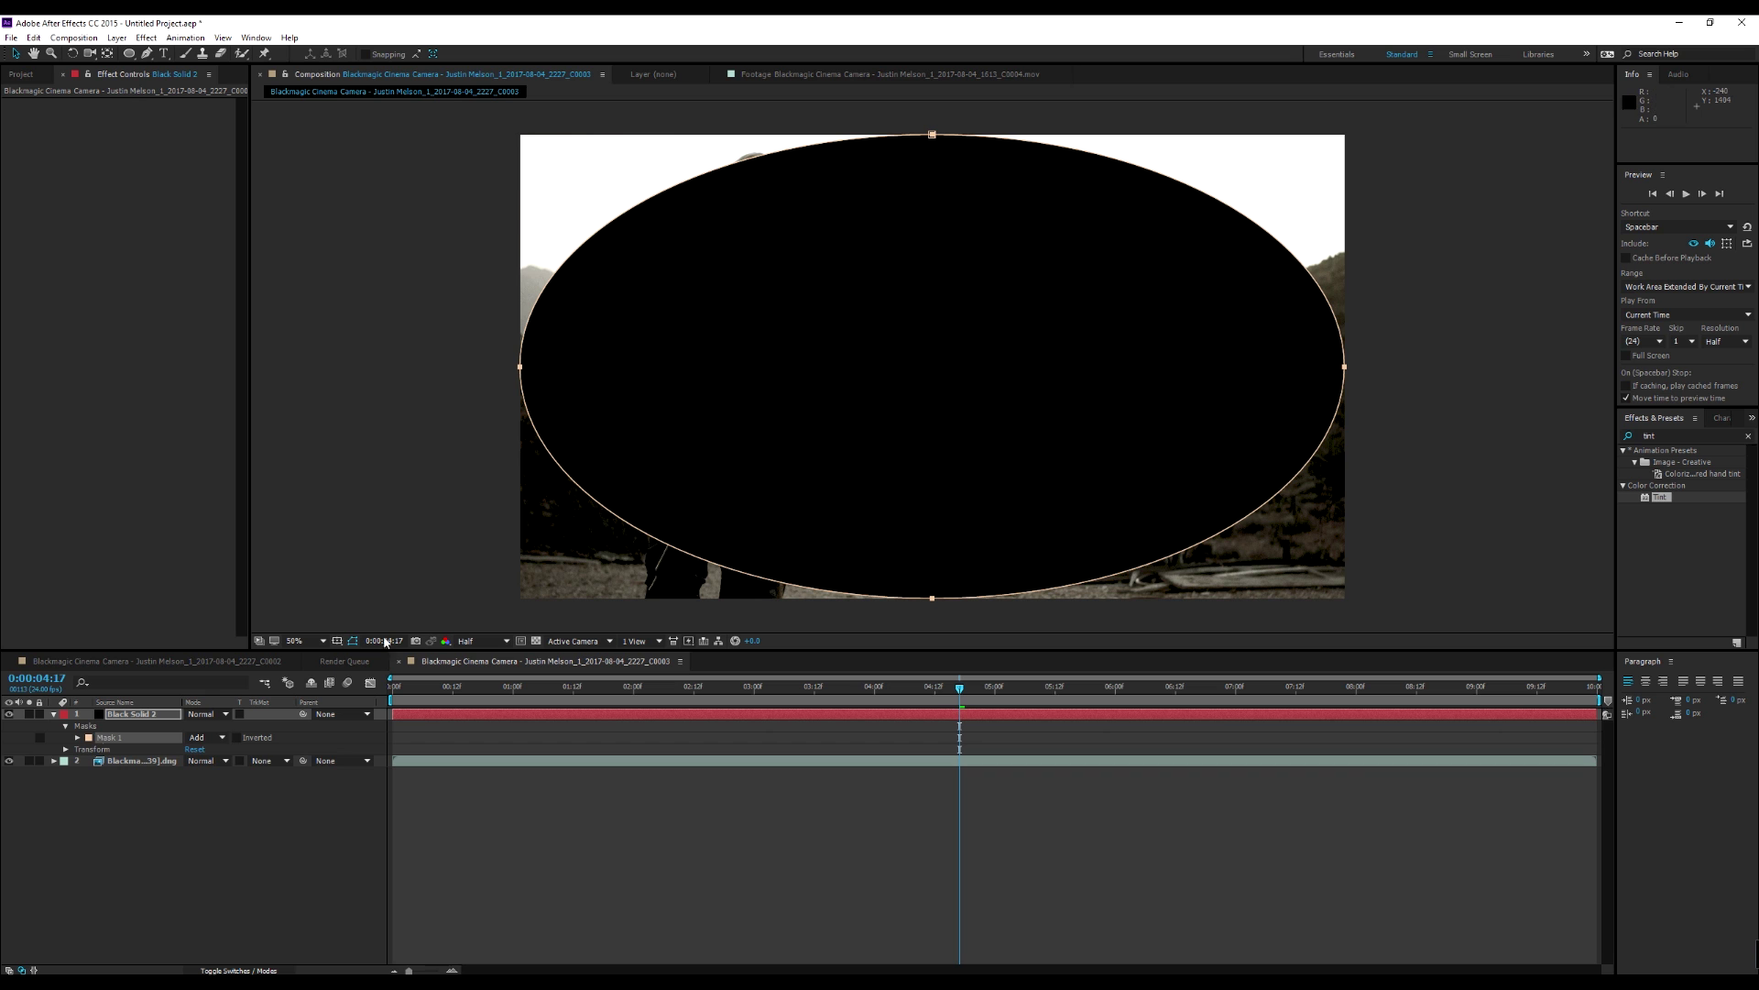
pyautogui.click(203, 738)
pyautogui.click(223, 783)
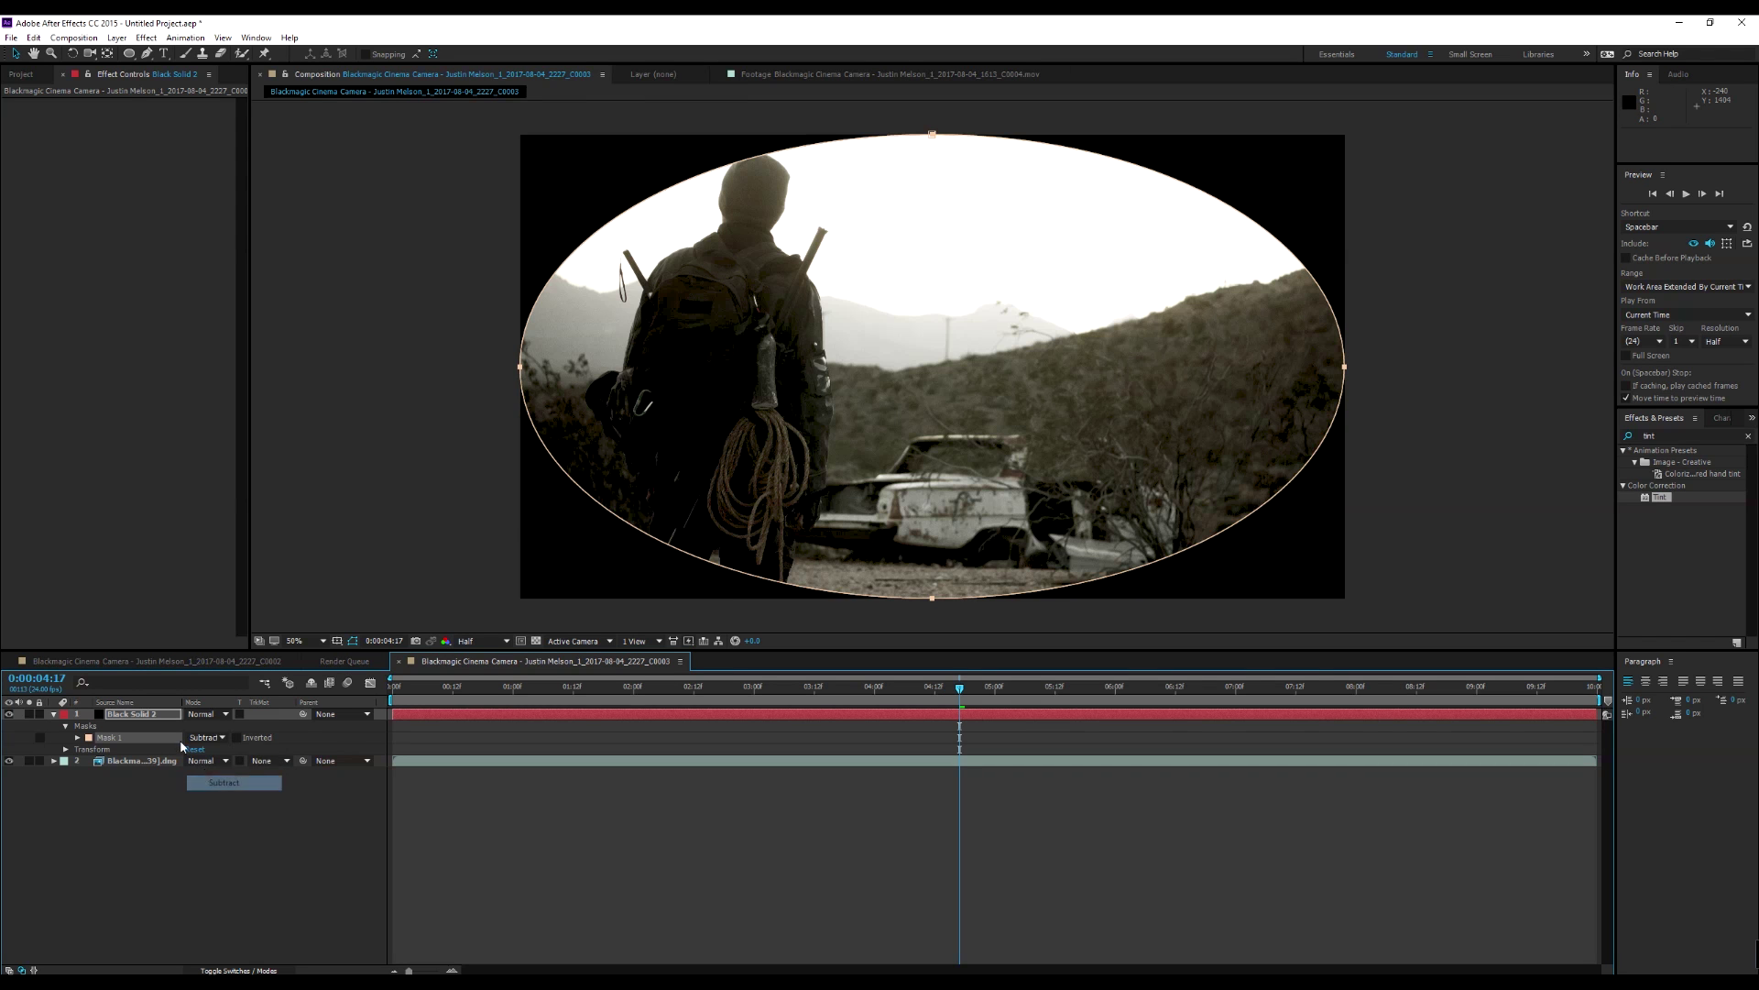
# Feather the black solid's elliptical mask by about 397 pixels and expand it outward toward the frame corners.
pyautogui.press('f')
pyautogui.moveTo(206, 736); pyautogui.dragTo(493, 739)
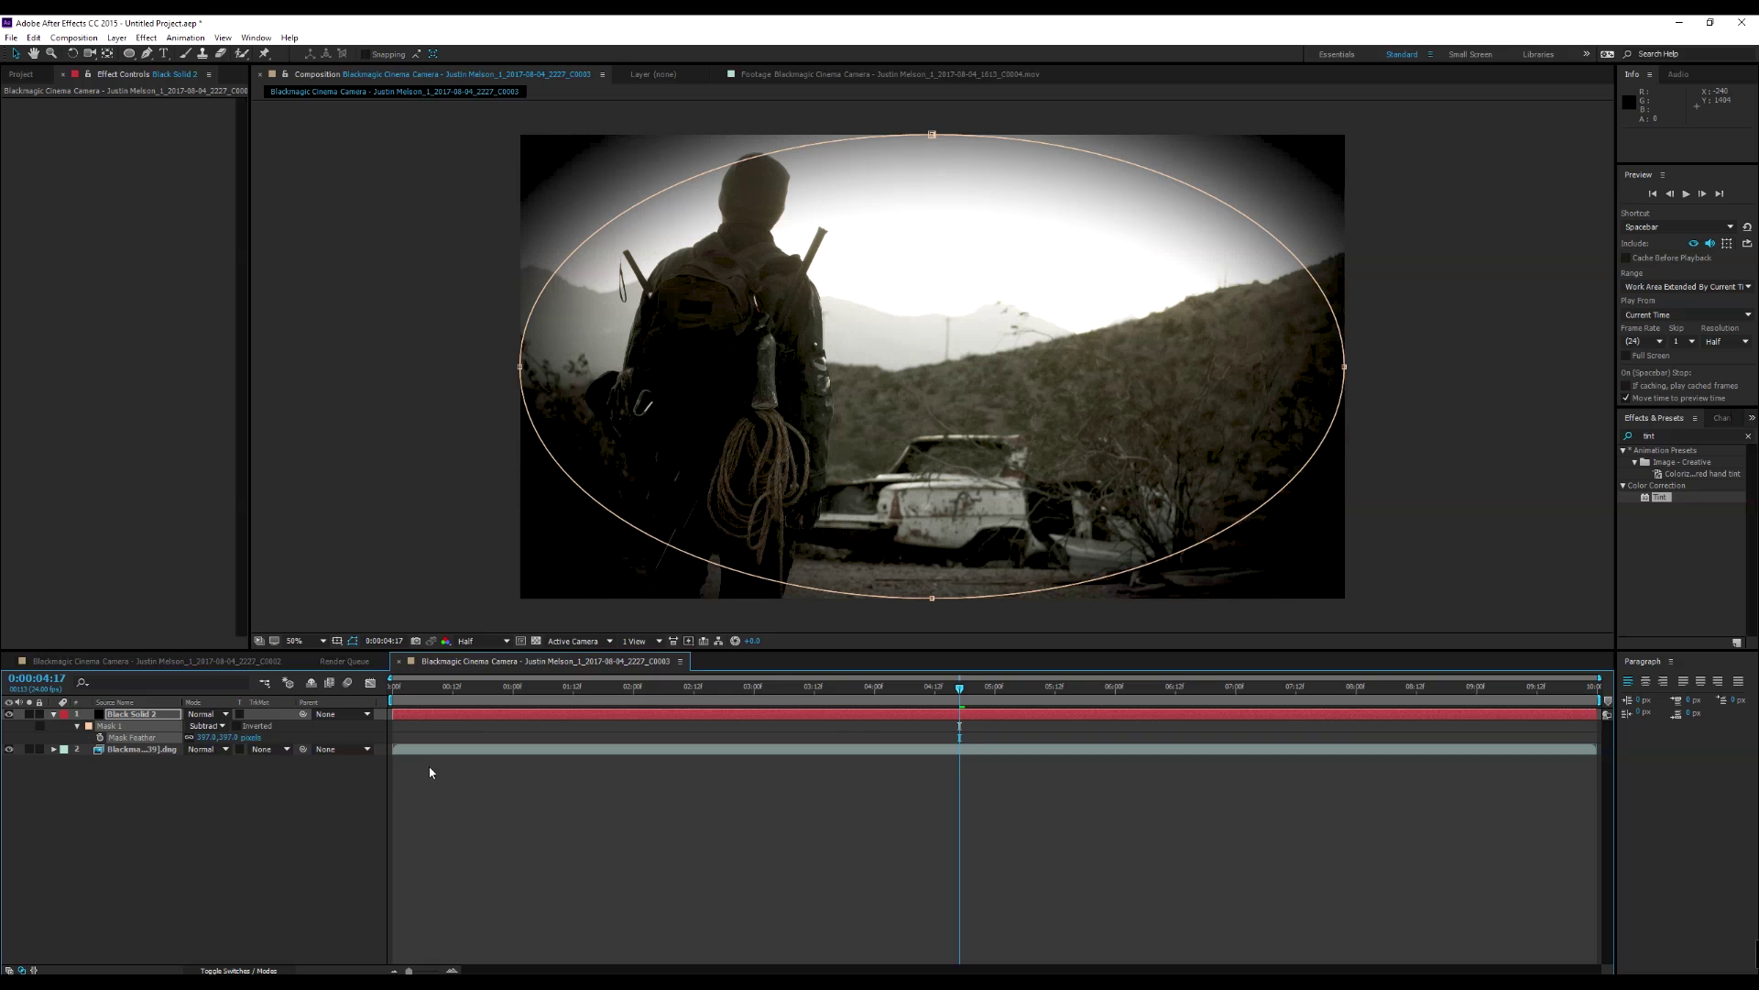
pyautogui.press('m')
pyautogui.press('m')
pyautogui.moveTo(189, 771); pyautogui.dragTo(351, 753)
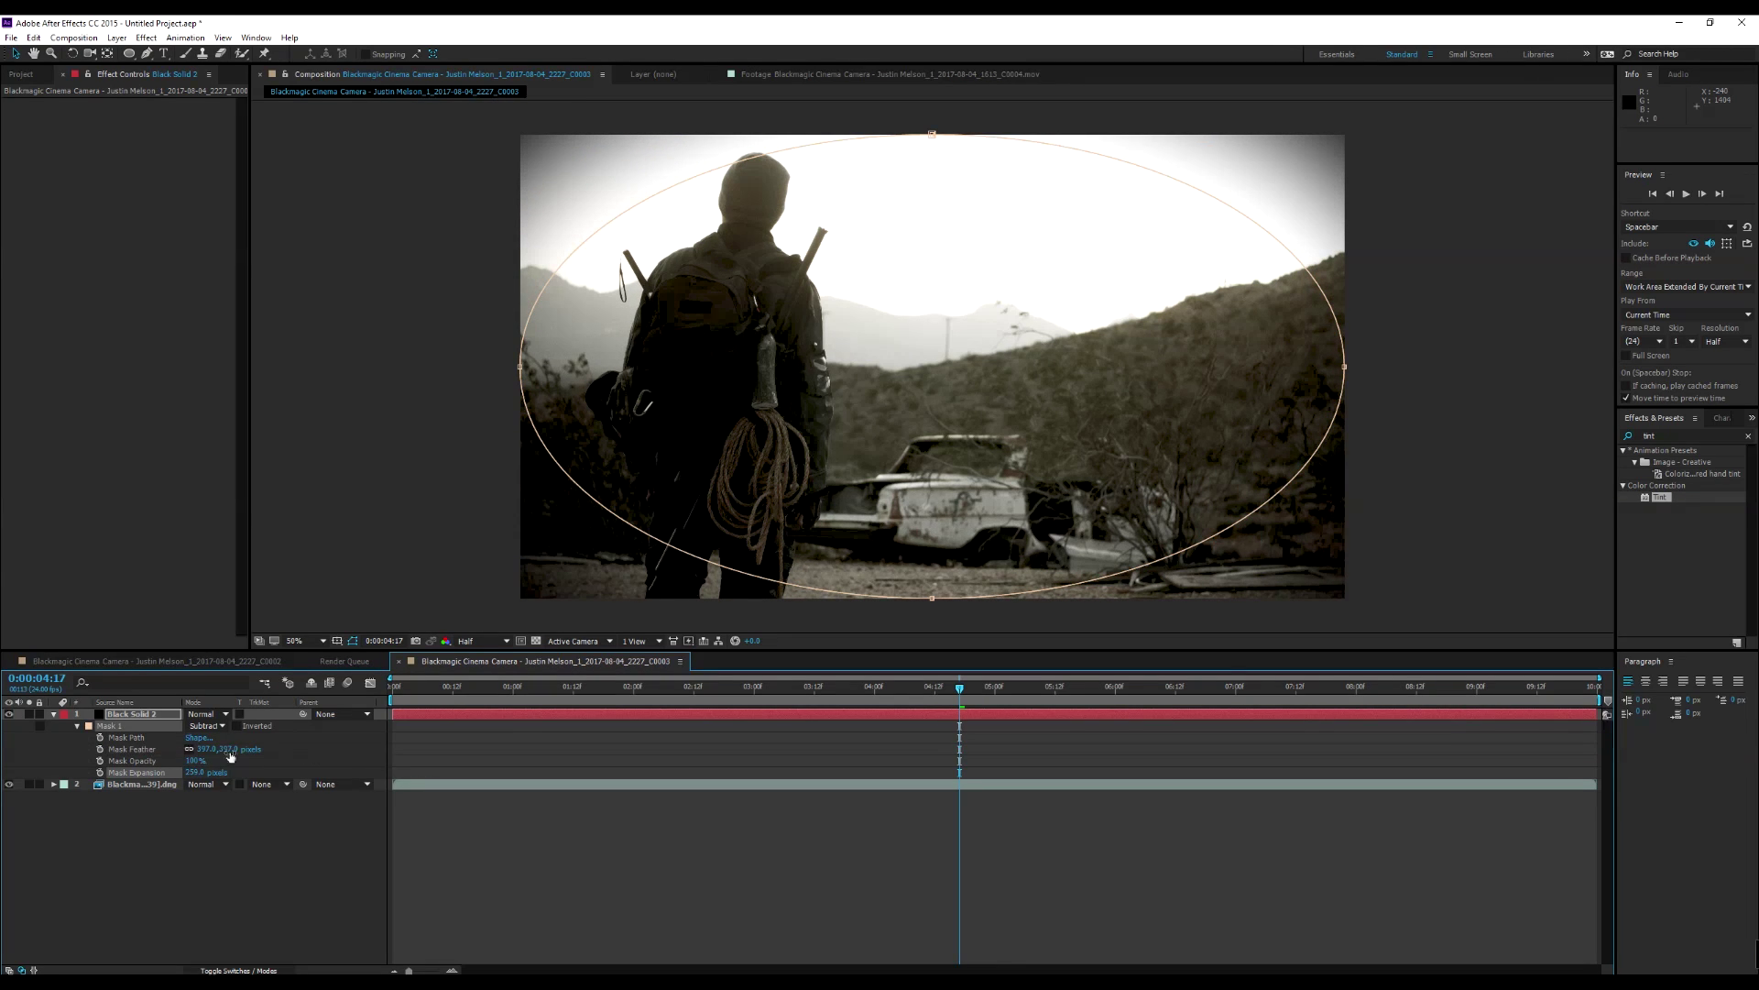
# Reduce the black vignette solid's opacity to about 51% and deselect the layer.
pyautogui.press('t')
pyautogui.moveTo(195, 725); pyautogui.dragTo(150, 725)
pyautogui.click(40, 833)
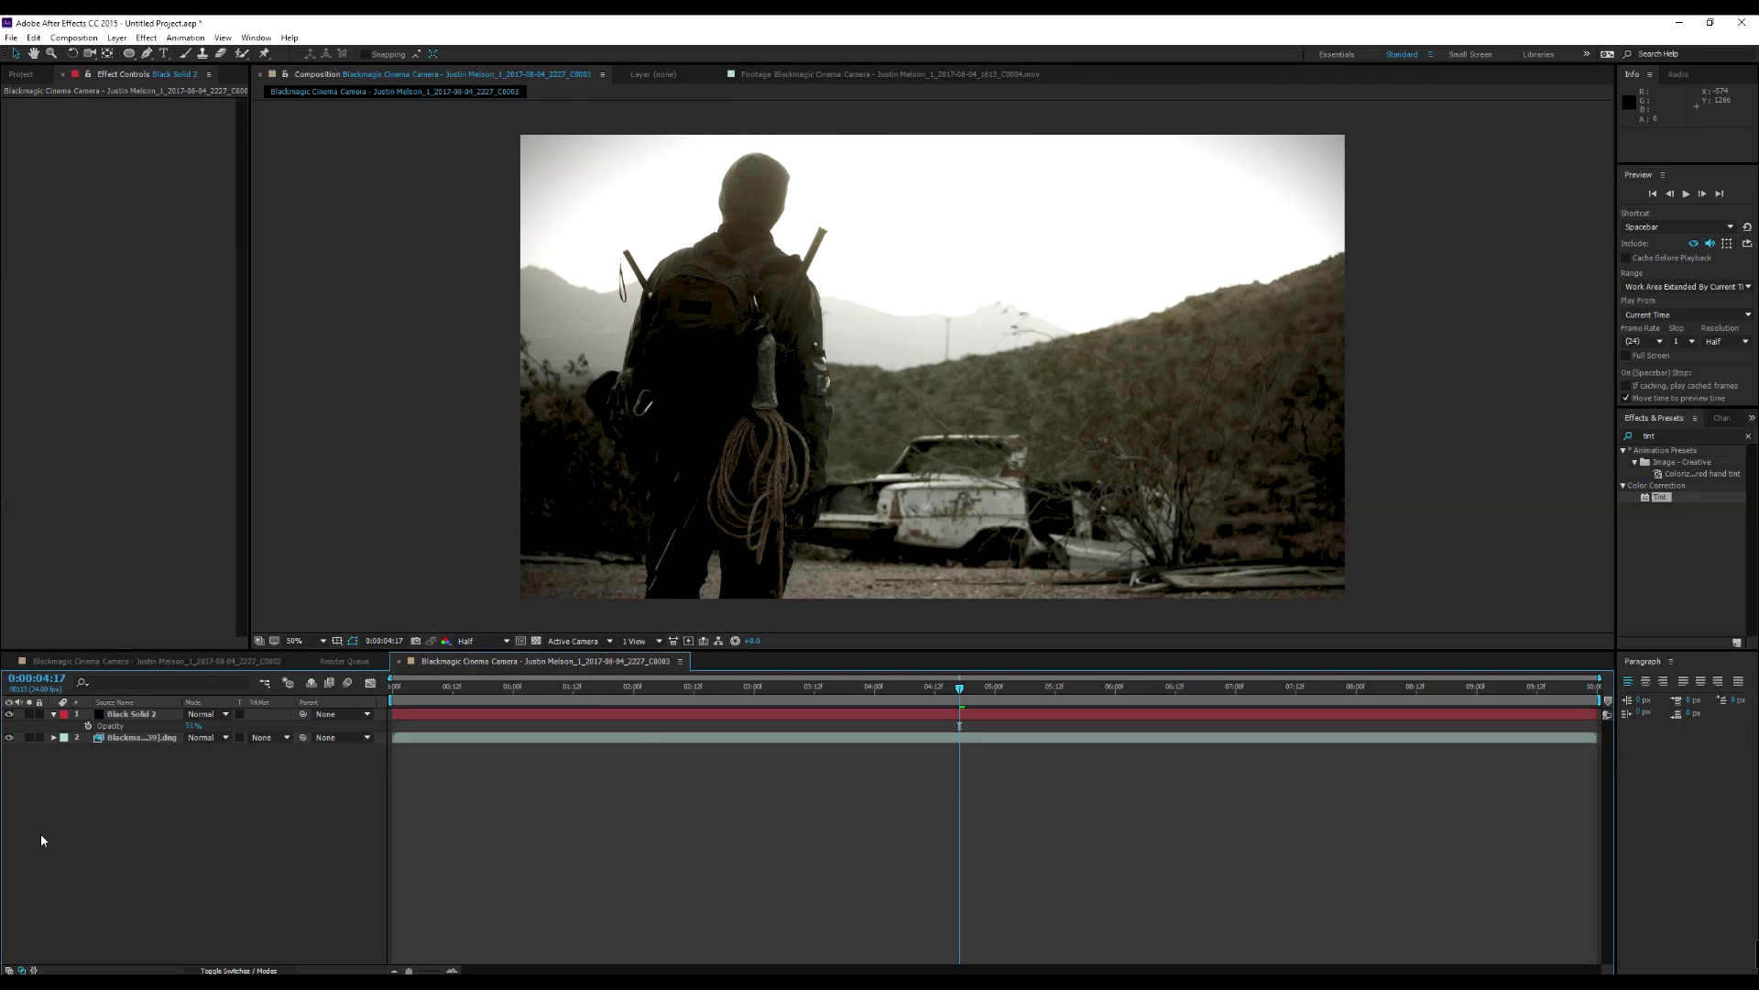
# Add an adjustment layer above the vignette and apply the Lumetri Color effect to it.
pyautogui.hotkey('ctrl', 'alt', 'y')
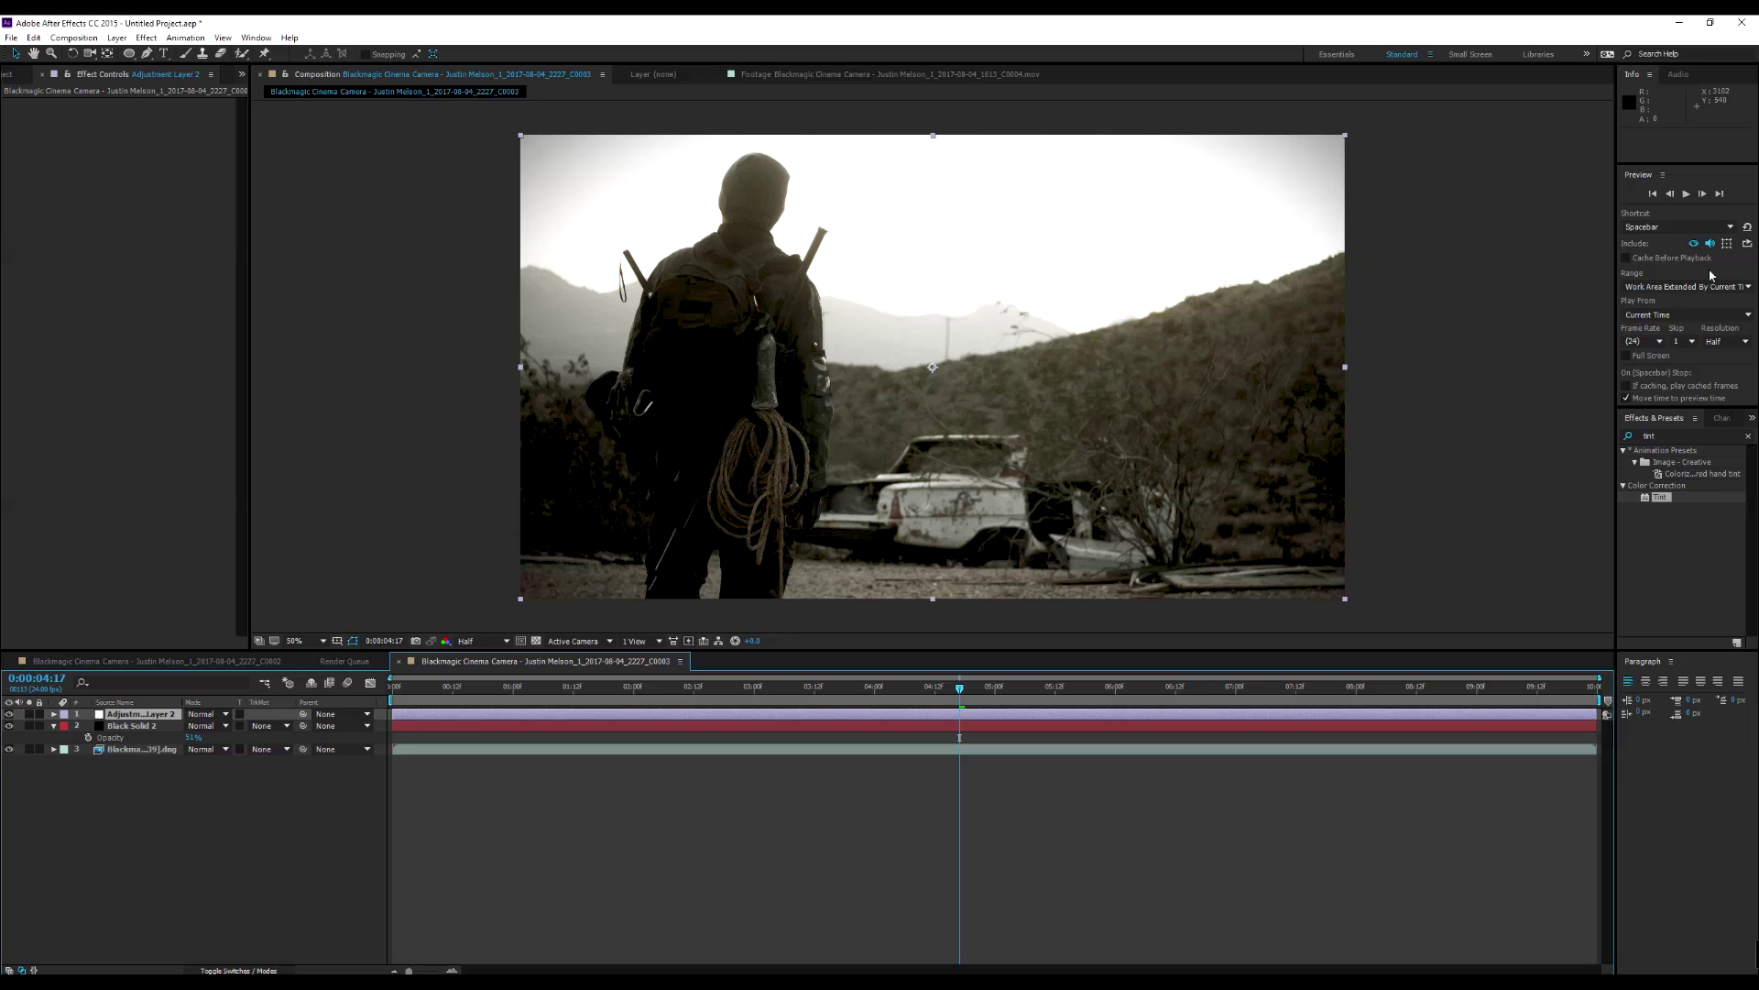
pyautogui.click(1672, 437)
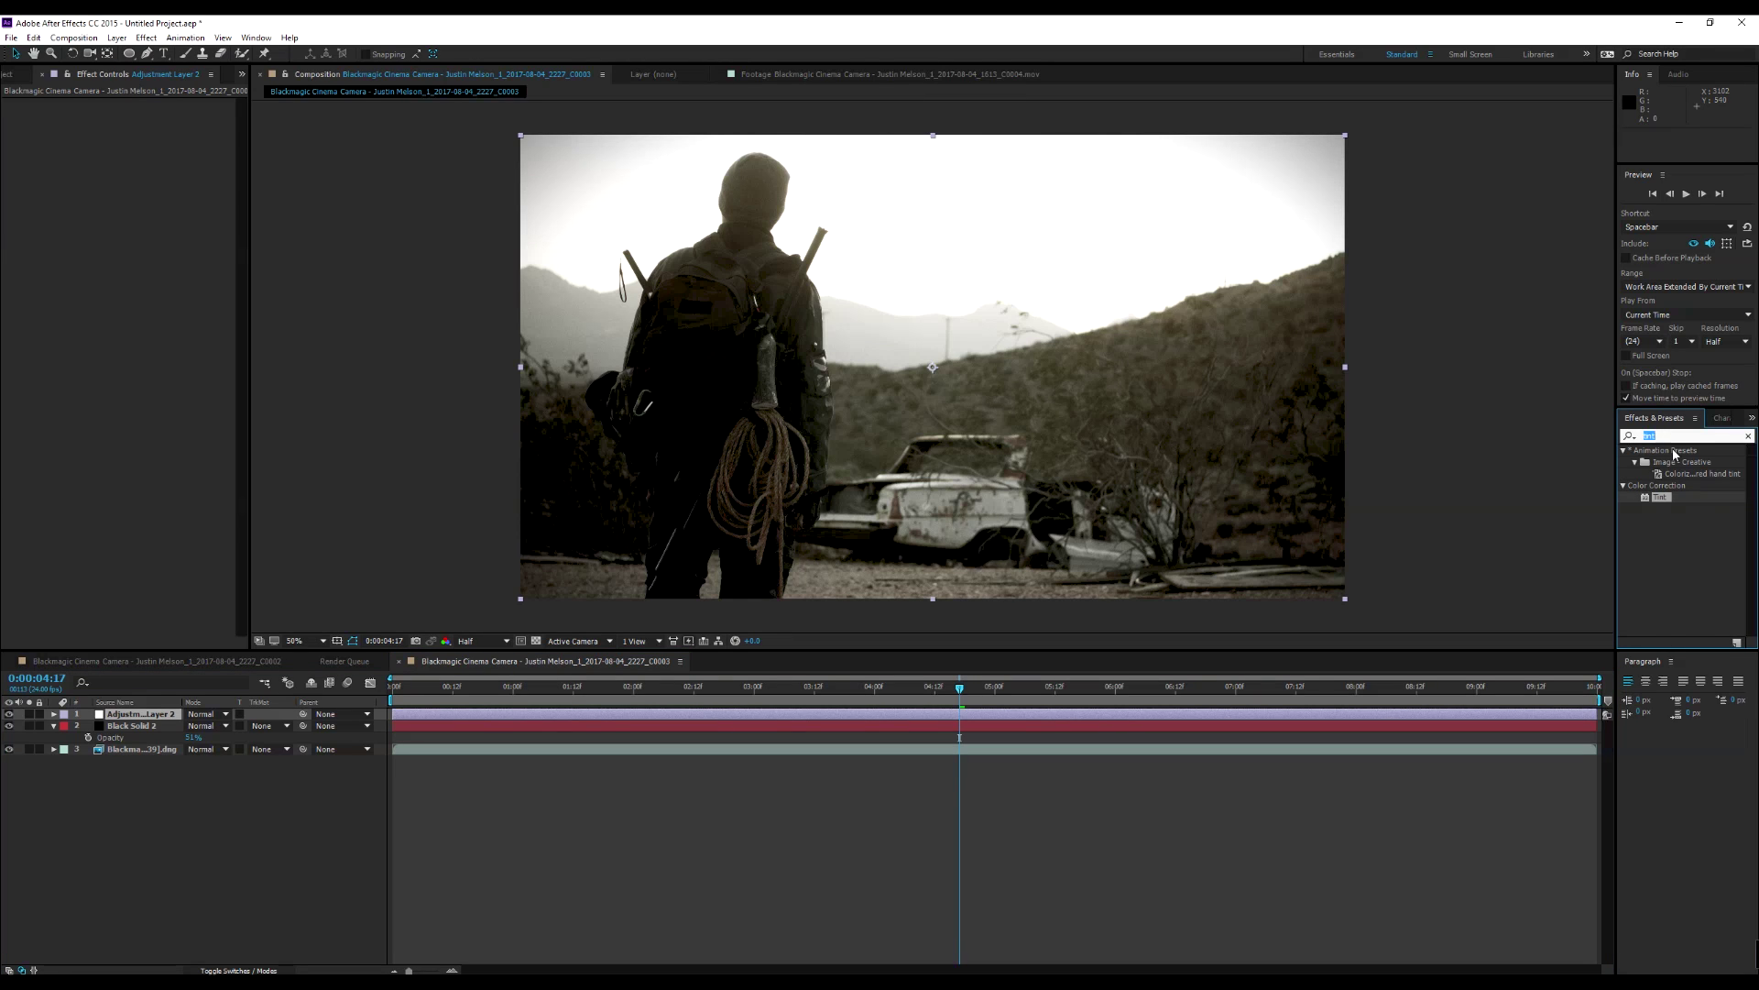
pyautogui.write('lumet')
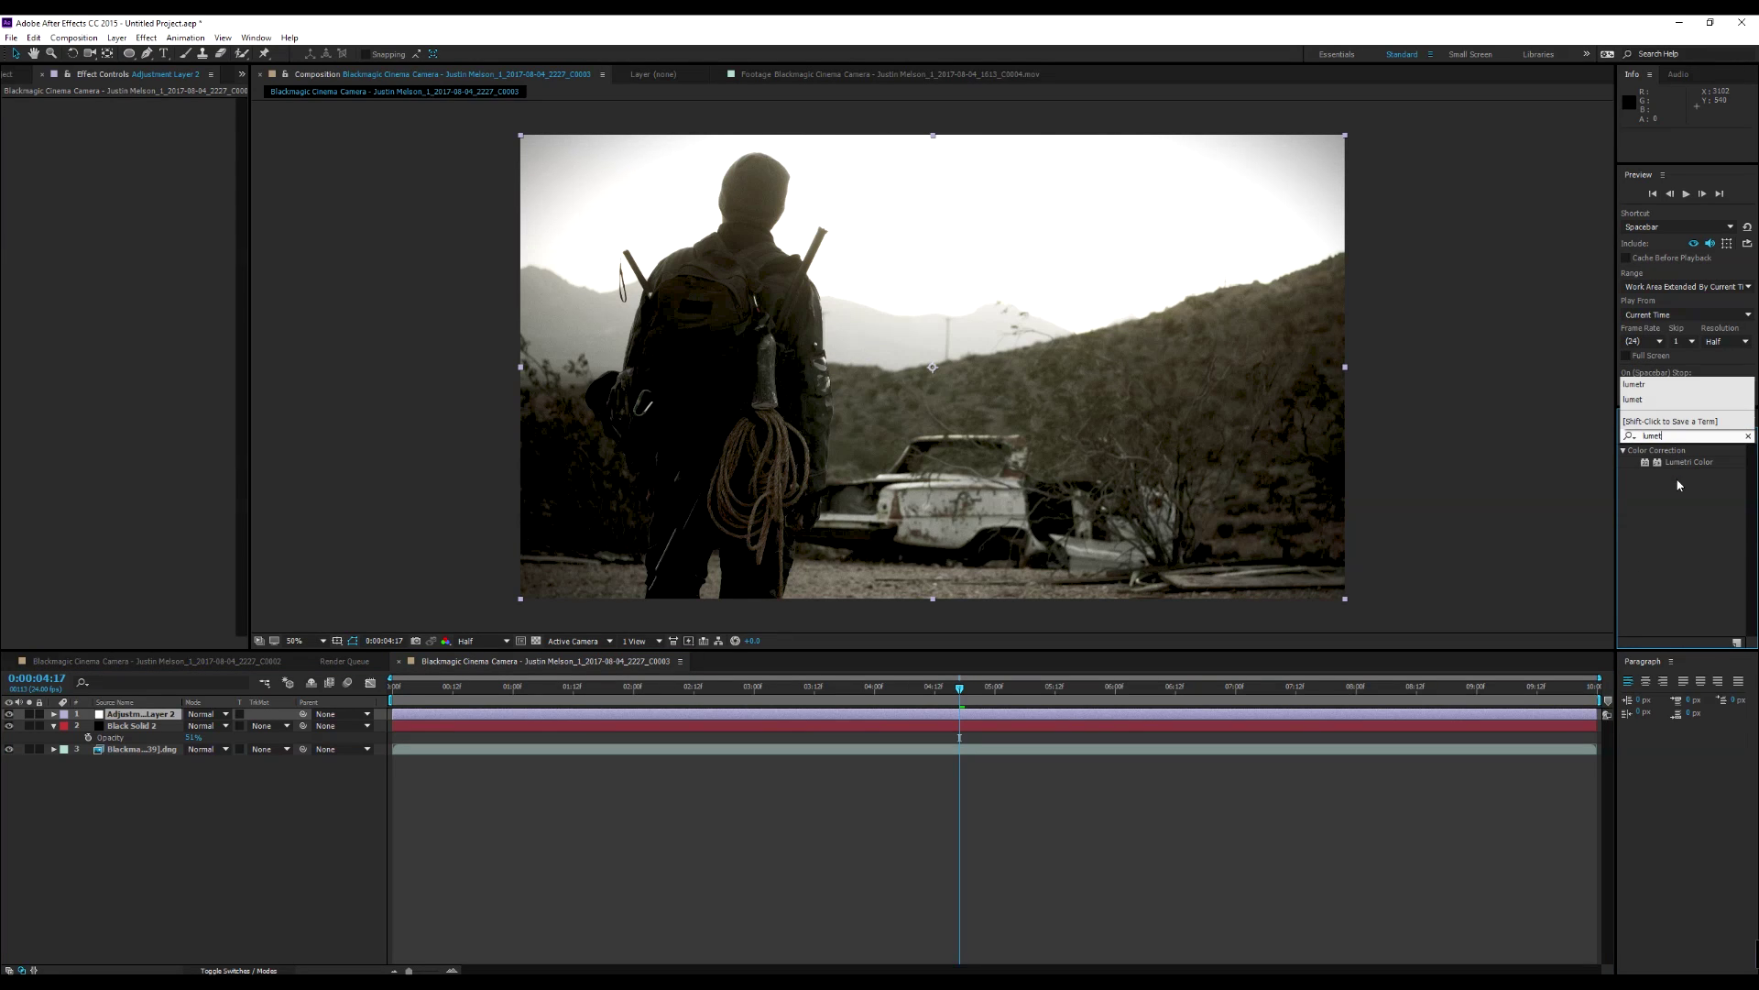
pyautogui.doubleClick(1689, 462)
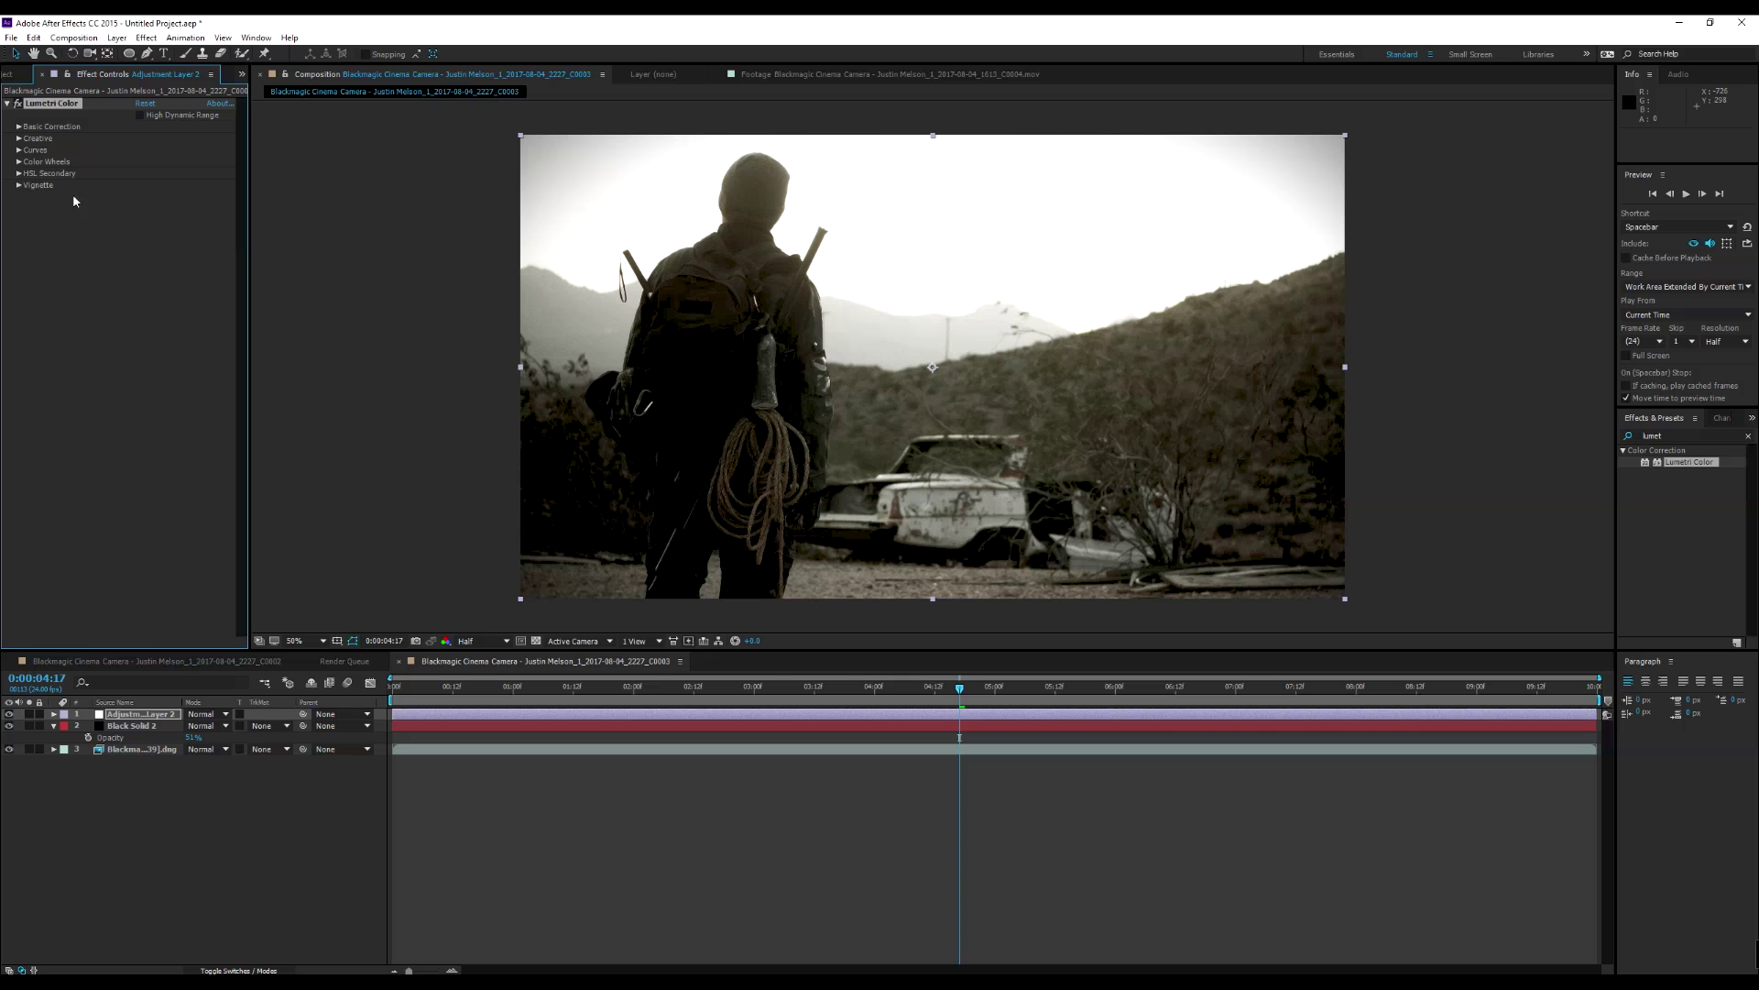
# Warm the adjustment layer by raising the Temperature slightly in Lumetri's Basic Correction.
pyautogui.click(19, 127)
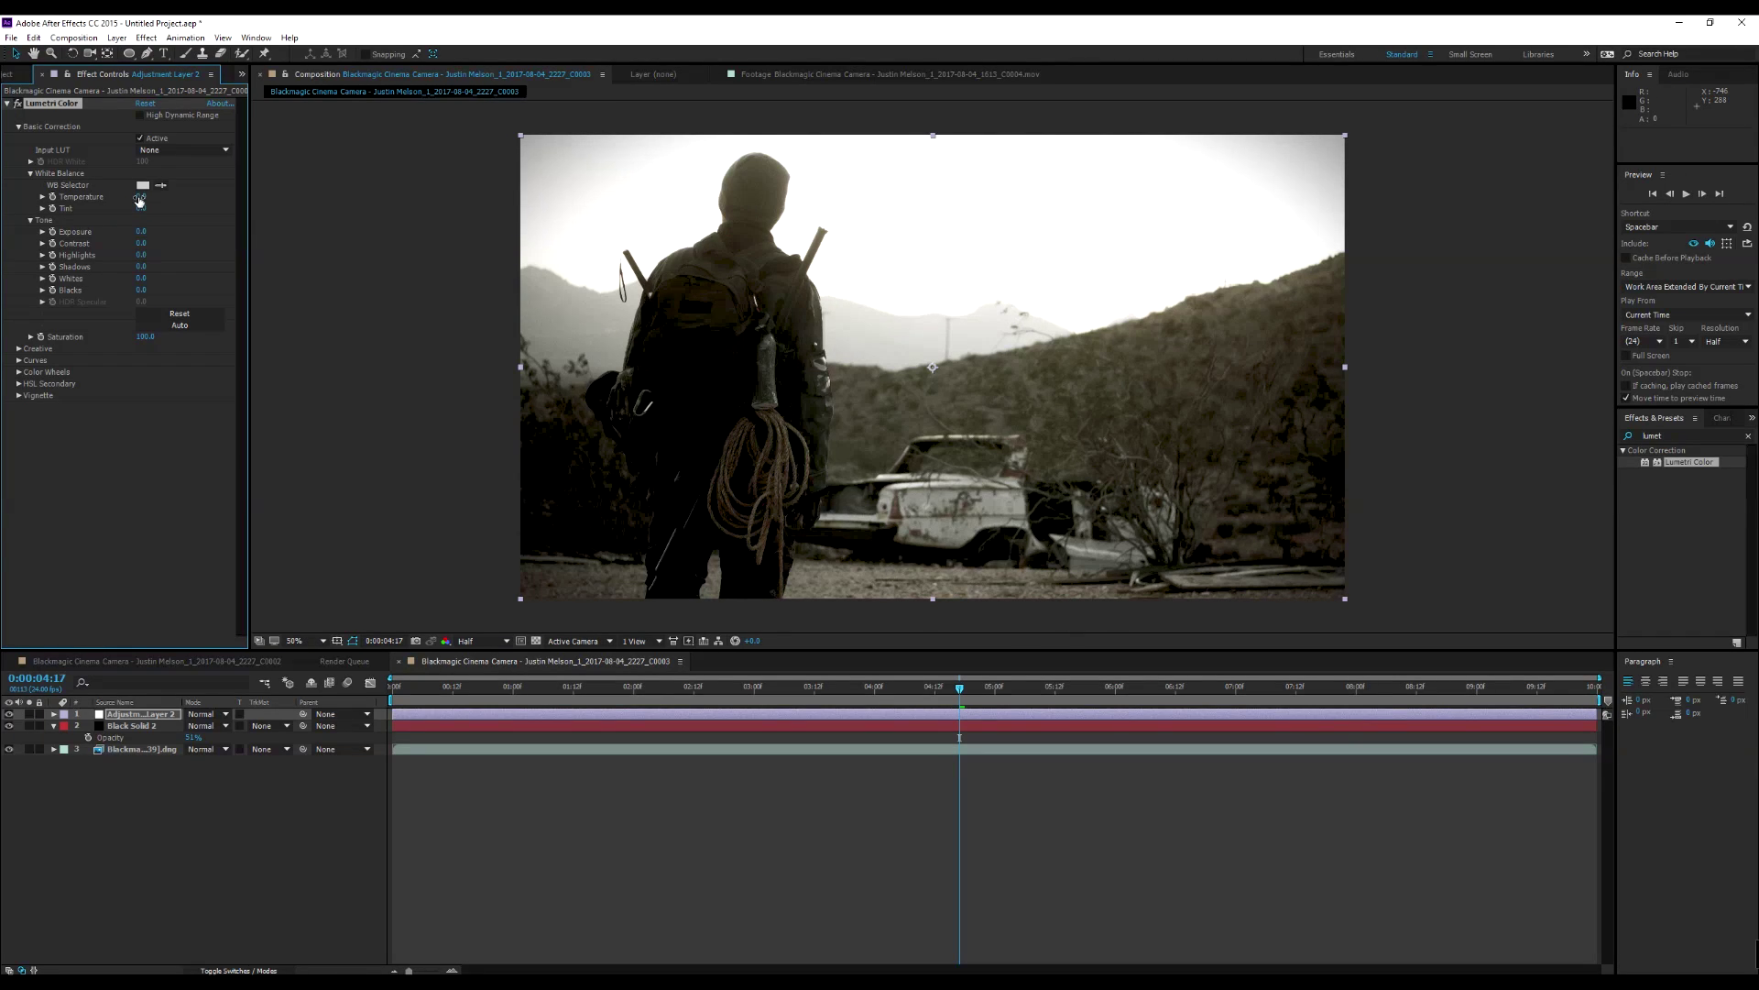
pyautogui.moveTo(138, 201); pyautogui.dragTo(149, 198)
pyautogui.moveTo(154, 200); pyautogui.dragTo(151, 200)
pyautogui.click(307, 785)
# Place the Pollen in Wind - Amount 2 - Speed 3 clip above the other layers and set its blending mode to Add.
pyautogui.click(15, 75)
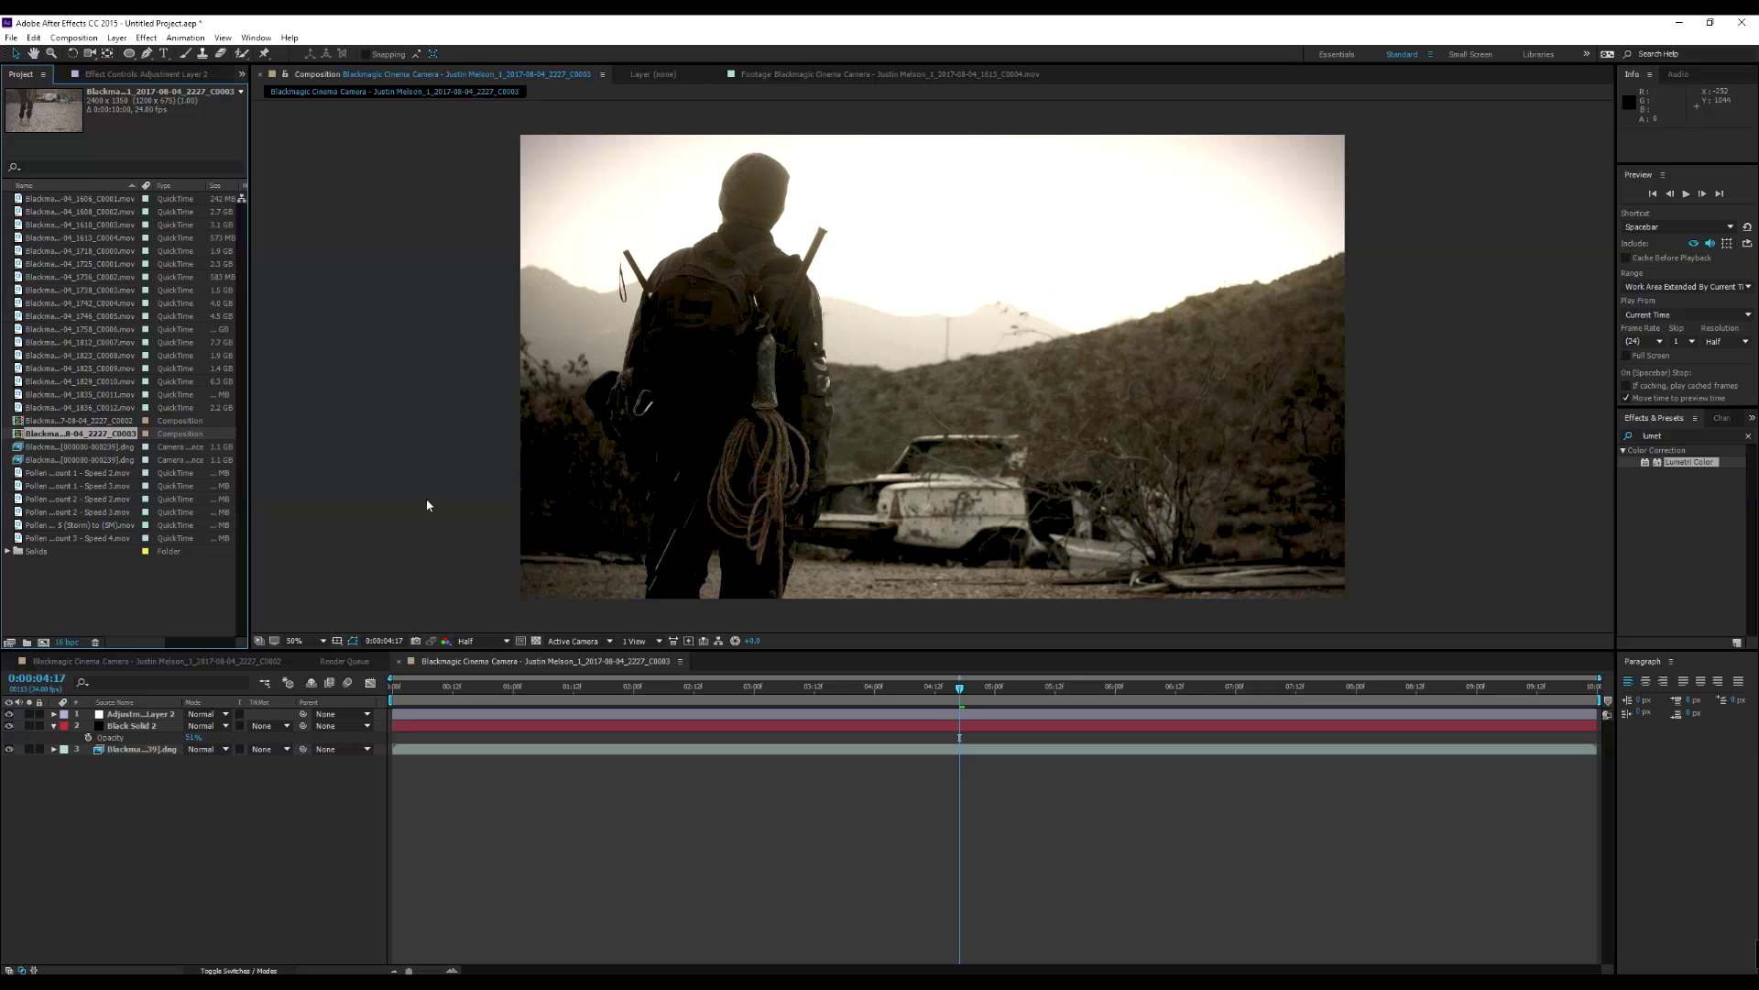
pyautogui.moveTo(81, 512); pyautogui.dragTo(889, 471)
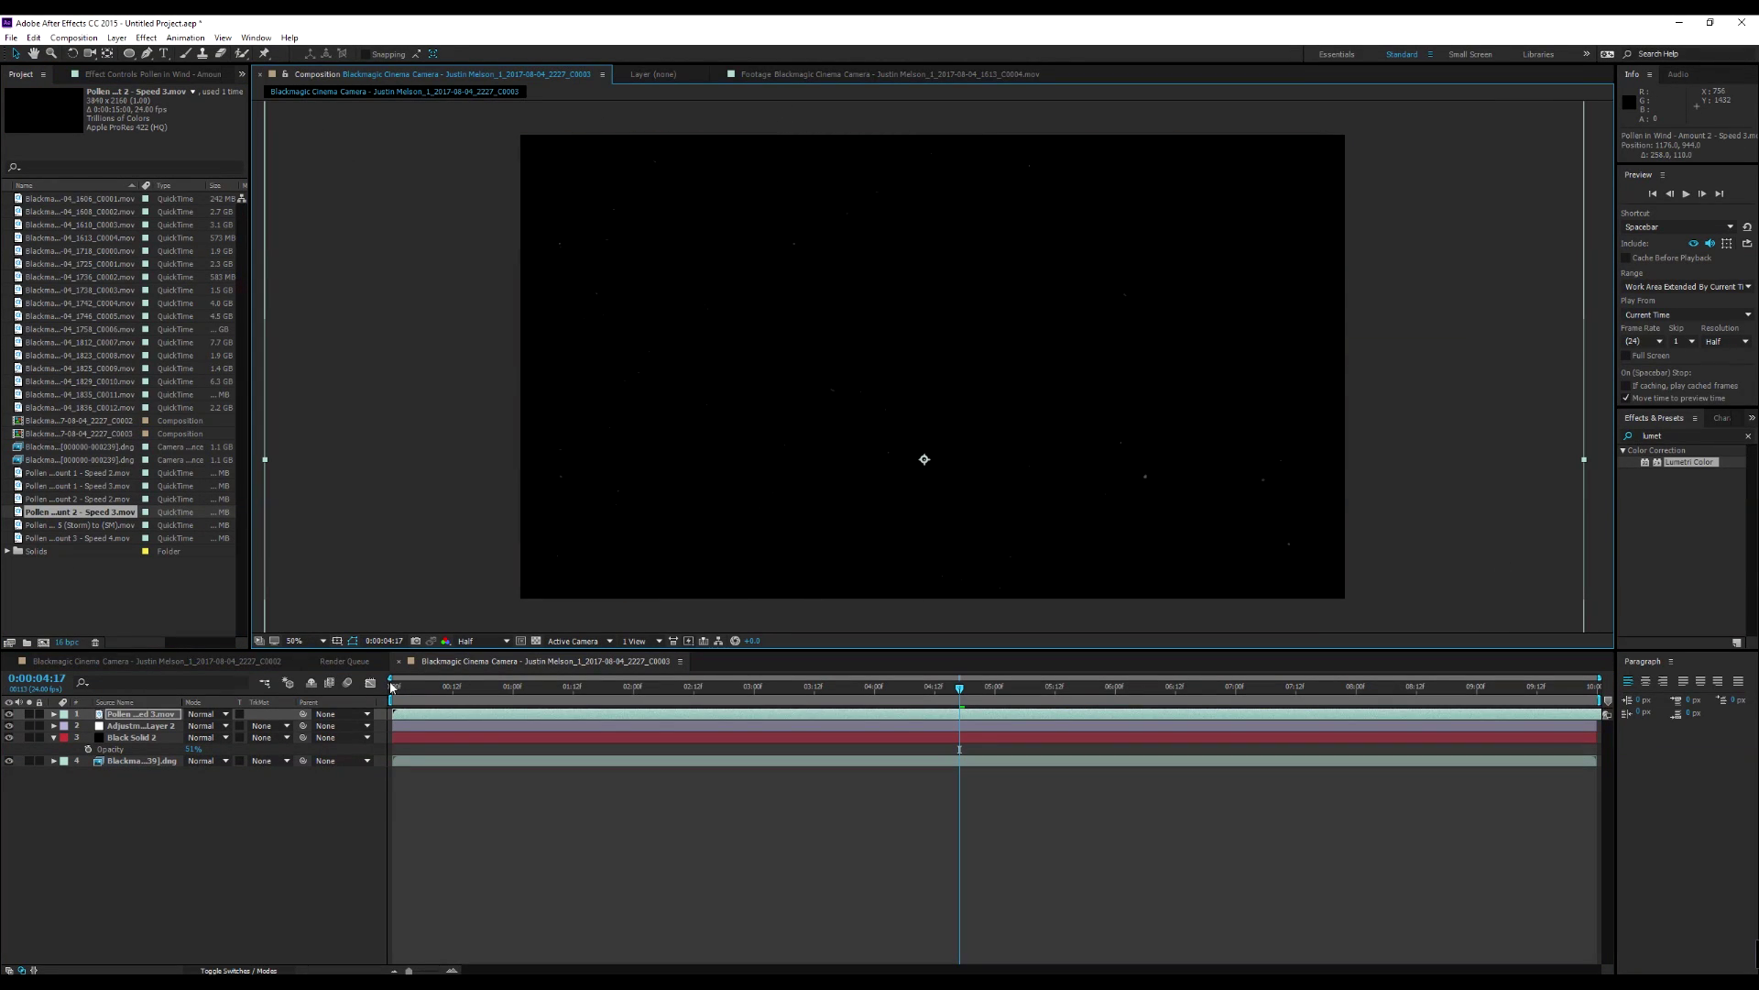
pyautogui.moveTo(424, 687); pyautogui.dragTo(805, 687)
pyautogui.click(206, 713)
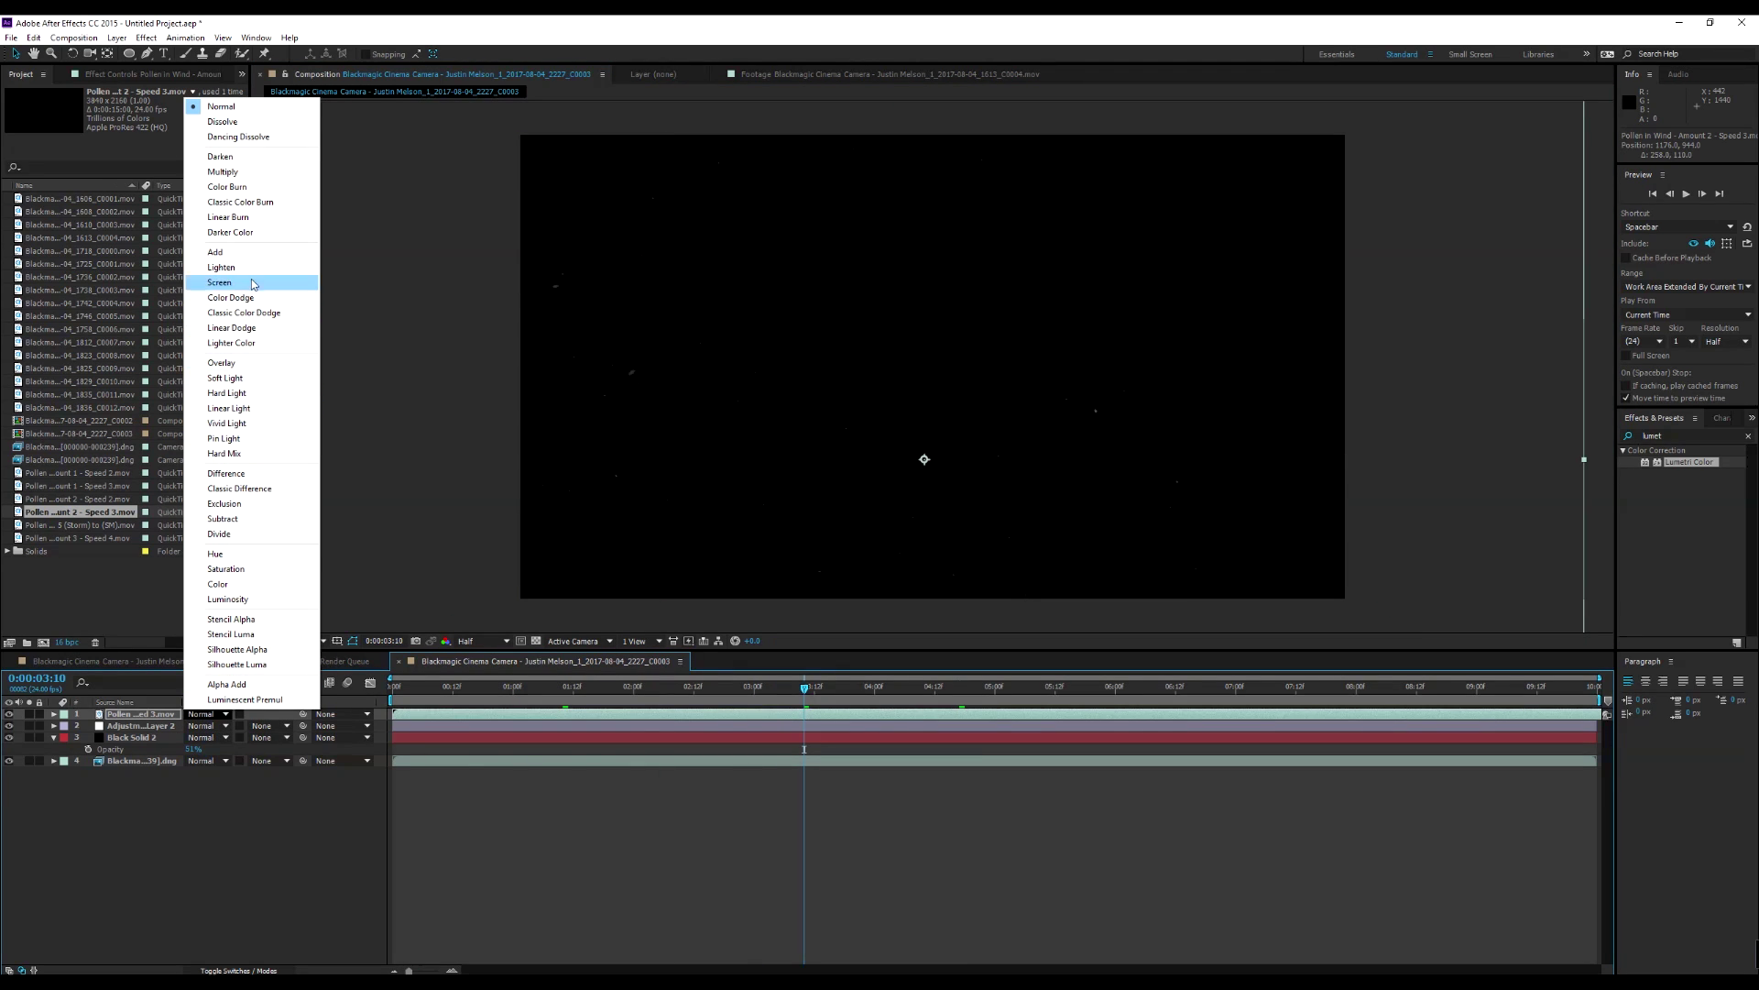
pyautogui.click(214, 252)
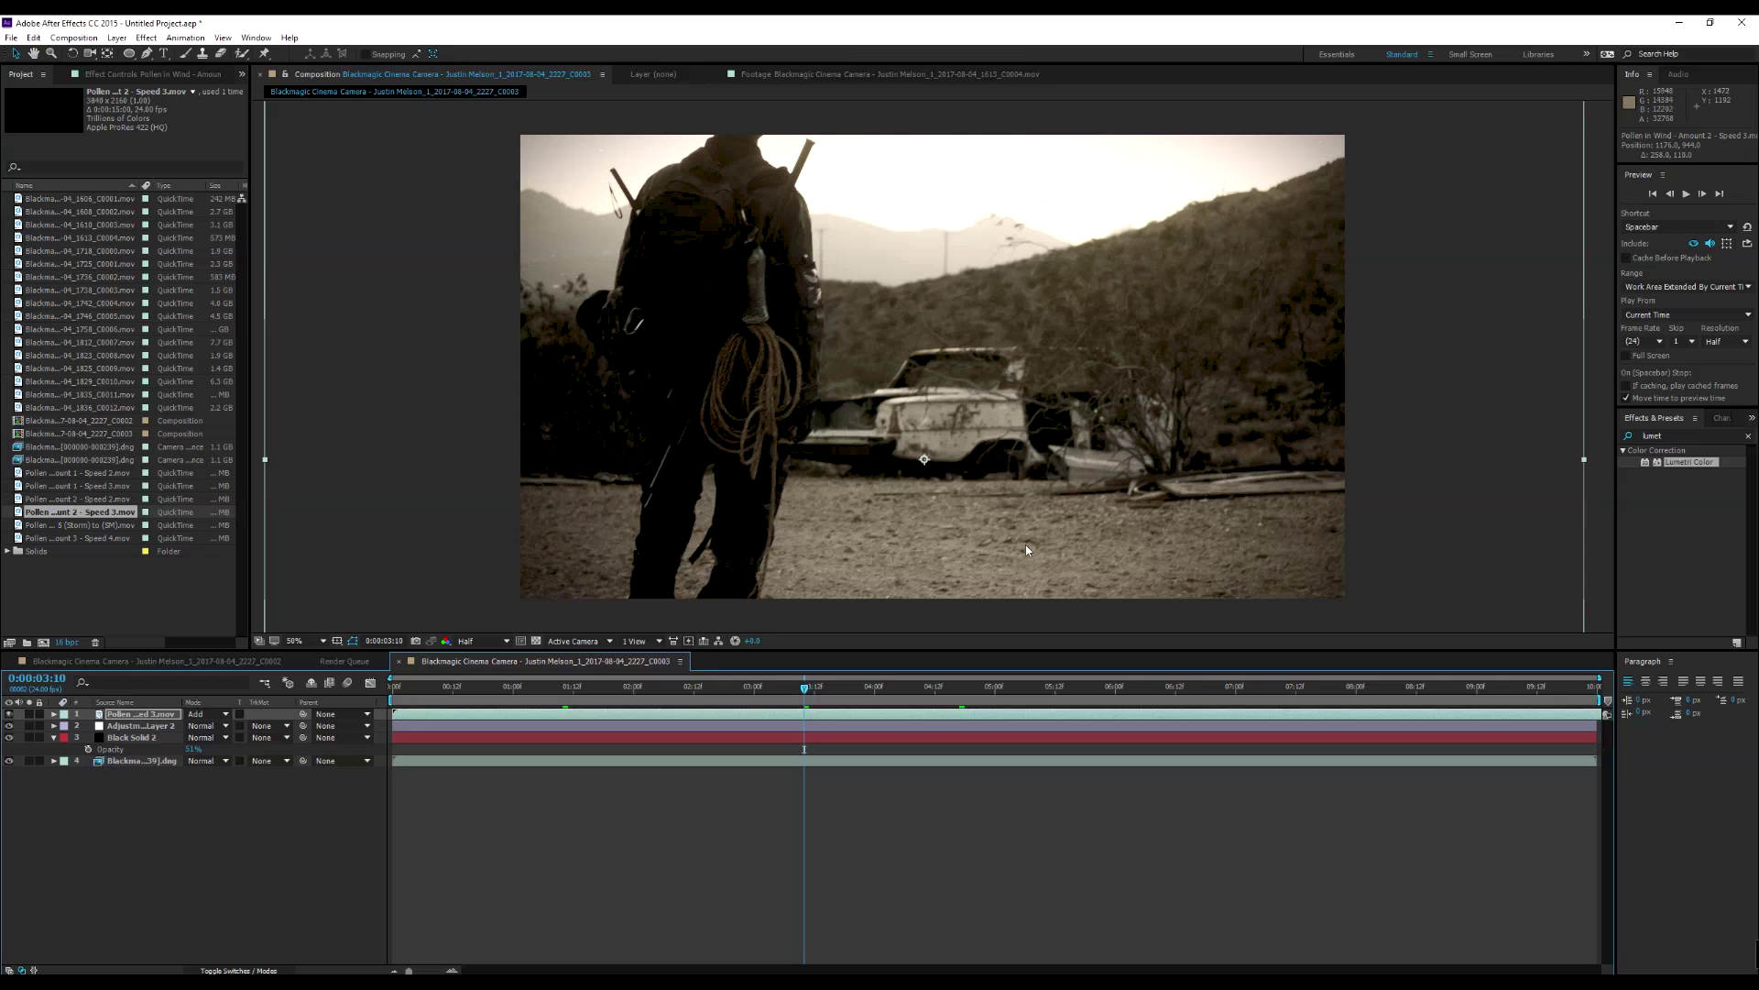
# Delete the Pollen in Wind overlay layer from the composition after trying a different position for it.
pyautogui.moveTo(995, 493); pyautogui.dragTo(985, 481)
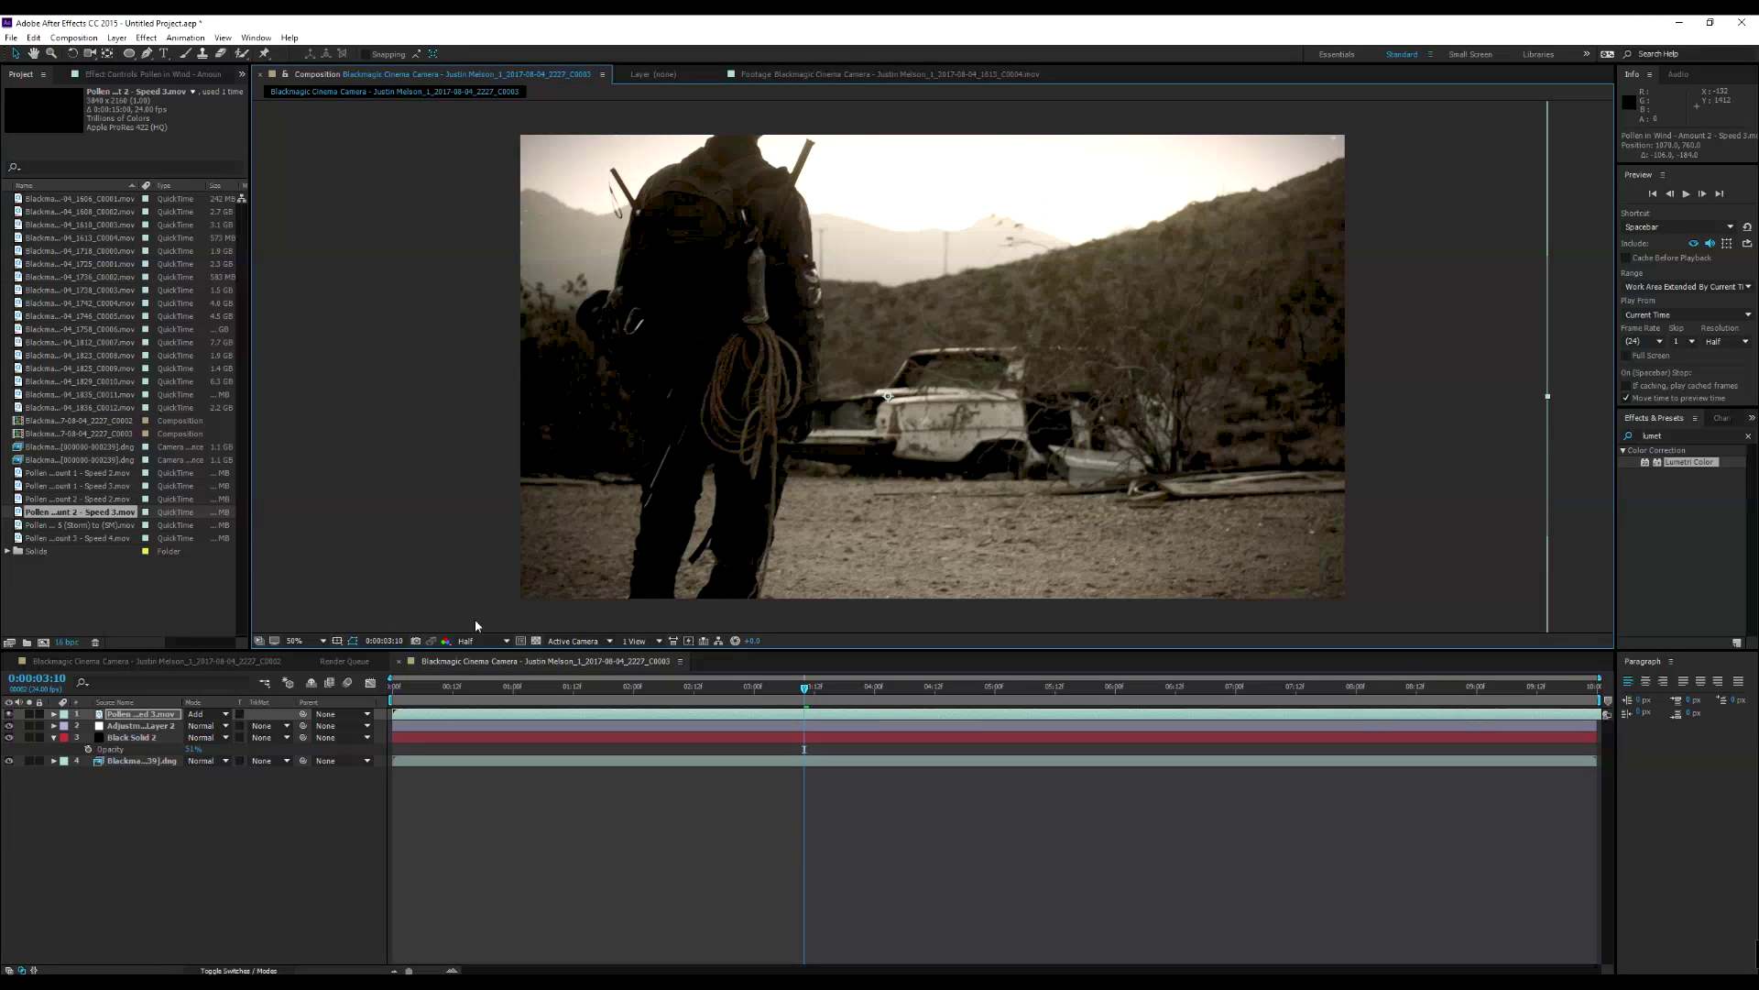
pyautogui.click(166, 720)
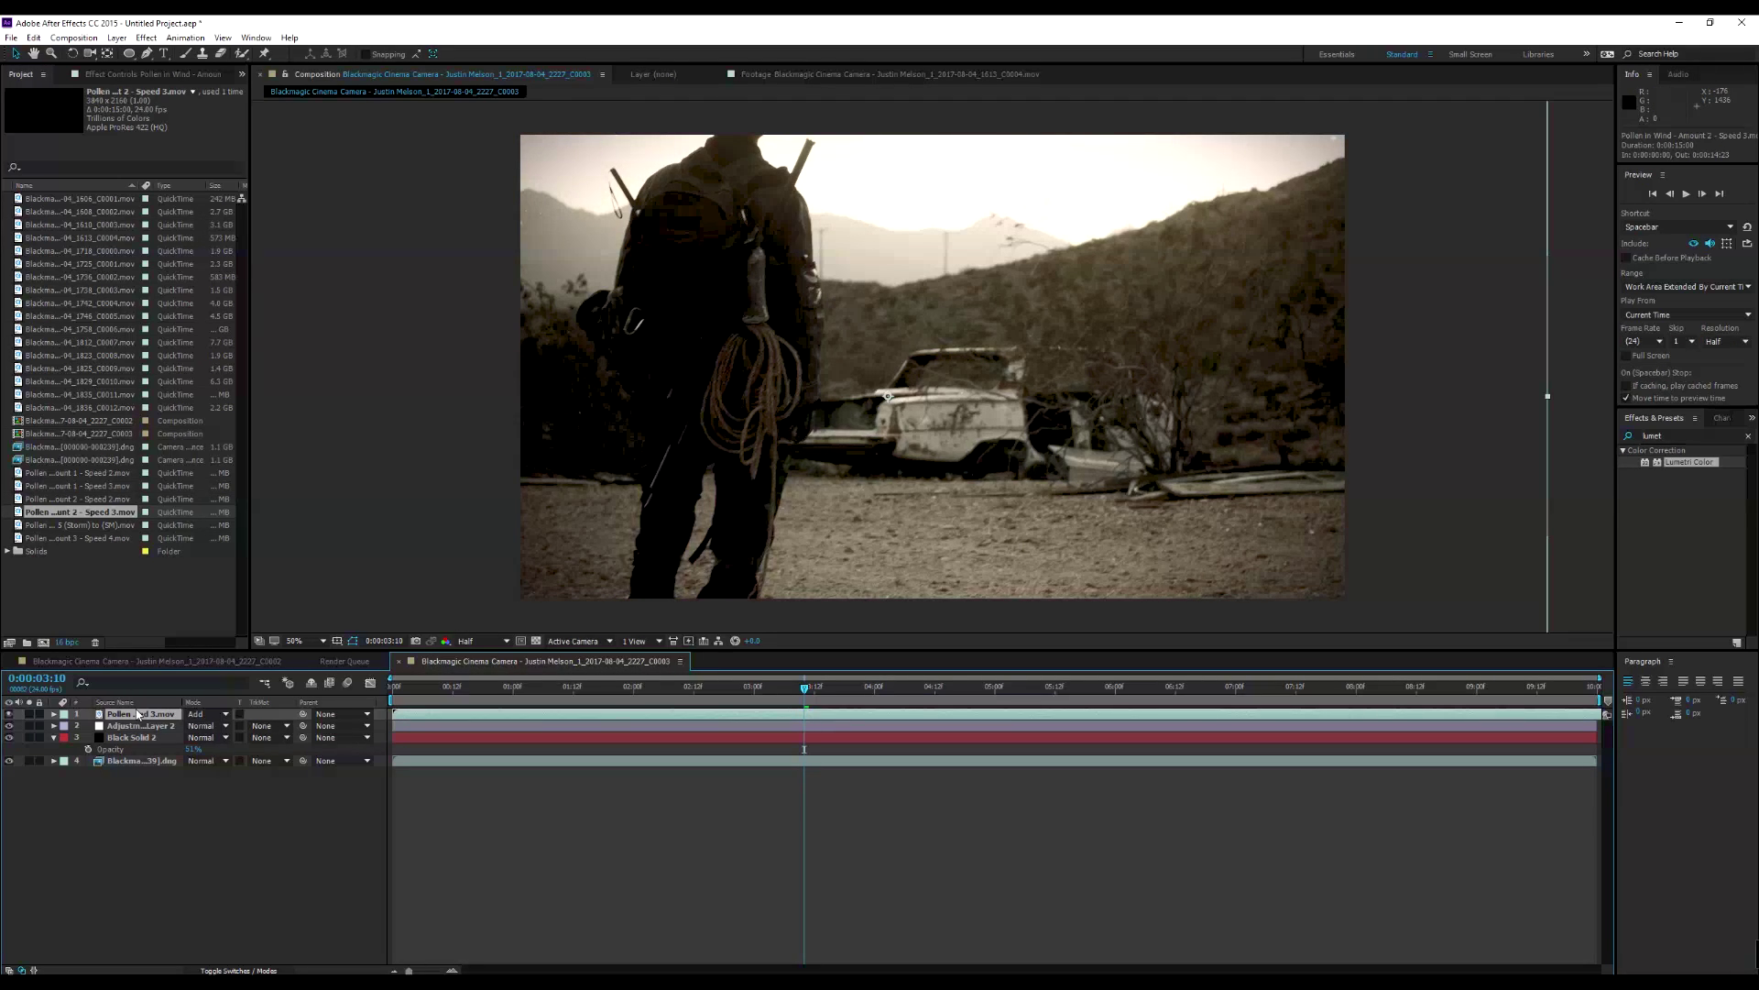
pyautogui.press('Delete')
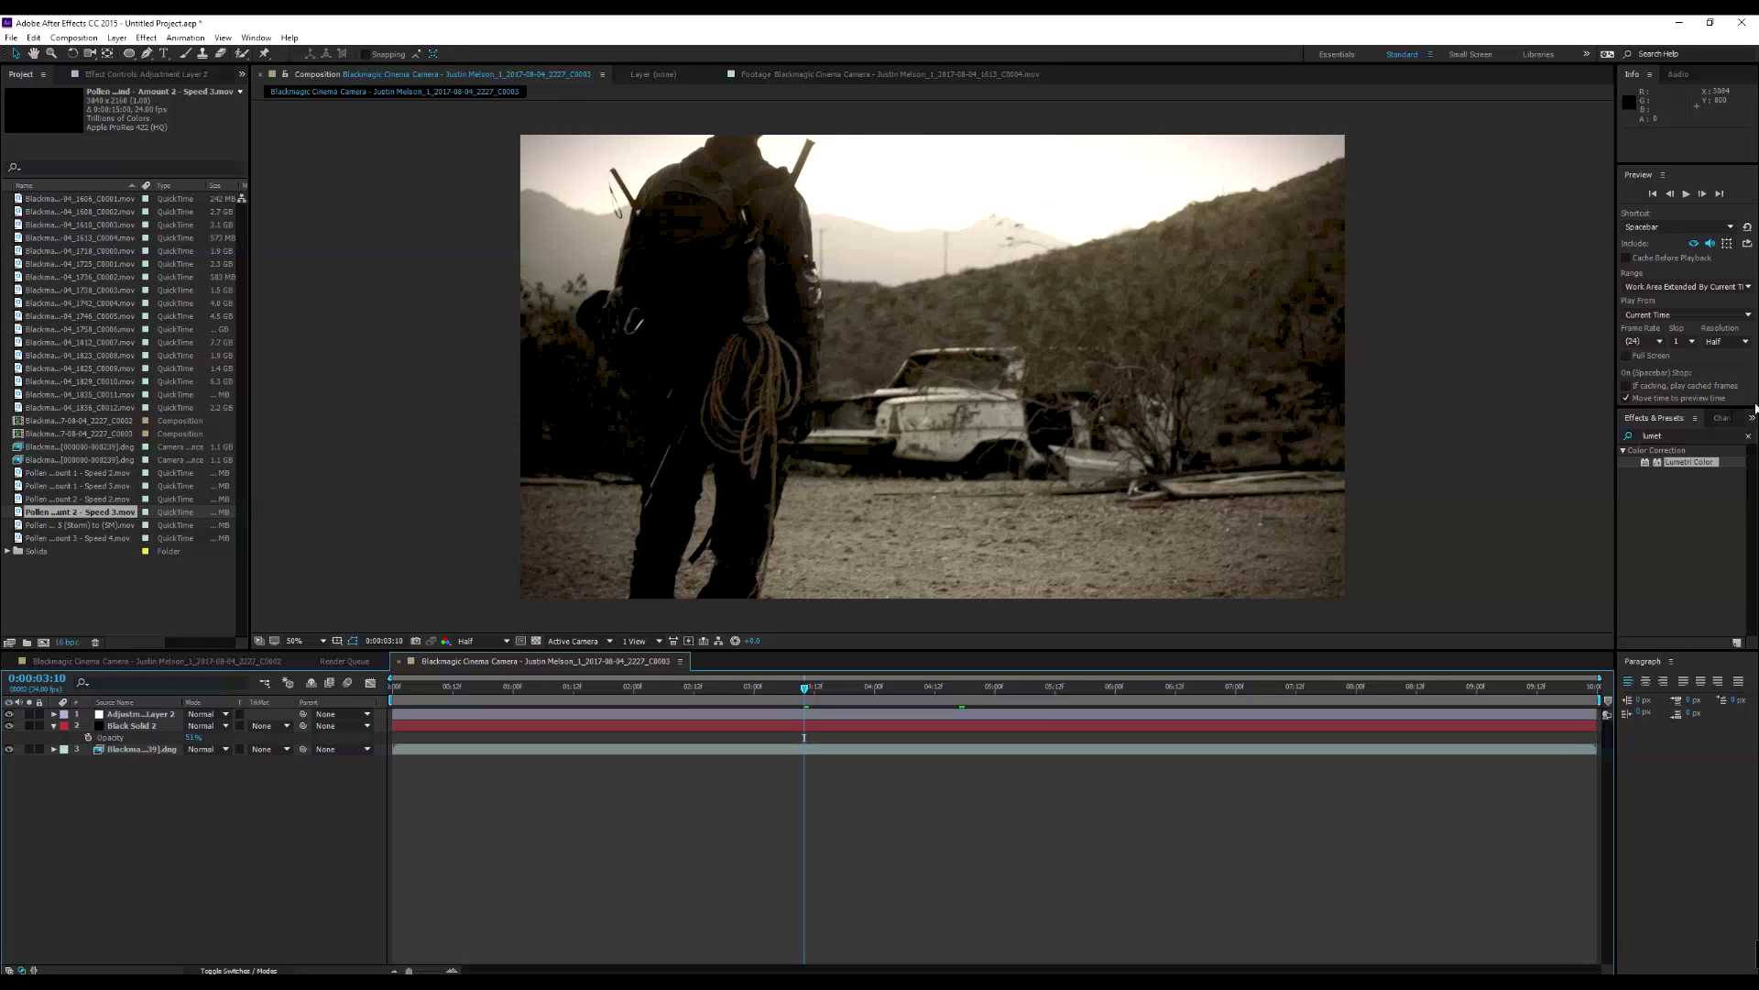
pyautogui.click(1687, 436)
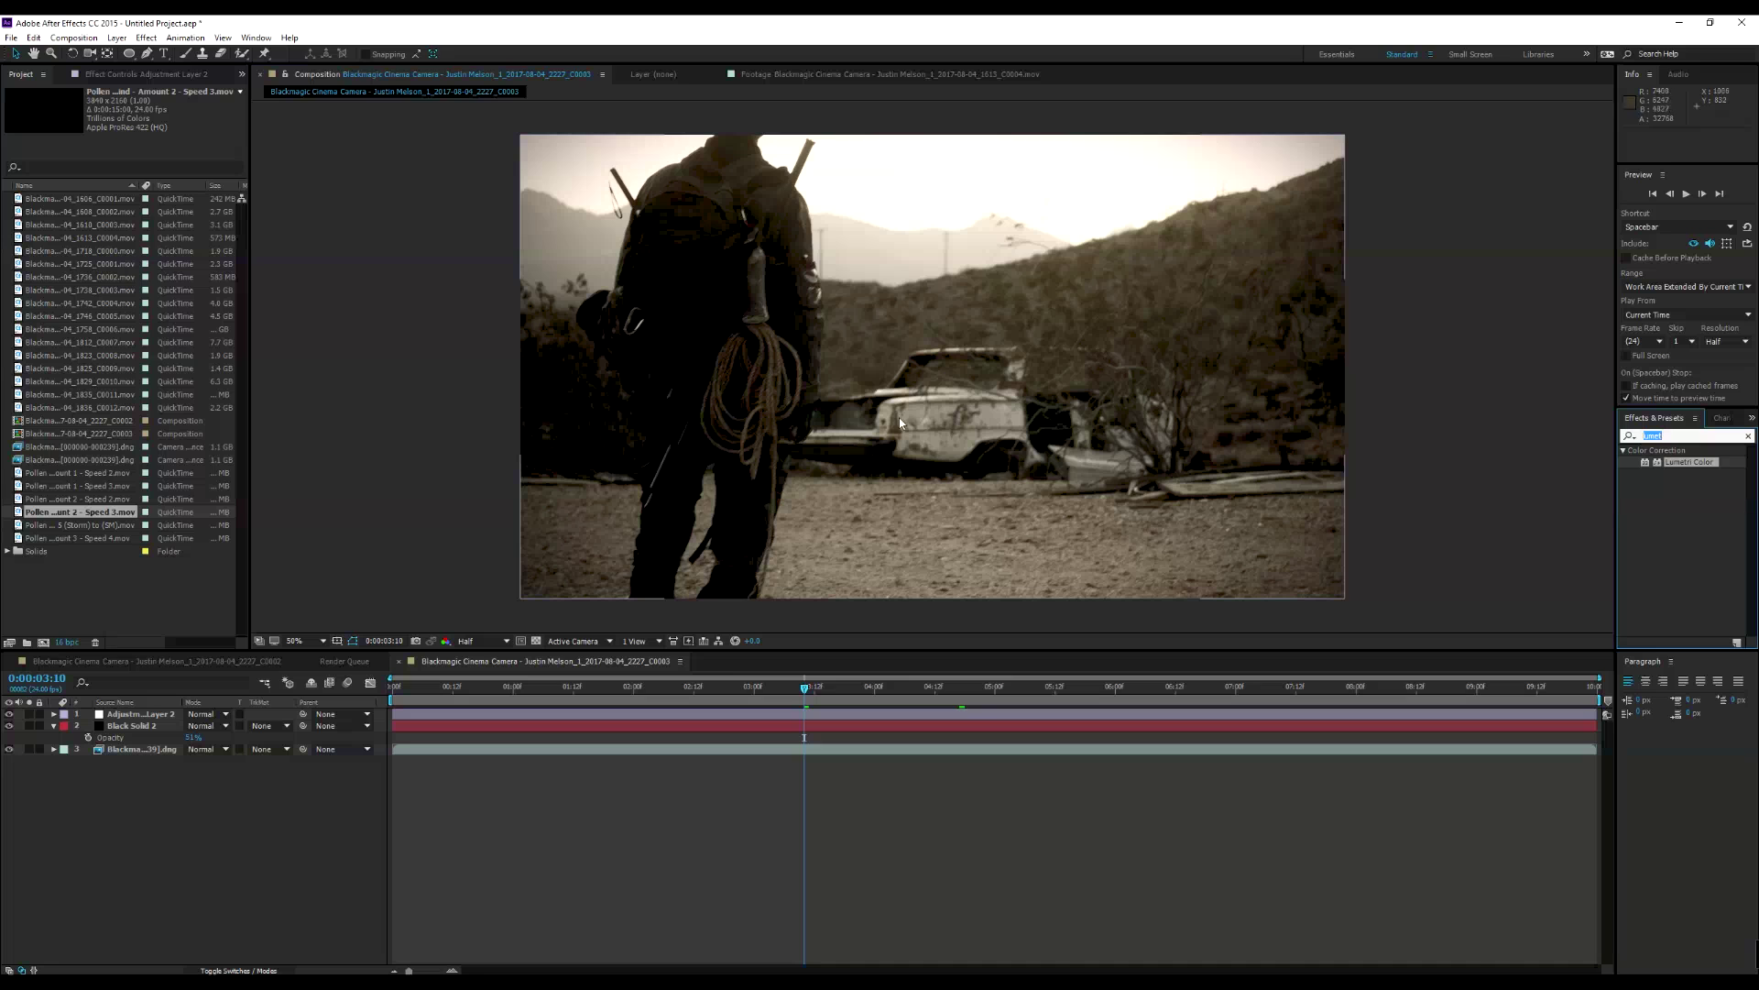
pyautogui.click(56, 854)
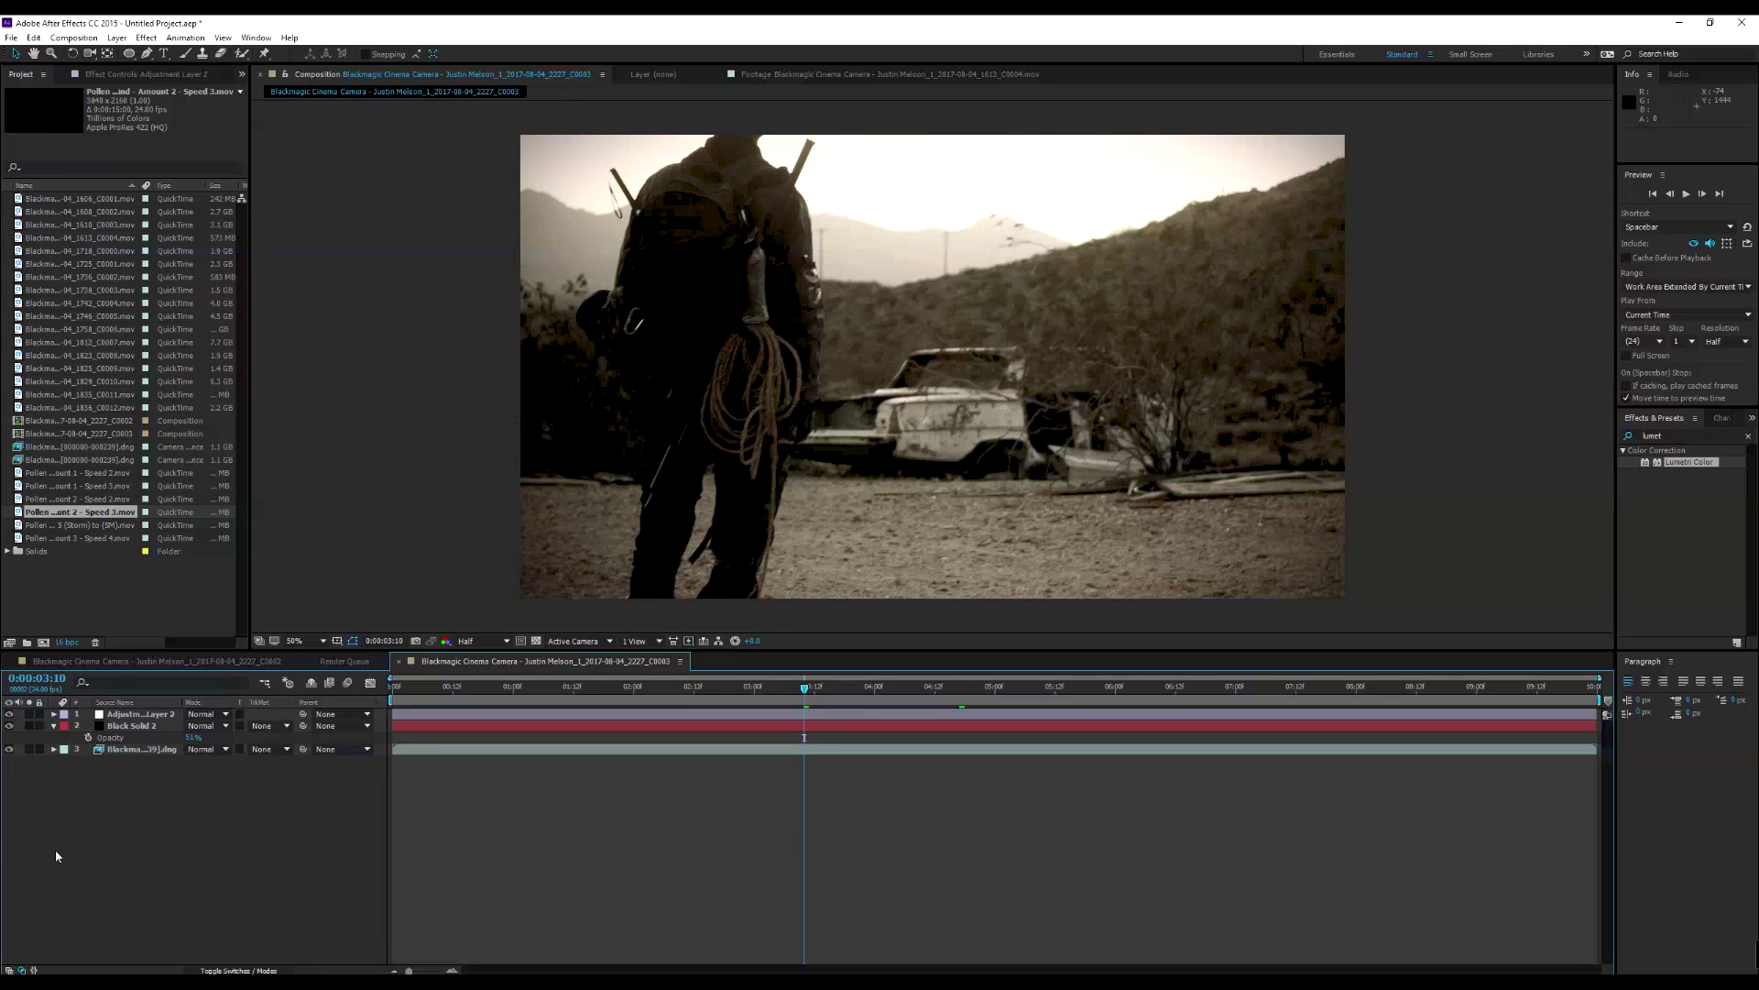
pyautogui.hotkey('ctrl', 'y')
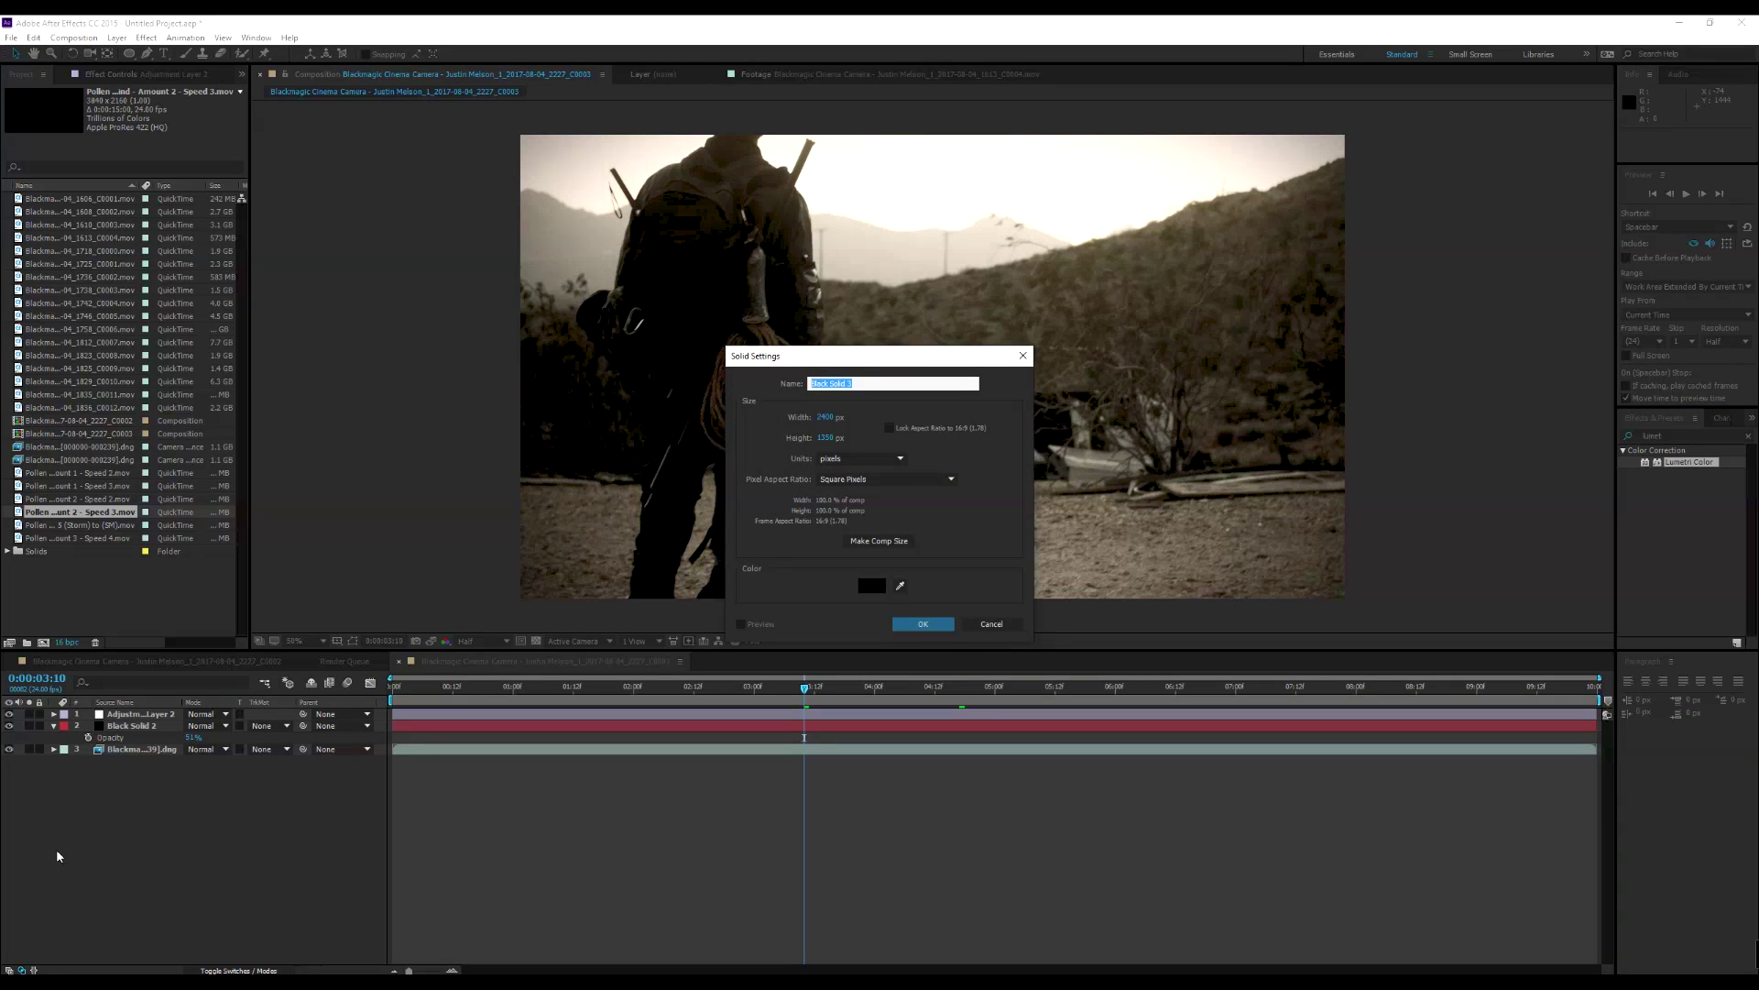
pyautogui.click(991, 623)
pyautogui.press(',')
pyautogui.press(',')
pyautogui.click(1141, 685)
pyautogui.press('.')
pyautogui.press('.')
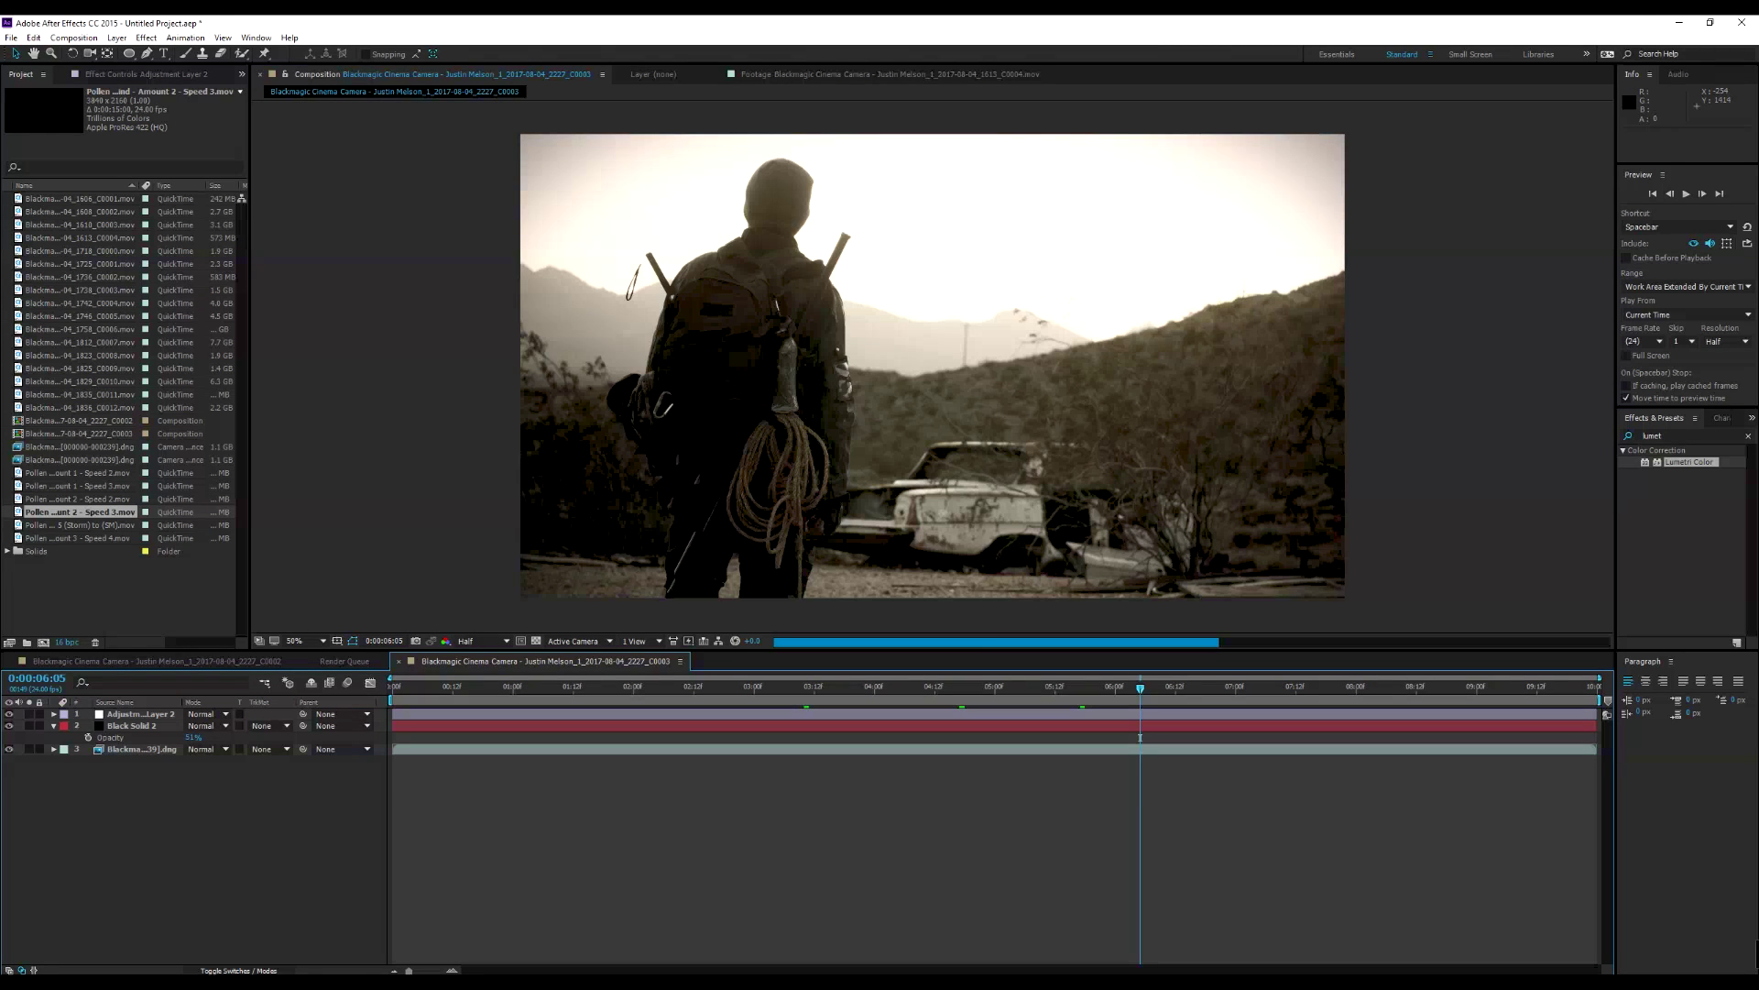
pyautogui.hotkey('ctrl', 'y')
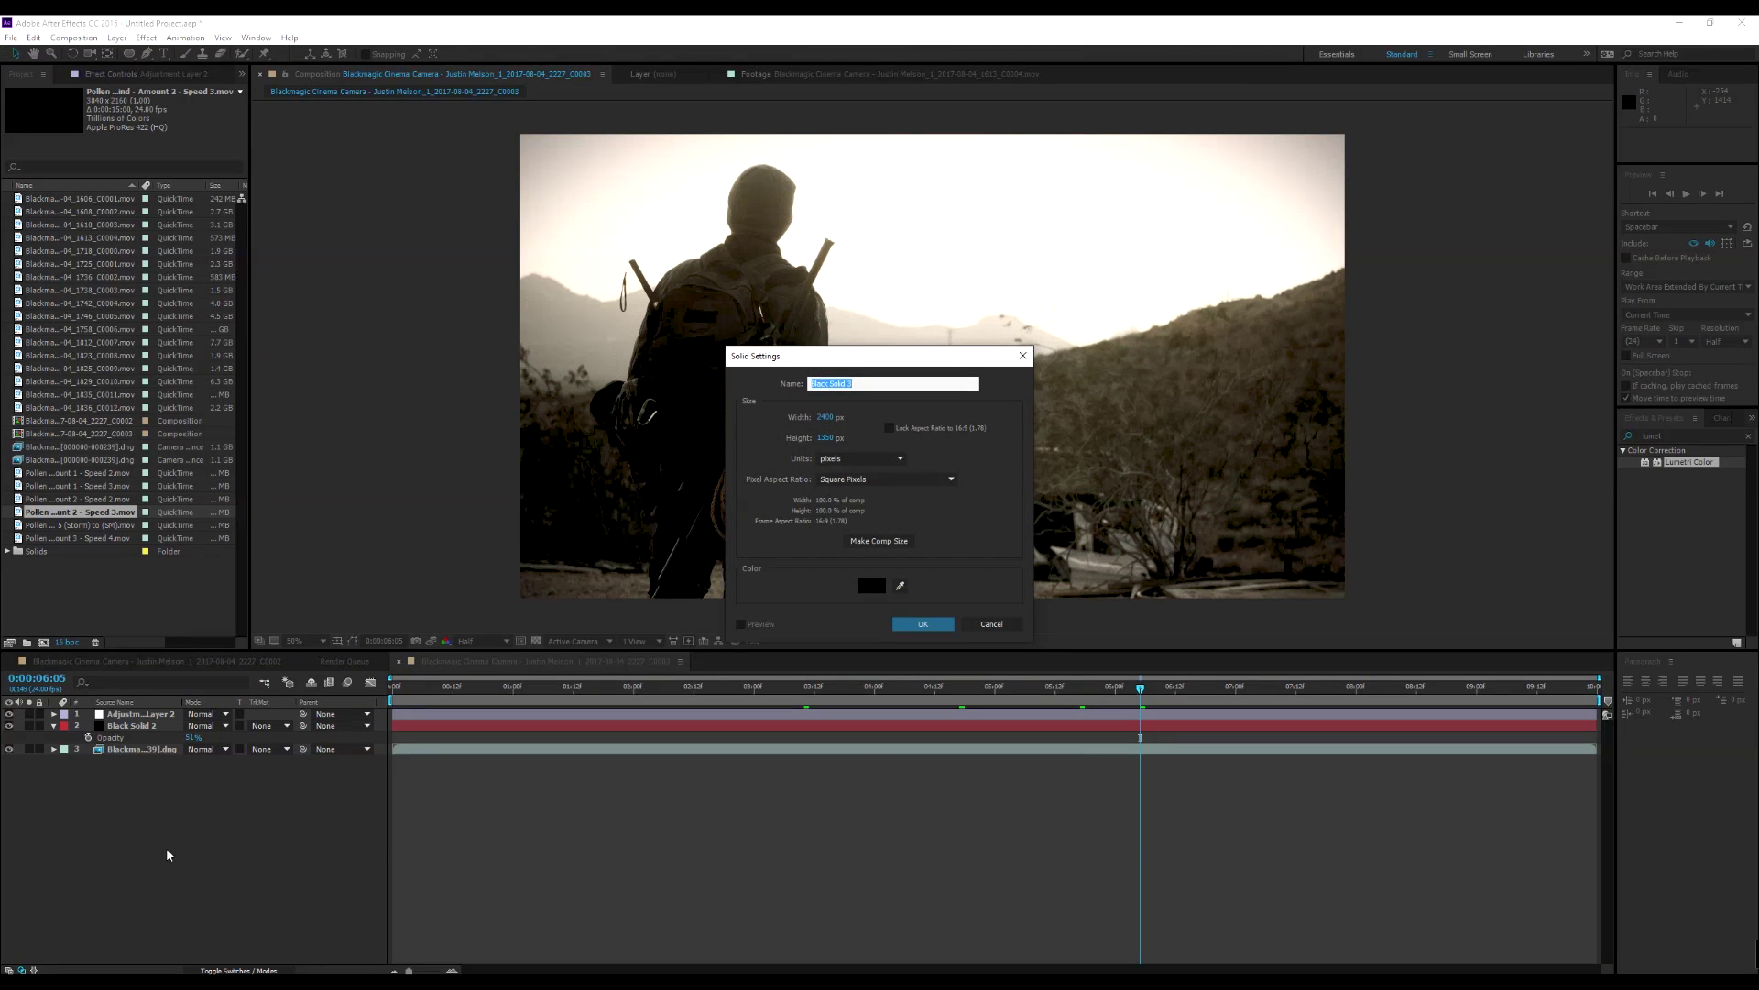
pyautogui.click(1008, 625)
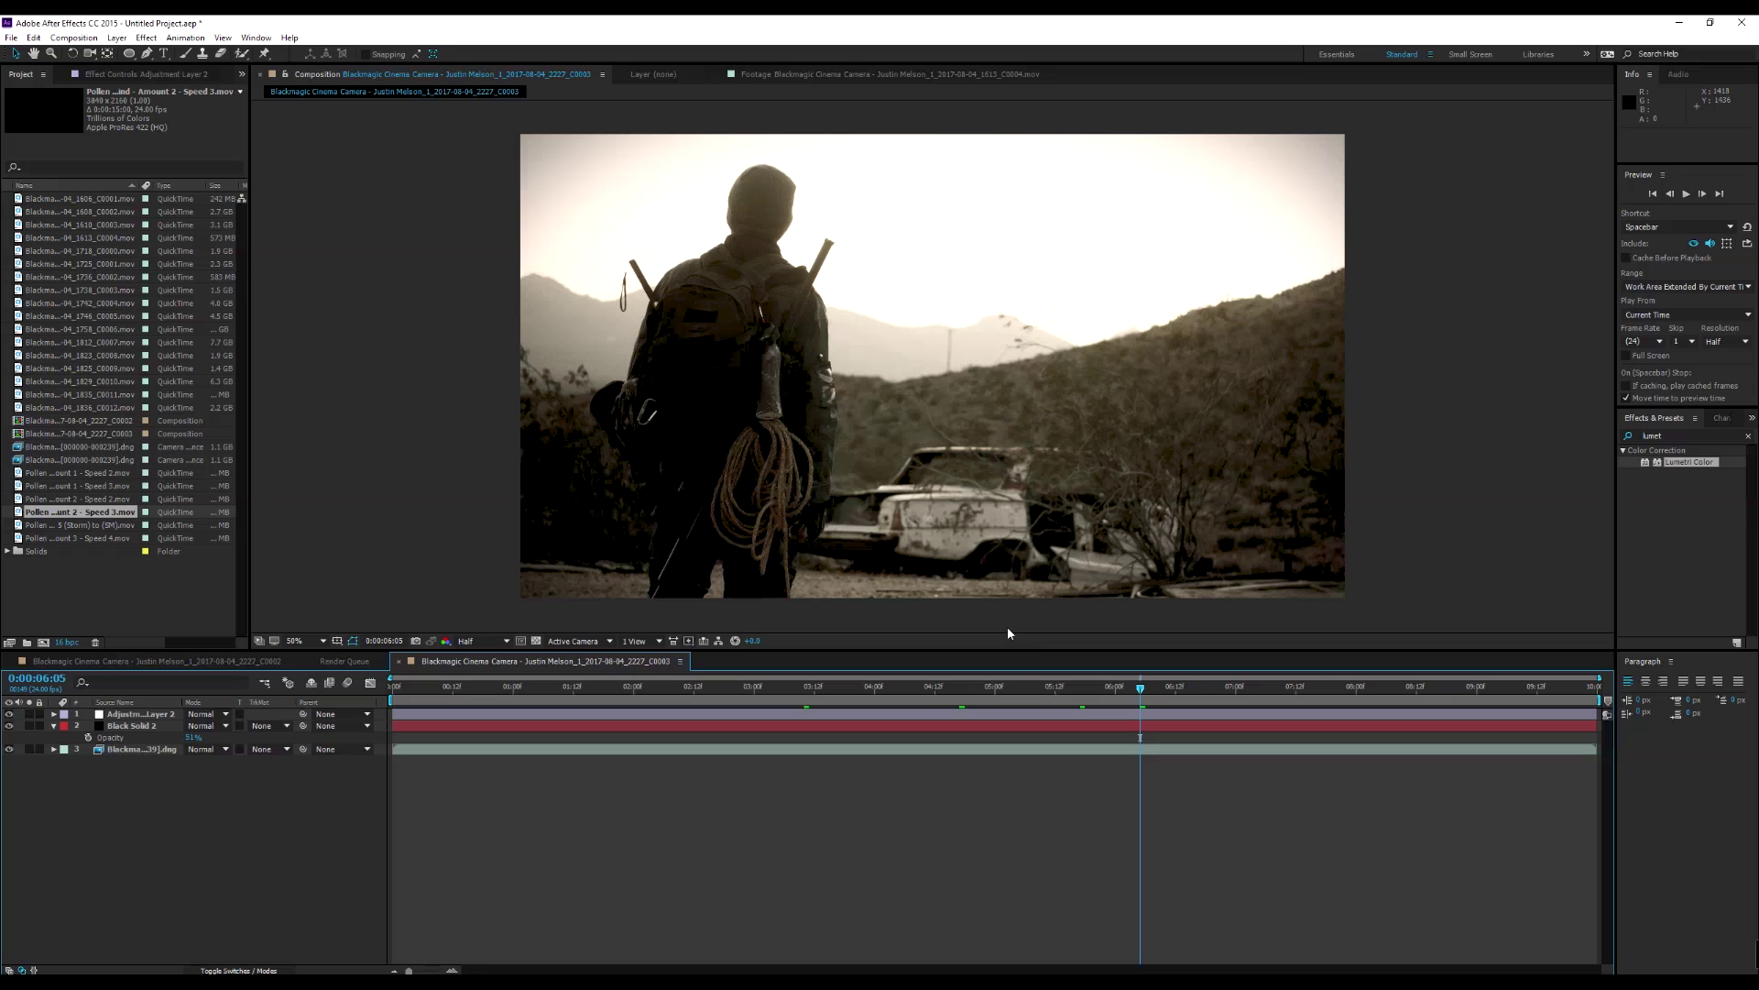
# Add an adjustment layer on top and apply Glow with a raised threshold, a radius of about 81 and reduced intensity.
pyautogui.hotkey('ctrl', 'alt', 'y')
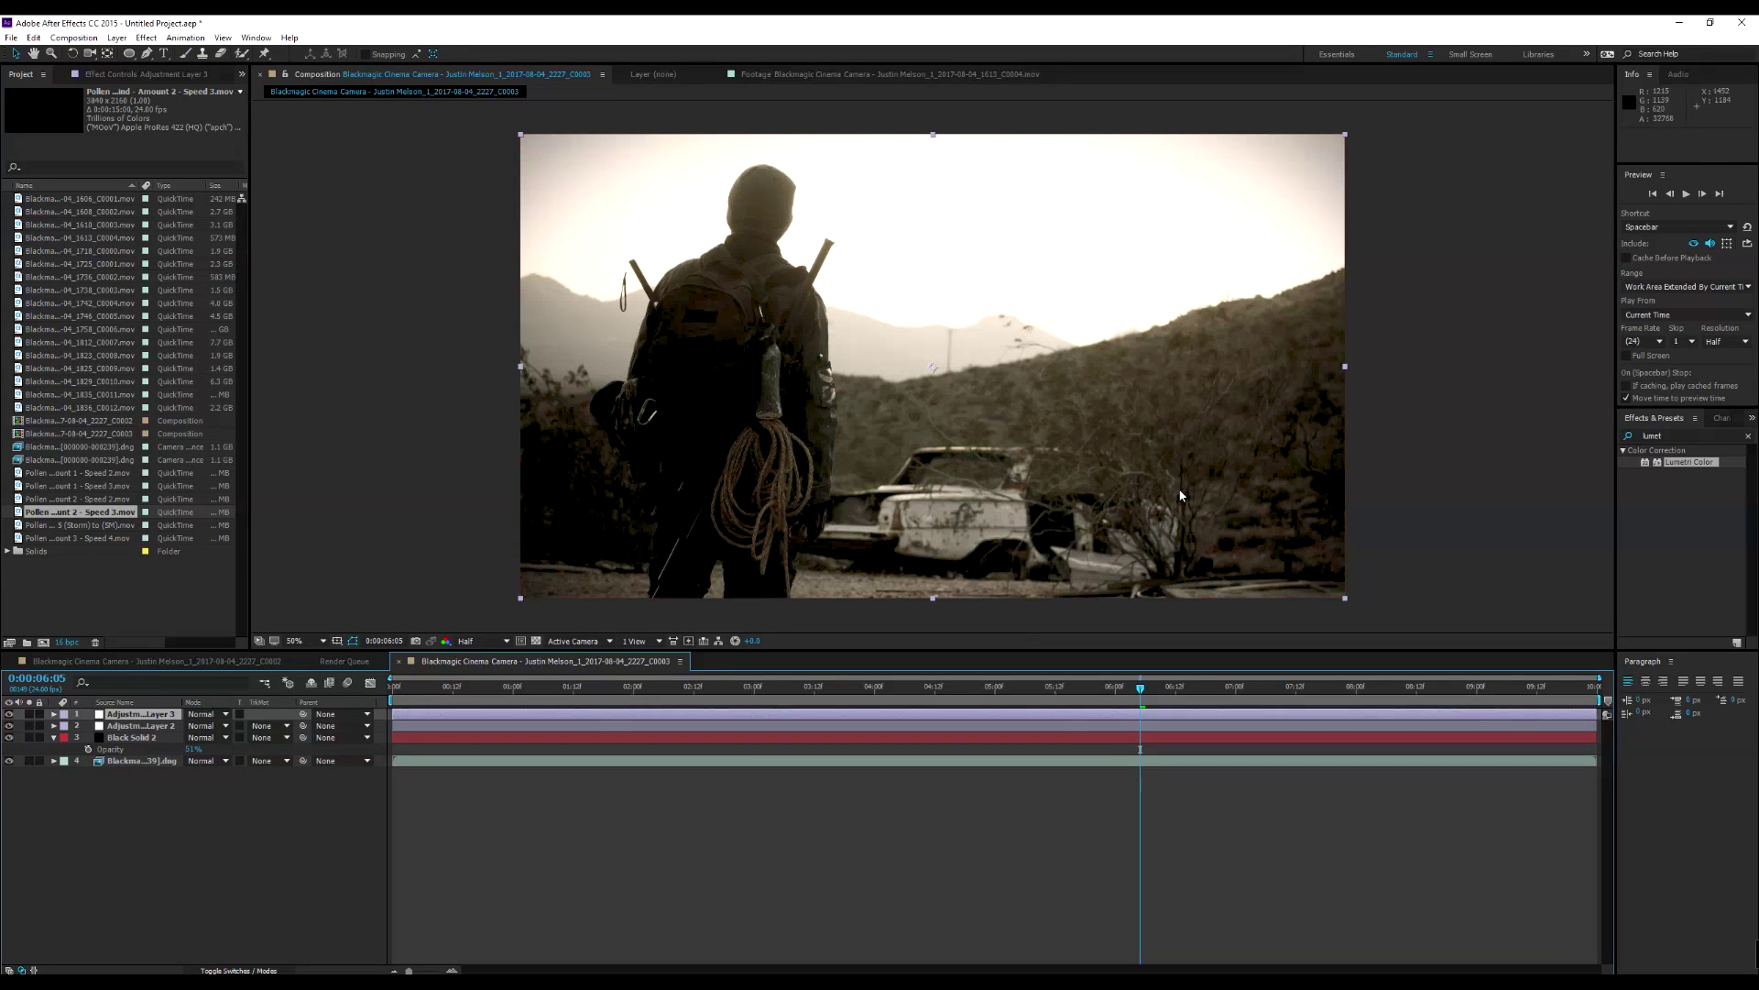
pyautogui.click(1678, 436)
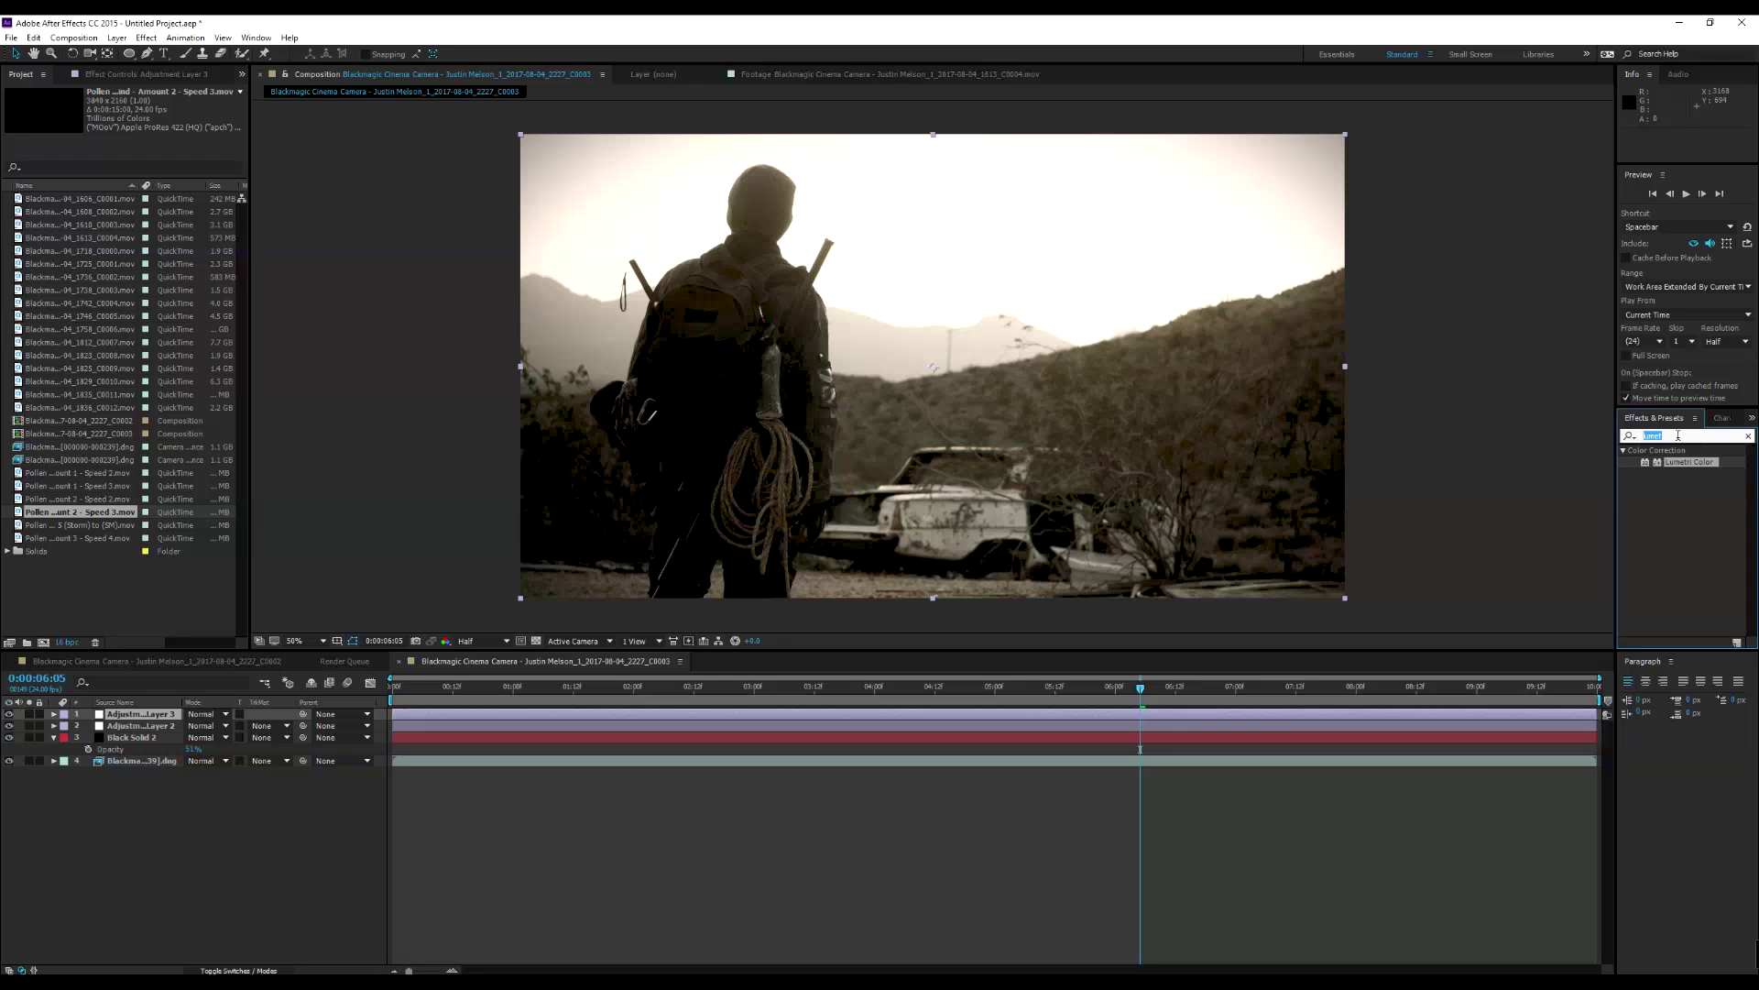
pyautogui.write('glow')
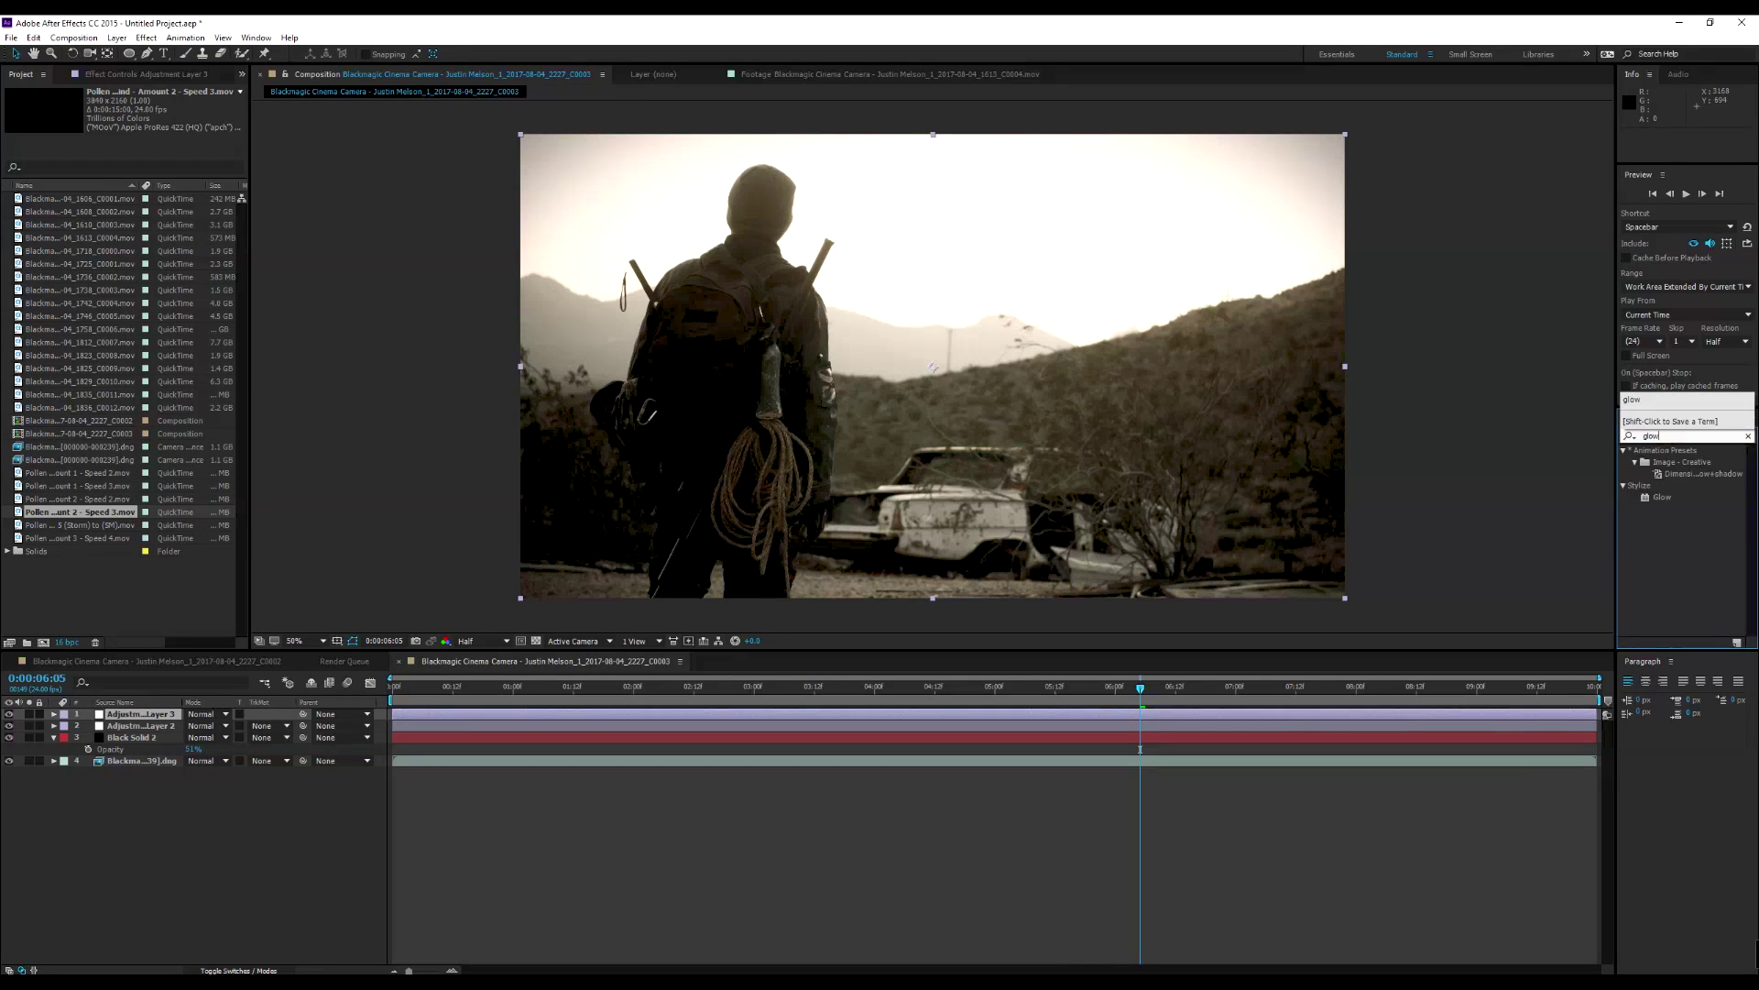
pyautogui.doubleClick(1662, 497)
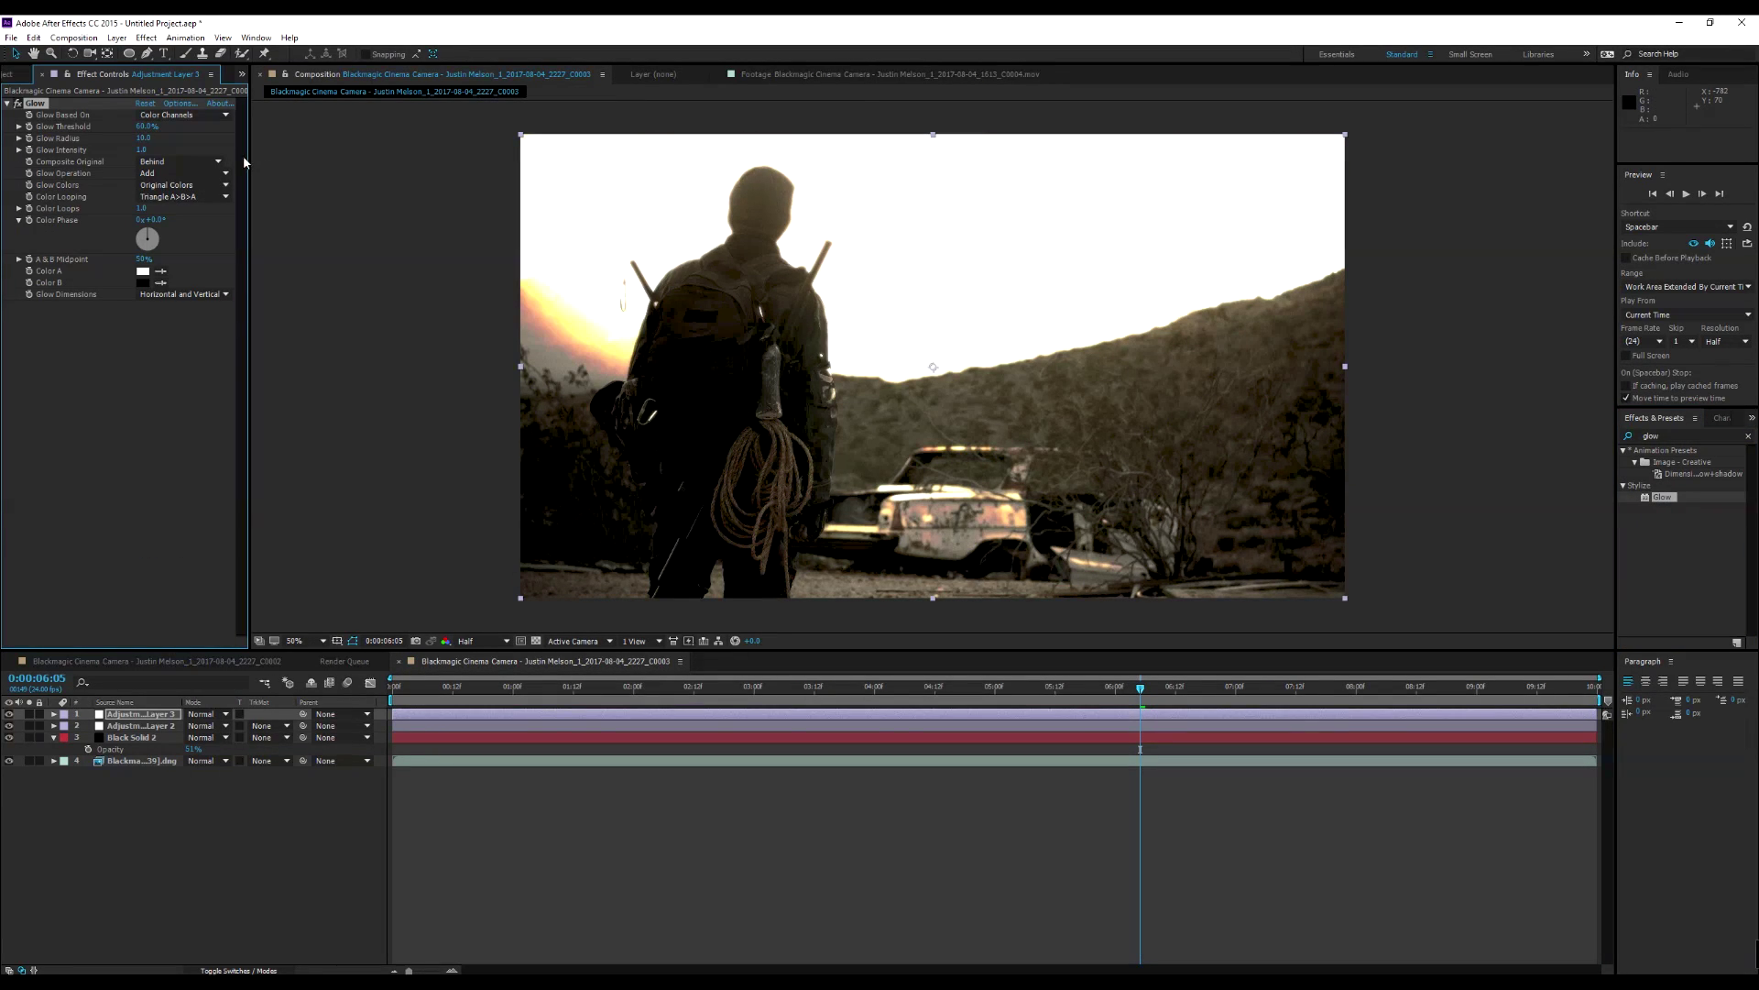
pyautogui.moveTo(138, 126)
pyautogui.mouseDown()
pyautogui.moveTo(180, 151)
pyautogui.moveTo(149, 137)
pyautogui.moveTo(195, 138)
pyautogui.moveTo(142, 152)
pyautogui.mouseUp()
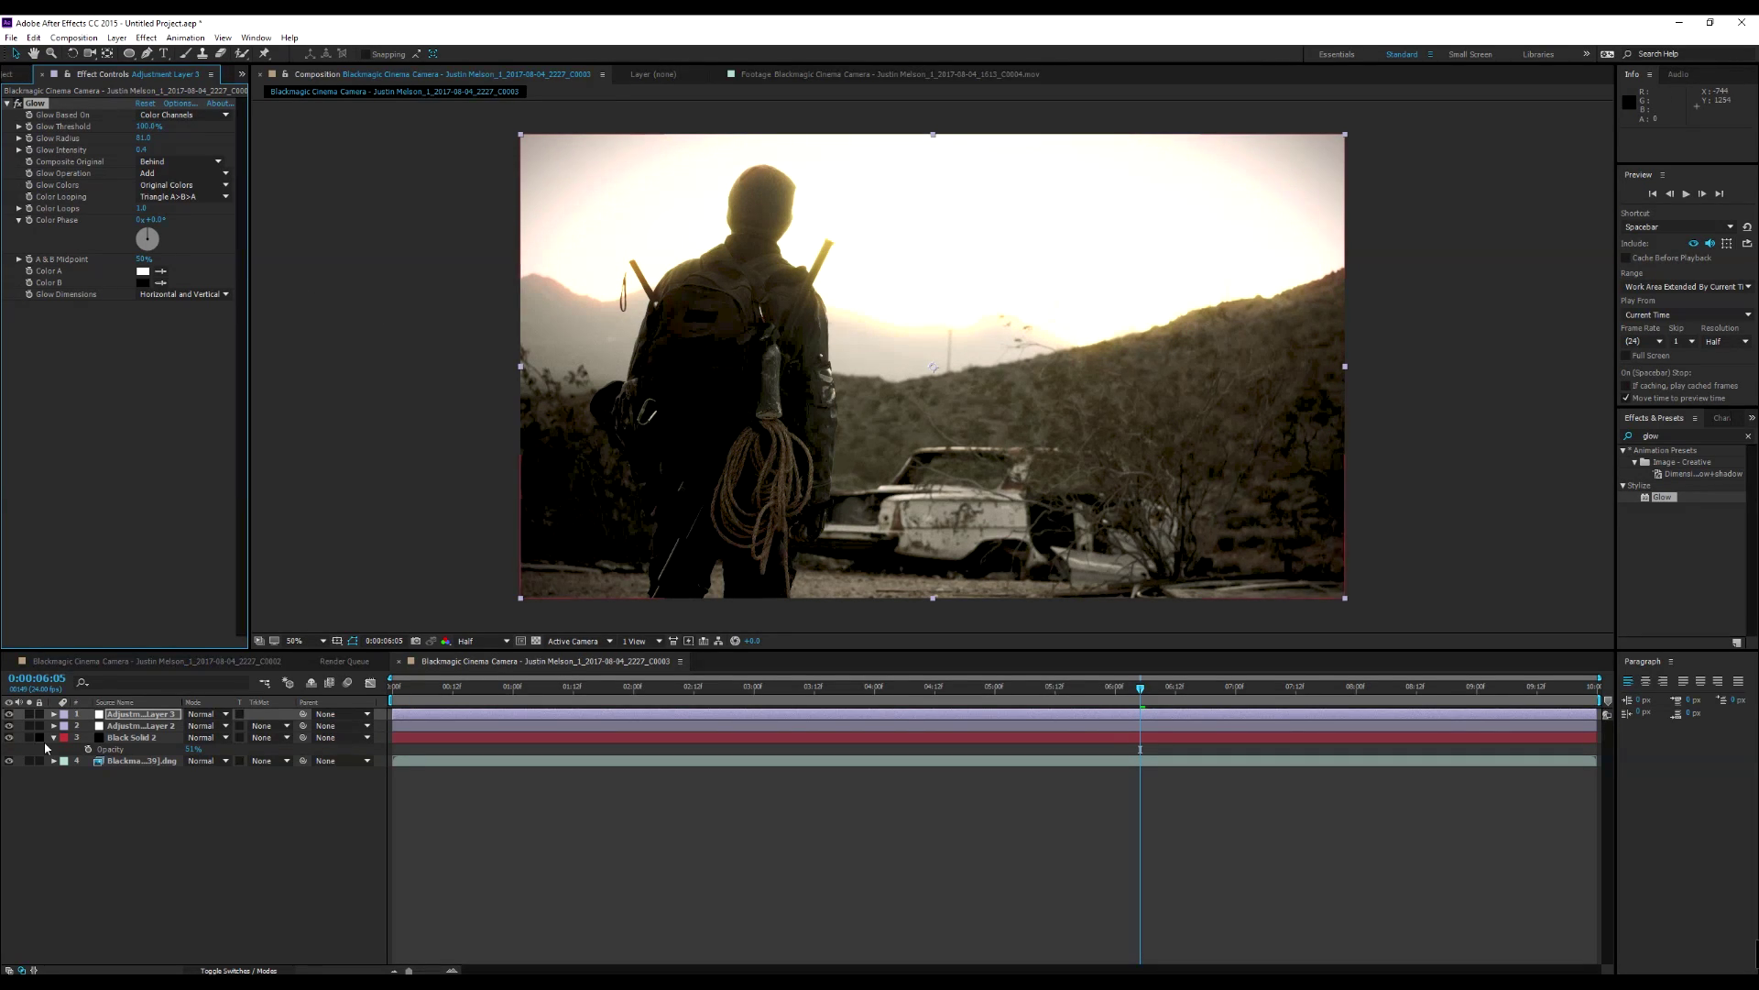
pyautogui.click(257, 139)
# Draw a closed Pen mask on the glow adjustment layer around the sky, following the horizon and the figure and extending past the frame.
pyautogui.click(146, 53)
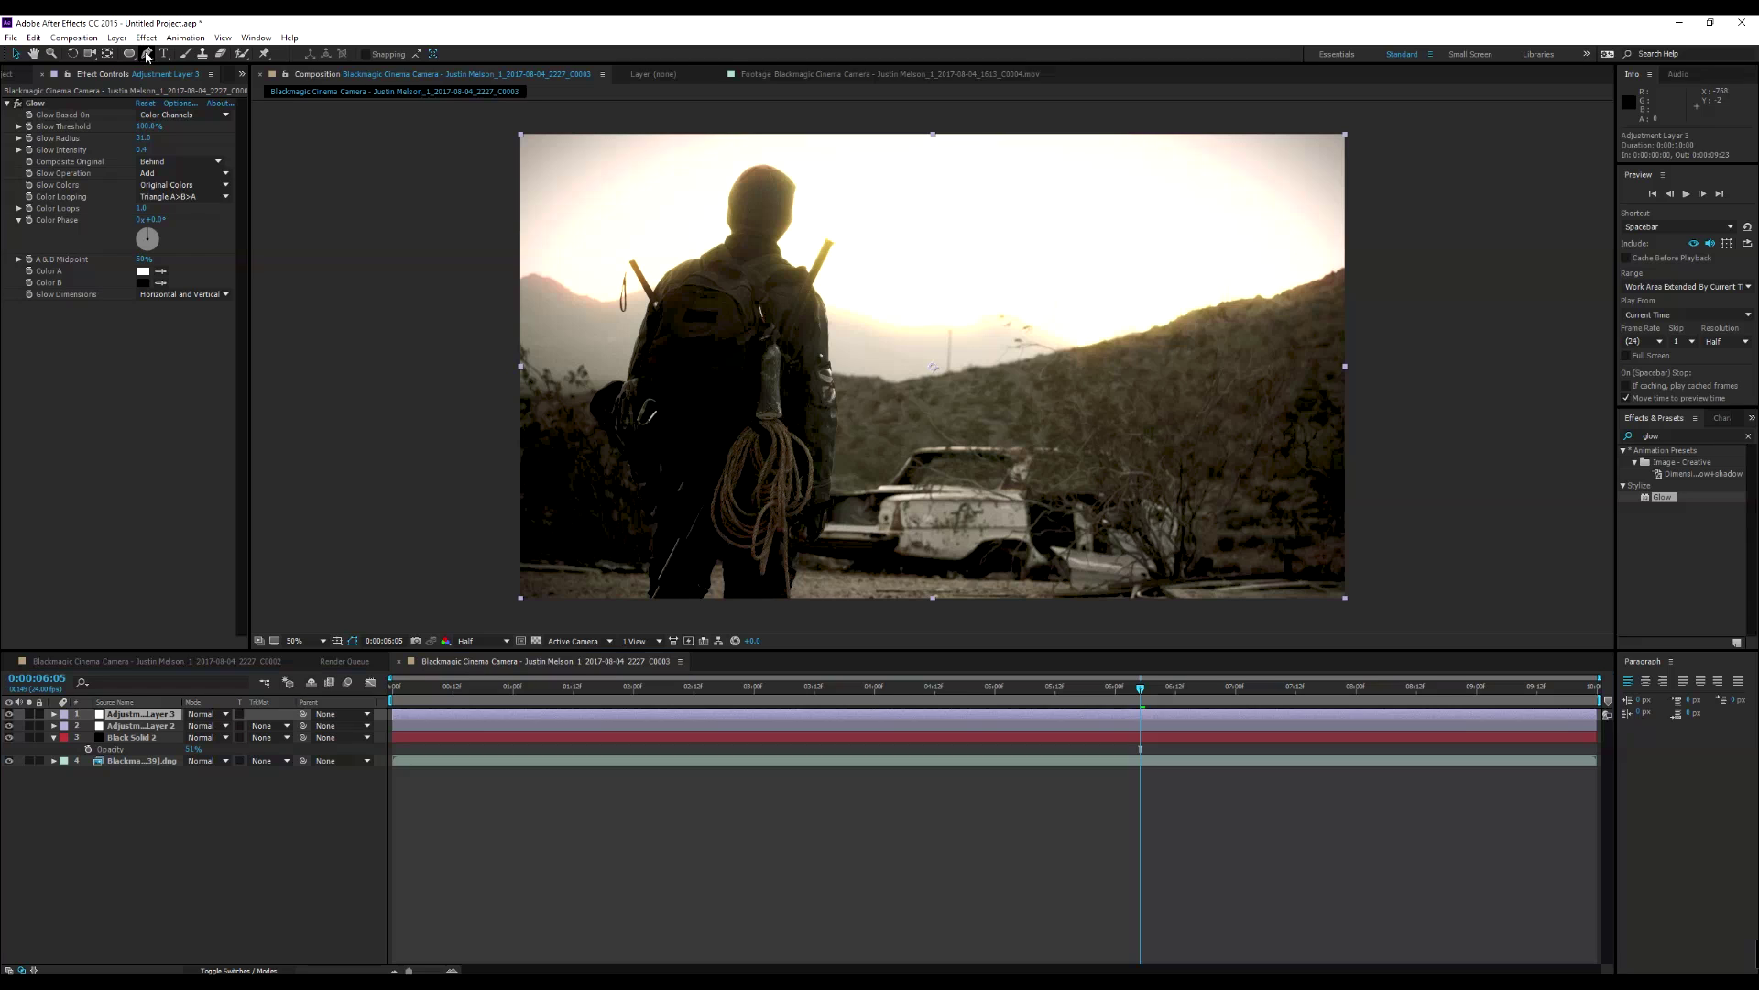
pyautogui.click(433, 276)
pyautogui.click(519, 361)
pyautogui.click(702, 378)
pyautogui.click(750, 296)
pyautogui.click(747, 341)
pyautogui.click(762, 359)
pyautogui.click(780, 375)
pyautogui.click(894, 385)
pyautogui.click(1310, 360)
pyautogui.click(1390, 276)
pyautogui.press(',')
pyautogui.click(1204, 183)
pyautogui.click(504, 213)
pyautogui.click(524, 318)
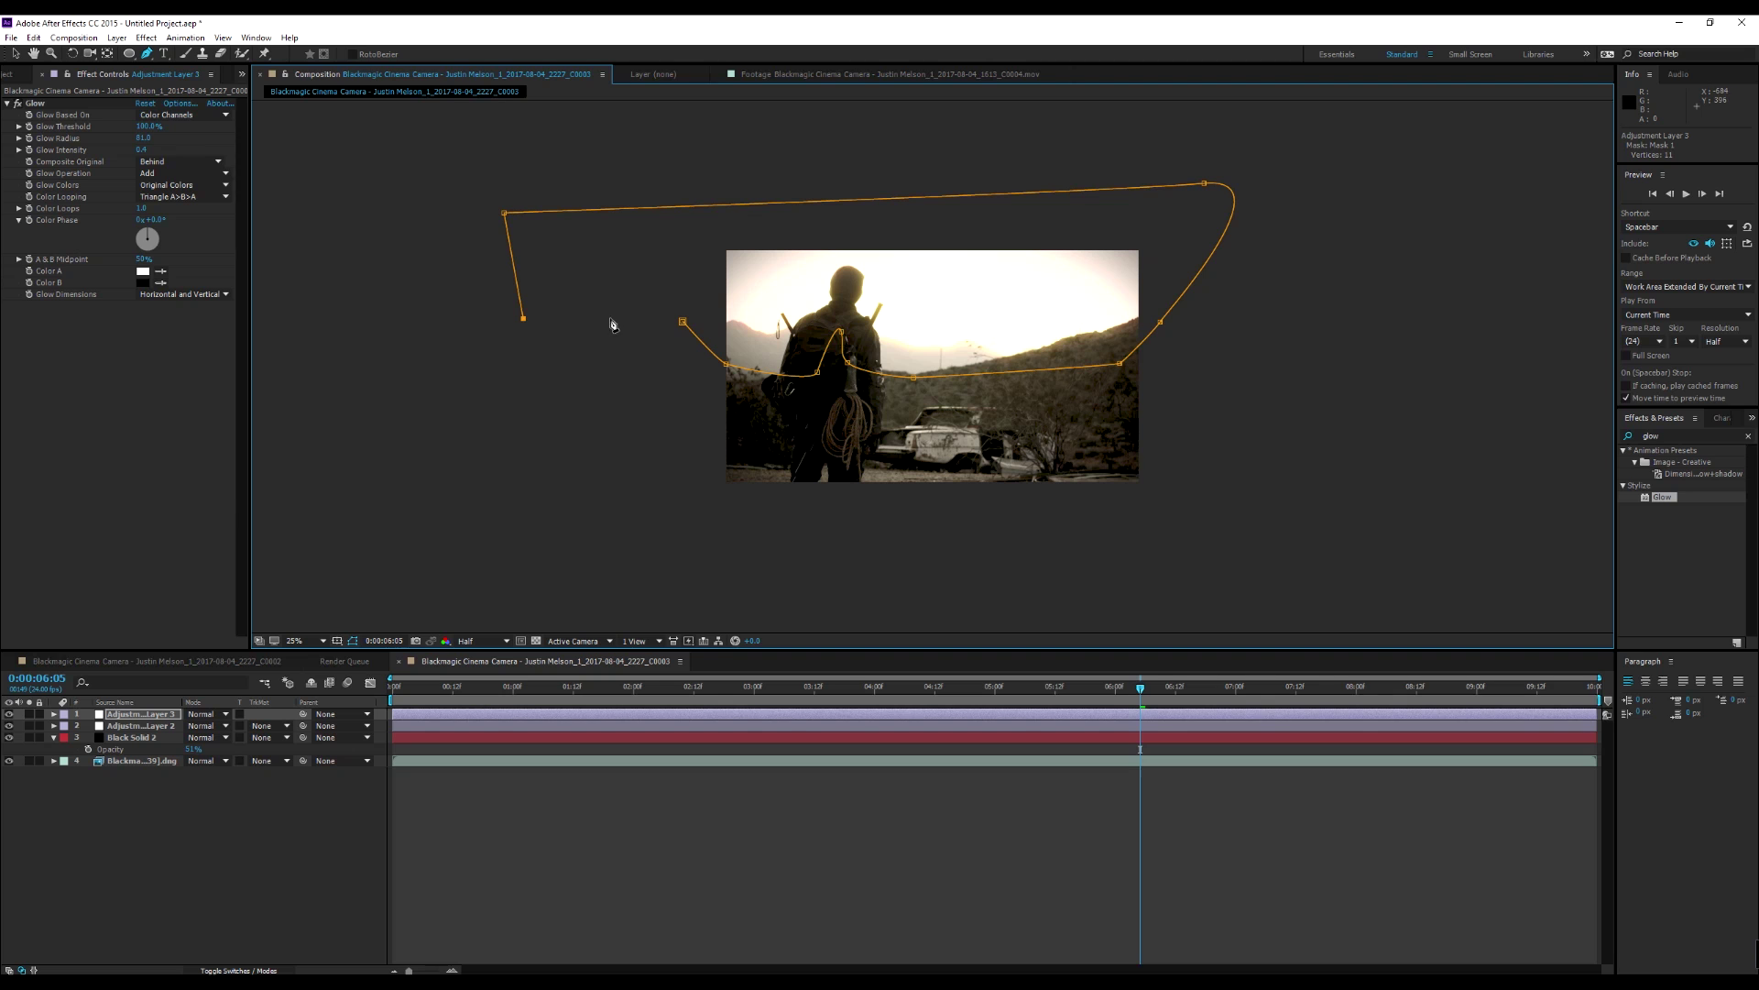
pyautogui.click(683, 322)
pyautogui.press('v')
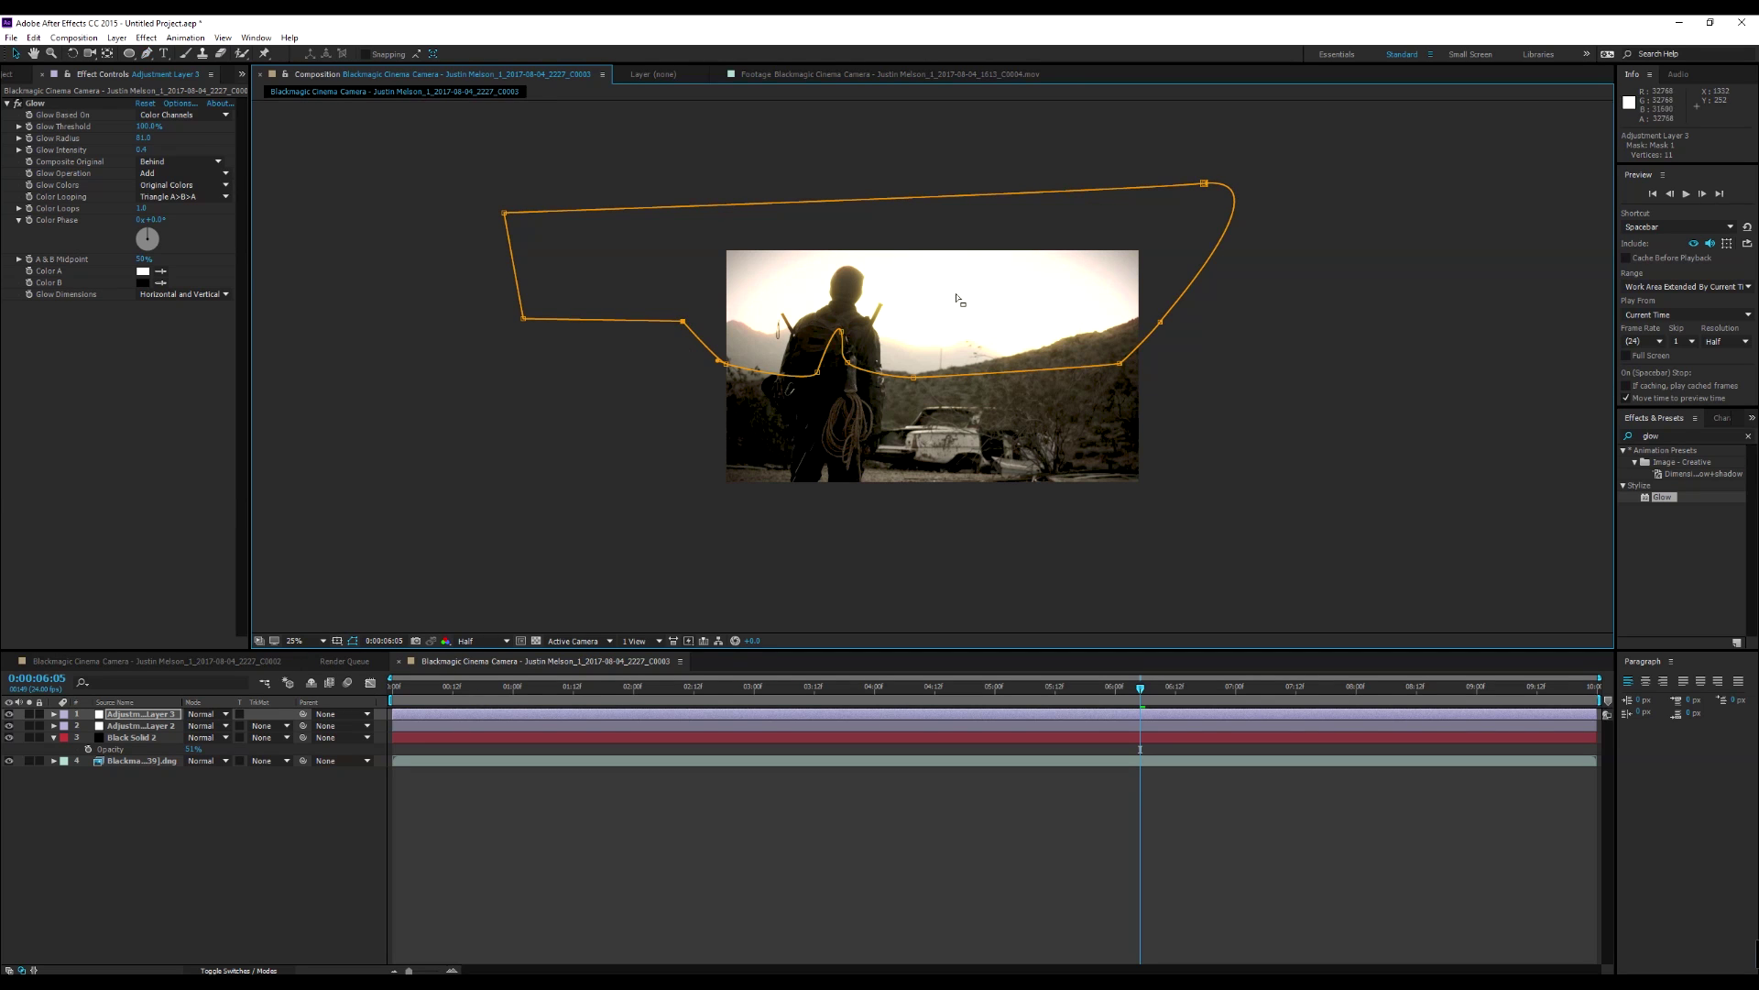
# Raise the Glow Radius to about 141 and set the glow layer's blending mode to Soft Light after trying Hard Light.
pyautogui.press('.')
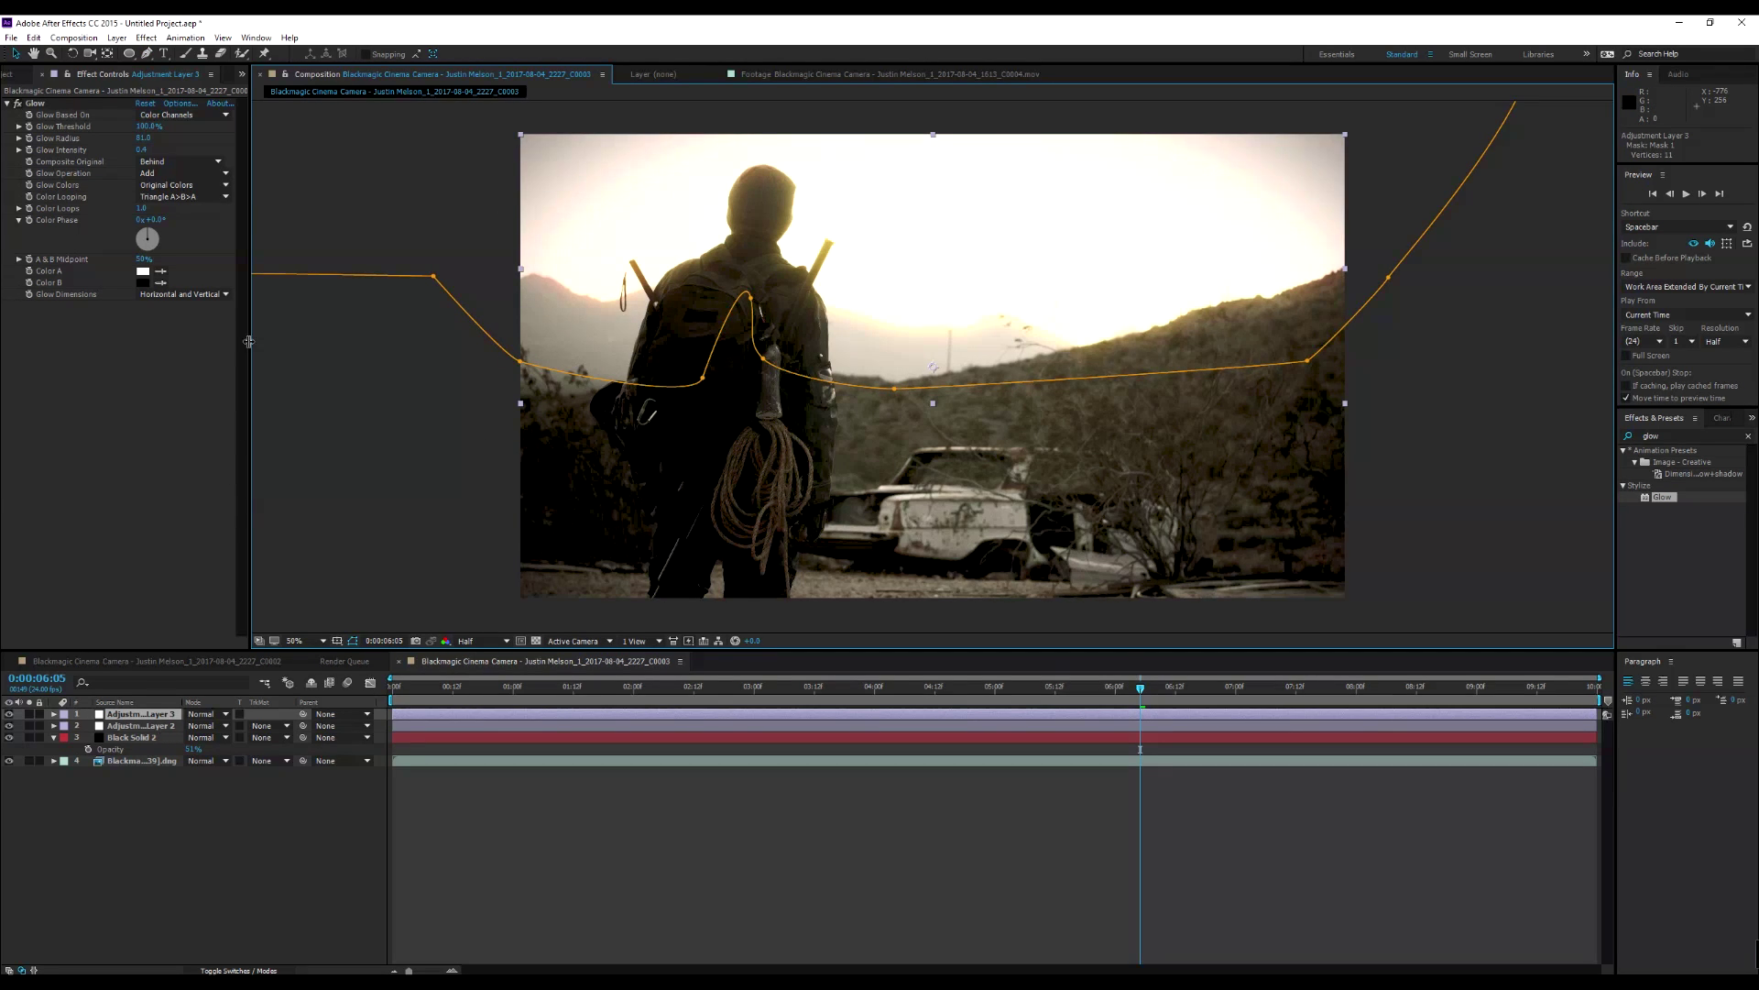
pyautogui.moveTo(144, 139); pyautogui.dragTo(187, 139)
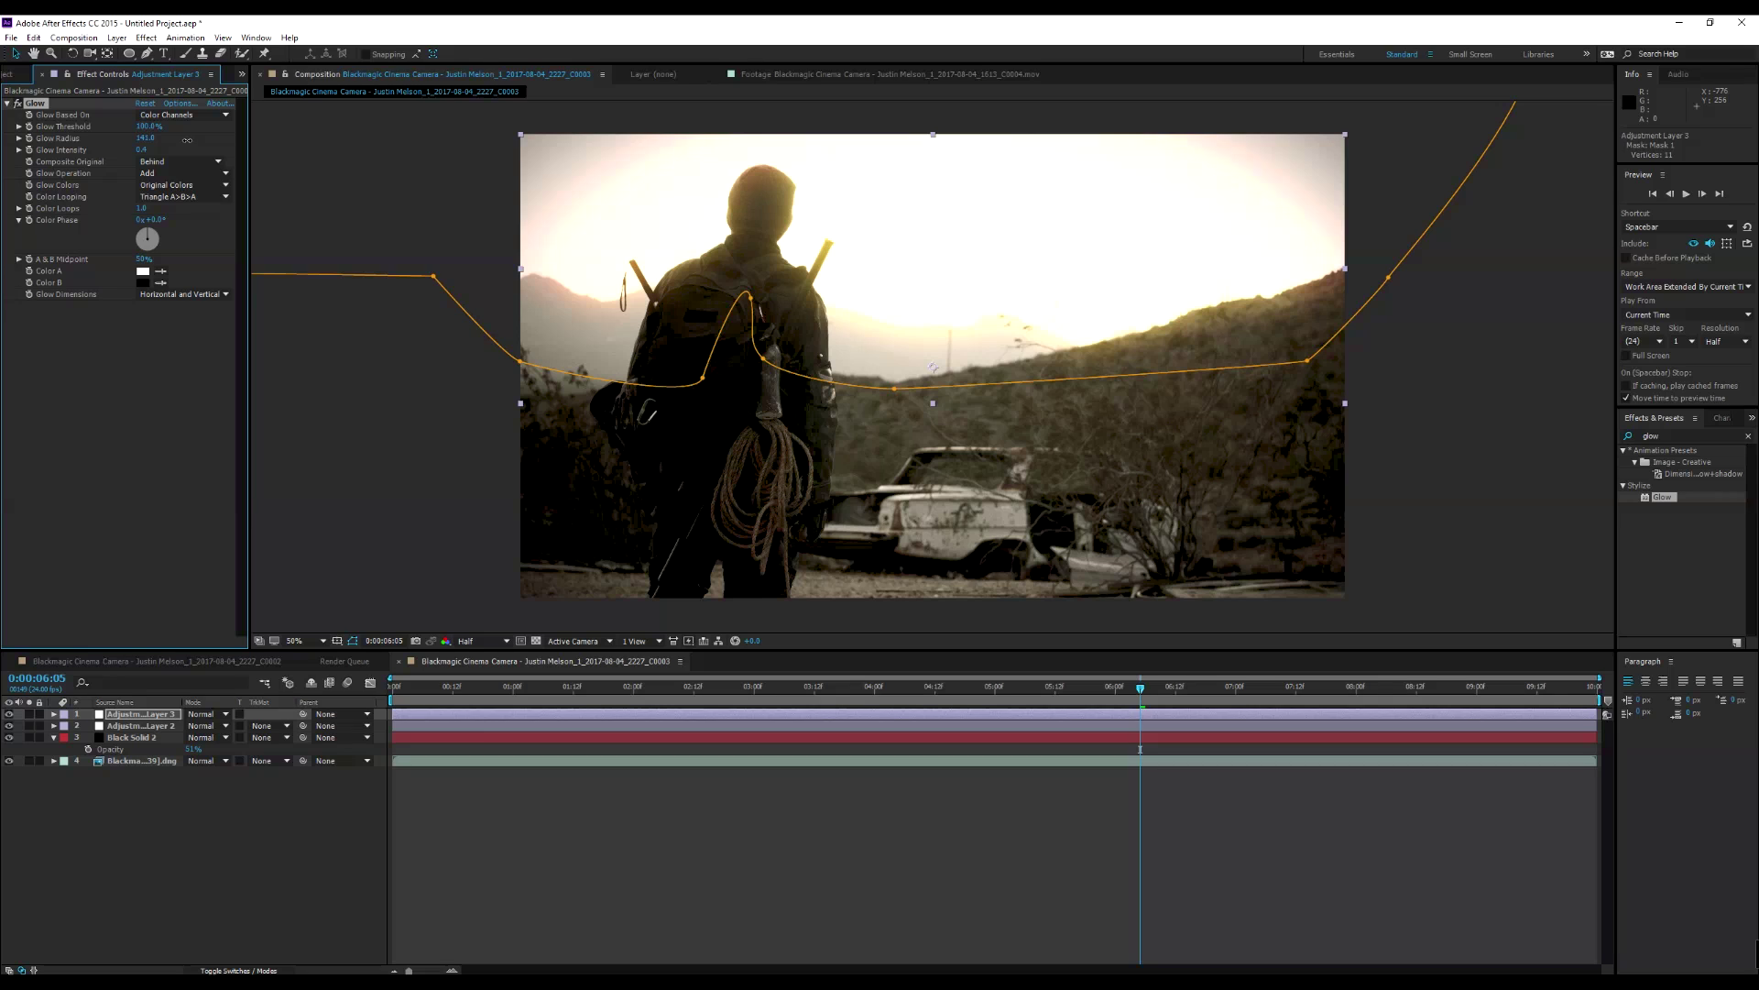
pyautogui.click(203, 716)
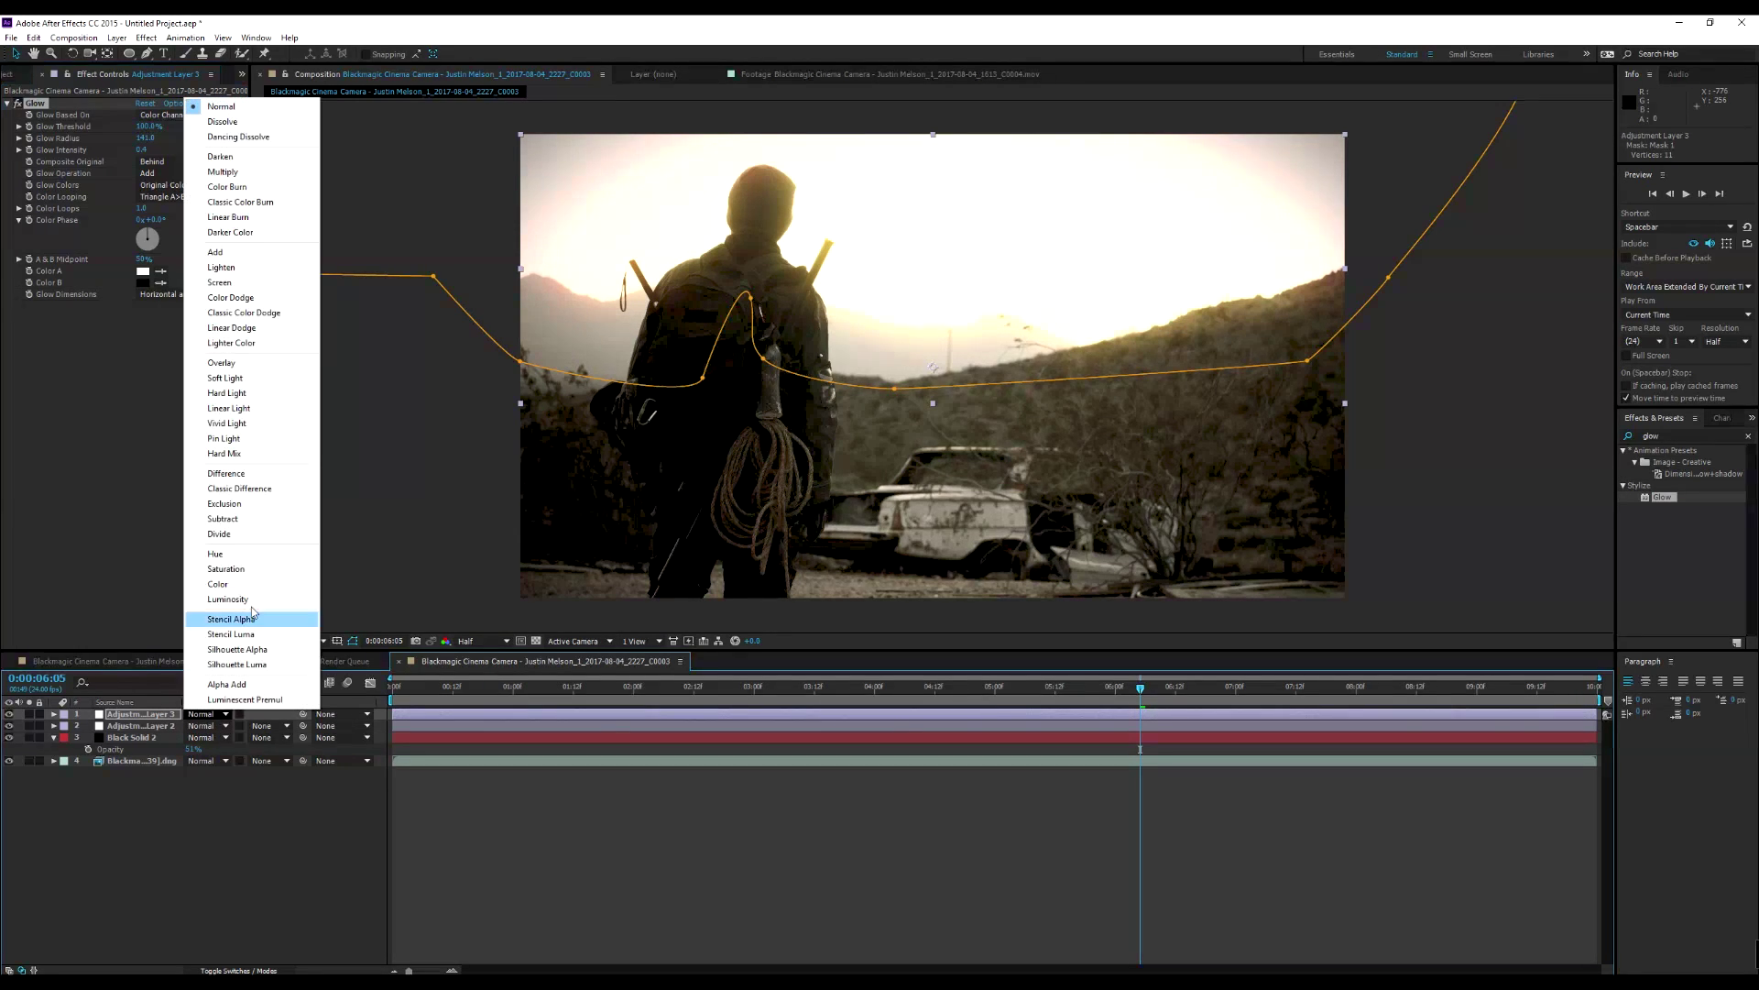
pyautogui.click(263, 403)
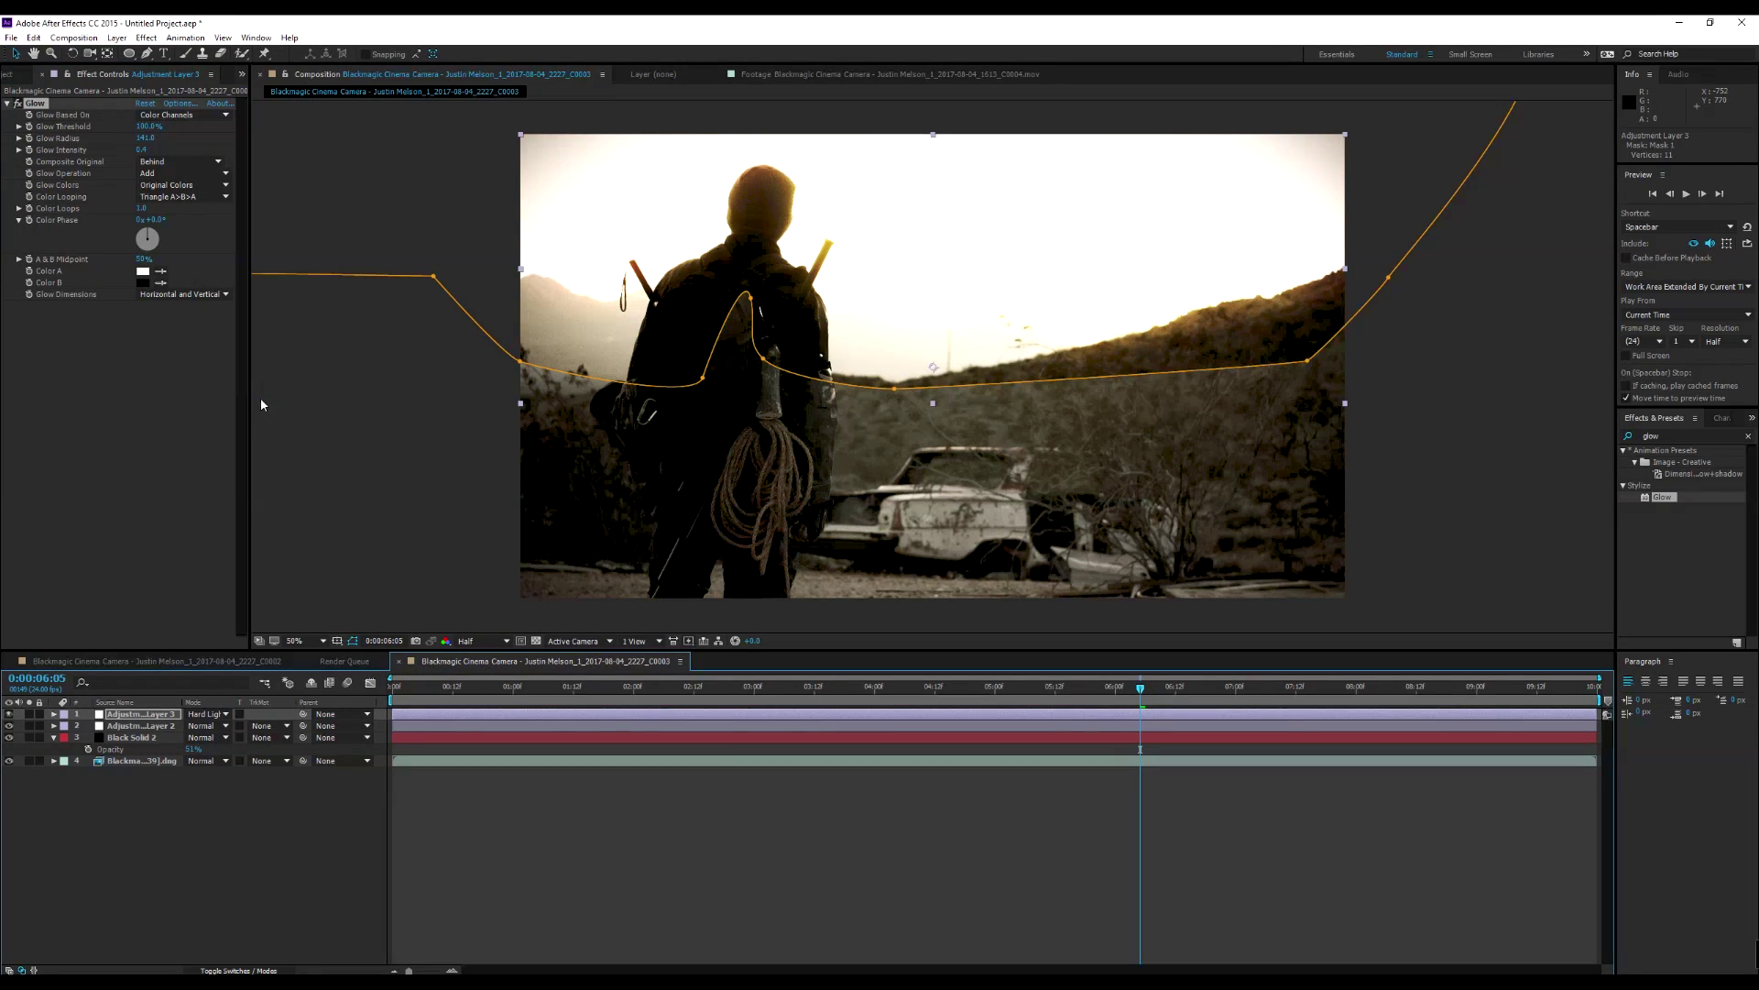
pyautogui.click(203, 714)
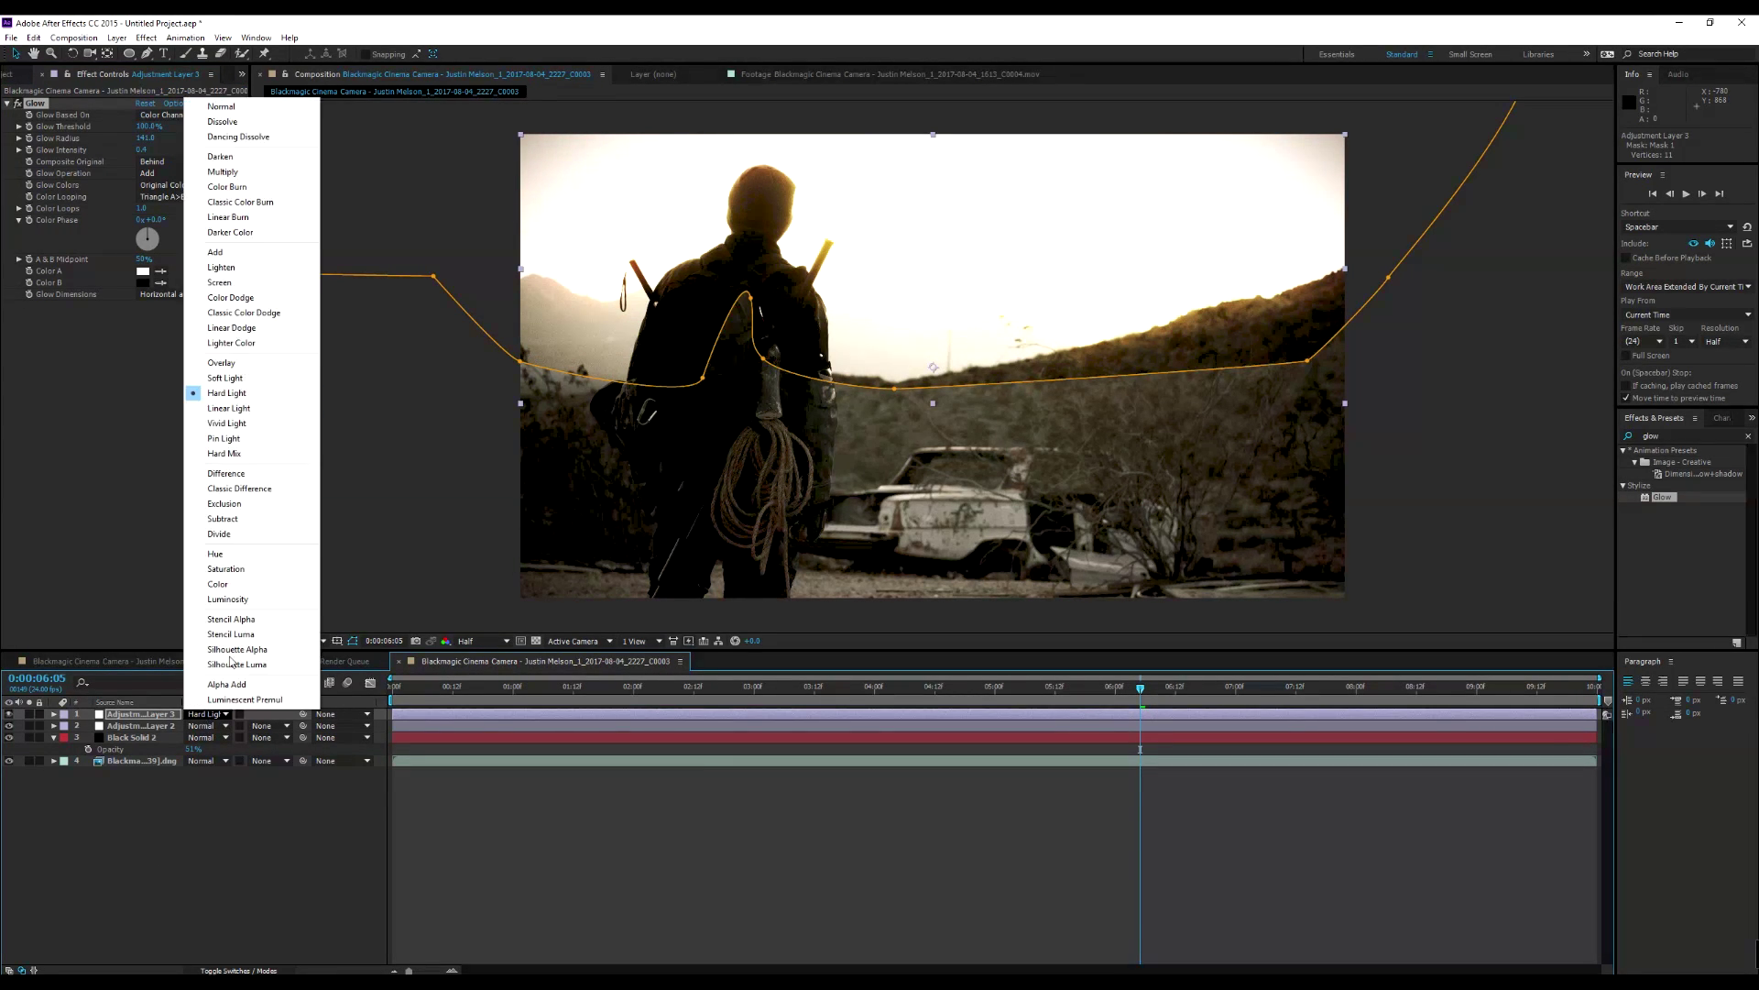
pyautogui.click(262, 378)
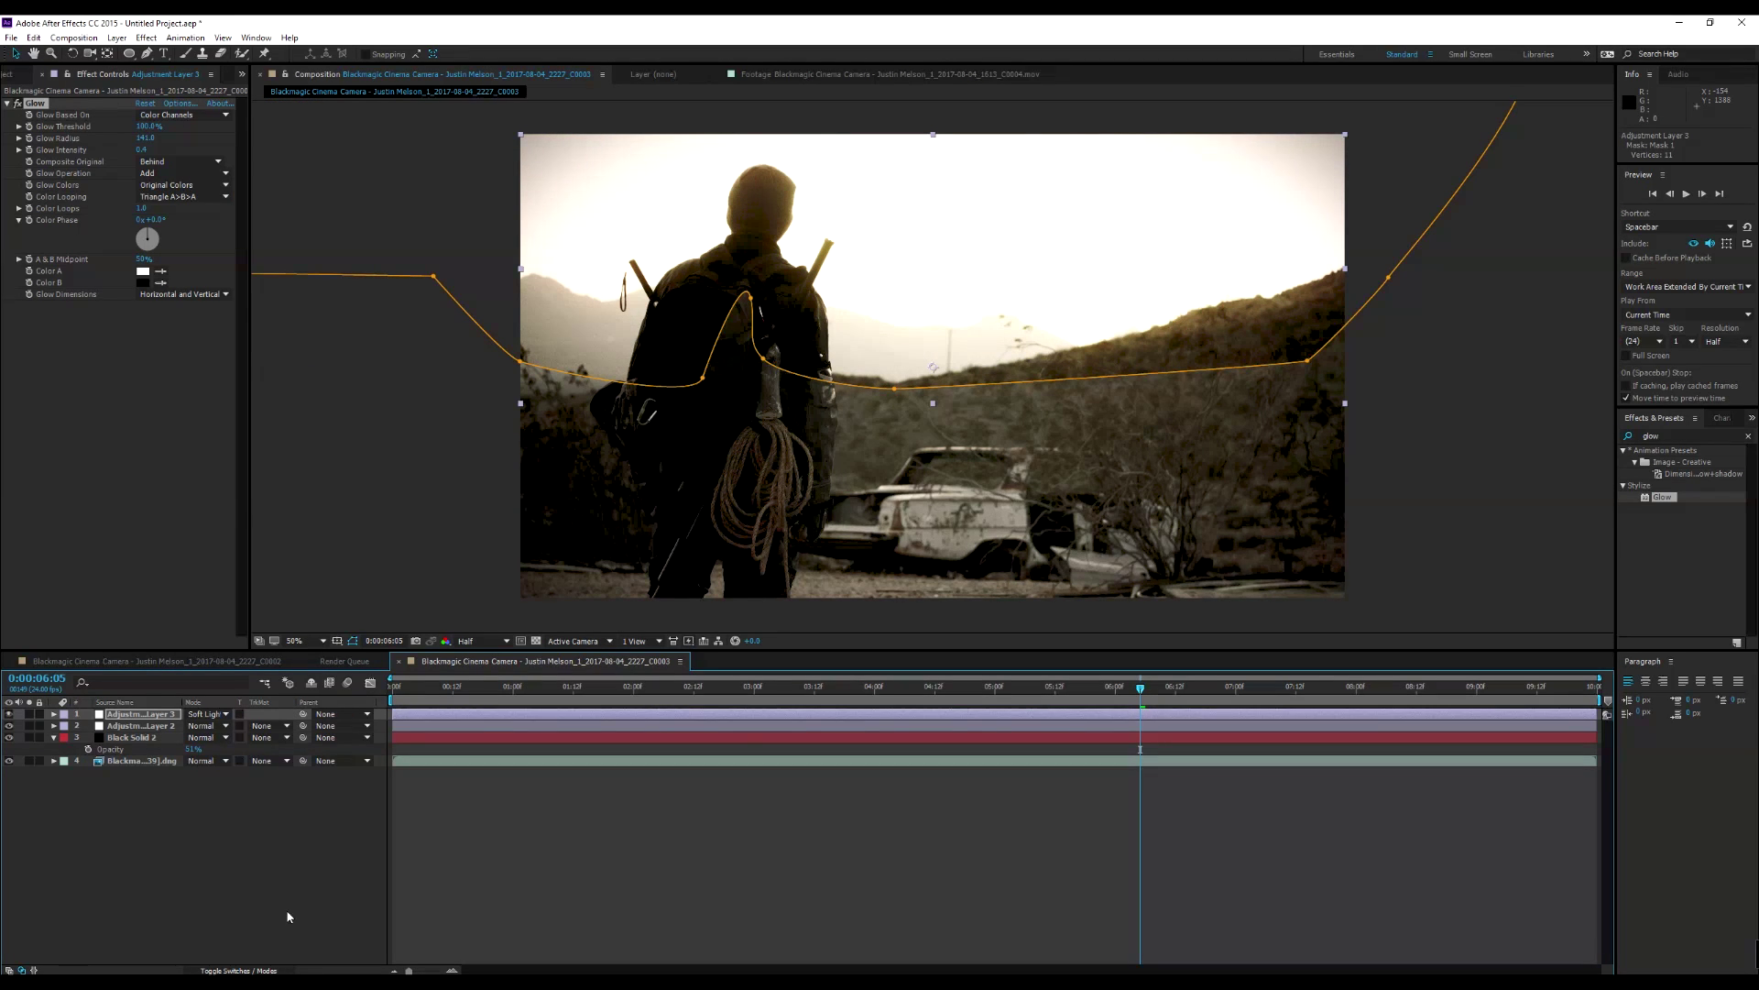
# Feather the glow layer's sky mask to about 177 pixels and check the blend with the mask outline hidden.
pyautogui.press('f')
pyautogui.moveTo(220, 736); pyautogui.dragTo(302, 733)
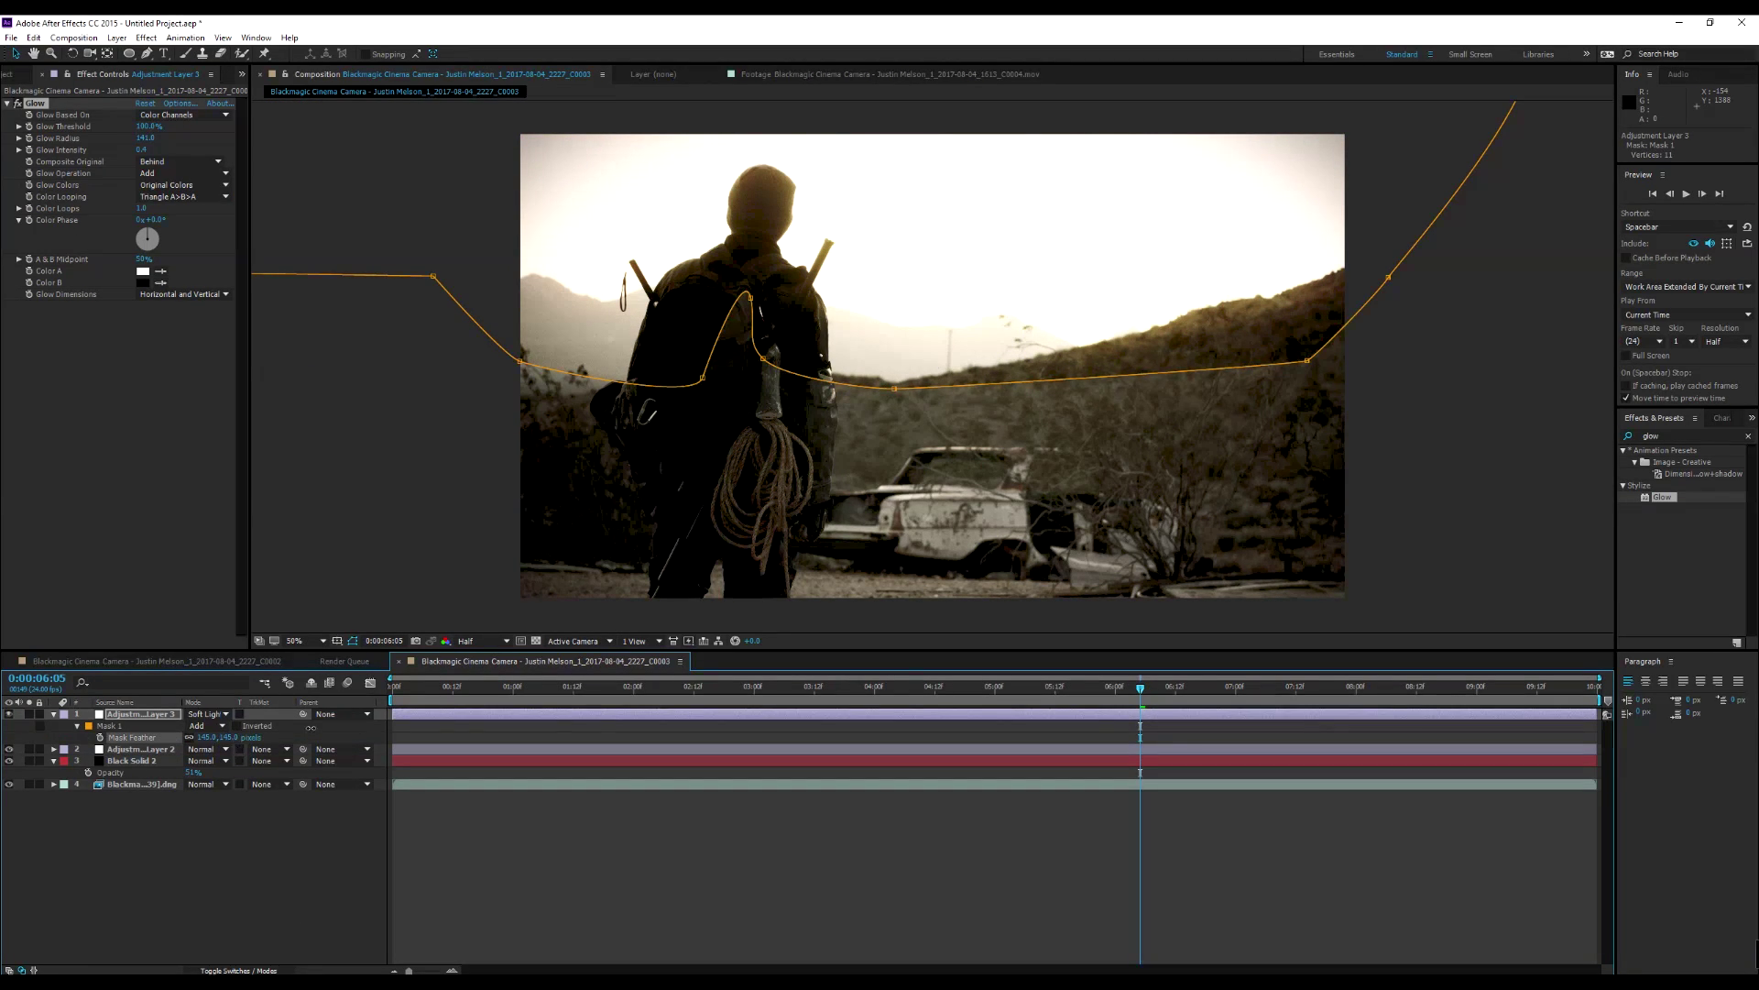
pyautogui.click(351, 642)
pyautogui.click(352, 641)
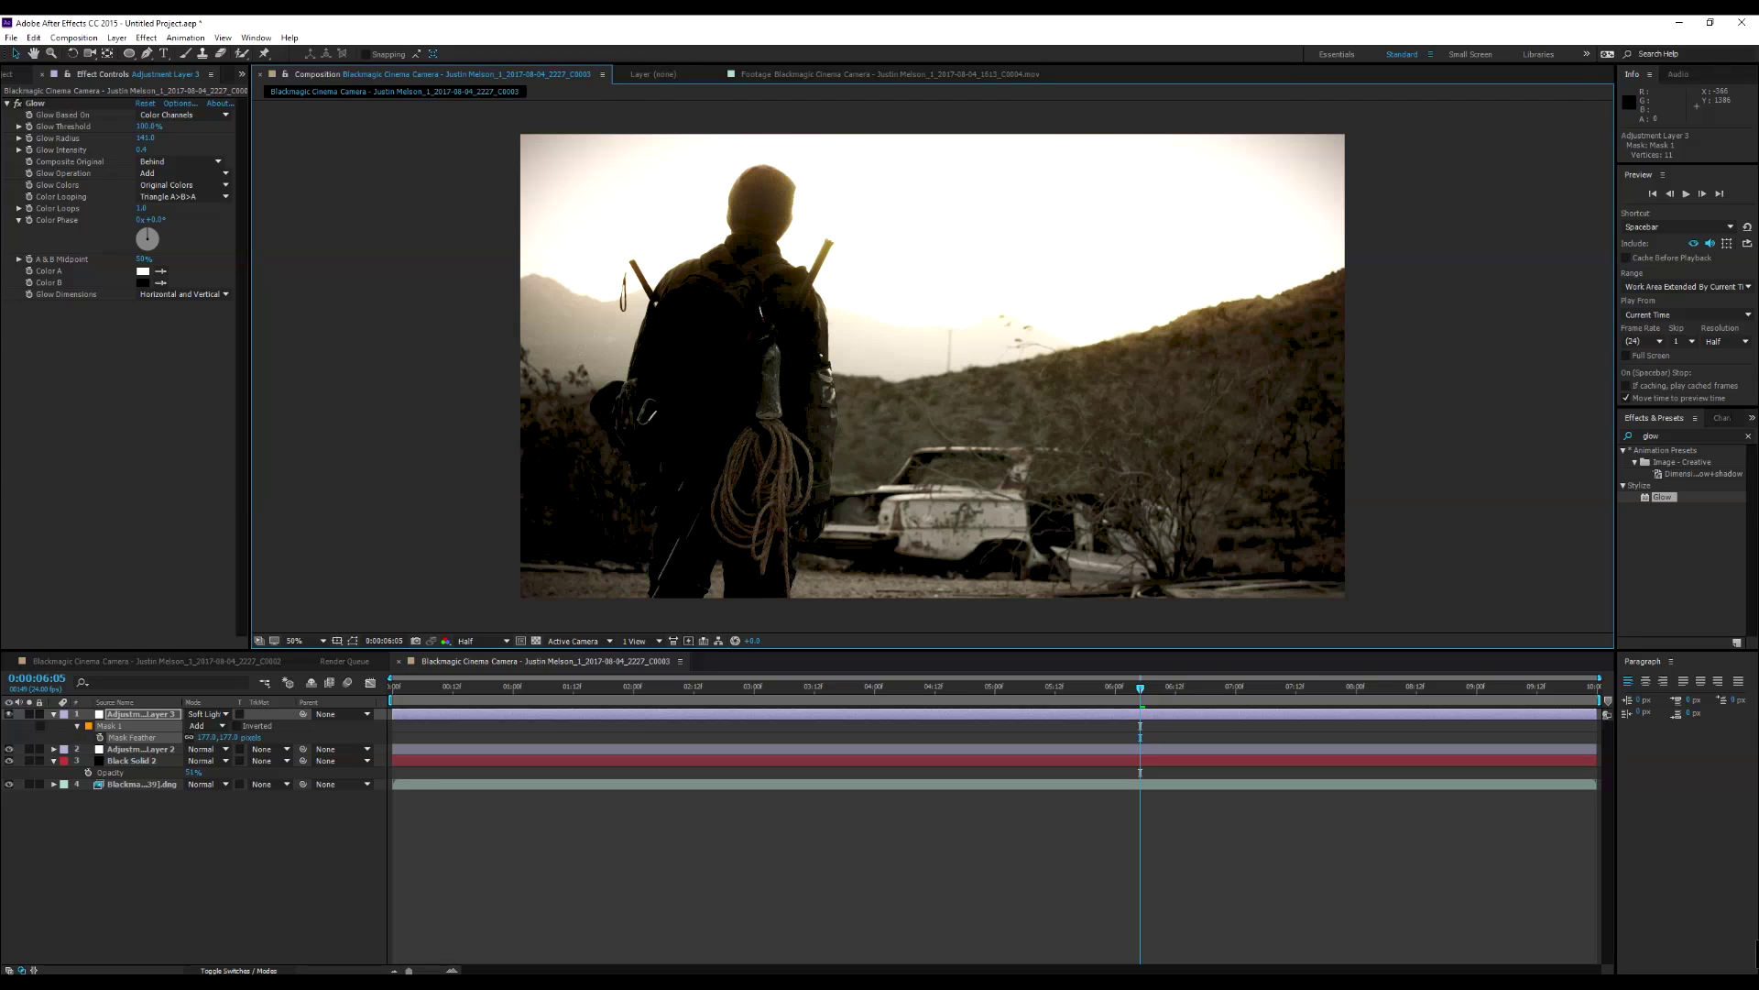
# Compare the shot with and without the masked glow adjustment layer.
pyautogui.click(11, 714)
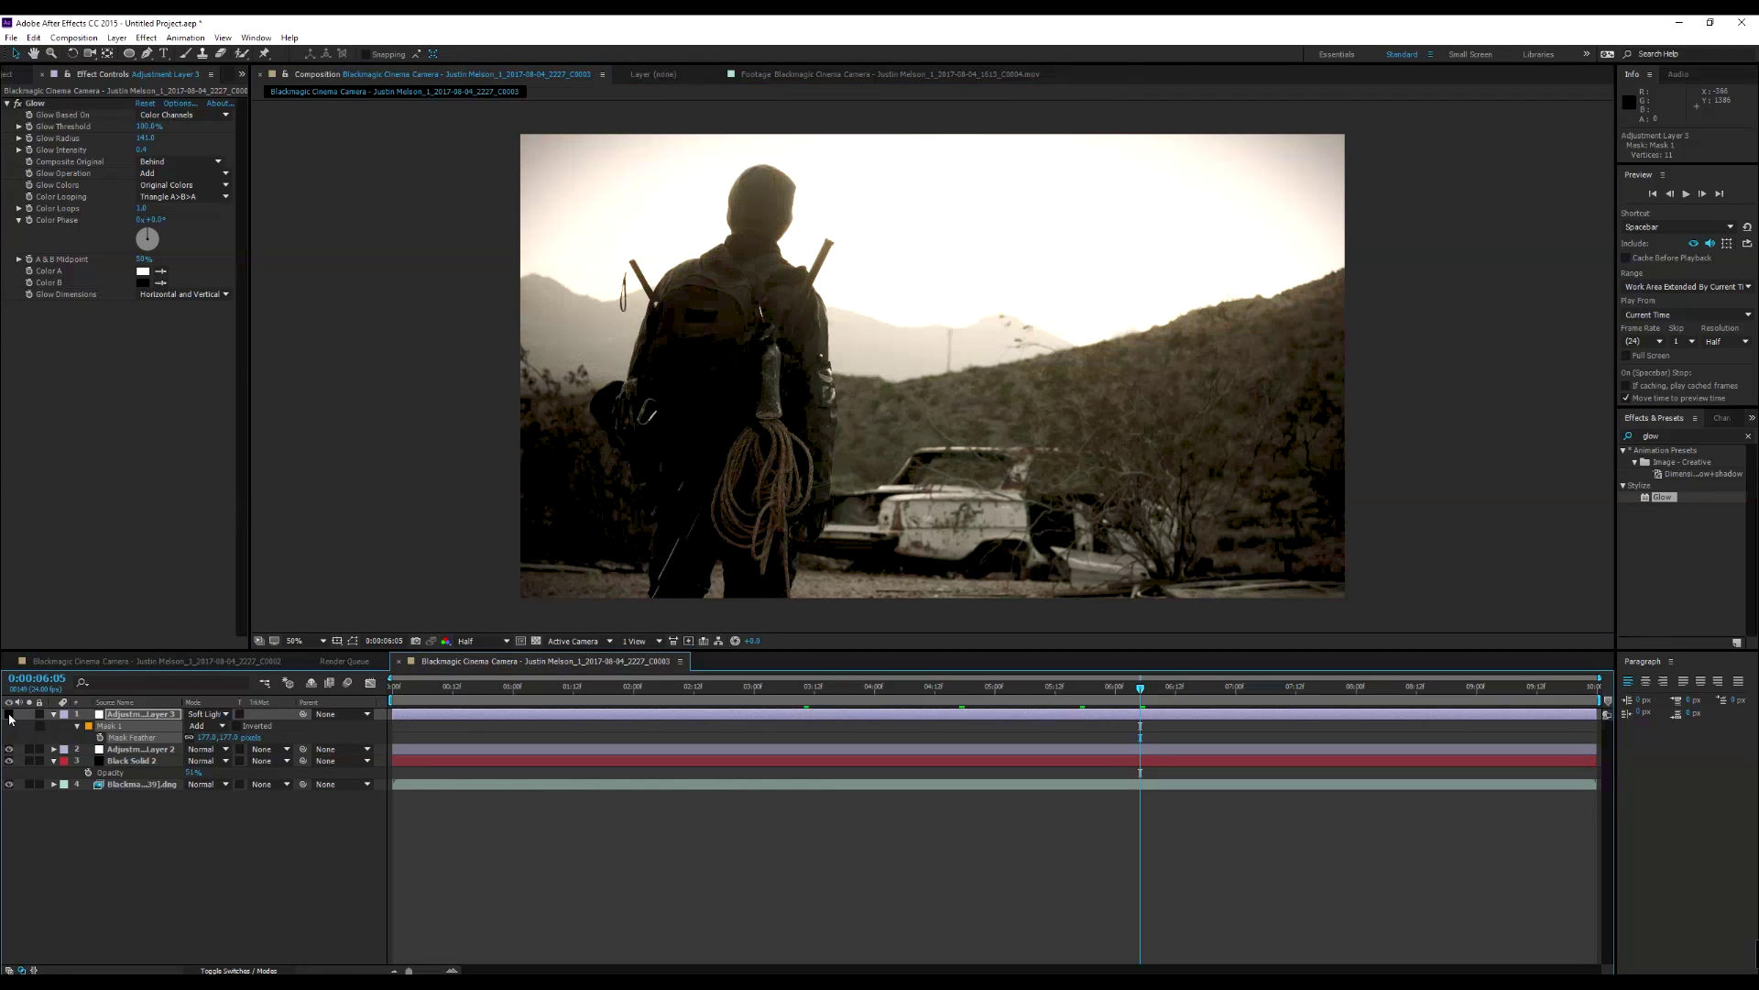
pyautogui.click(11, 714)
pyautogui.click(11, 713)
pyautogui.click(11, 714)
pyautogui.click(765, 192)
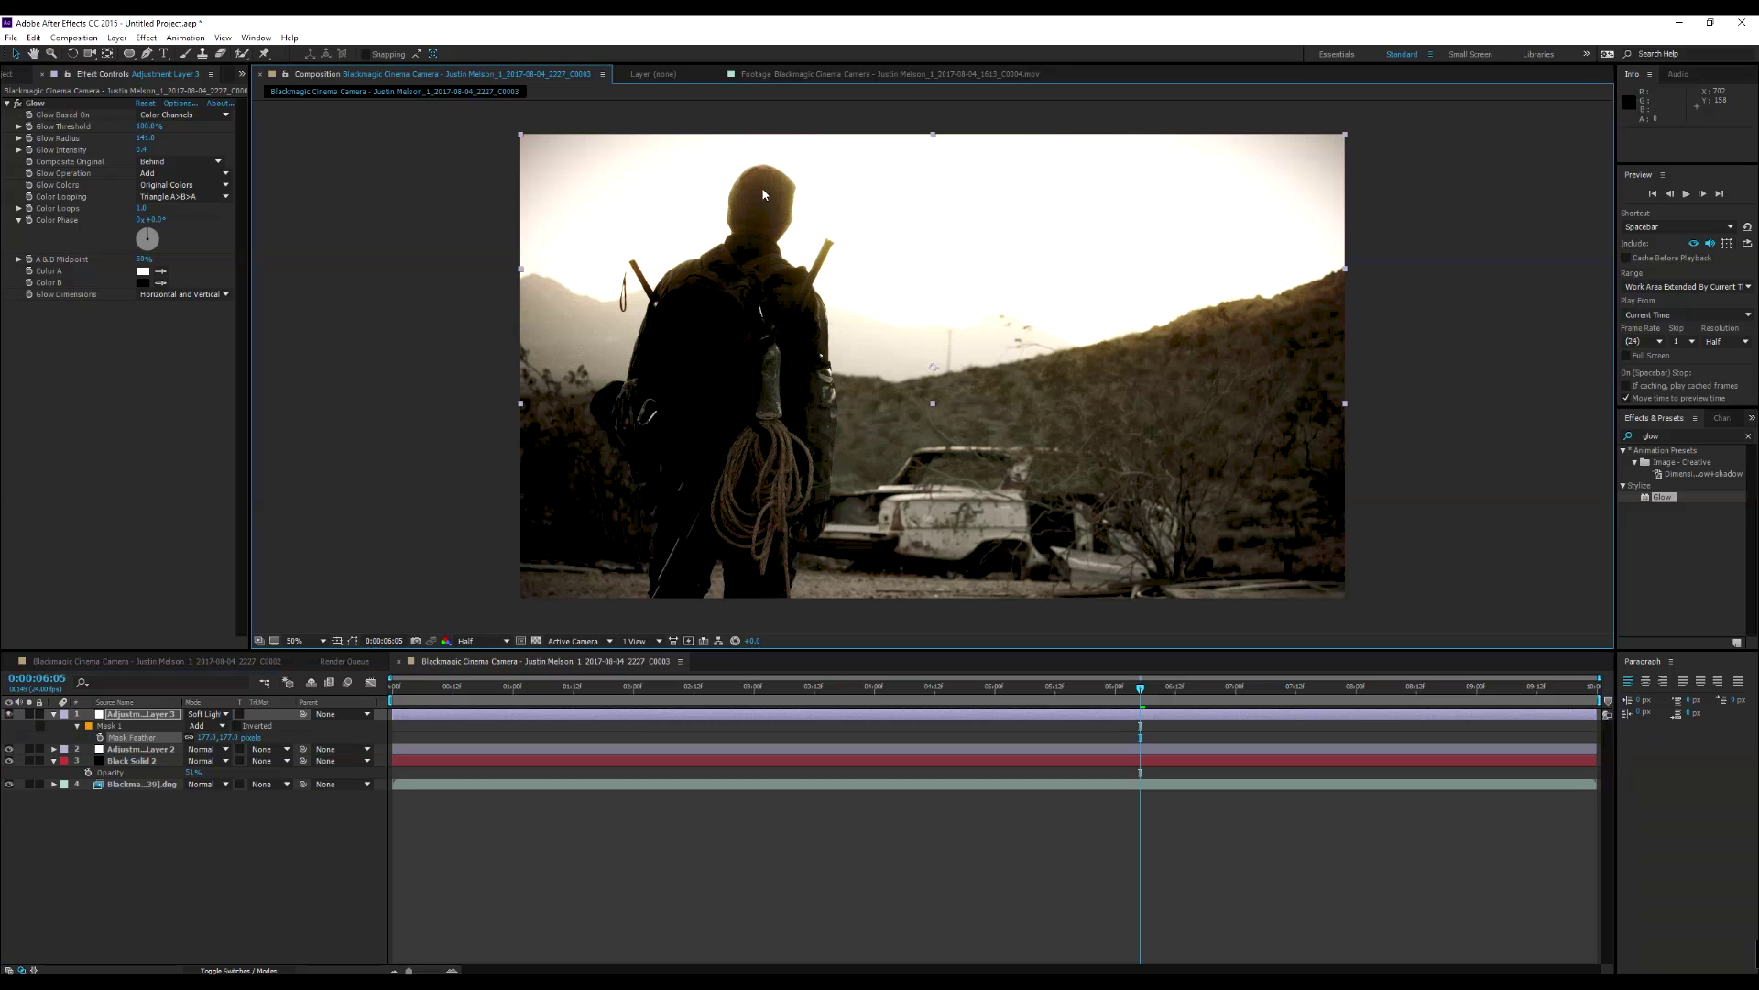
# Try lowering the opacity of the glow adjustment layer, and then delete the layer.
pyautogui.press('t')
pyautogui.moveTo(194, 724); pyautogui.dragTo(51, 753)
pyautogui.hotkey('ctrl', 'z')
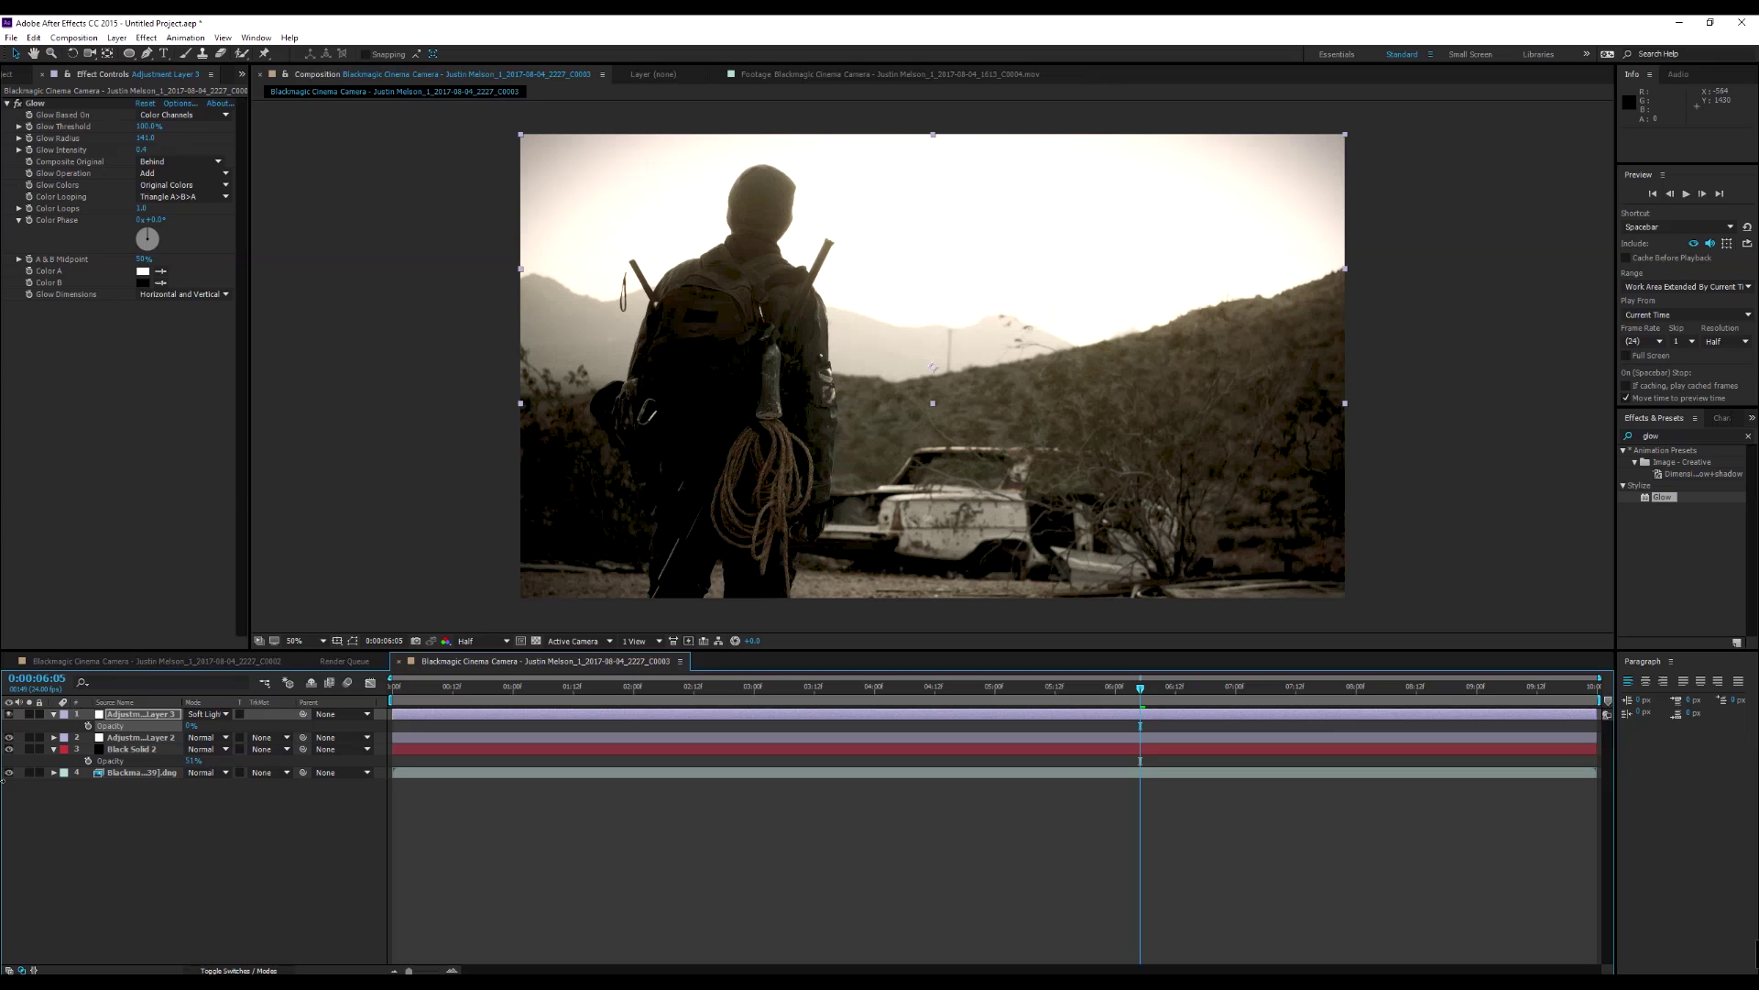
pyautogui.click(114, 723)
pyautogui.press('Delete')
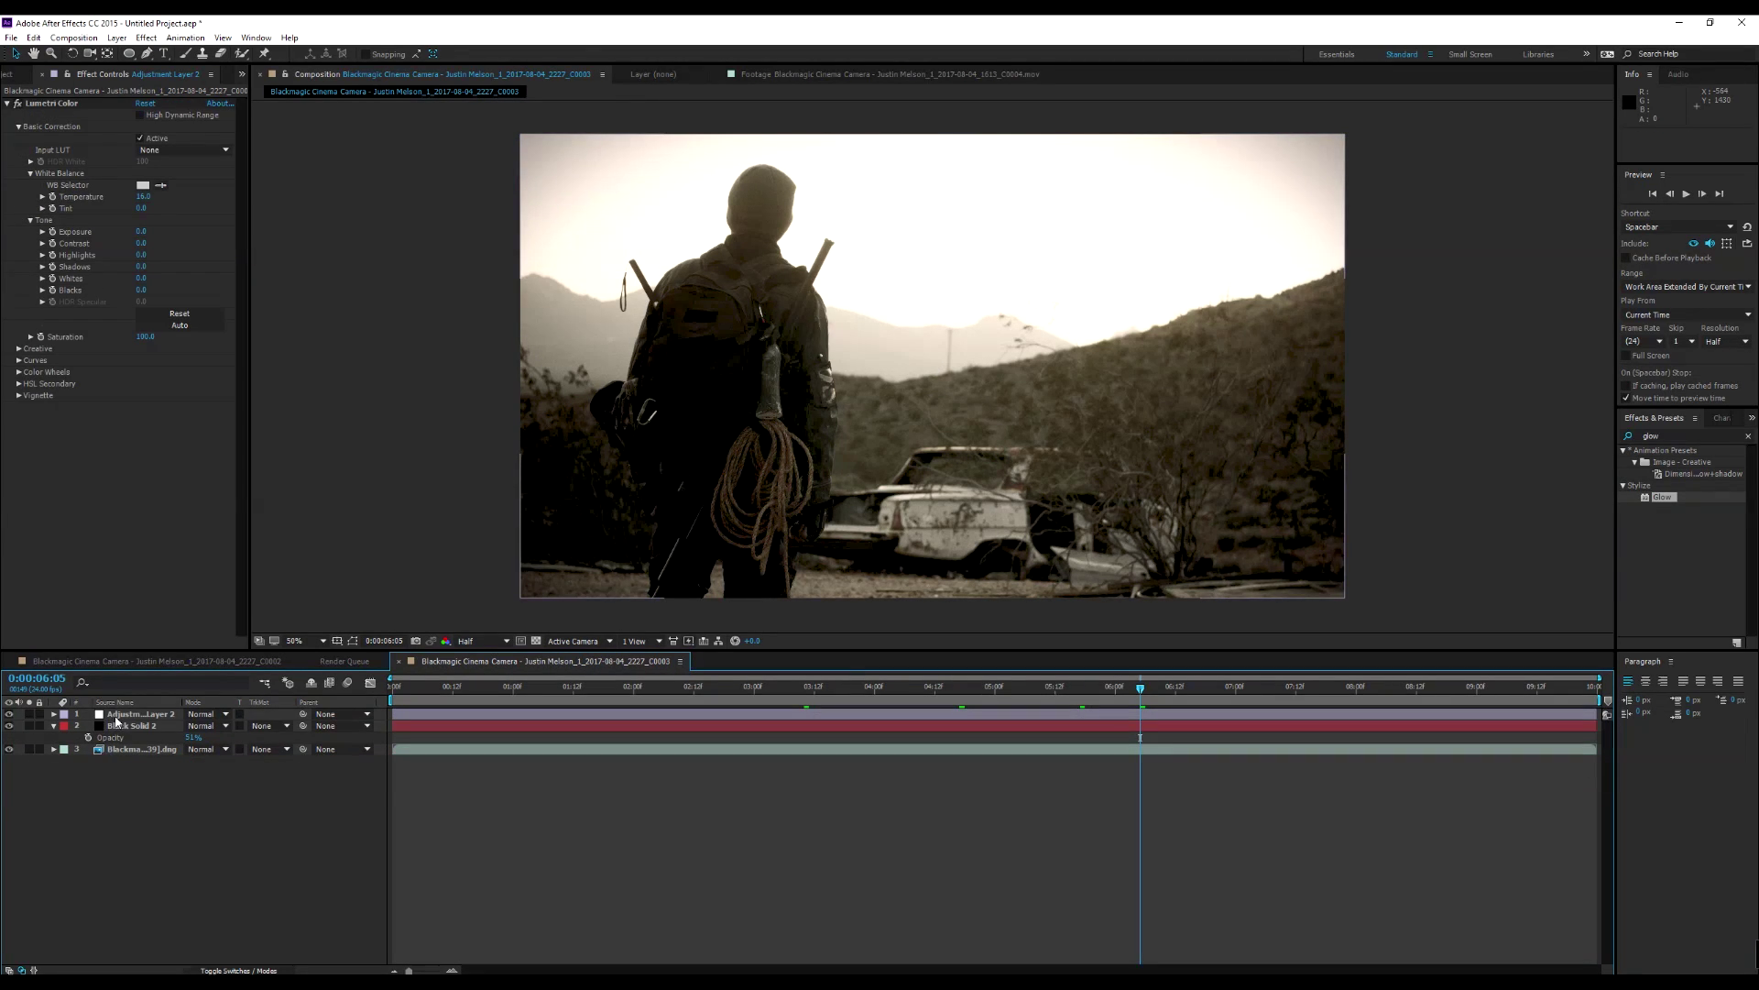
# Keyframe Lumetri's Saturation on the remaining adjustment layer from a strongly reduced value at 0:00:01:23 to 100 at 0:00:03:19.
pyautogui.moveTo(619, 703); pyautogui.dragTo(394, 702)
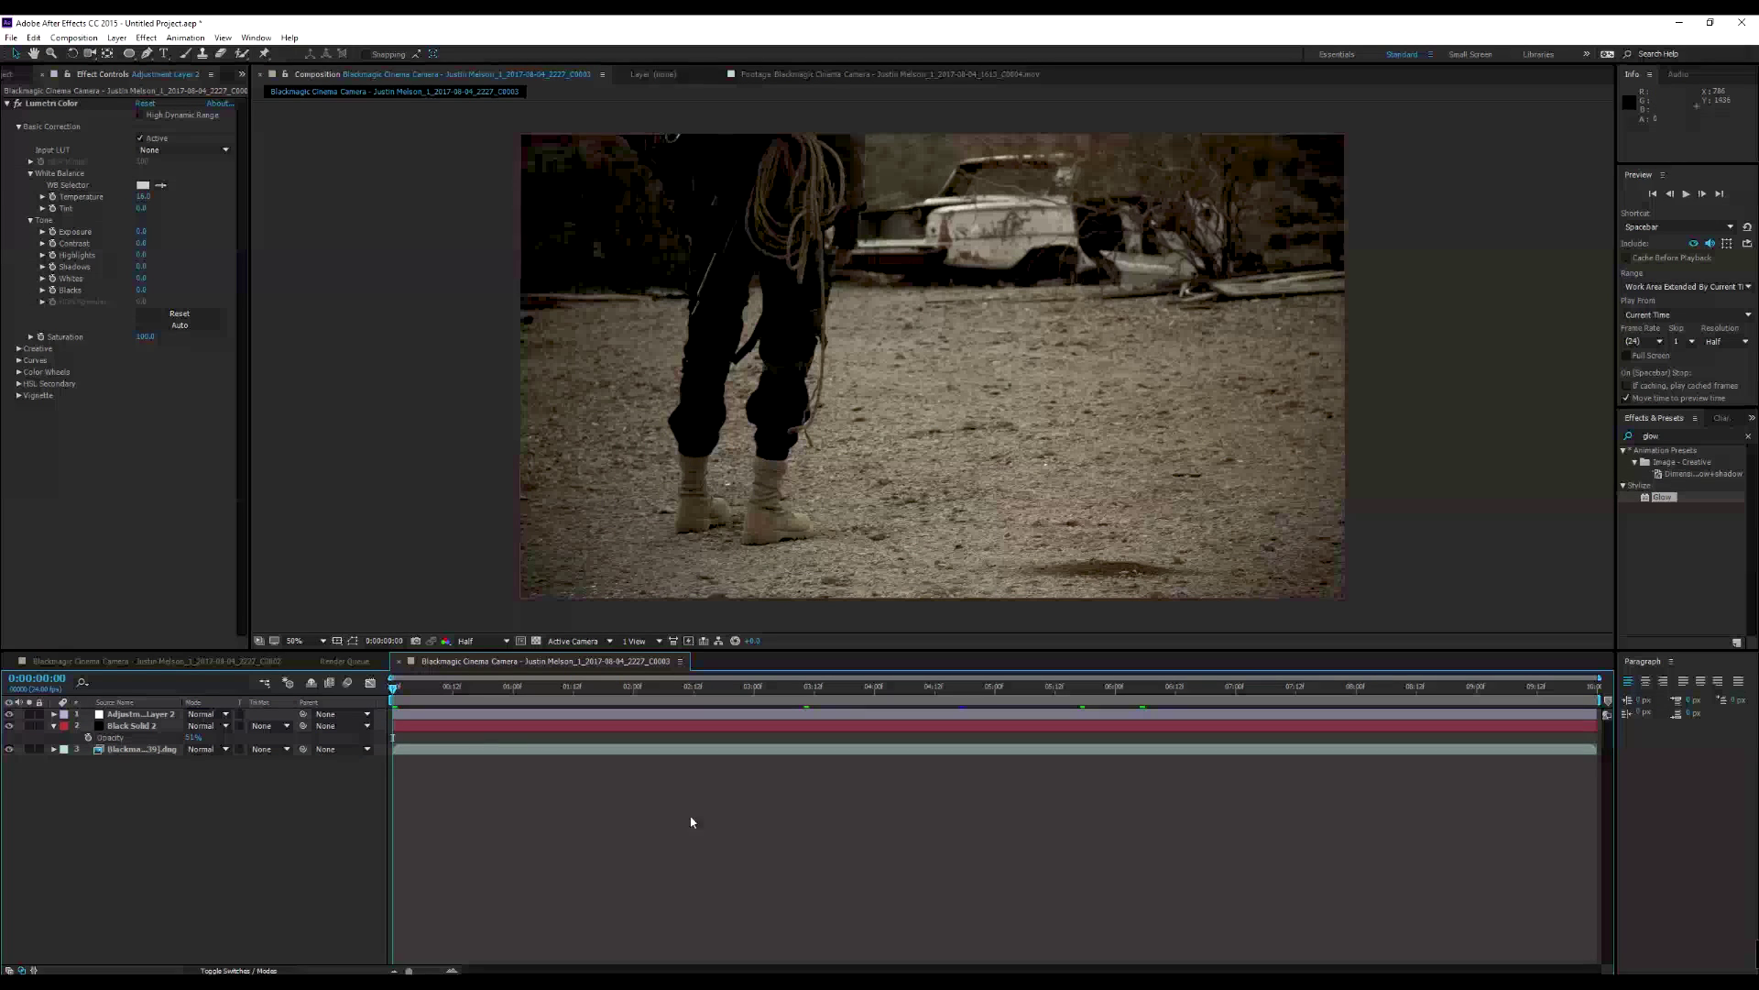
pyautogui.click(477, 689)
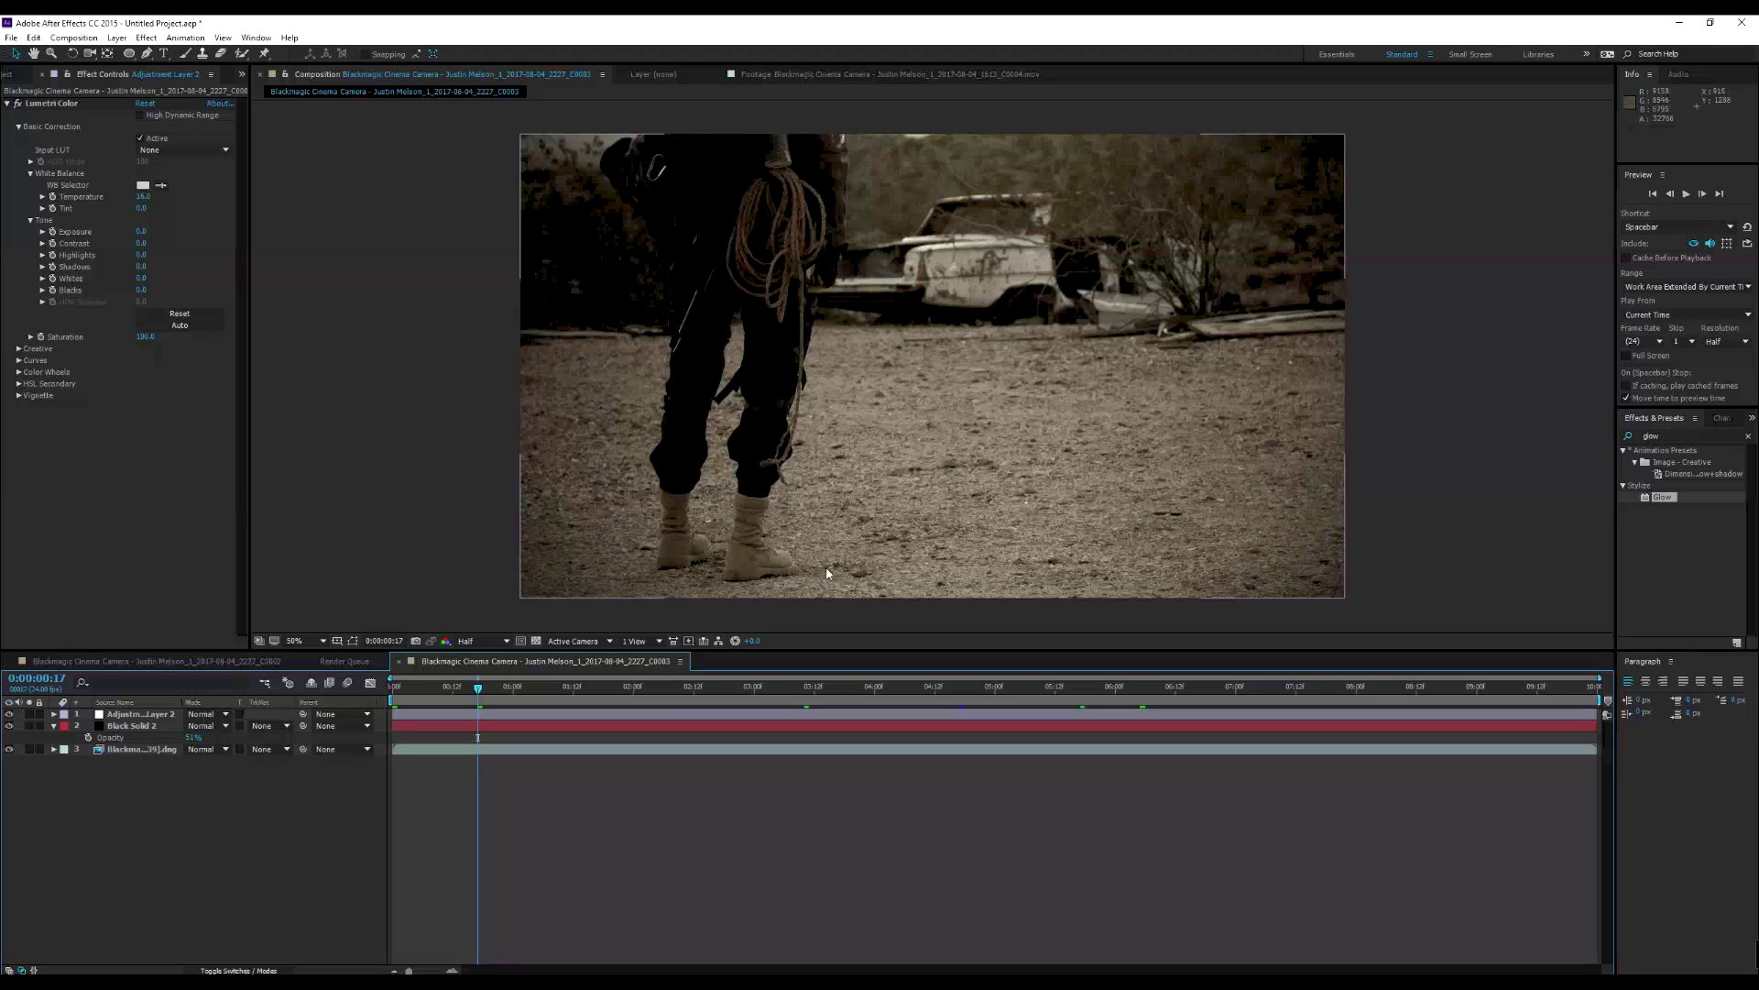
pyautogui.press('Home')
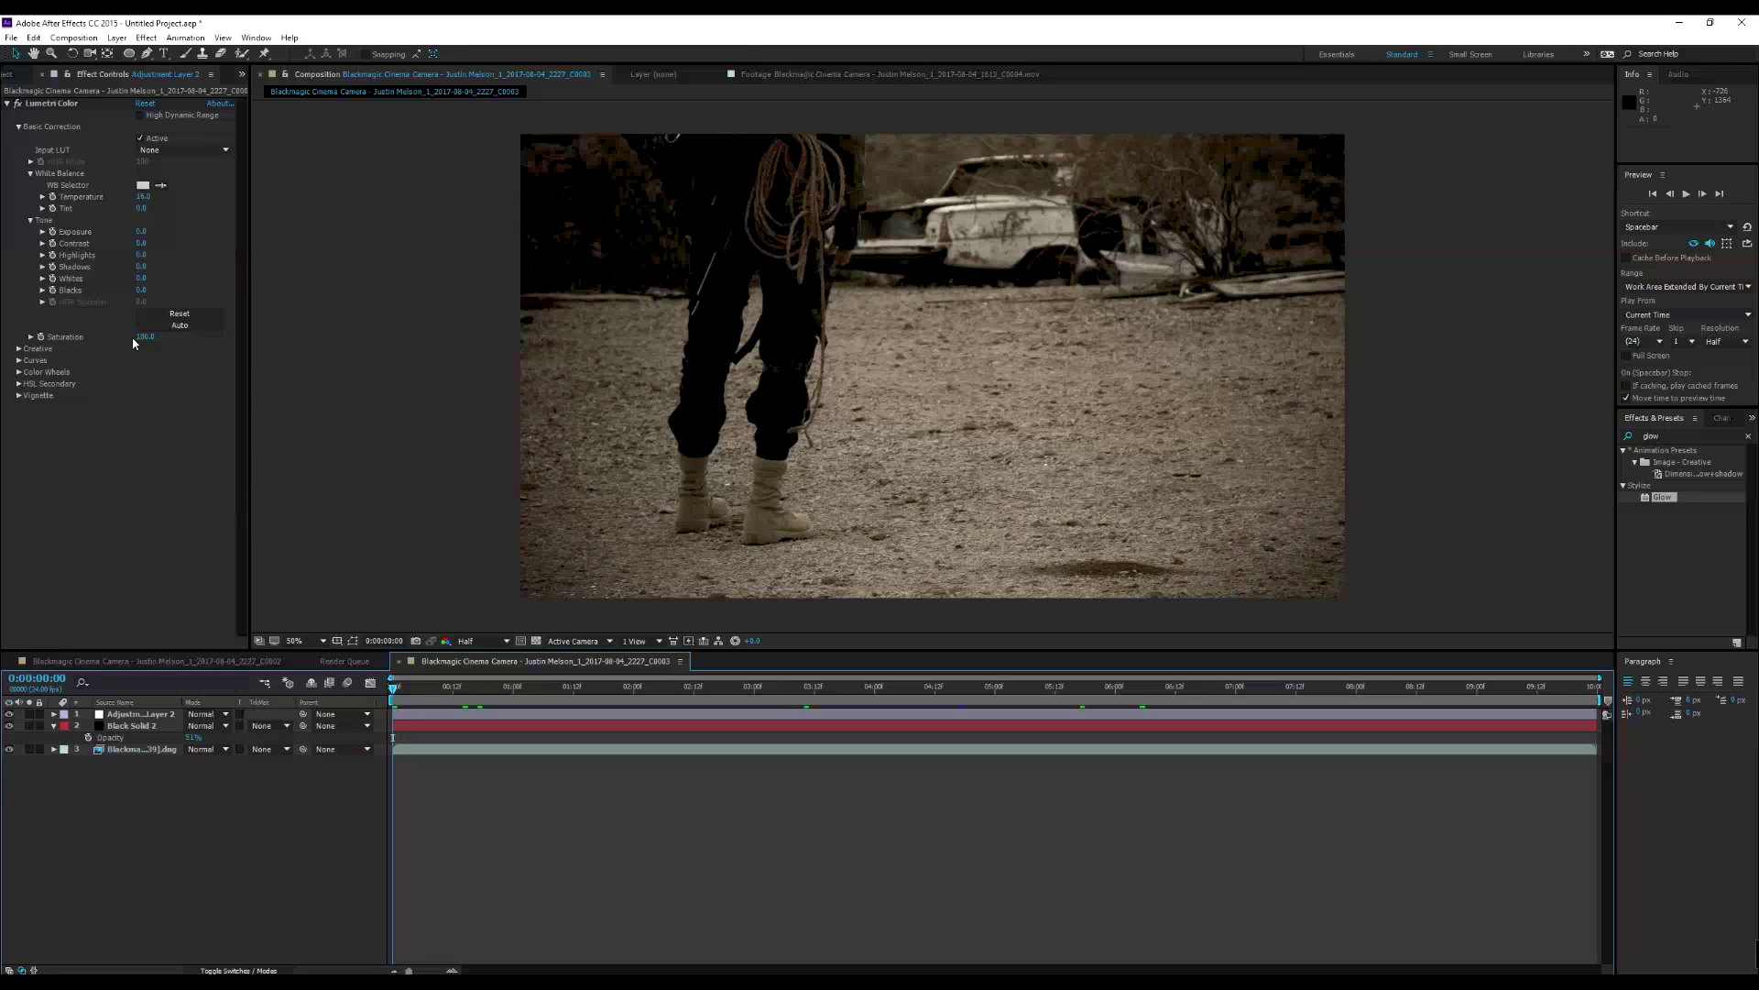
pyautogui.click(766, 689)
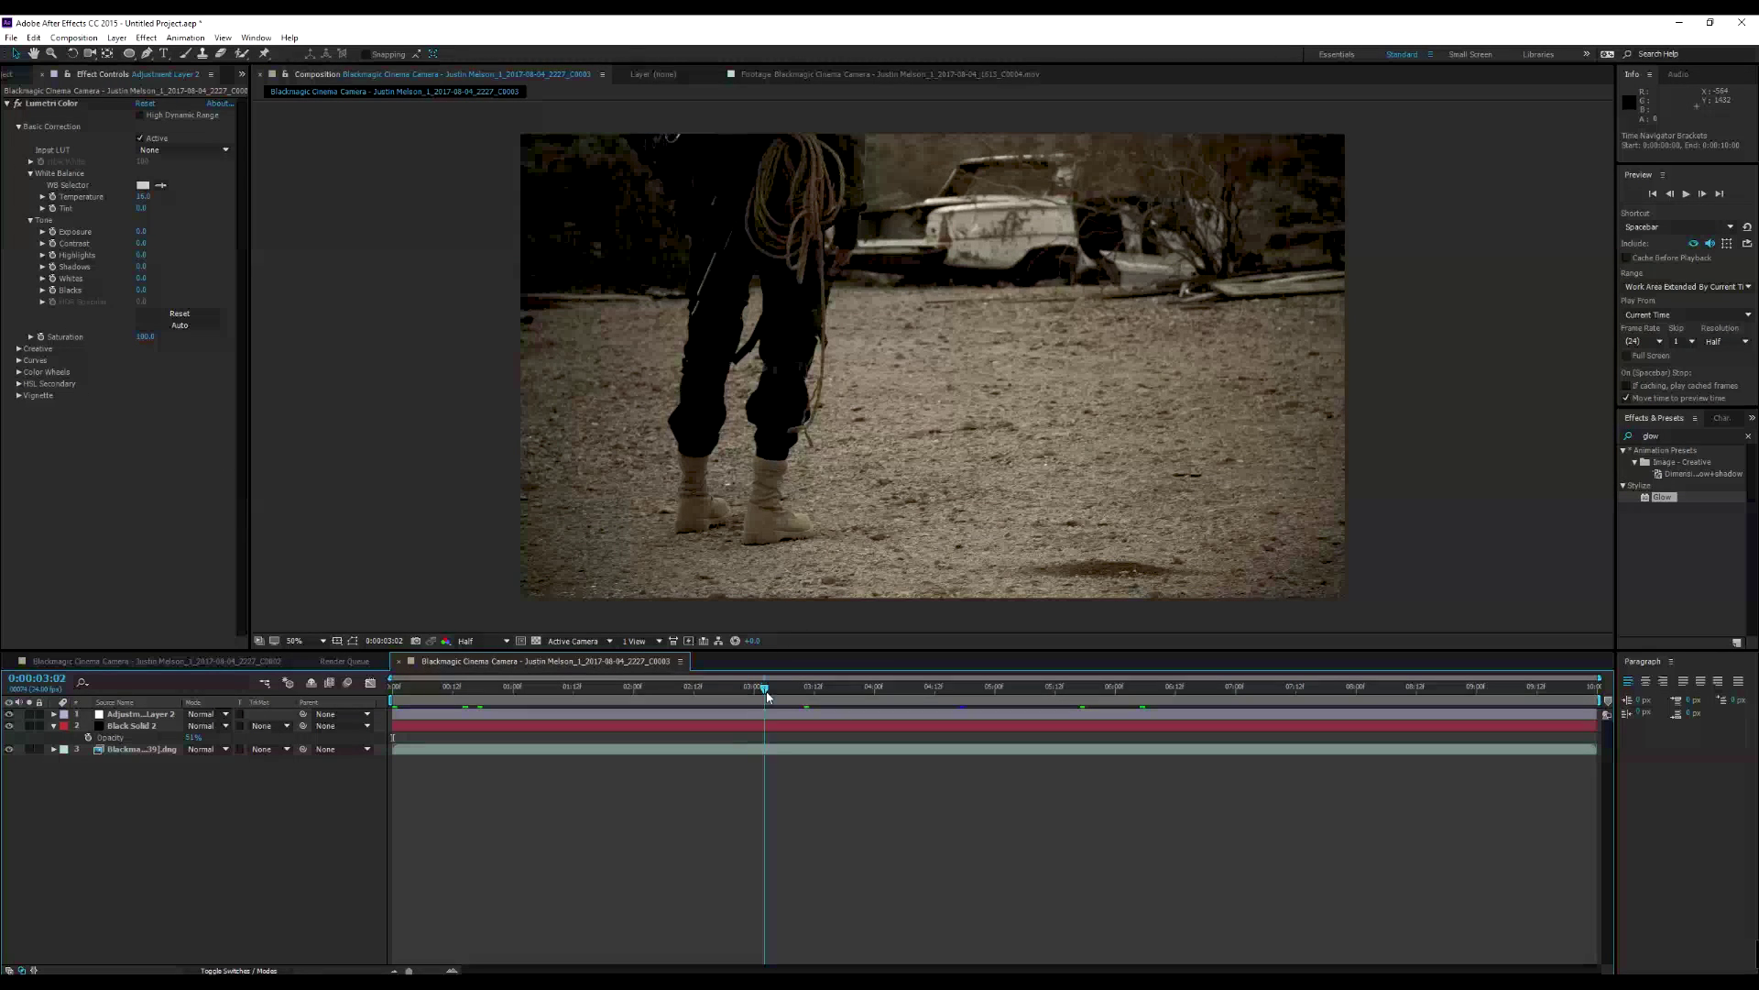
pyautogui.moveTo(768, 696); pyautogui.dragTo(849, 701)
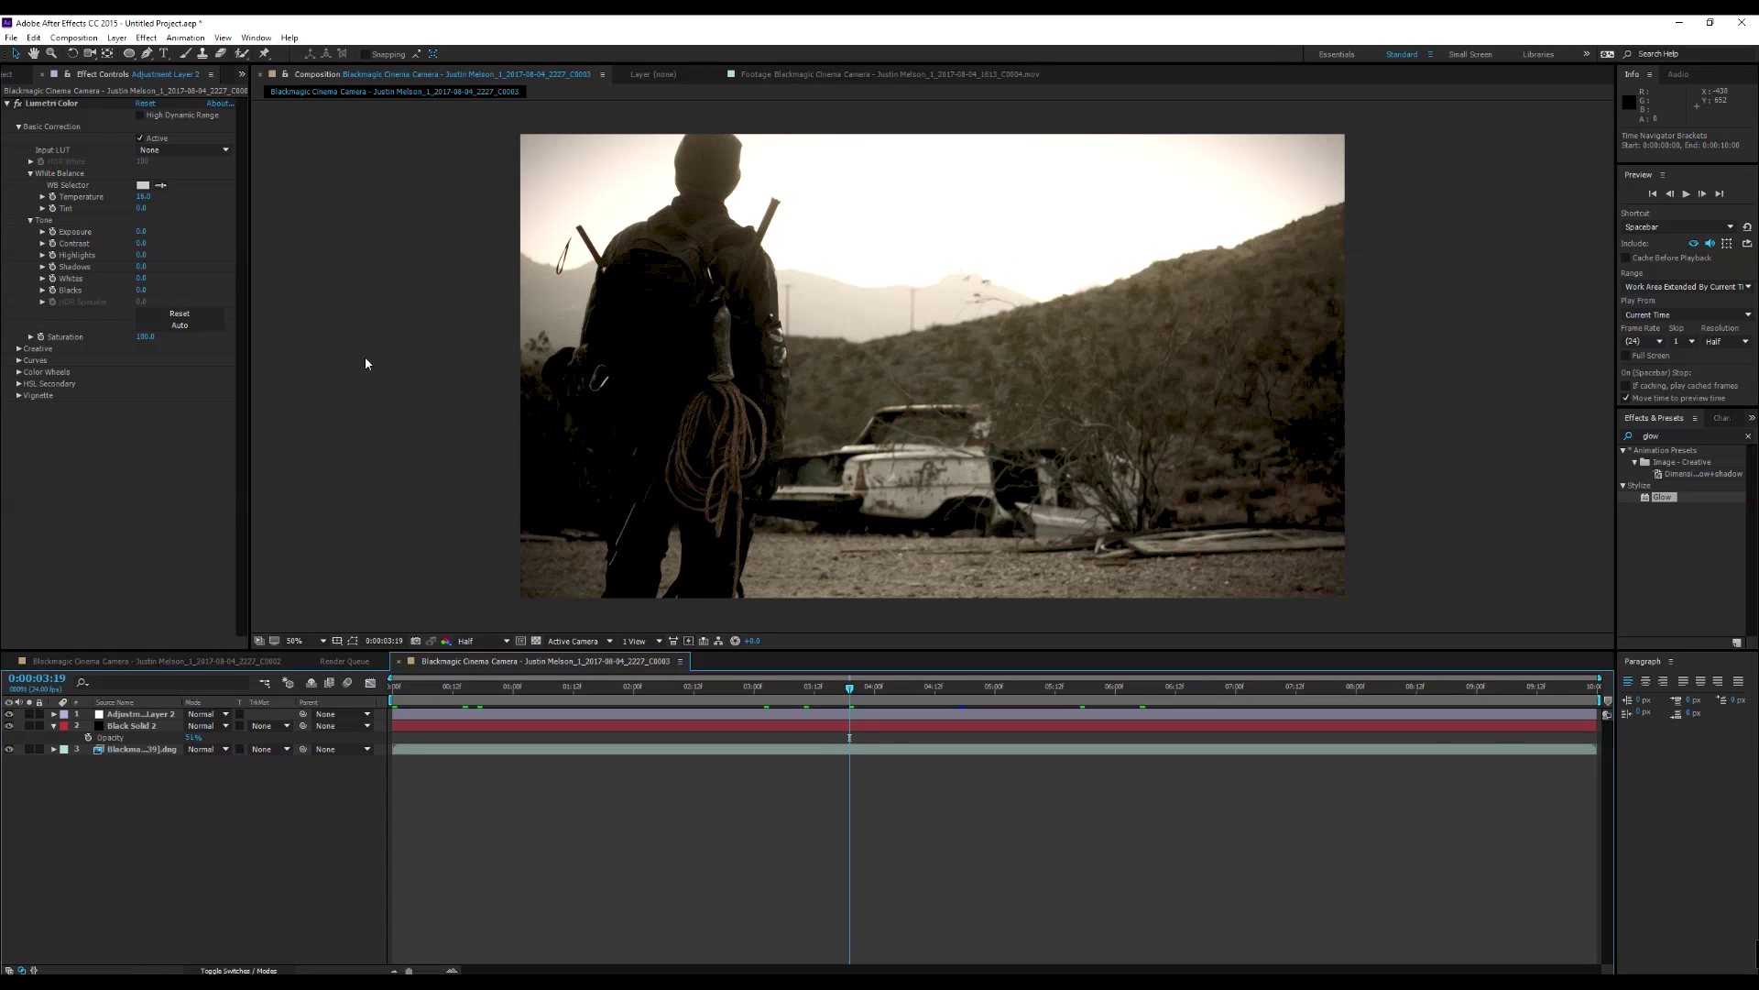
pyautogui.click(85, 348)
pyautogui.moveTo(746, 700); pyautogui.dragTo(628, 694)
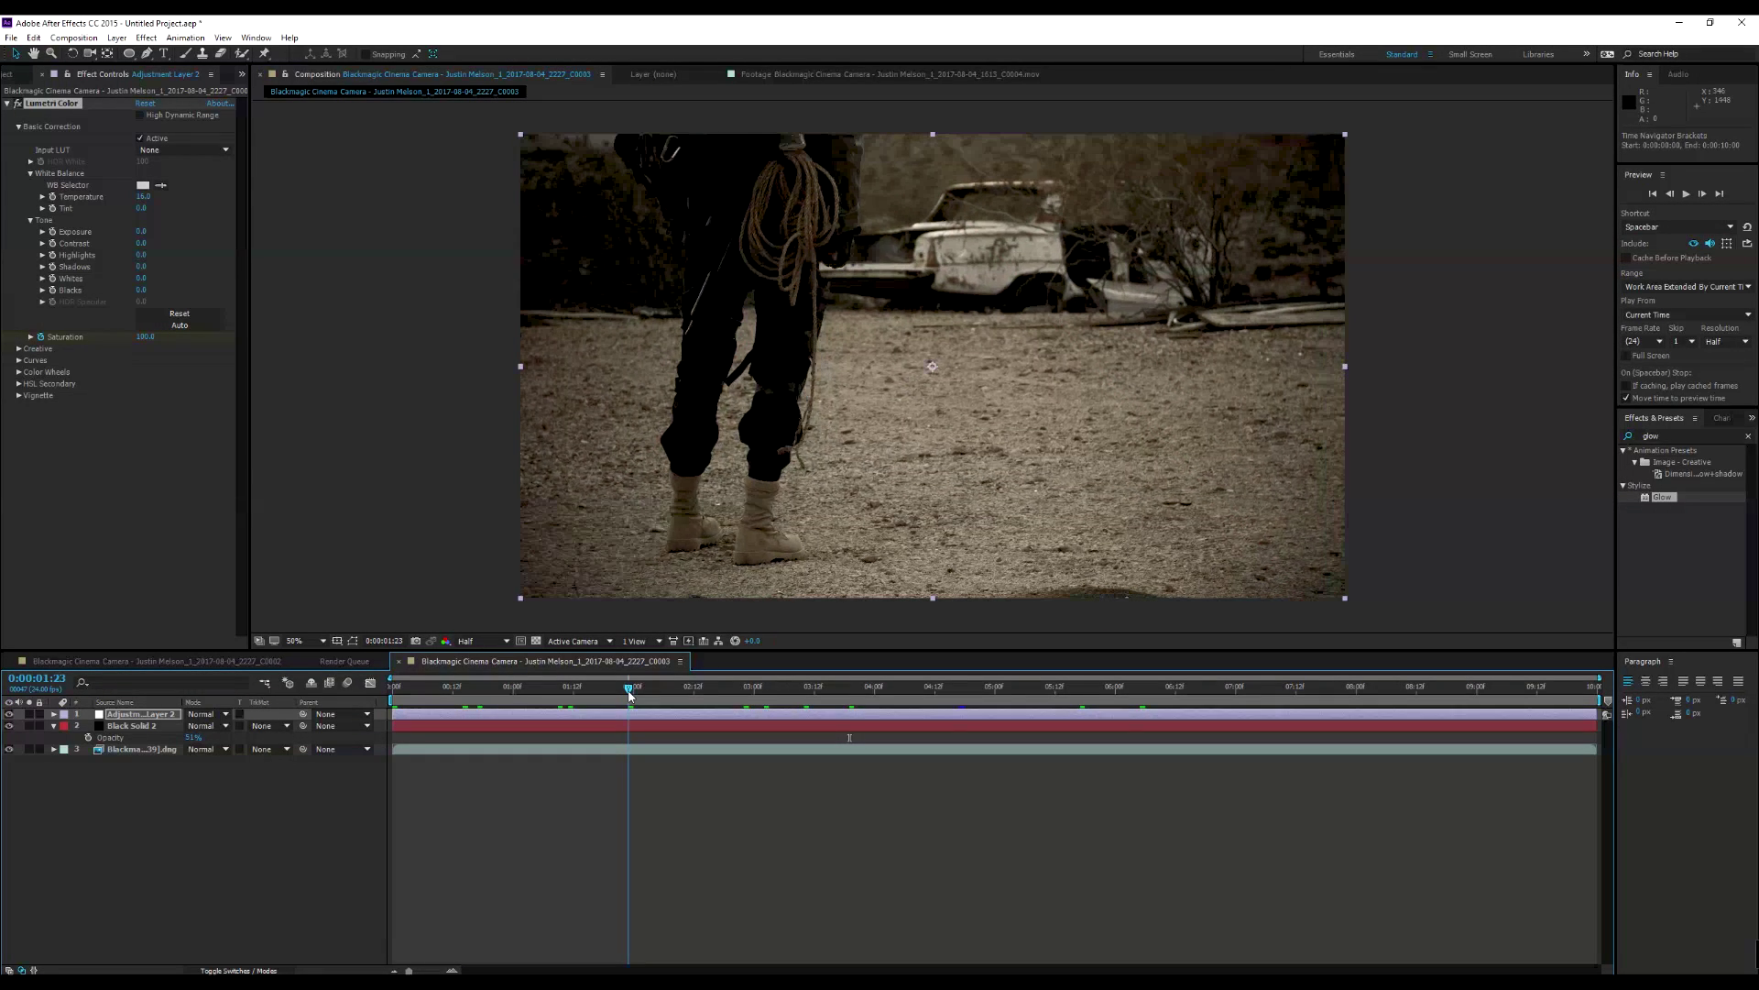
pyautogui.moveTo(144, 336); pyautogui.dragTo(114, 346)
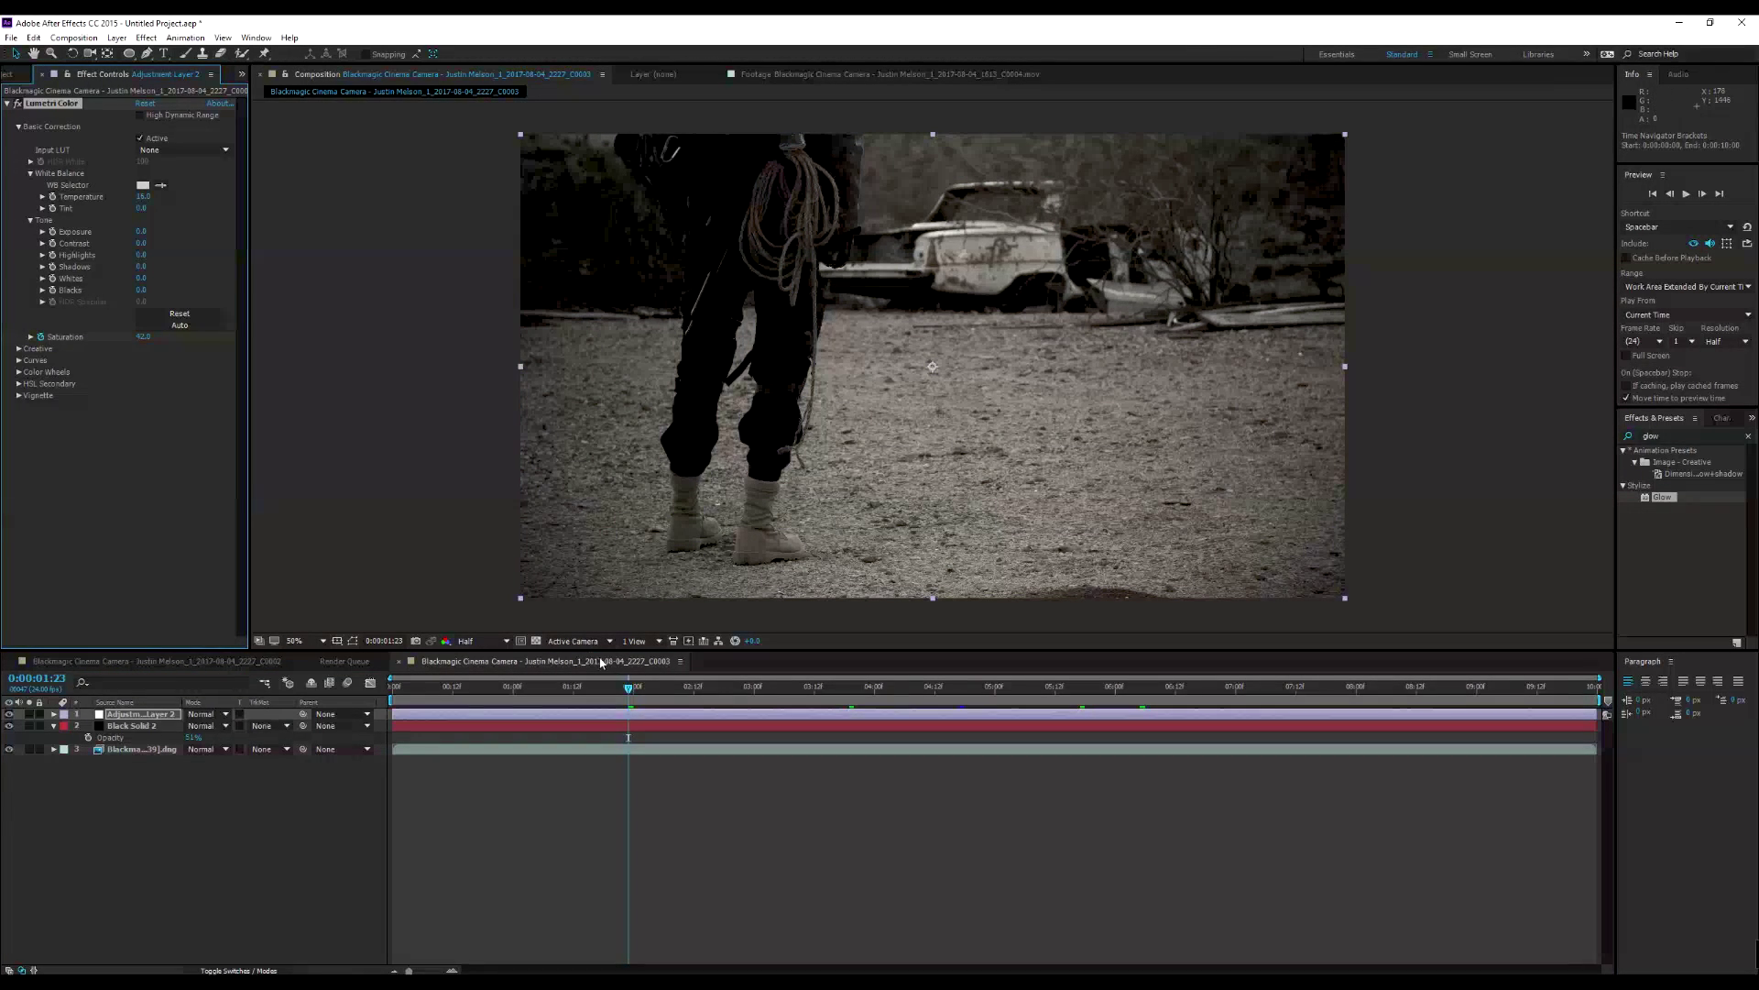
# Scrub through the shot to review the animated saturation change as the camera tilts up.
pyautogui.moveTo(628, 685); pyautogui.dragTo(1275, 710)
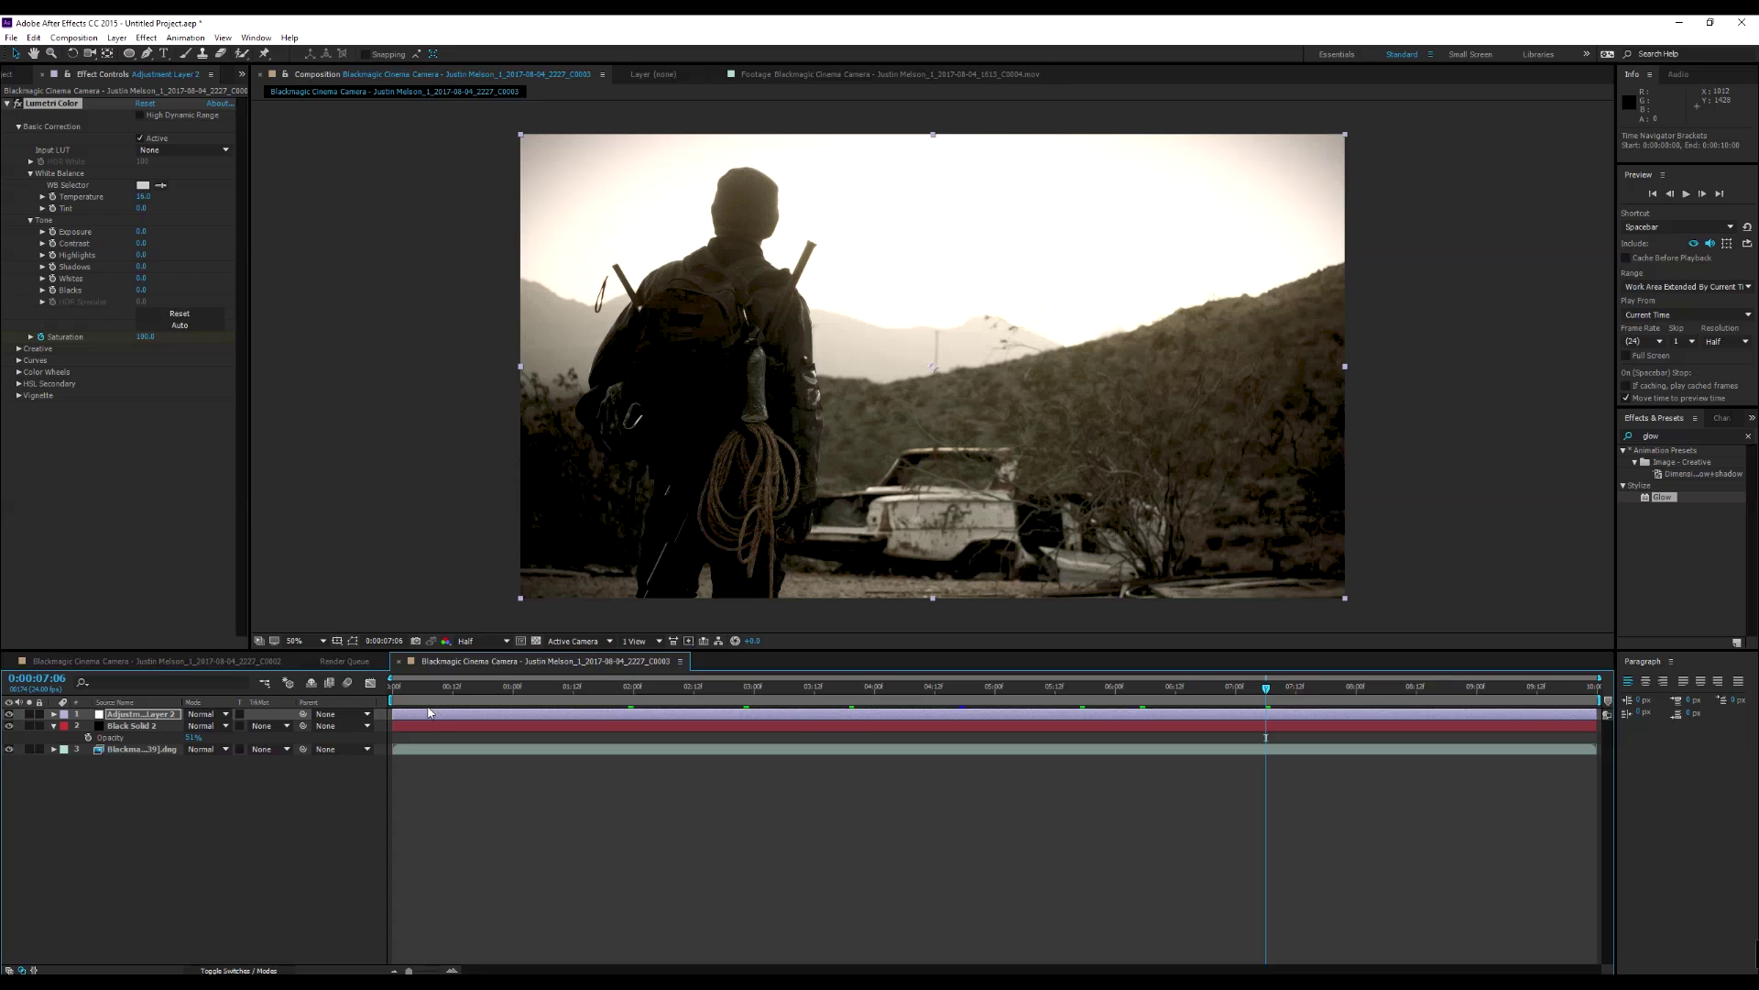
pyautogui.moveTo(409, 702); pyautogui.dragTo(371, 702)
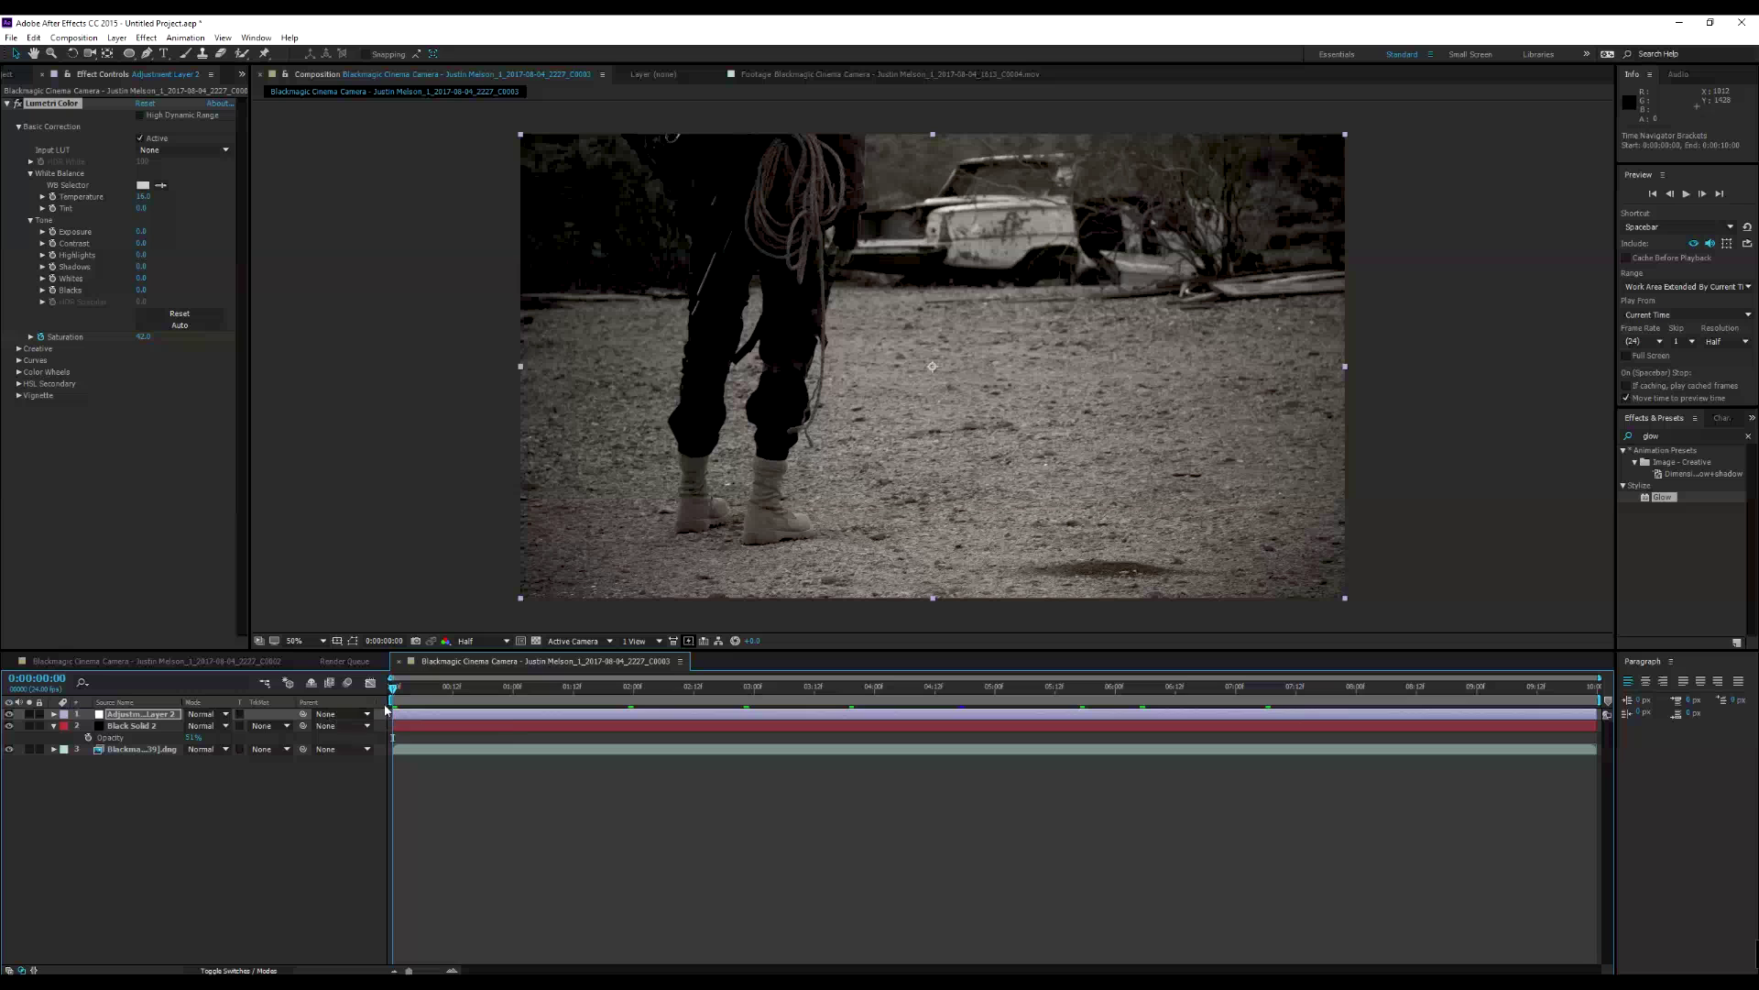
pyautogui.moveTo(489, 702); pyautogui.dragTo(1054, 741)
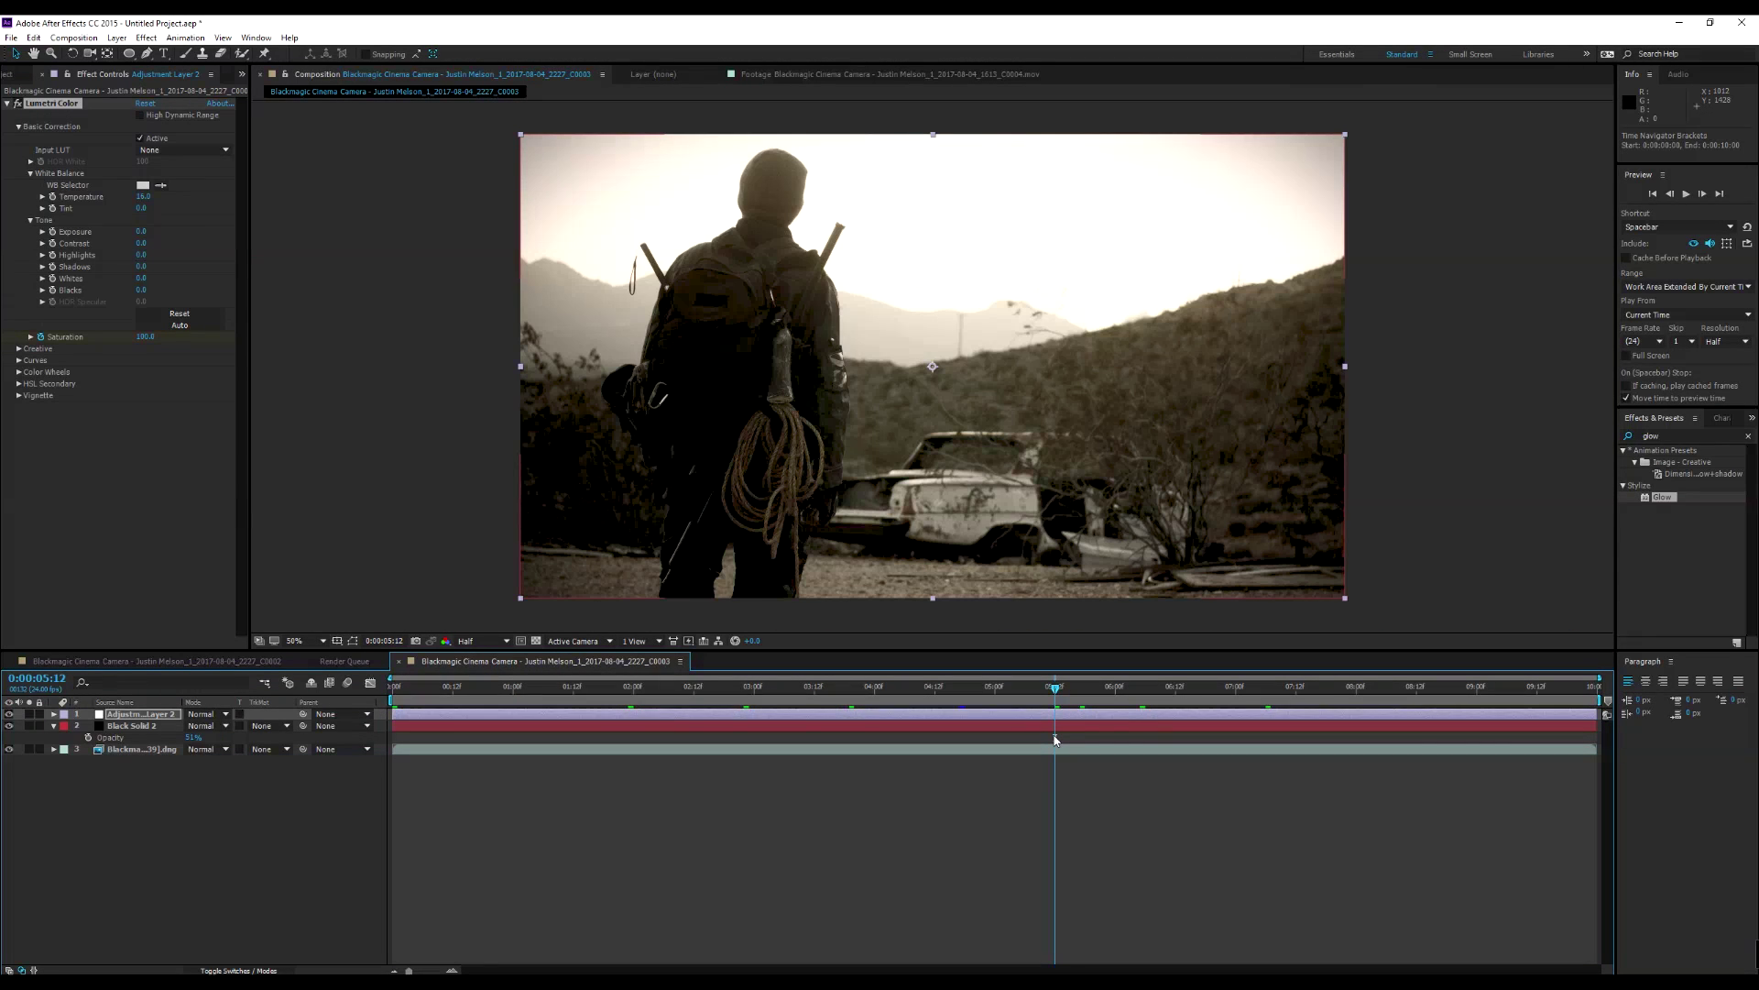
pyautogui.moveTo(865, 690); pyautogui.dragTo(738, 692)
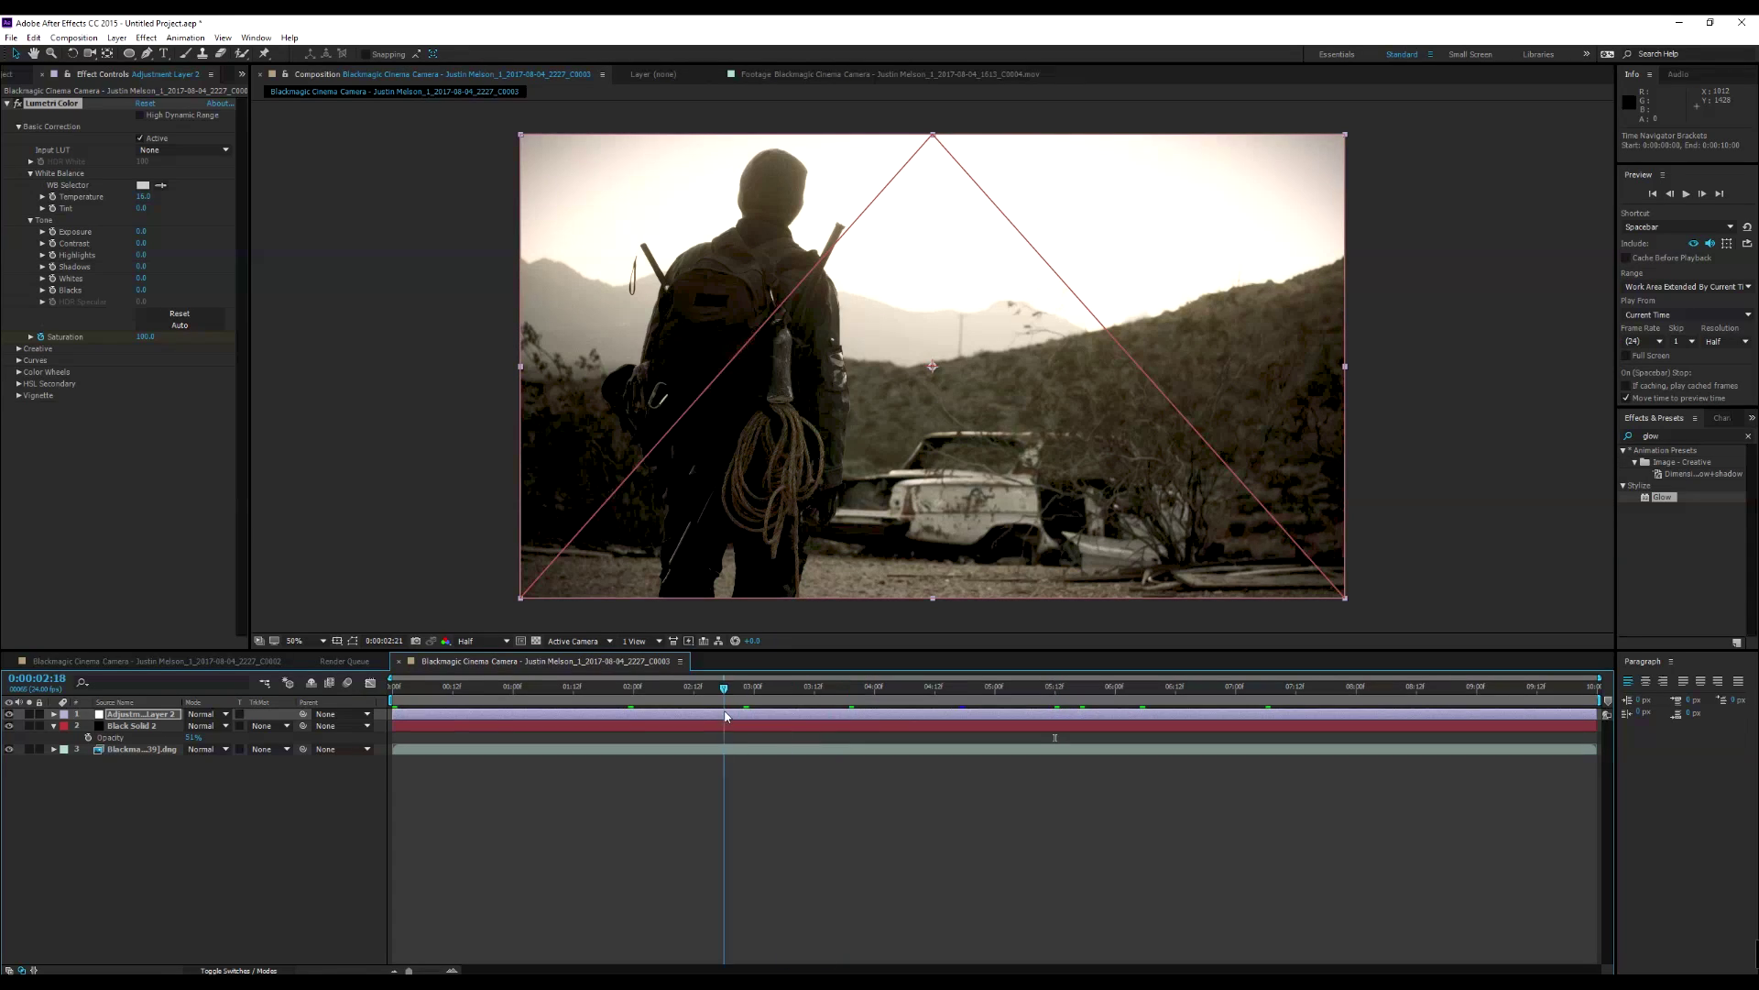